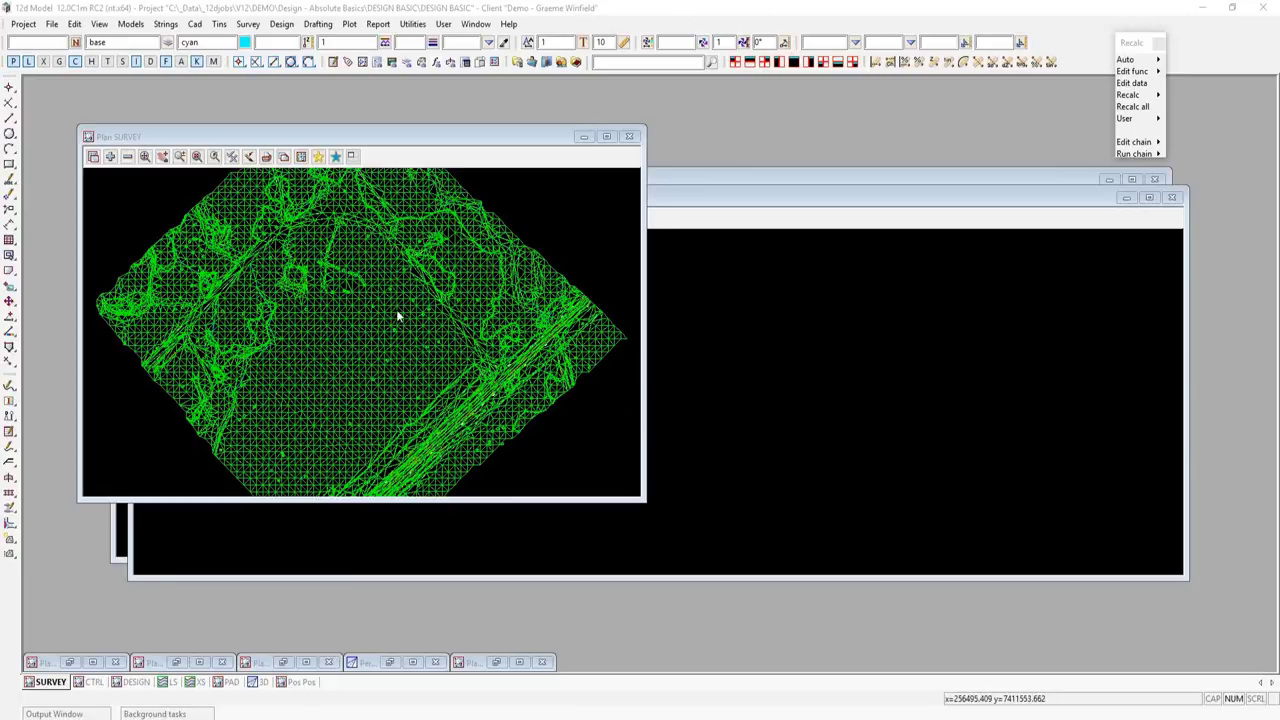
{"action": "left_click", "coordinate": [127, 158]}
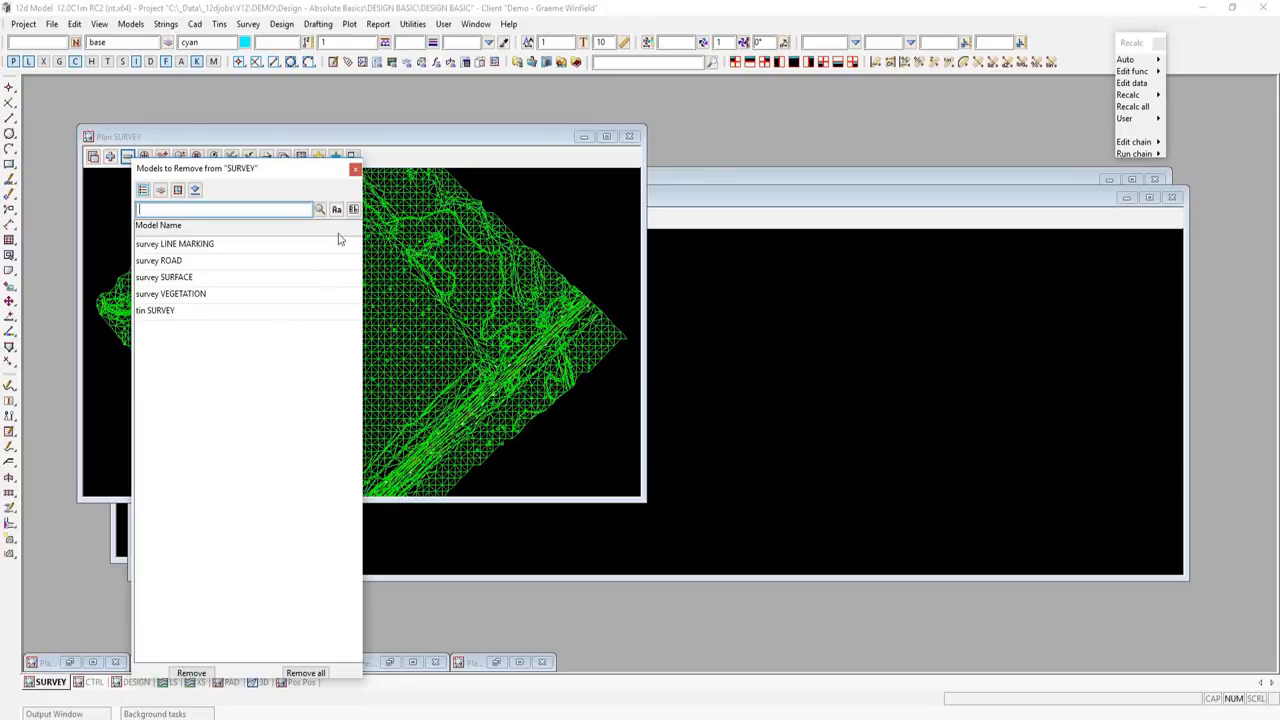
{"action": "left_click", "coordinate": [355, 169]}
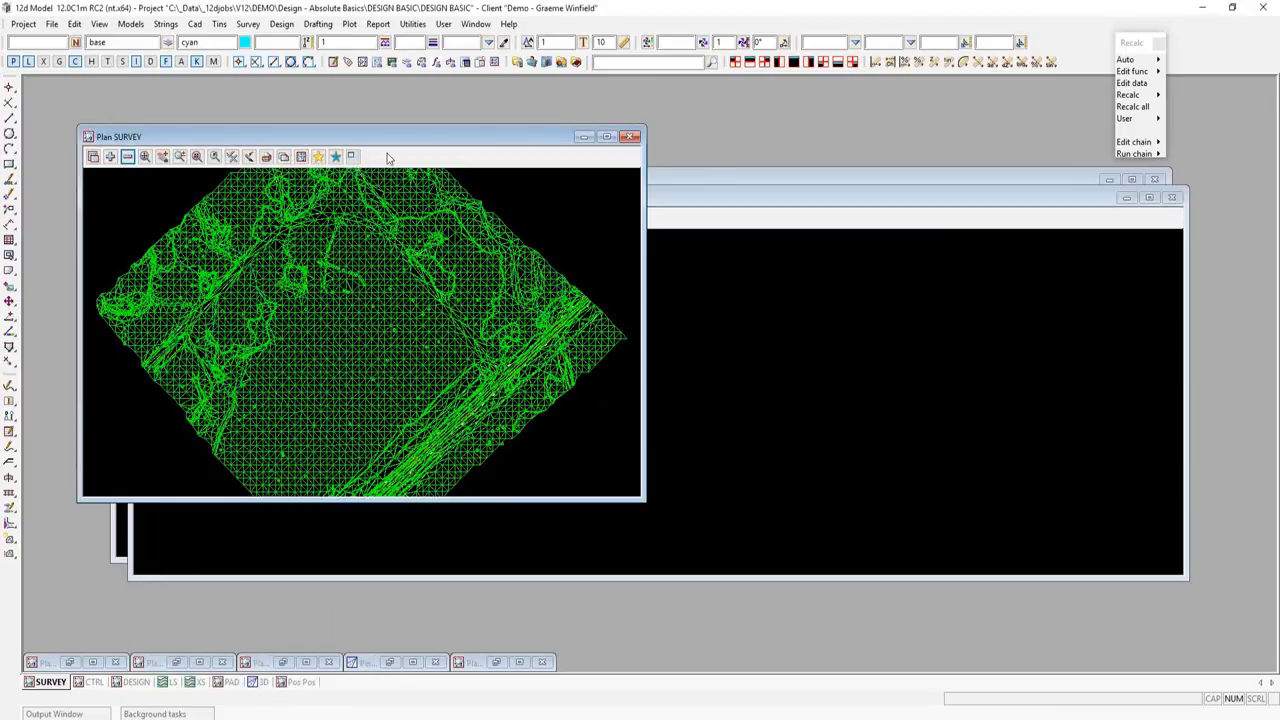
- Move and enlarge the SURVEY plan view, finally fitting it to the left half of the workspace
{"action": "left_click", "coordinate": [352, 157]}
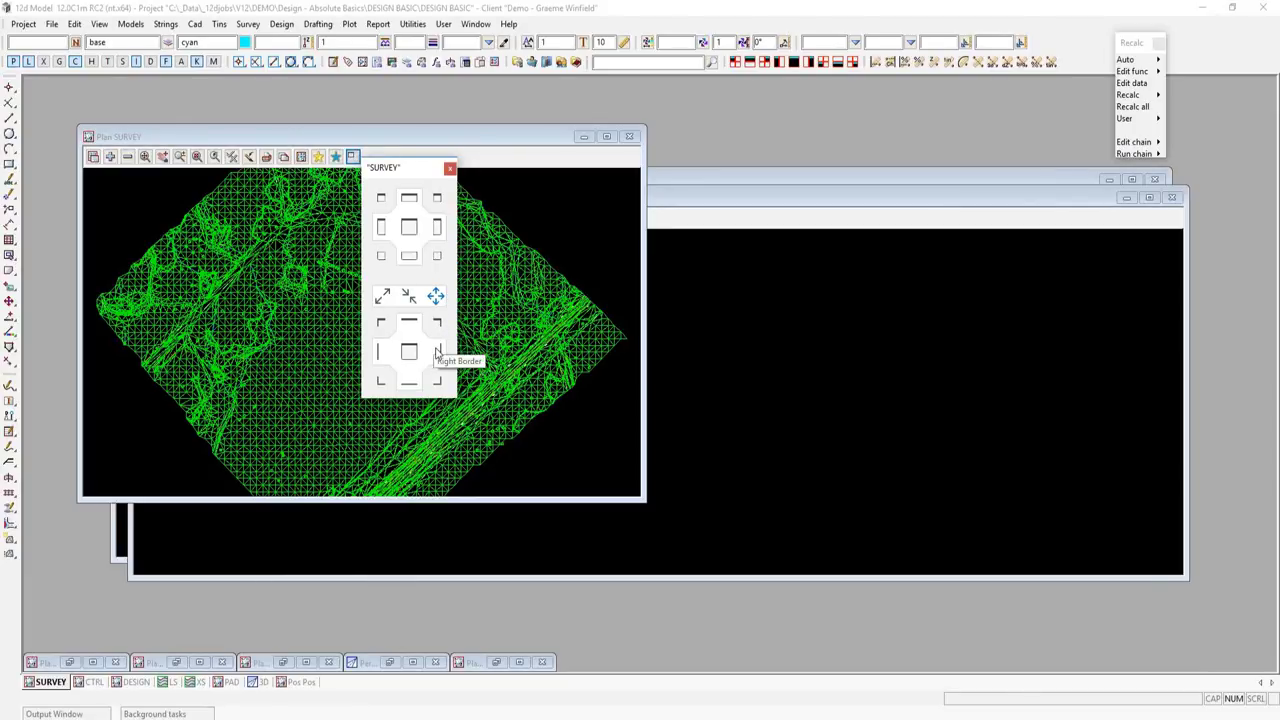
{"action": "left_click", "coordinate": [438, 353]}
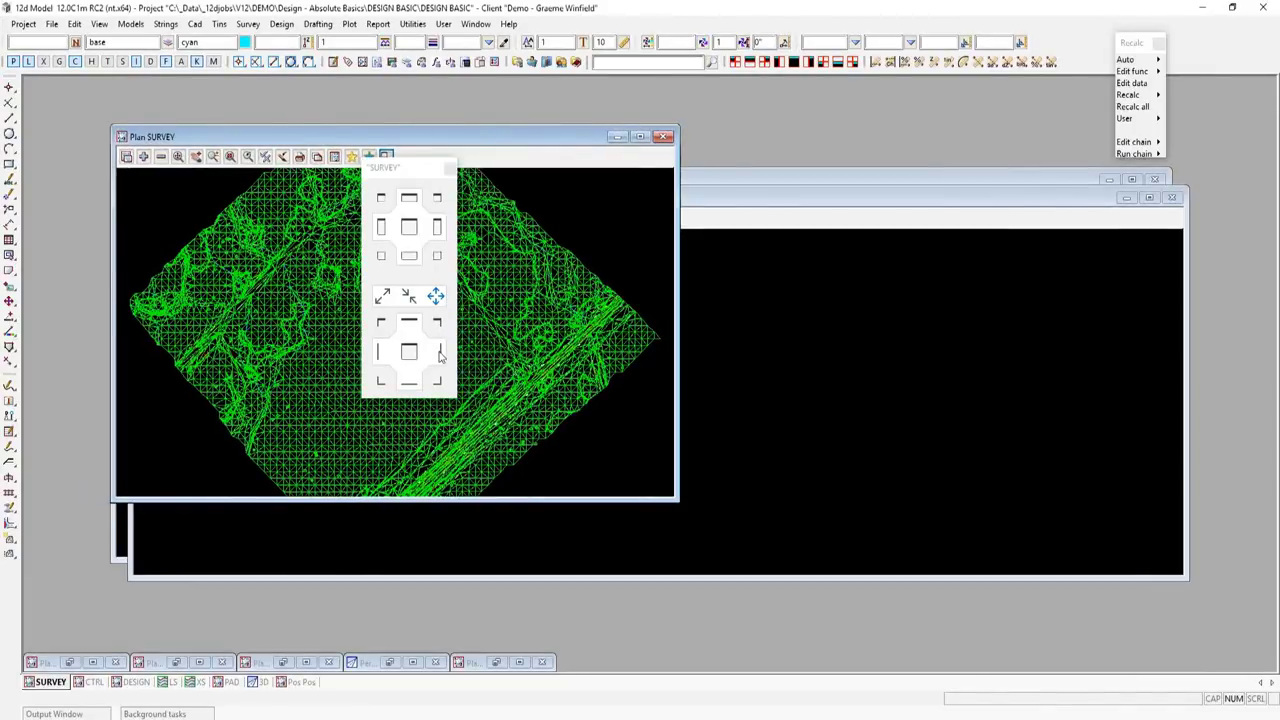
{"action": "left_click", "coordinate": [379, 381]}
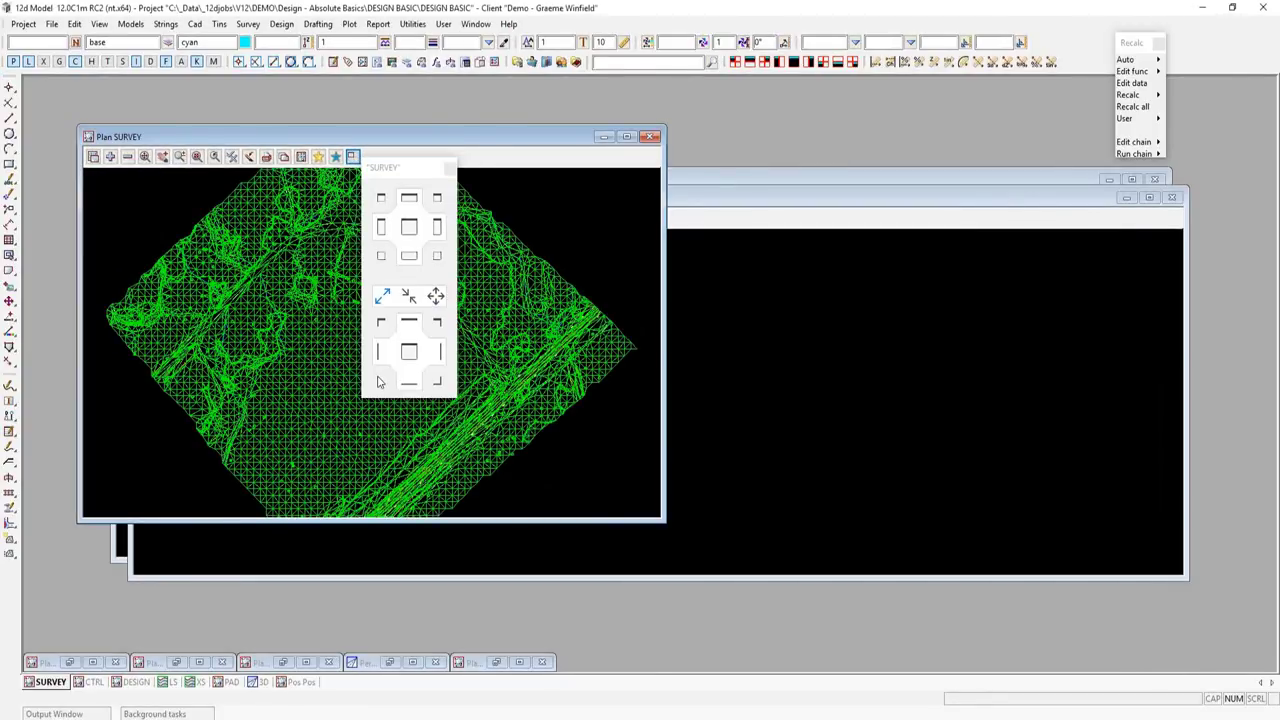
{"action": "left_click", "coordinate": [381, 226]}
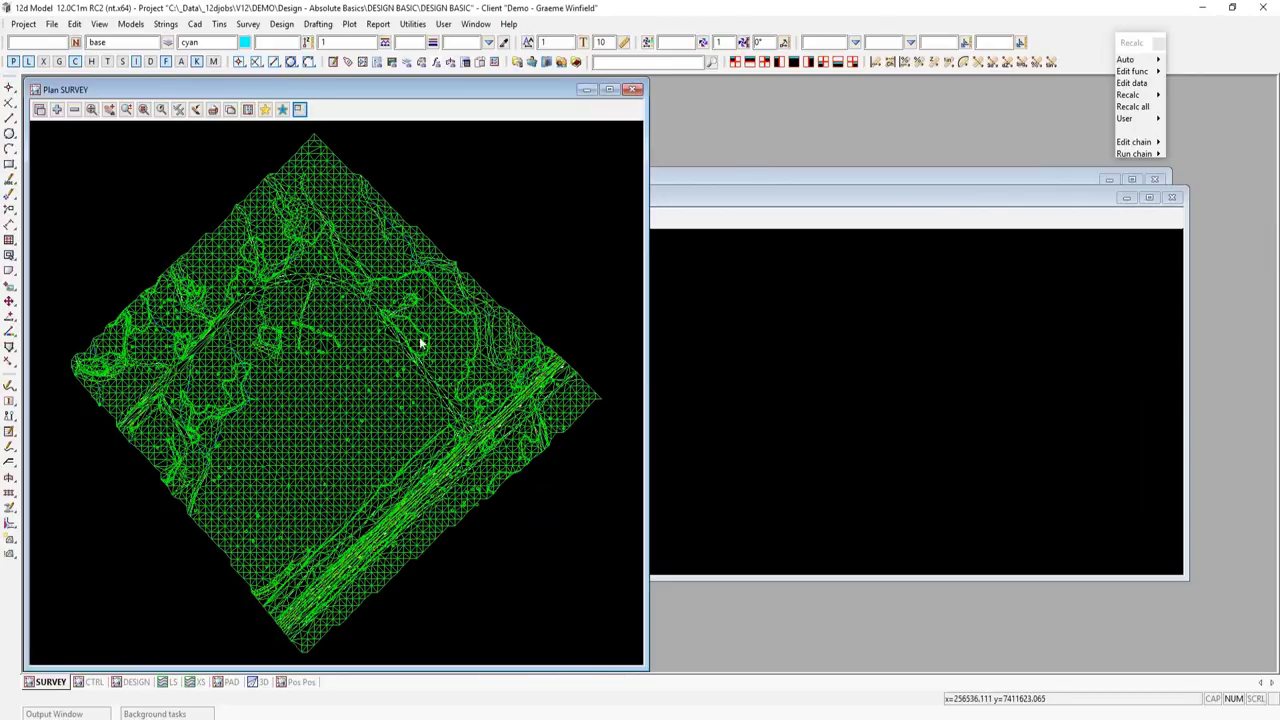
- Open Retriangulate Tin, load the SURVEY tin, and review its source models and nulling settings
{"action": "left_click", "coordinate": [219, 27]}
{"action": "mouse_move", "coordinate": [258, 137]}
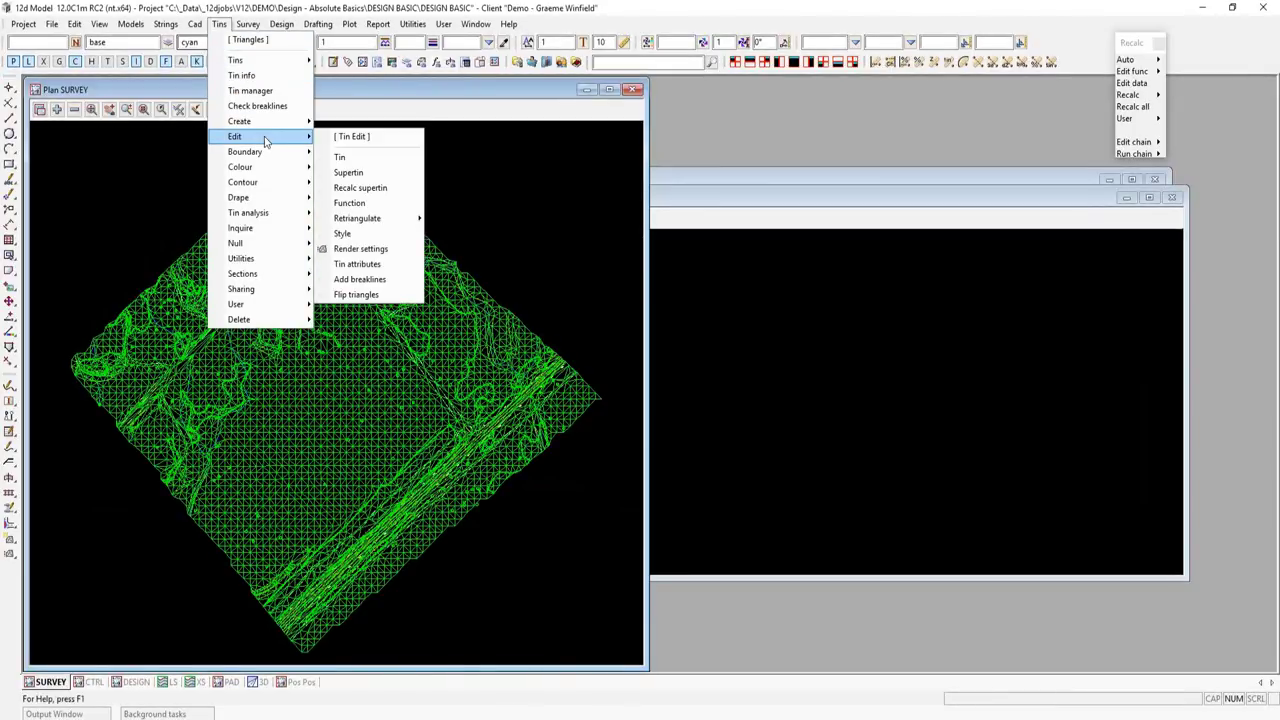
{"action": "left_click", "coordinate": [376, 157]}
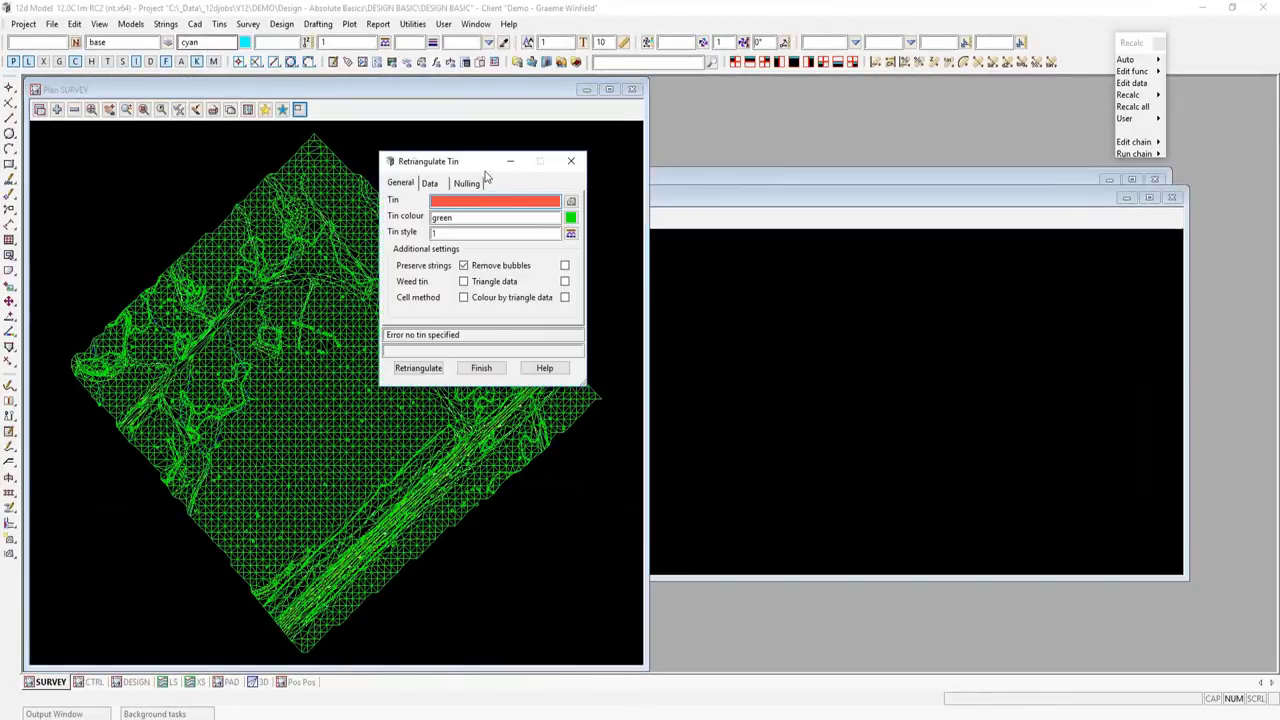
{"action": "left_click_drag", "start_coordinate": [484, 173], "coordinate": [823, 124]}
{"action": "left_click", "coordinate": [910, 151]}
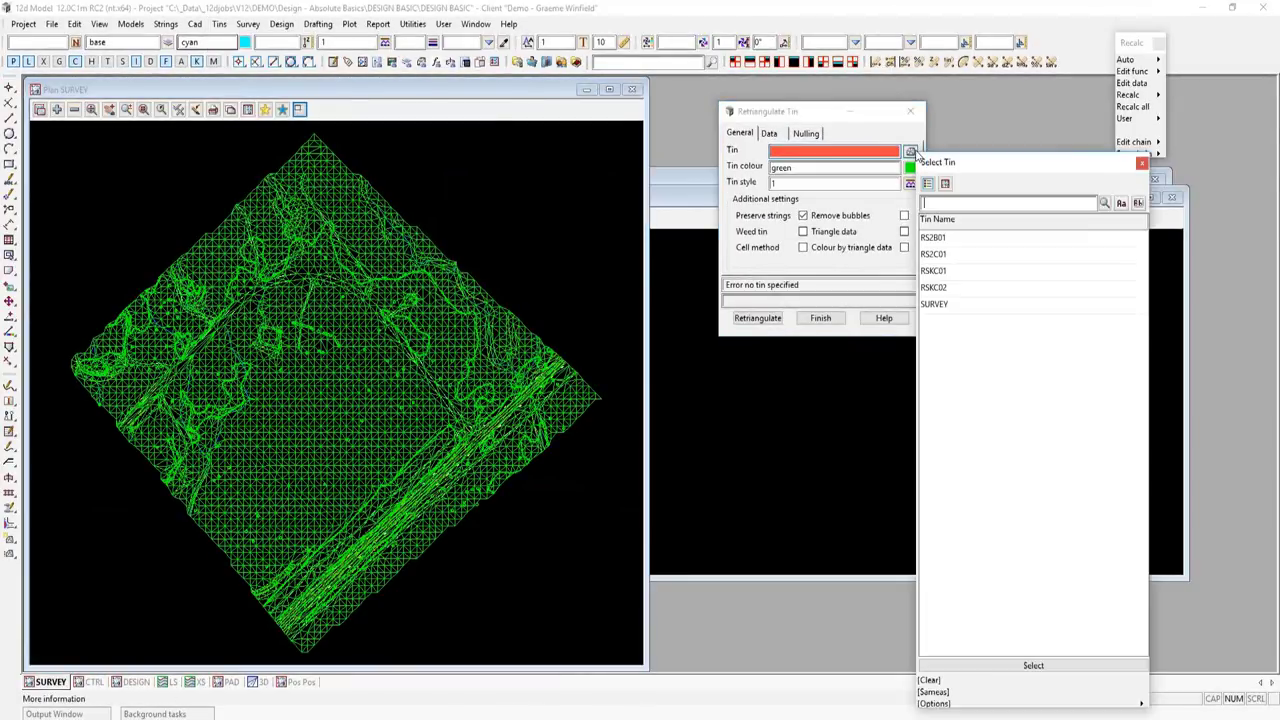
{"action": "left_click", "coordinate": [948, 313]}
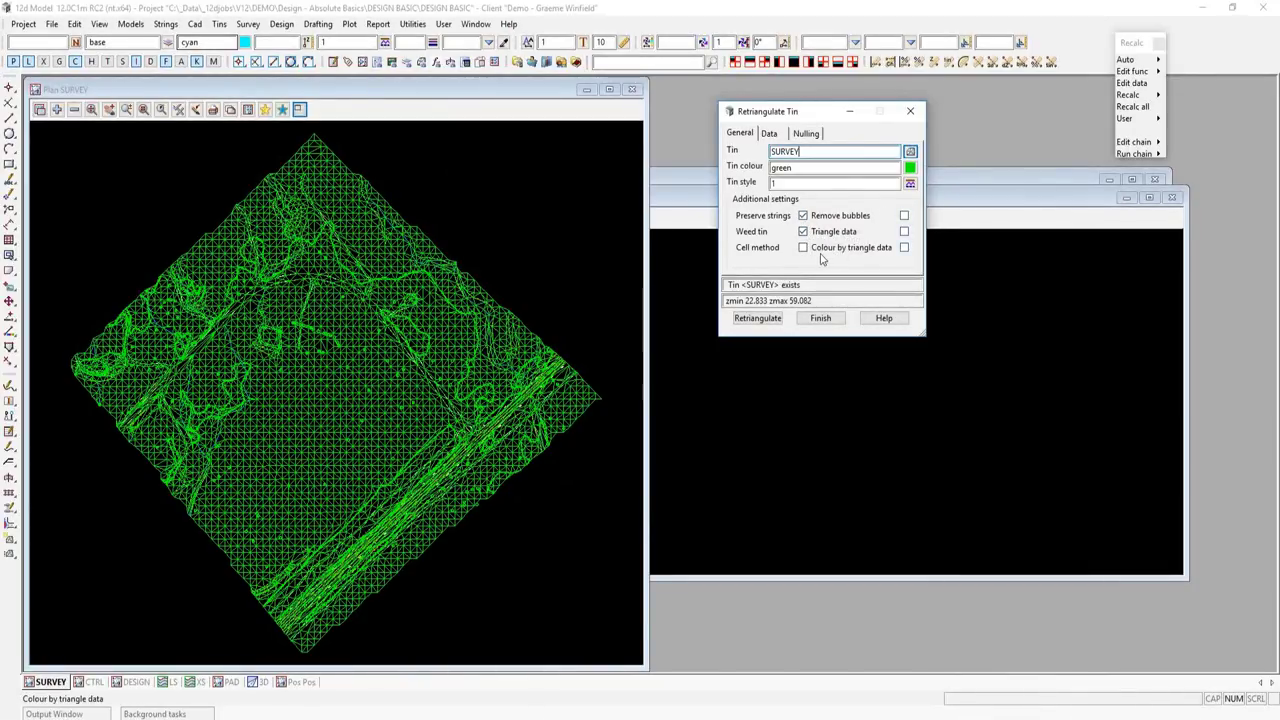
{"action": "left_click", "coordinate": [769, 133]}
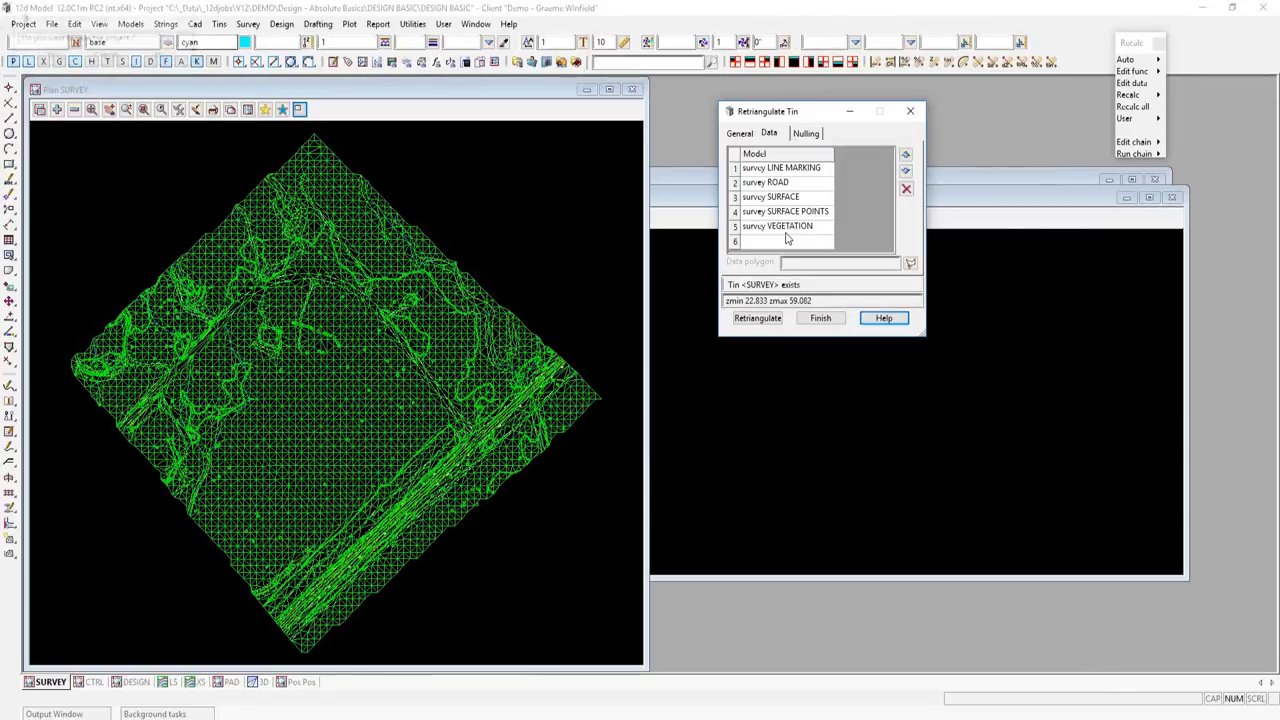
{"action": "left_click", "coordinate": [806, 133]}
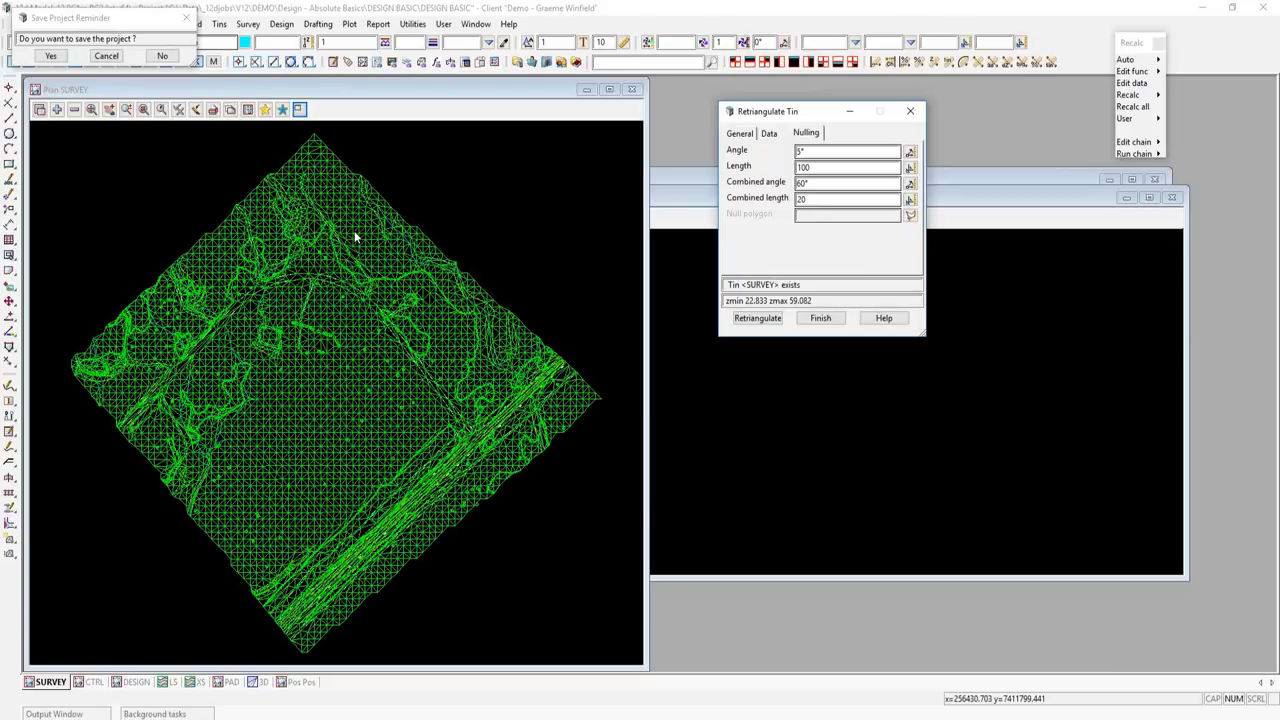
- Set Draw solid to yes in the tin settings of the SURVEY plan view's properties
{"action": "left_click", "coordinate": [248, 110]}
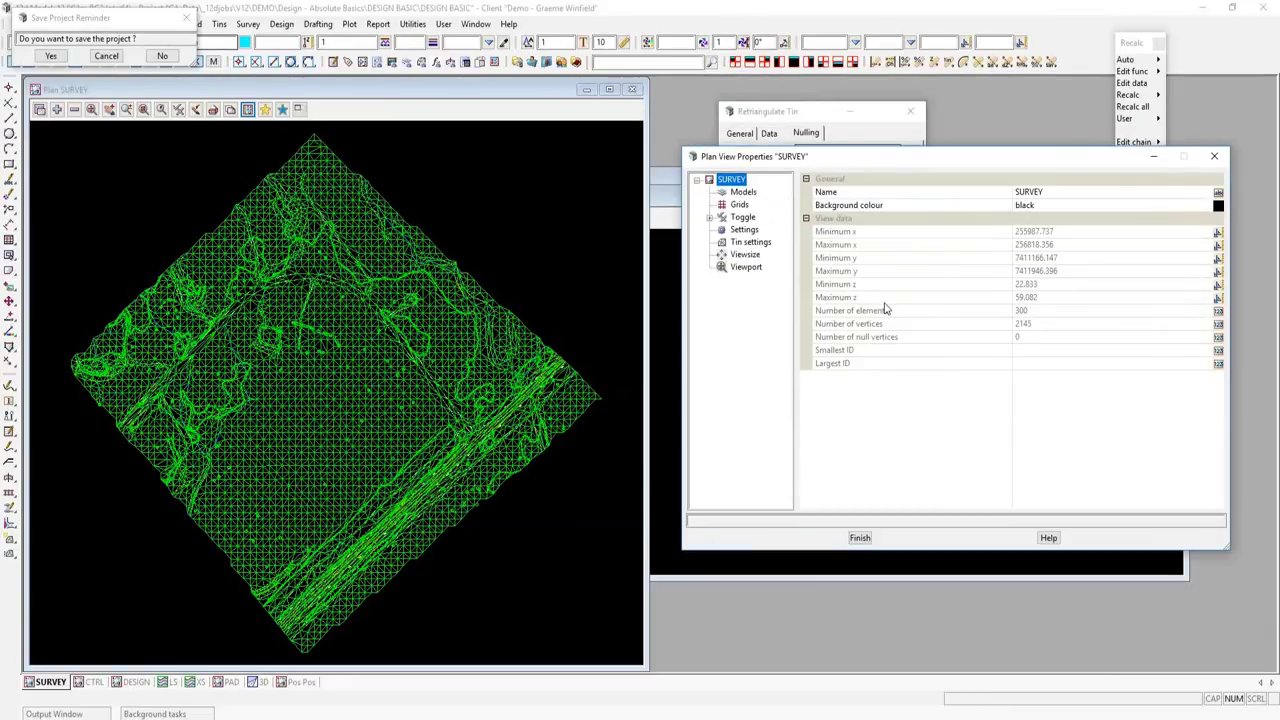
{"action": "left_click", "coordinate": [748, 243]}
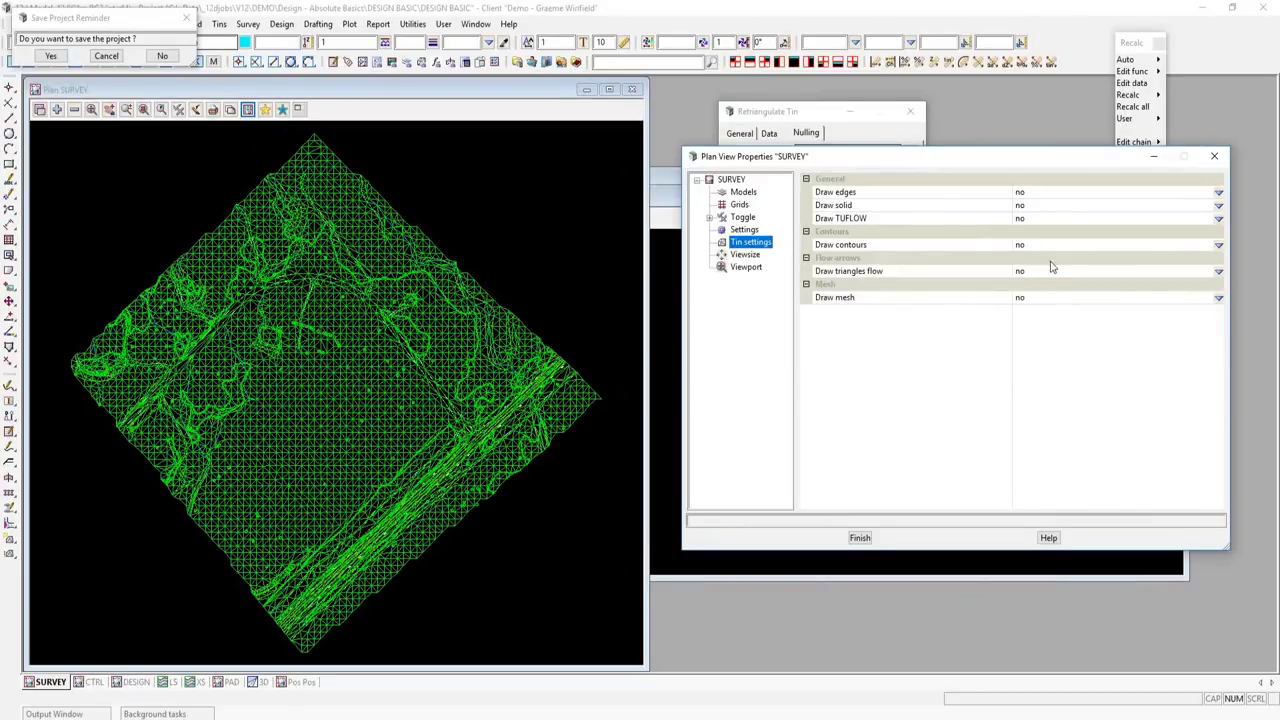
{"action": "left_click", "coordinate": [1218, 205]}
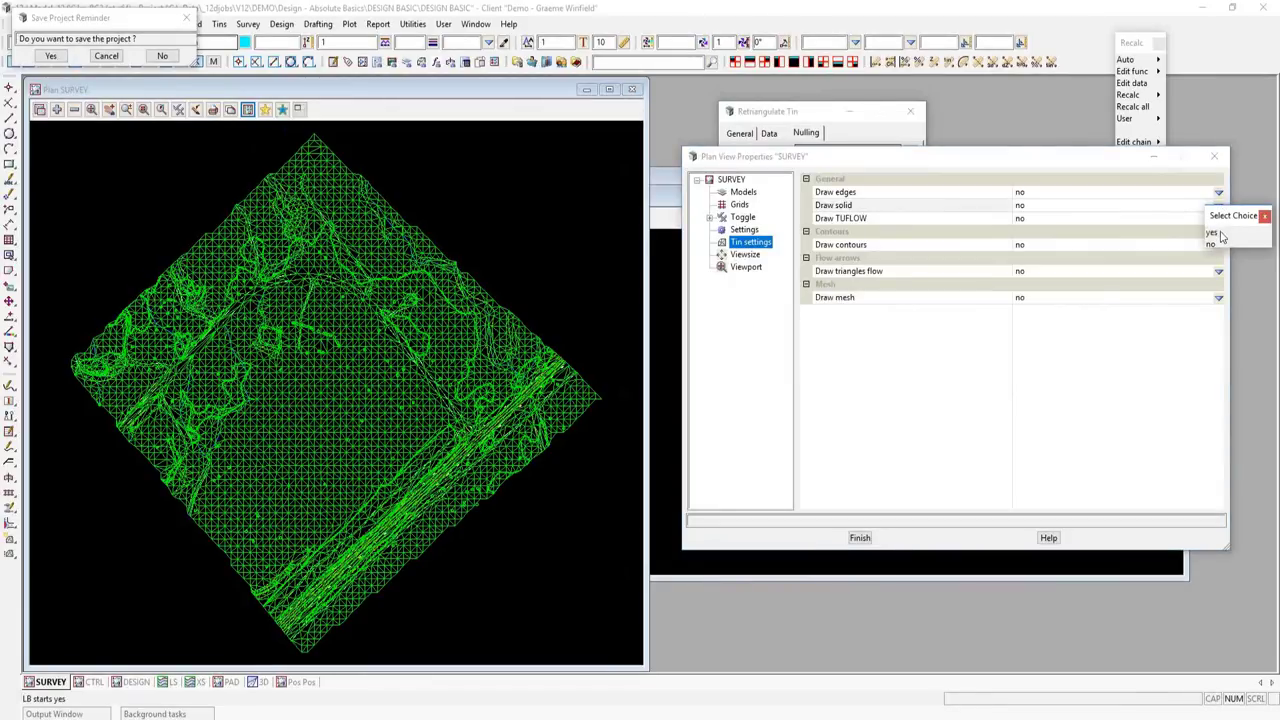
{"action": "left_click", "coordinate": [1218, 233]}
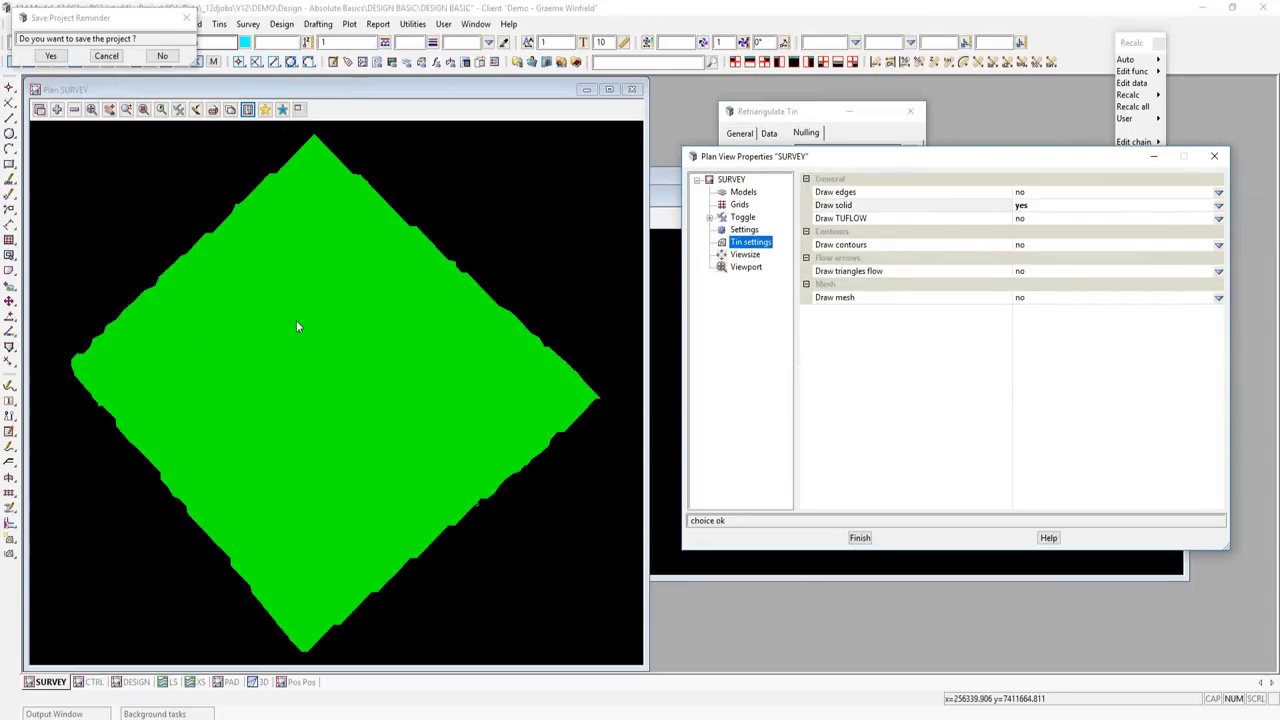
- Save the project and send the tins and rasters to the back of the views
{"action": "left_click", "coordinate": [58, 56]}
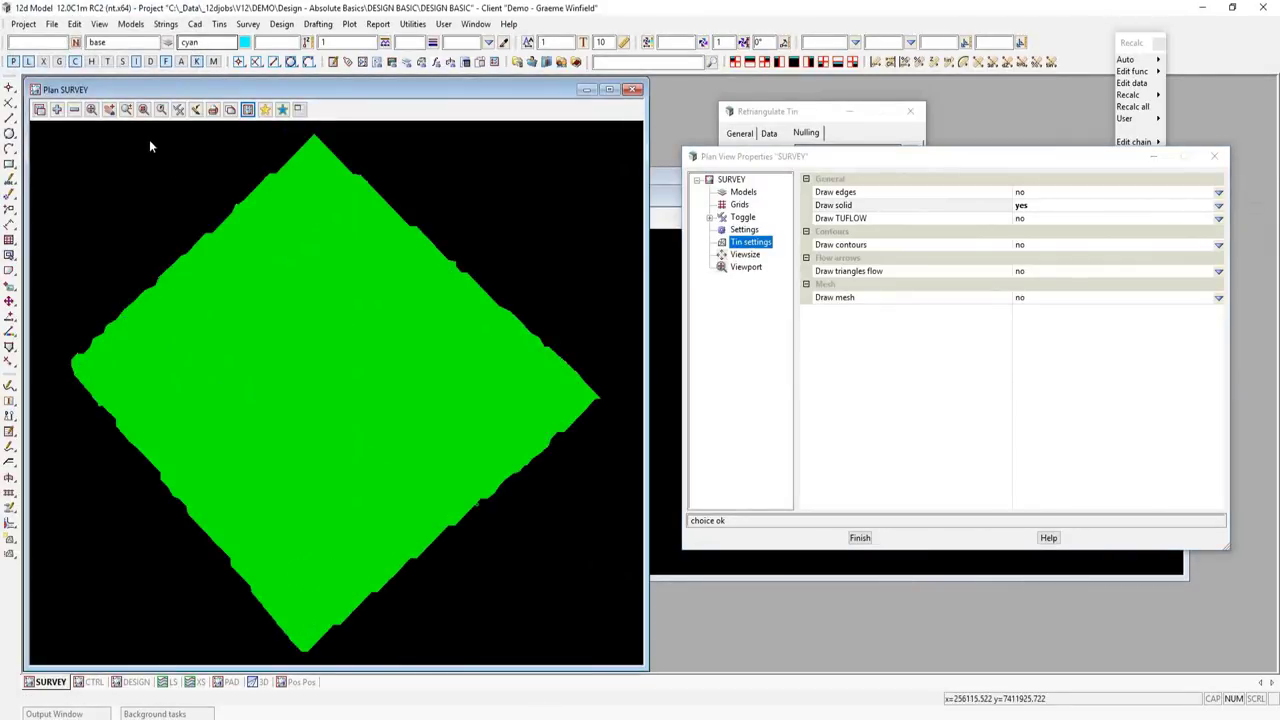
{"action": "left_click", "coordinate": [99, 25]}
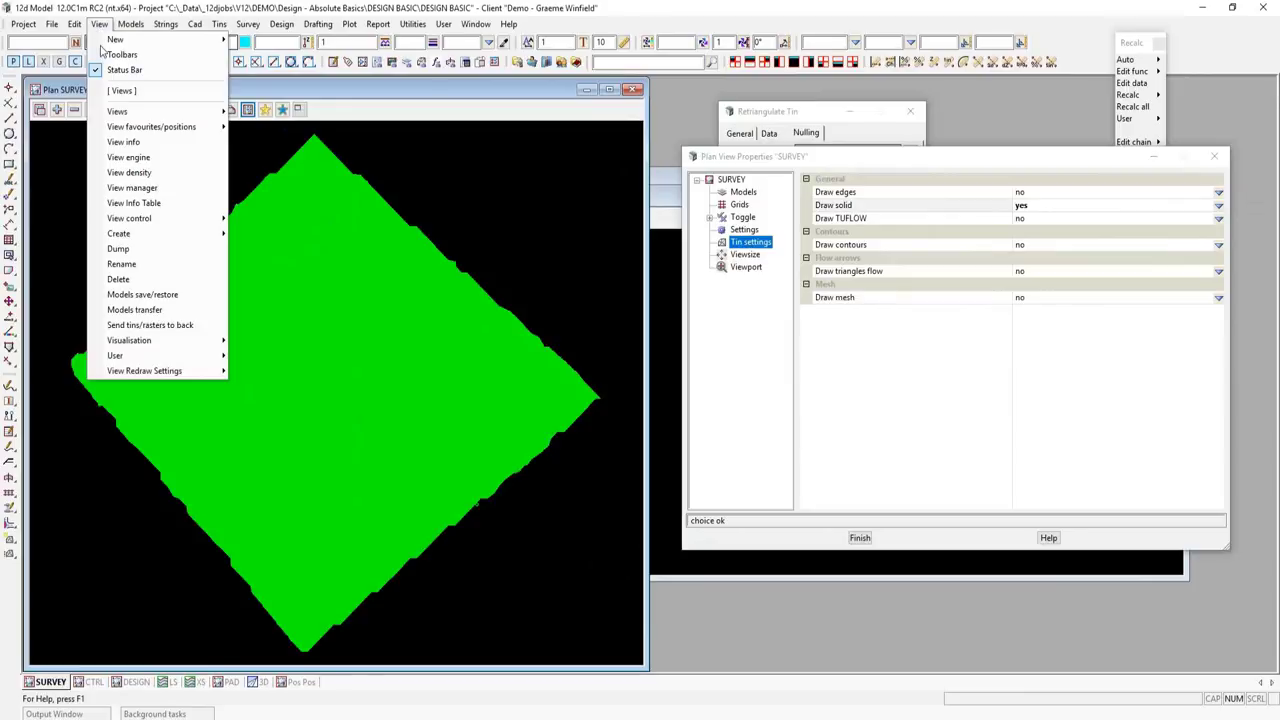
{"action": "left_click", "coordinate": [160, 326]}
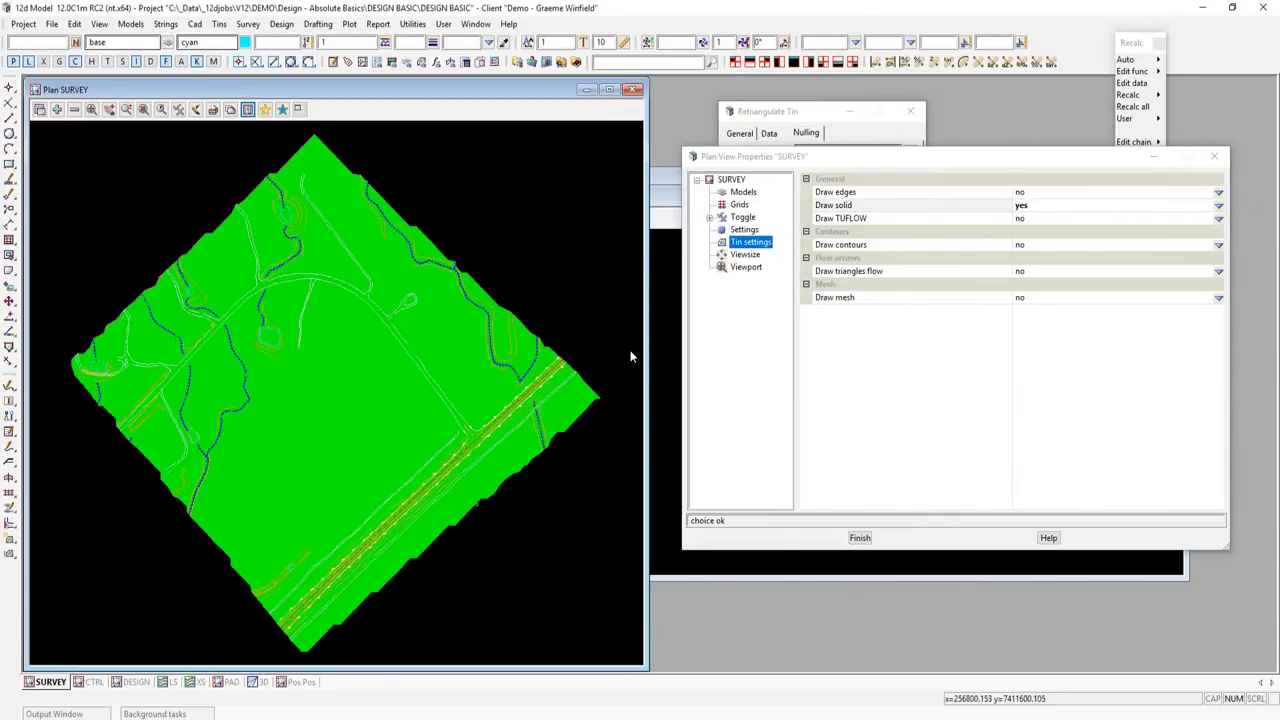
- Duplicate the Retriangulate Tin dialog and show the nulling settings in both copies
{"action": "left_click", "coordinate": [797, 113]}
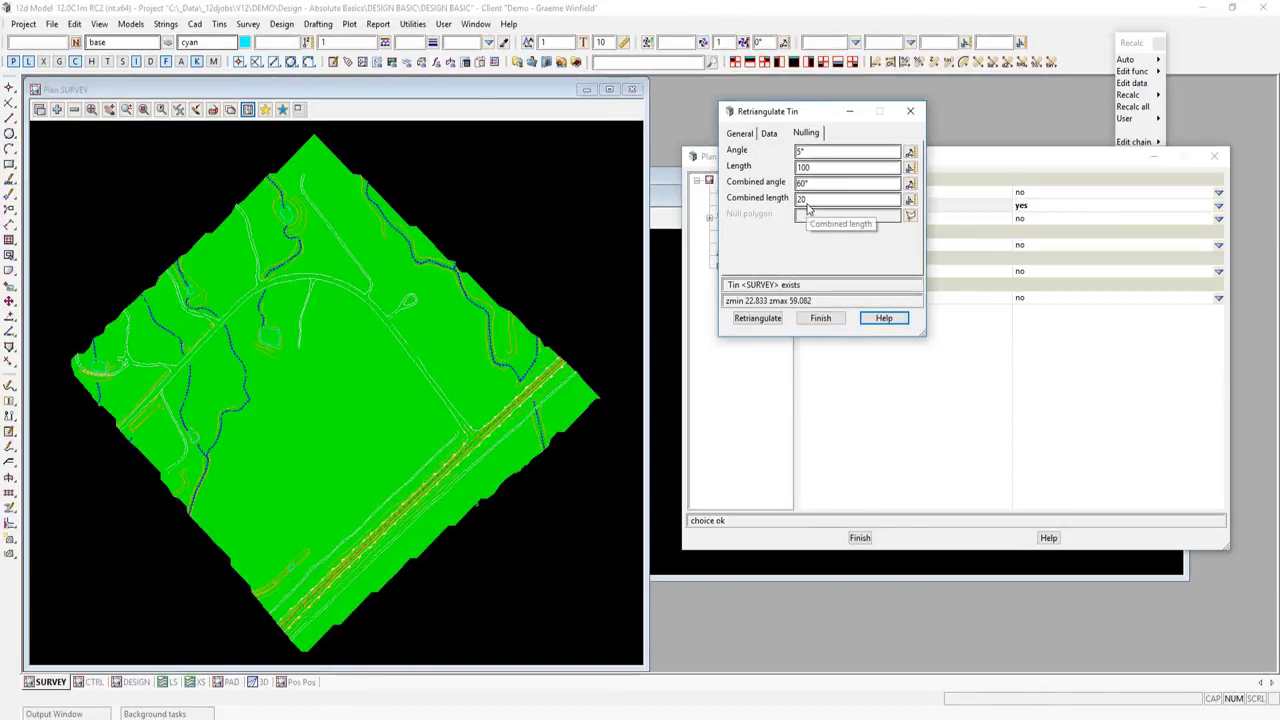
{"action": "left_click", "coordinate": [743, 136]}
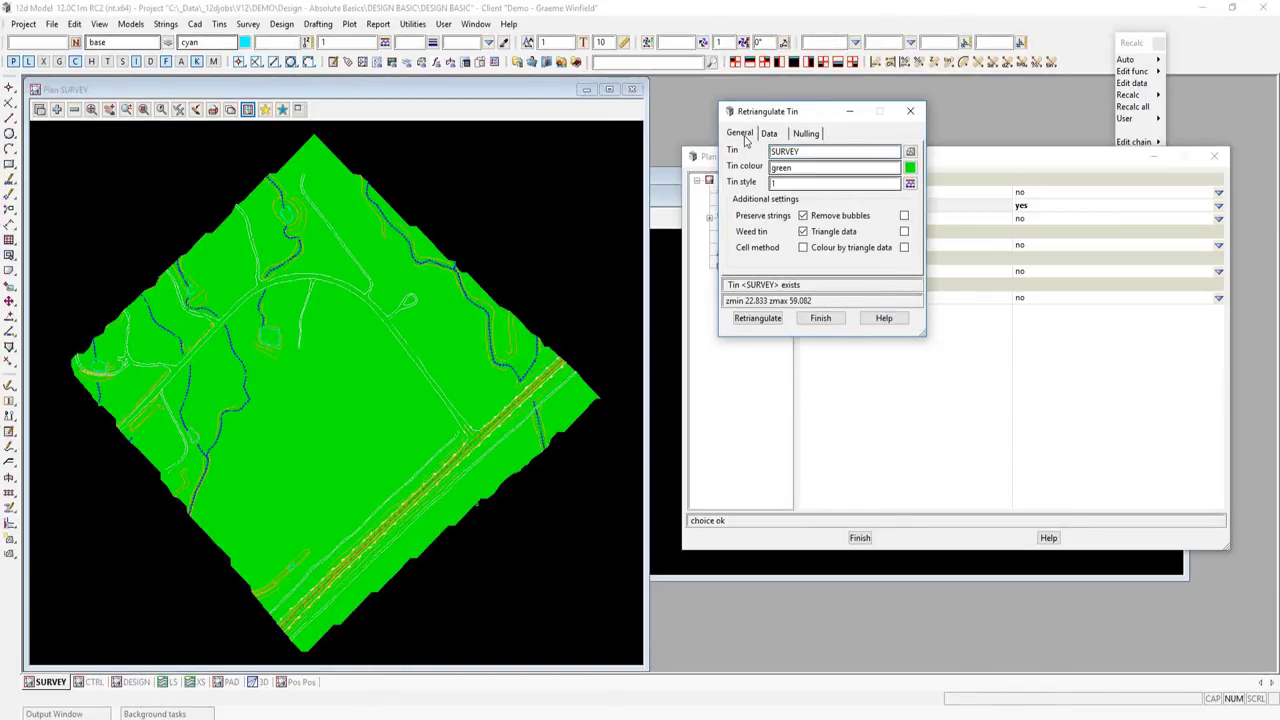
{"action": "left_click", "coordinate": [729, 111]}
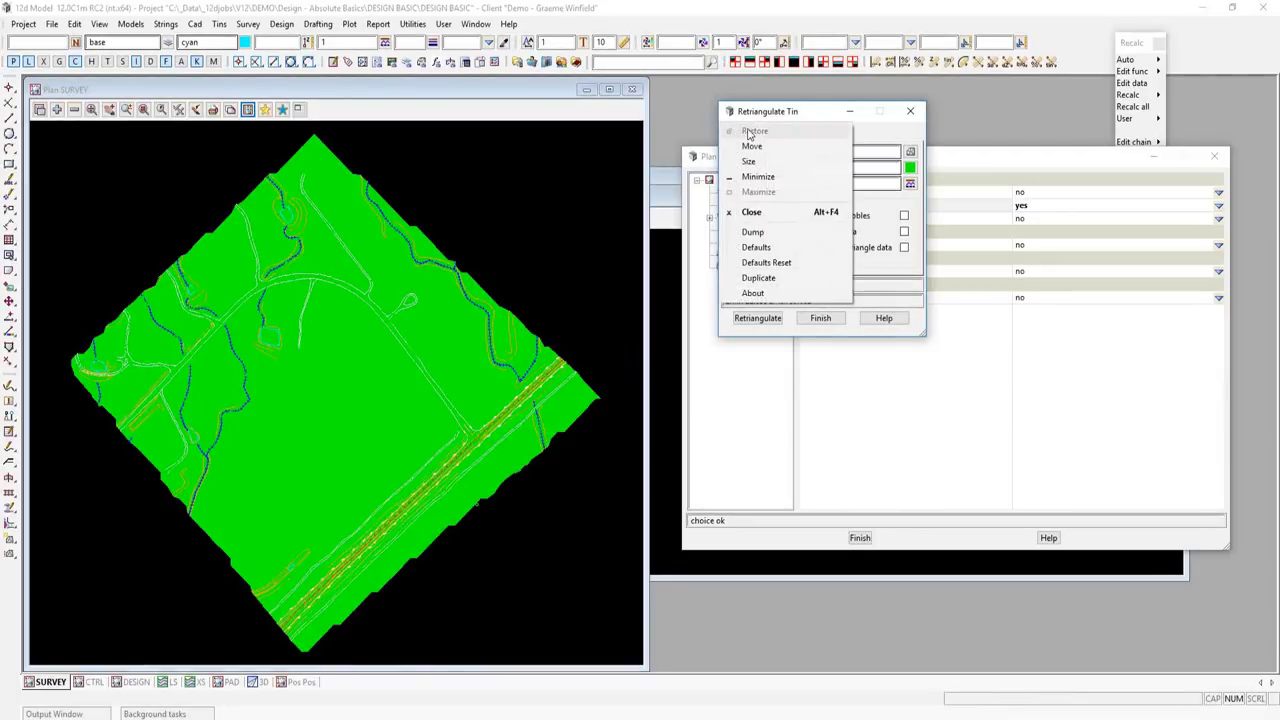
{"action": "left_click", "coordinate": [770, 277]}
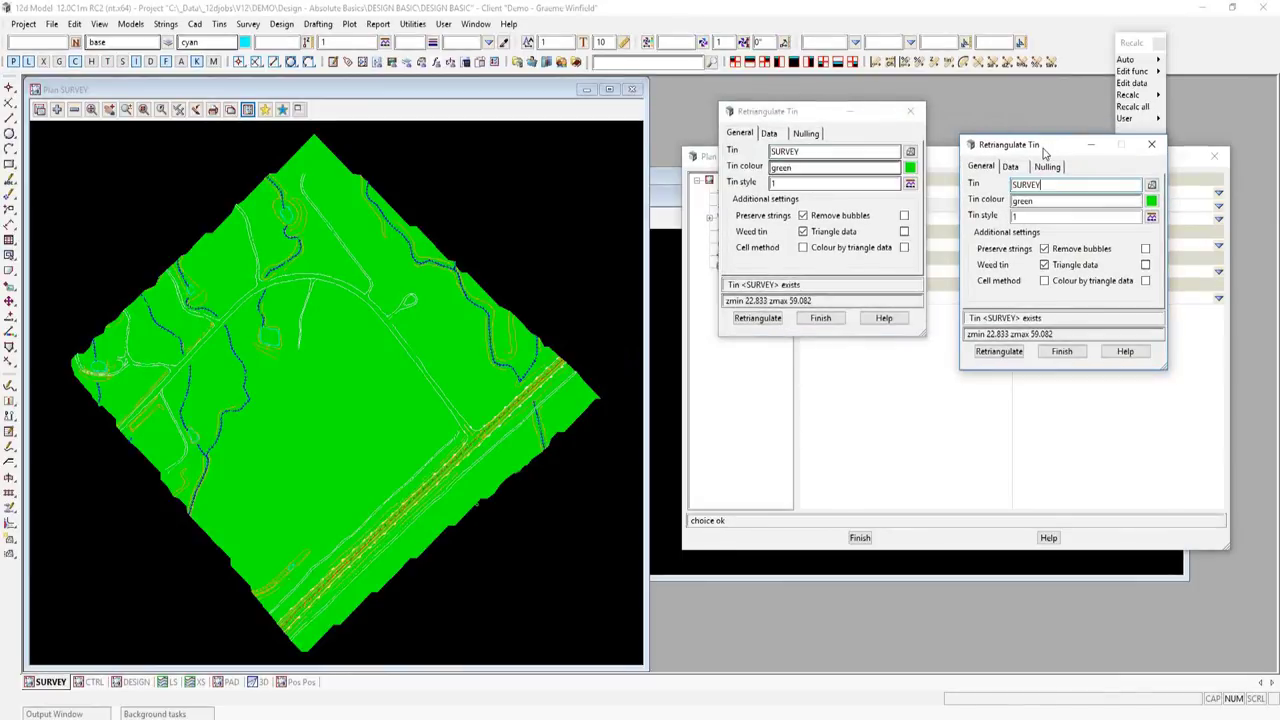
{"action": "left_click", "coordinate": [808, 133]}
{"action": "left_click", "coordinate": [1047, 166]}
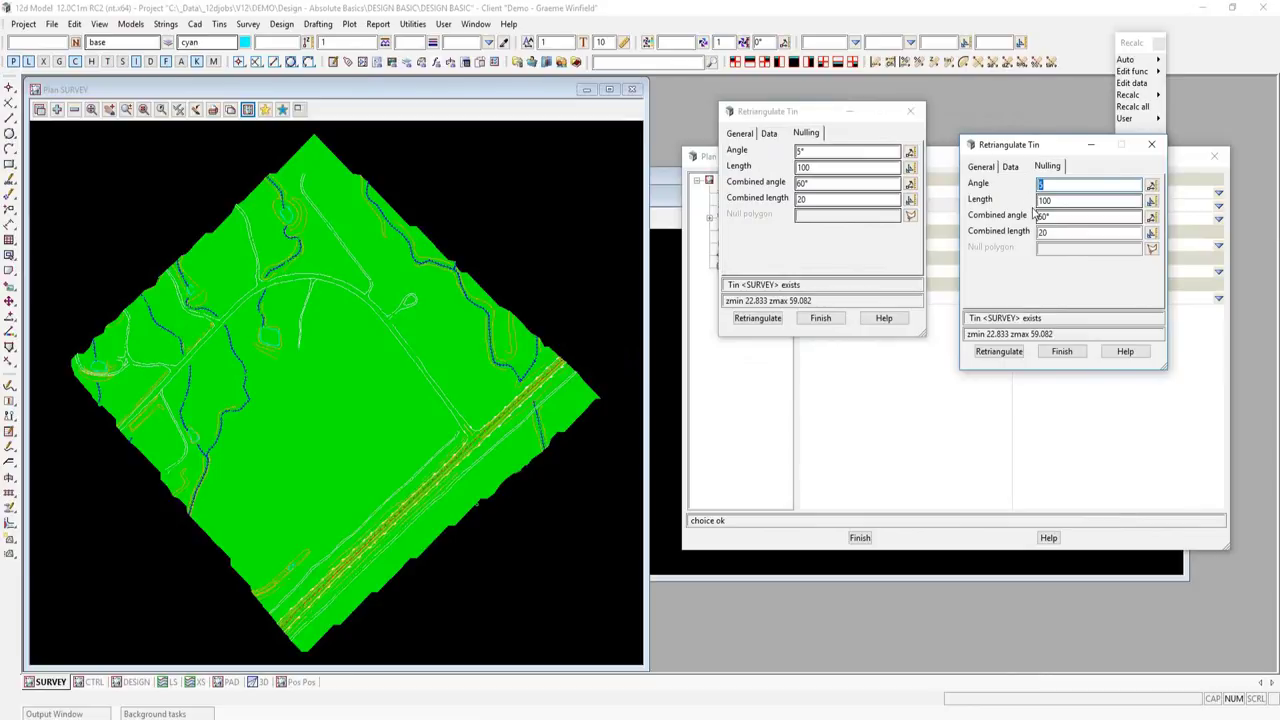
- Clear all nulling angles and lengths in the duplicated dialog and retriangulate the SURVEY tin without nulling
{"action": "left_click", "coordinate": [1043, 216]}
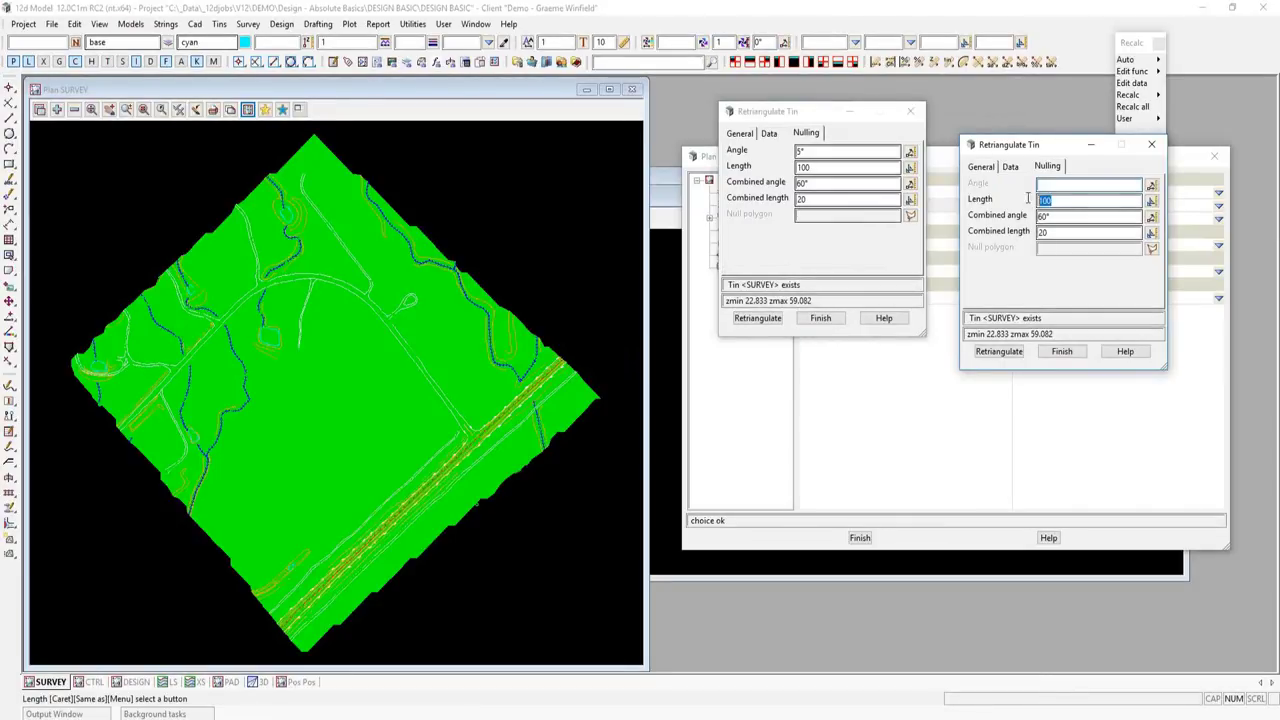
{"action": "key", "text": "BackSpace"}
{"action": "key", "text": "BackSpace"}
{"action": "key", "text": "Tab"}
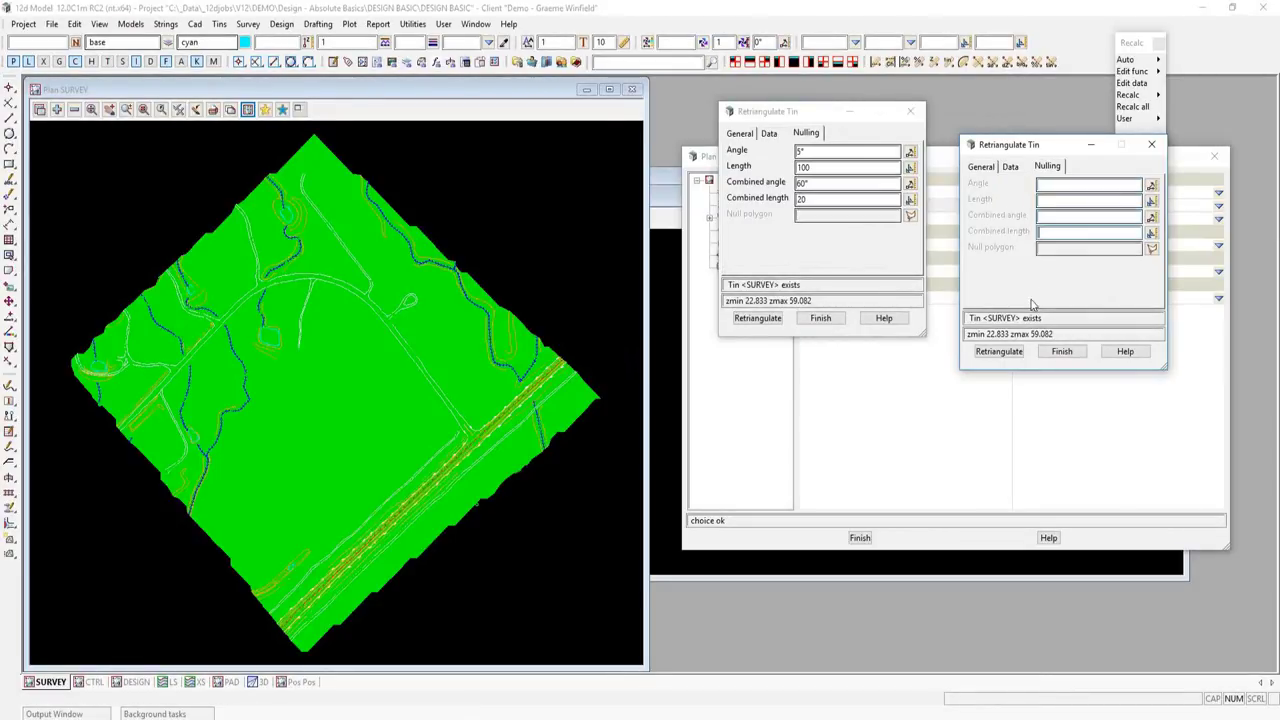
{"action": "left_click", "coordinate": [998, 351]}
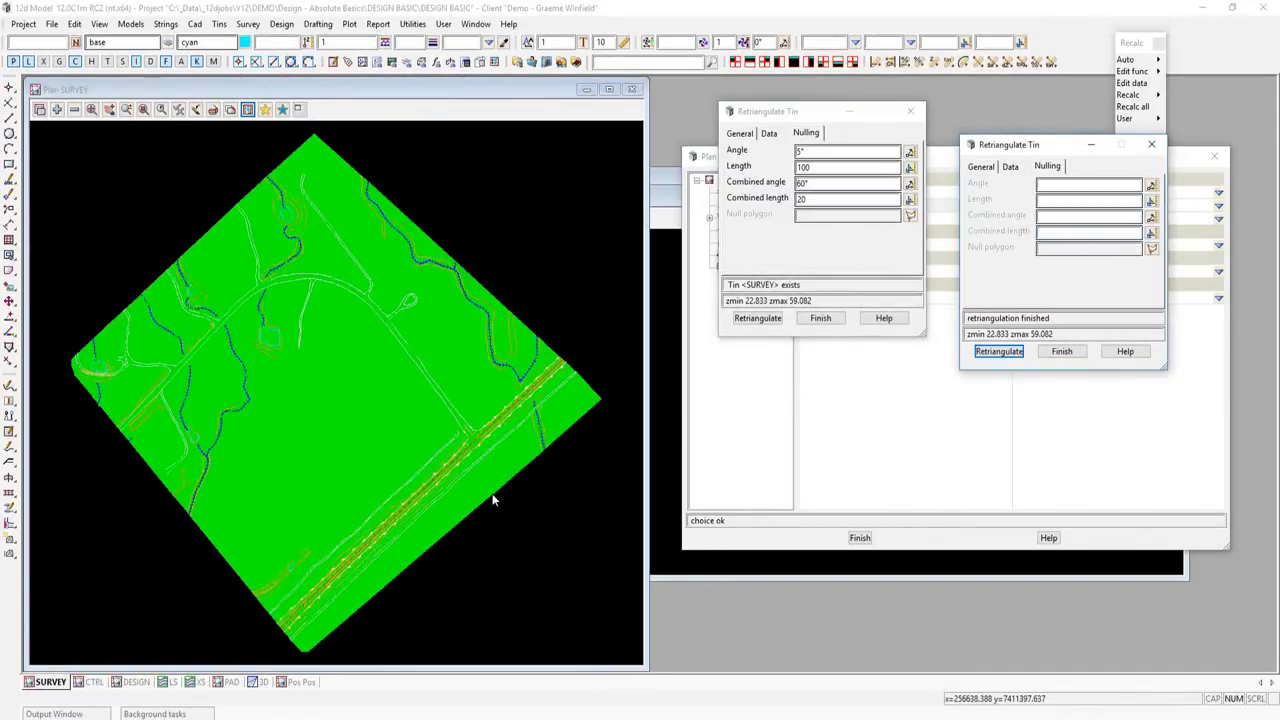
- Turn off solid tin display in the SURVEY view and inspect the triangles along the tin's southeast boundary
{"action": "scroll", "coordinate": [494, 491], "scroll_direction": "up", "scroll_amount": 2}
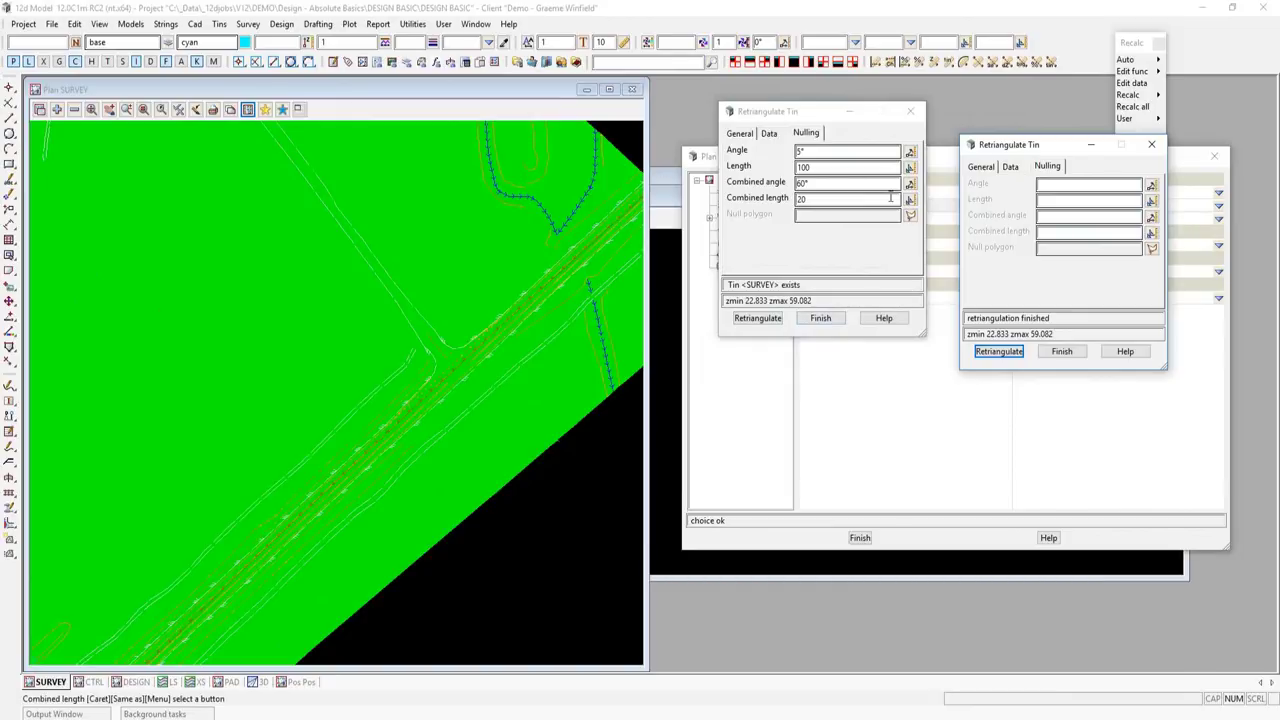
{"action": "left_click", "coordinate": [179, 110]}
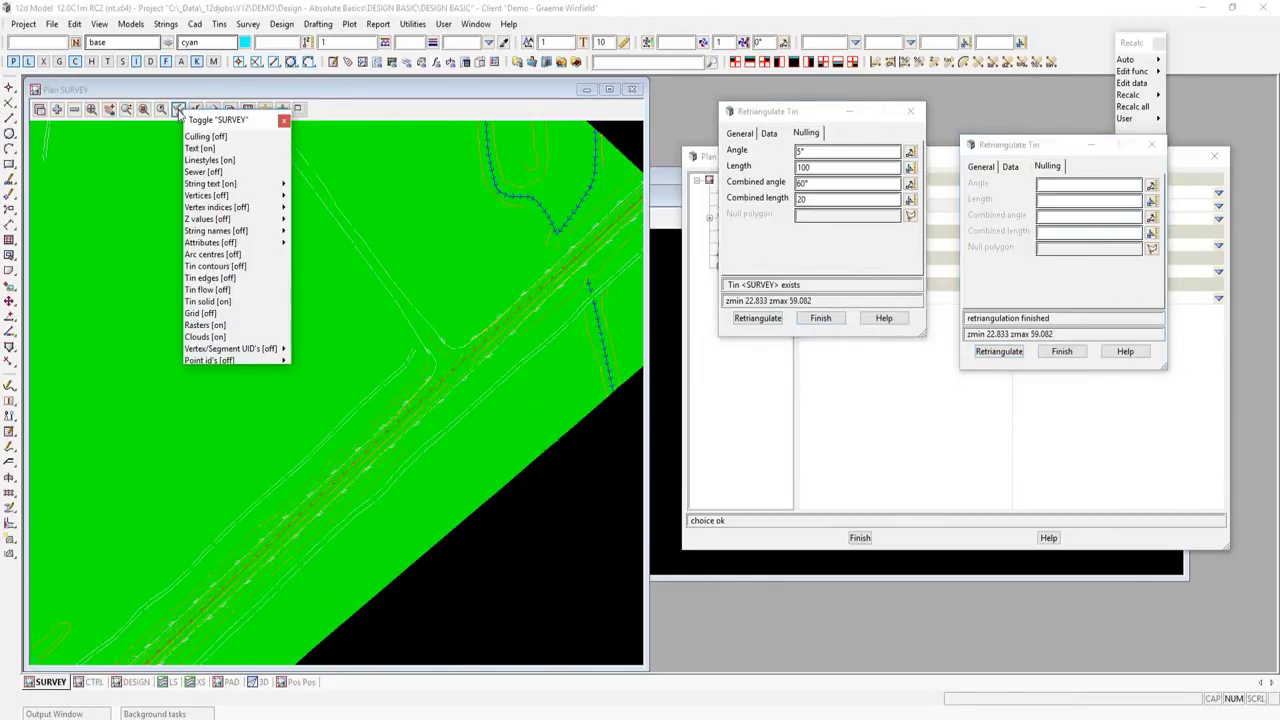
{"action": "left_click", "coordinate": [210, 301]}
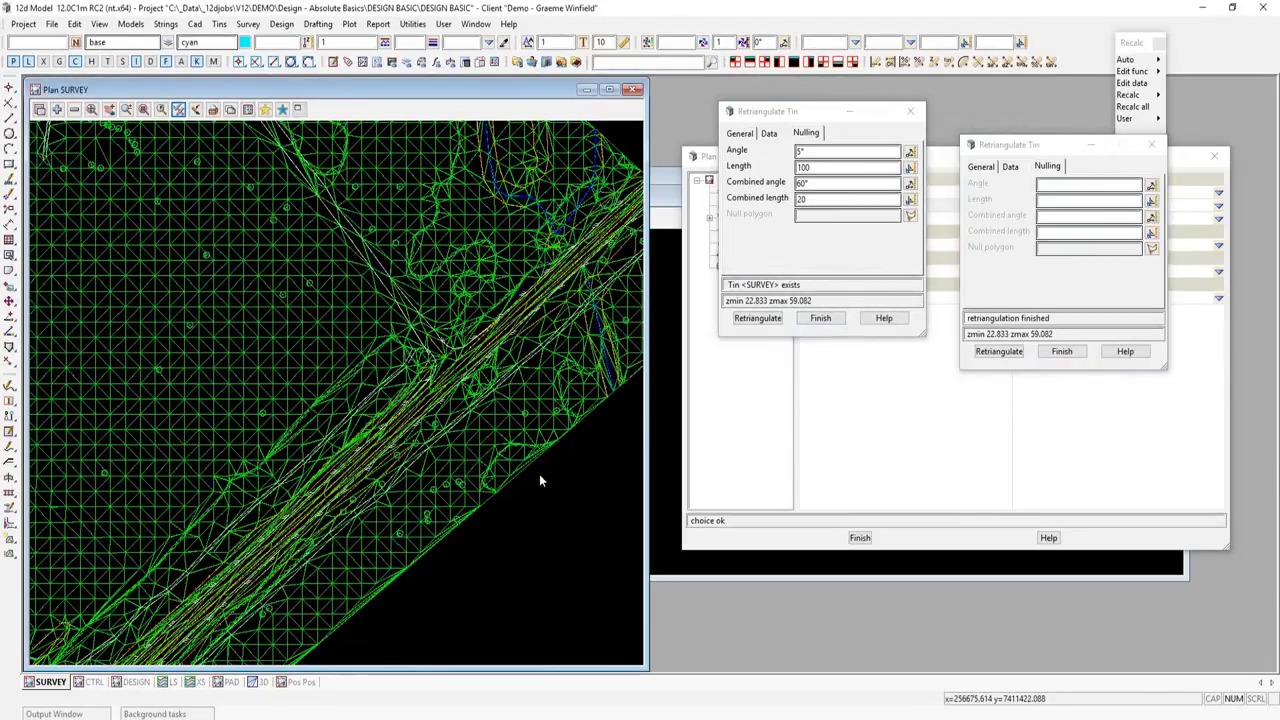
{"action": "scroll", "coordinate": [540, 481], "scroll_direction": "up", "scroll_amount": 3}
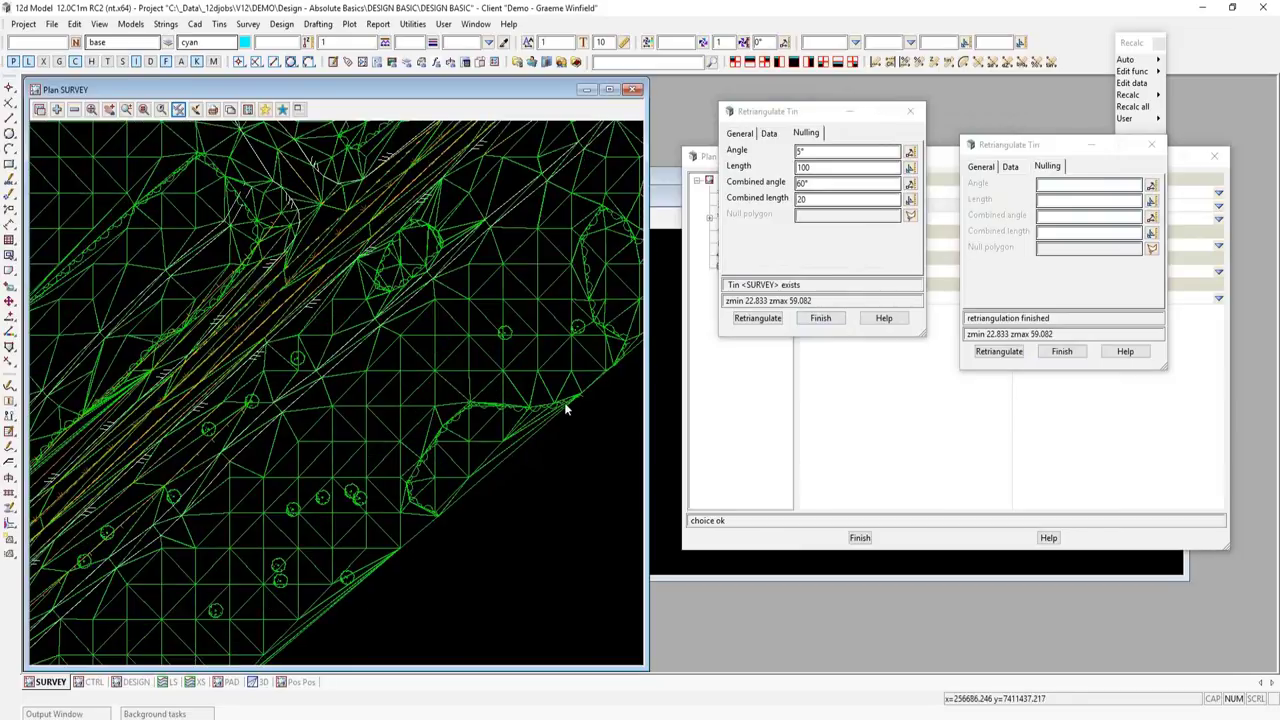
- Retriangulate the SURVEY tin using the original dialog's nulling values and close the duplicate dialog
{"action": "left_click", "coordinate": [762, 320]}
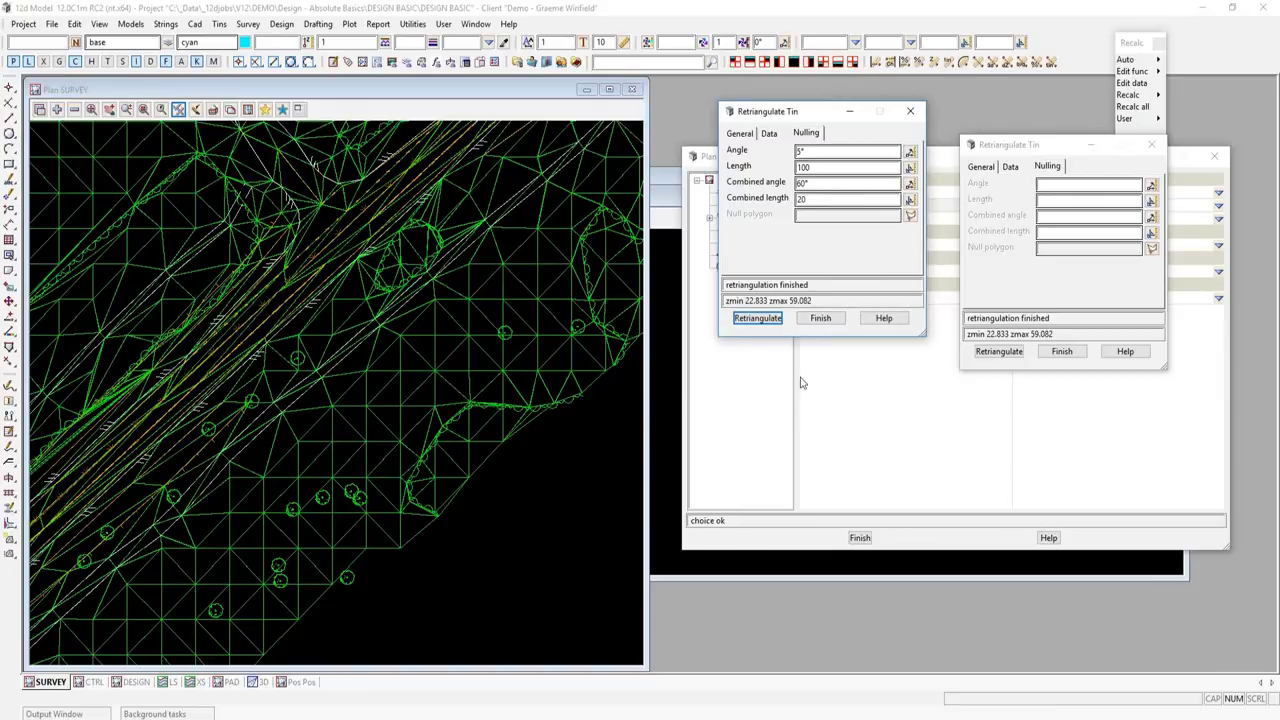
{"action": "left_click", "coordinate": [1062, 351]}
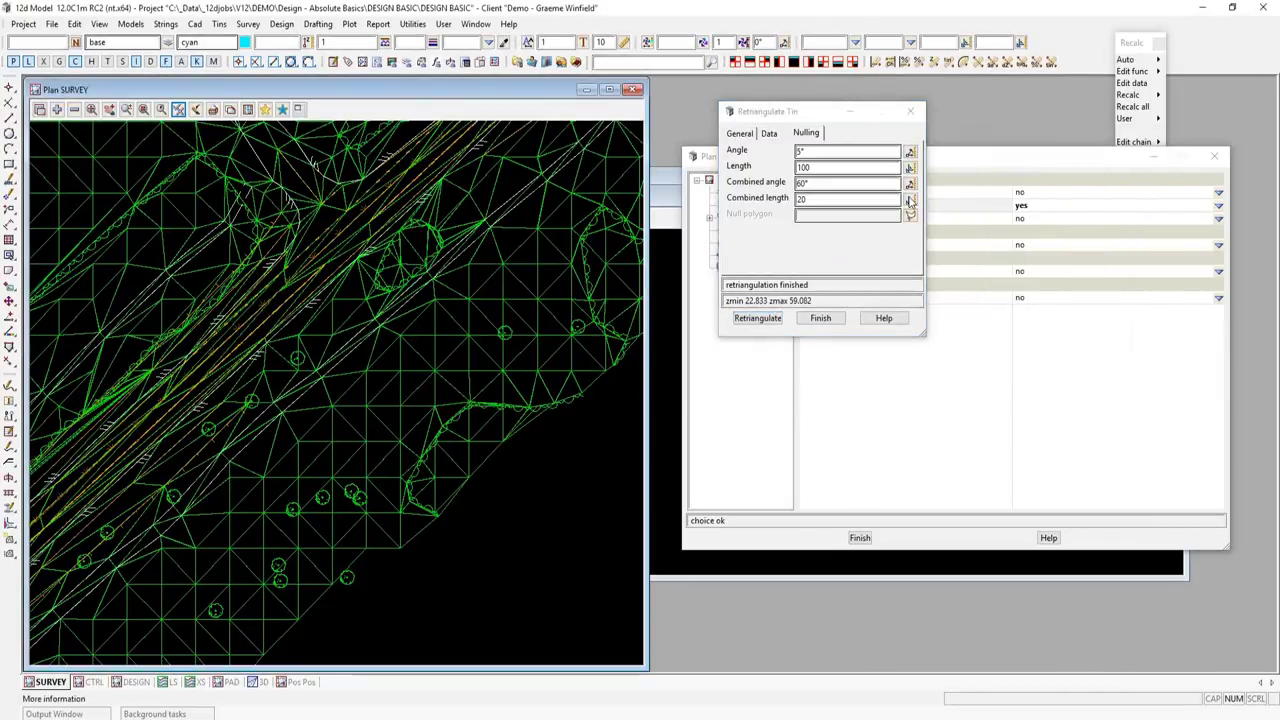
- Turn on contour drawing and turn off solid drawing in the SURVEY view's tin settings
{"action": "left_click", "coordinate": [972, 176]}
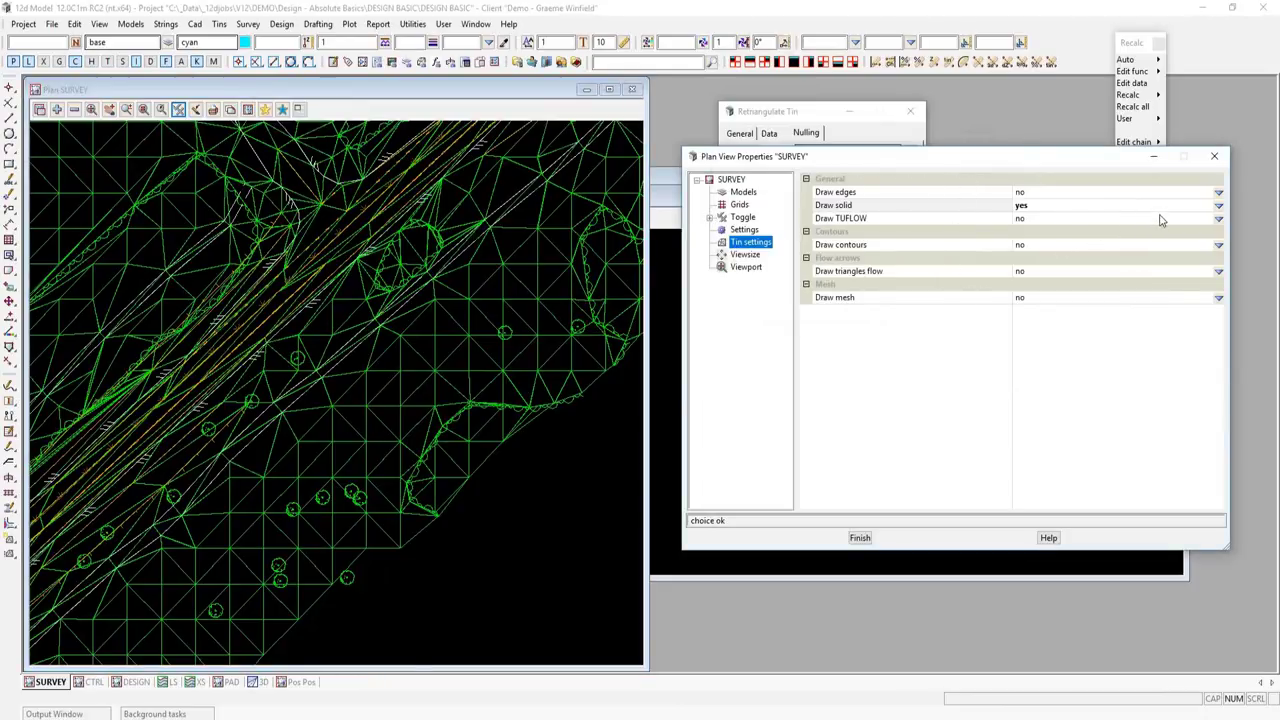
{"action": "left_click", "coordinate": [1218, 245]}
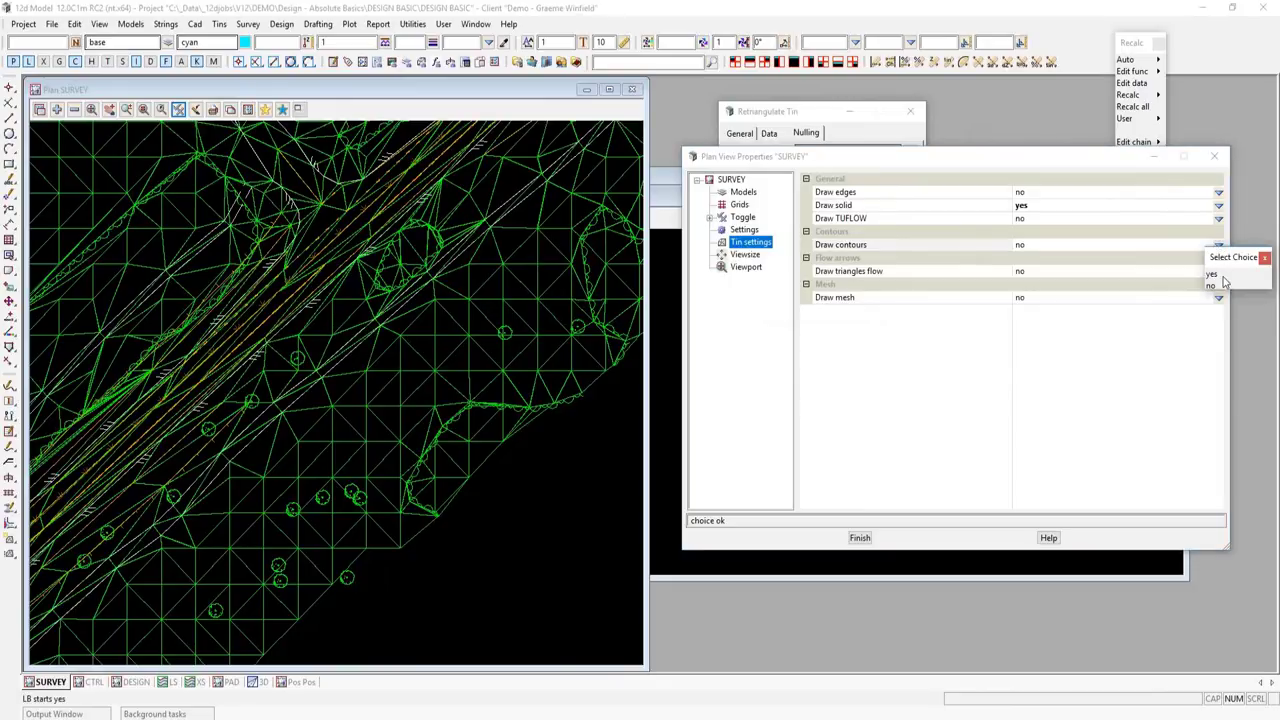
{"action": "left_click", "coordinate": [1212, 273]}
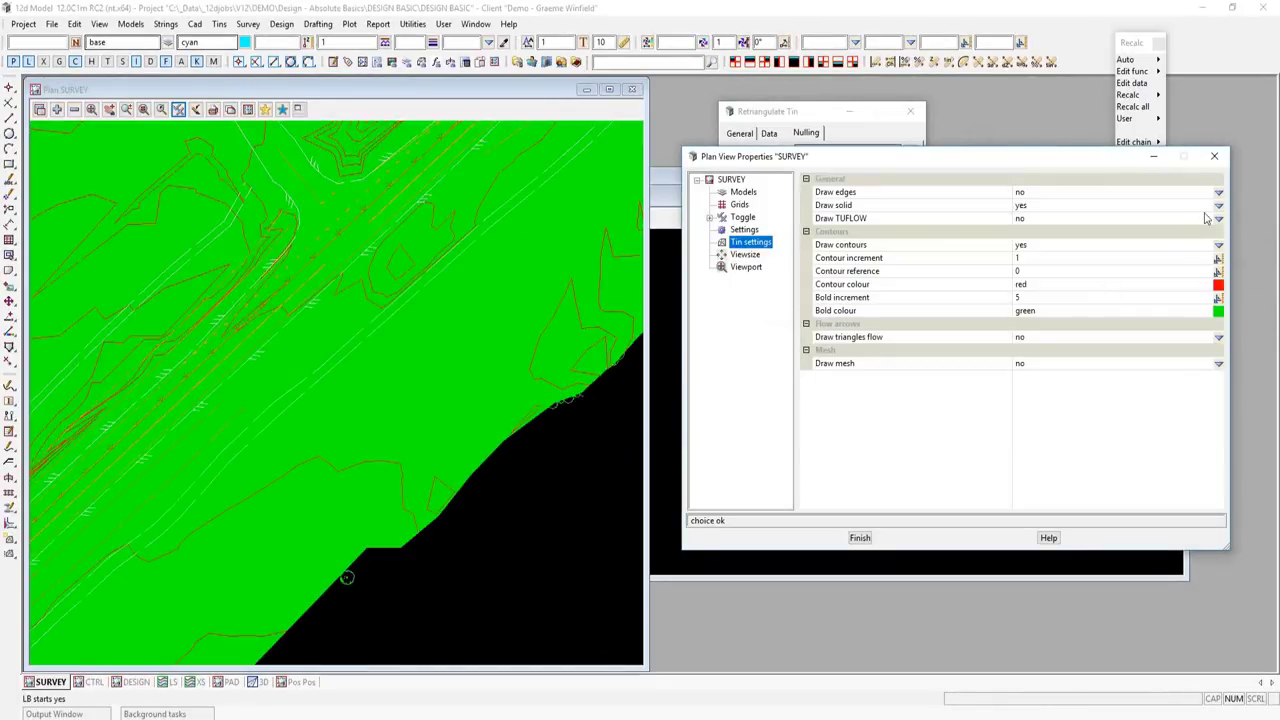
{"action": "left_click", "coordinate": [1218, 205]}
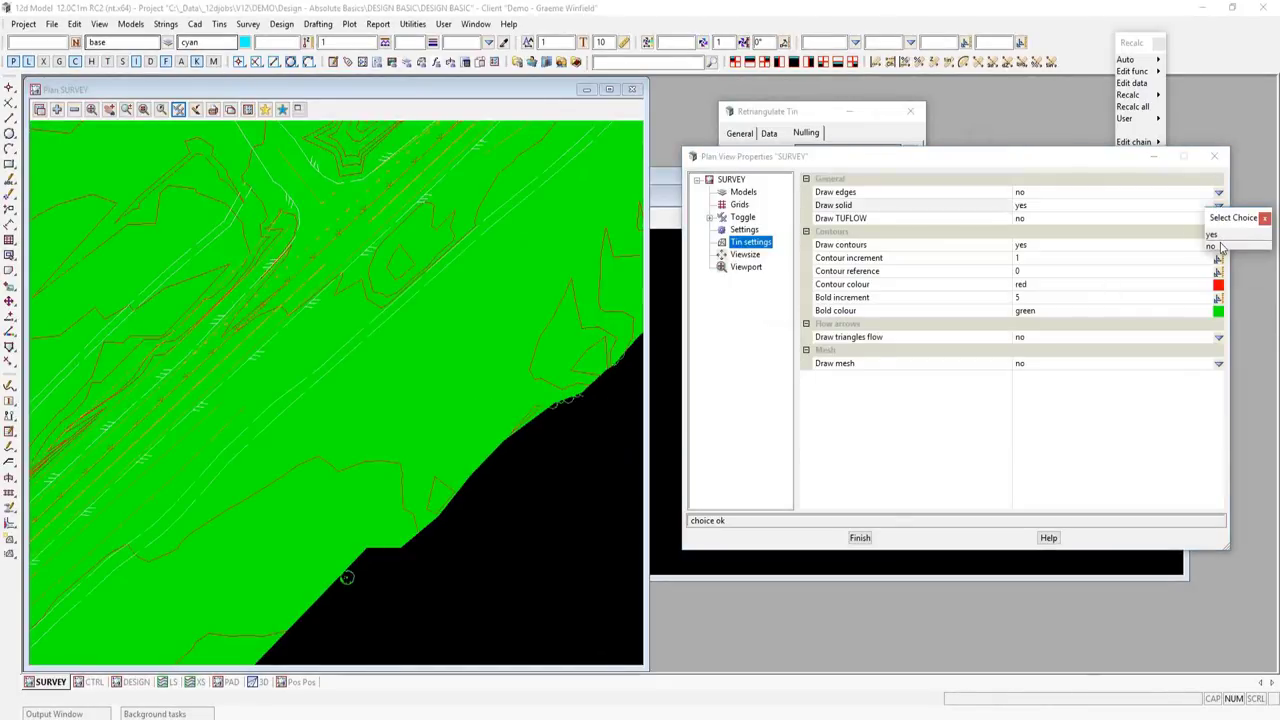
{"action": "left_click", "coordinate": [1214, 246]}
- Examine the contours across the SURVEY view, particularly around the vegetation outlines beside the creek south of the dam
{"action": "scroll", "coordinate": [207, 368], "scroll_direction": "down", "scroll_amount": 2}
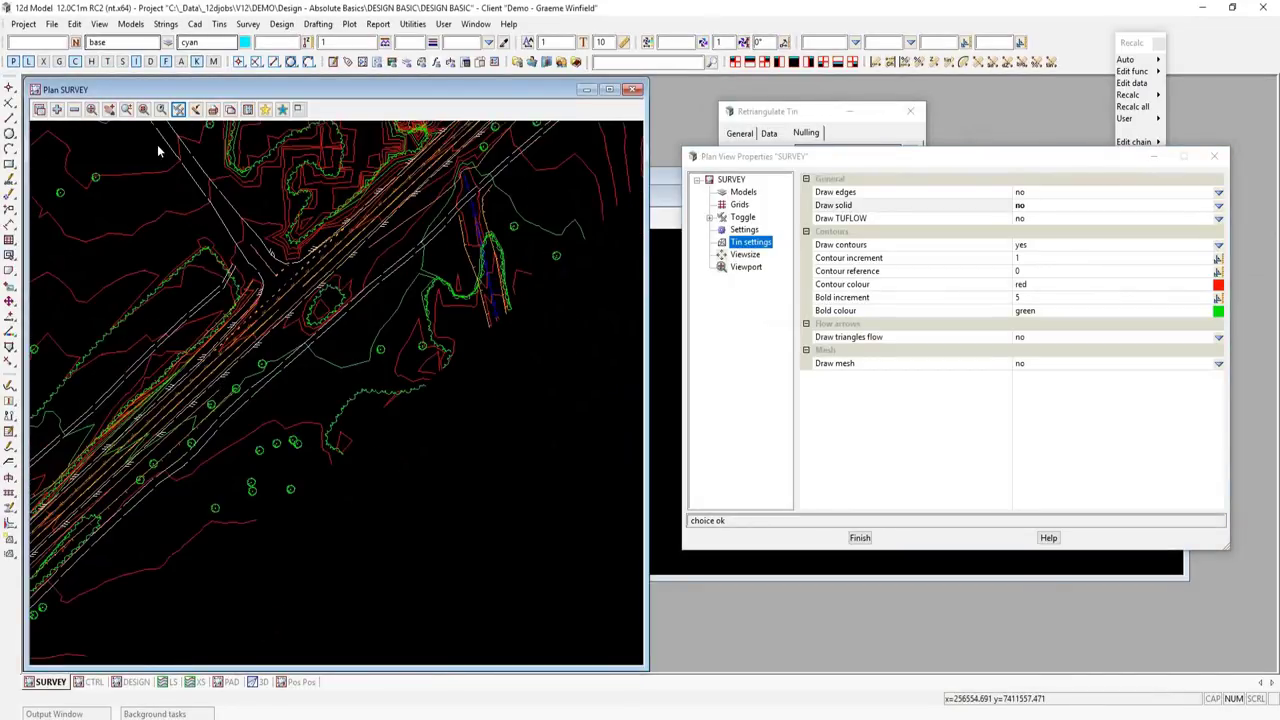
{"action": "left_click", "coordinate": [109, 109]}
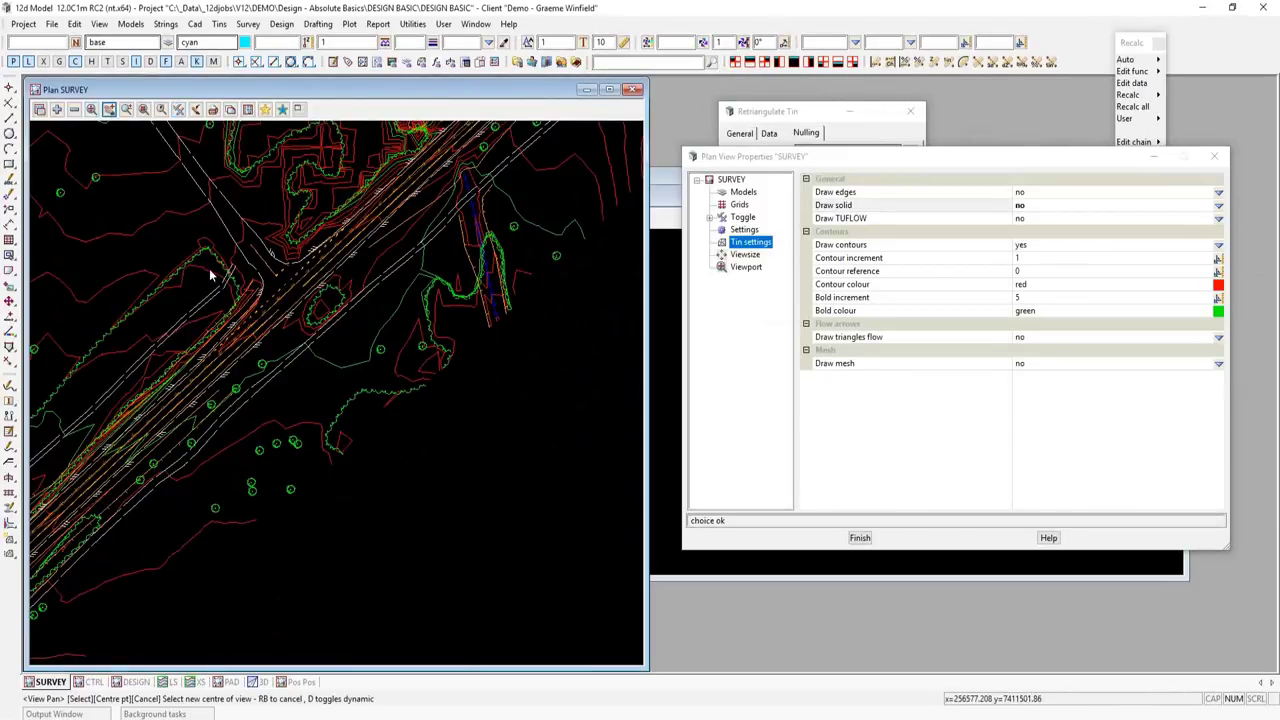
{"action": "left_click", "coordinate": [265, 313]}
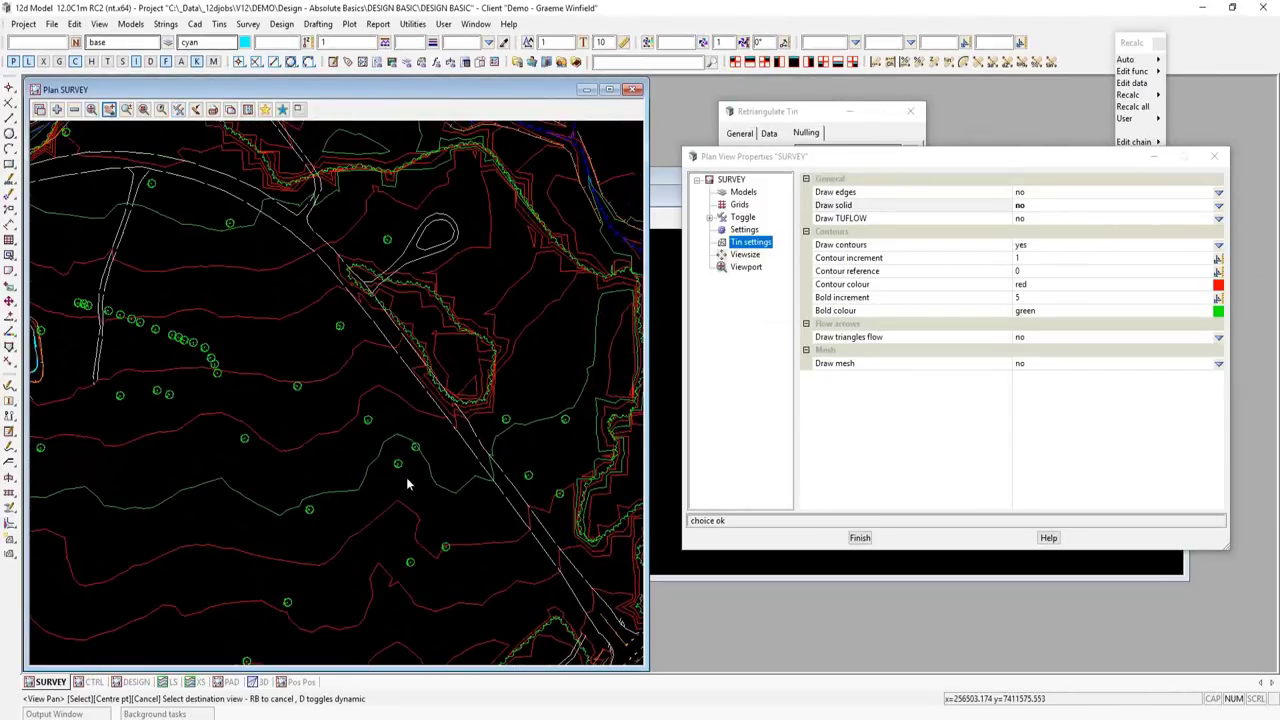
{"action": "left_click", "coordinate": [273, 433]}
{"action": "left_click", "coordinate": [273, 433]}
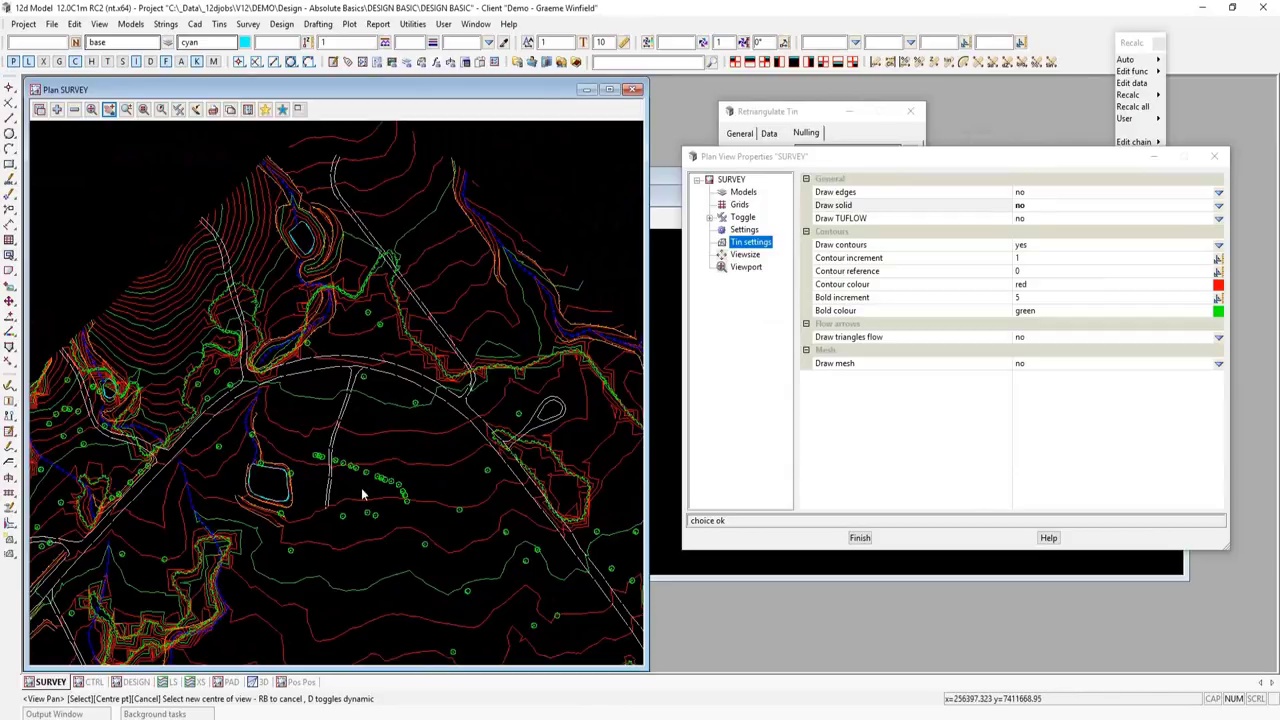
{"action": "left_click", "coordinate": [240, 573]}
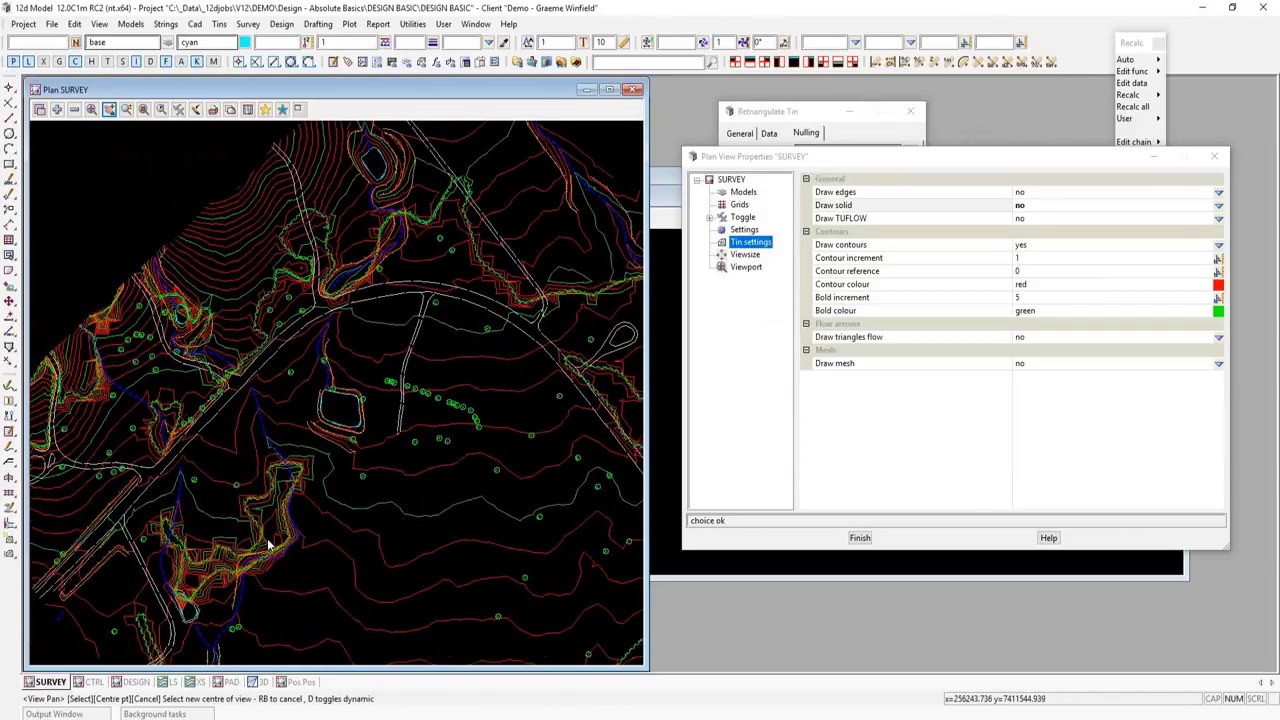
{"action": "scroll", "coordinate": [264, 542], "scroll_direction": "up", "scroll_amount": 3}
{"action": "scroll", "coordinate": [309, 432], "scroll_direction": "up", "scroll_amount": 2}
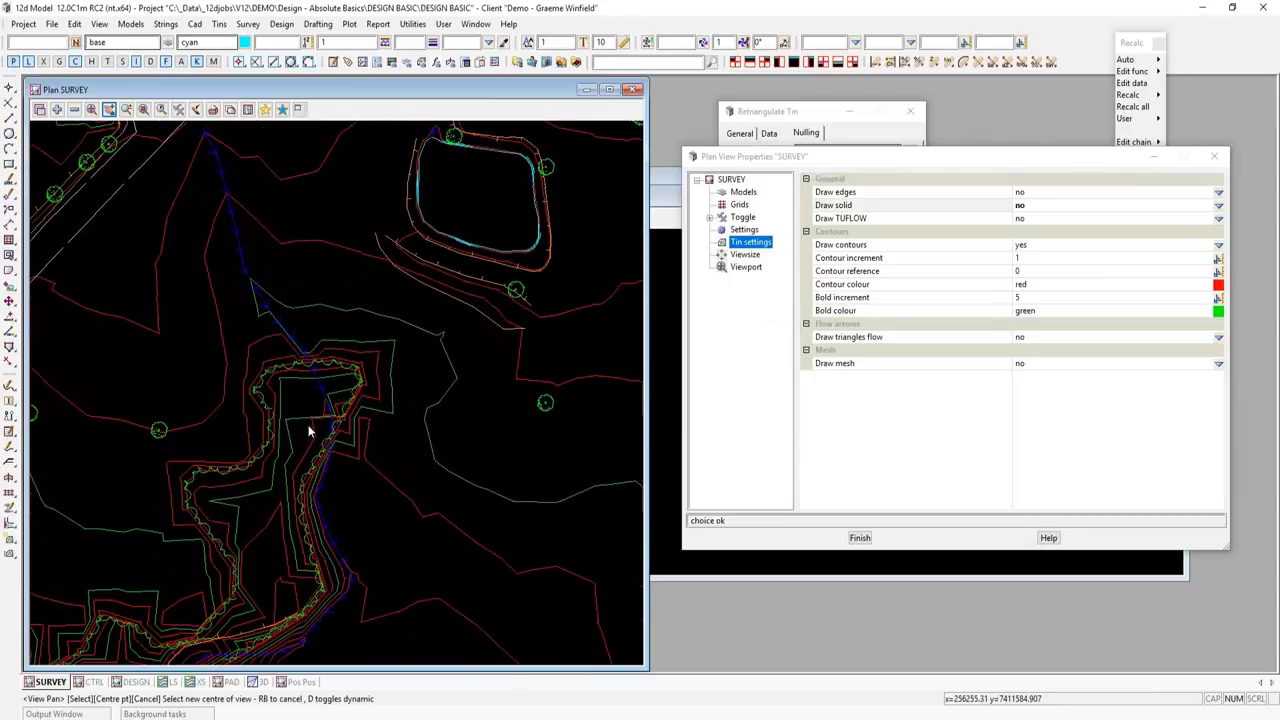
{"action": "scroll", "coordinate": [309, 432], "scroll_direction": "up", "scroll_amount": 1}
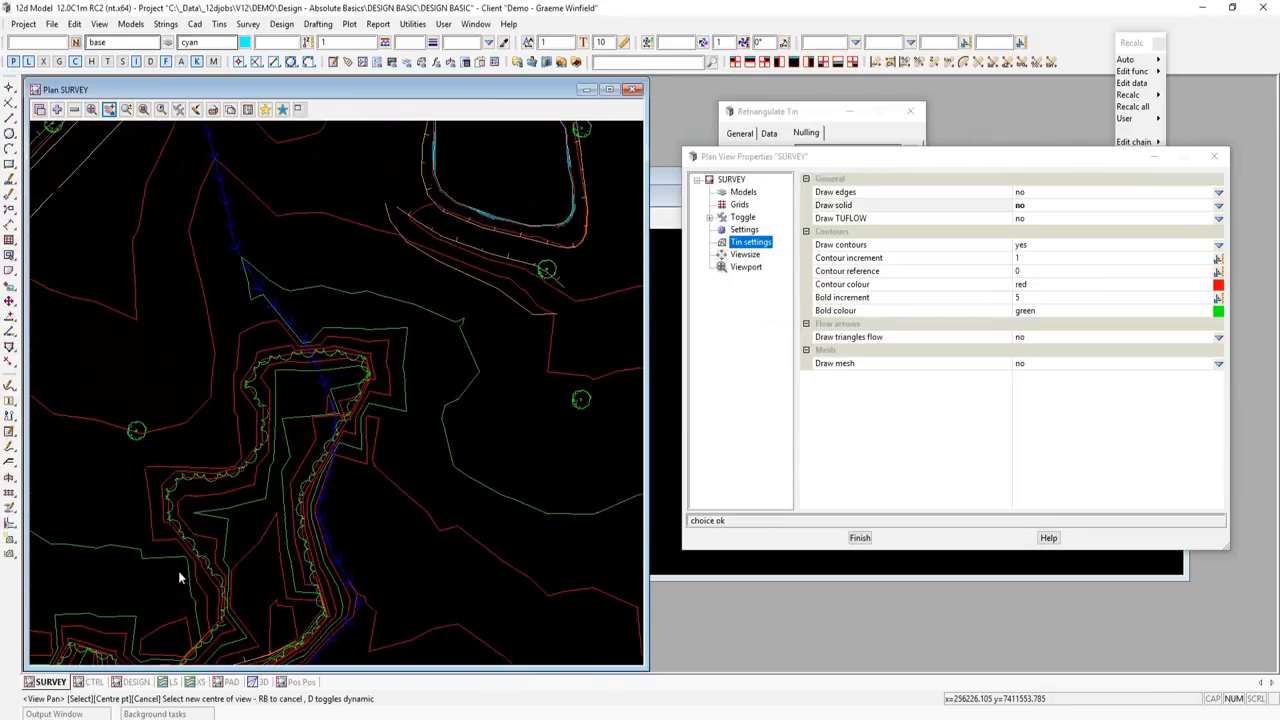
{"action": "left_click", "coordinate": [353, 451]}
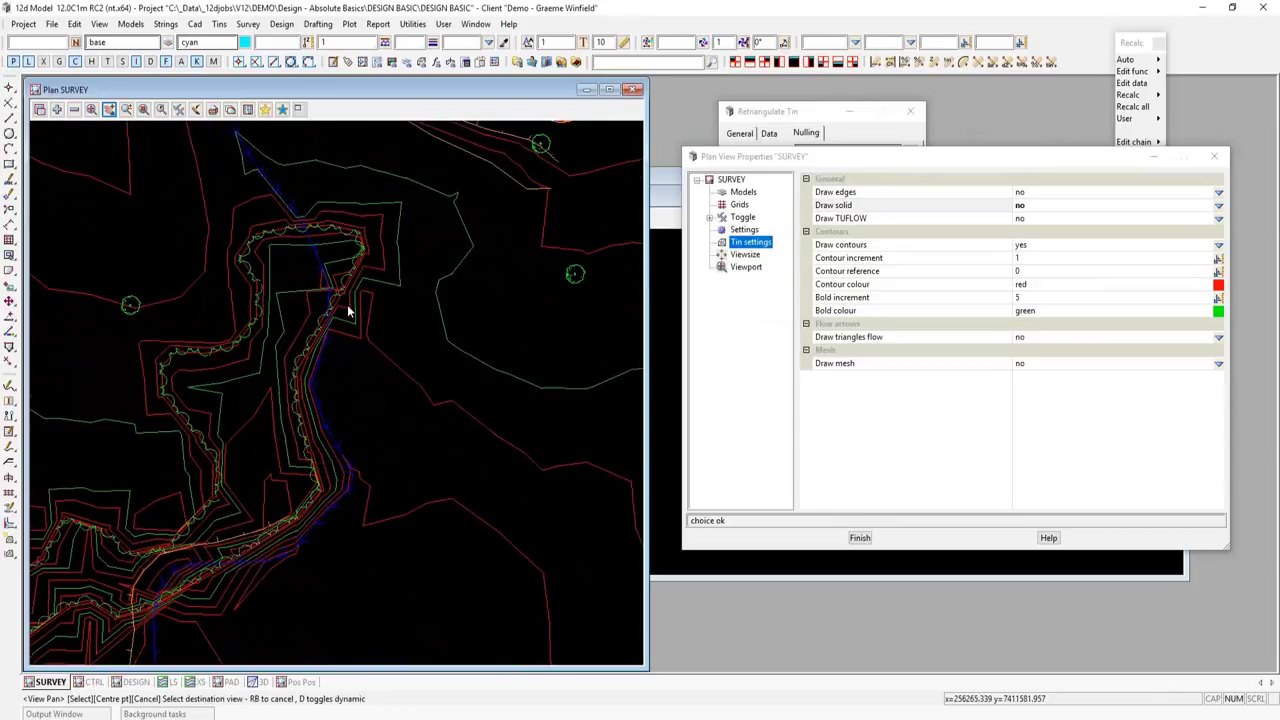
{"action": "left_click", "coordinate": [371, 371]}
- Remove the survey VEGETATION model from the SURVEY tin's data and retriangulate the tin
{"action": "left_click", "coordinate": [790, 112]}
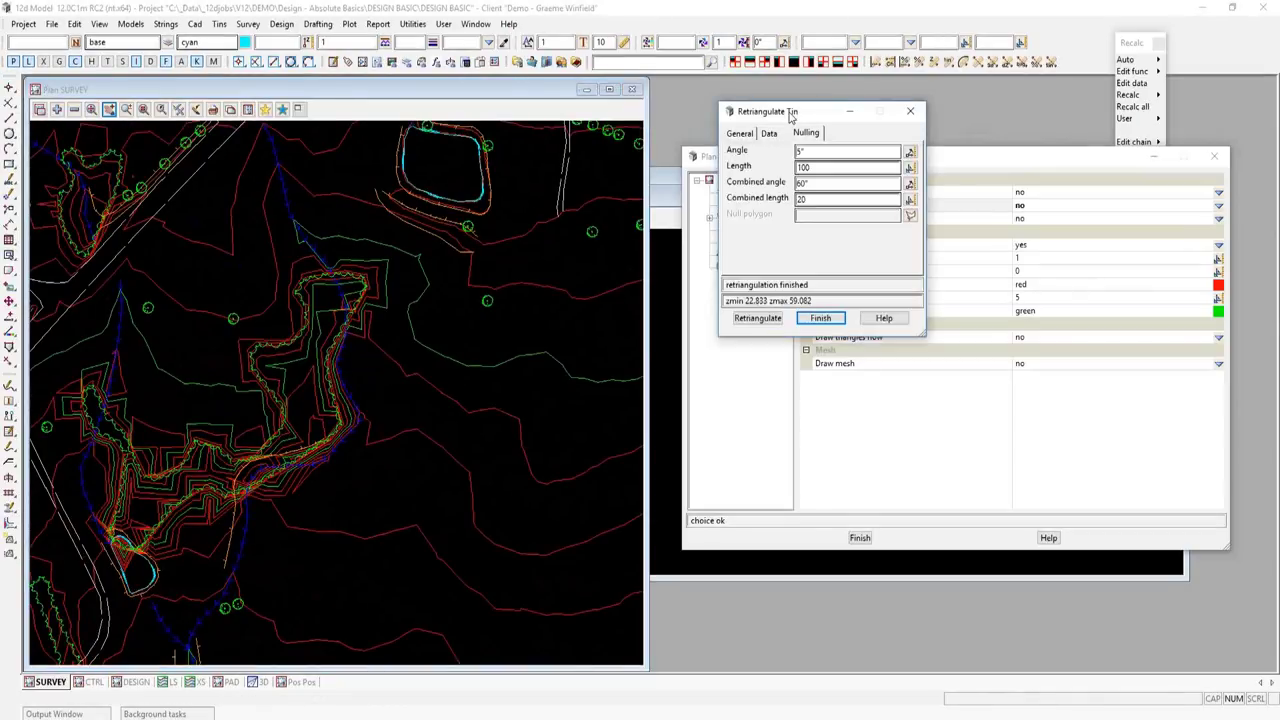
{"action": "left_click", "coordinate": [768, 133]}
{"action": "left_click", "coordinate": [812, 227]}
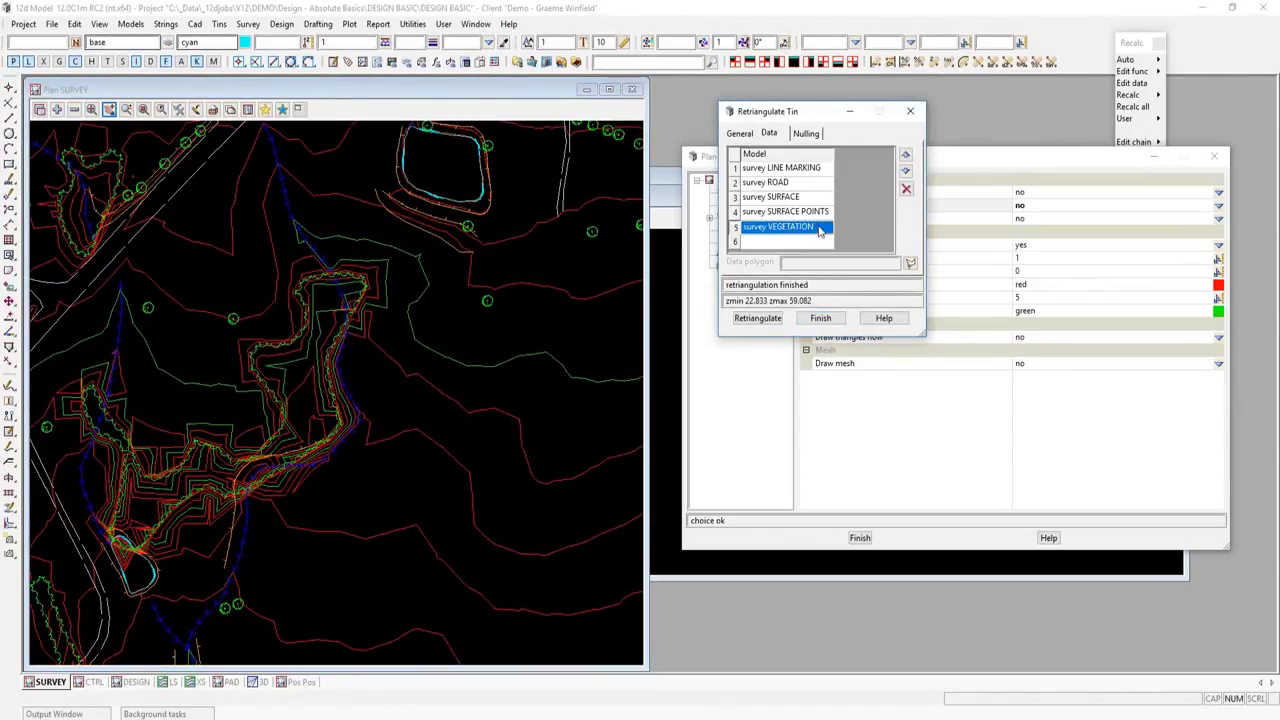
{"action": "left_click", "coordinate": [906, 189]}
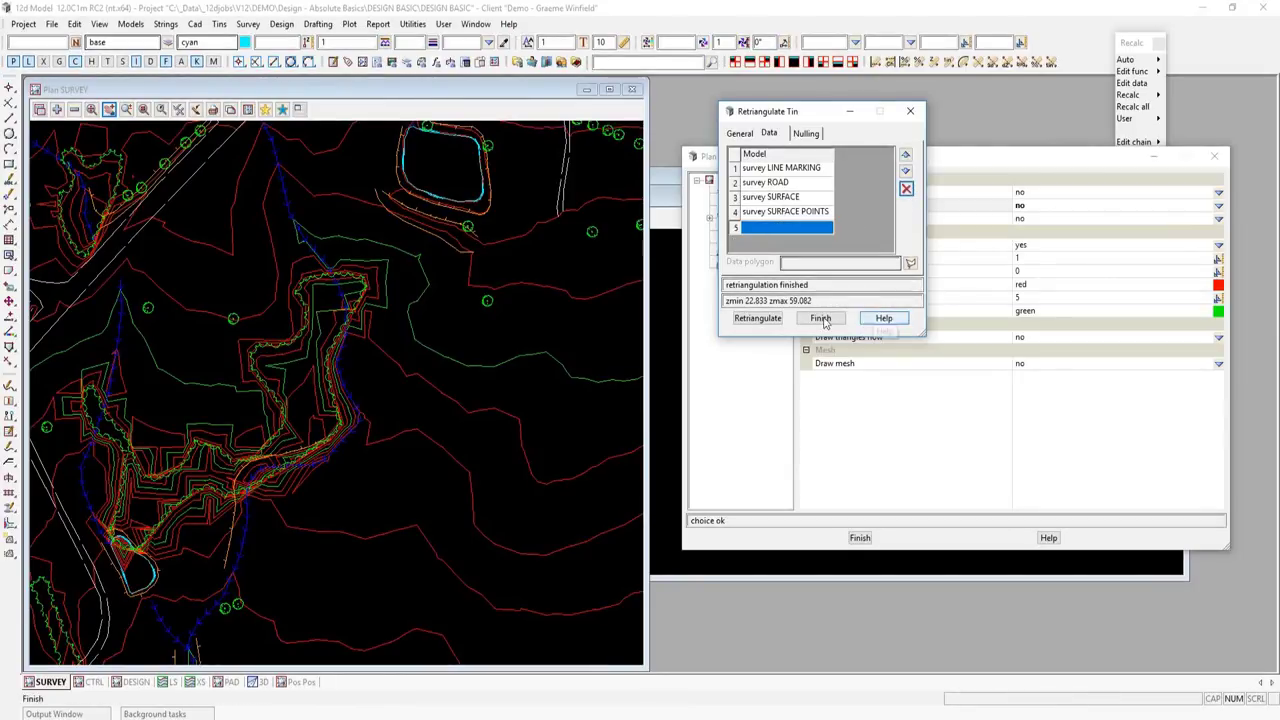
{"action": "left_click", "coordinate": [766, 318]}
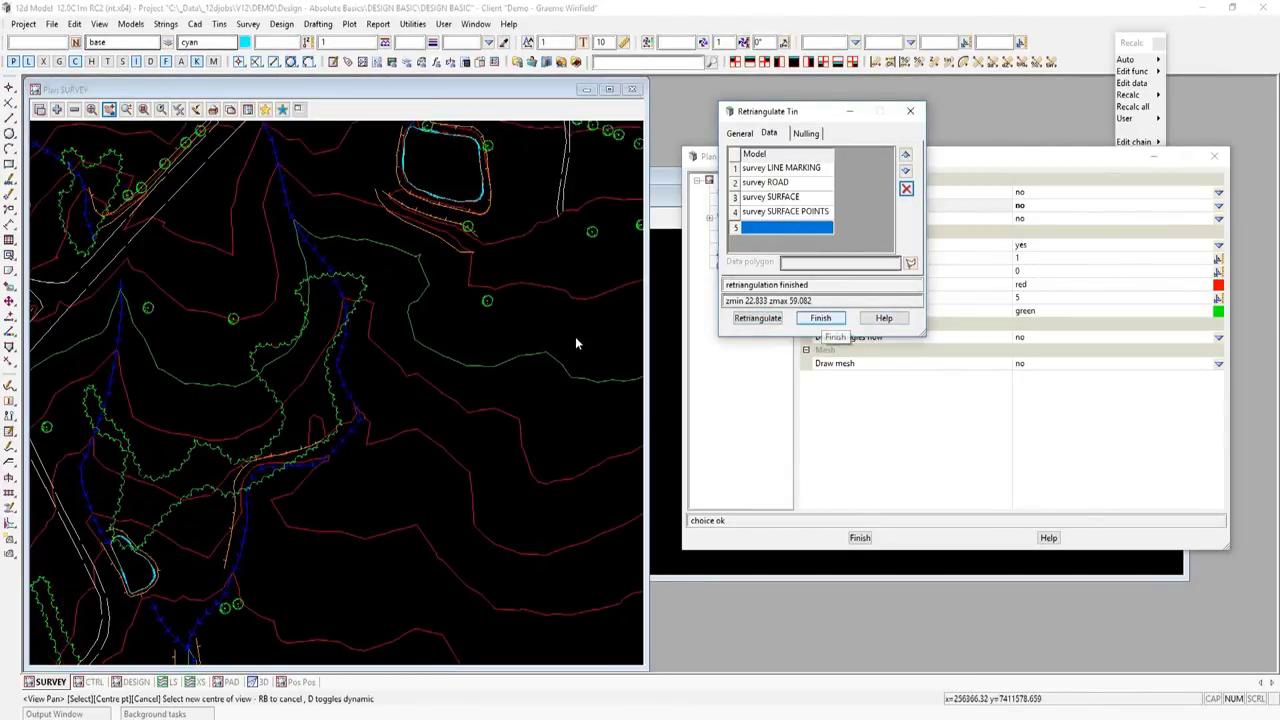
- Check the revised contours over the full SURVEY extent and close the Retriangulate Tin and Plan View Properties dialogs
{"action": "middle_click_drag", "start_coordinate": [422, 378], "coordinate": [353, 406]}
{"action": "scroll", "coordinate": [353, 406], "scroll_direction": "down", "scroll_amount": 2}
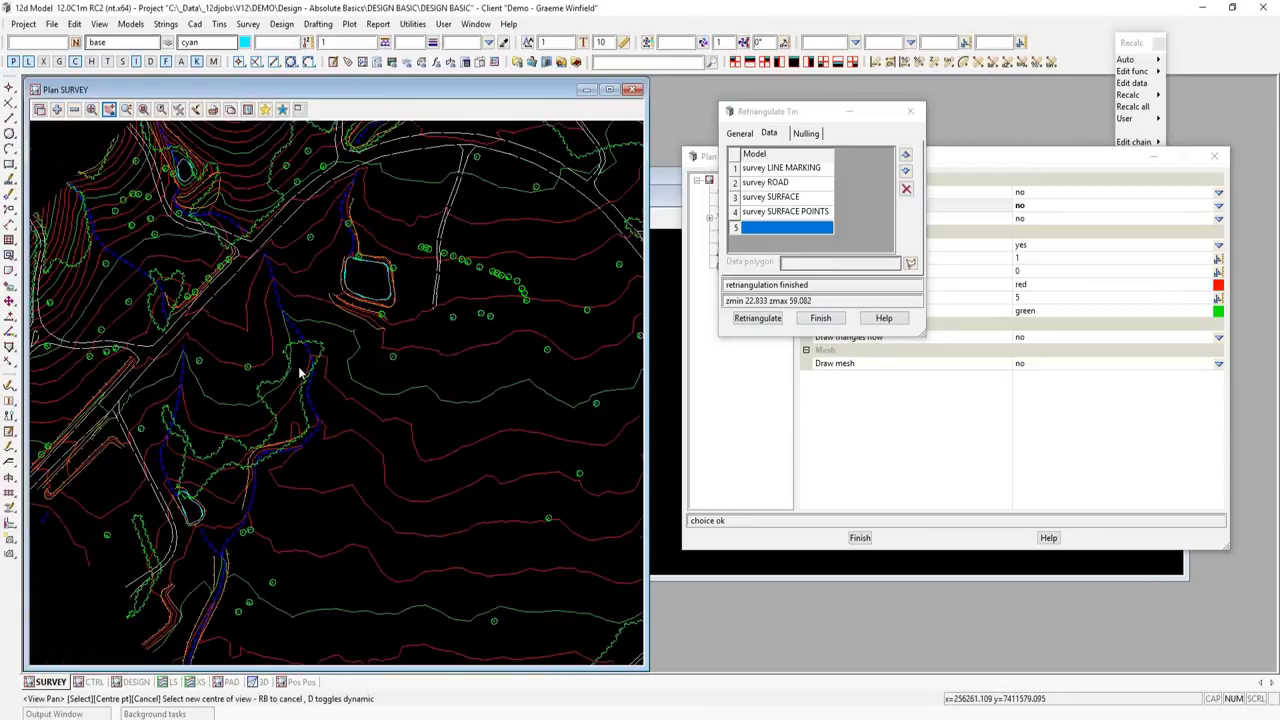
{"action": "scroll", "coordinate": [346, 407], "scroll_direction": "down", "scroll_amount": 1}
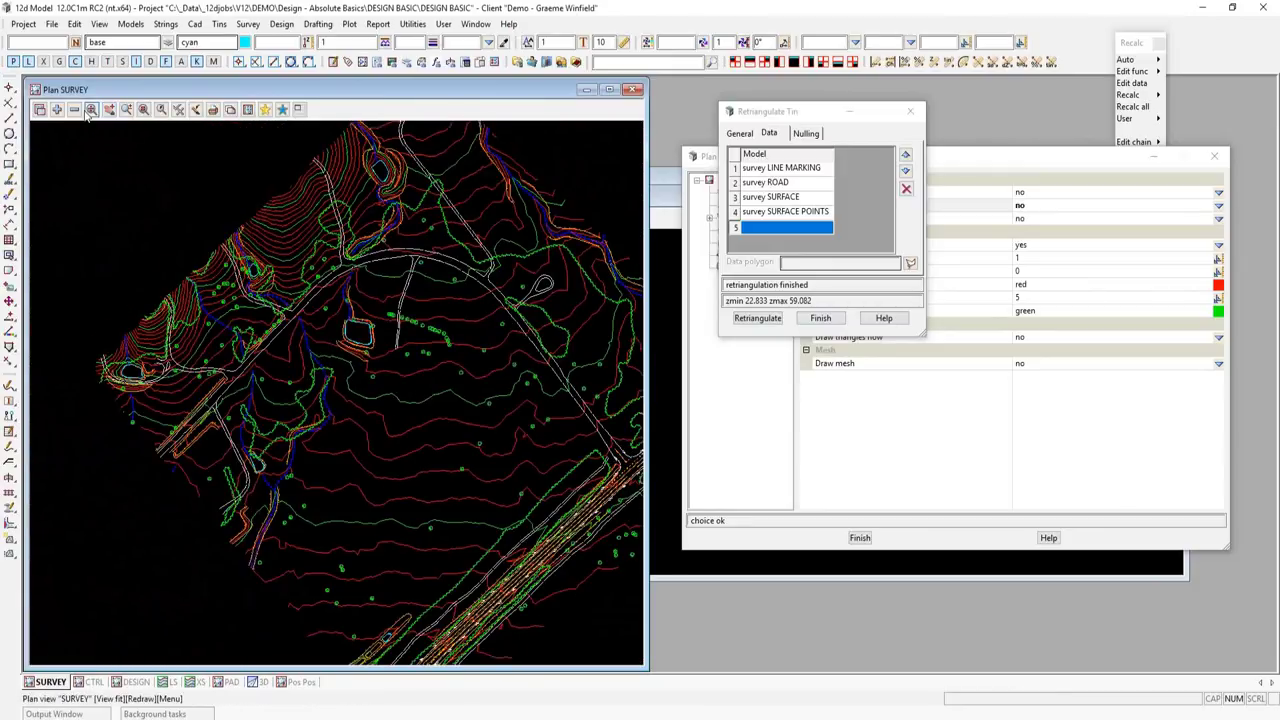
{"action": "left_click", "coordinate": [91, 109]}
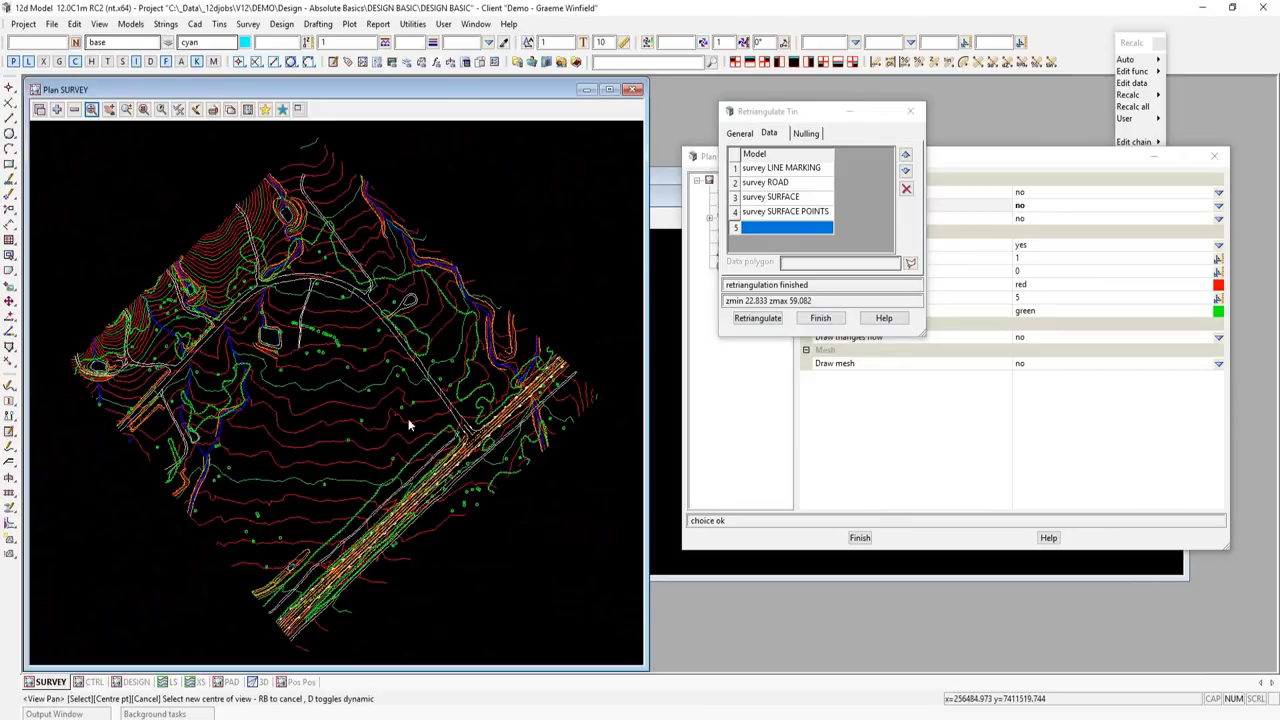
{"action": "left_click", "coordinate": [830, 320]}
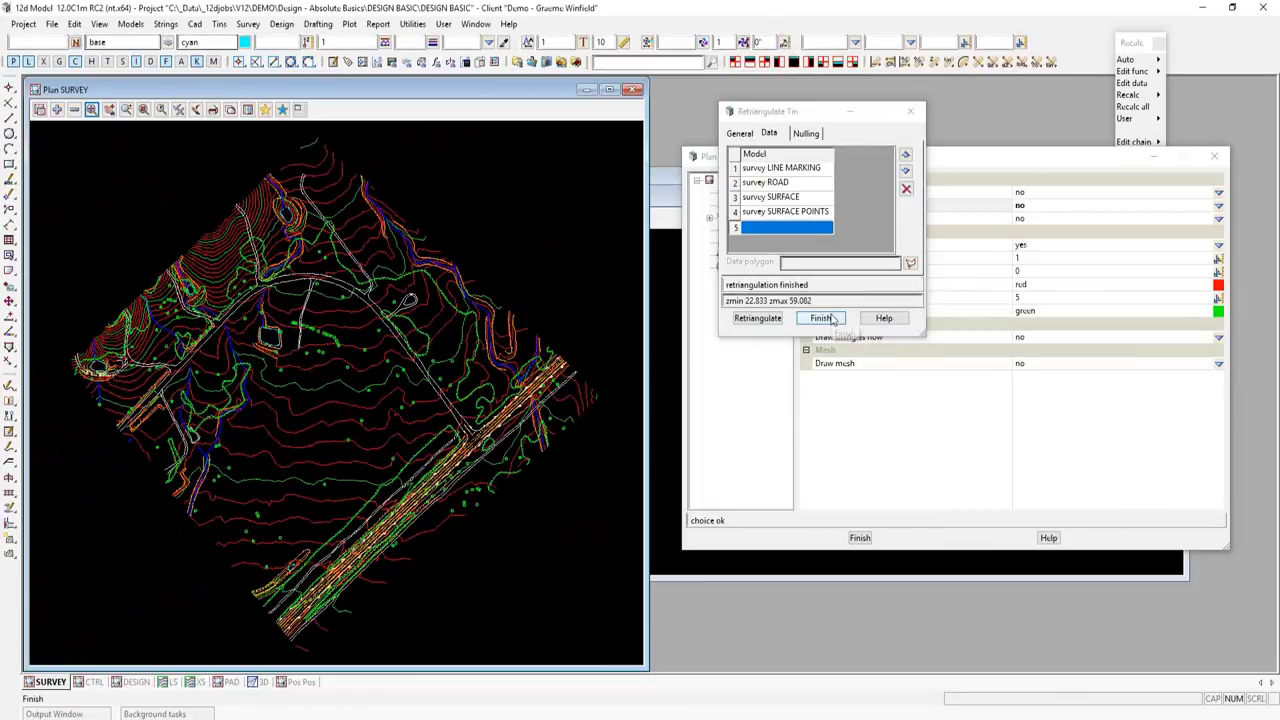
{"action": "left_click", "coordinate": [860, 537]}
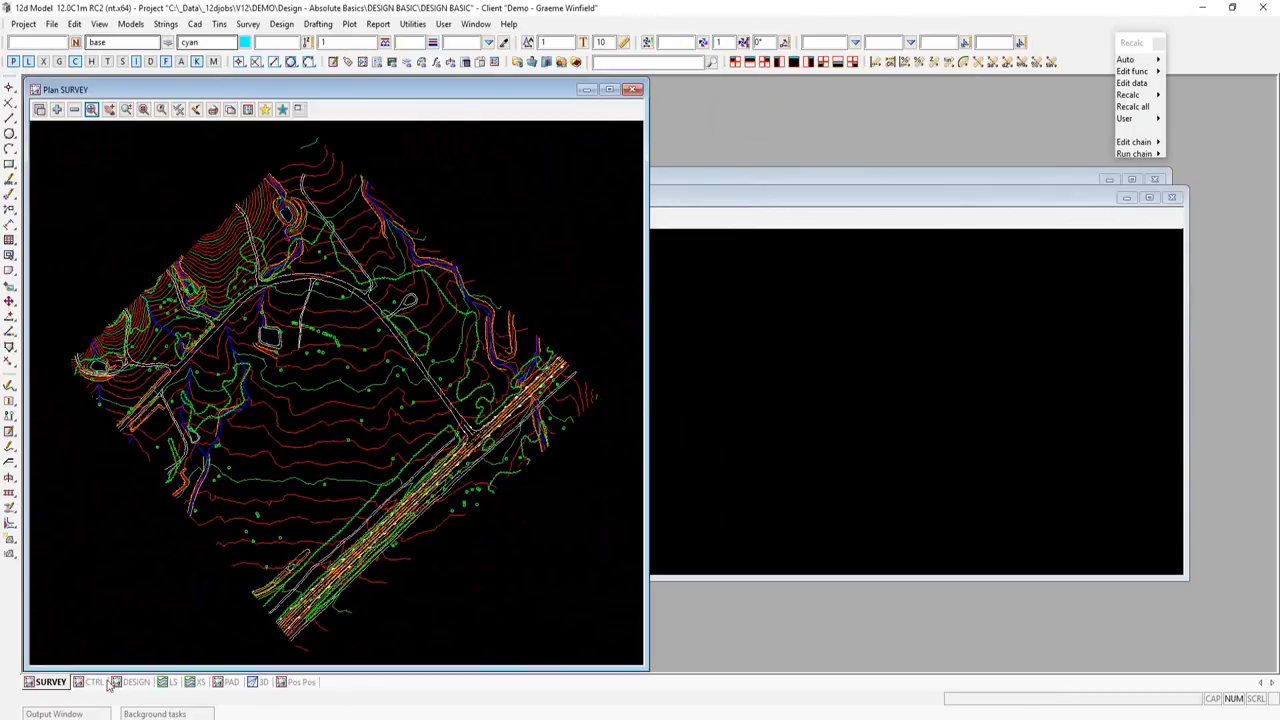
- Show the PAD plan view and review the Pad model's strings in the String Information Table, picking the model from the pad outline
{"action": "left_click", "coordinate": [225, 684]}
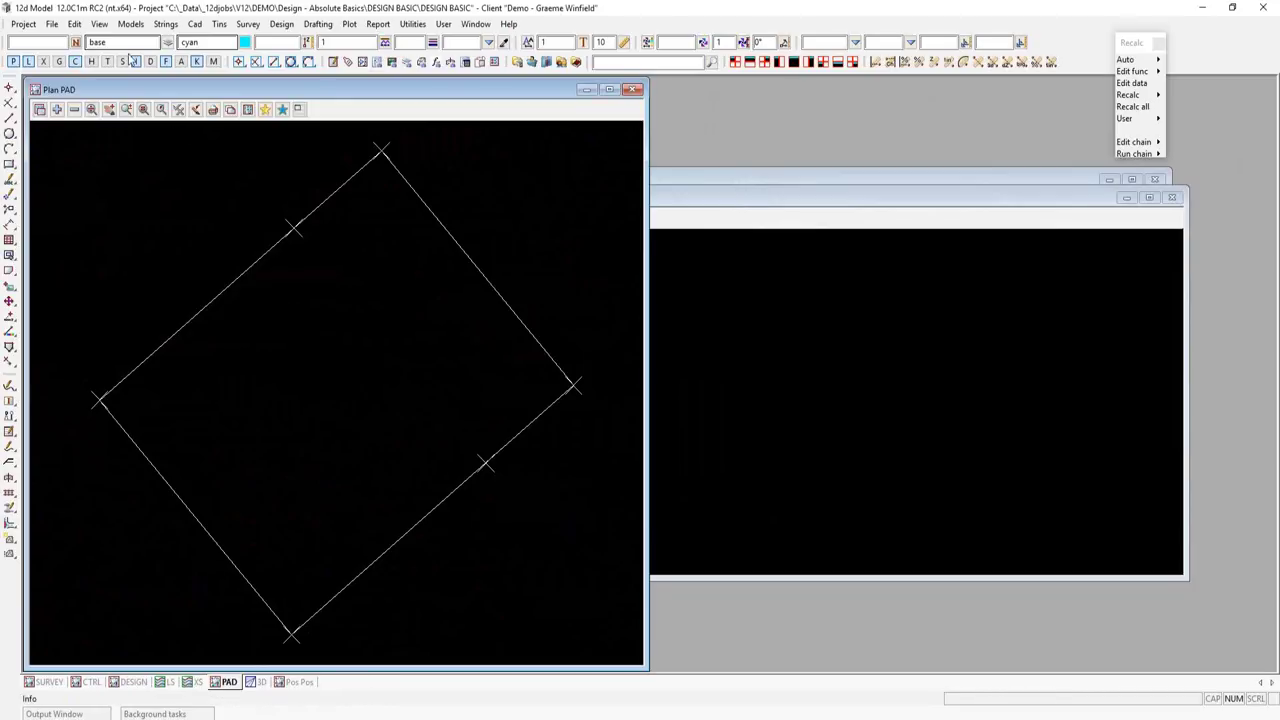
{"action": "left_click", "coordinate": [128, 24]}
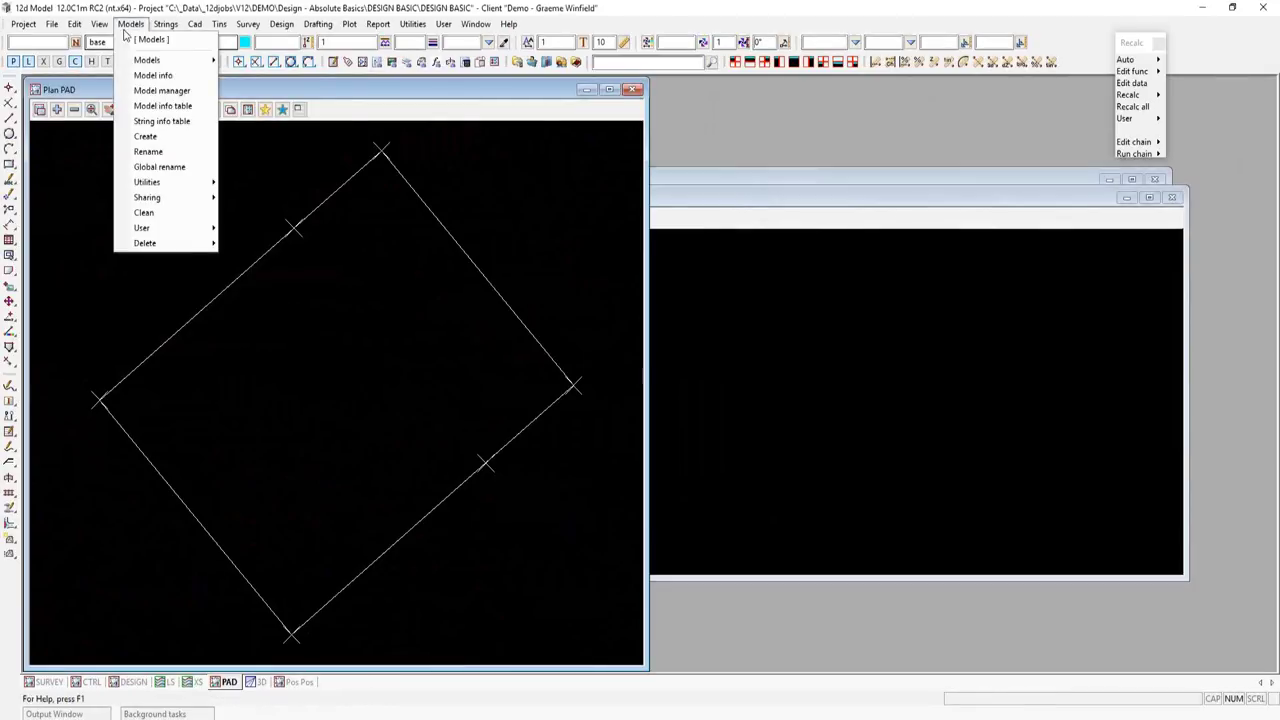
{"action": "left_click", "coordinate": [150, 121]}
{"action": "left_click_drag", "start_coordinate": [283, 143], "coordinate": [788, 167]}
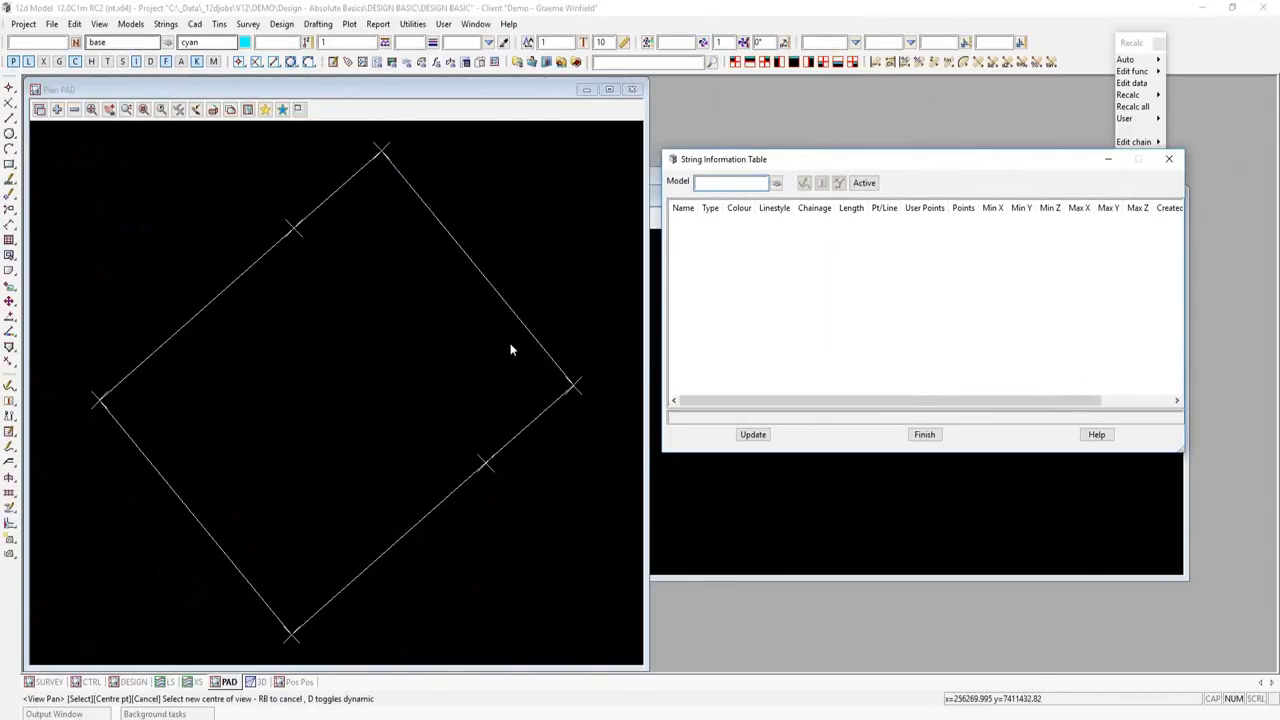
{"action": "middle_click", "coordinate": [734, 182]}
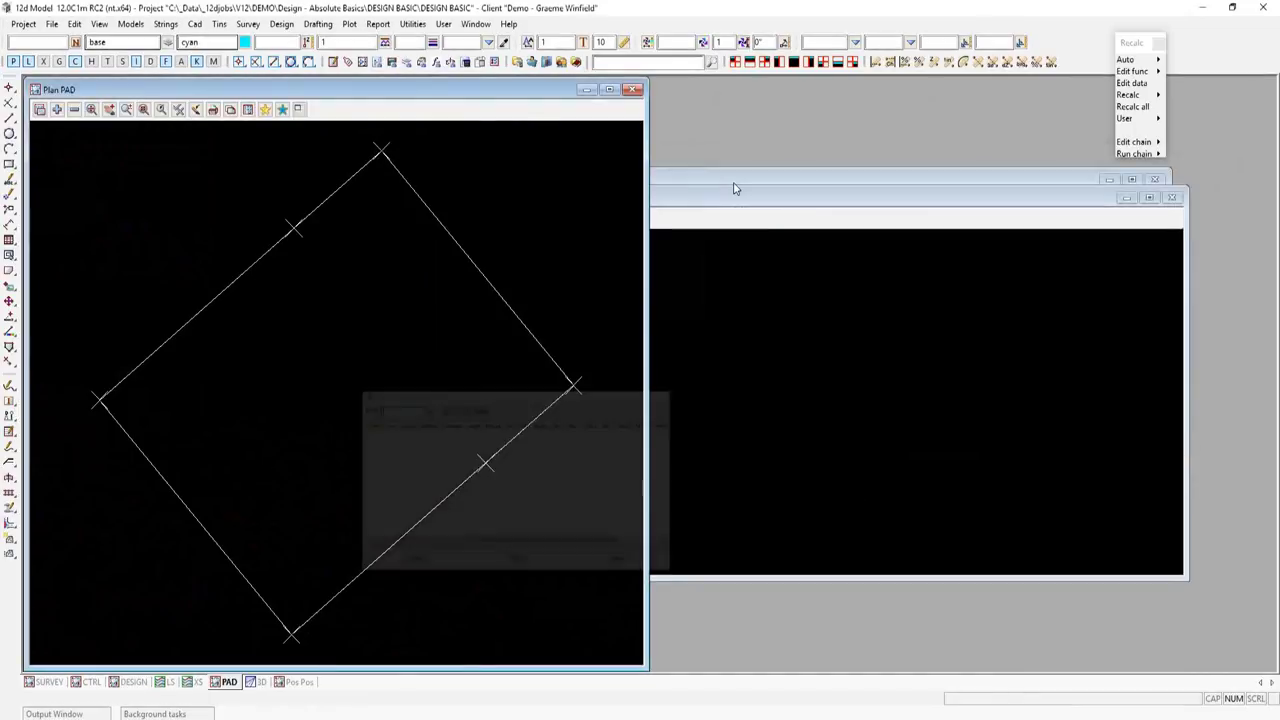
{"action": "left_click", "coordinate": [471, 249]}
{"action": "middle_click", "coordinate": [471, 249]}
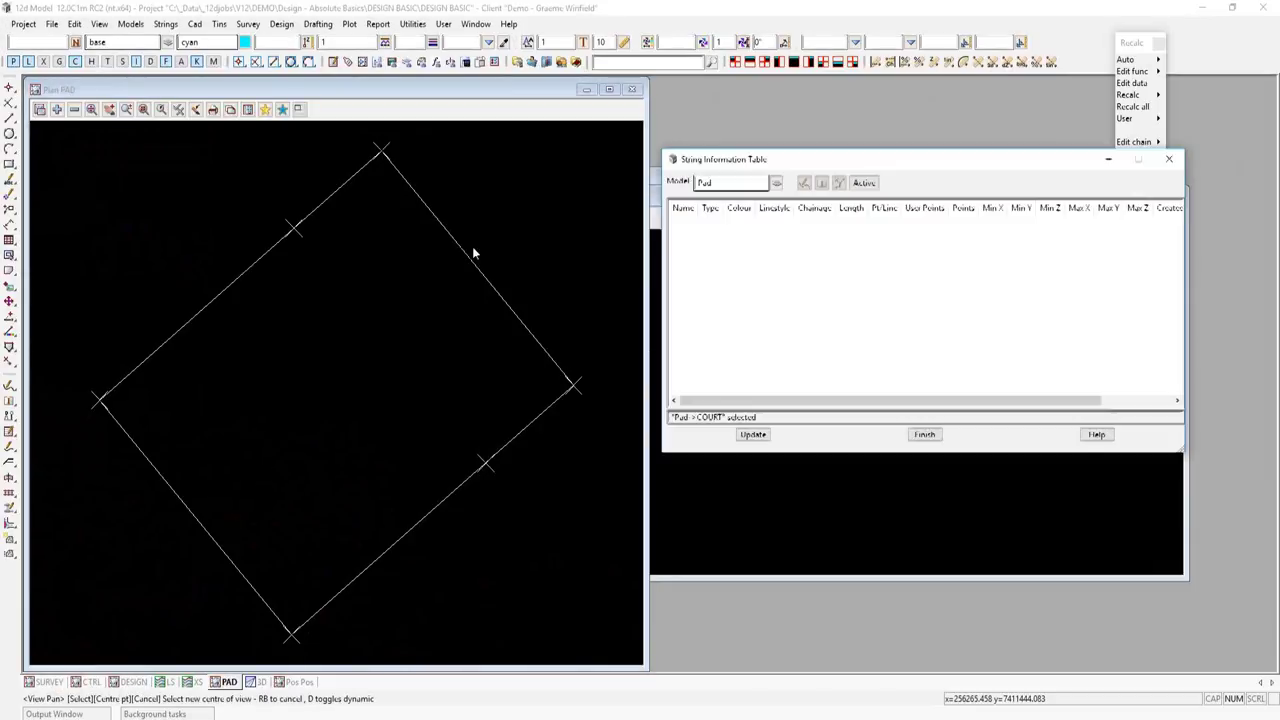
{"action": "left_click", "coordinate": [763, 436]}
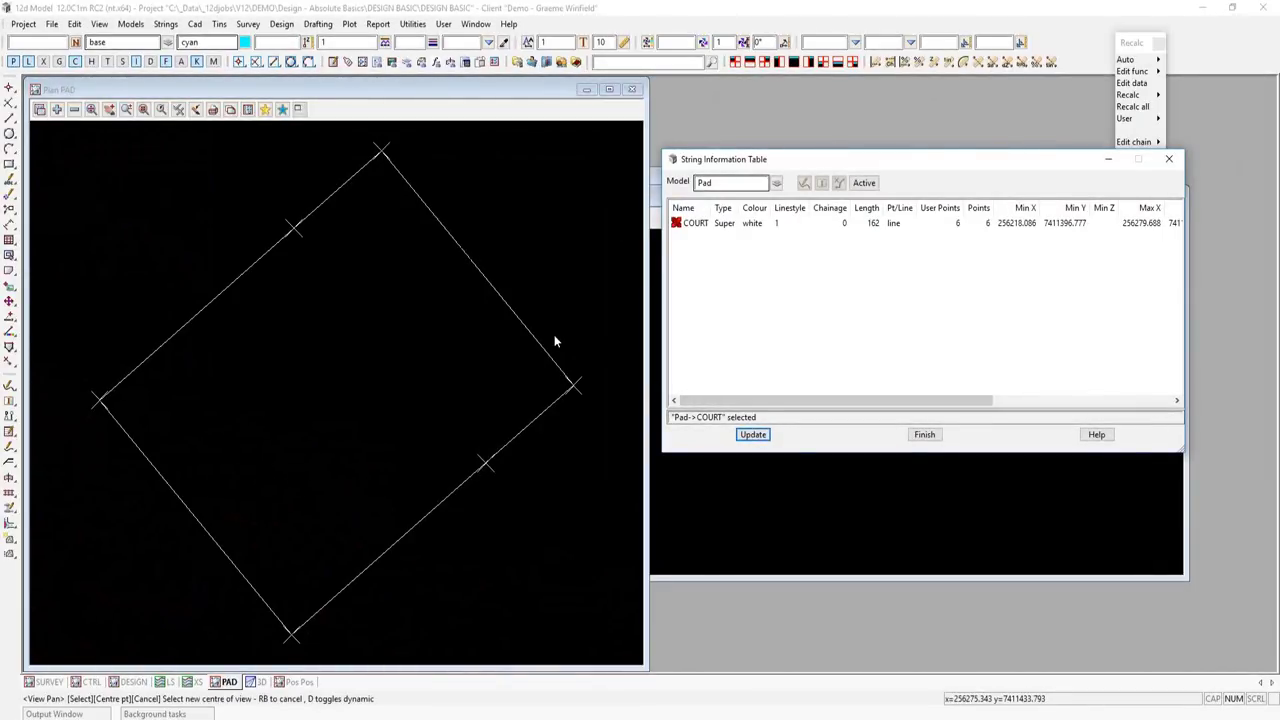
{"action": "right_click", "coordinate": [613, 295]}
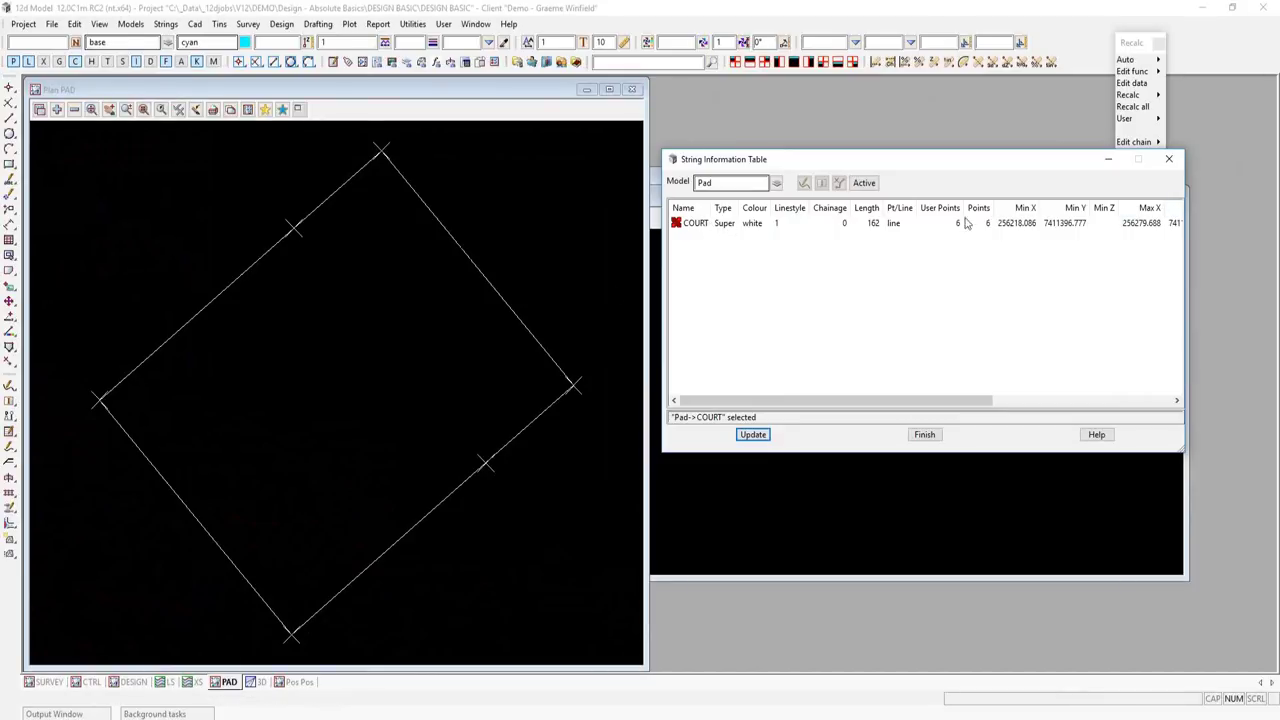
{"action": "left_click", "coordinate": [924, 434]}
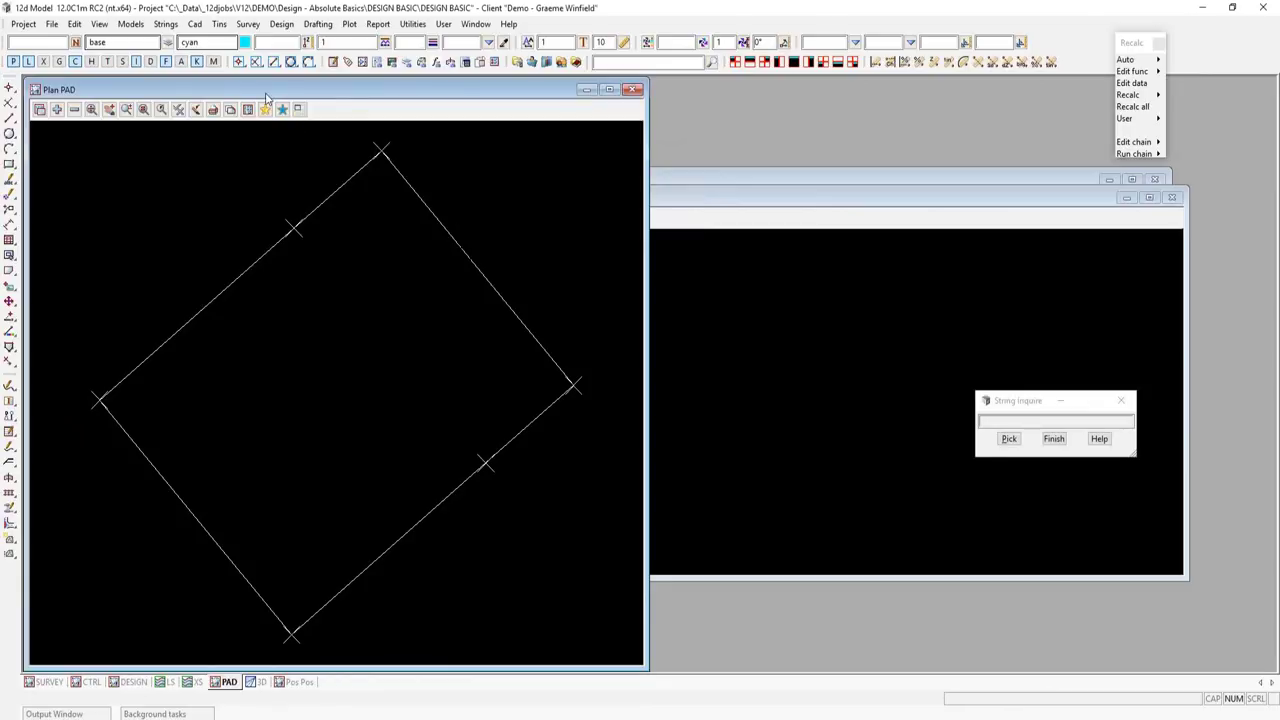
- Inquire on the pad outline's northwest edge to read the string's properties, and close String Inquire
{"action": "left_click", "coordinate": [165, 23]}
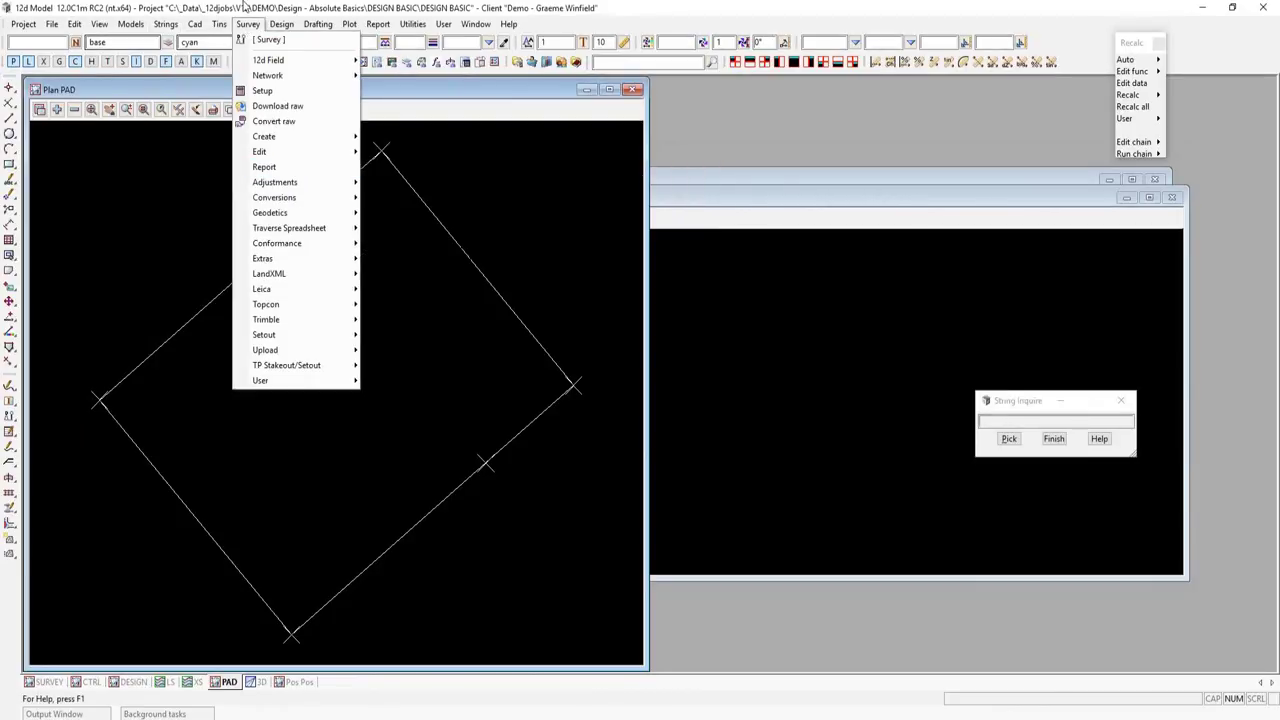
{"action": "left_click", "coordinate": [243, 8]}
{"action": "left_click", "coordinate": [240, 278]}
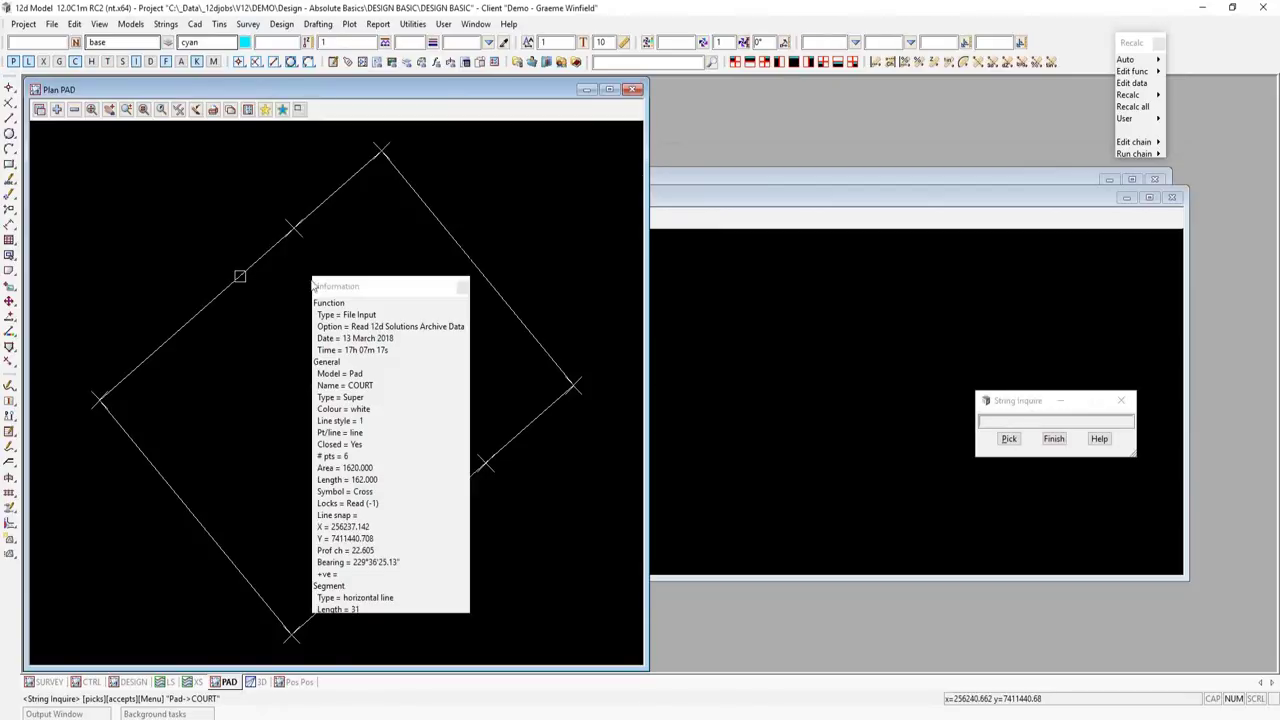
{"action": "left_click", "coordinate": [1060, 444]}
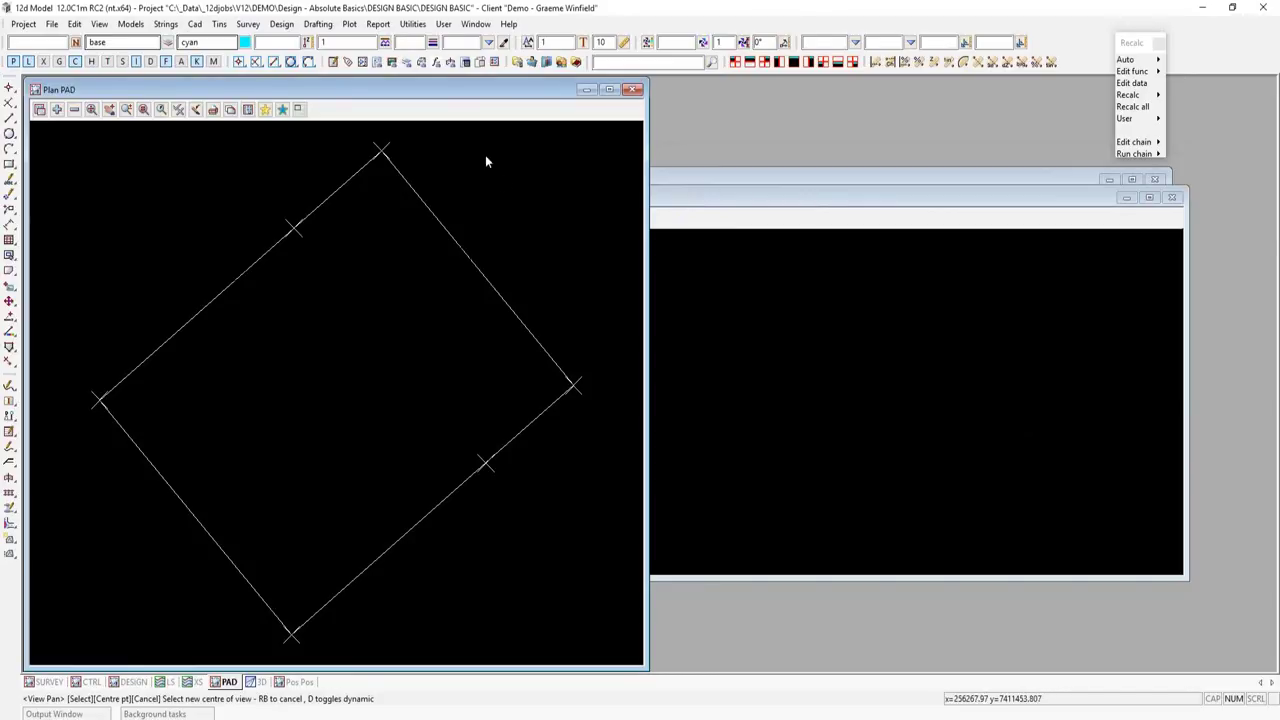
- Open the Convert to Super Alignment utility and choose the Pad model's COURT string as the data to convert
{"action": "left_click", "coordinate": [412, 23]}
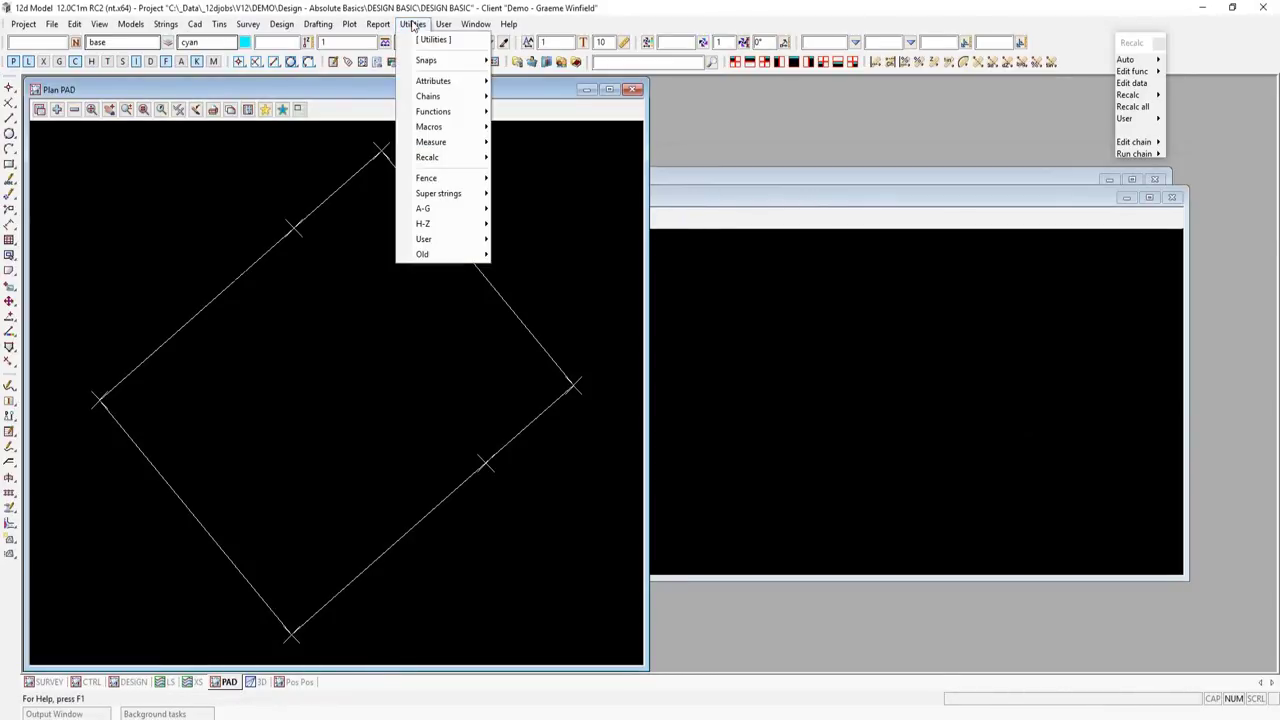
{"action": "mouse_move", "coordinate": [440, 208]}
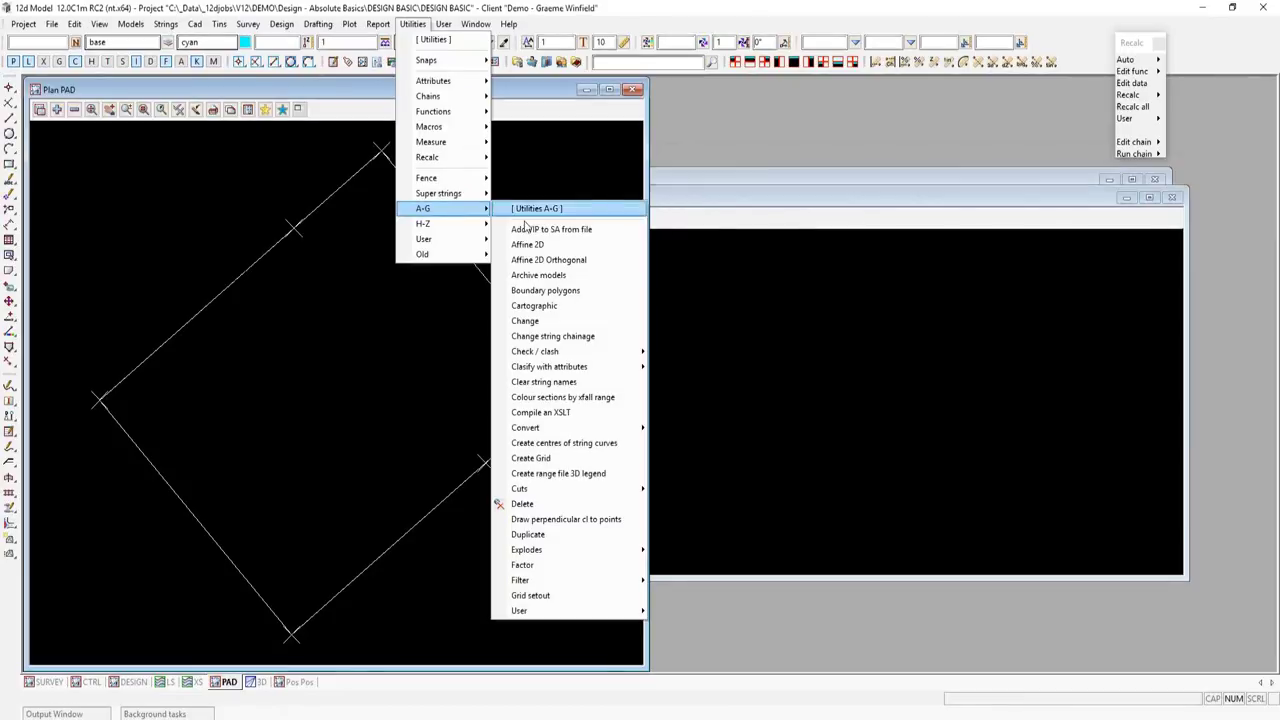
{"action": "mouse_move", "coordinate": [580, 428]}
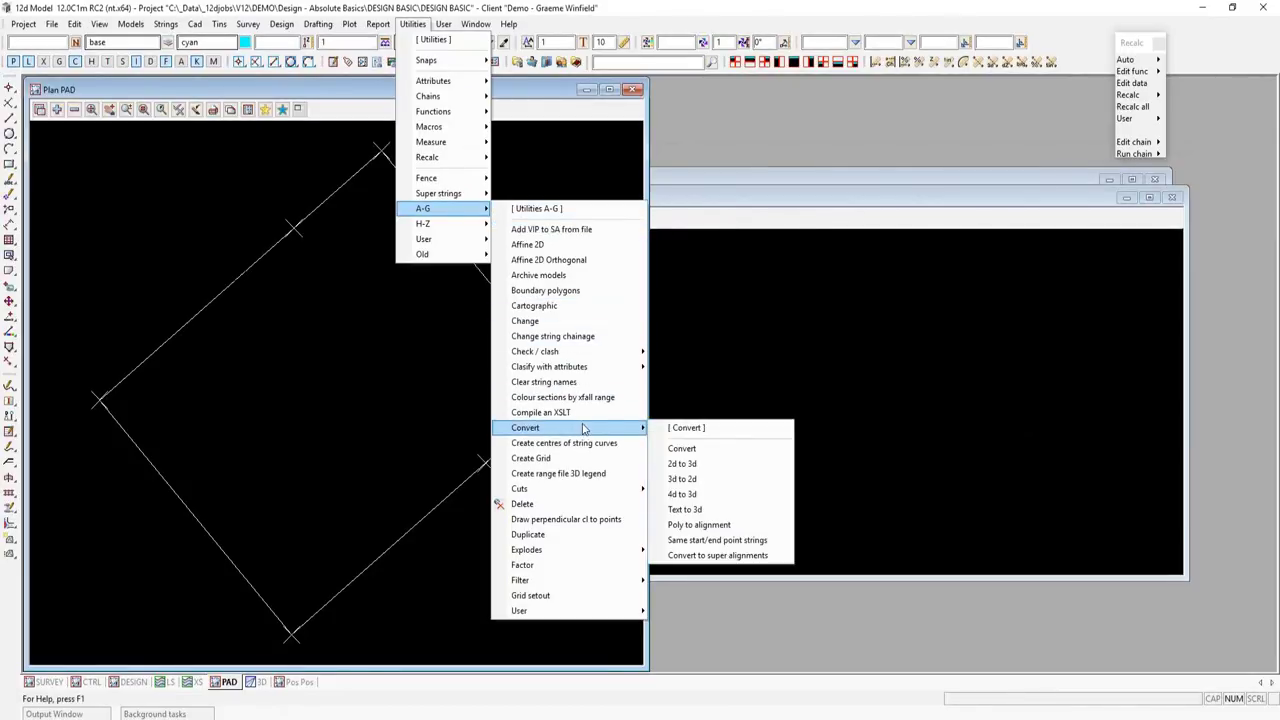
{"action": "left_click", "coordinate": [735, 556]}
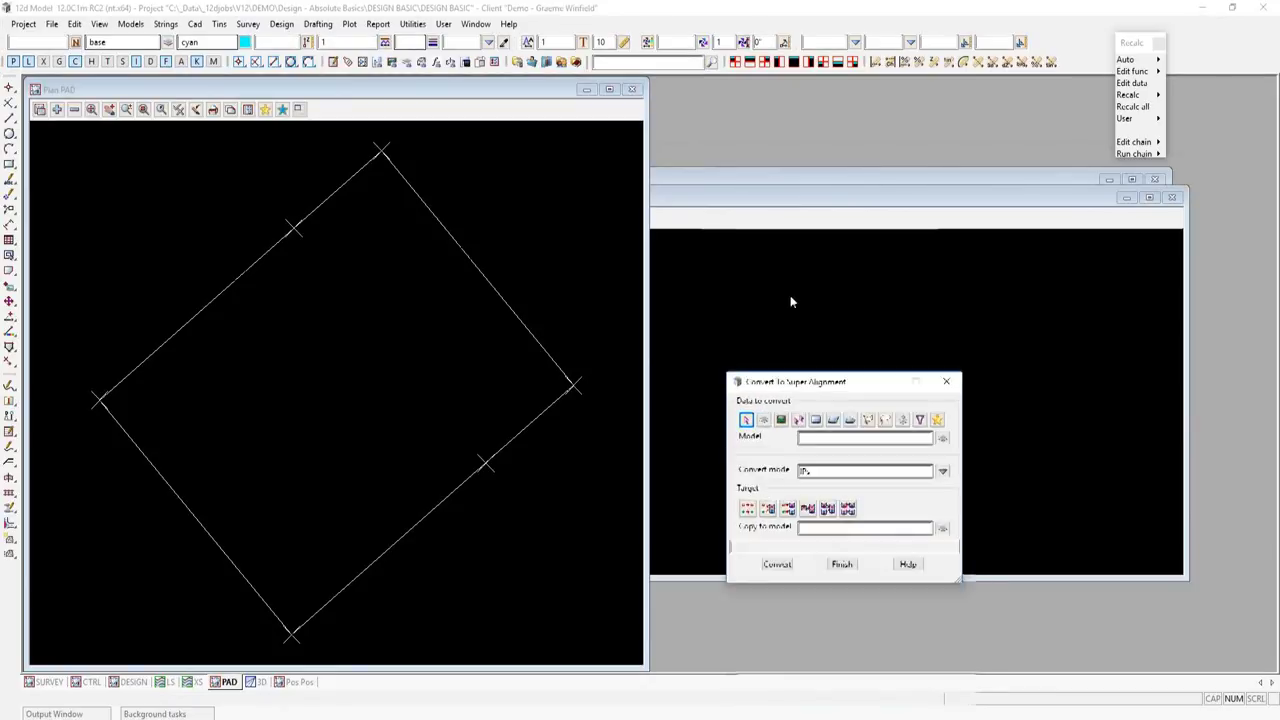
{"action": "left_click_drag", "start_coordinate": [805, 386], "coordinate": [747, 113]}
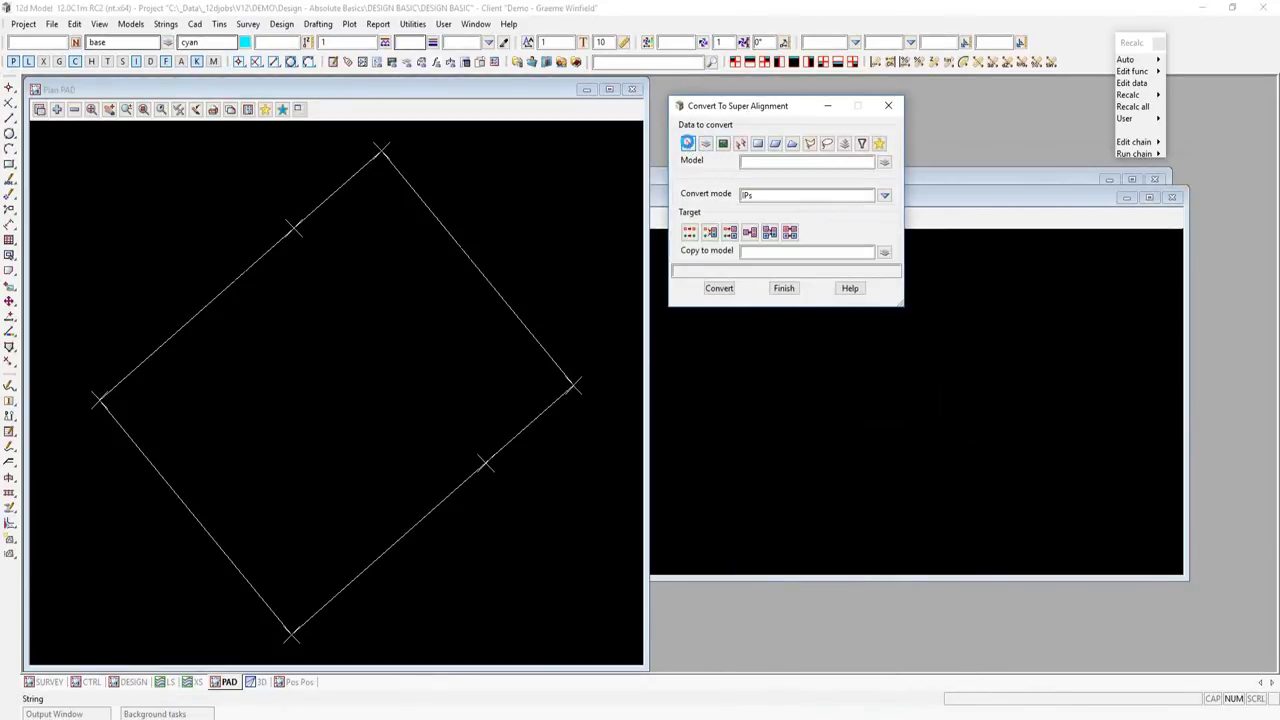
{"action": "left_click", "coordinate": [688, 143]}
{"action": "left_click", "coordinate": [429, 214]}
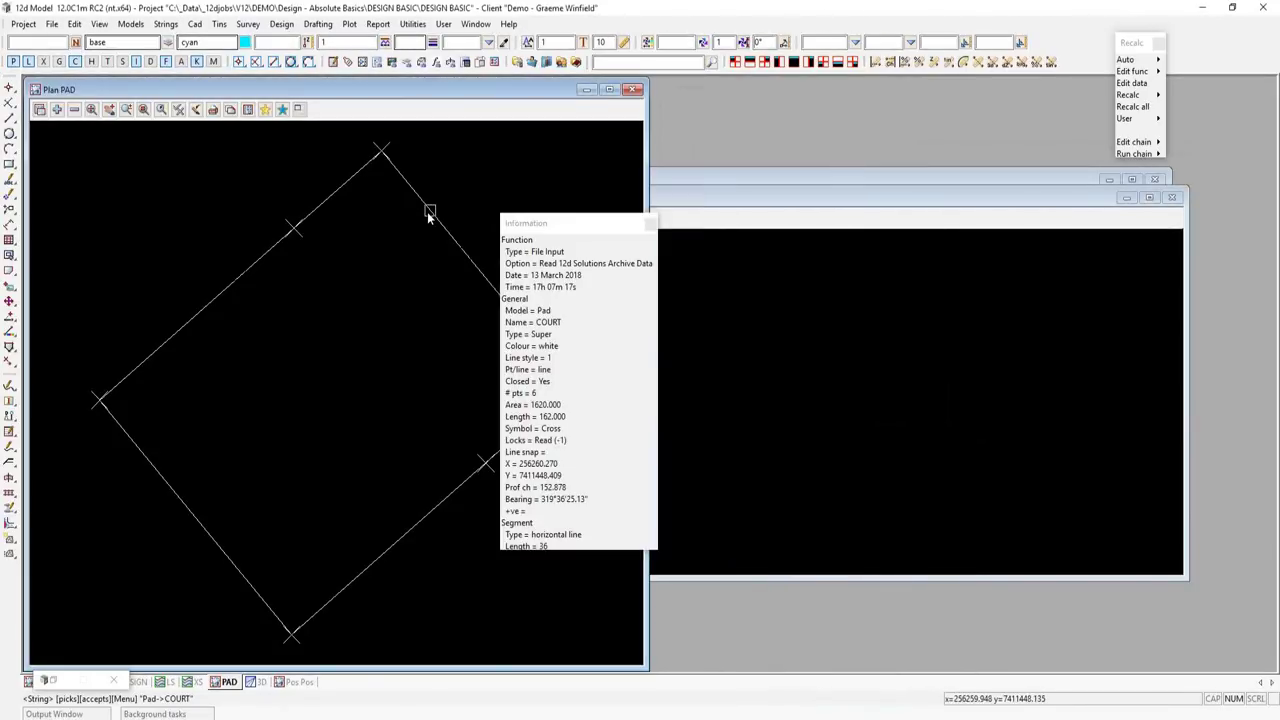
{"action": "middle_click", "coordinate": [429, 214]}
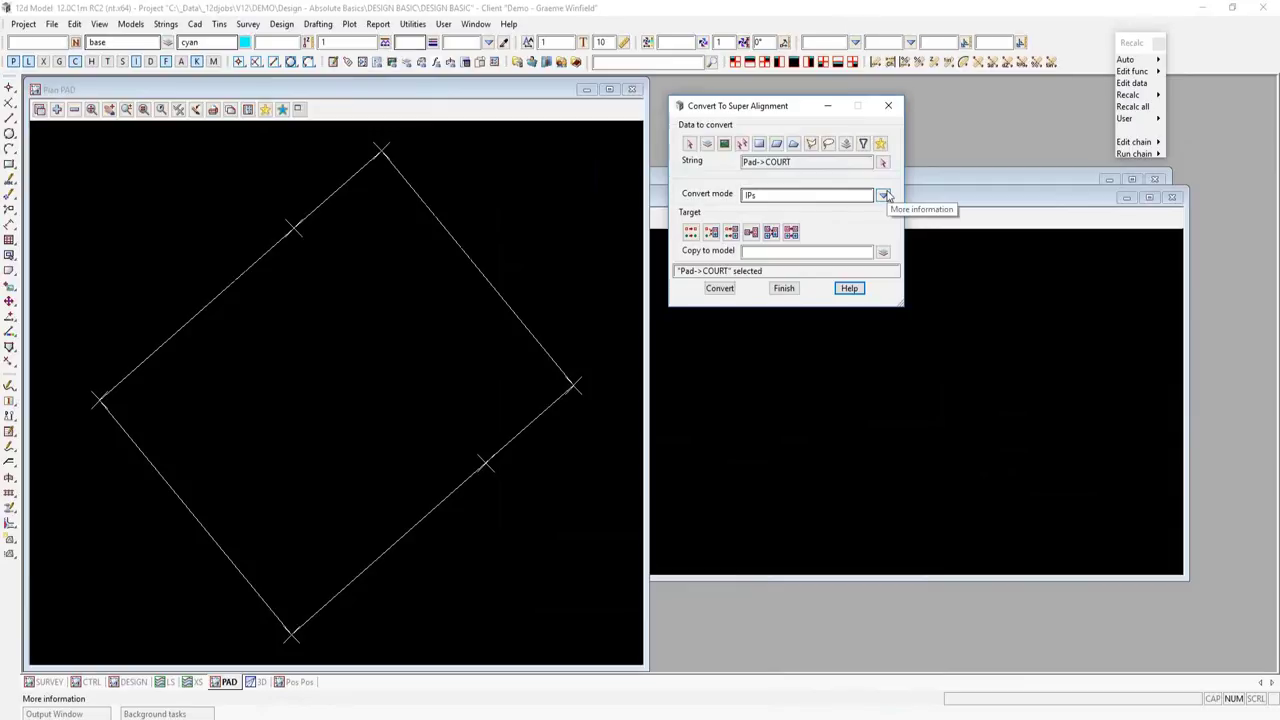
- Convert the COURT string in Elements mode, copying it to model ALIGNMENT PAD, and finish the conversion
{"action": "left_click", "coordinate": [884, 196]}
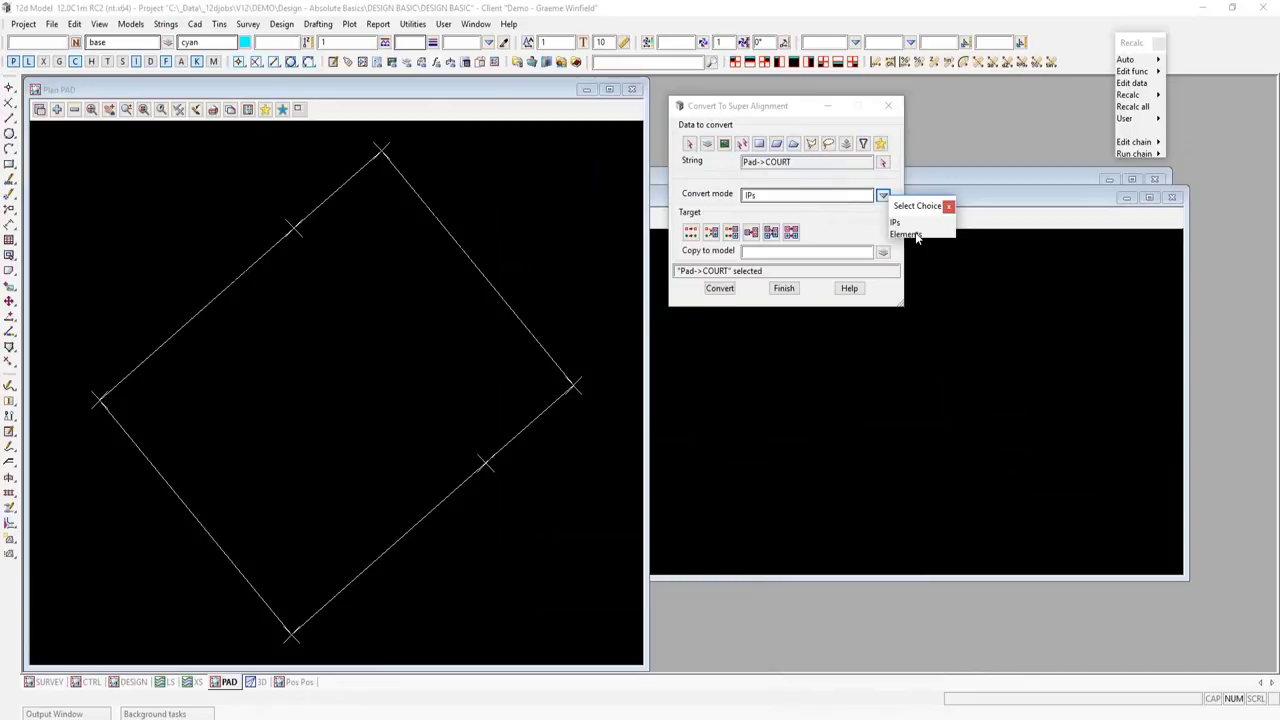
{"action": "left_click", "coordinate": [915, 235]}
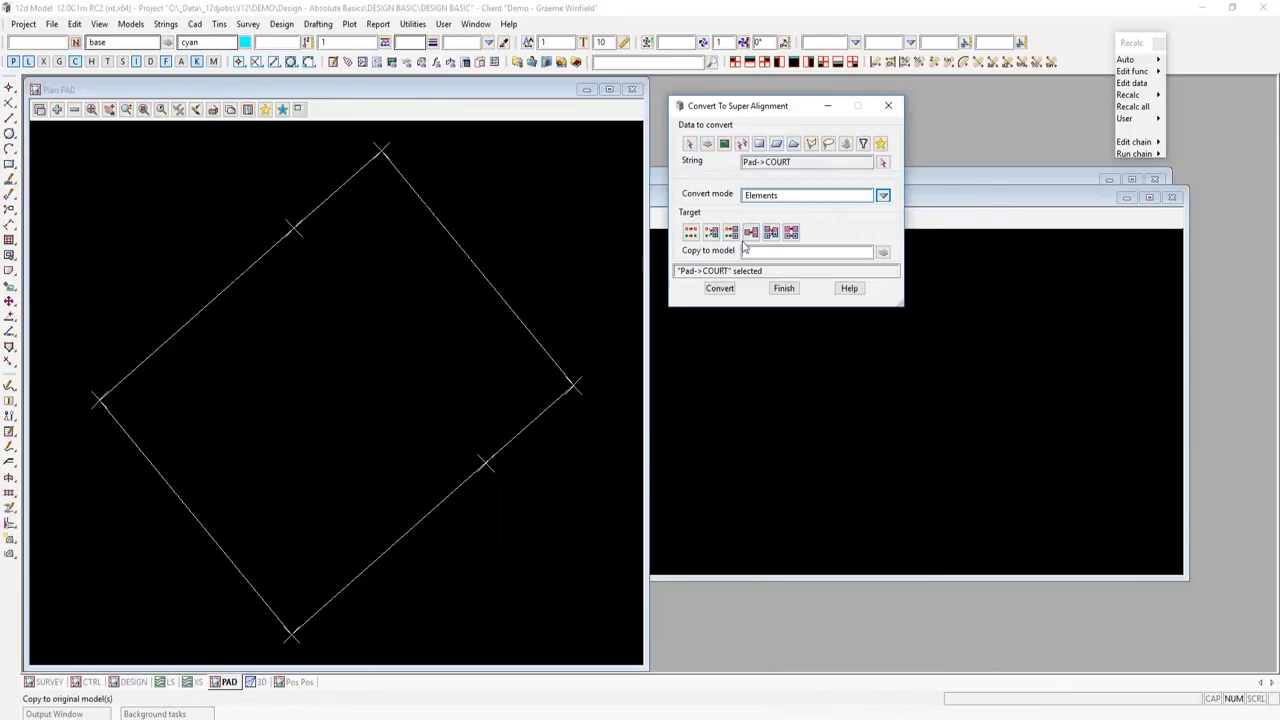
{"action": "left_click", "coordinate": [779, 257]}
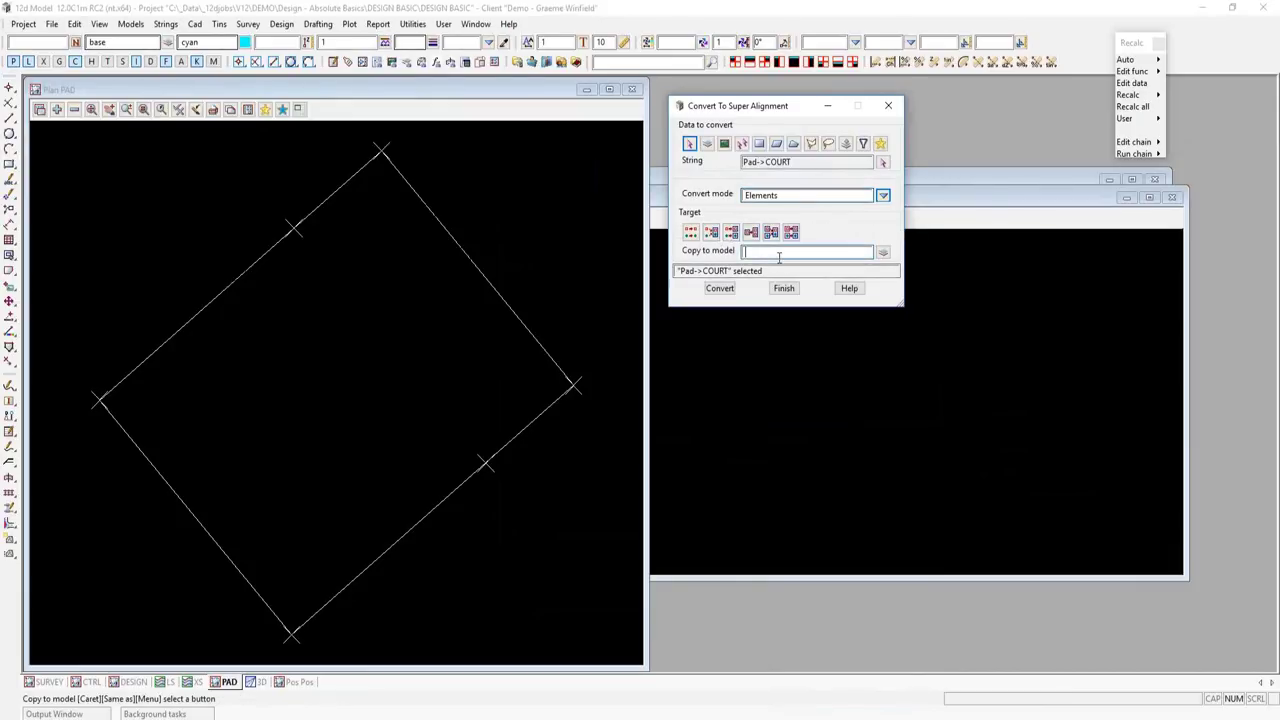
{"action": "type", "text": "ALIGNMENT PAD"}
{"action": "left_click", "coordinate": [722, 289]}
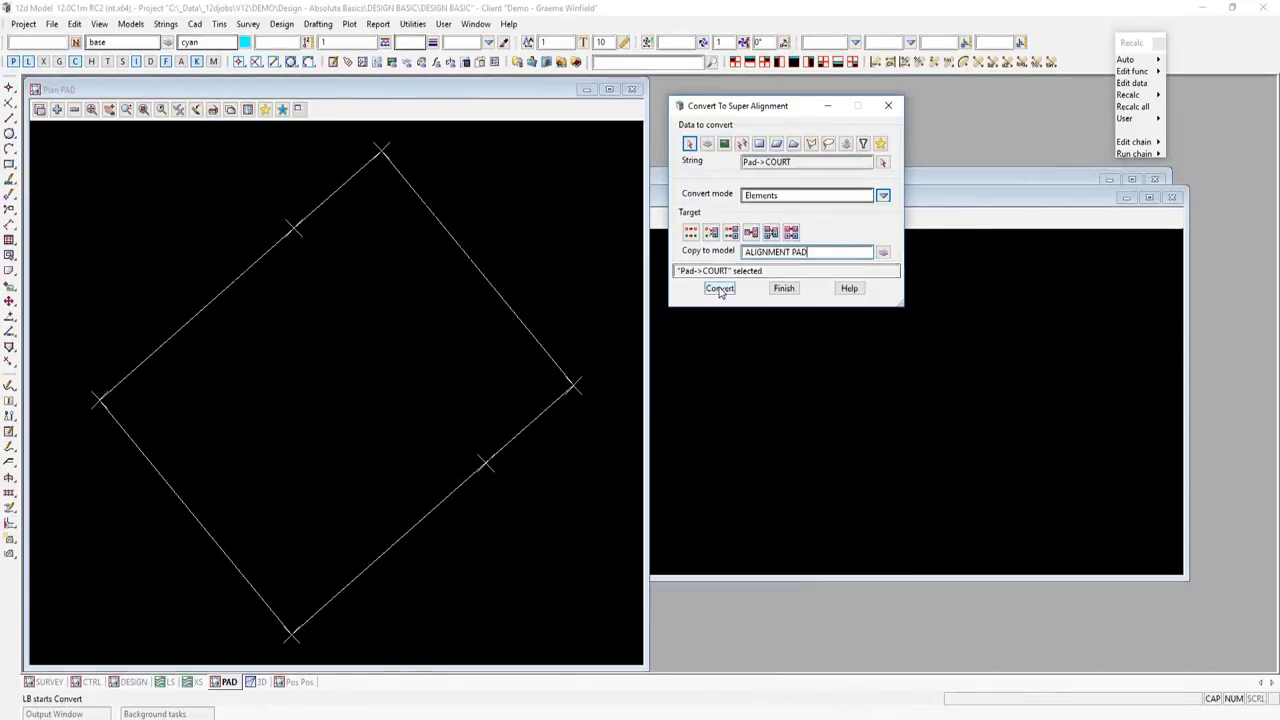
{"action": "left_click", "coordinate": [785, 289]}
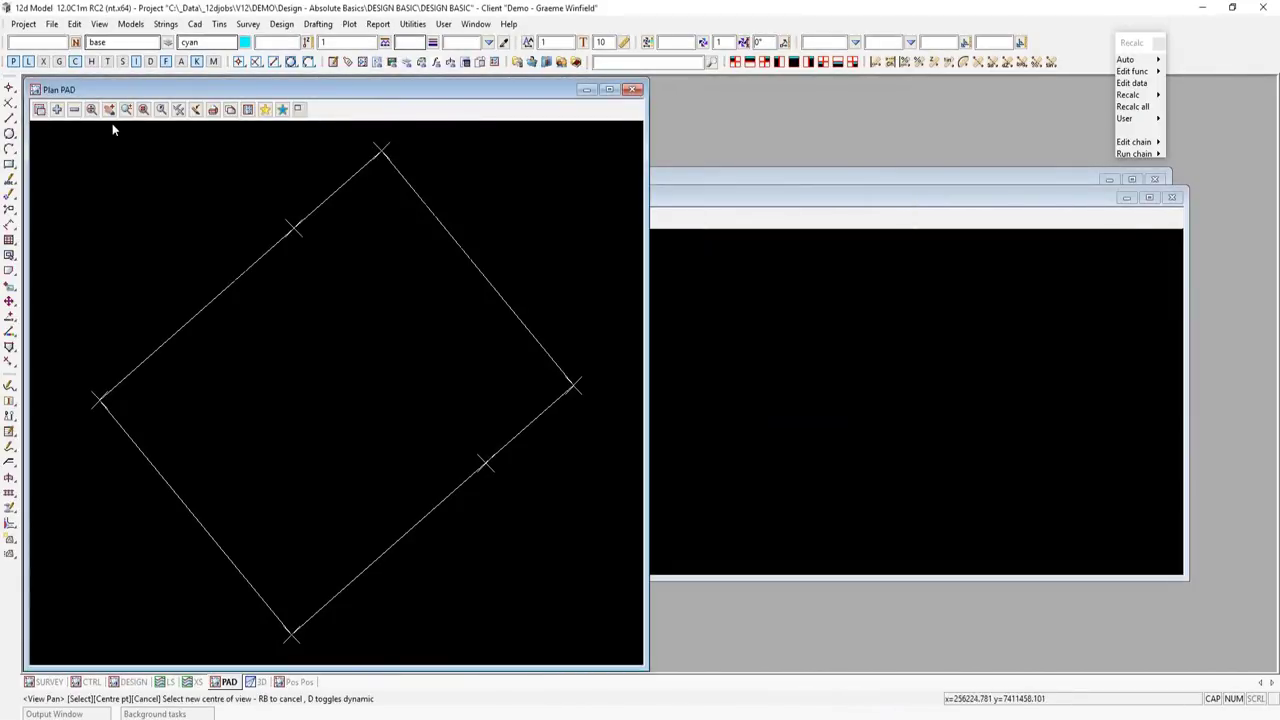
- Add the ALIGNMENT PAD model to the PAD plan view and remove the original Pad model from it
{"action": "left_click", "coordinate": [57, 110]}
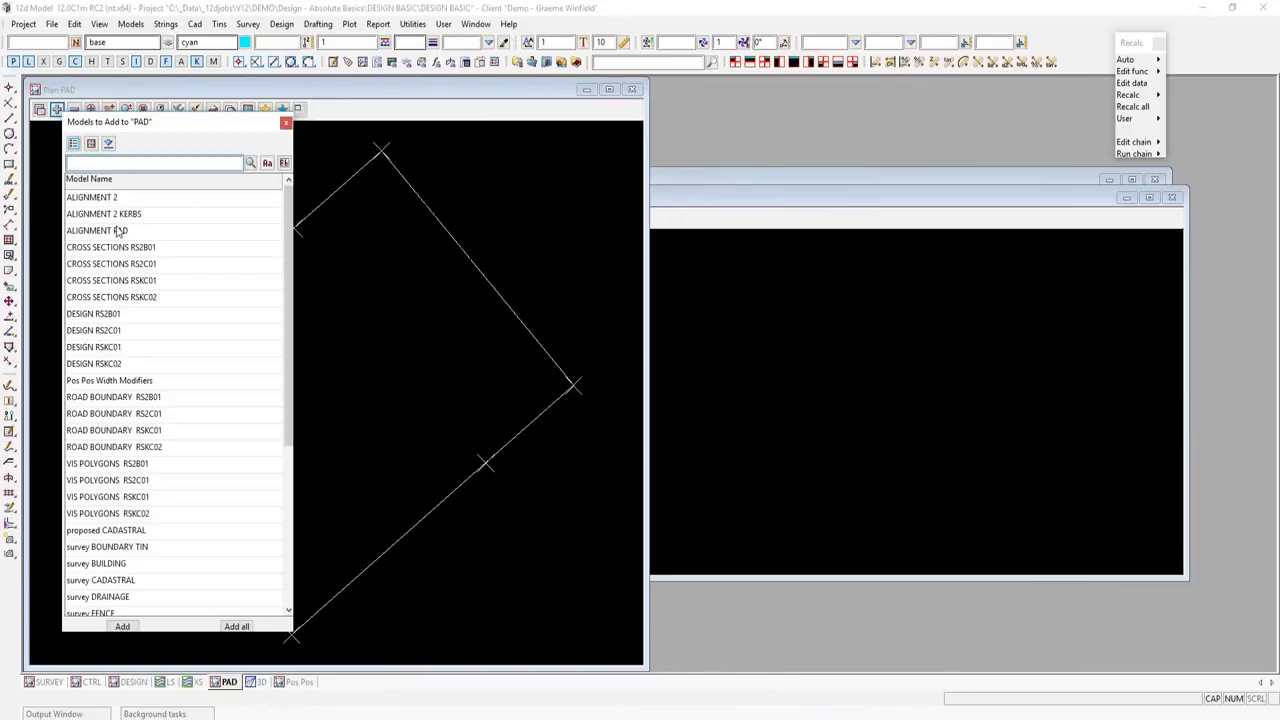
{"action": "double_click", "coordinate": [160, 231]}
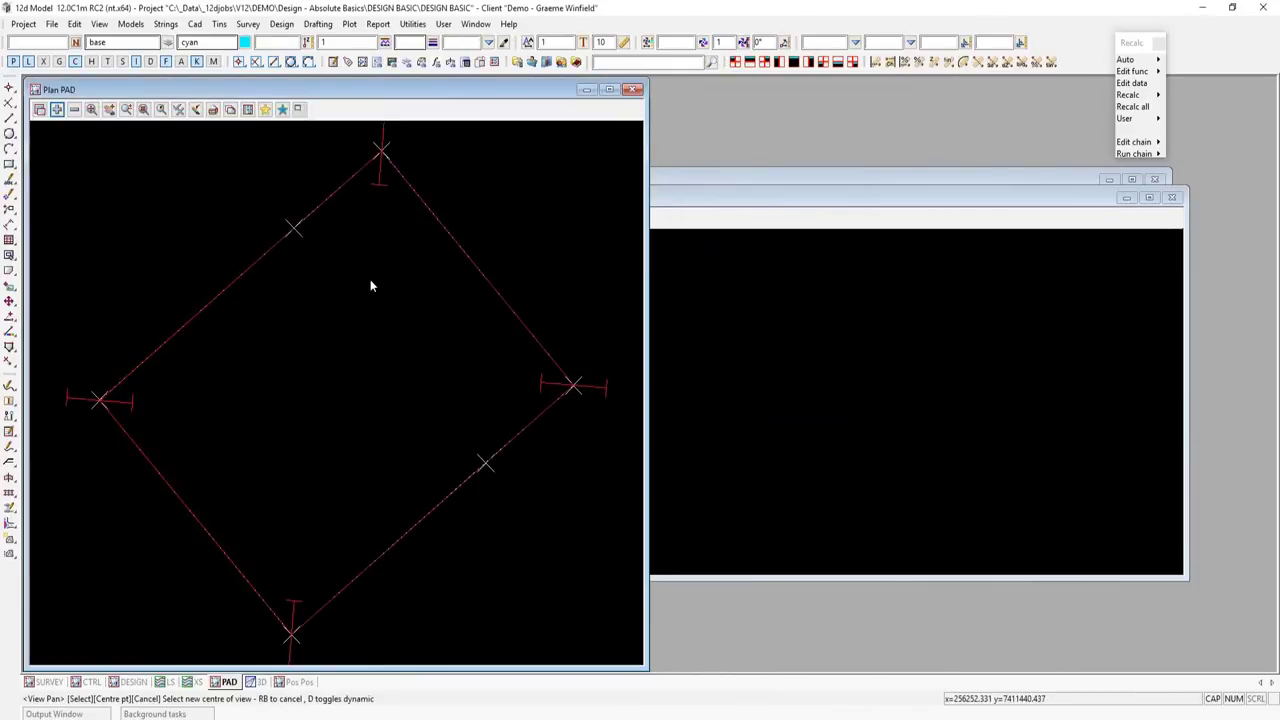
{"action": "left_click", "coordinate": [74, 110]}
{"action": "double_click", "coordinate": [123, 214]}
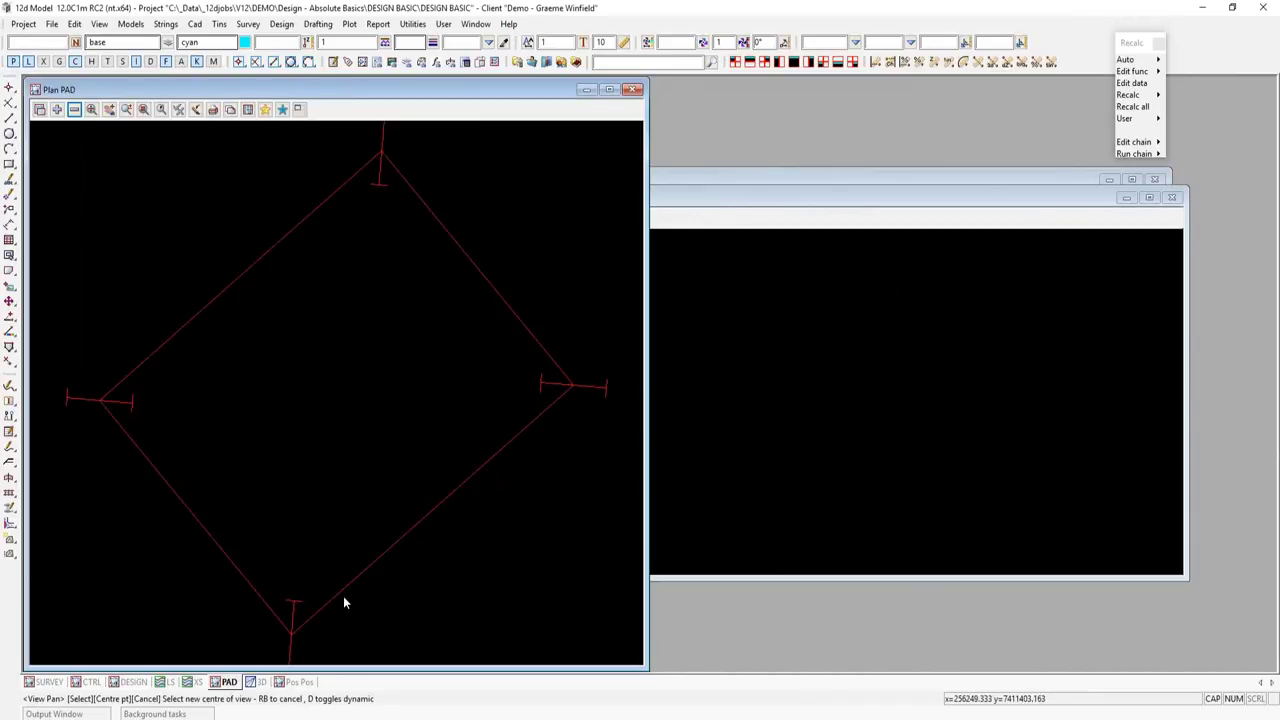
- Show the LS section view and fit it into the lower-right quarter of the workspace
{"action": "left_click", "coordinate": [169, 681]}
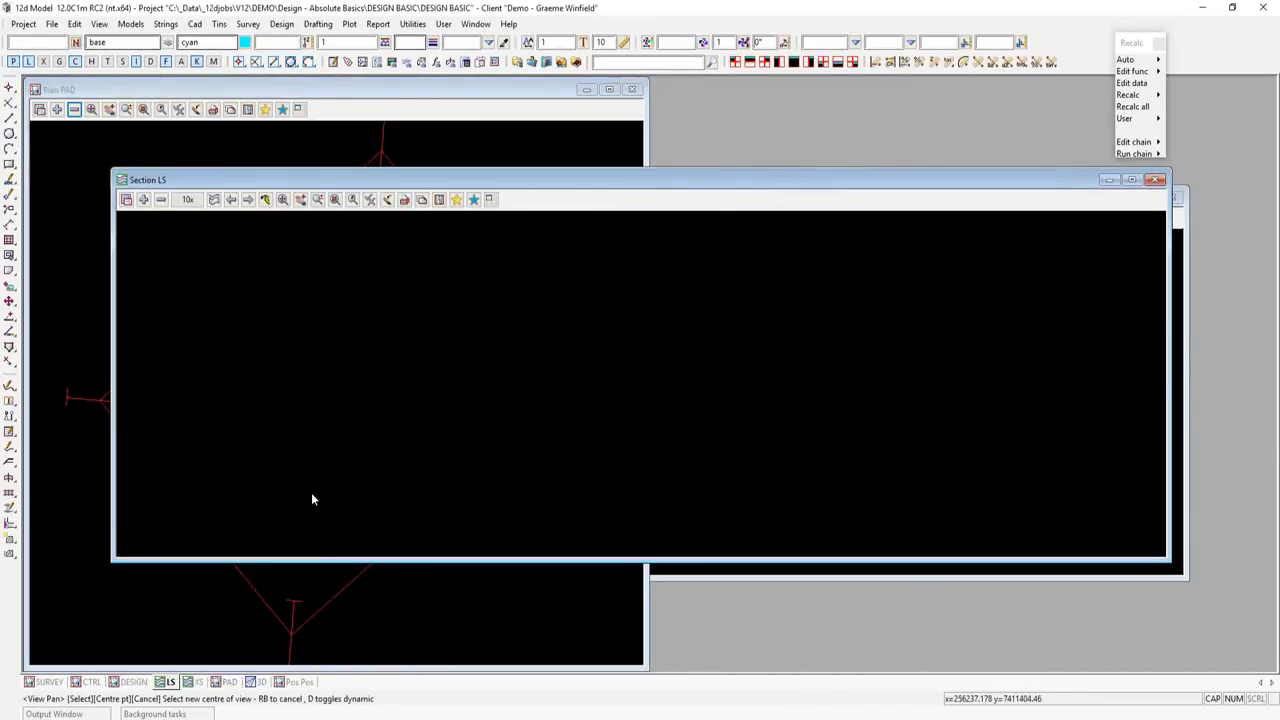
{"action": "left_click", "coordinate": [489, 199]}
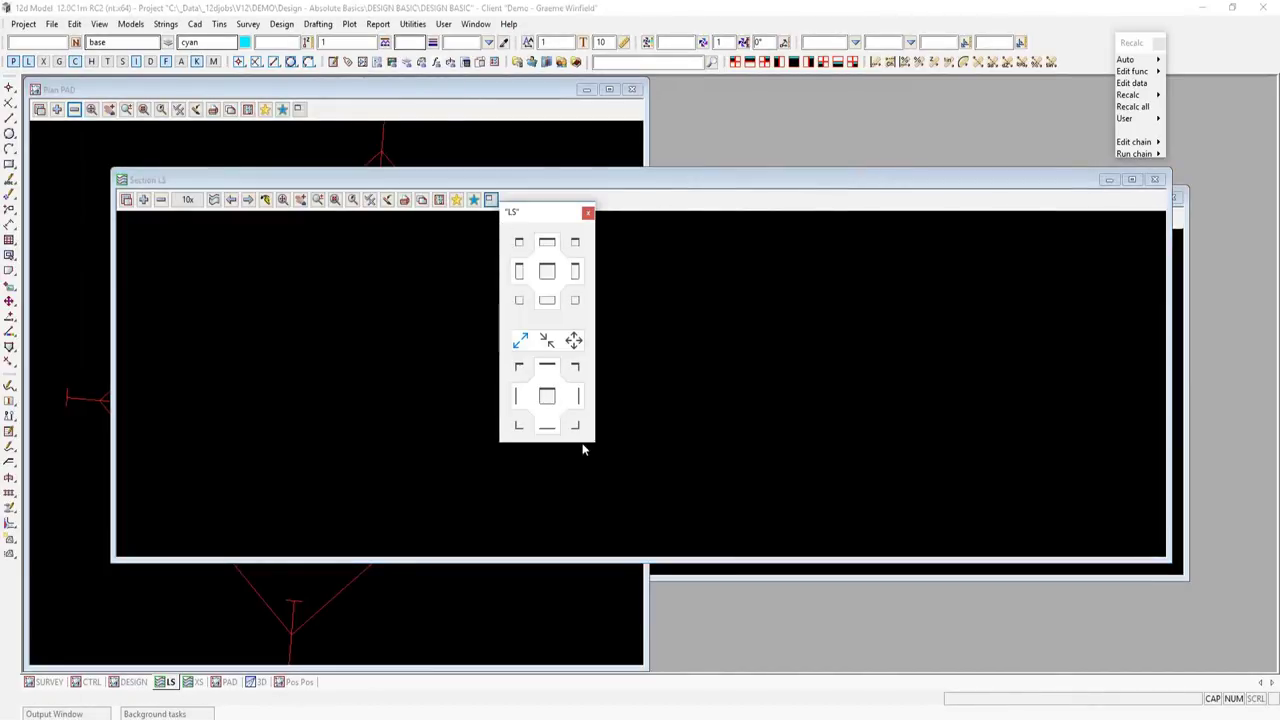
{"action": "left_click", "coordinate": [575, 302]}
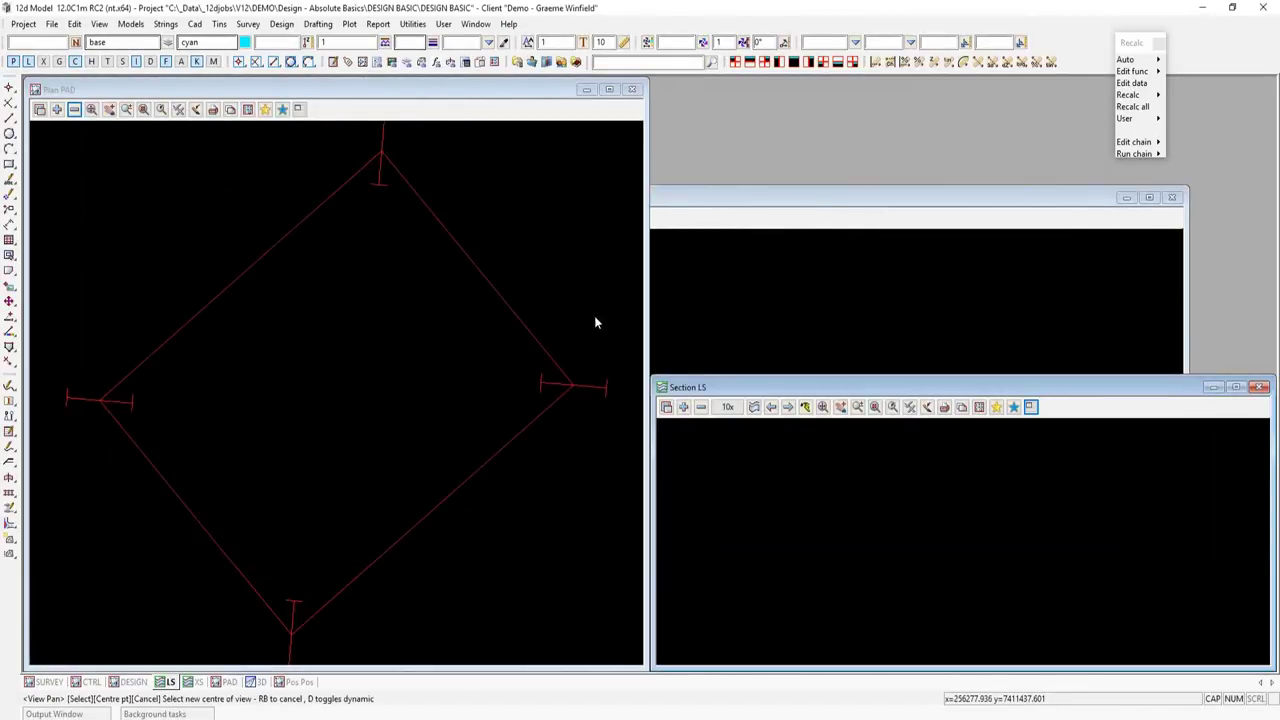
- Profile the ALIGNMENT PAD model's COURT string in the LS section view, picking its southeast edge in plan
{"action": "right_click", "coordinate": [747, 424]}
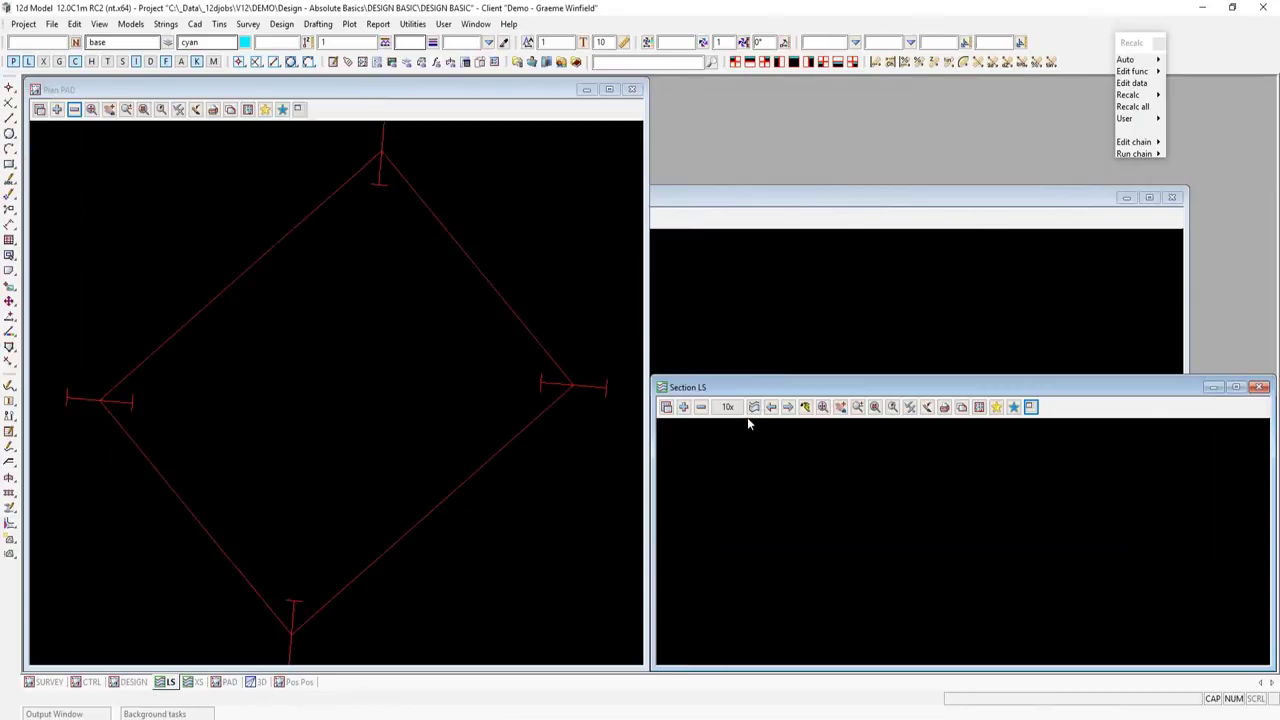
{"action": "left_click", "coordinate": [753, 406]}
{"action": "left_click", "coordinate": [508, 448]}
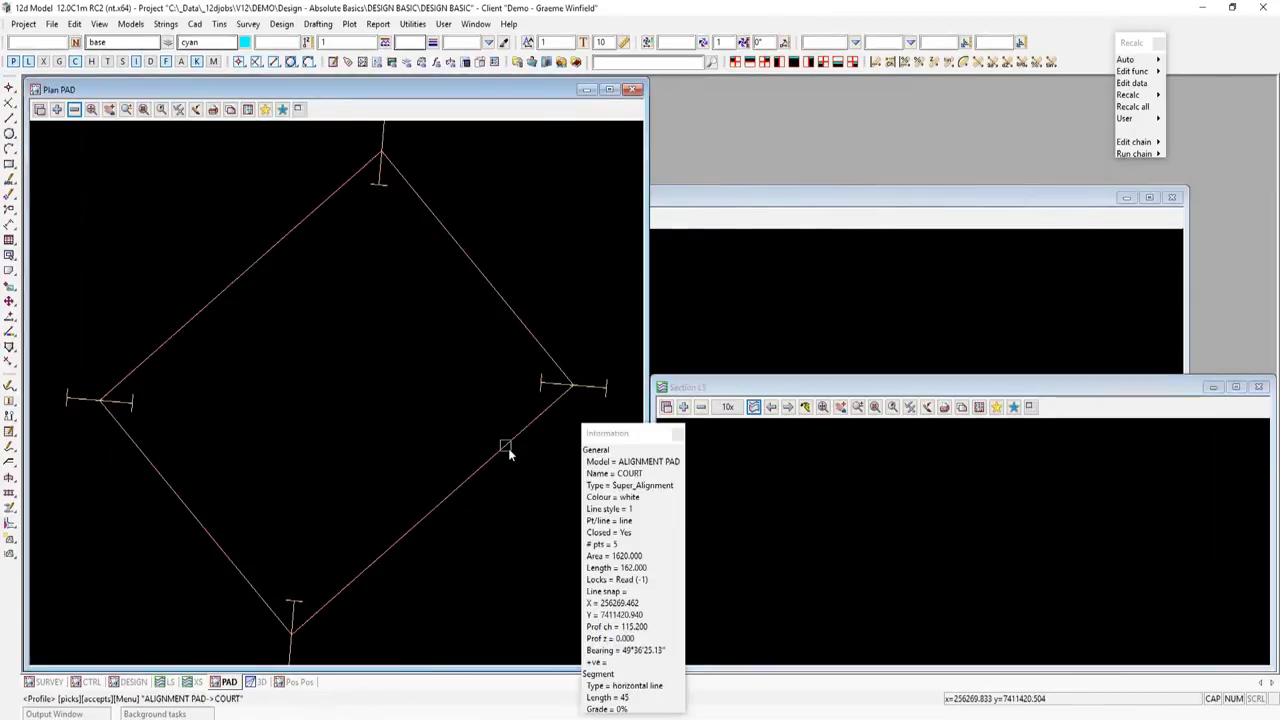
{"action": "middle_click", "coordinate": [508, 448]}
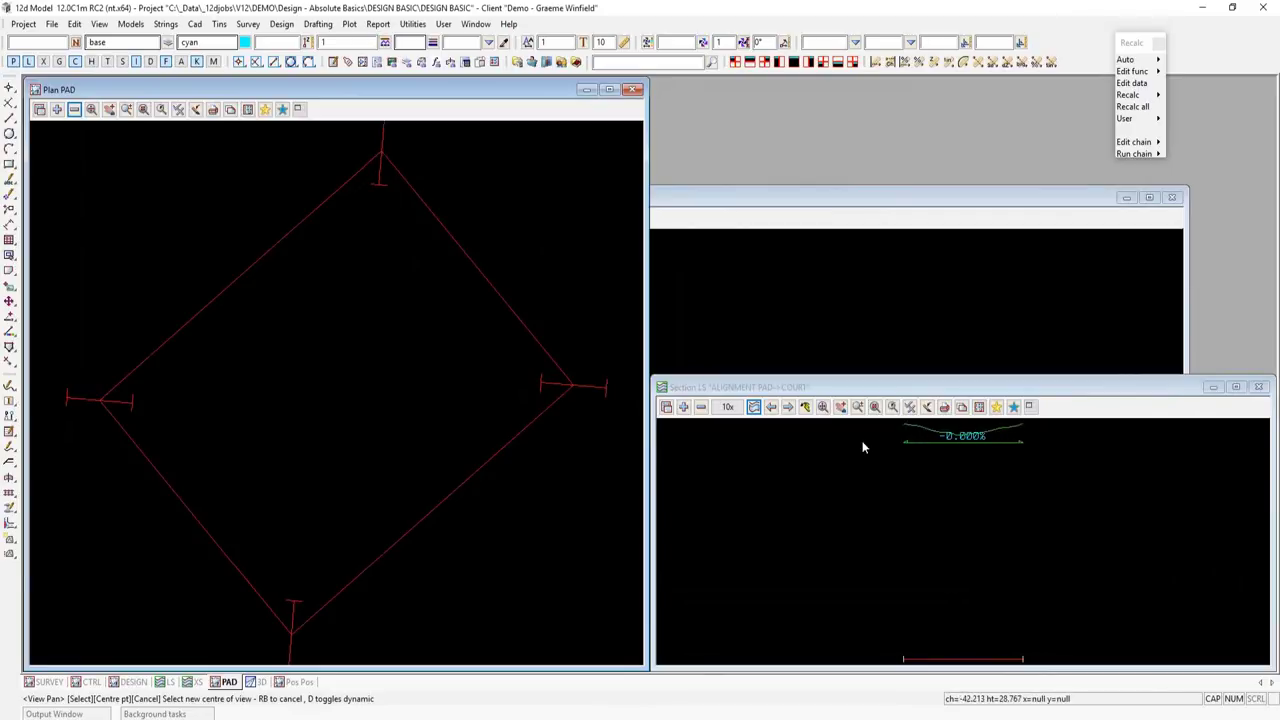
- Turn on the grid in the LS section view around the COURT profile
{"action": "left_click", "coordinate": [963, 445]}
{"action": "left_click", "coordinate": [962, 533]}
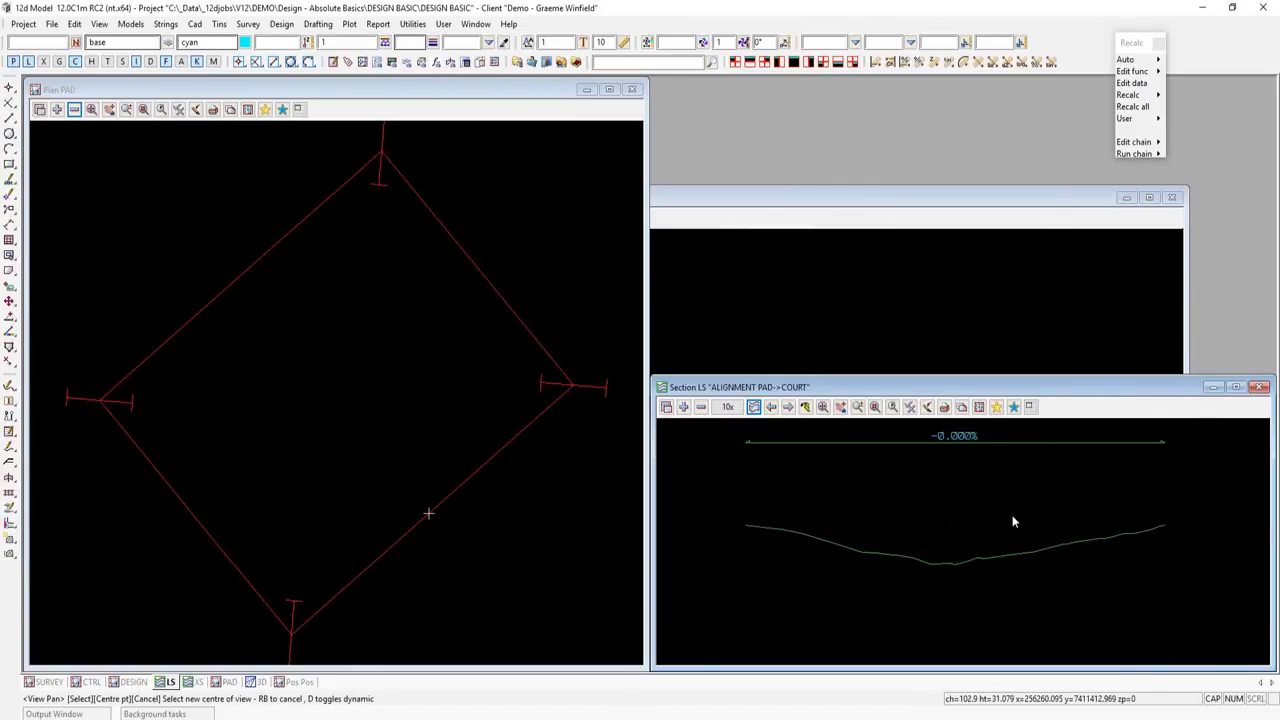
{"action": "left_click", "coordinate": [909, 406]}
{"action": "left_click", "coordinate": [935, 540]}
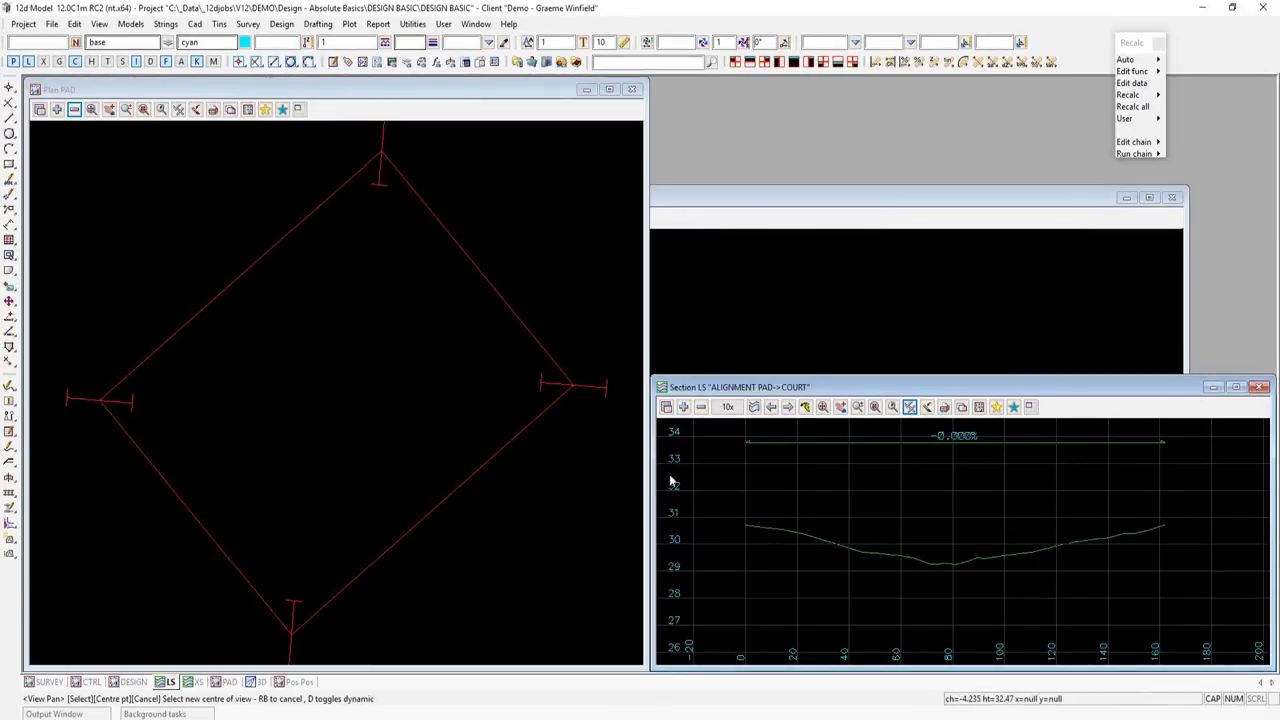
- Open the COURT super alignment for editing, picking it on its northwest edge in the PAD plan view
{"action": "left_click", "coordinate": [10, 447]}
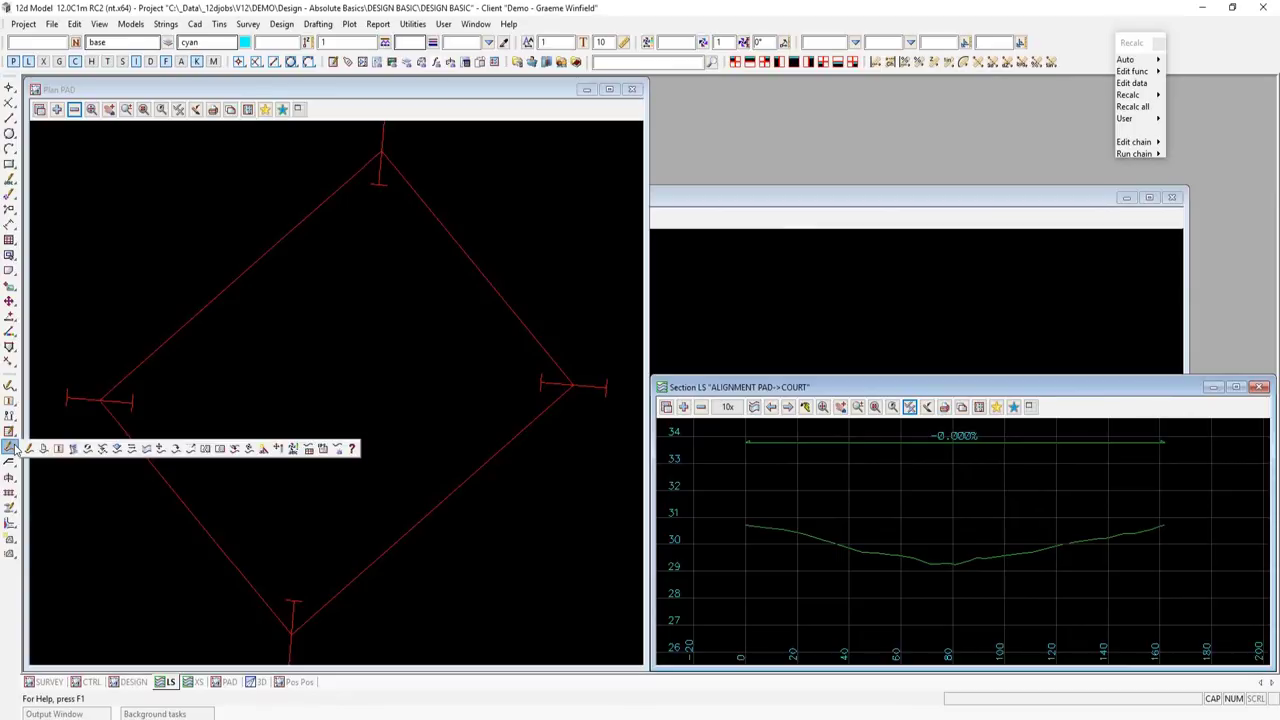
{"action": "left_click", "coordinate": [29, 448]}
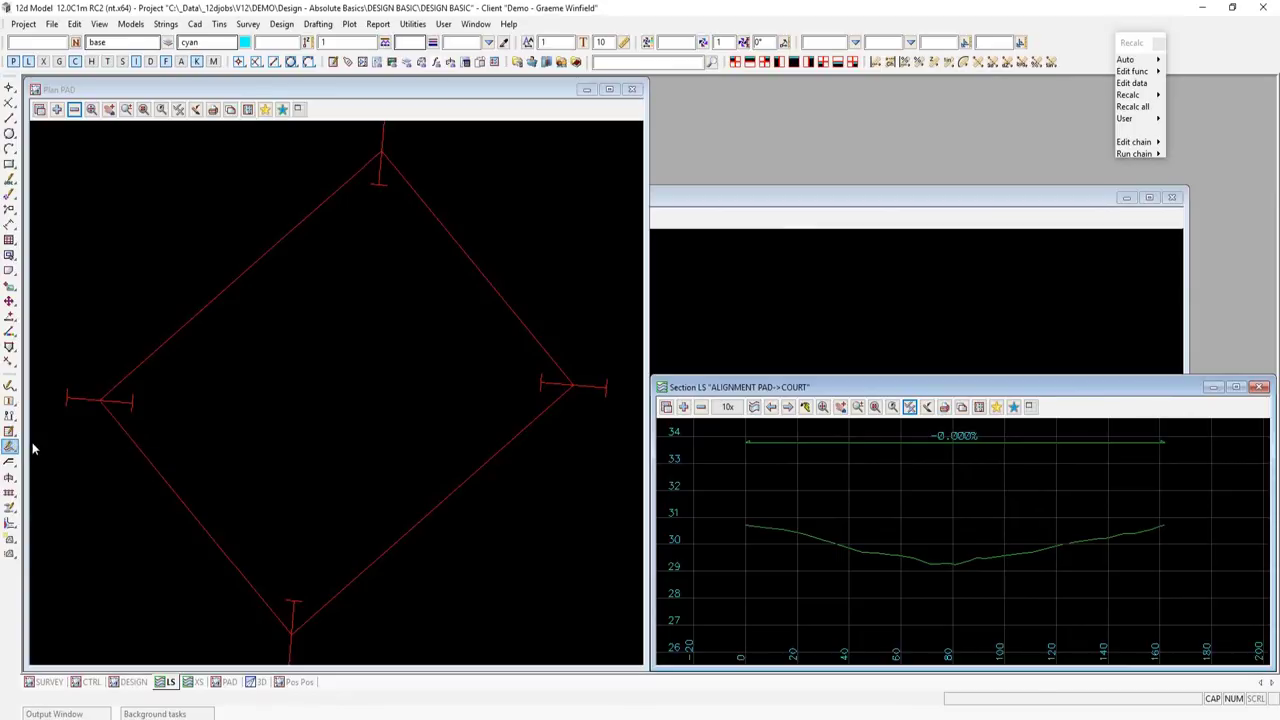
{"action": "left_click", "coordinate": [239, 287]}
{"action": "left_click", "coordinate": [239, 287]}
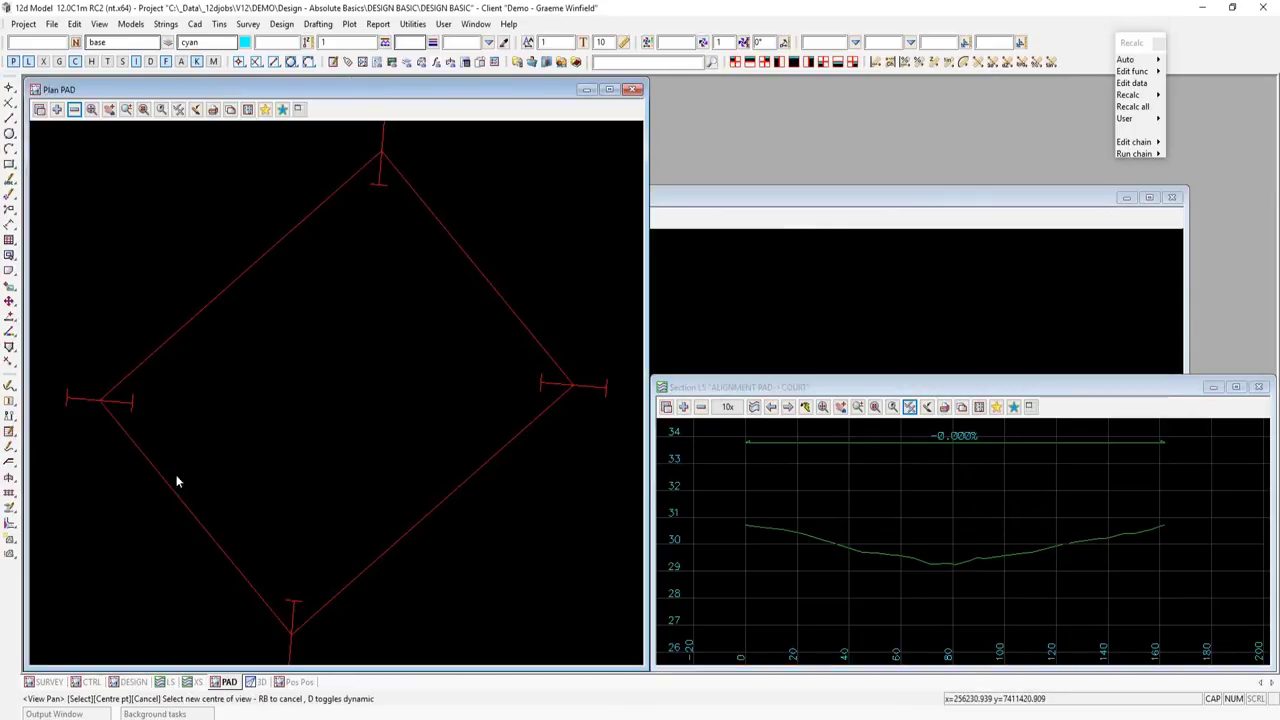
{"action": "left_click", "coordinate": [10, 447]}
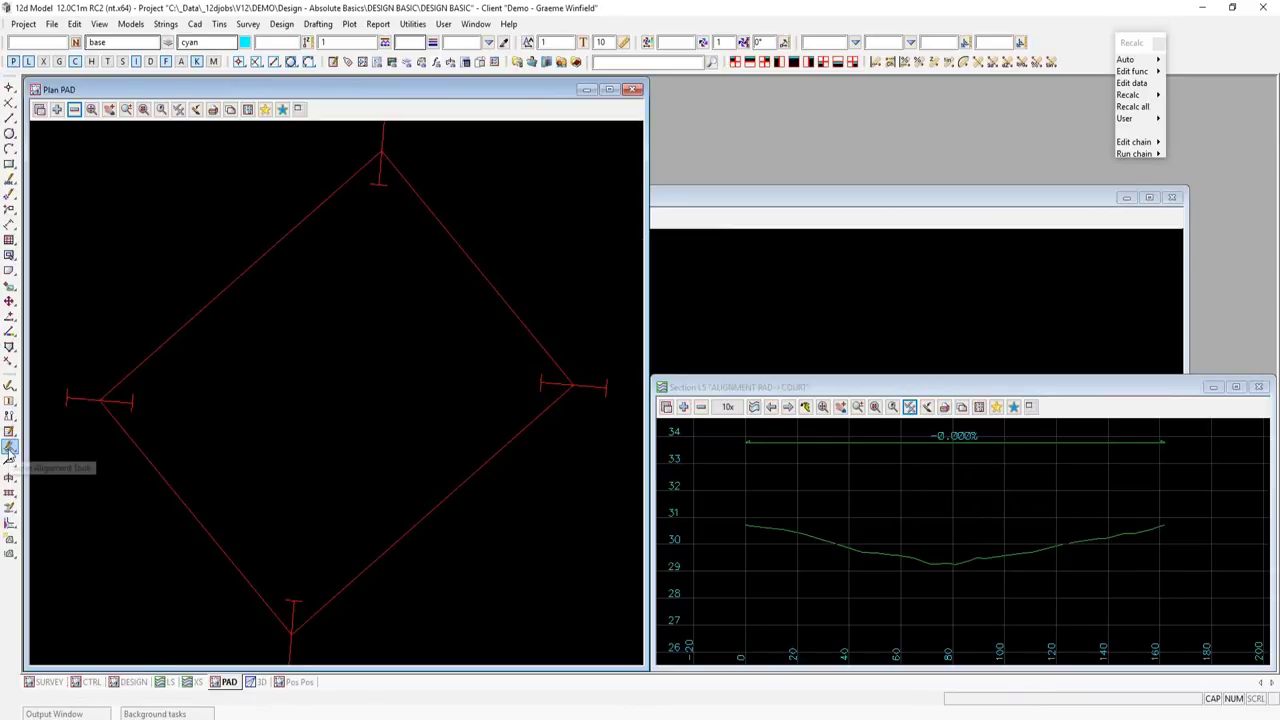
{"action": "left_click", "coordinate": [213, 297]}
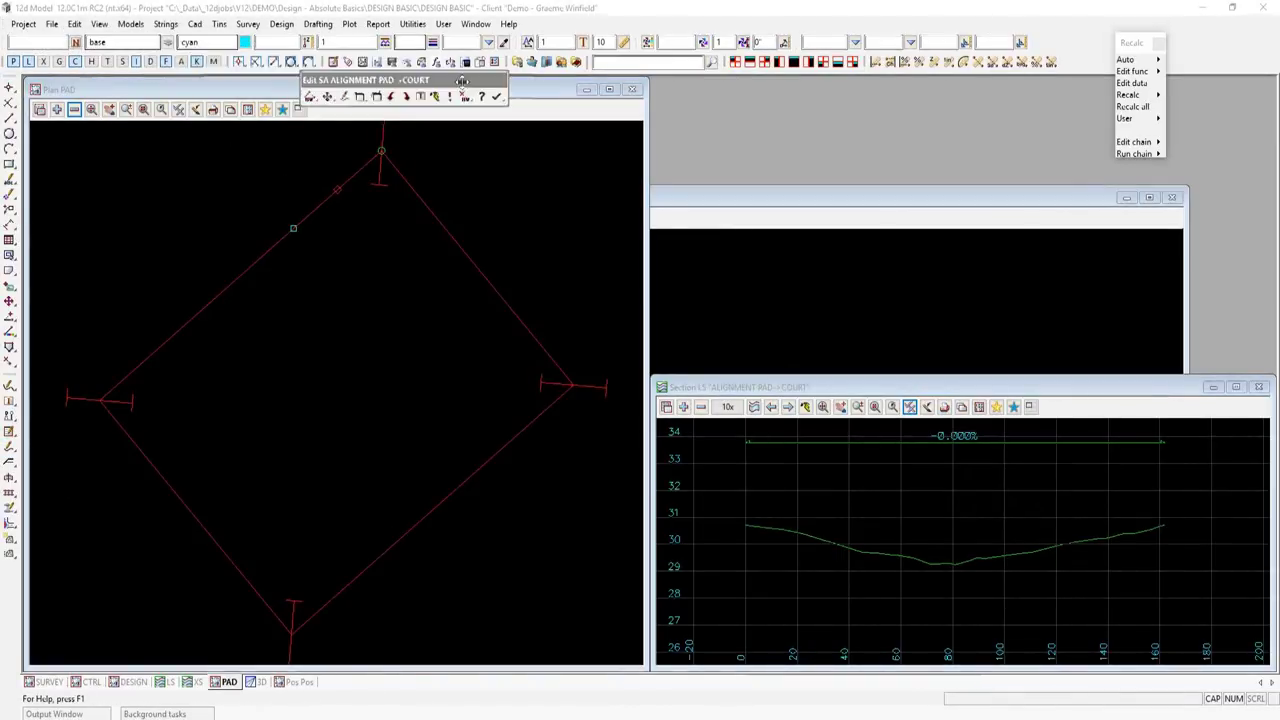
- Open the parts editor for the COURT alignment beside the plan view and display the third horizontal line part
{"action": "left_click", "coordinate": [460, 103]}
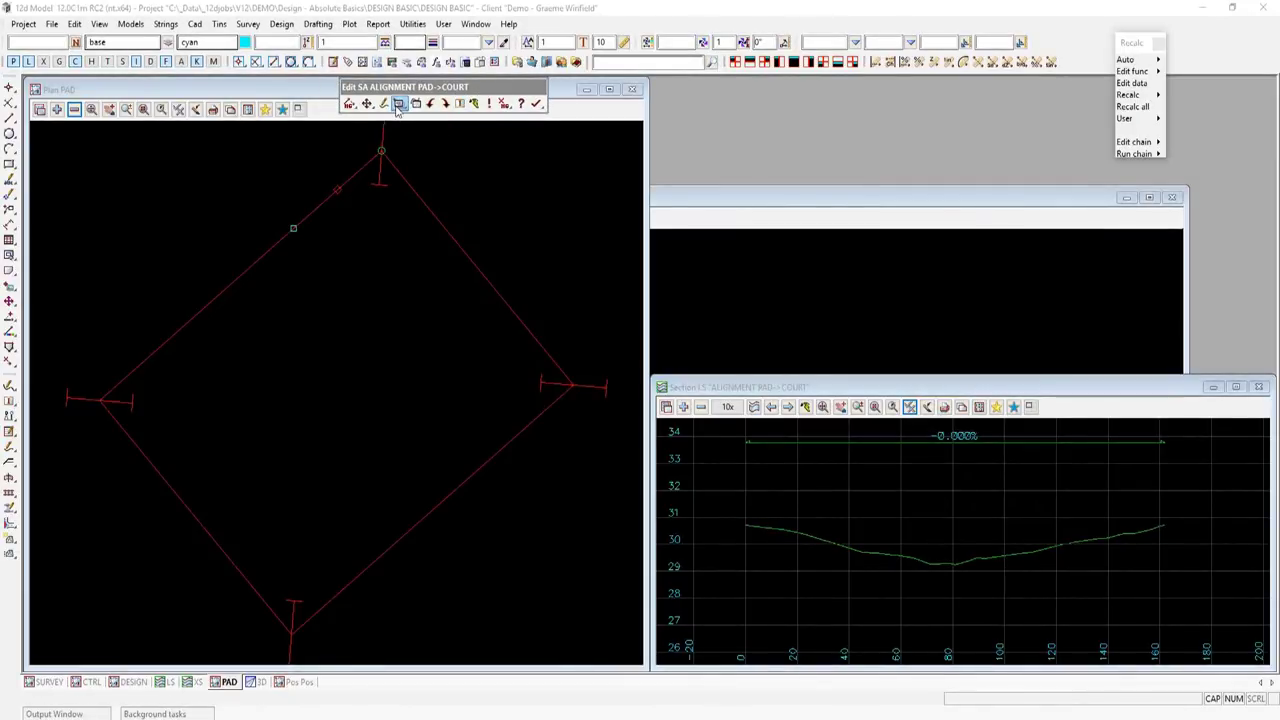
{"action": "left_click_drag", "start_coordinate": [524, 122], "coordinate": [826, 92]}
{"action": "left_click", "coordinate": [735, 109]}
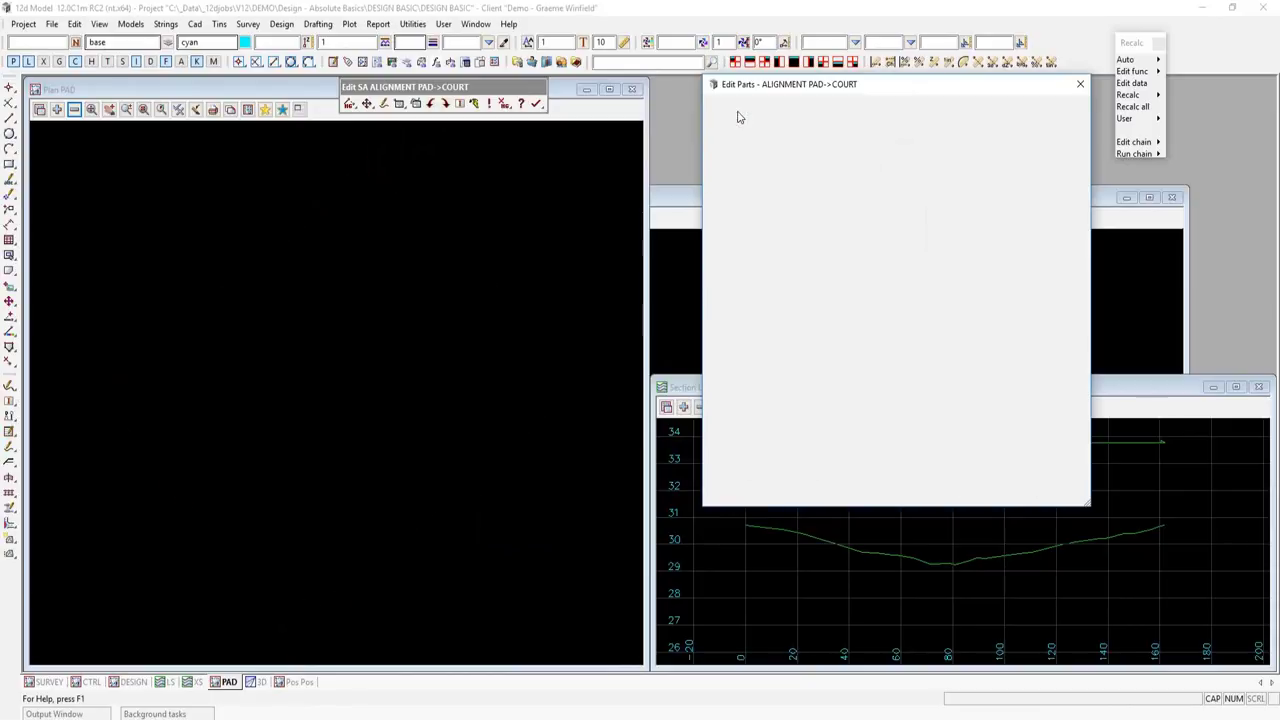
{"action": "left_click", "coordinate": [797, 124]}
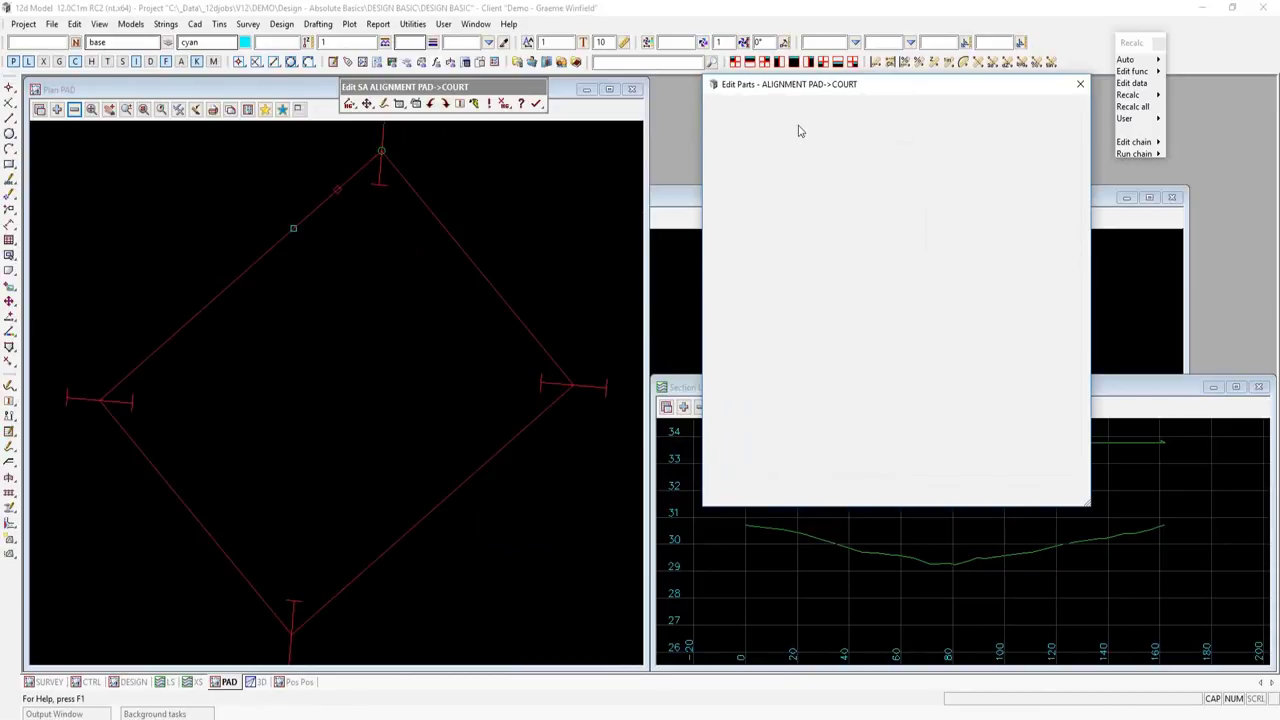
{"action": "left_click", "coordinate": [797, 147]}
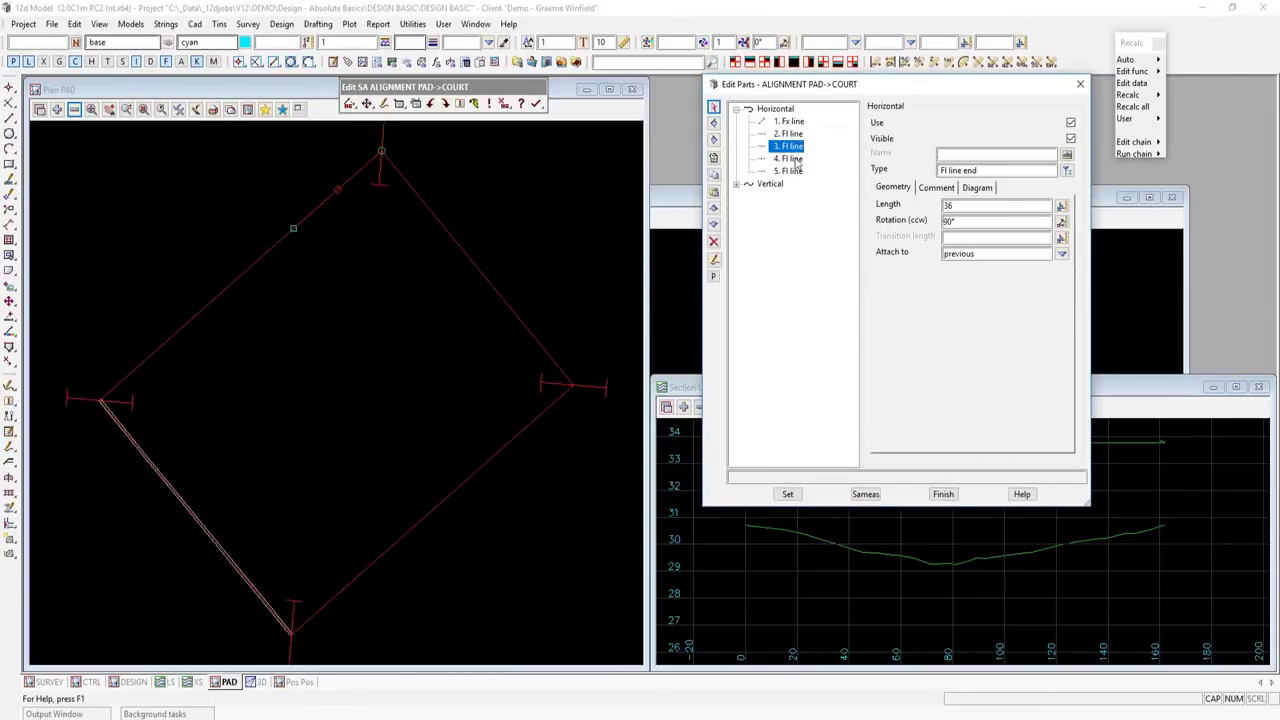
- Change the COURT alignment's first vertical part to a fixed line defined by point and grade
{"action": "left_click", "coordinate": [737, 186]}
{"action": "left_click", "coordinate": [790, 198]}
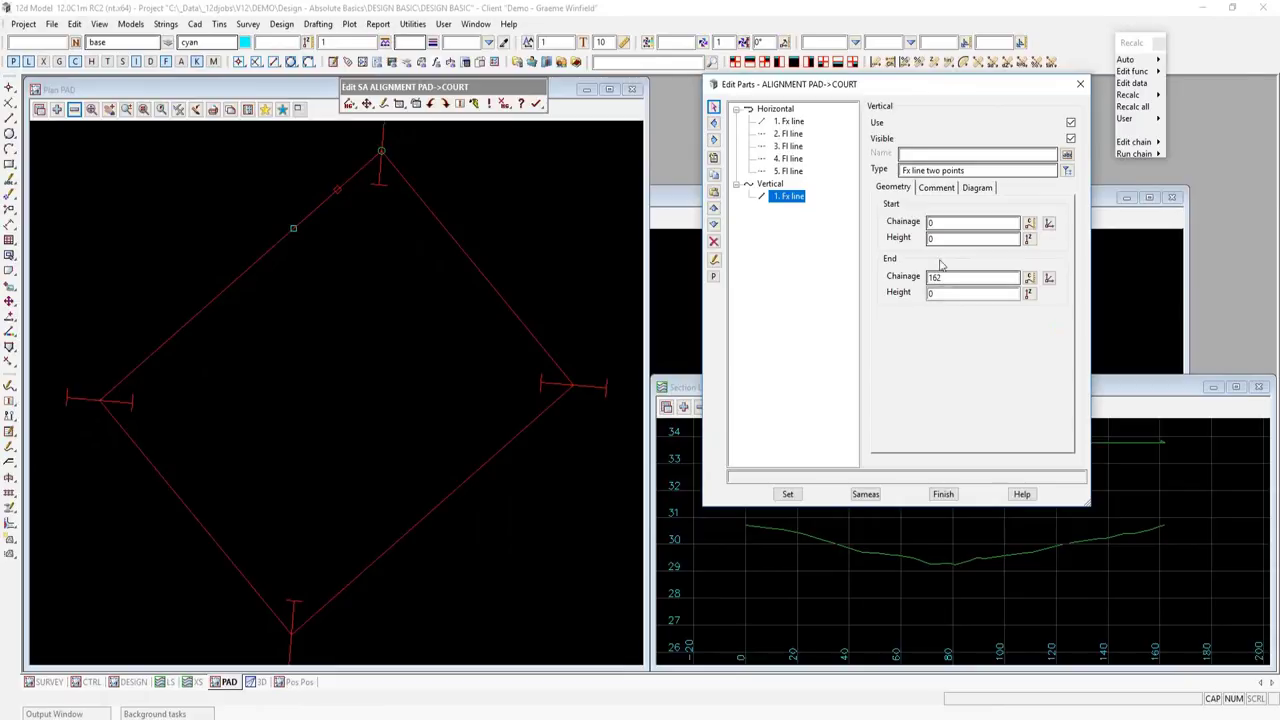
{"action": "left_click", "coordinate": [1067, 170]}
{"action": "left_click", "coordinate": [1093, 224]}
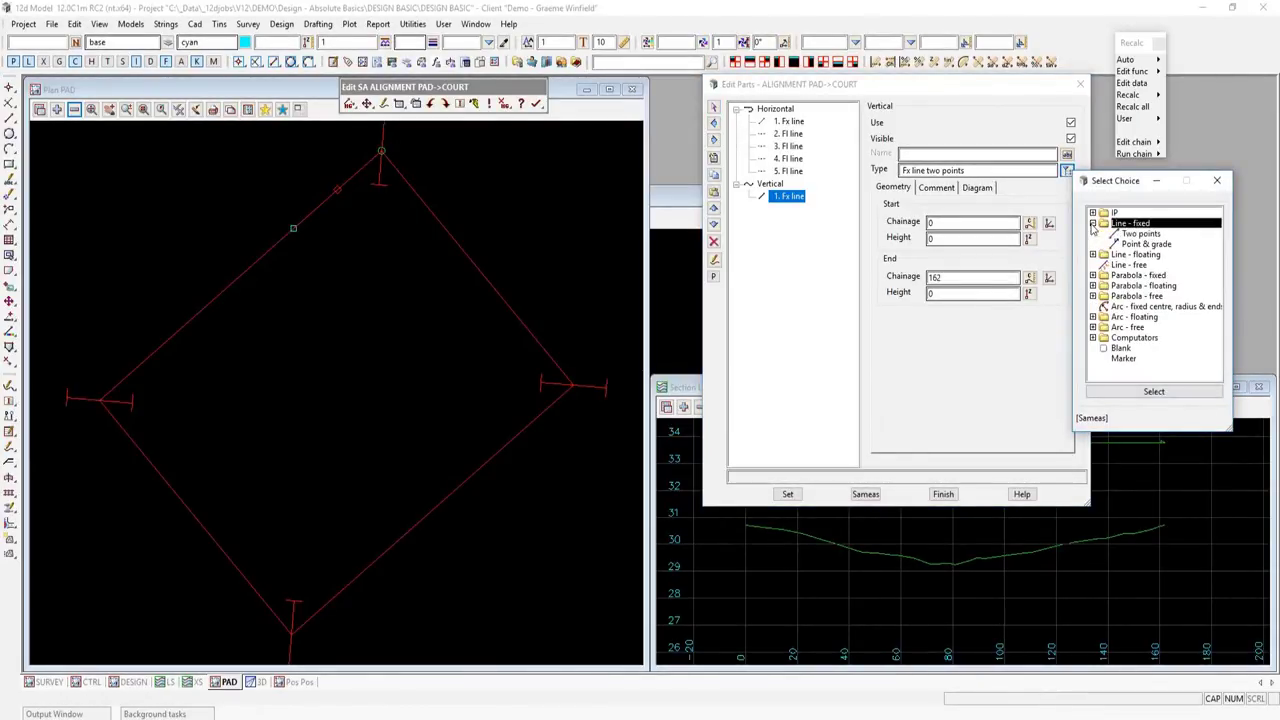
{"action": "left_click", "coordinate": [1162, 245]}
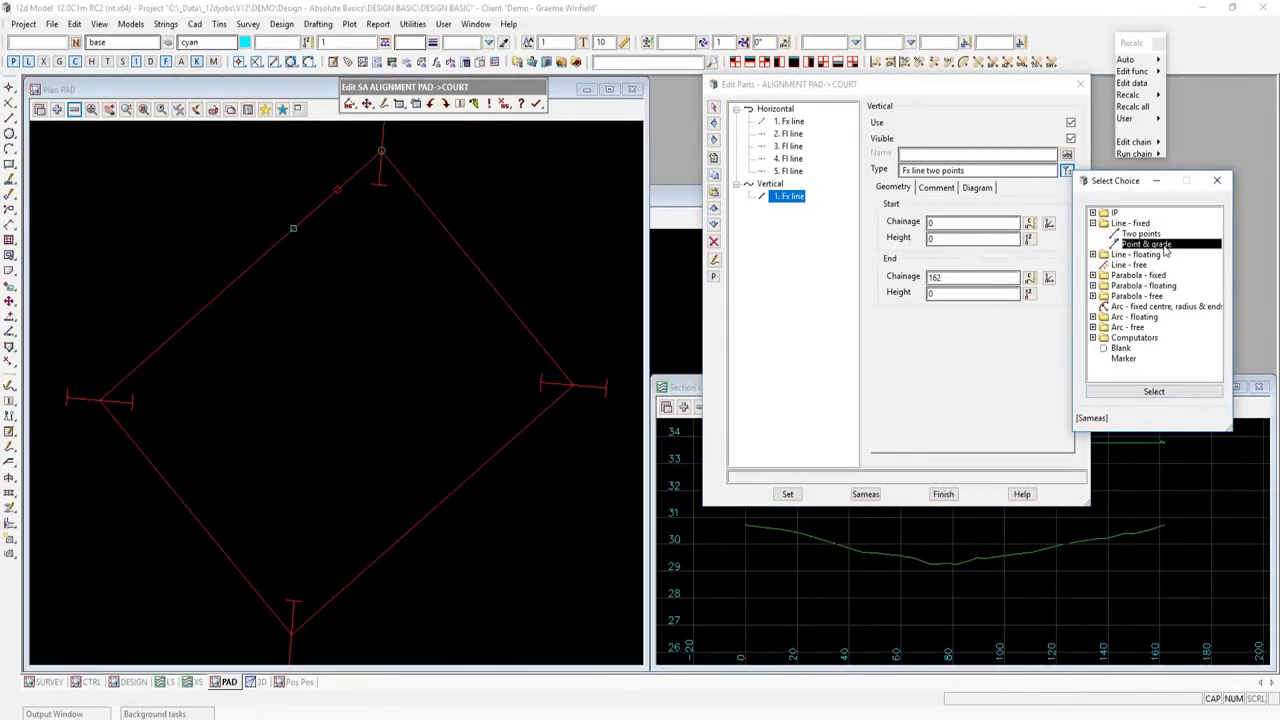
{"action": "left_click", "coordinate": [1172, 391]}
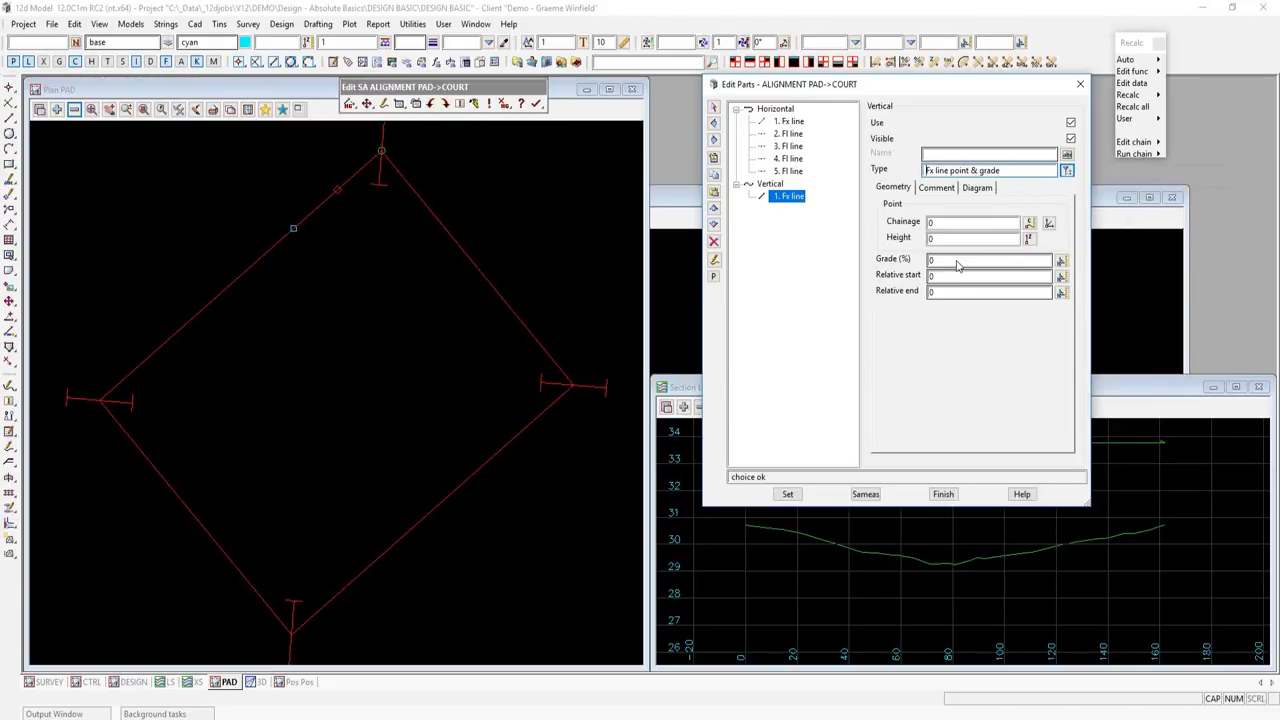
- Set the vertical line's point height to 30, apply it to the COURT alignment and finish the parts editing
{"action": "left_click", "coordinate": [944, 239]}
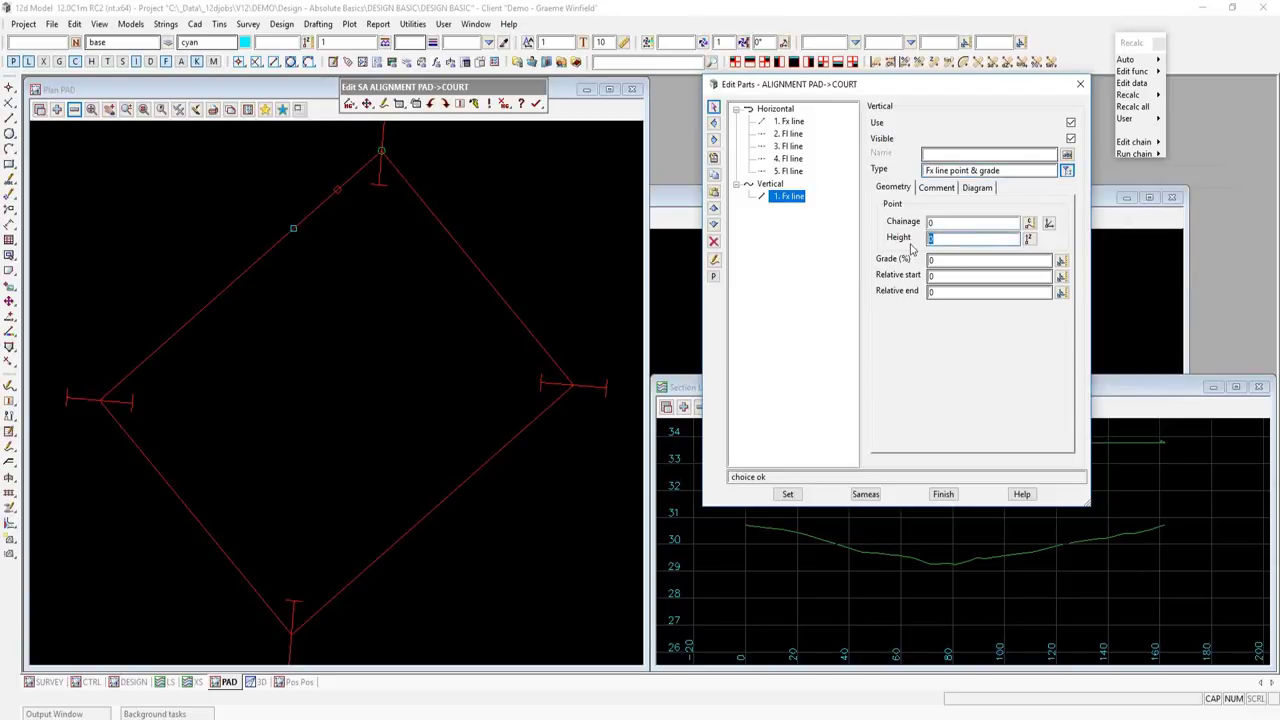
{"action": "type", "text": "3"}
{"action": "left_click", "coordinate": [787, 494]}
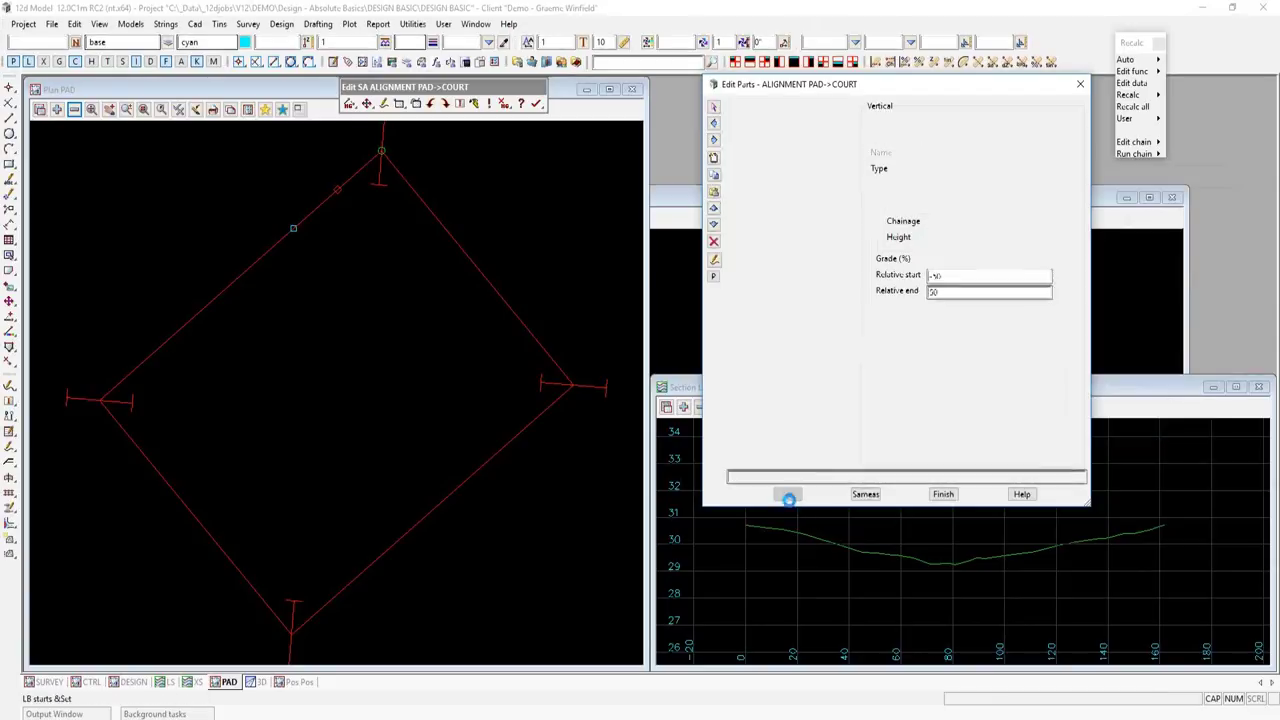
{"action": "left_click_drag", "start_coordinate": [921, 86], "coordinate": [429, 184]}
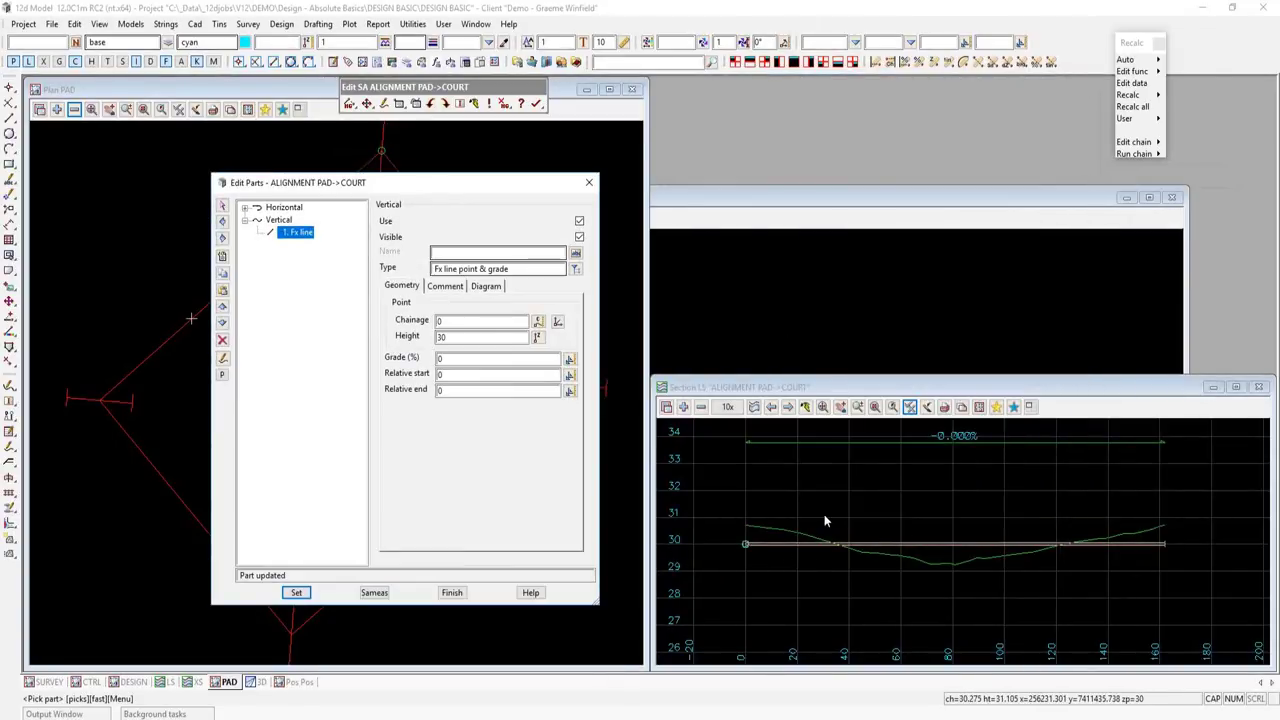
{"action": "left_click", "coordinate": [822, 407]}
{"action": "left_click", "coordinate": [822, 407]}
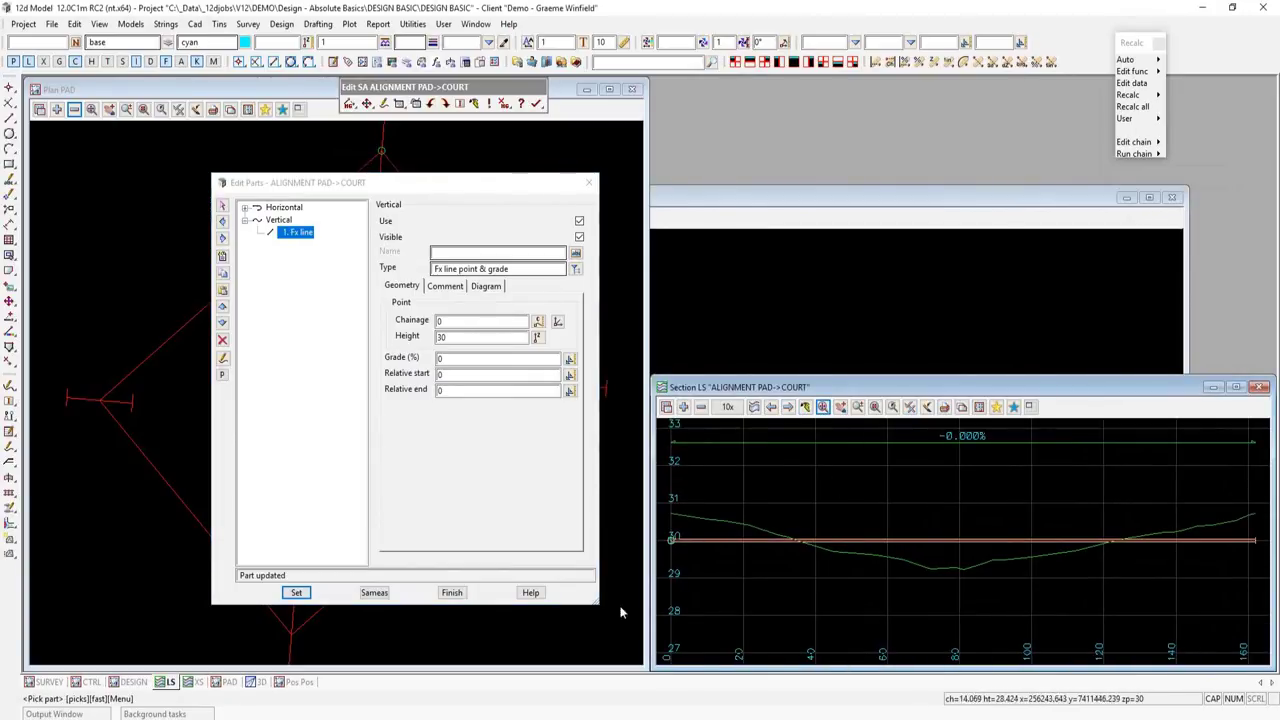
{"action": "left_click", "coordinate": [451, 592]}
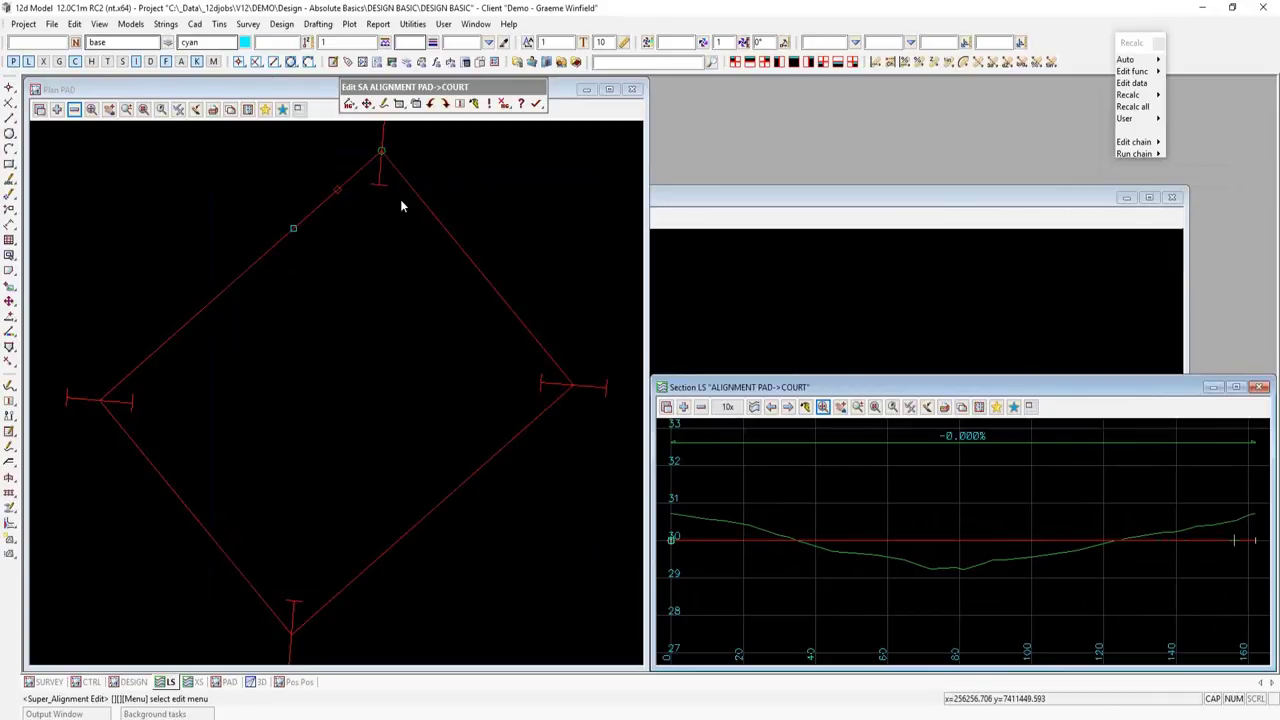
- Start an Interface function named PAD and pick the COURT alignment's northeast edge in plan as its string
{"action": "left_click", "coordinate": [281, 23]}
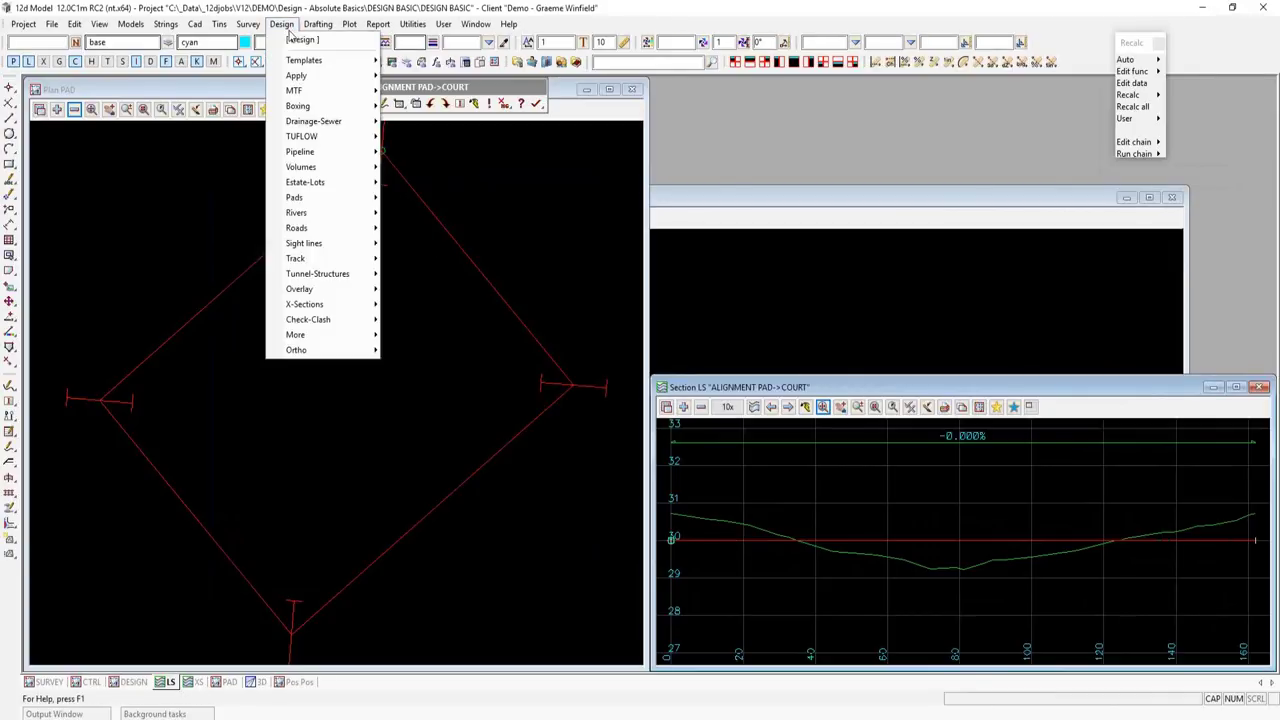
{"action": "mouse_move", "coordinate": [312, 77]}
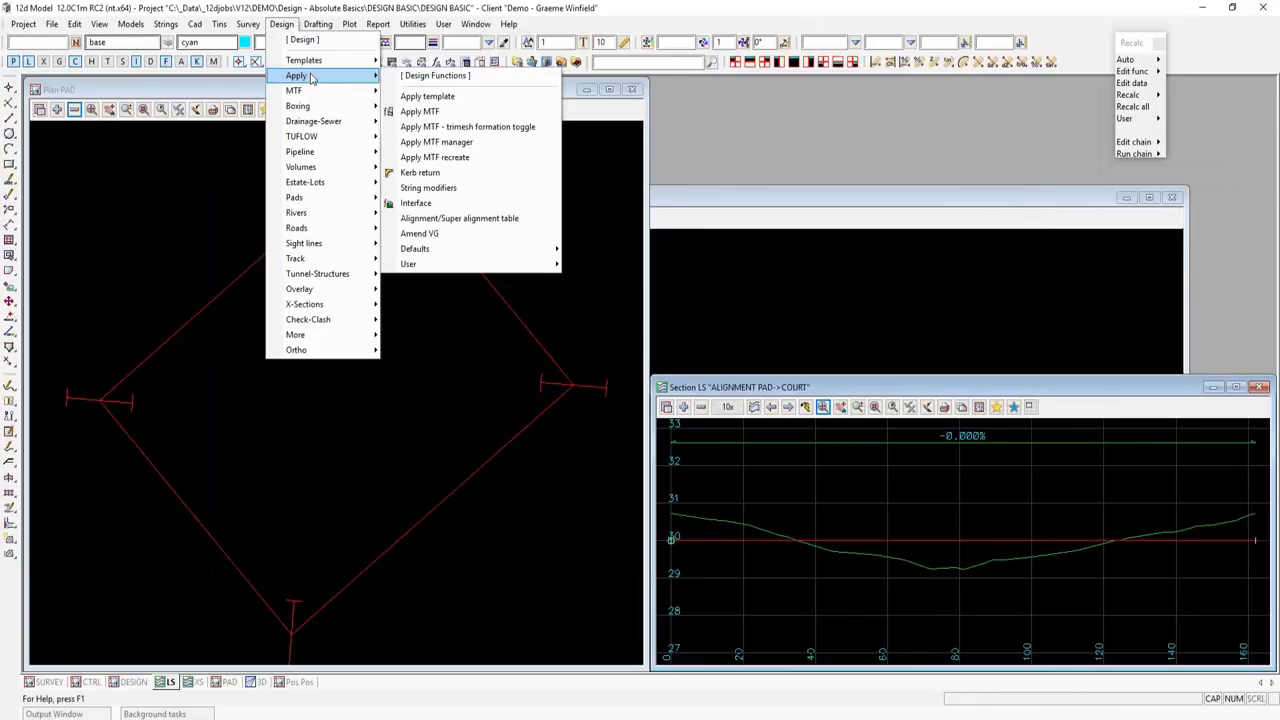
{"action": "left_click", "coordinate": [474, 204]}
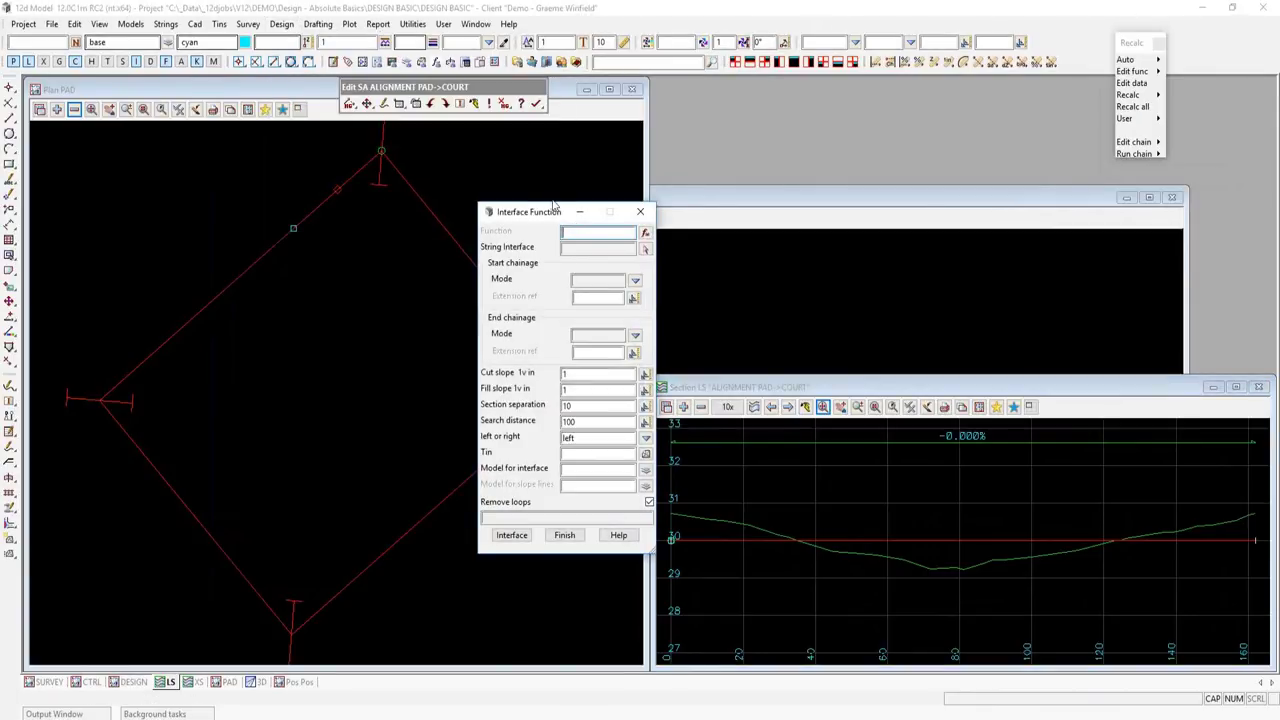
{"action": "left_click_drag", "start_coordinate": [553, 204], "coordinate": [733, 82]}
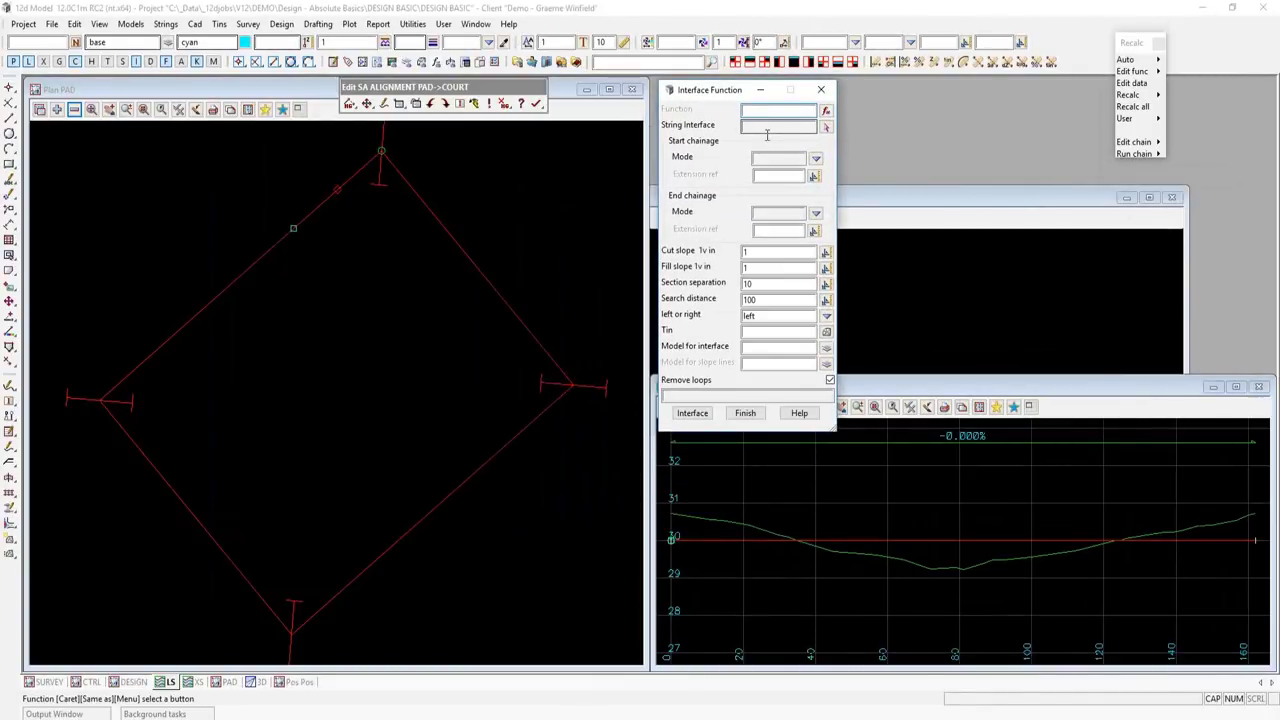
{"action": "type", "text": "PAD"}
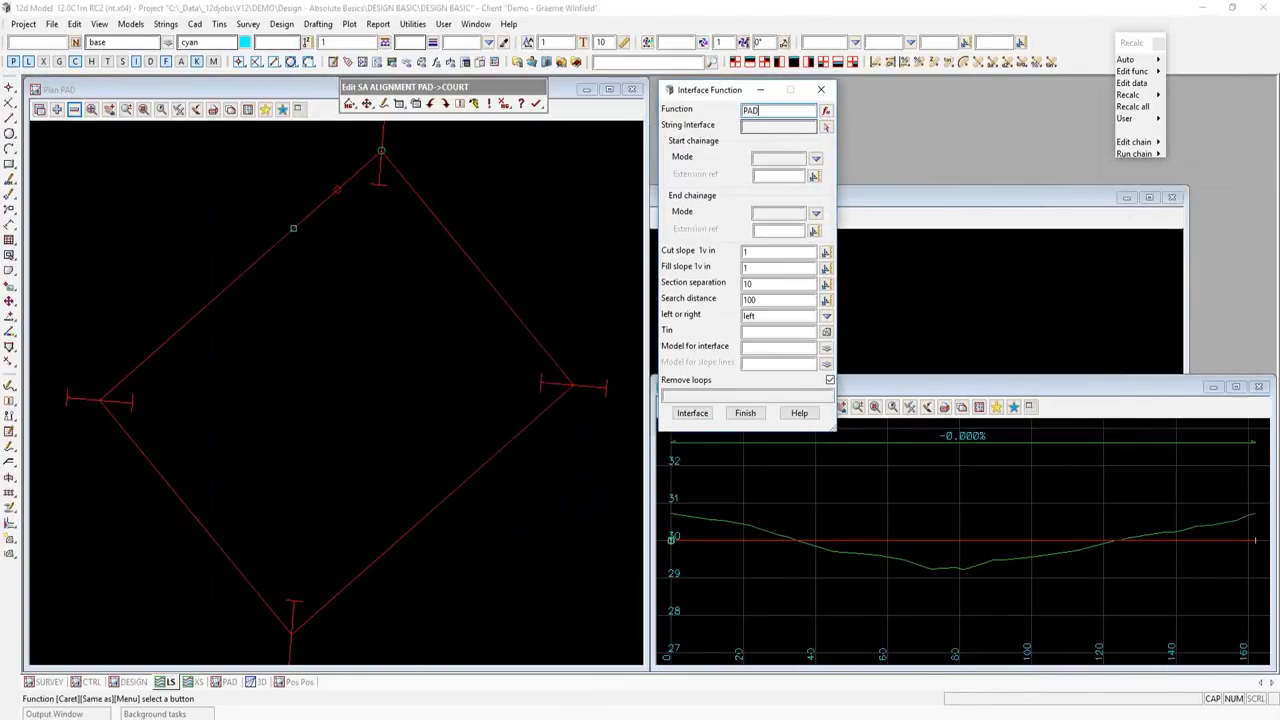
{"action": "left_click", "coordinate": [826, 127]}
{"action": "left_click", "coordinate": [465, 262]}
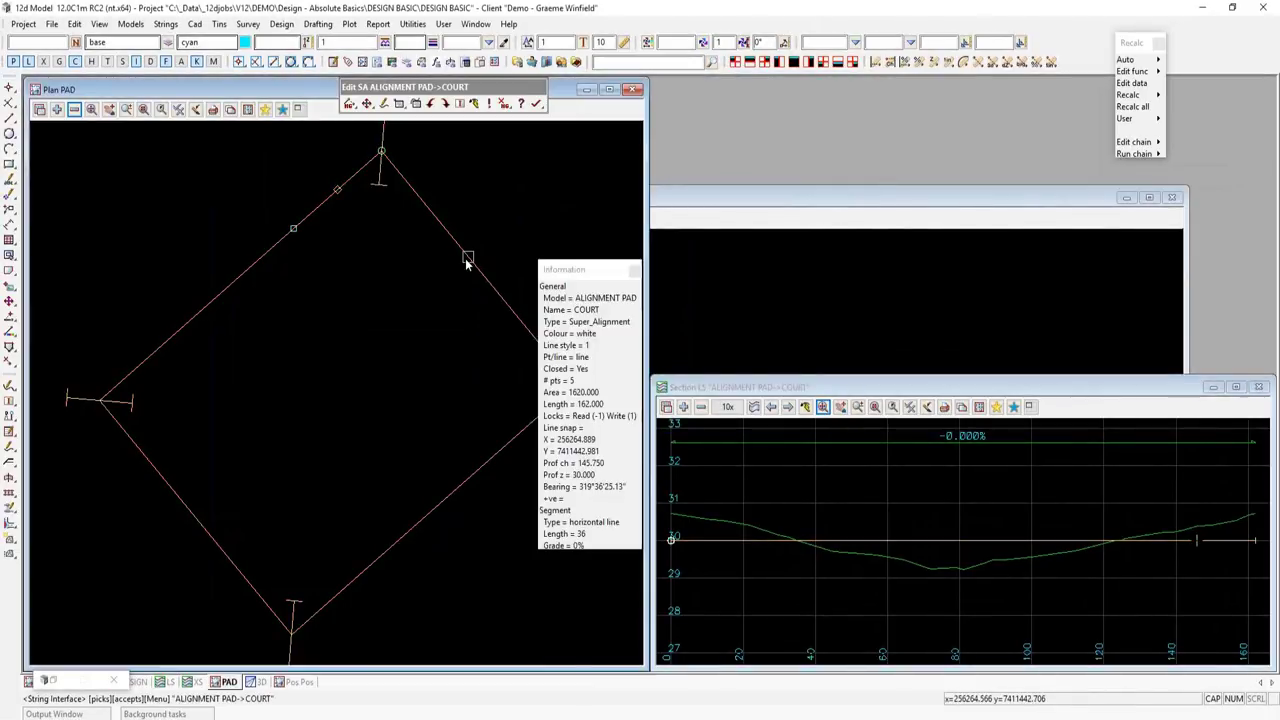
{"action": "middle_click", "coordinate": [465, 258]}
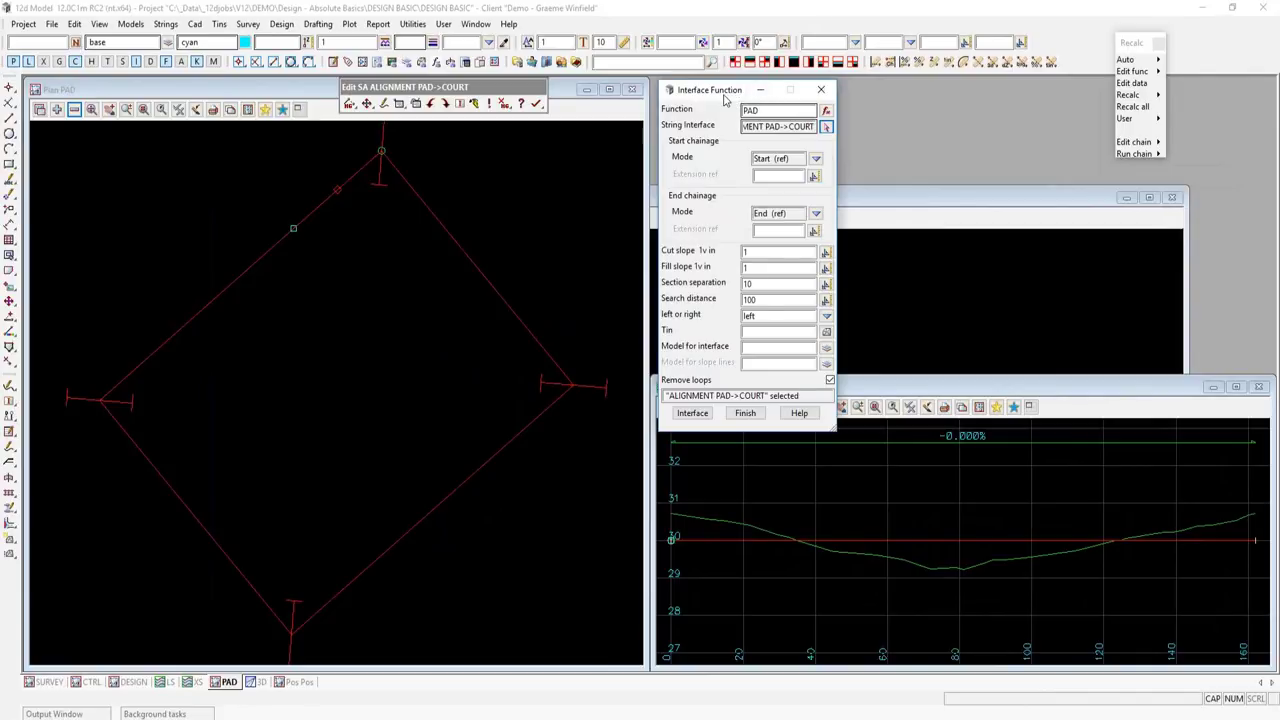
{"action": "left_click_drag", "start_coordinate": [726, 100], "coordinate": [725, 95]}
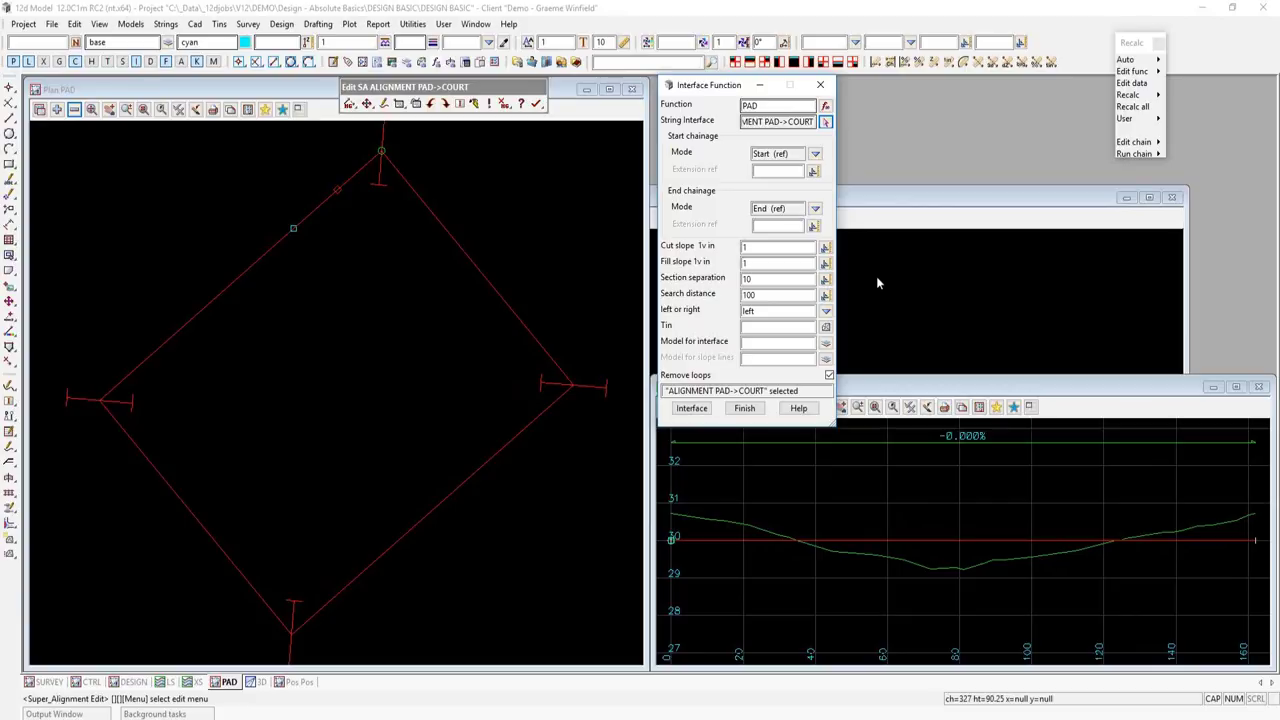
- Find the super alignment Reverse tool and reverse the direction of the COURT alignment
{"action": "left_click", "coordinate": [616, 62]}
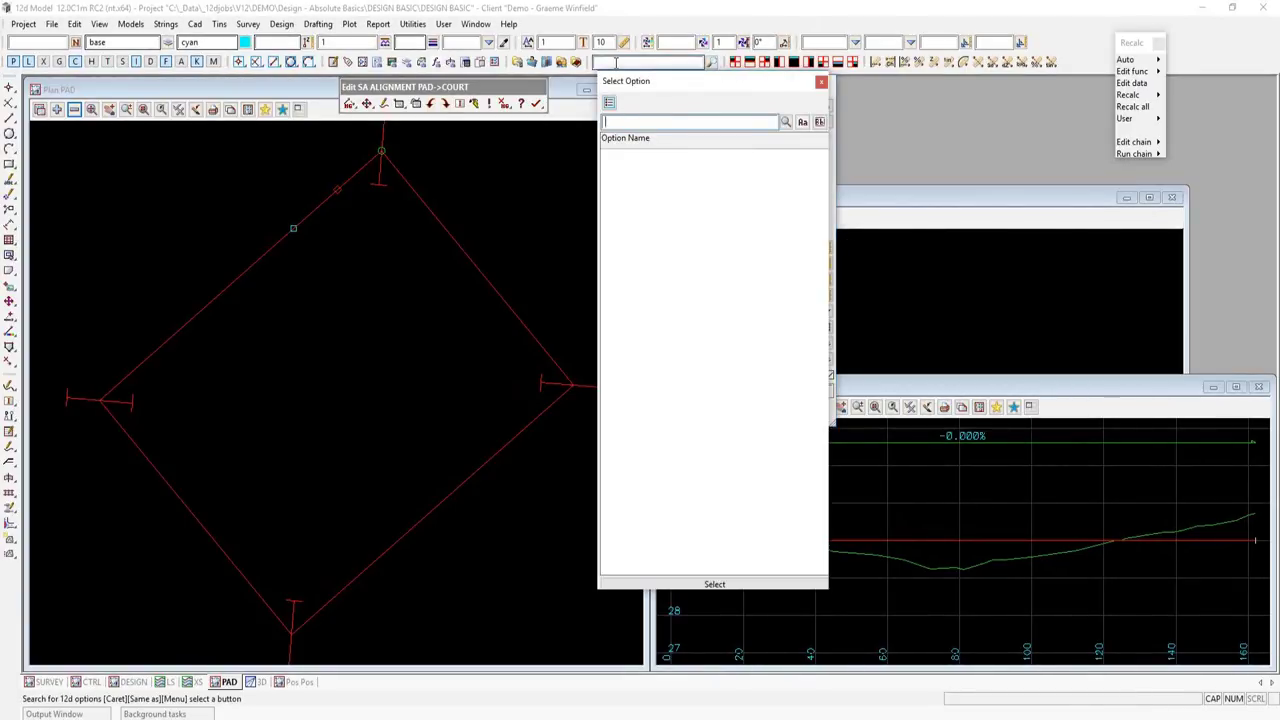
{"action": "type", "text": "REVERSE"}
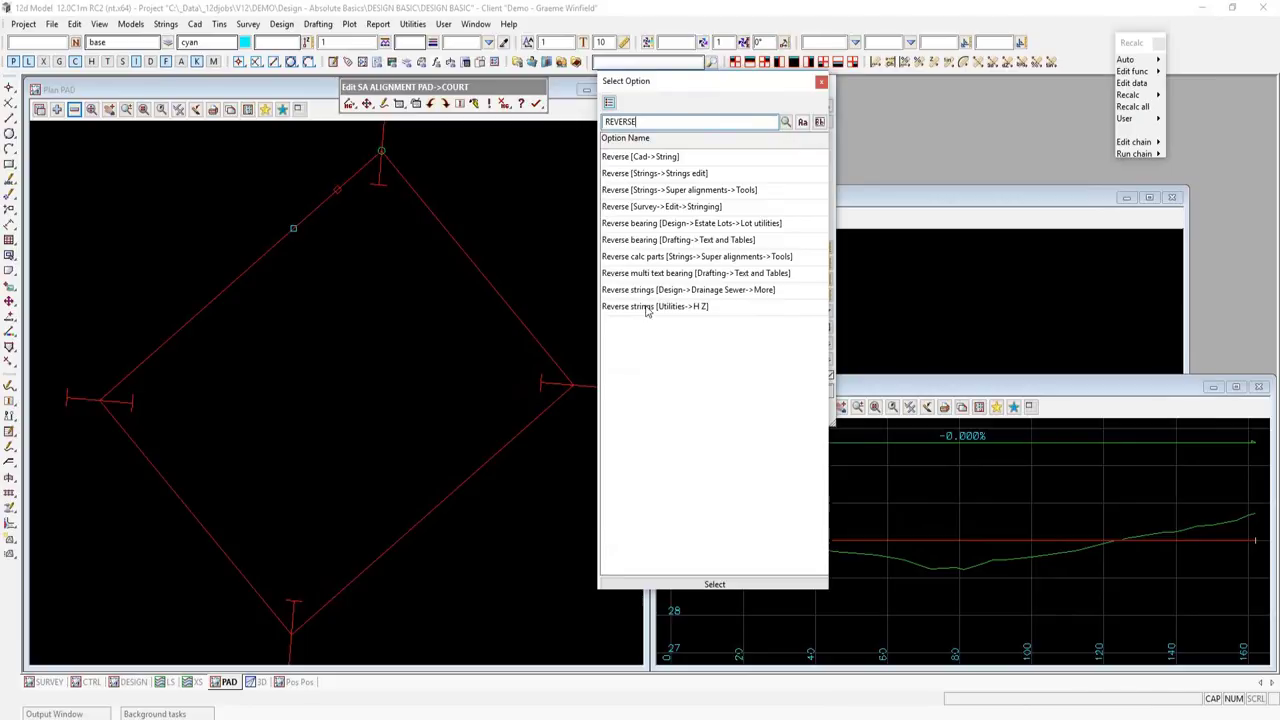
{"action": "double_click", "coordinate": [668, 190]}
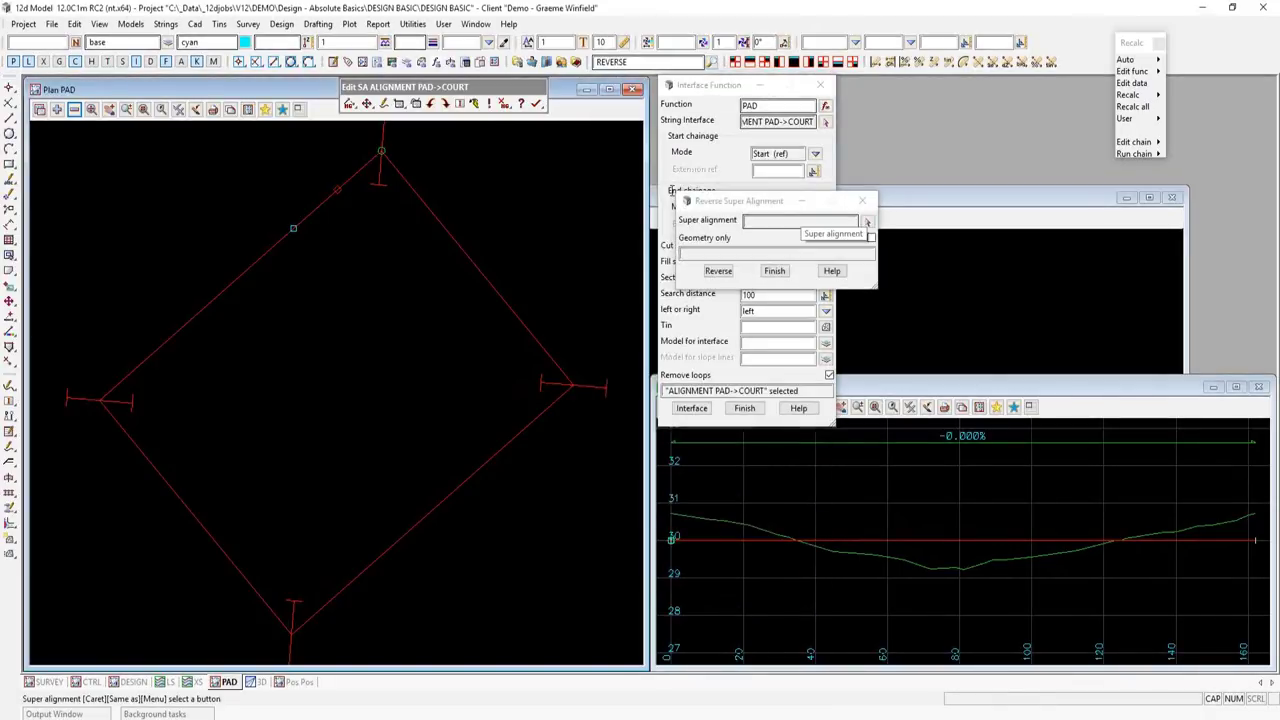
{"action": "left_click", "coordinate": [867, 222]}
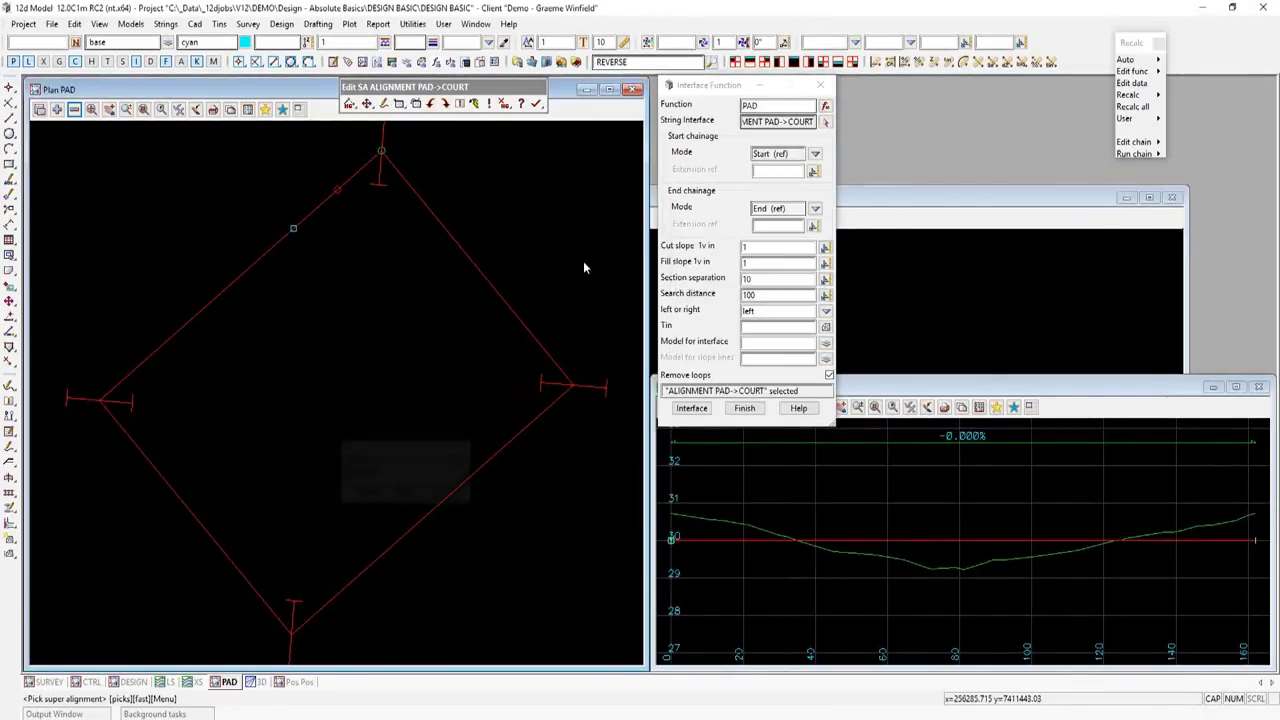
{"action": "middle_click", "coordinate": [480, 270]}
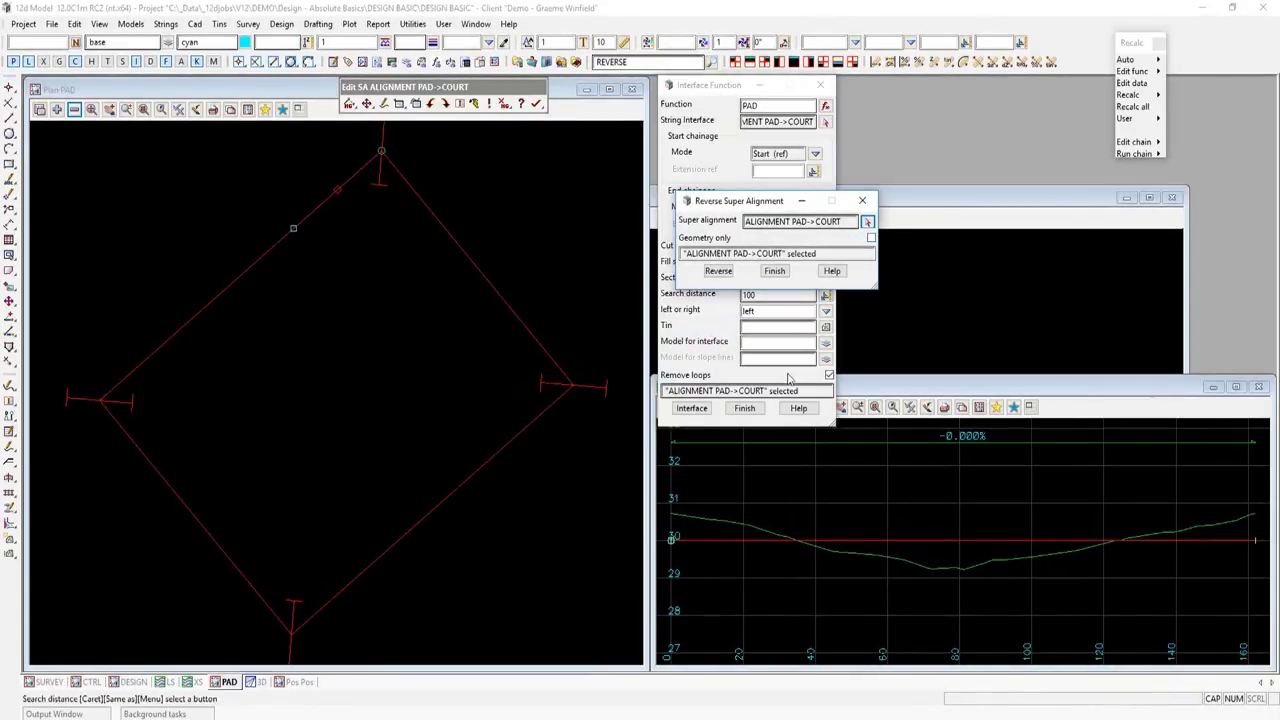
{"action": "left_click", "coordinate": [719, 271]}
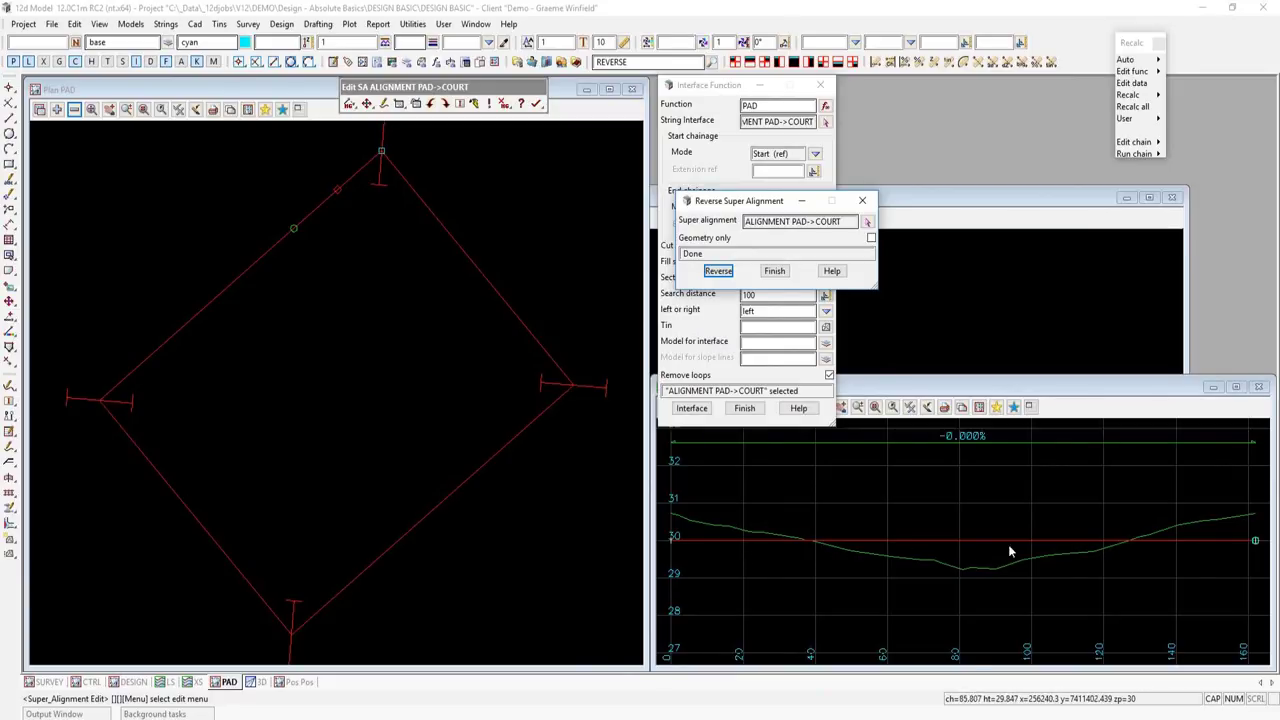
{"action": "left_click", "coordinate": [774, 272]}
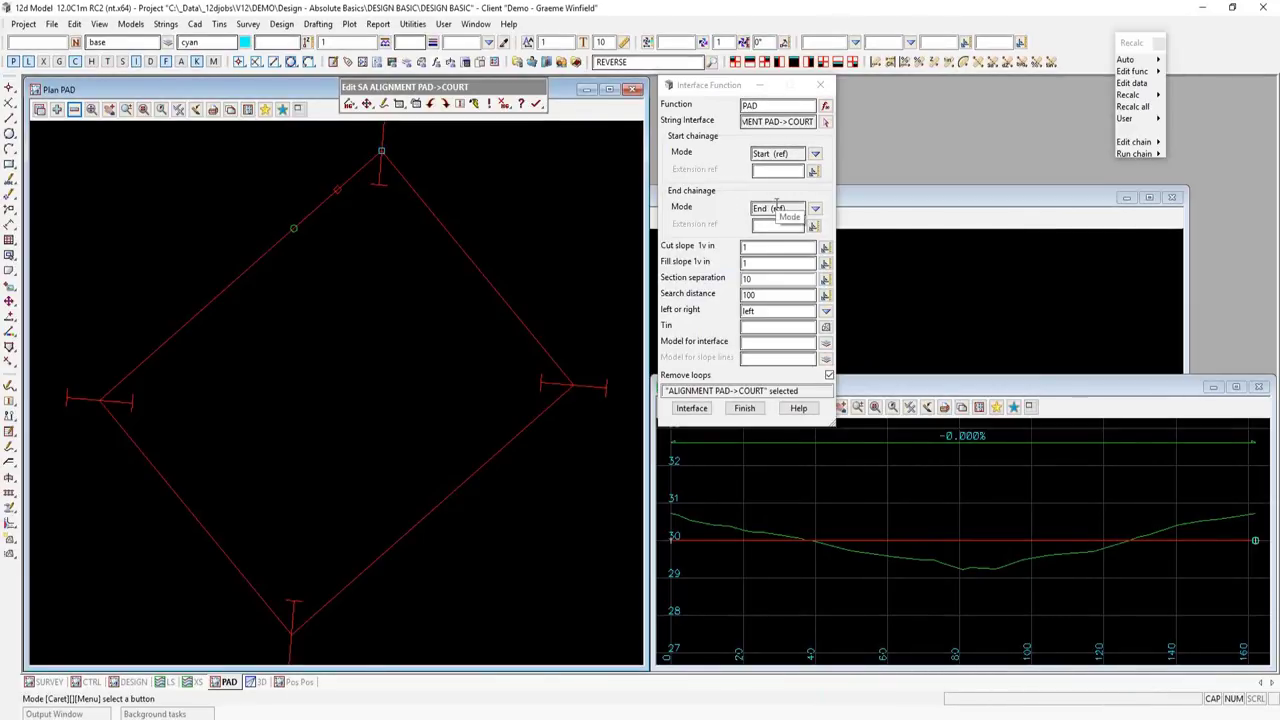
- Set the PAD interface function's section separation to 1 and its tin to SURVEY
{"action": "left_click", "coordinate": [767, 277]}
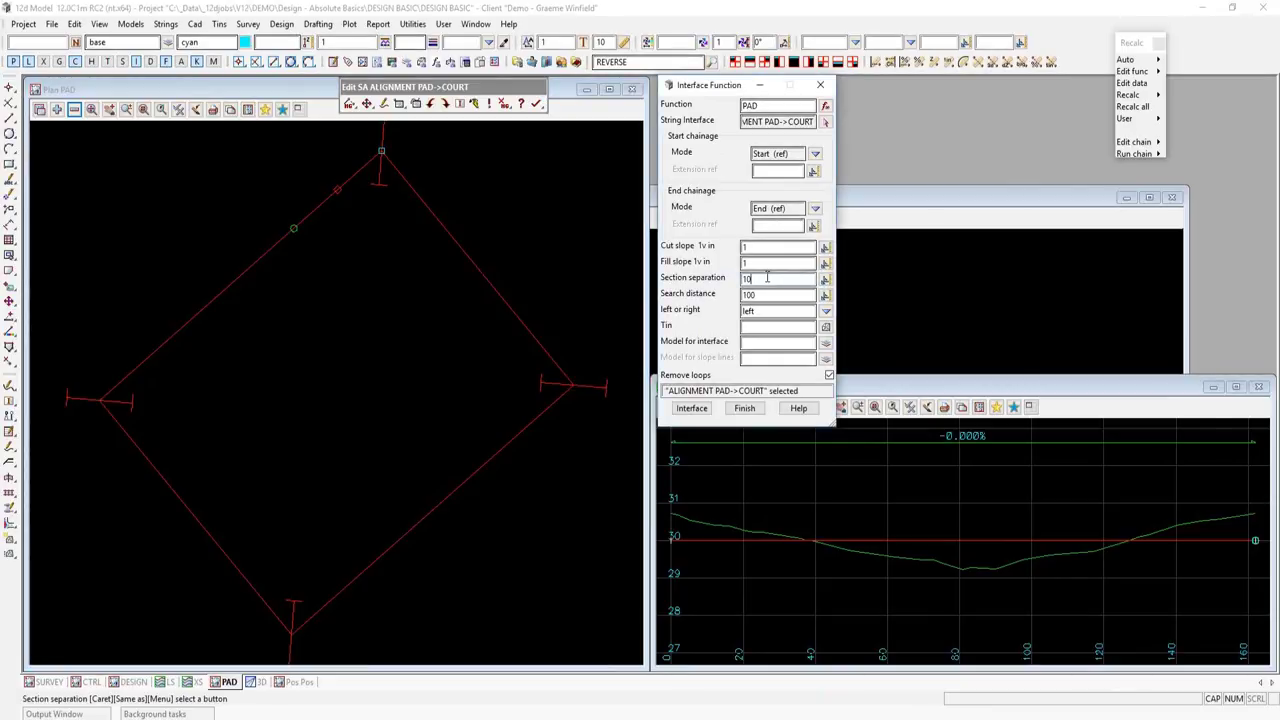
{"action": "type", "text": "1"}
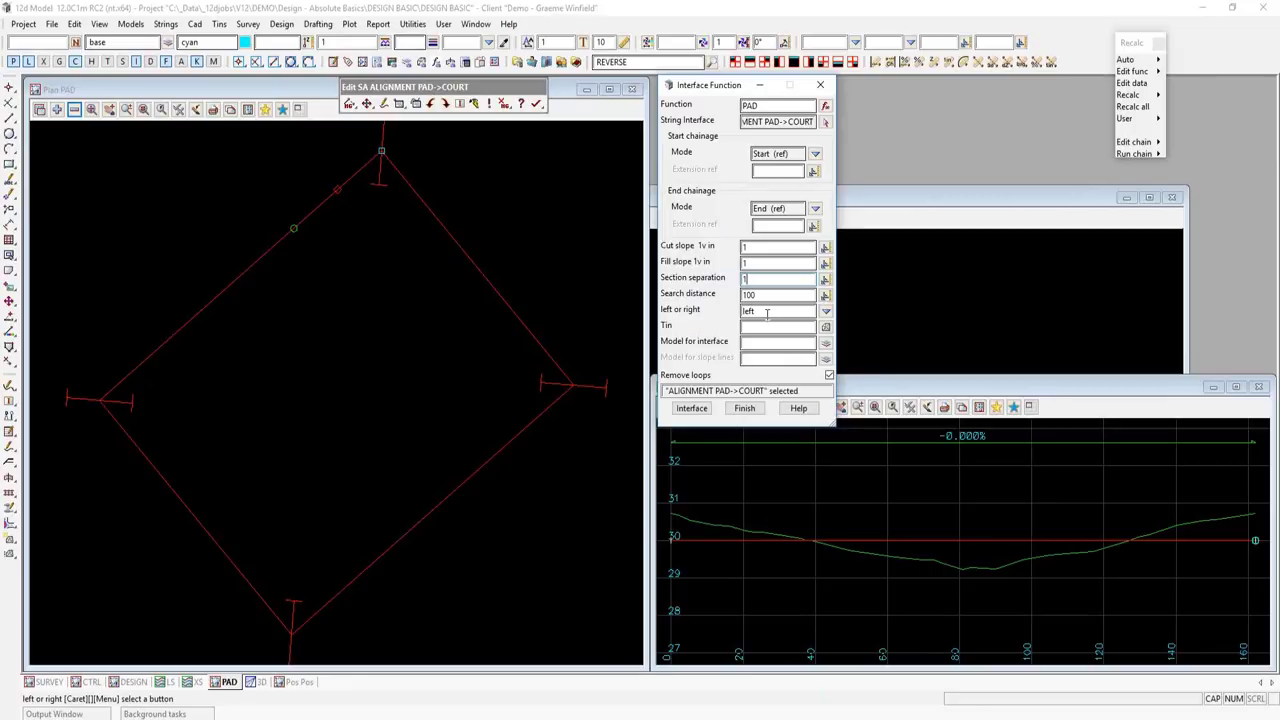
{"action": "left_click", "coordinate": [825, 330]}
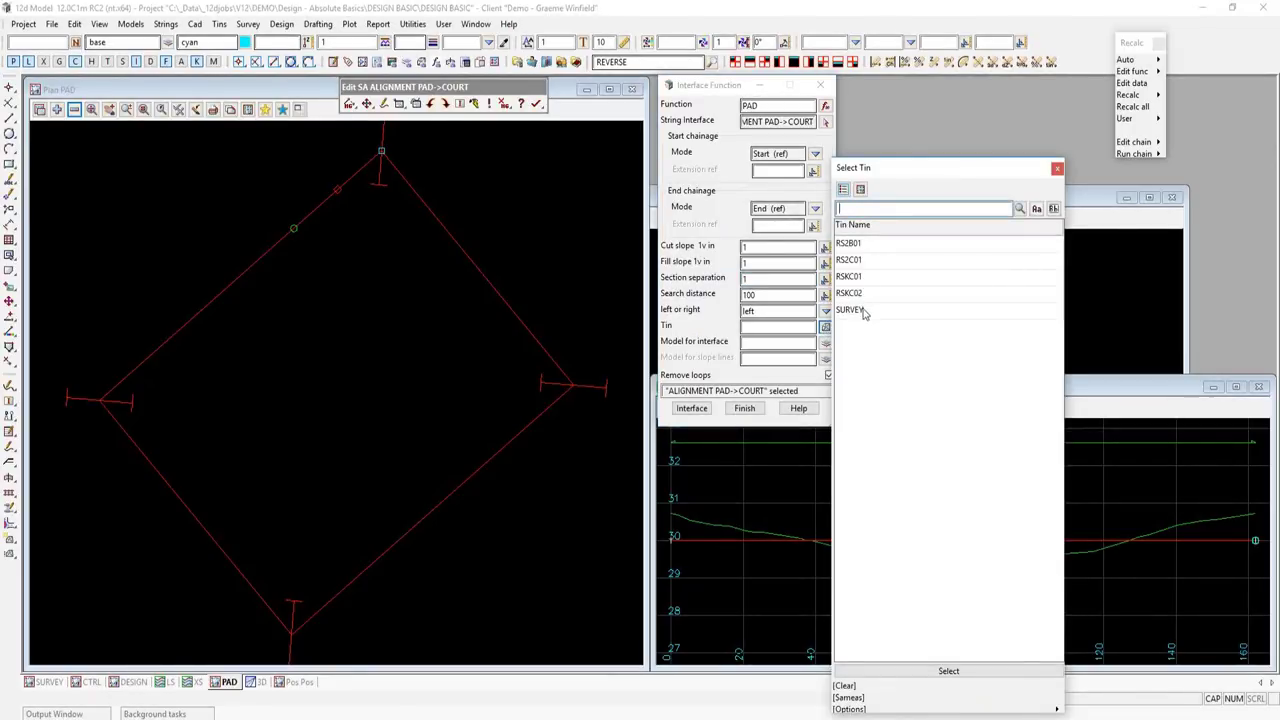
{"action": "left_click", "coordinate": [865, 312]}
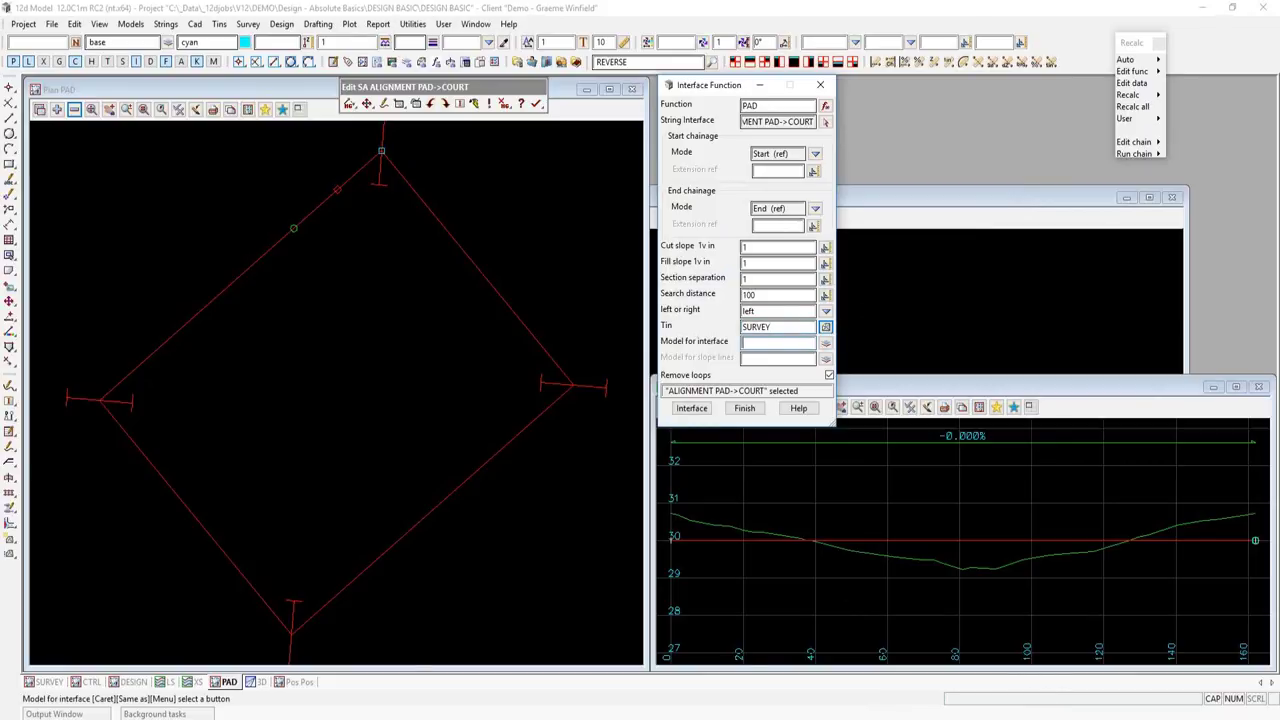
- Set the interface model to DESIGN PAD and the slope-line model to CROSS SECTION PAD, and run the interface
{"action": "type", "text": "DESIGN PAD"}
{"action": "key", "text": "Return"}
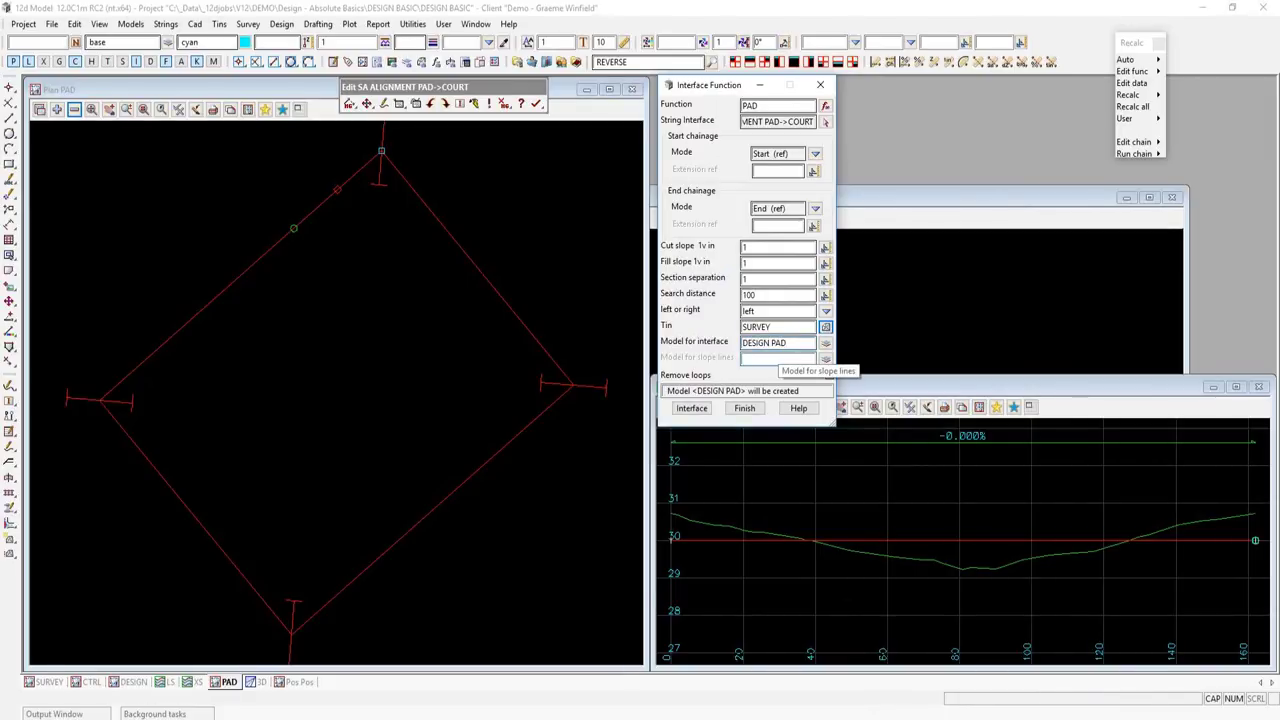
{"action": "type", "text": "CRO"}
{"action": "type", "text": "AD"}
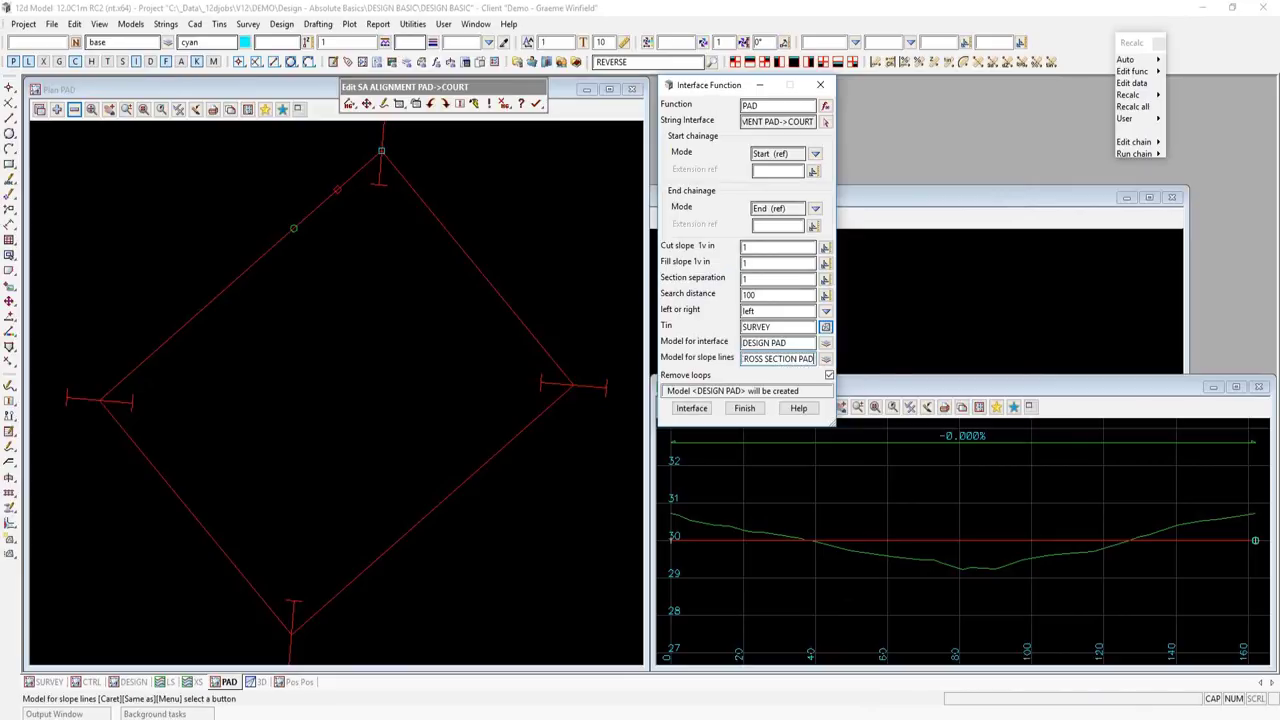
{"action": "left_click", "coordinate": [692, 408]}
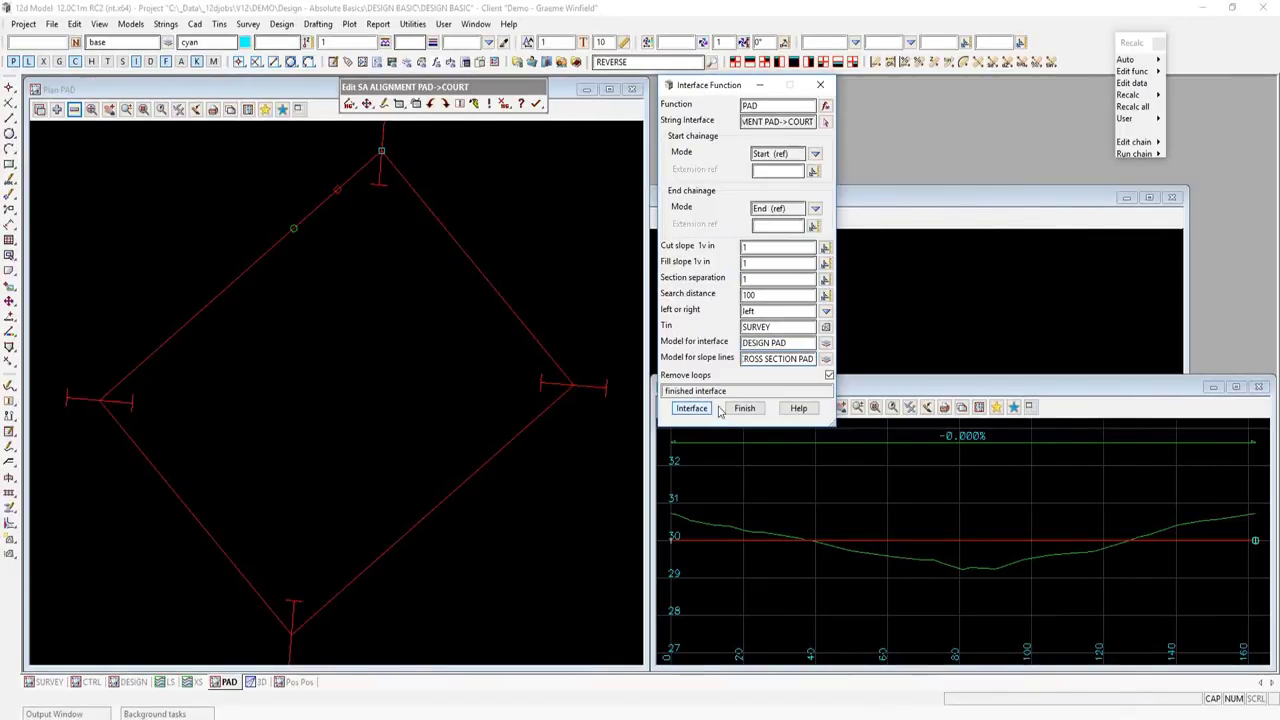
{"action": "left_click", "coordinate": [710, 411]}
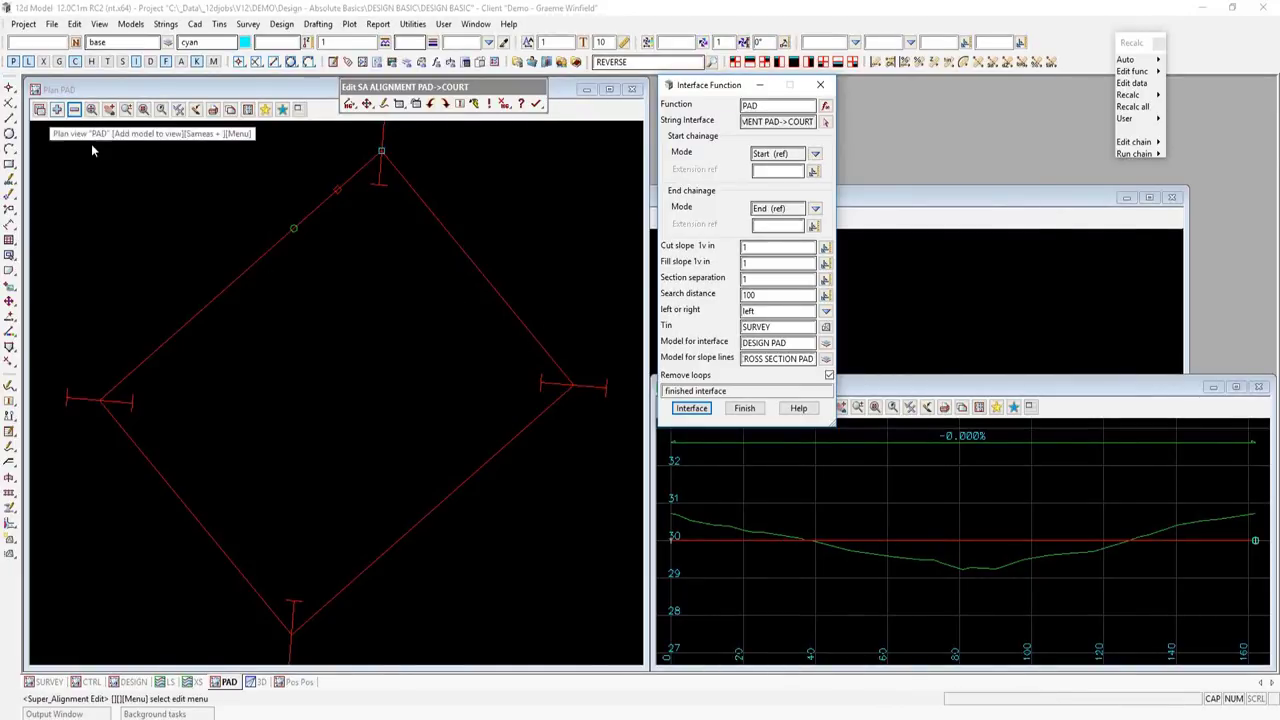
- Append the view name PAD to both the interface and slope-line model names, and rerun the interface
{"action": "left_click", "coordinate": [810, 343]}
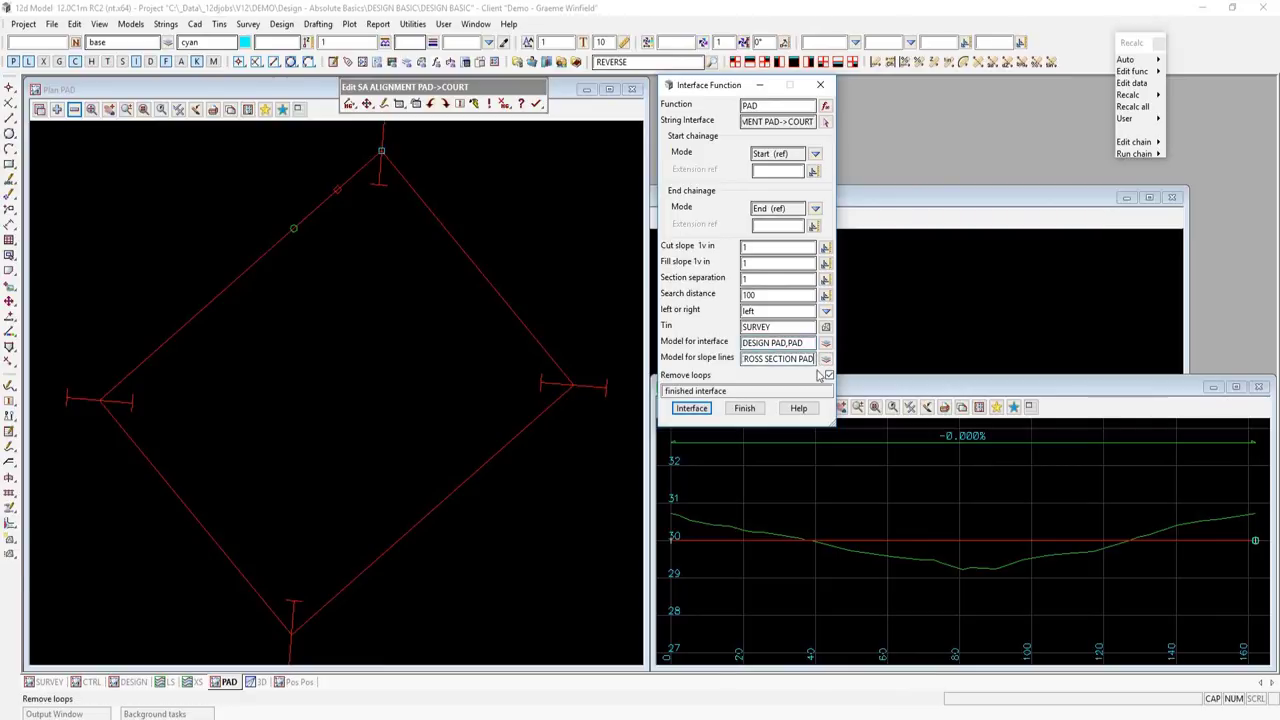
{"action": "type", "text": "PAD"}
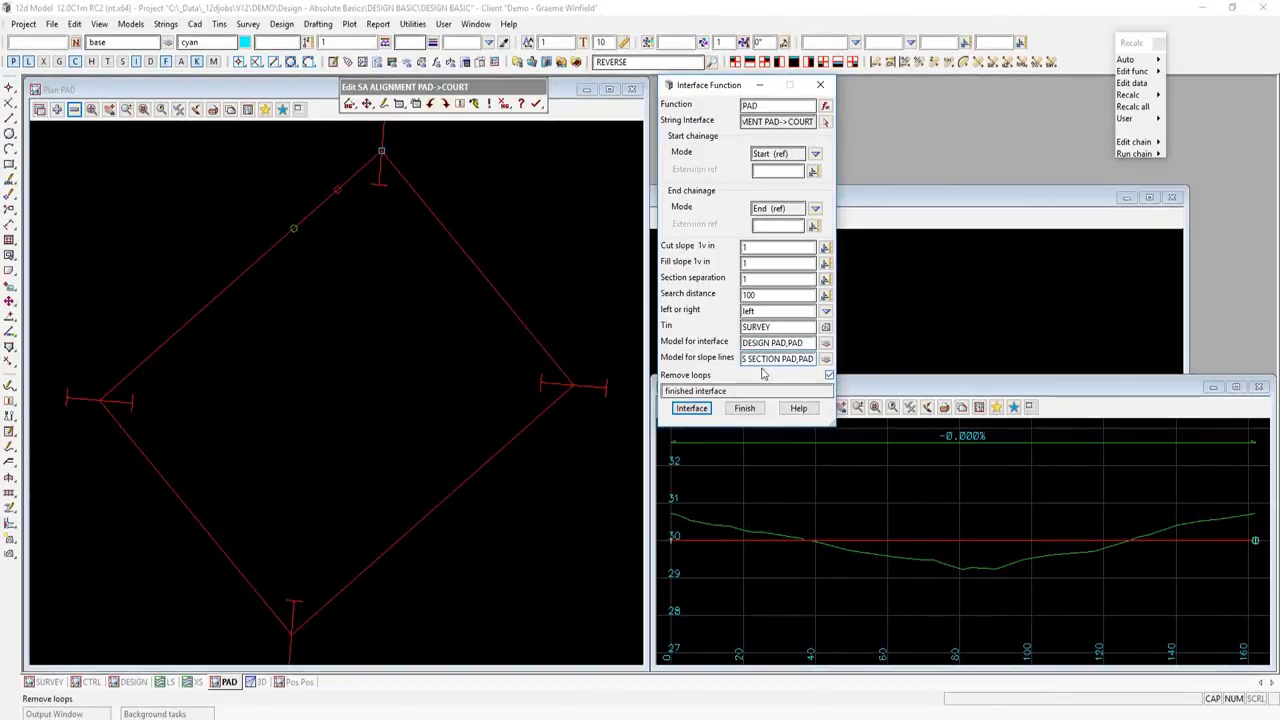
{"action": "left_click", "coordinate": [710, 410]}
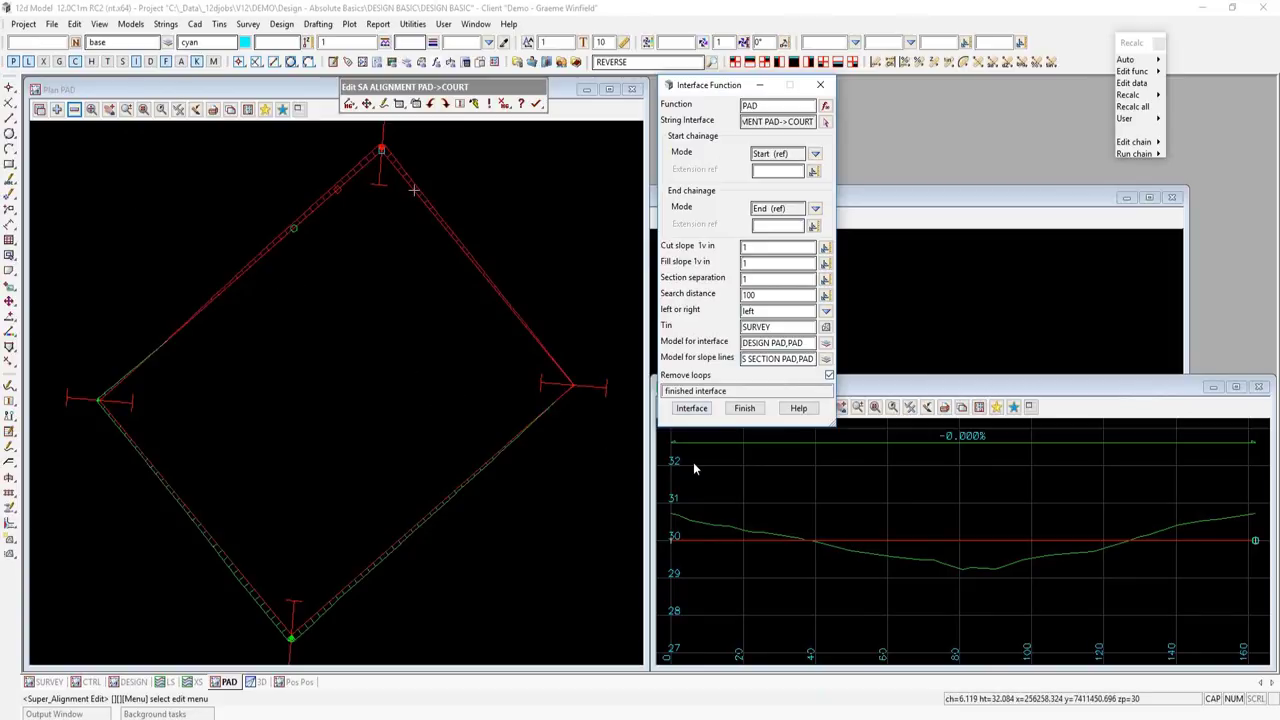
- Start triangulating a new tin named PAD, with tin PAD as both its model and retriangulate function name
{"action": "left_click", "coordinate": [745, 409]}
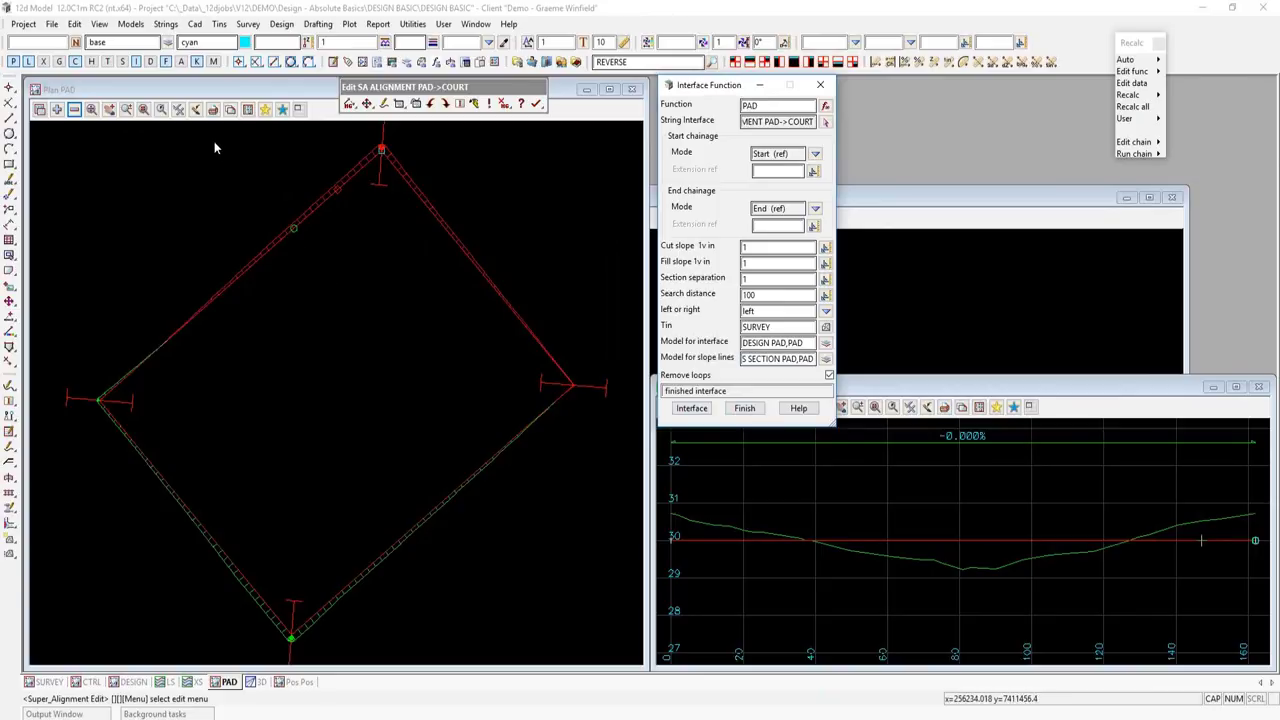
{"action": "left_click", "coordinate": [219, 24]}
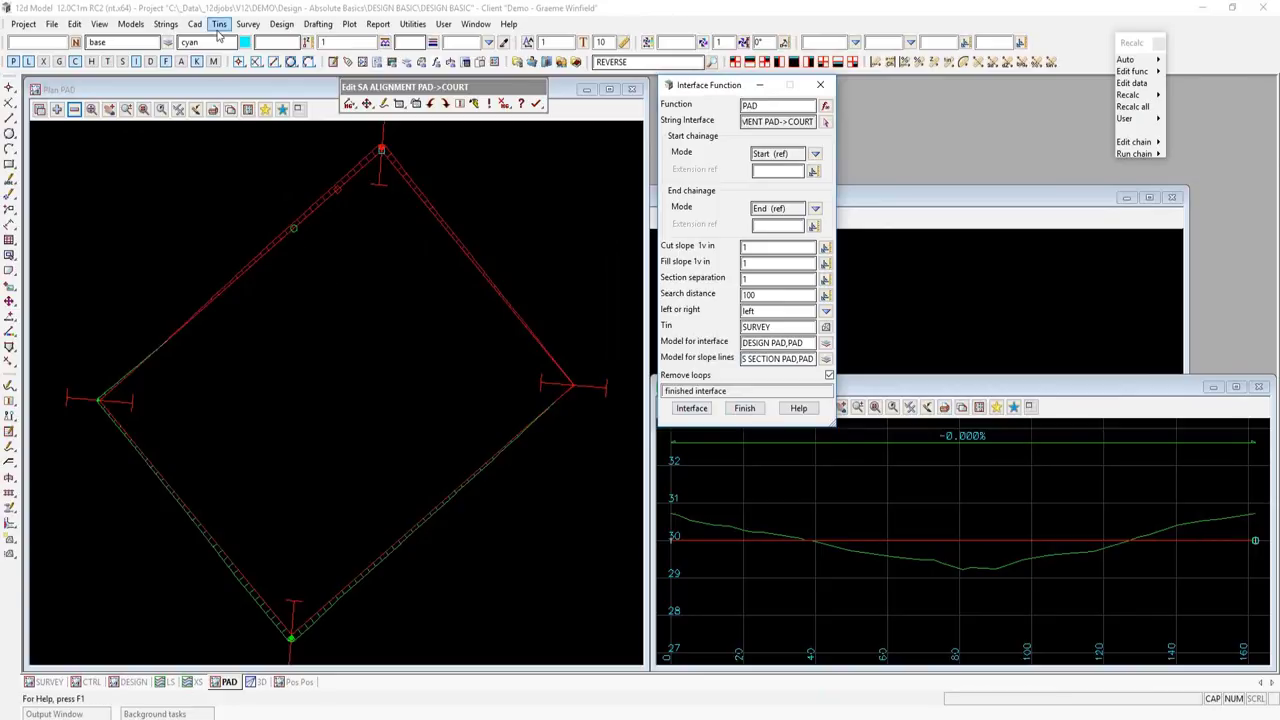
{"action": "mouse_move", "coordinate": [259, 137]}
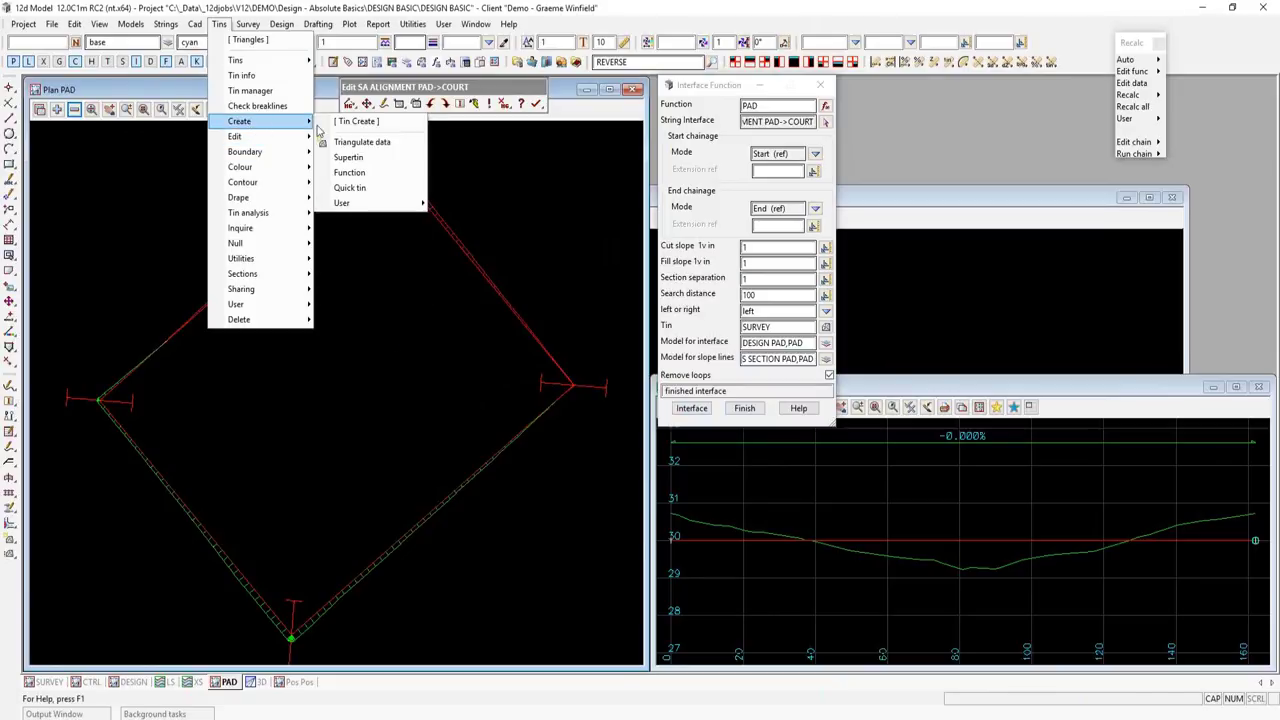
{"action": "left_click", "coordinate": [354, 137]}
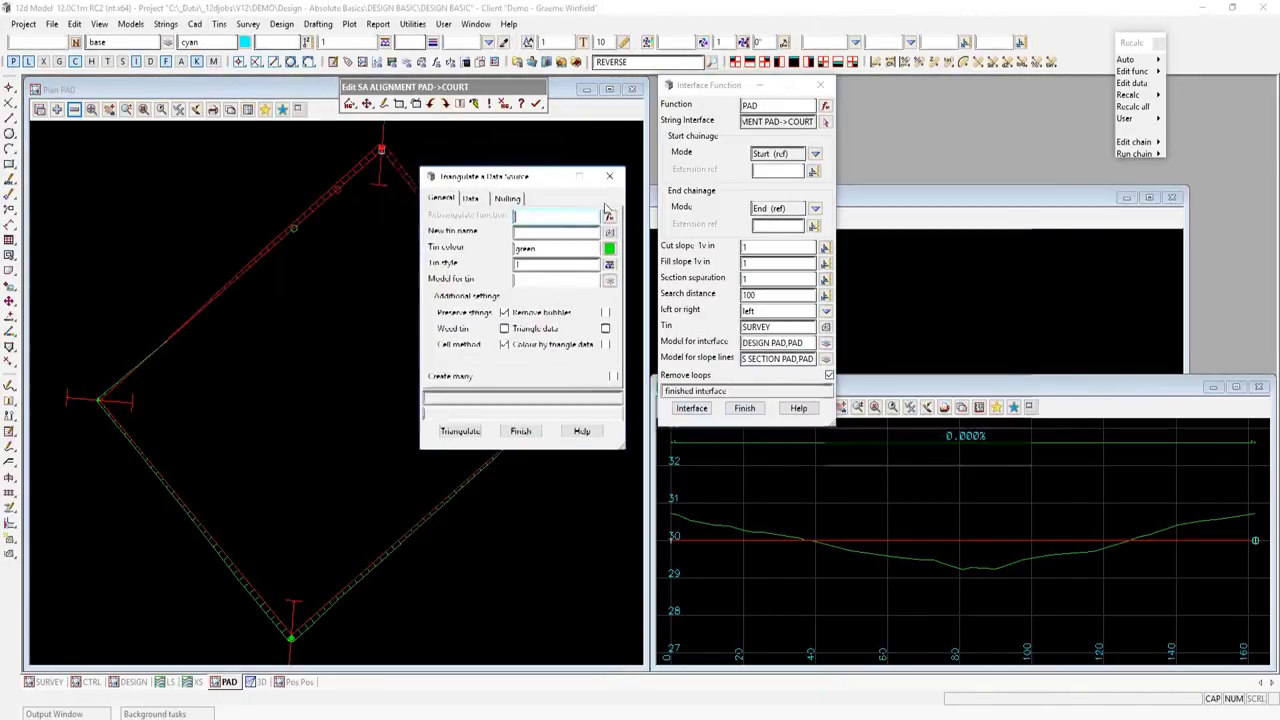
{"action": "left_click_drag", "start_coordinate": [450, 157], "coordinate": [922, 219]}
{"action": "left_click", "coordinate": [965, 273]}
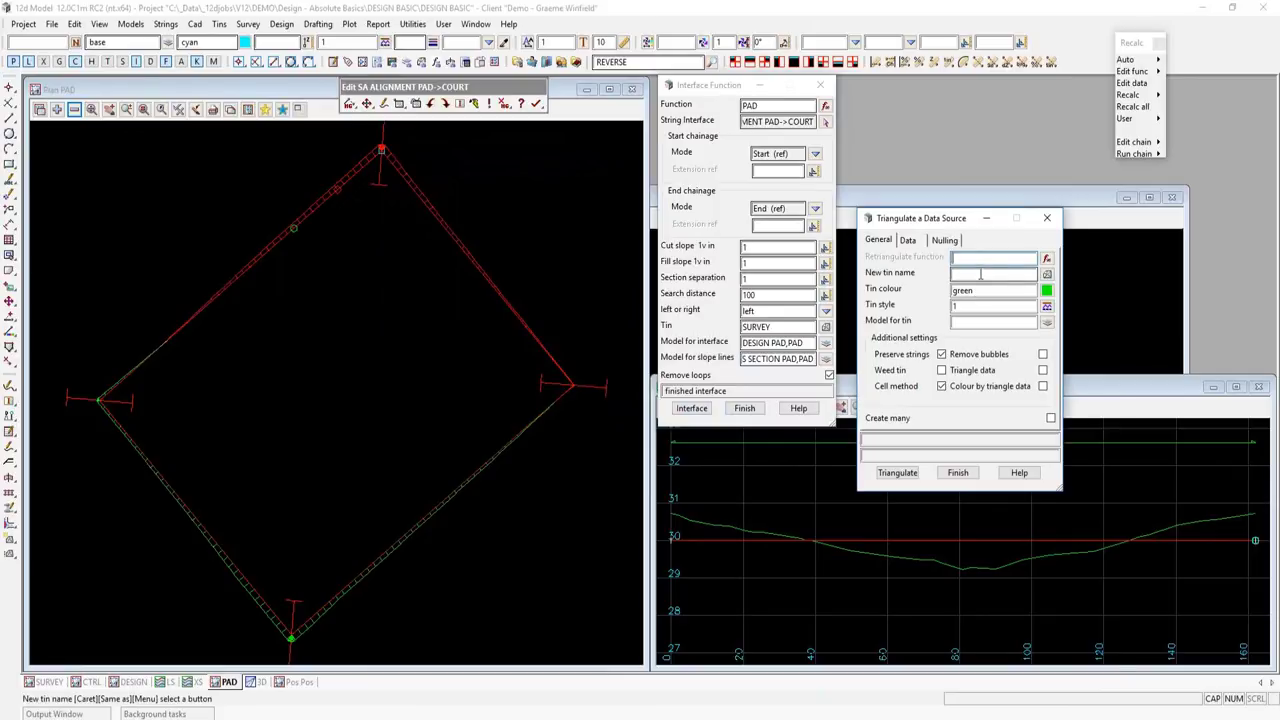
{"action": "type", "text": "PAD"}
{"action": "key", "text": "Return"}
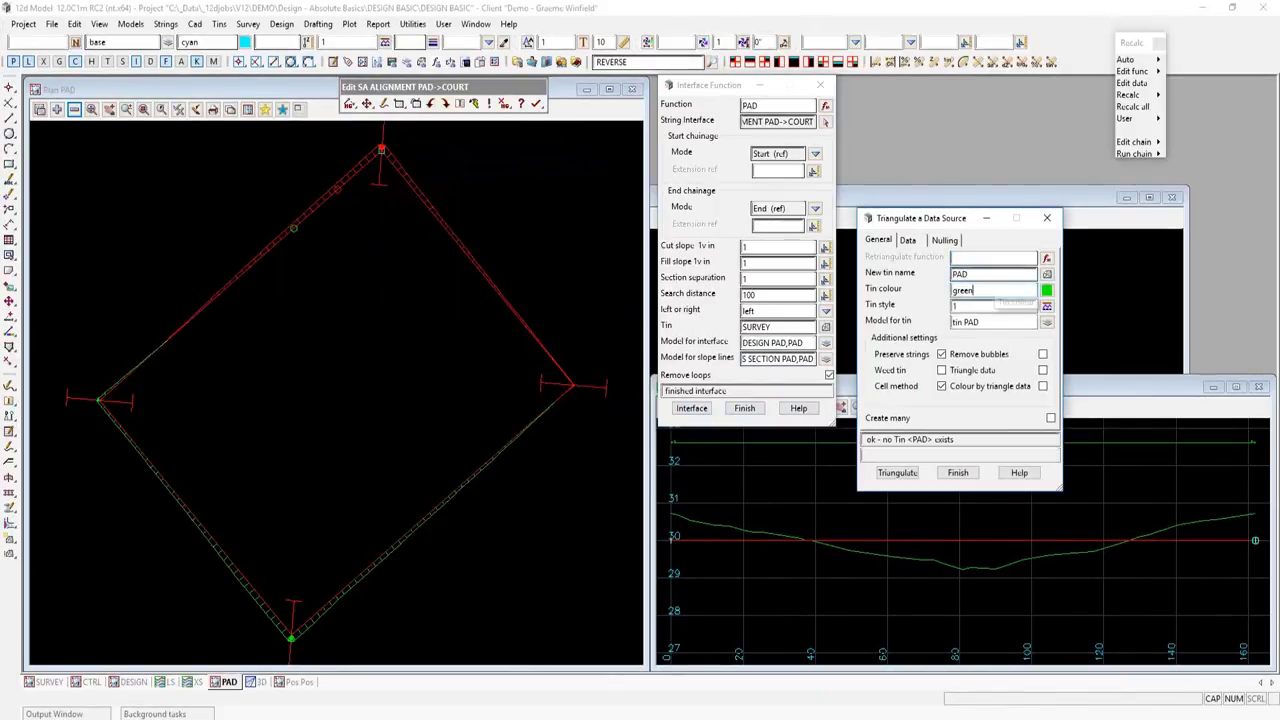
{"action": "left_click", "coordinate": [994, 322]}
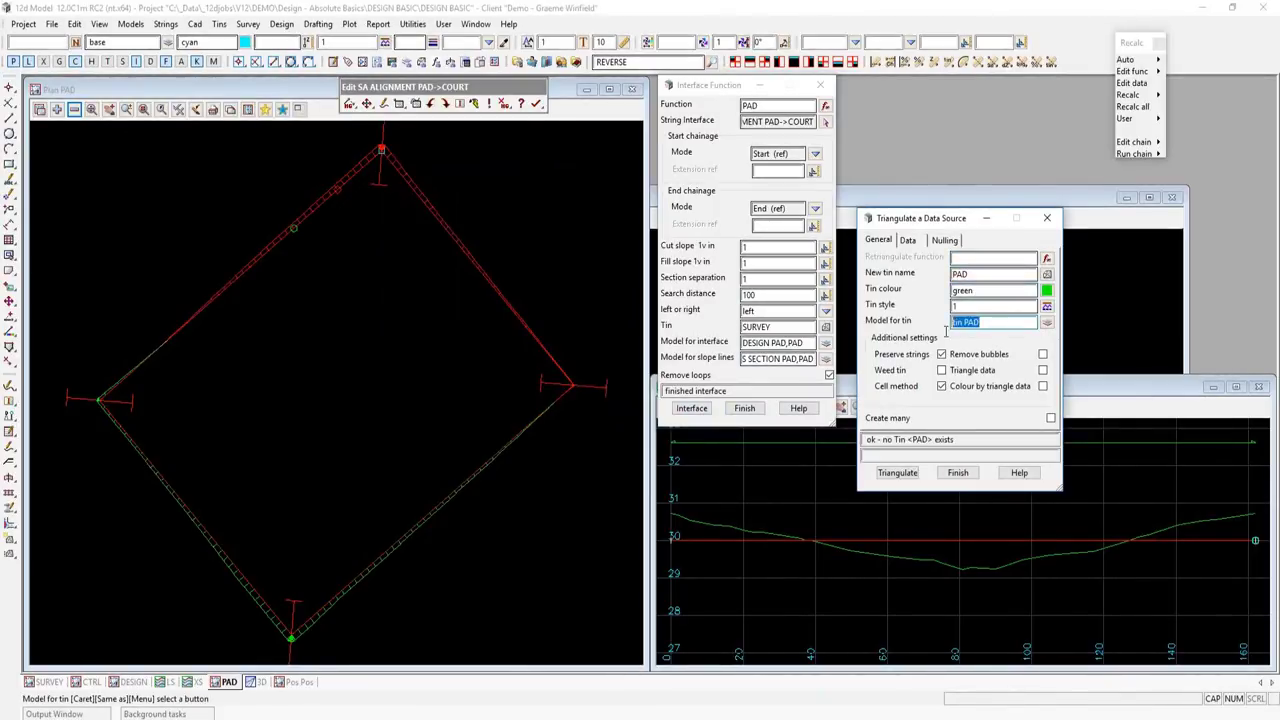
{"action": "key", "text": "Return"}
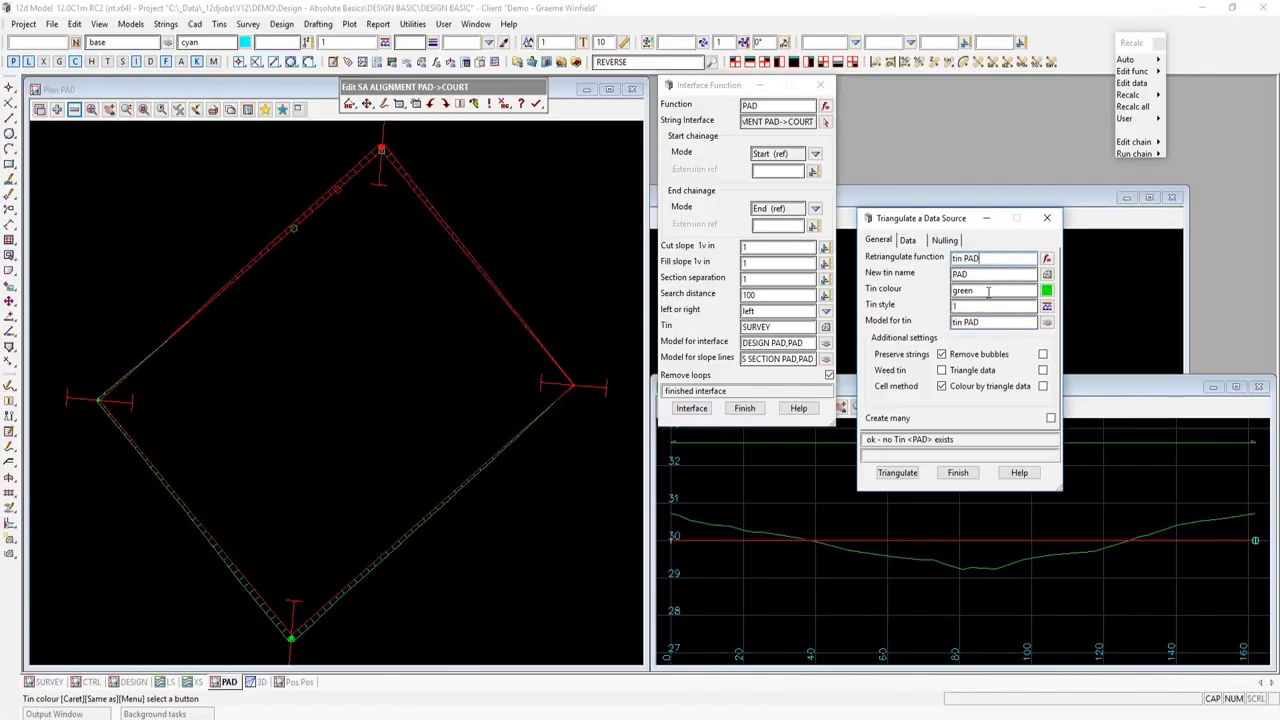
- Set the tin colour to vis dirt3, enable Weed tin and disable Cell method
{"action": "left_click", "coordinate": [952, 290]}
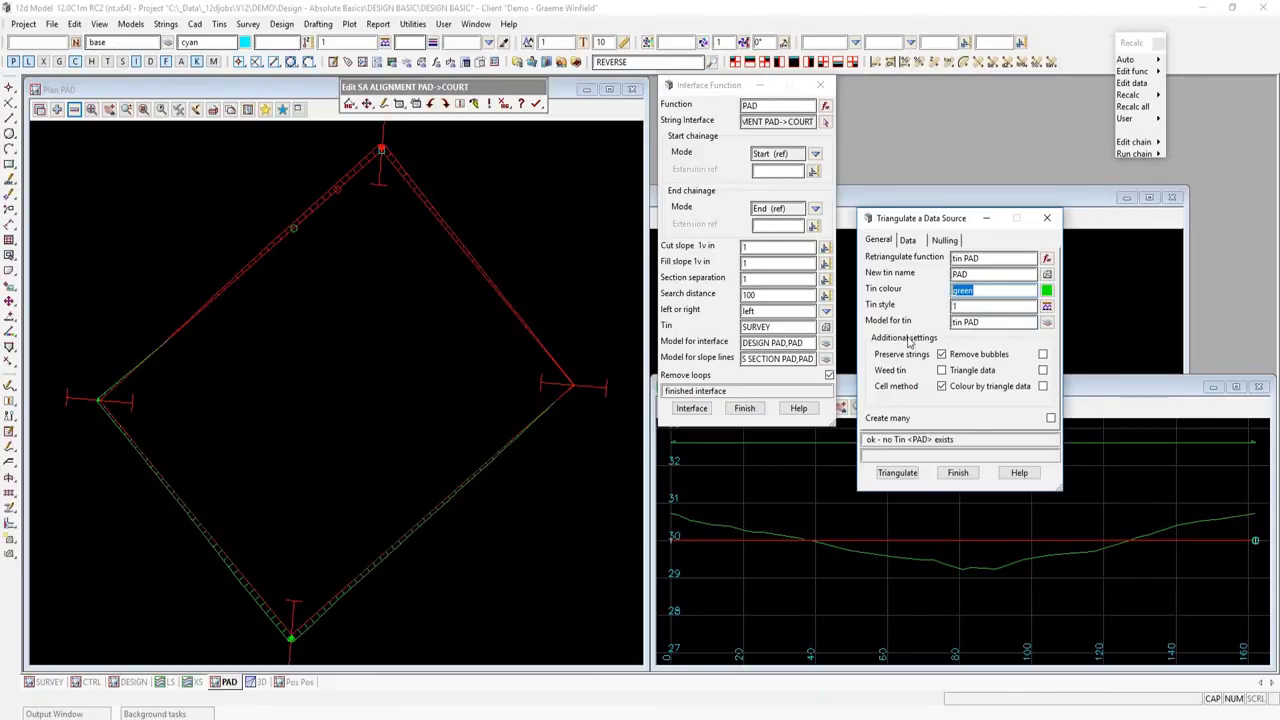
{"action": "type", "text": "vis dirt"}
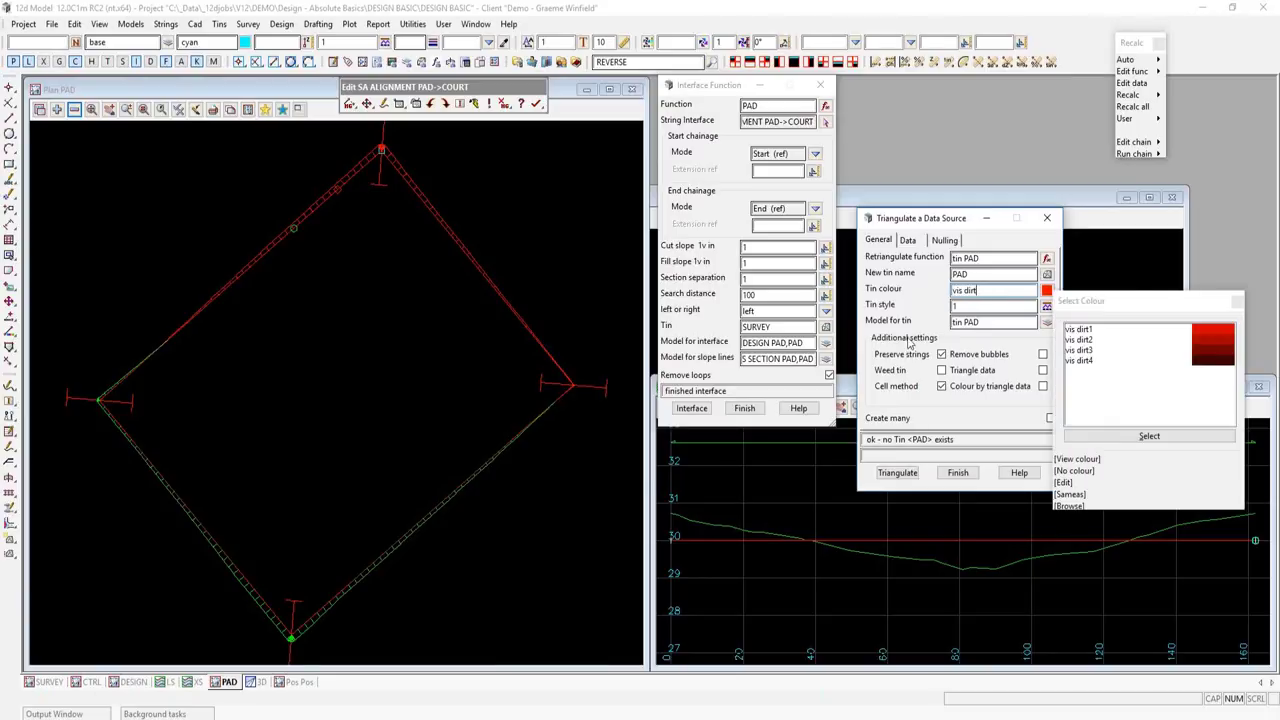
{"action": "double_click", "coordinate": [1094, 352]}
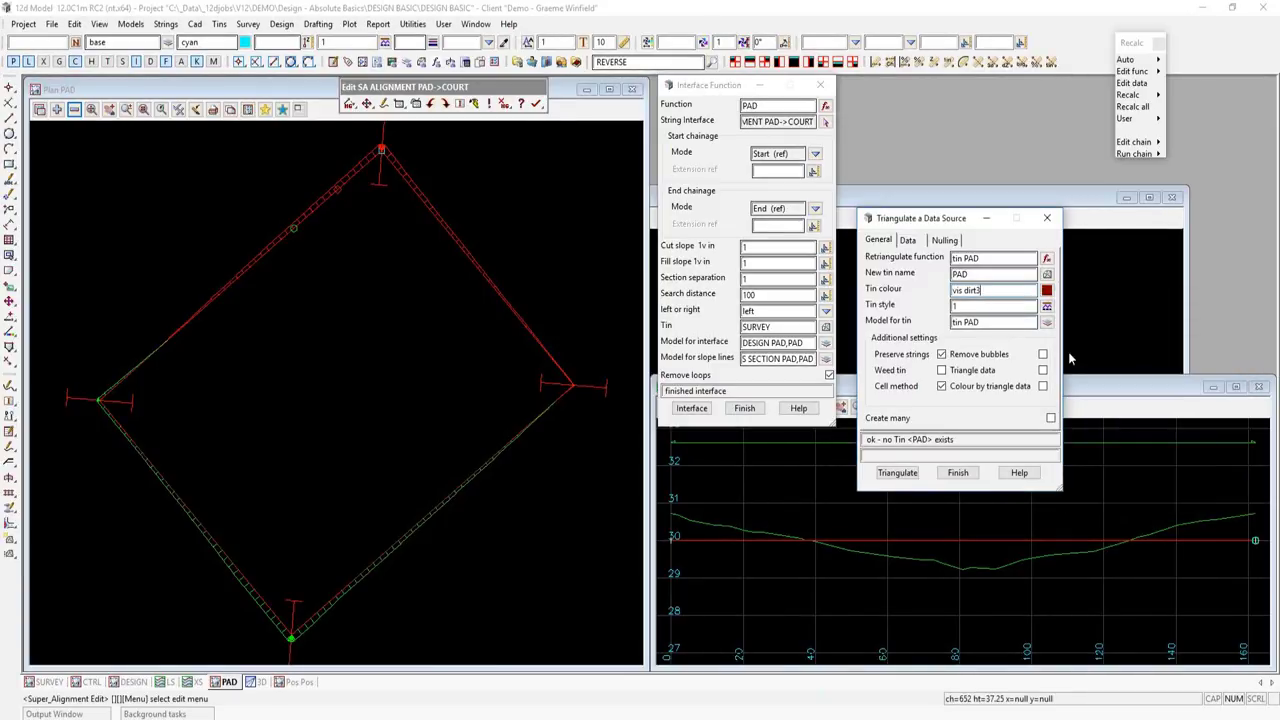
{"action": "left_click", "coordinate": [942, 370]}
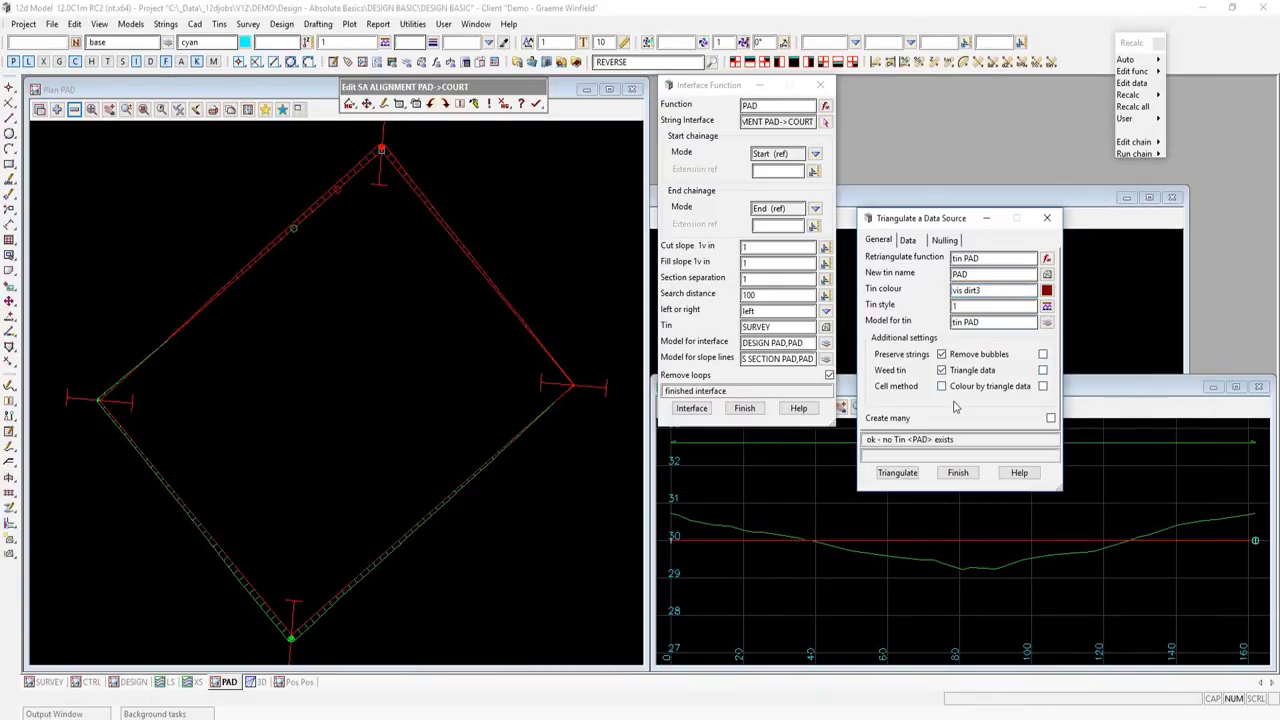
- Use the PAD view as the data to triangulate, apply nulling with length 1, and triangulate the tin
{"action": "left_click", "coordinate": [909, 242]}
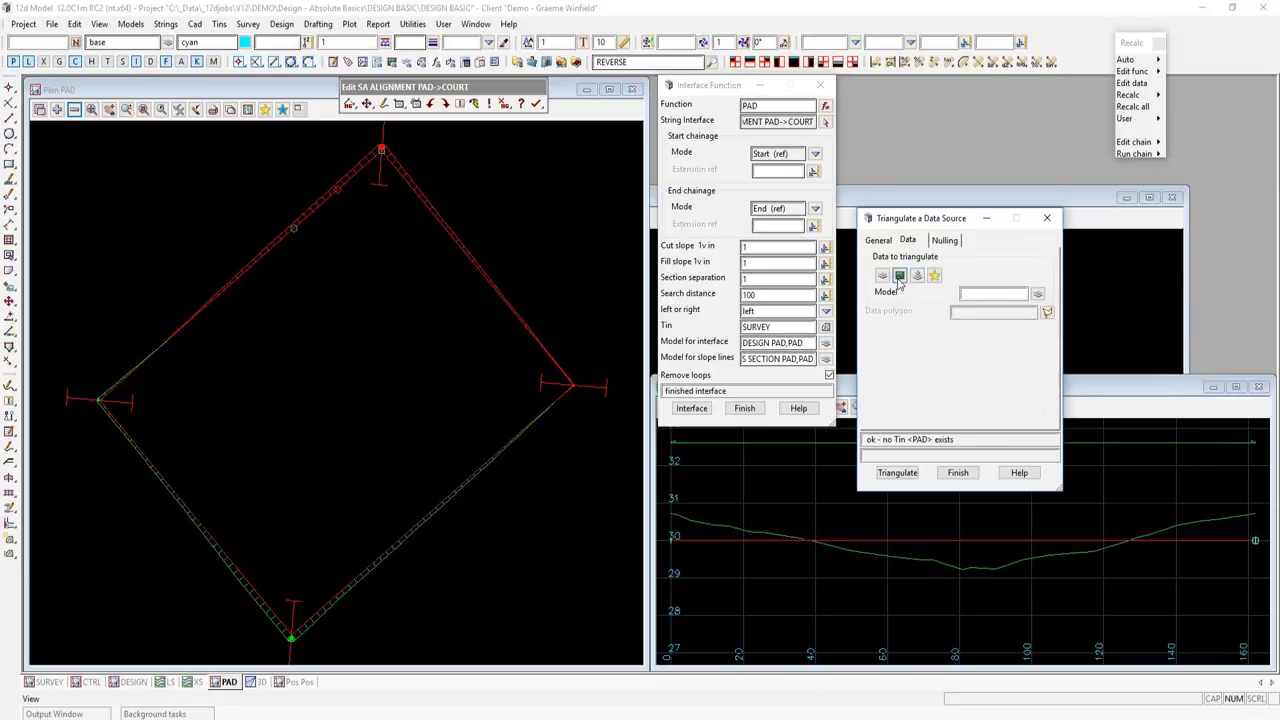
{"action": "left_click", "coordinate": [900, 275]}
{"action": "left_click", "coordinate": [1036, 294]}
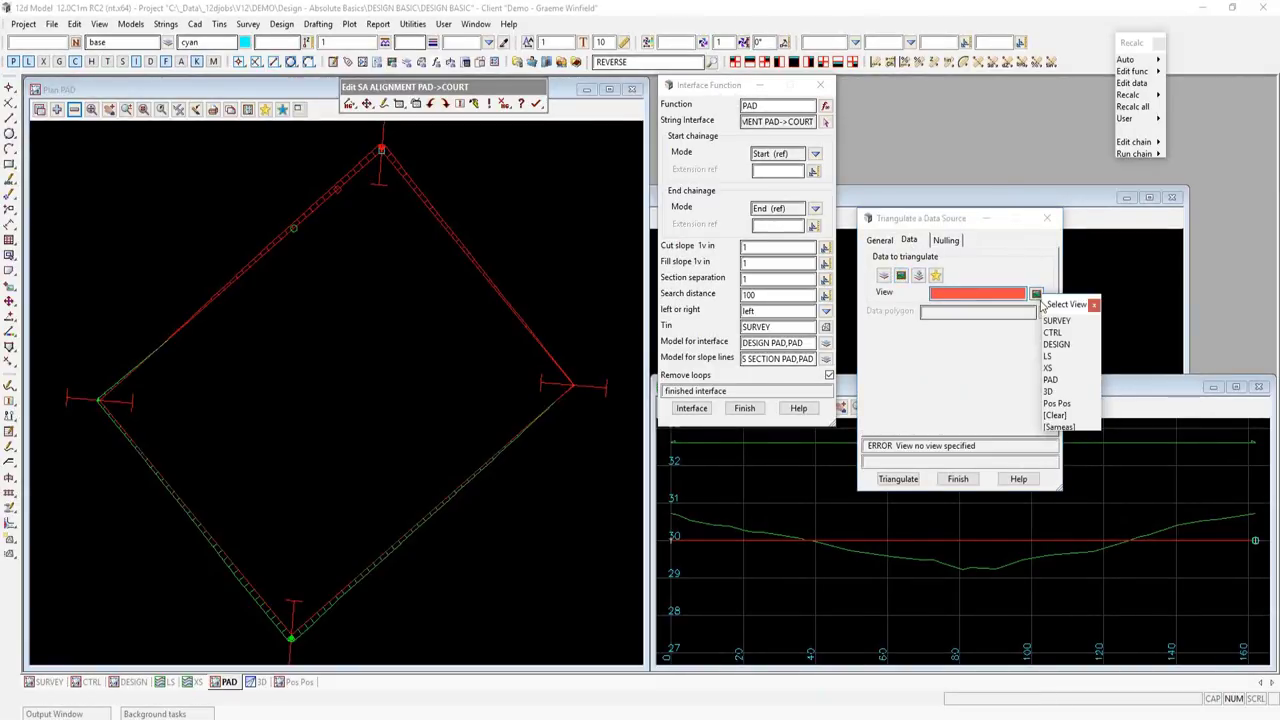
{"action": "left_click", "coordinate": [1056, 385]}
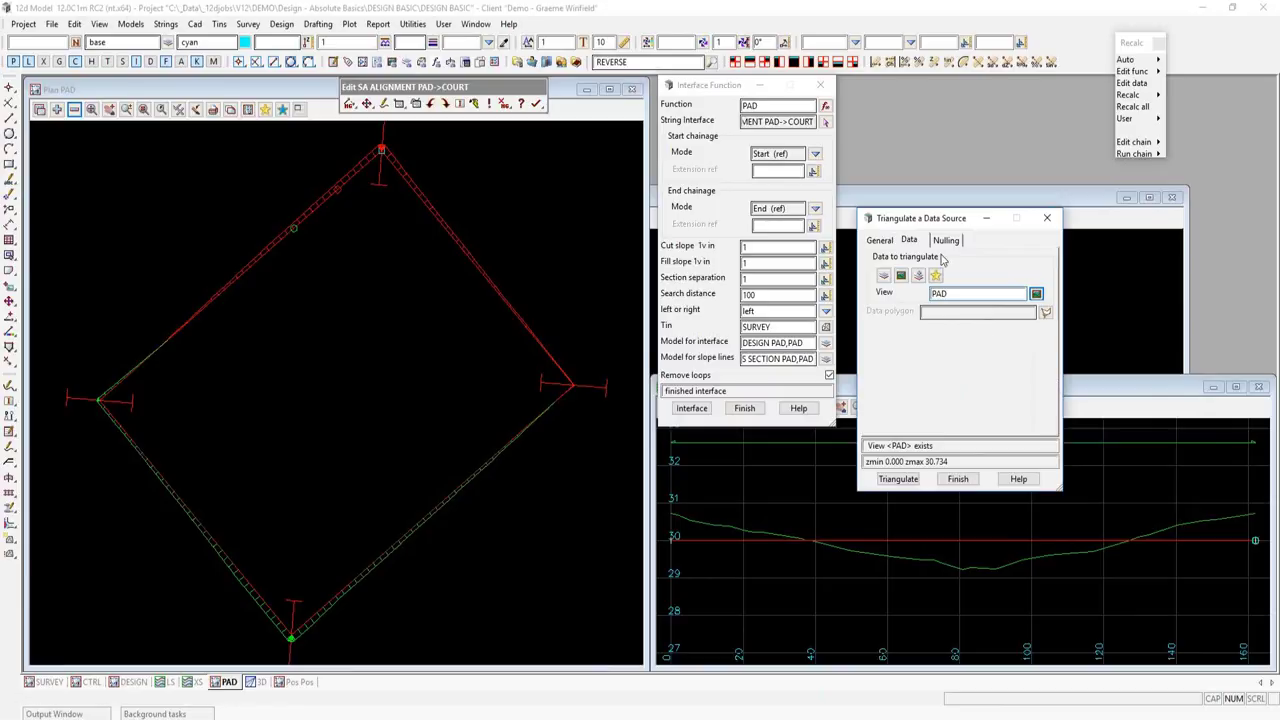
{"action": "left_click", "coordinate": [945, 241]}
{"action": "left_click", "coordinate": [928, 258]}
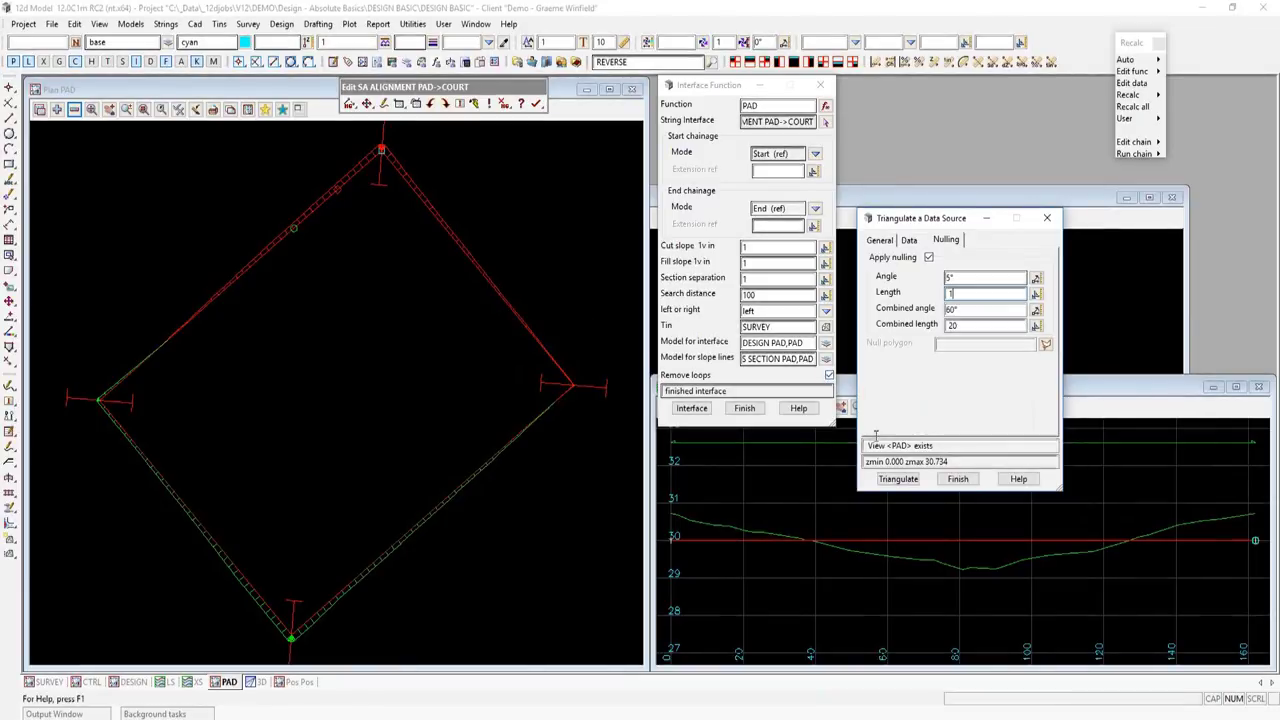
{"action": "left_click", "coordinate": [902, 481]}
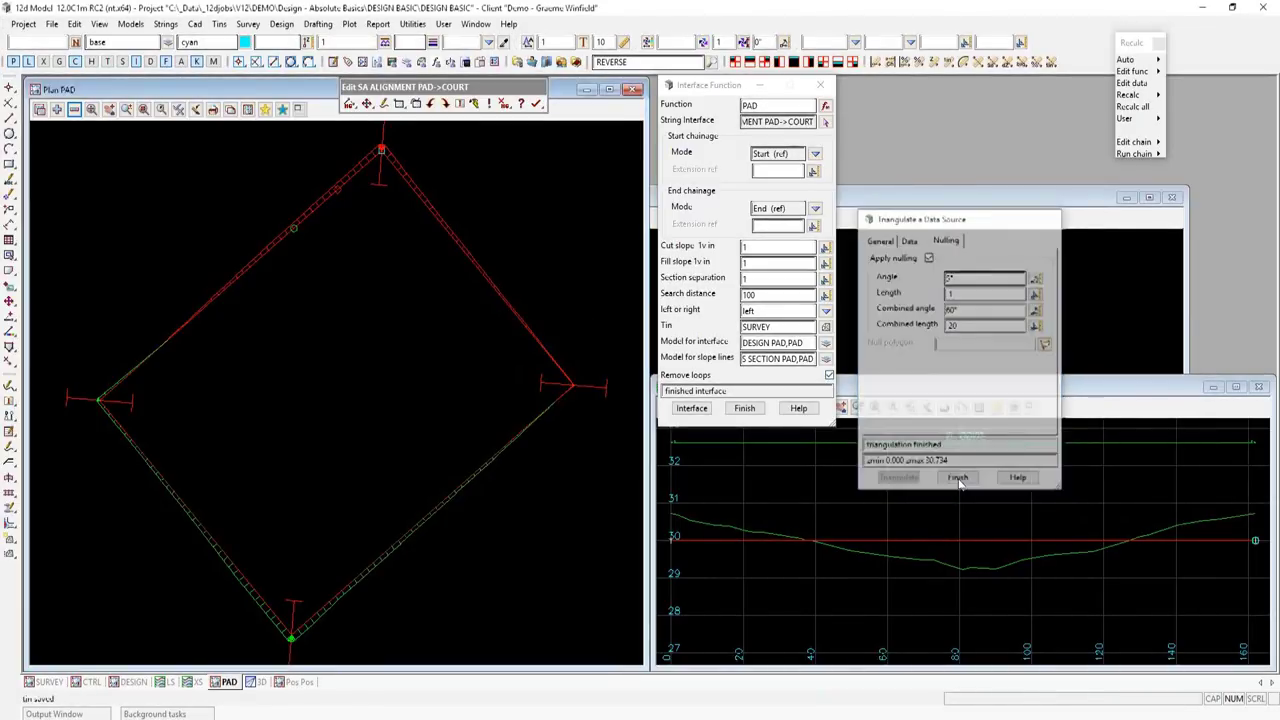
- Add the model tin PAD to the PAD plan view and send tins to the back
{"action": "left_click", "coordinate": [56, 109]}
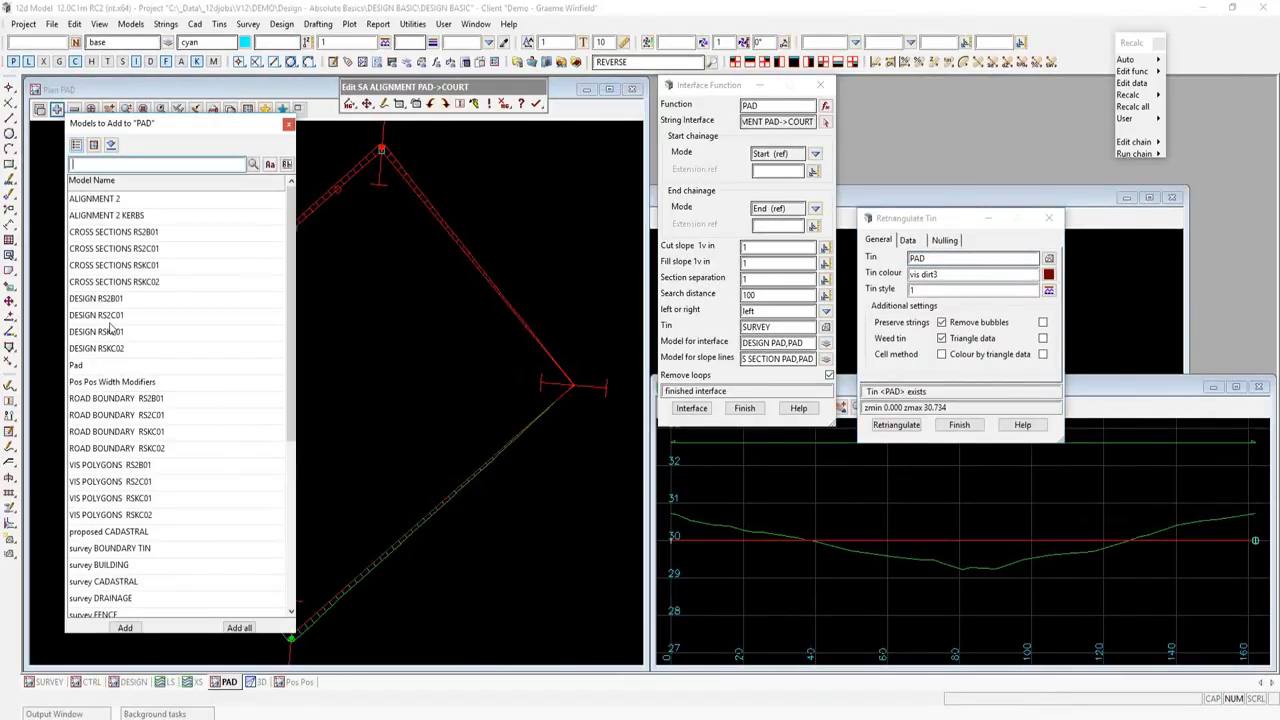
{"action": "type", "text": "tin"}
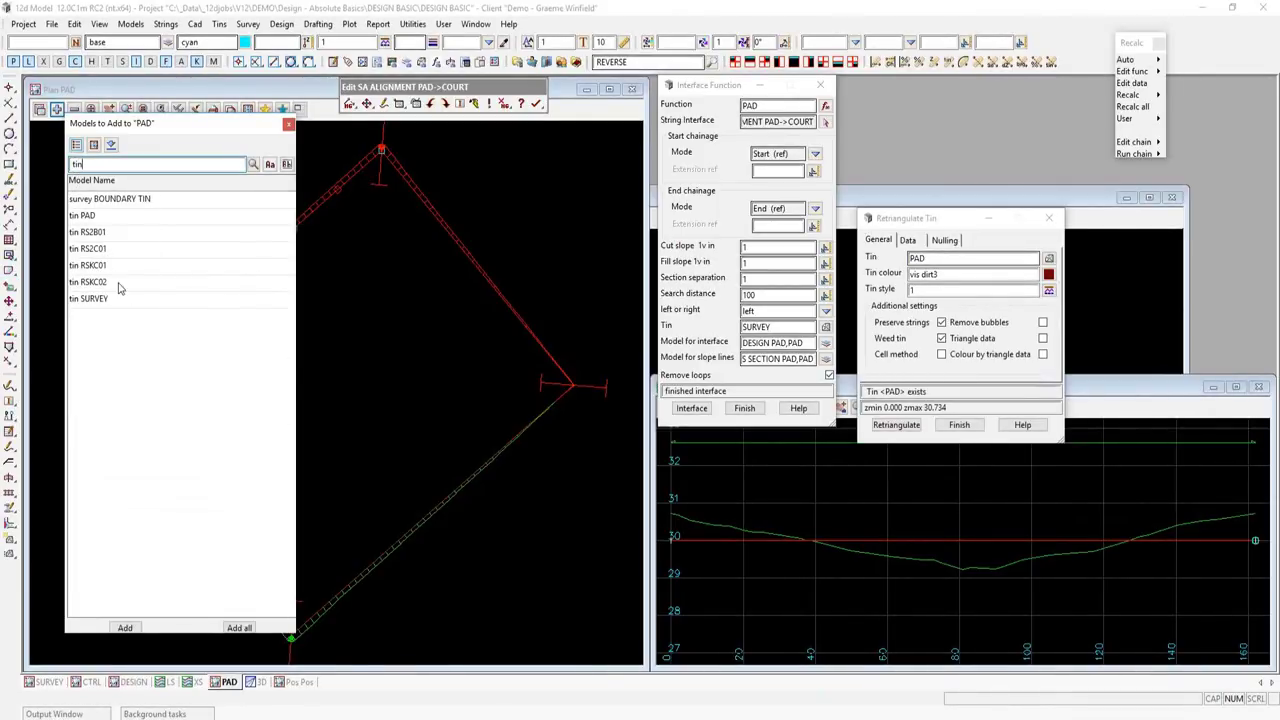
{"action": "double_click", "coordinate": [102, 215]}
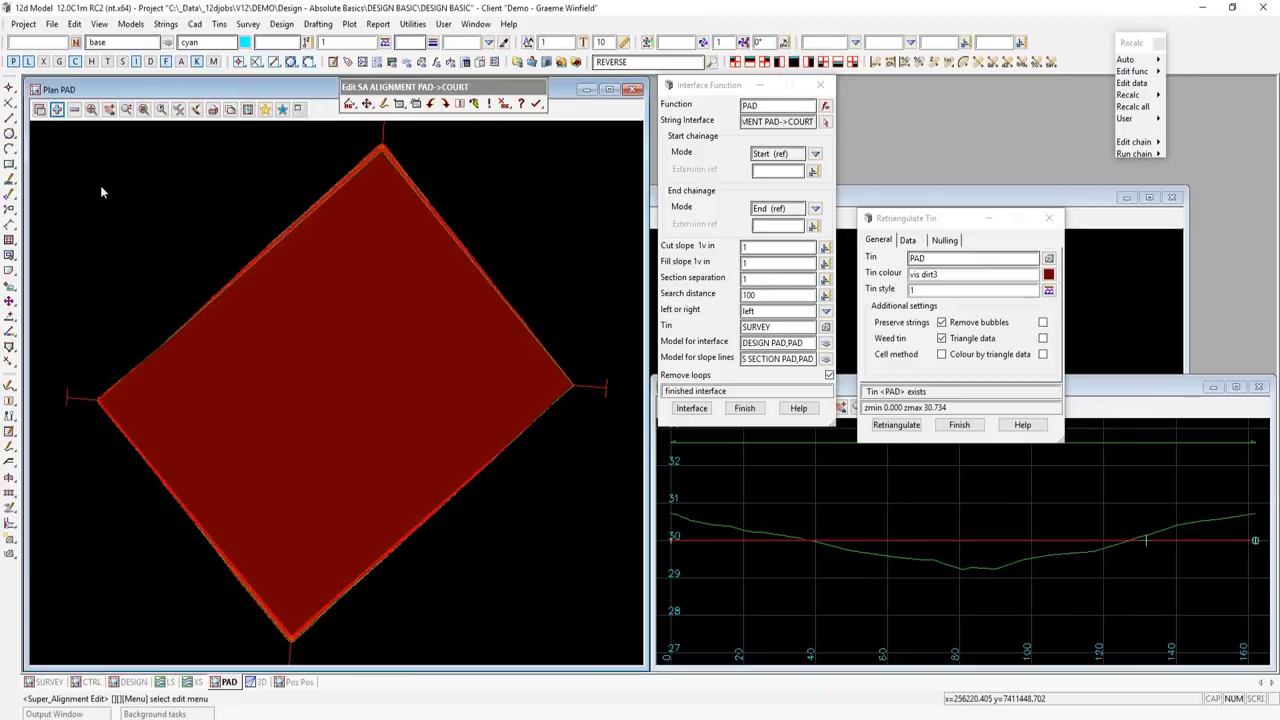
{"action": "left_click", "coordinate": [99, 23]}
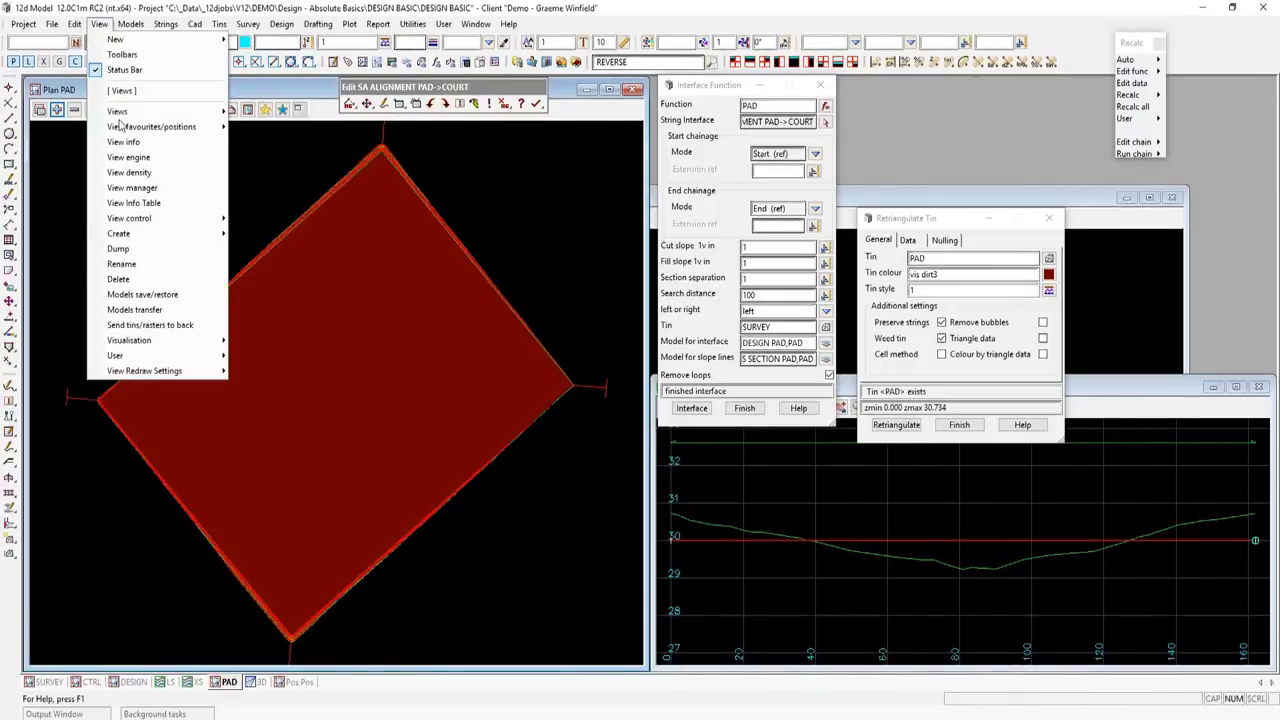
{"action": "left_click", "coordinate": [146, 325]}
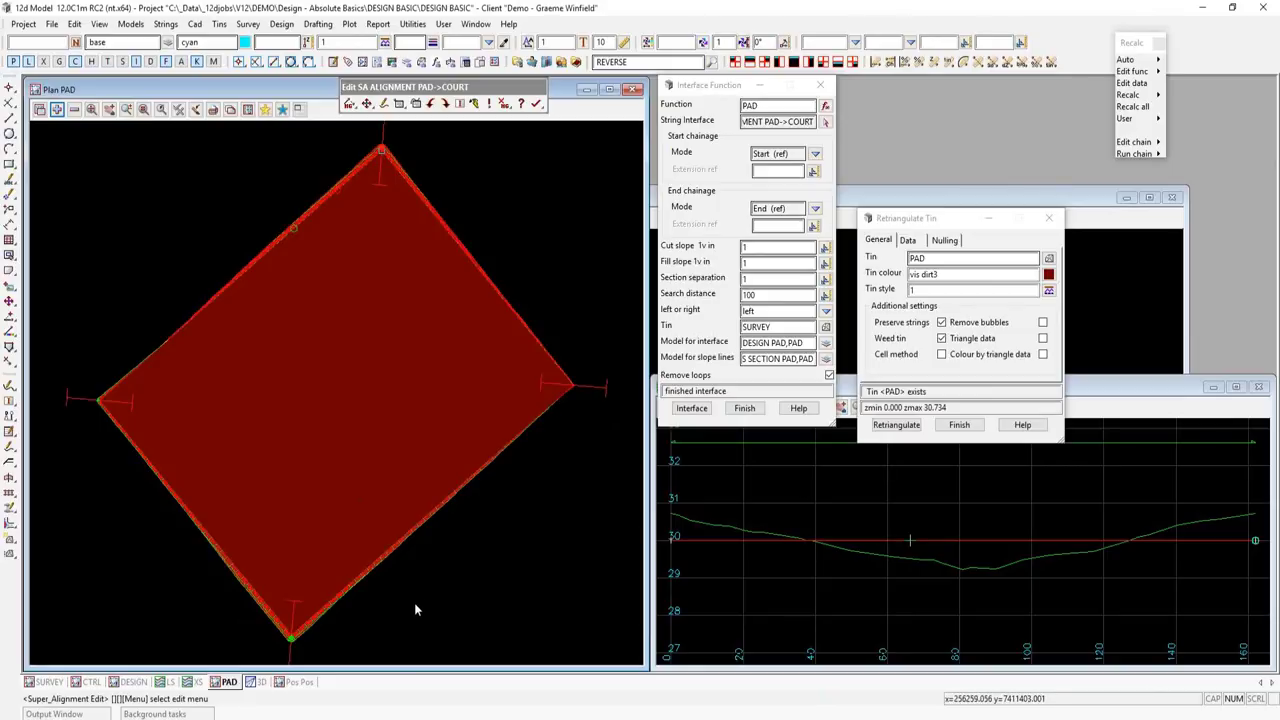
- Transfer the models from the PAD plan view to the 3D perspective view
{"action": "left_click", "coordinate": [256, 682]}
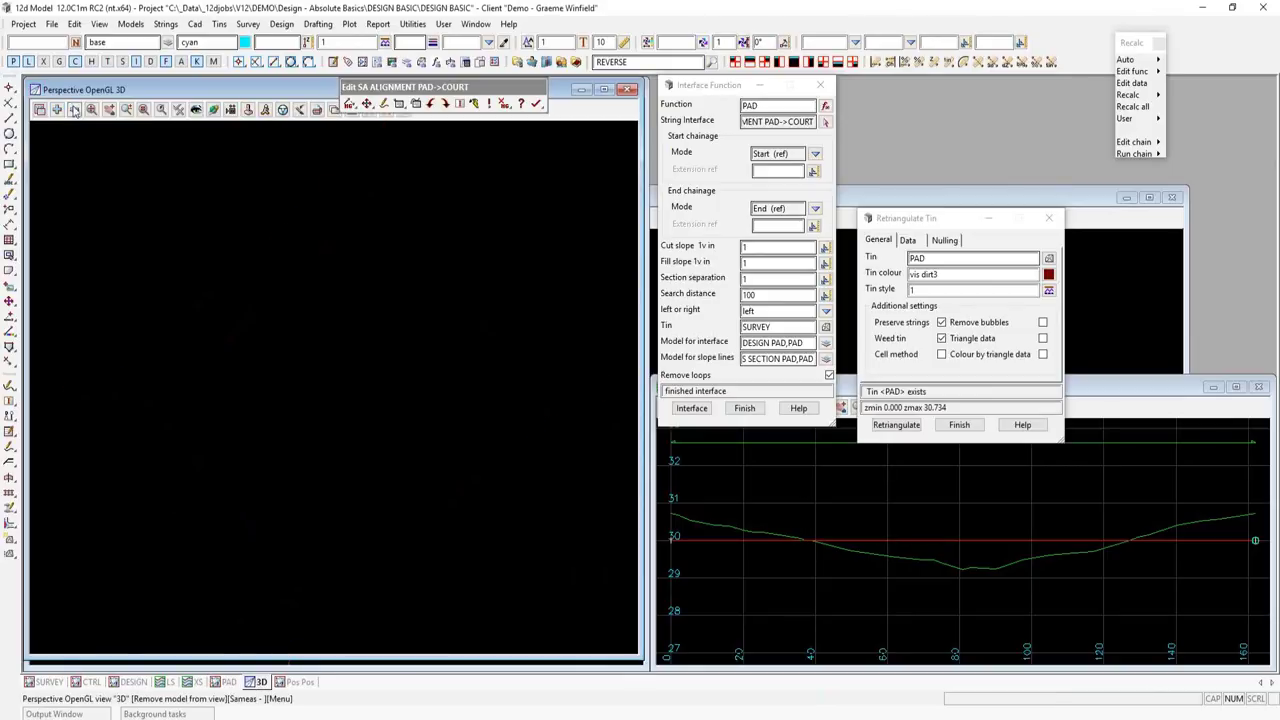
{"action": "left_click", "coordinate": [226, 682]}
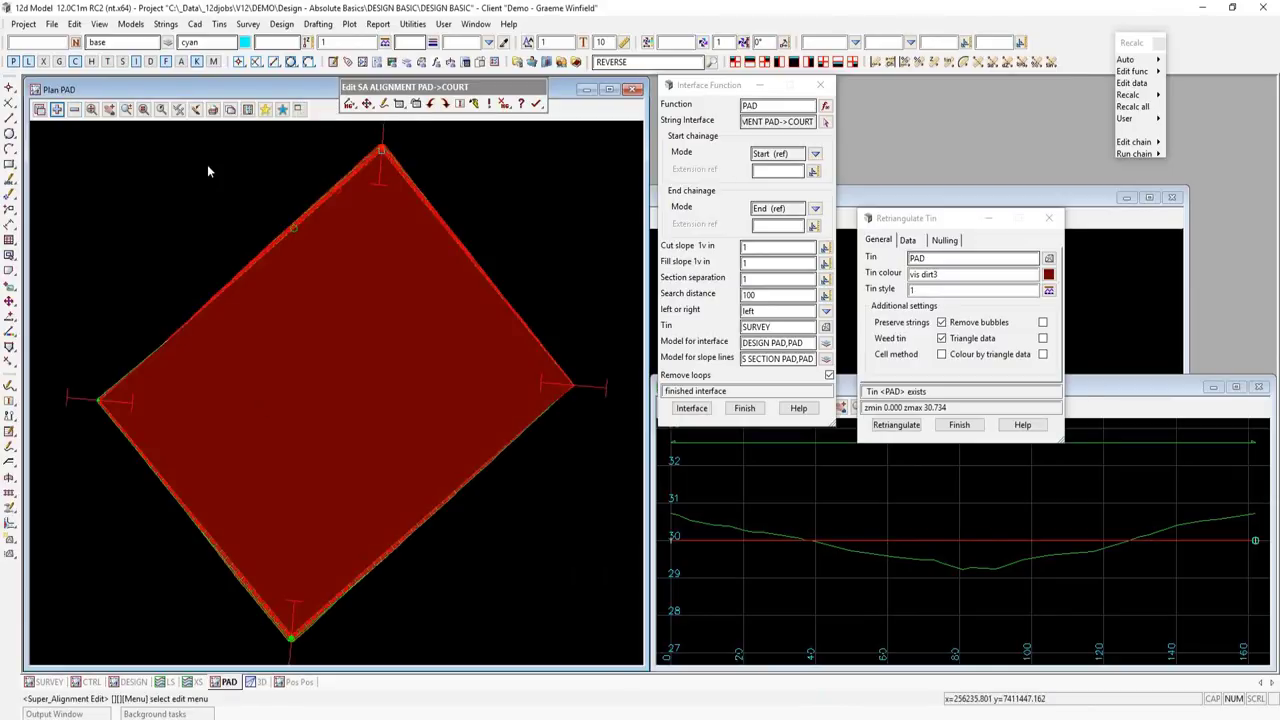
{"action": "left_click", "coordinate": [100, 24]}
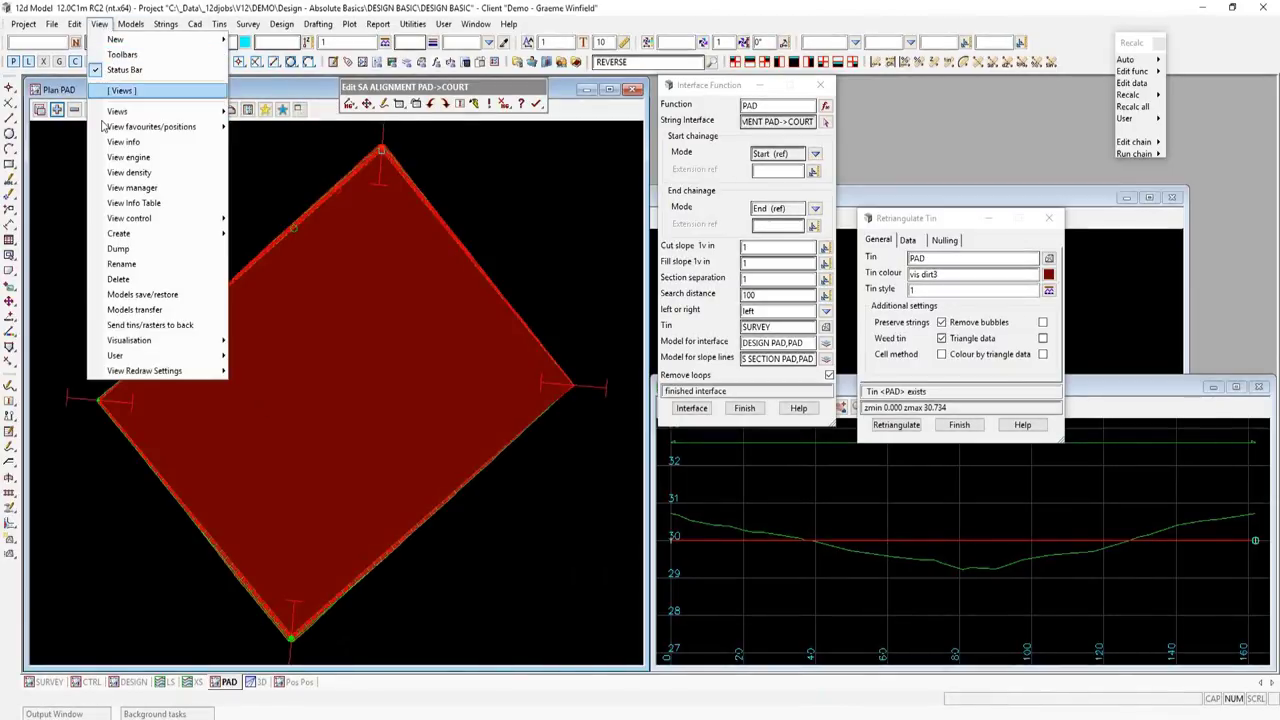
{"action": "left_click", "coordinate": [128, 310]}
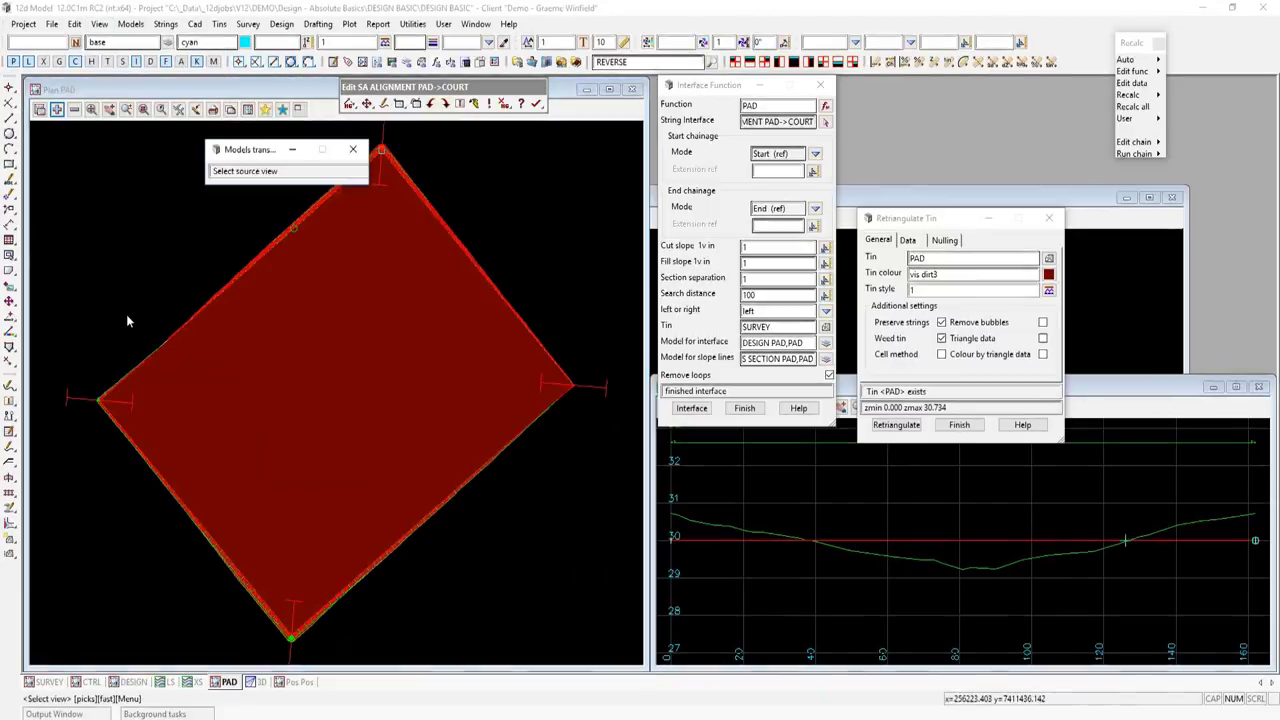
{"action": "left_click", "coordinate": [130, 277]}
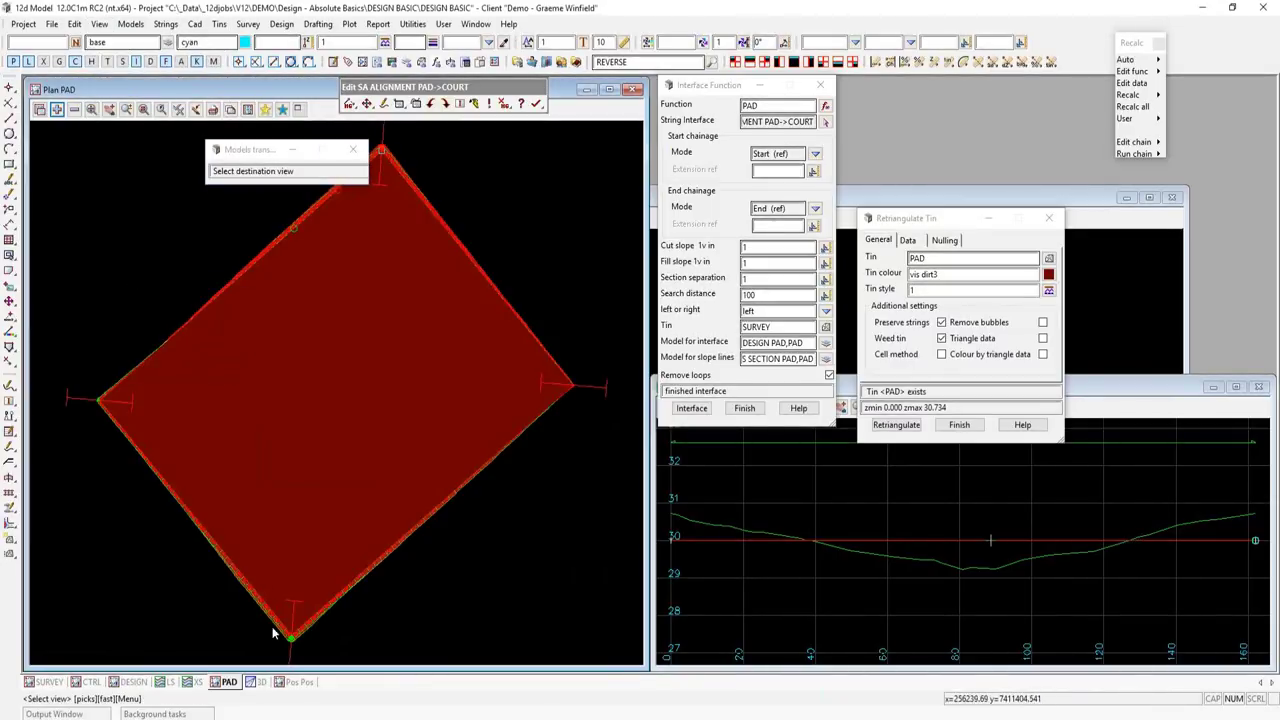
{"action": "left_click", "coordinate": [258, 682]}
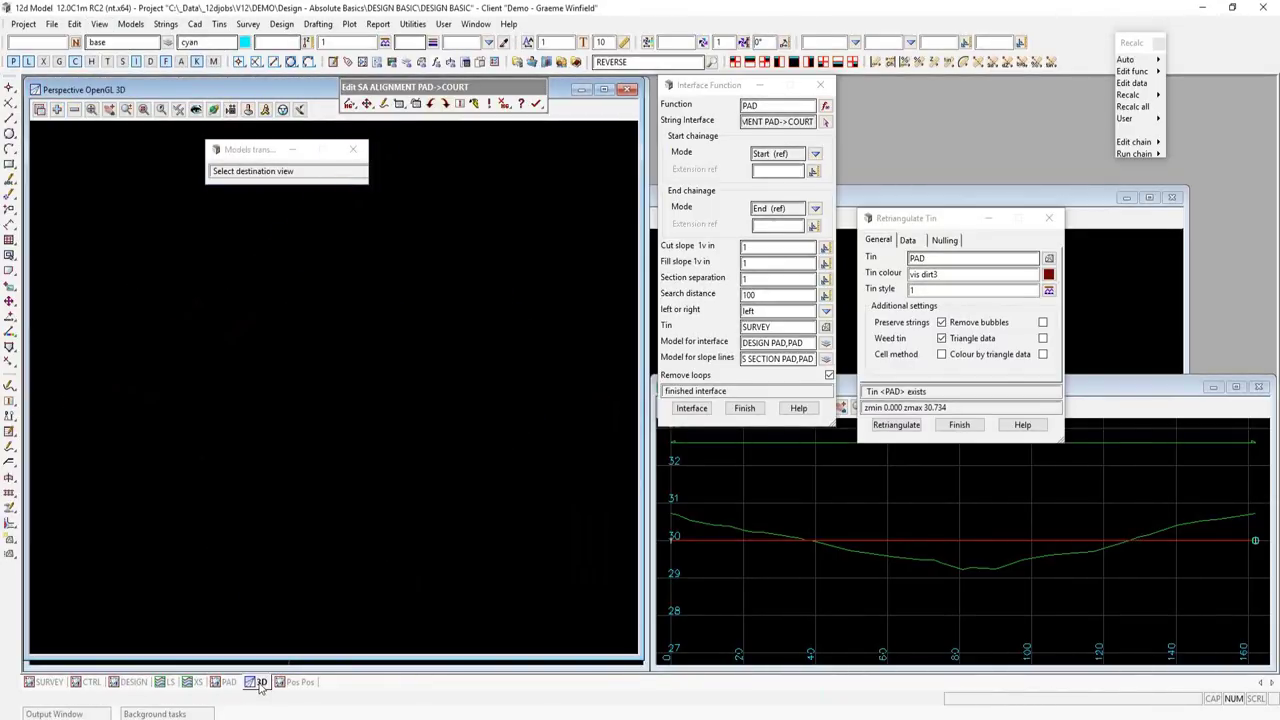
{"action": "left_click", "coordinate": [236, 358]}
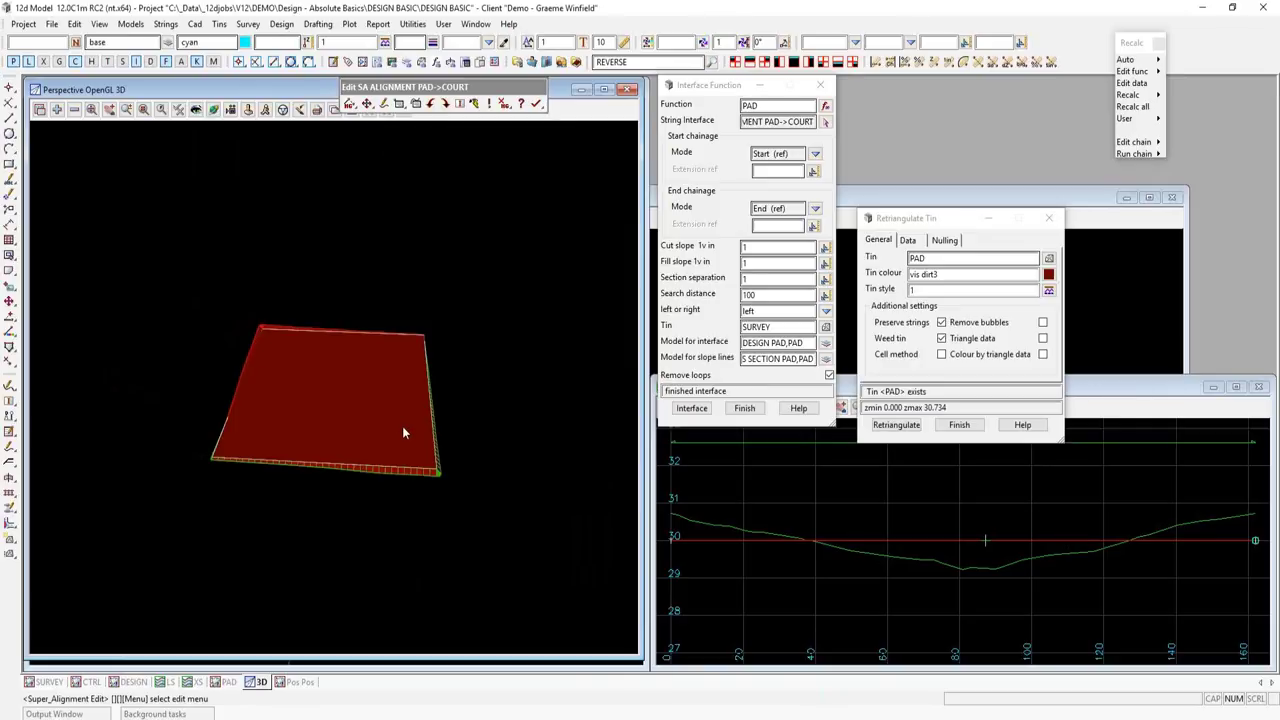
- Set the PAD interface's cut slope to 1v in 4 and fill slope to 1v in 6, and rerun the interface
{"action": "scroll", "coordinate": [403, 433], "scroll_direction": "up", "scroll_amount": 5}
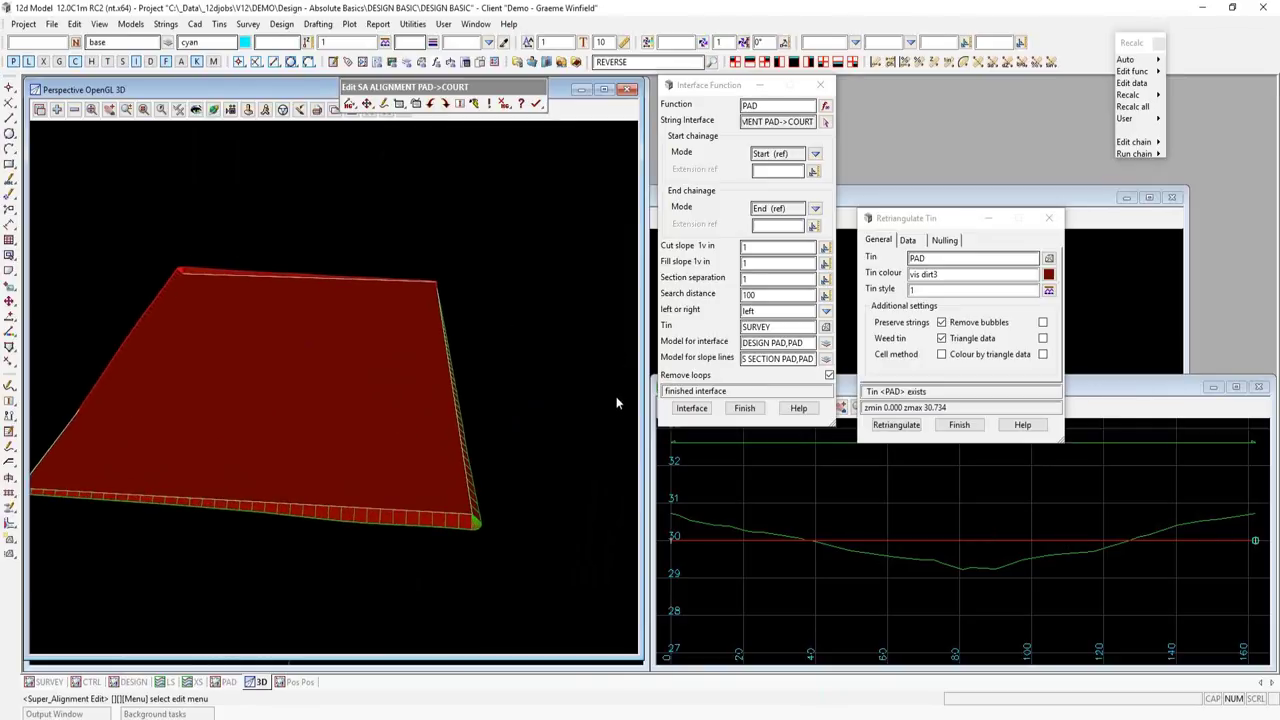
{"action": "middle_click_drag", "start_coordinate": [616, 403], "coordinate": [530, 397]}
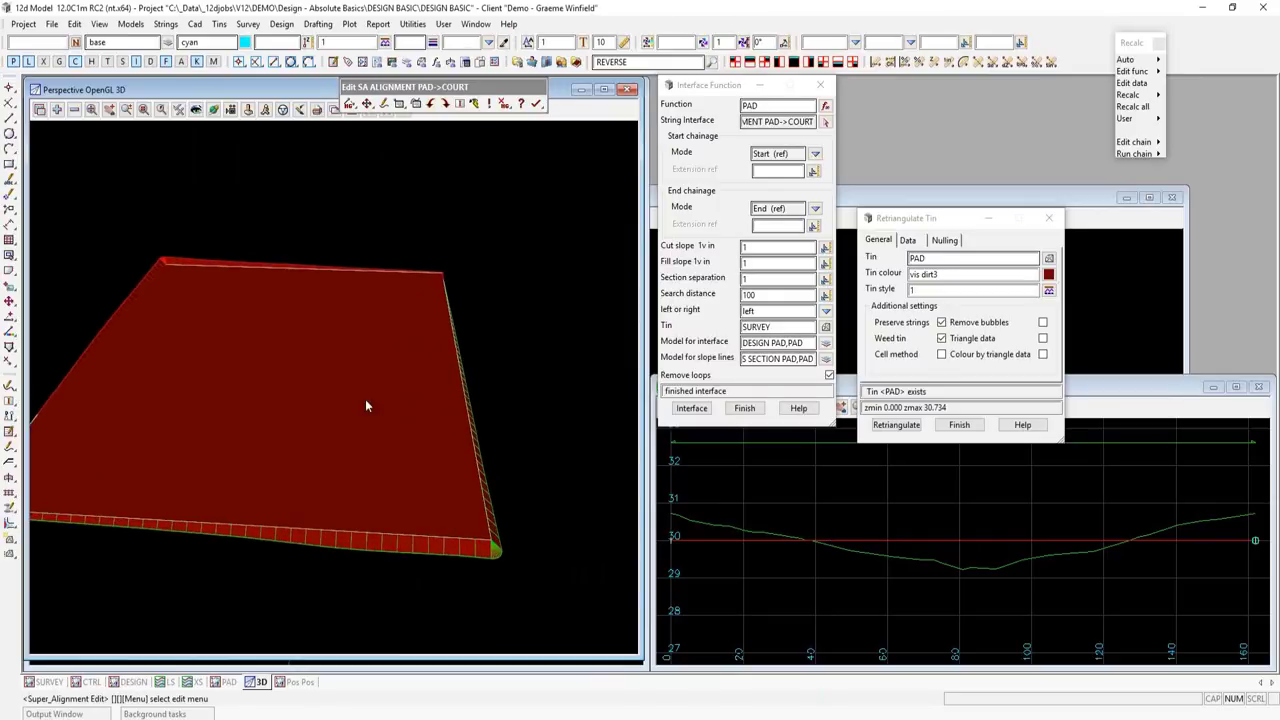
{"action": "left_click", "coordinate": [109, 109]}
{"action": "left_click_drag", "start_coordinate": [221, 367], "coordinate": [273, 349]}
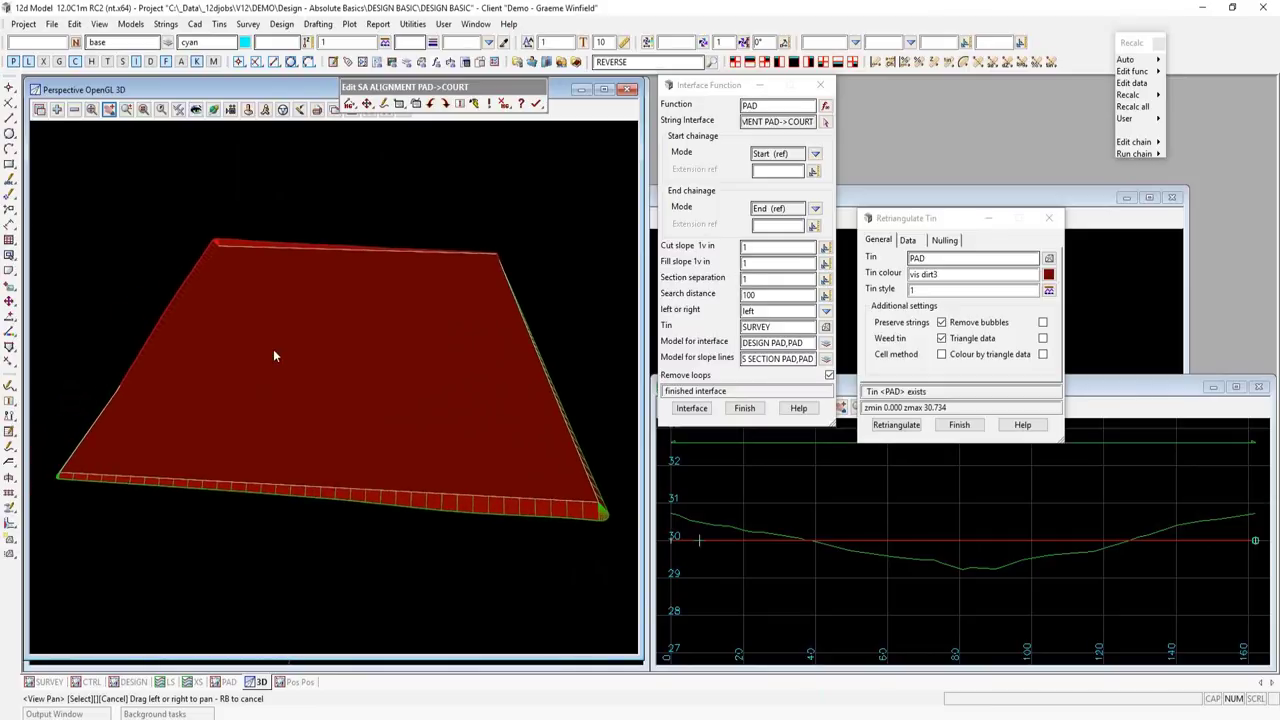
{"action": "left_click", "coordinate": [748, 247]}
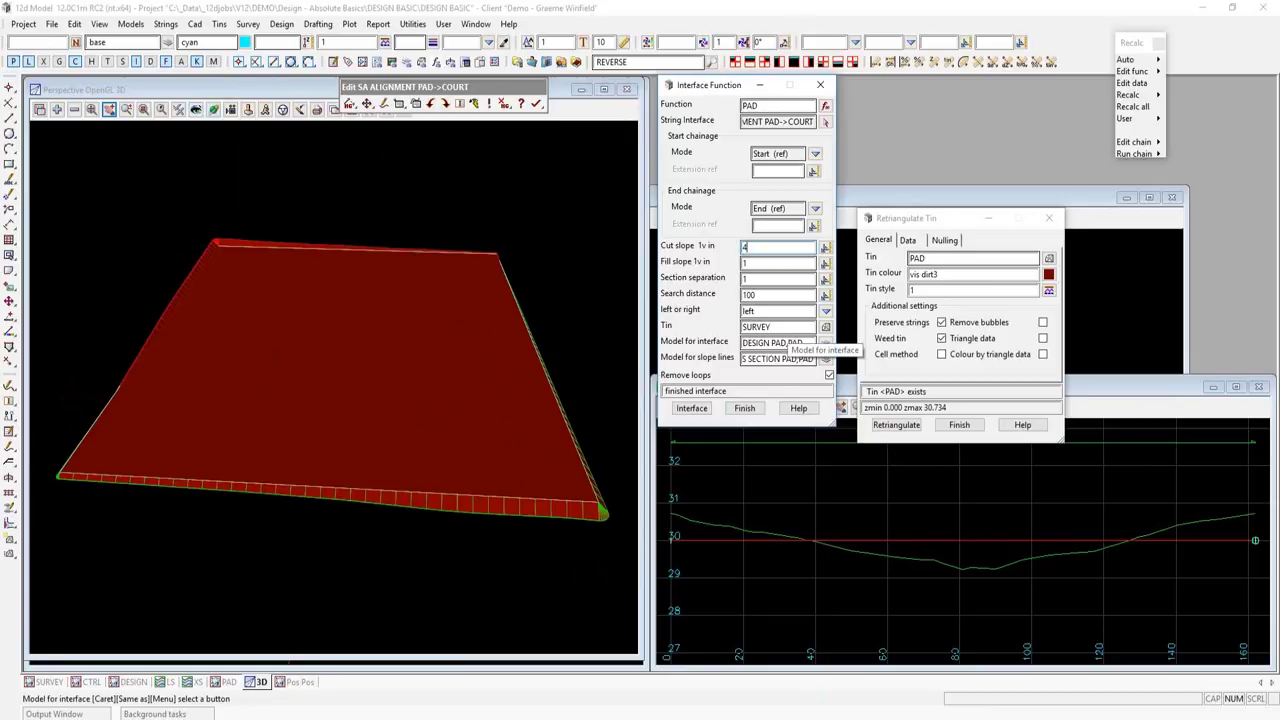
{"action": "left_click", "coordinate": [742, 263]}
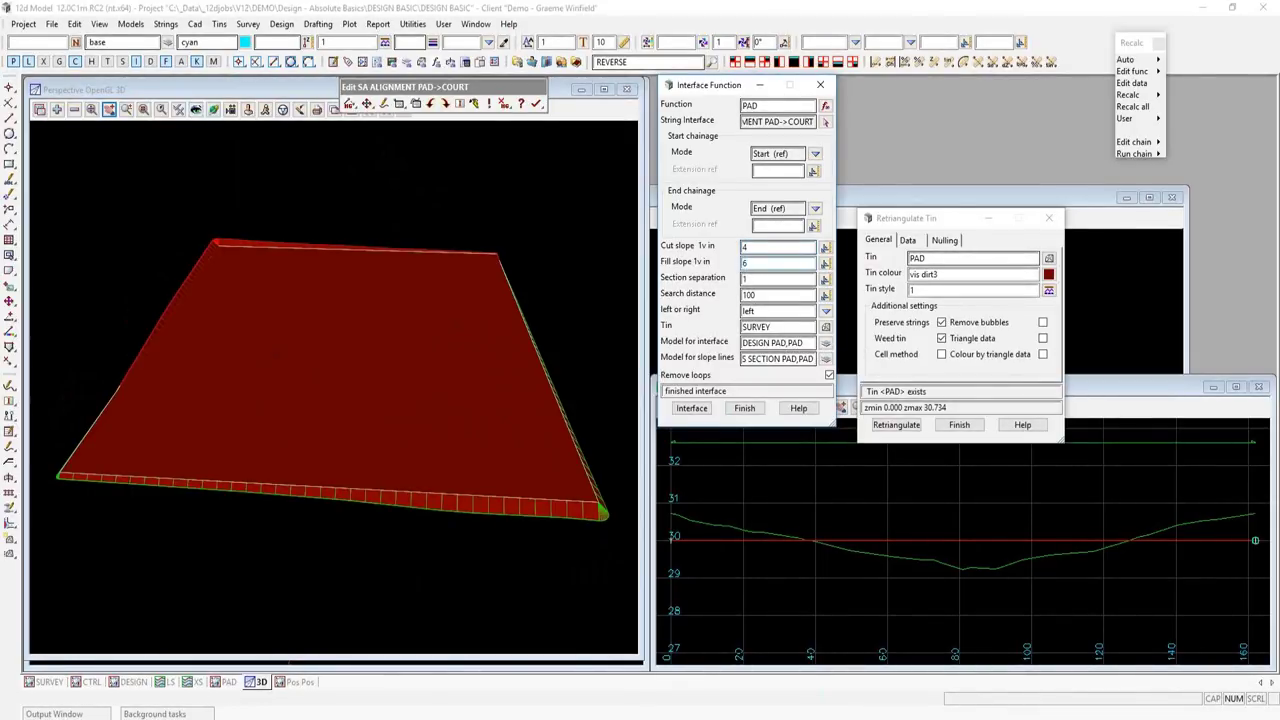
{"action": "type", "text": "6"}
{"action": "left_click", "coordinate": [691, 408]}
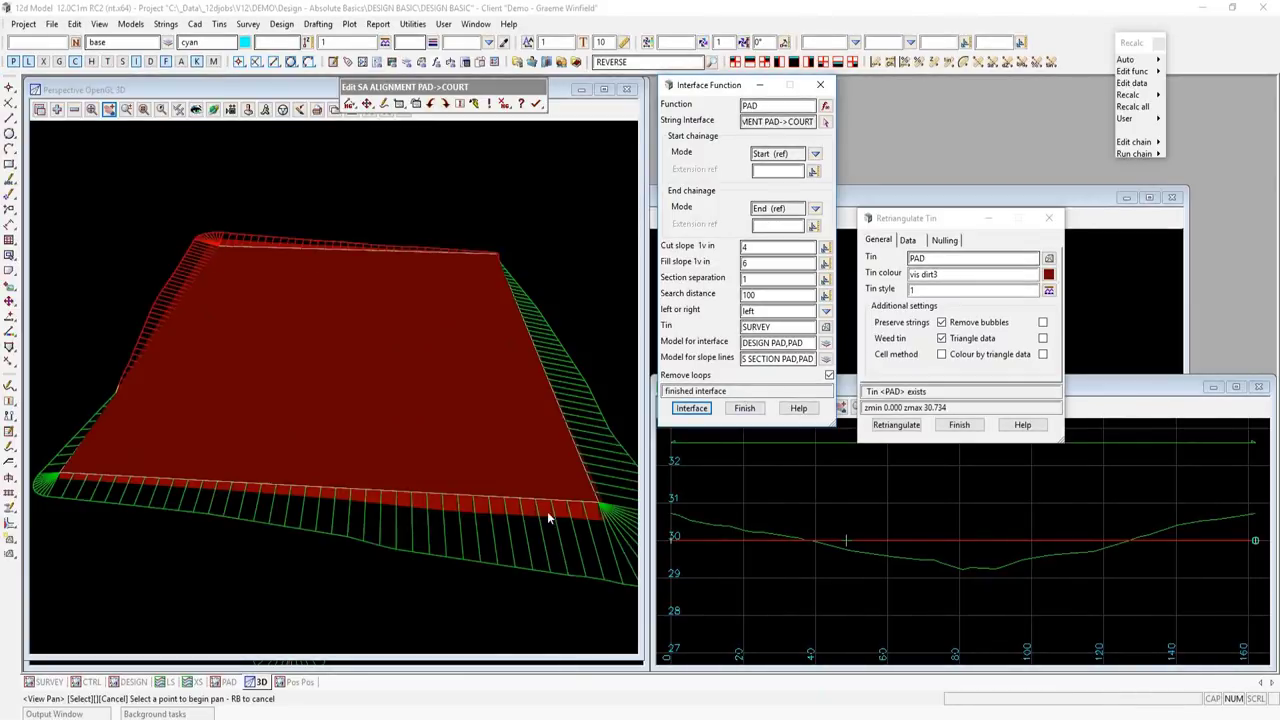
- Retriangulate the tin PAD from the revised batter slopes
{"action": "left_click", "coordinate": [911, 425]}
{"action": "left_click", "coordinate": [911, 425]}
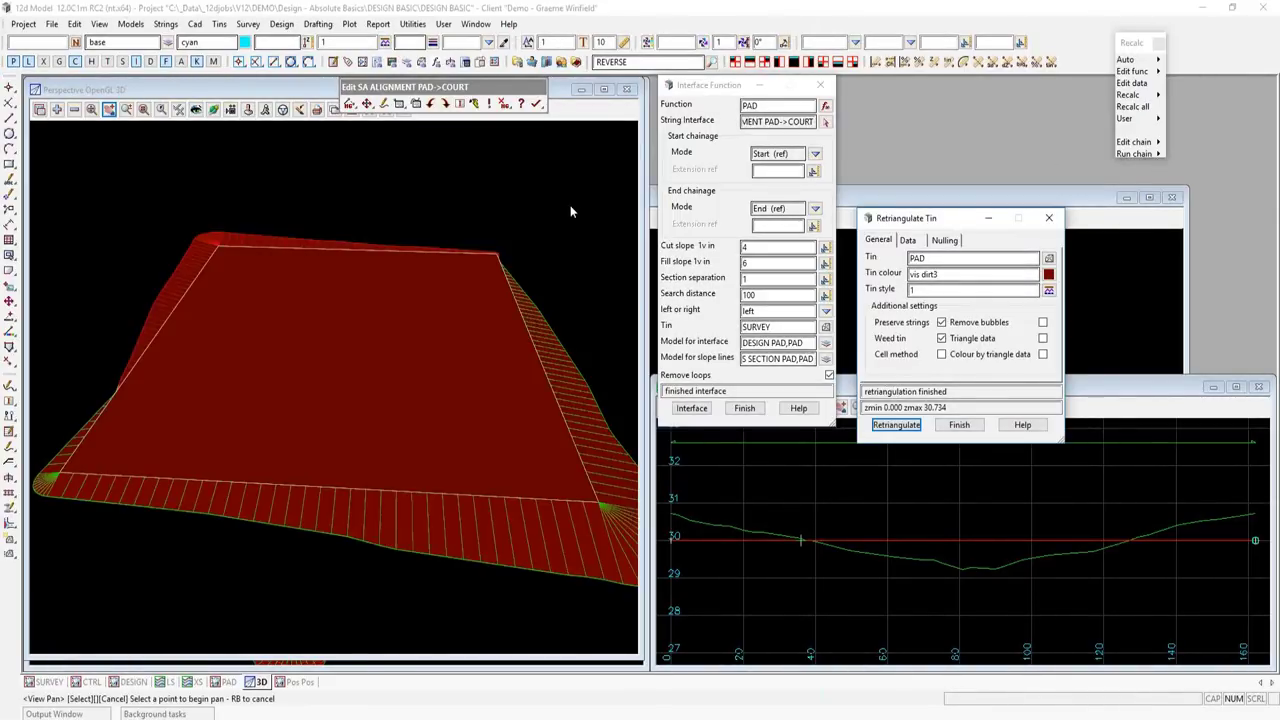
- Edit the vertical Fx line part of the COURT alignment, setting its height to 25
{"action": "left_click", "coordinate": [349, 103]}
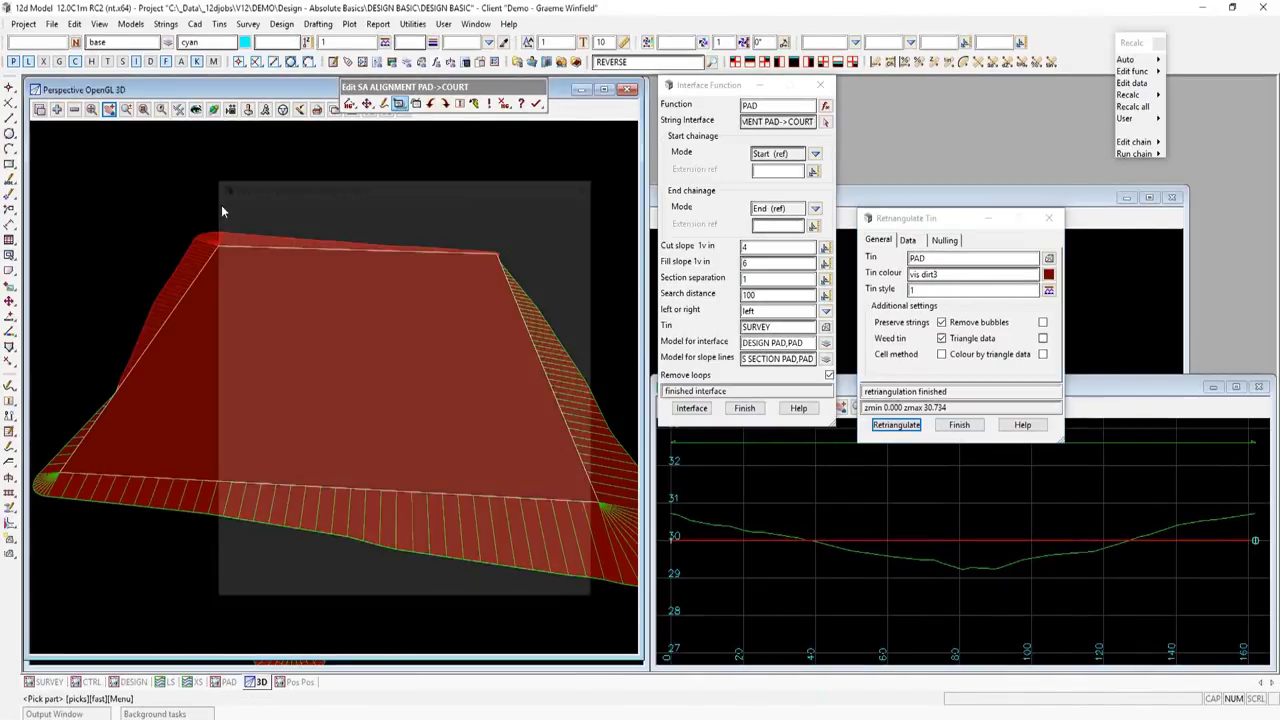
{"action": "left_click_drag", "start_coordinate": [352, 176], "coordinate": [832, 336]}
{"action": "left_click", "coordinate": [721, 378]}
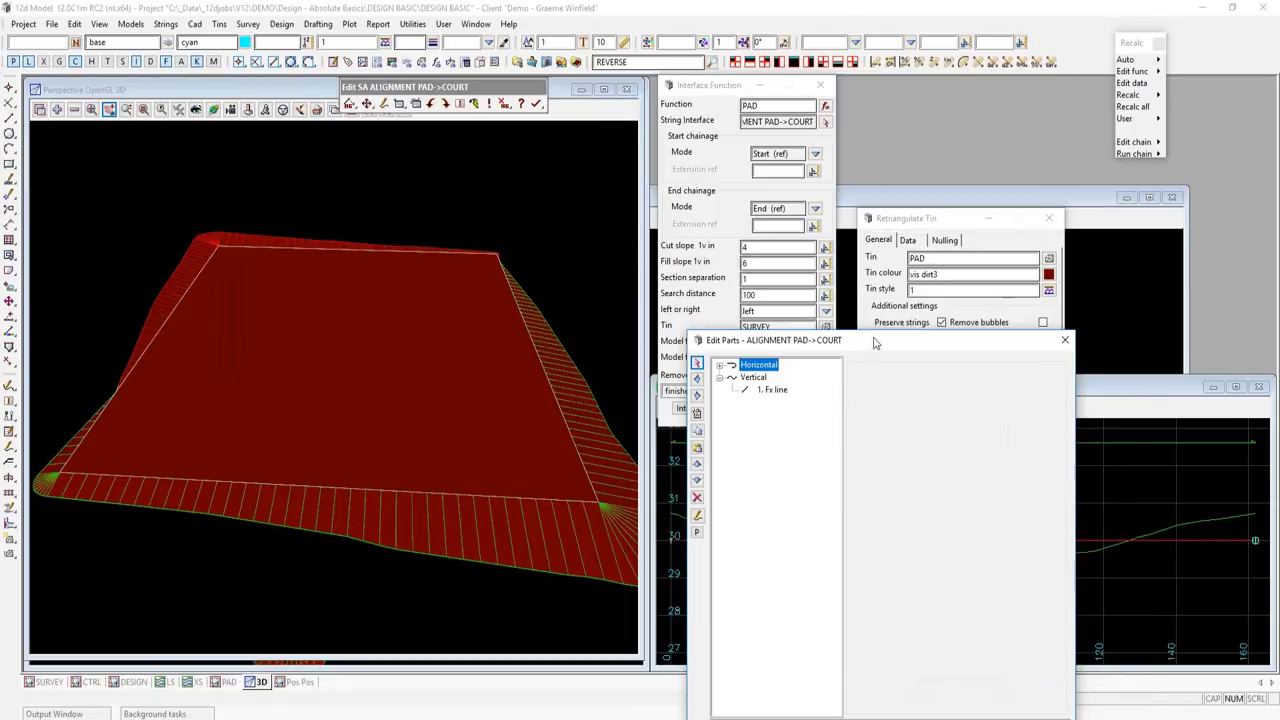
{"action": "left_click_drag", "start_coordinate": [1012, 241], "coordinate": [1080, 160]}
{"action": "left_click", "coordinate": [977, 207]}
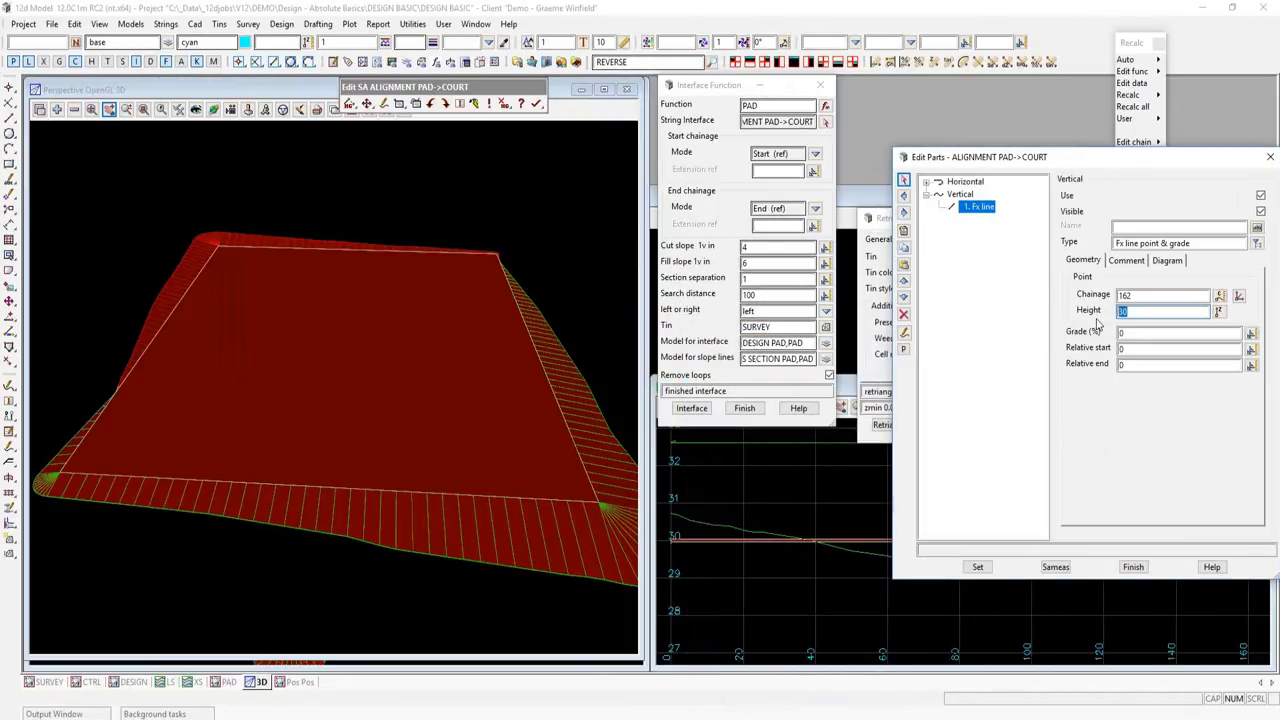
{"action": "type", "text": "25"}
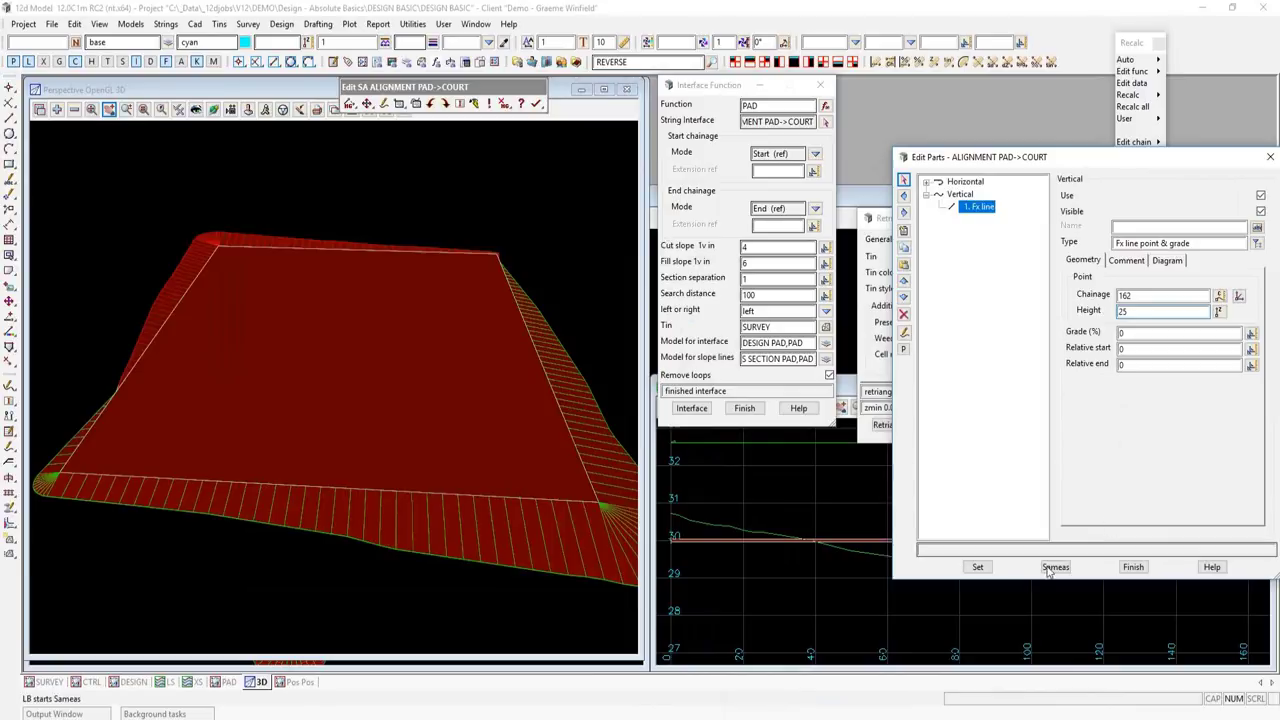
{"action": "left_click", "coordinate": [978, 567]}
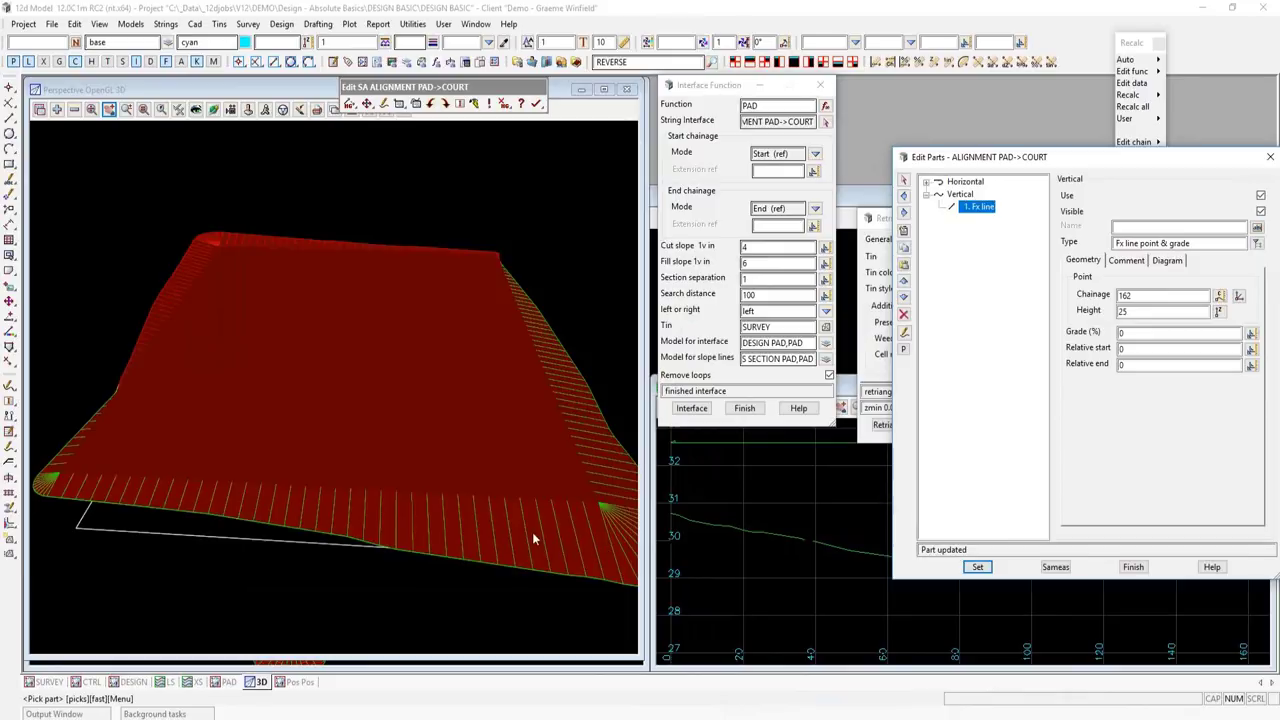
- Rerun the PAD interface for the lowered pad, retriangulate its tin, and view the result in 3D
{"action": "left_click", "coordinate": [690, 410]}
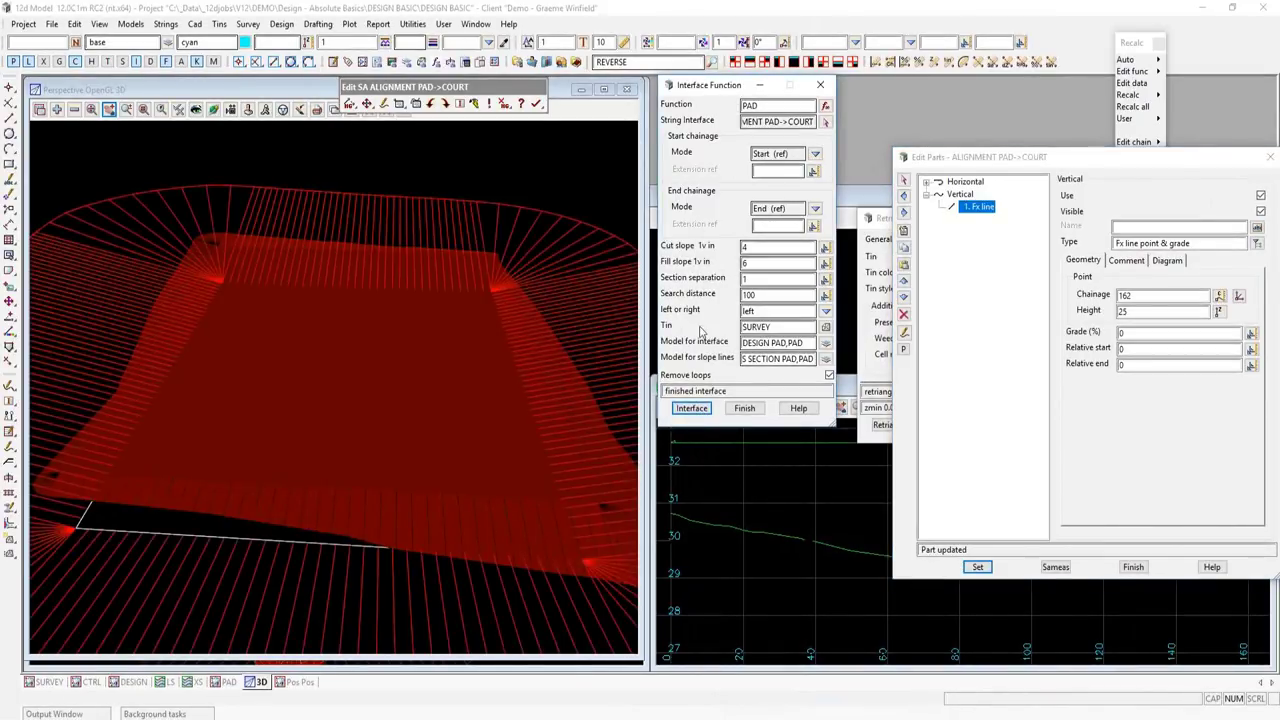
{"action": "left_click", "coordinate": [881, 424]}
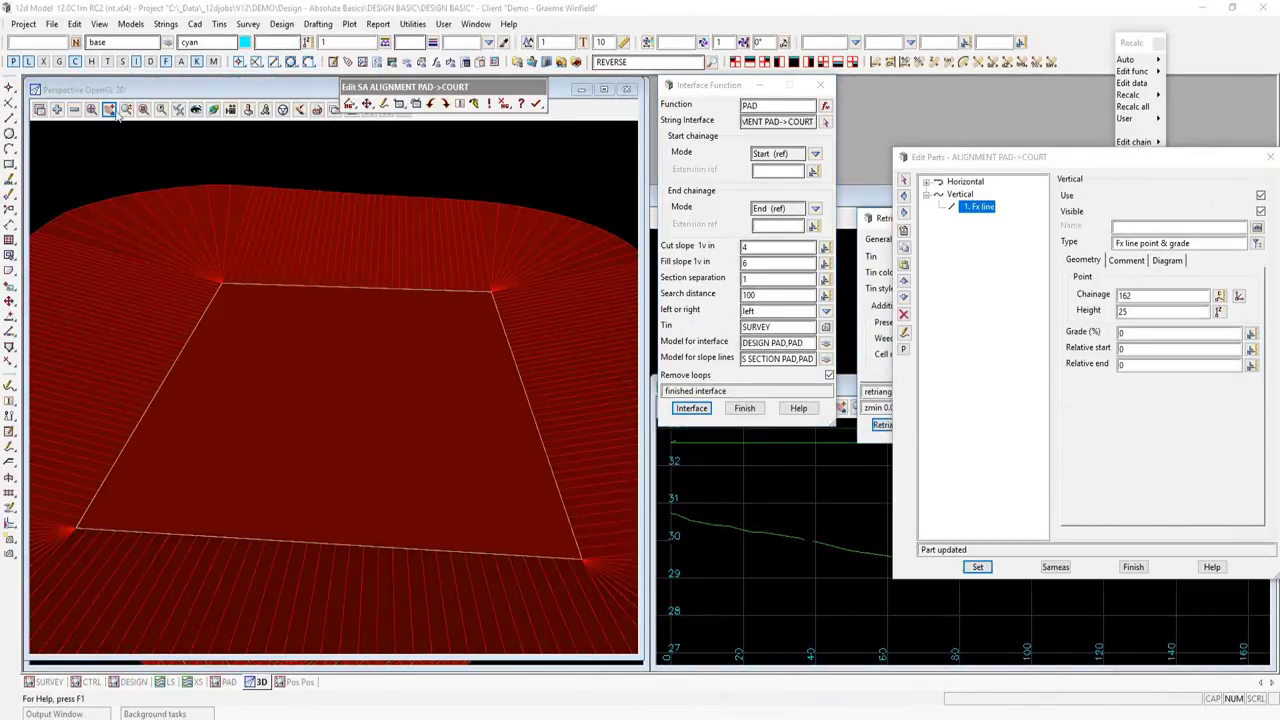
{"action": "left_click", "coordinate": [302, 366]}
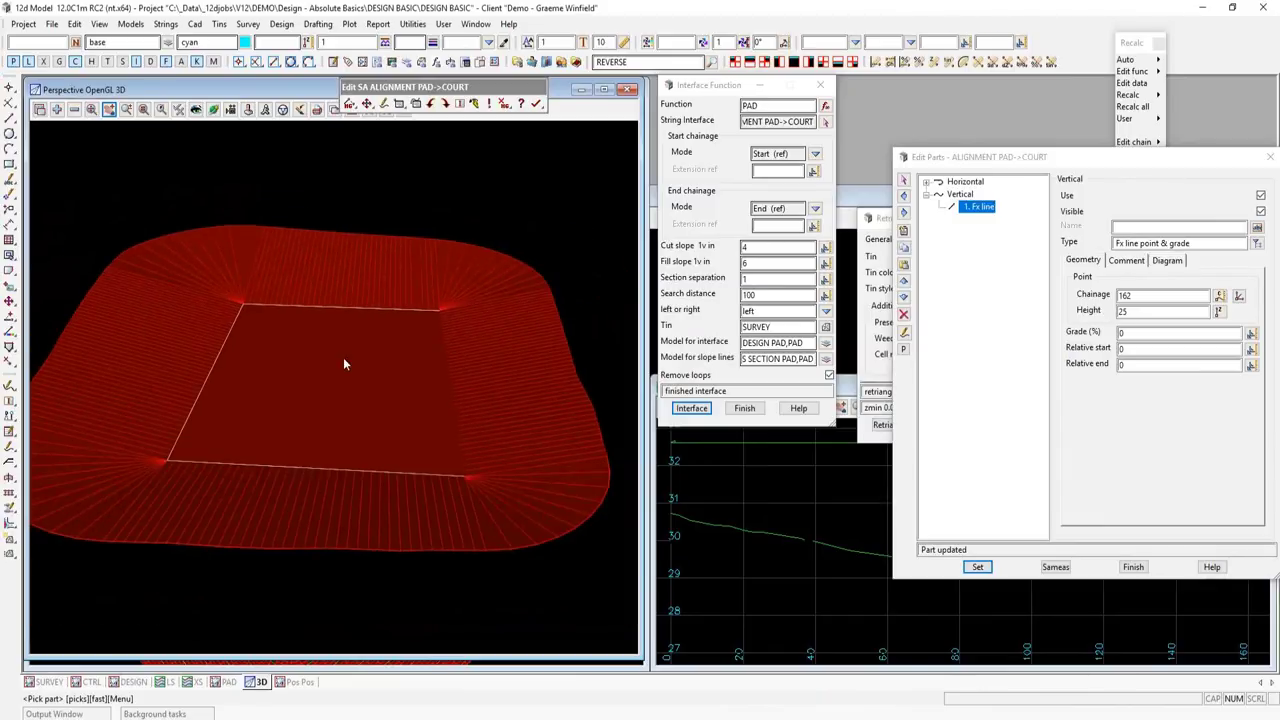
- Set the height of the COURT alignment's vertical Fx line to 30 and finish editing its parts
{"action": "left_click", "coordinate": [1118, 312]}
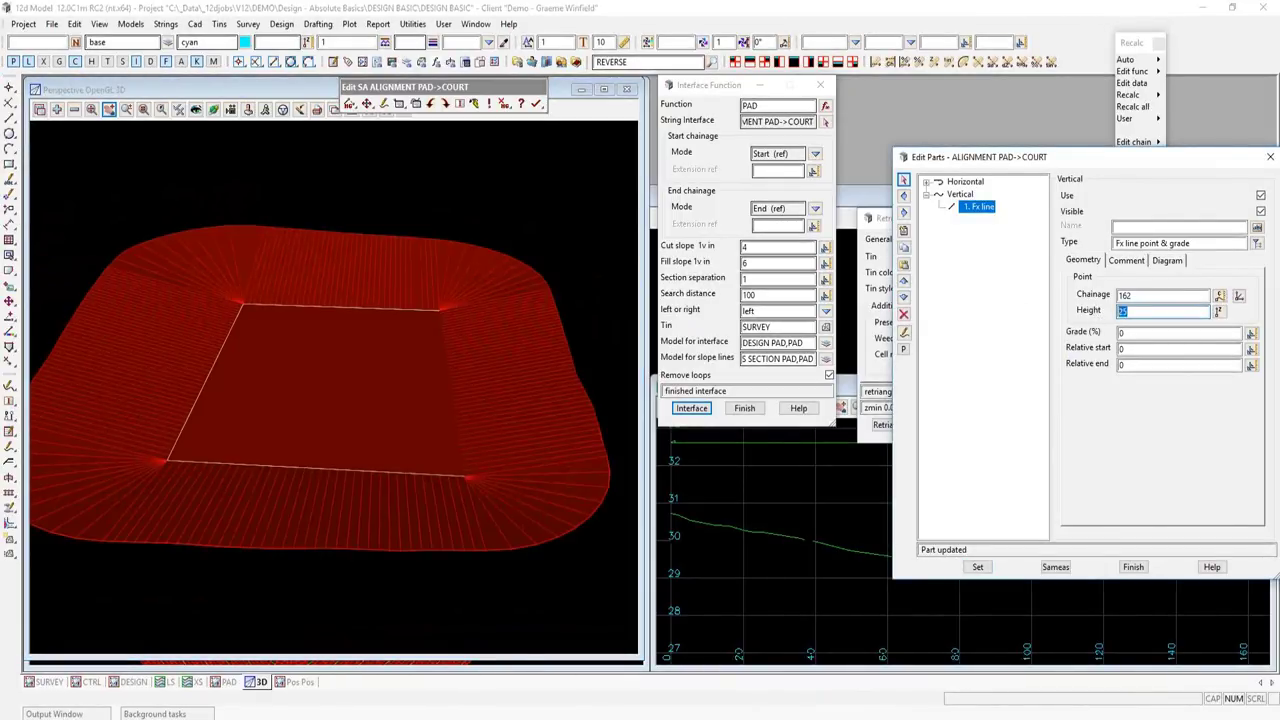
{"action": "type", "text": "30"}
{"action": "left_click", "coordinate": [977, 567]}
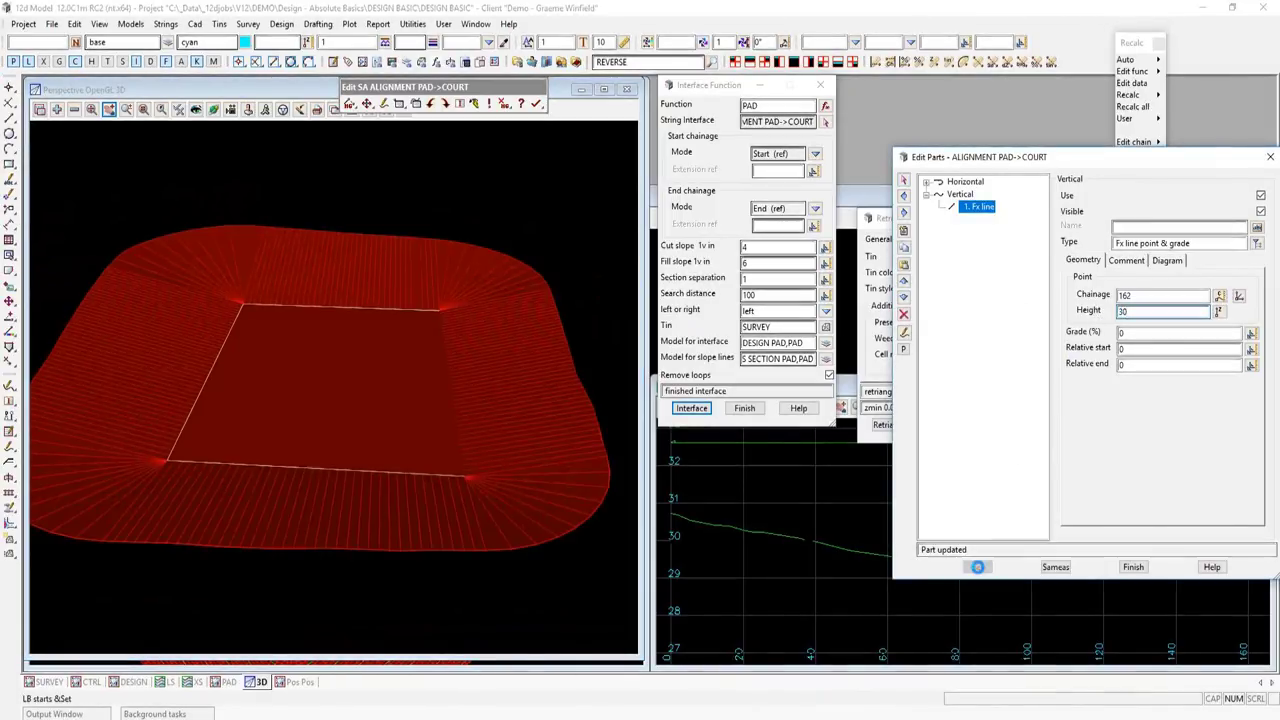
{"action": "left_click", "coordinate": [1134, 568]}
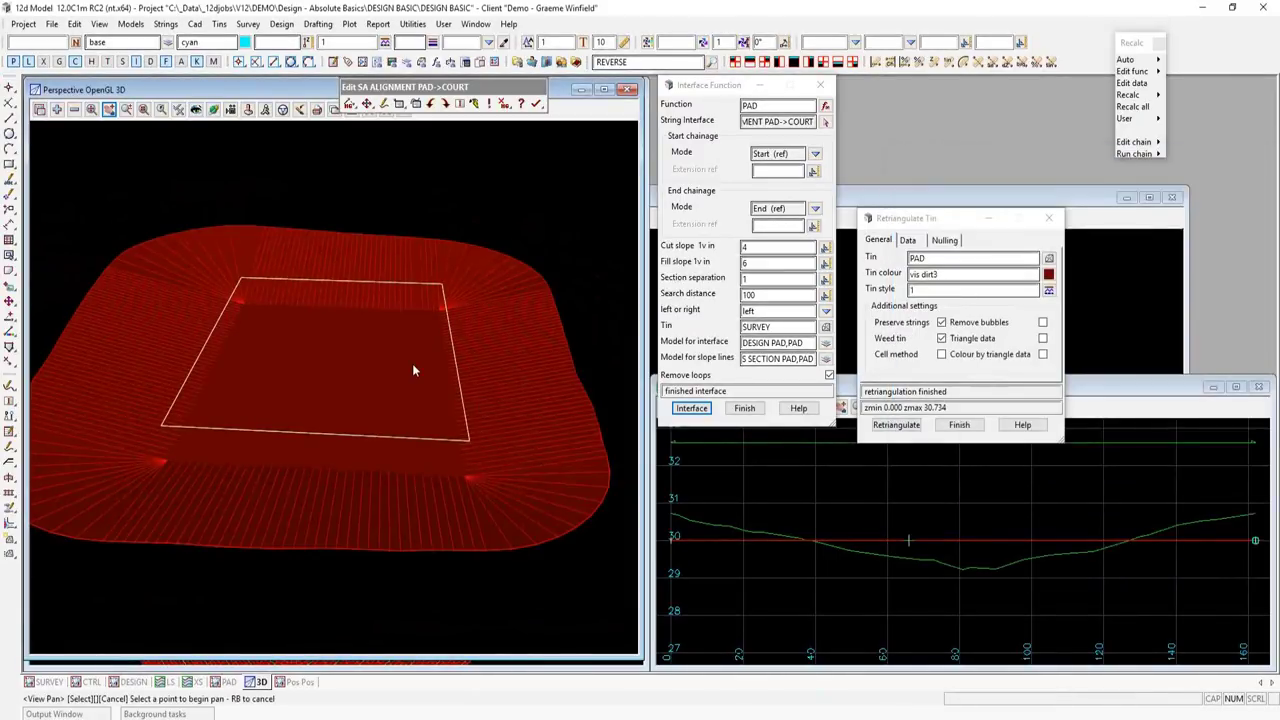
- Rerun the PAD interface against the SURVEY tin and retriangulate the tin PAD at the restored height
{"action": "left_click", "coordinate": [228, 683]}
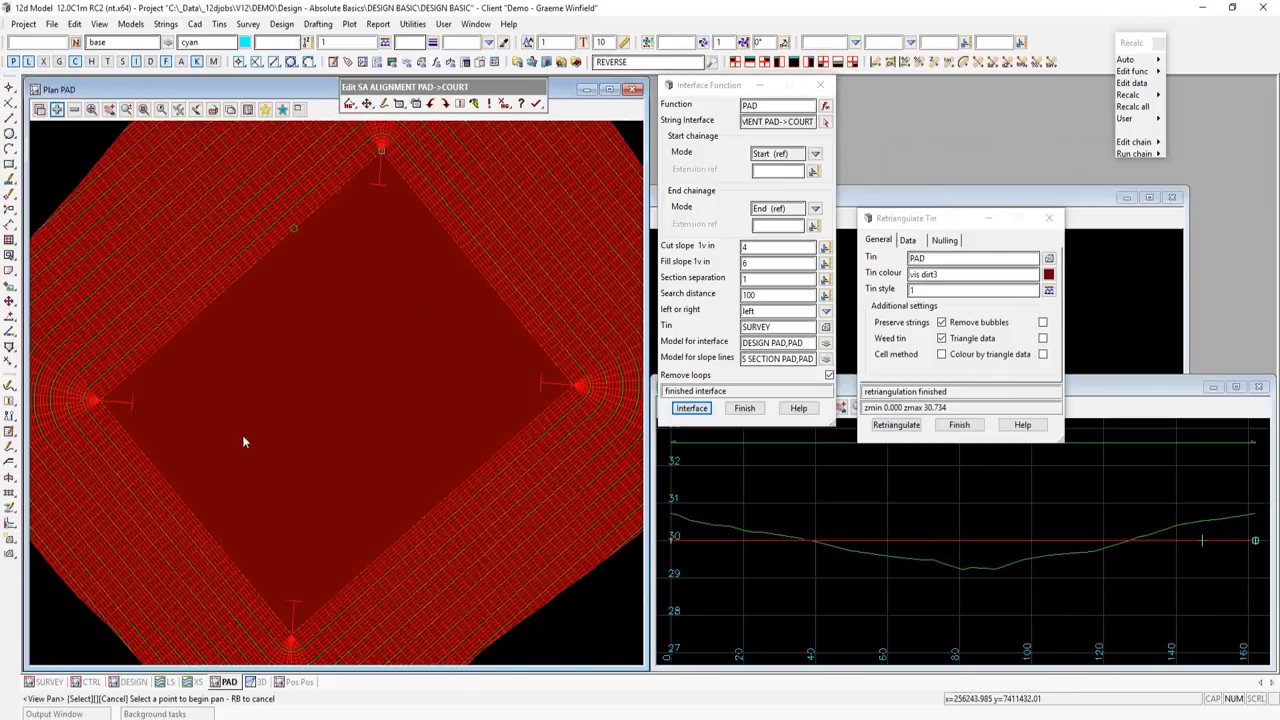
{"action": "left_click", "coordinate": [256, 683]}
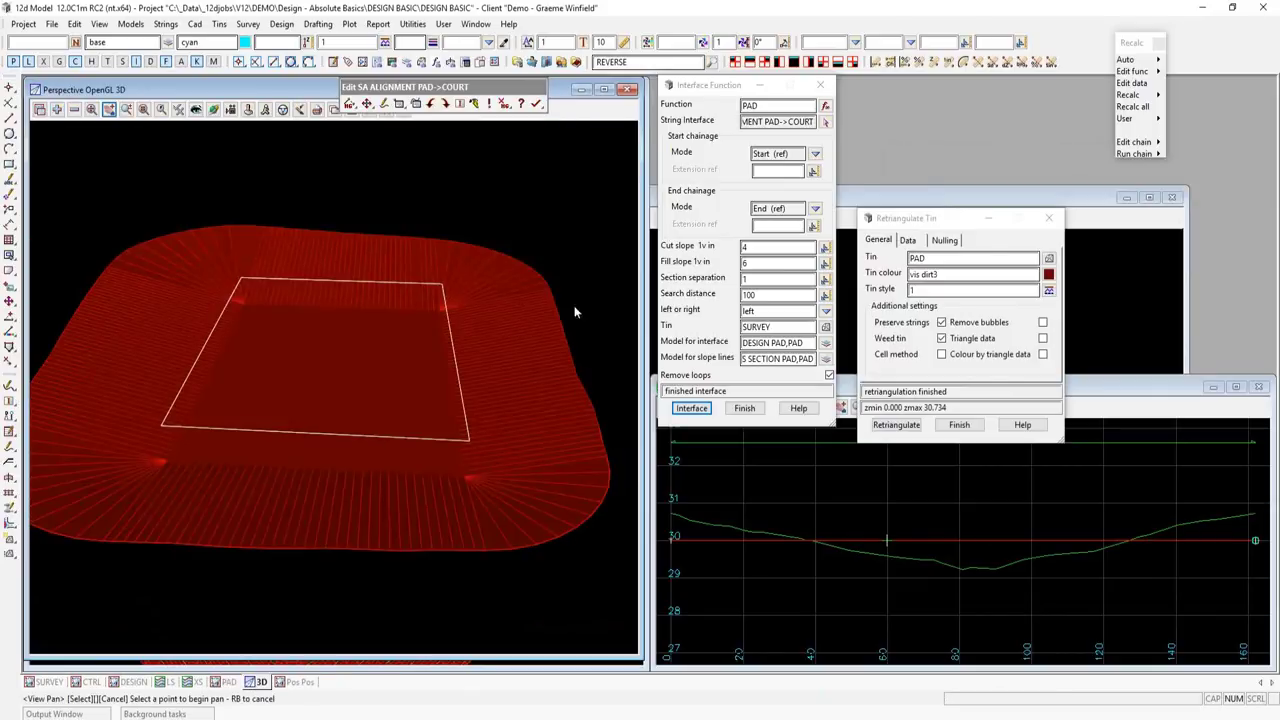
{"action": "left_click", "coordinate": [692, 408]}
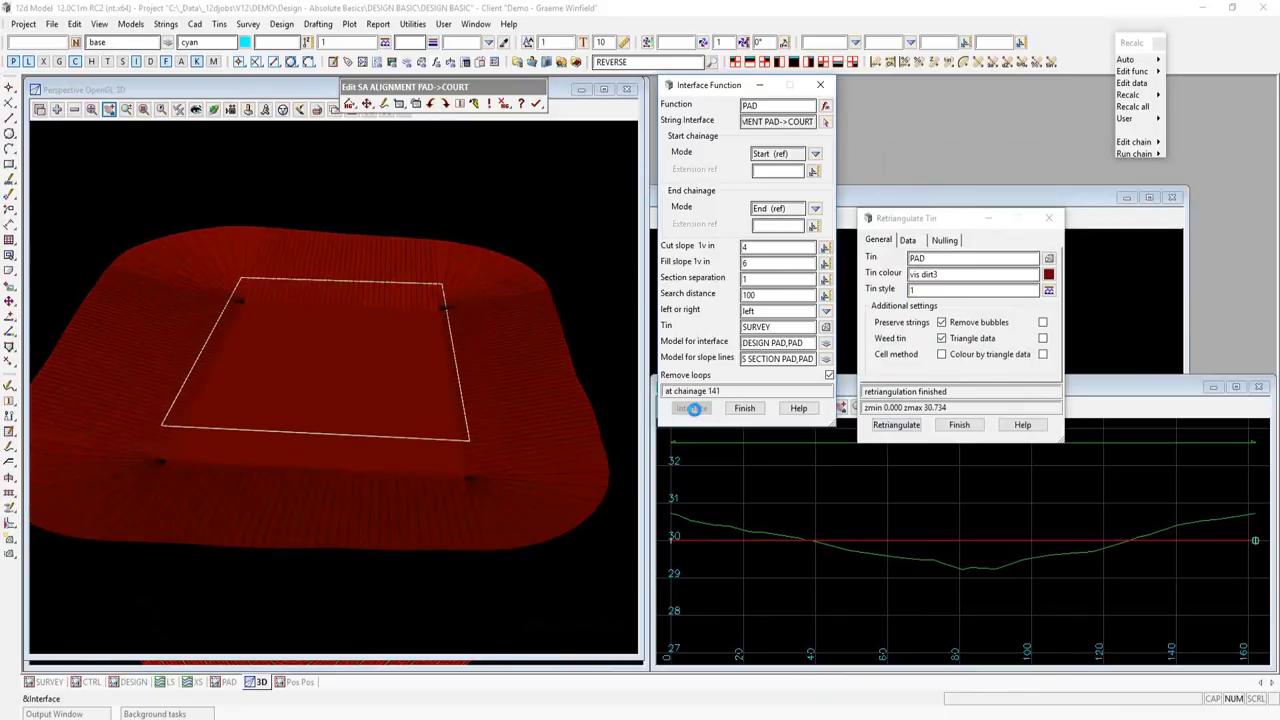
{"action": "left_click", "coordinate": [896, 425]}
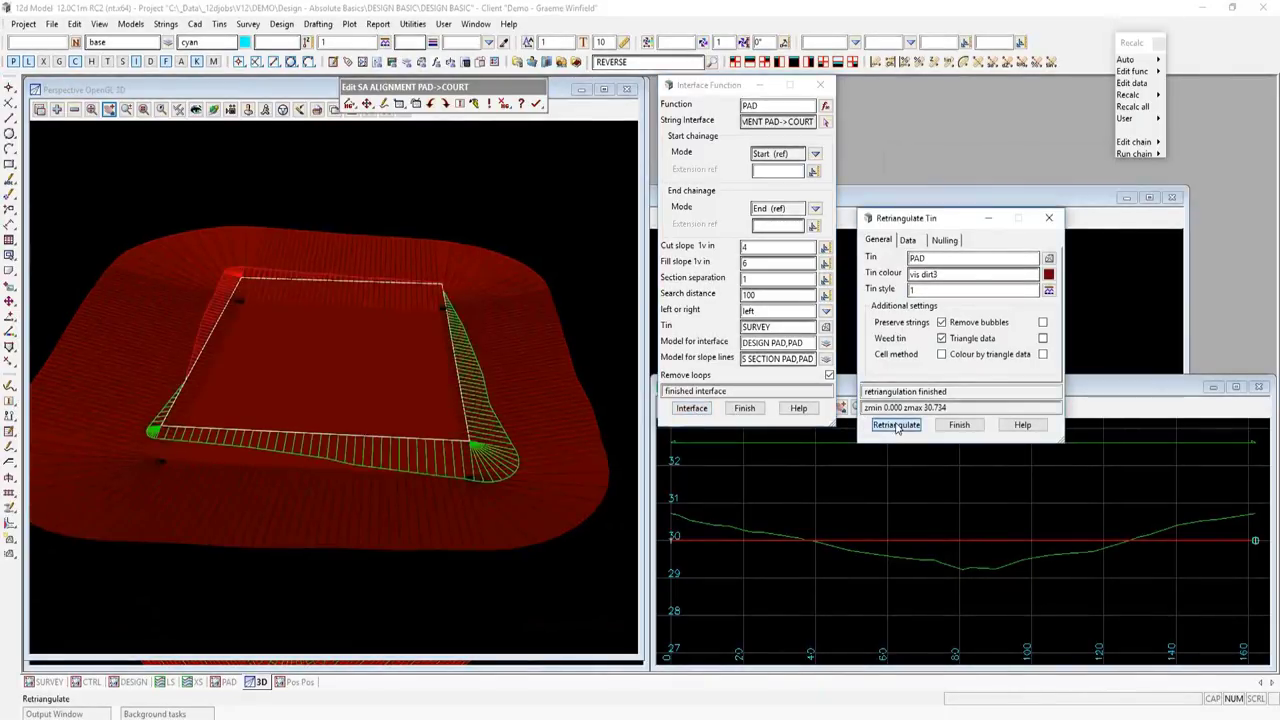
- Examine the updated pad and its batters in the PAD plan view and from another angle in 3D
{"action": "left_click", "coordinate": [226, 682]}
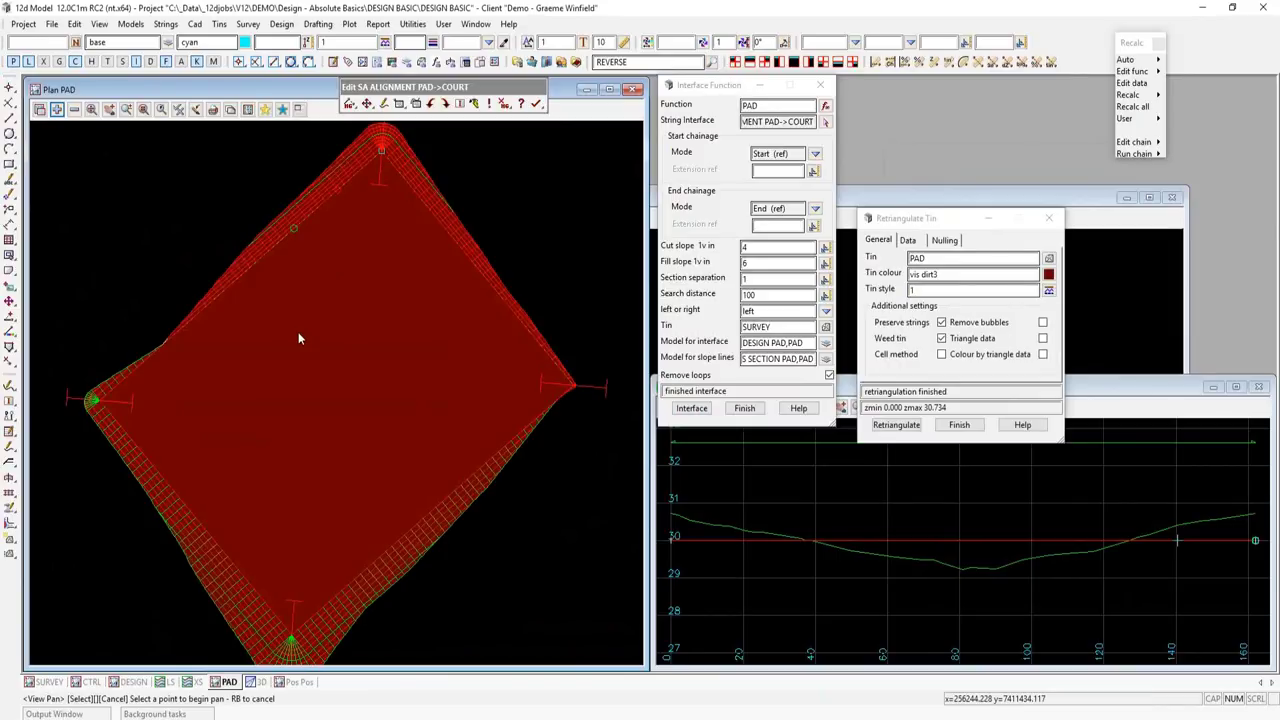
{"action": "left_click", "coordinate": [258, 682]}
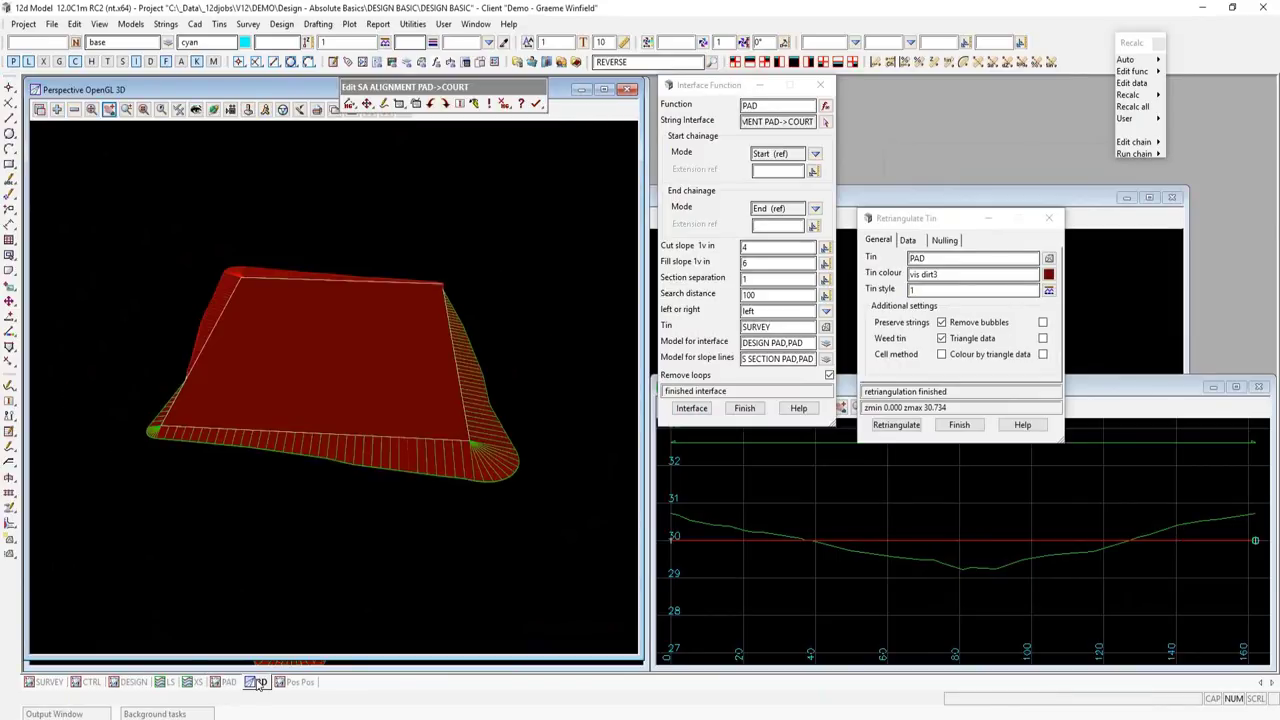
{"action": "left_click", "coordinate": [213, 109]}
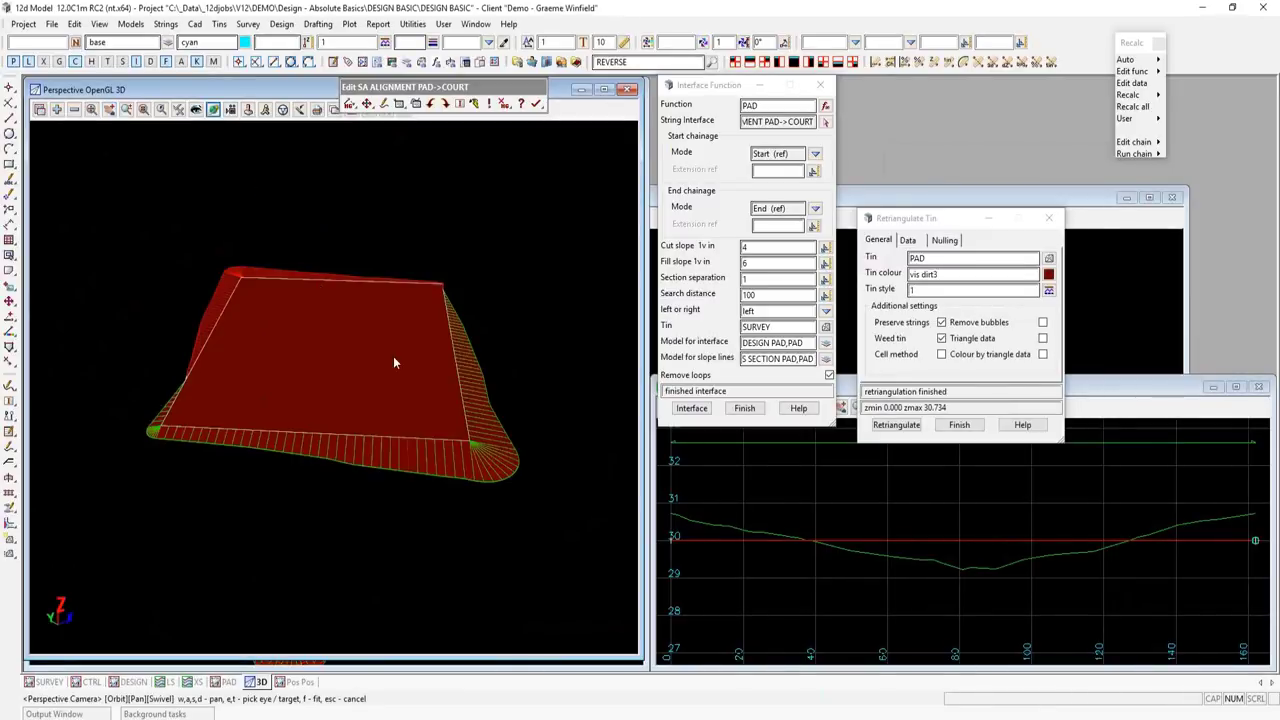
{"action": "left_click_drag", "start_coordinate": [393, 356], "coordinate": [283, 396]}
{"action": "middle_click", "coordinate": [322, 363]}
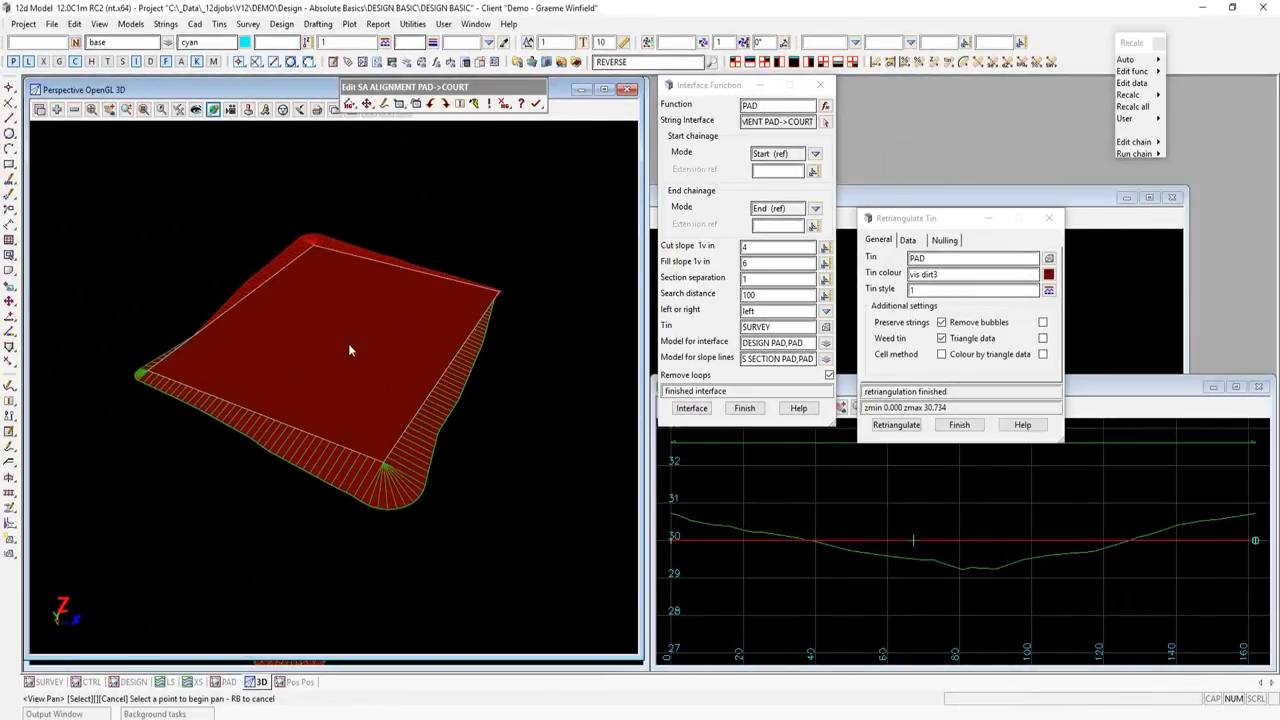
- Close the retriangulation and interface functions and quit editing the COURT alignment
{"action": "left_click", "coordinate": [959, 424]}
{"action": "left_click", "coordinate": [745, 408]}
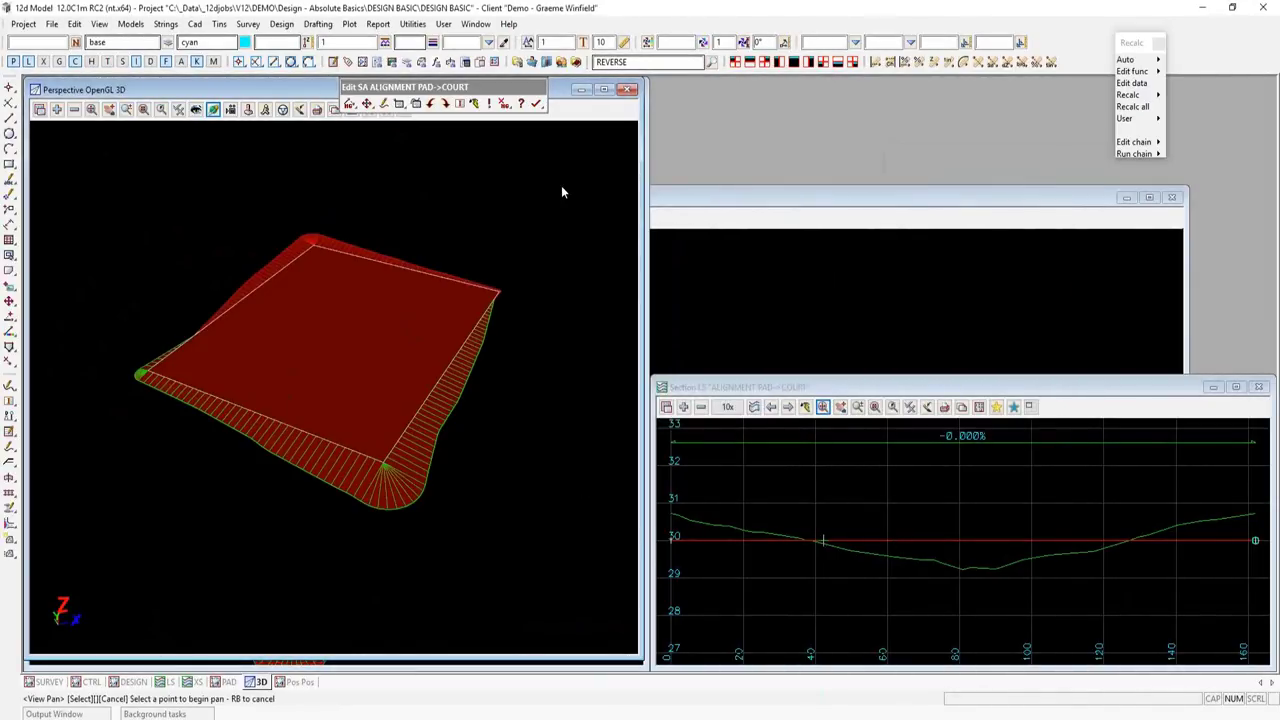
{"action": "left_click", "coordinate": [537, 106]}
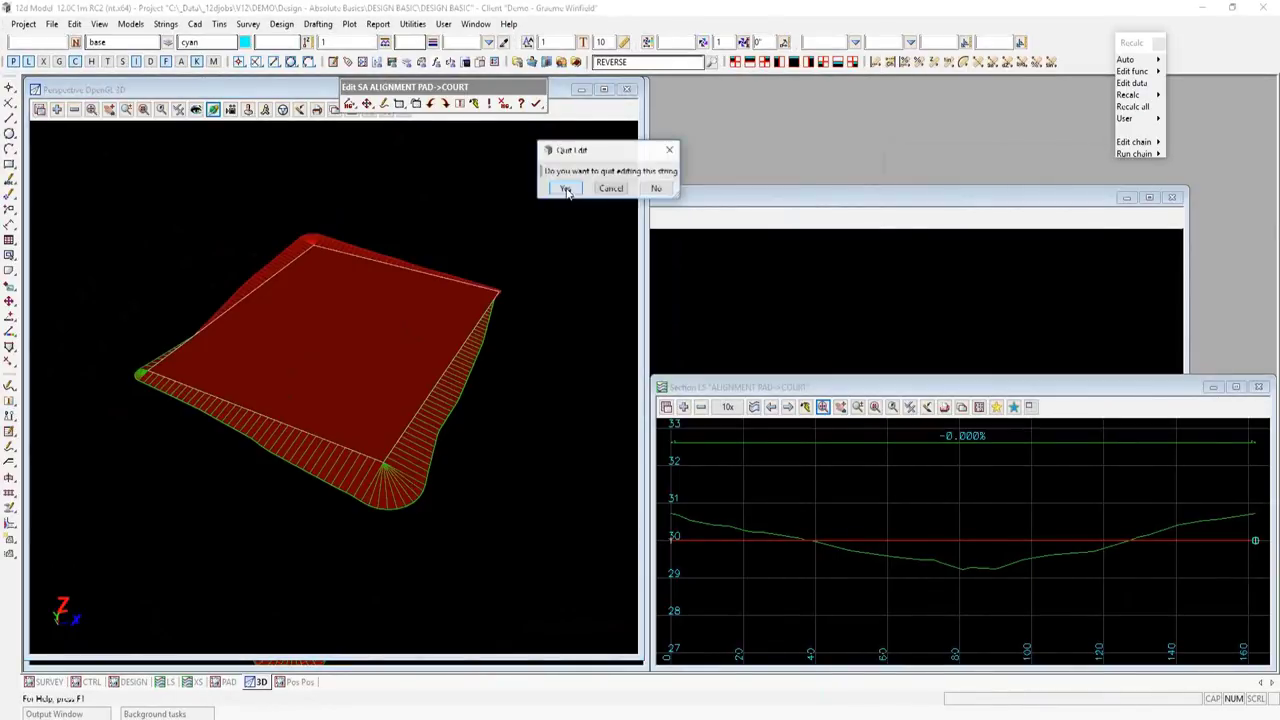
{"action": "left_click", "coordinate": [566, 192]}
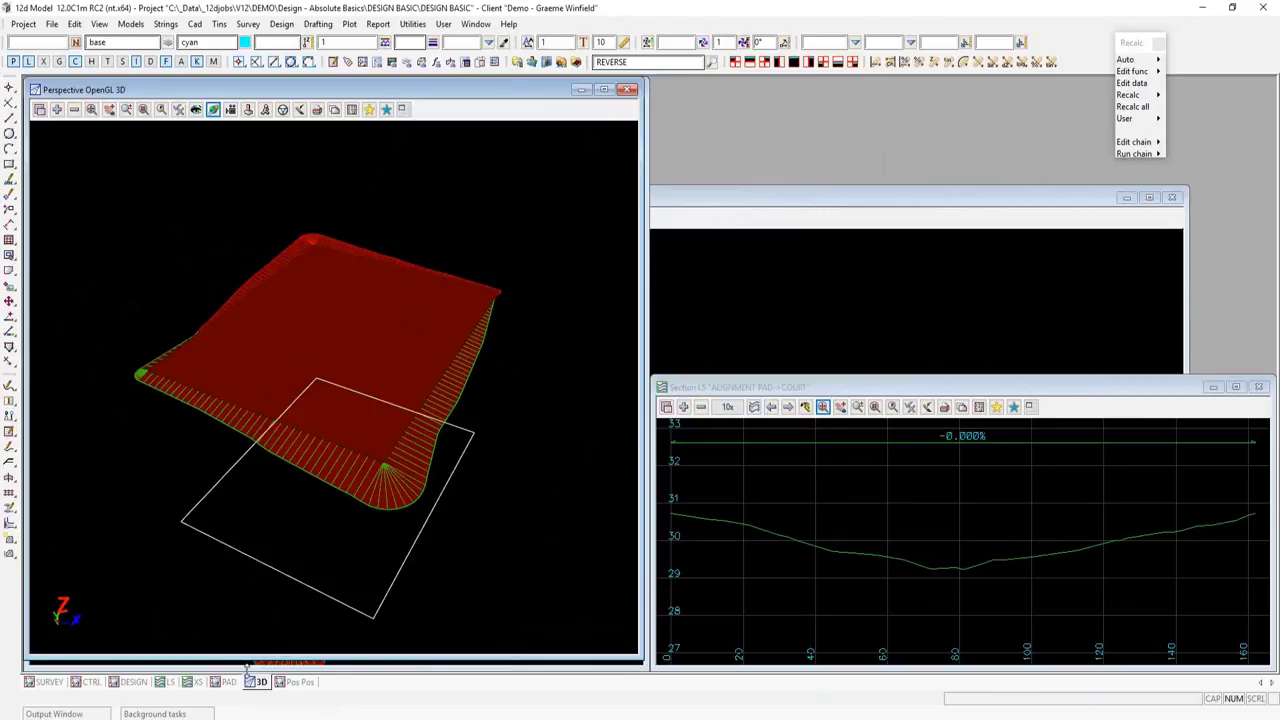
- Start a new super alignment for the CTRL plan view, using the Reference String name type and naming it RS01
{"action": "left_click", "coordinate": [92, 683]}
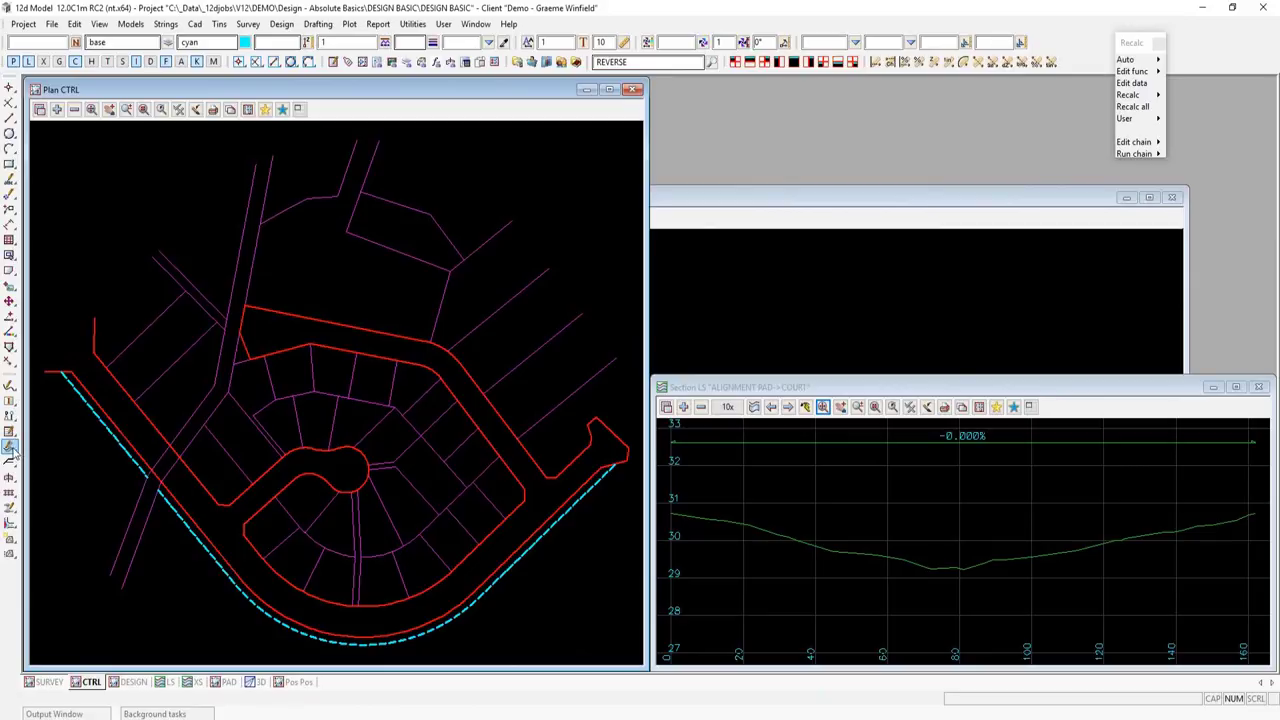
{"action": "mouse_move", "coordinate": [10, 448]}
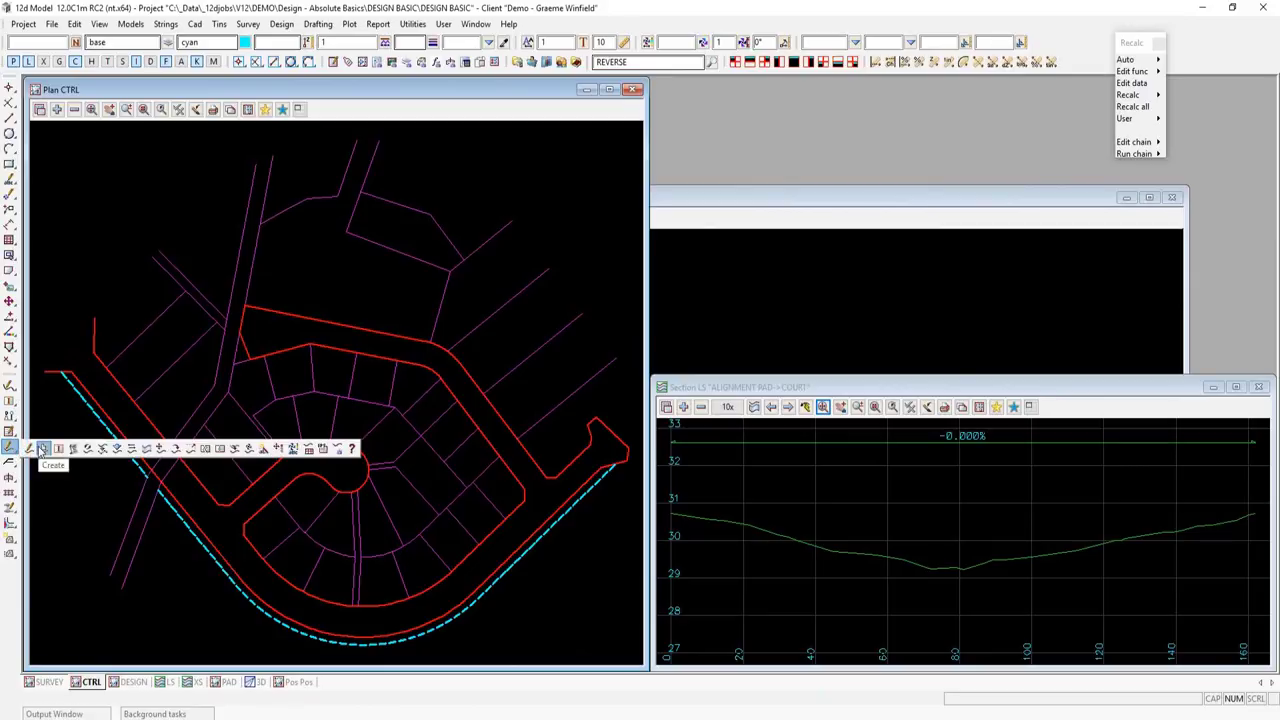
{"action": "left_click", "coordinate": [40, 449]}
{"action": "left_click_drag", "start_coordinate": [191, 404], "coordinate": [868, 84]}
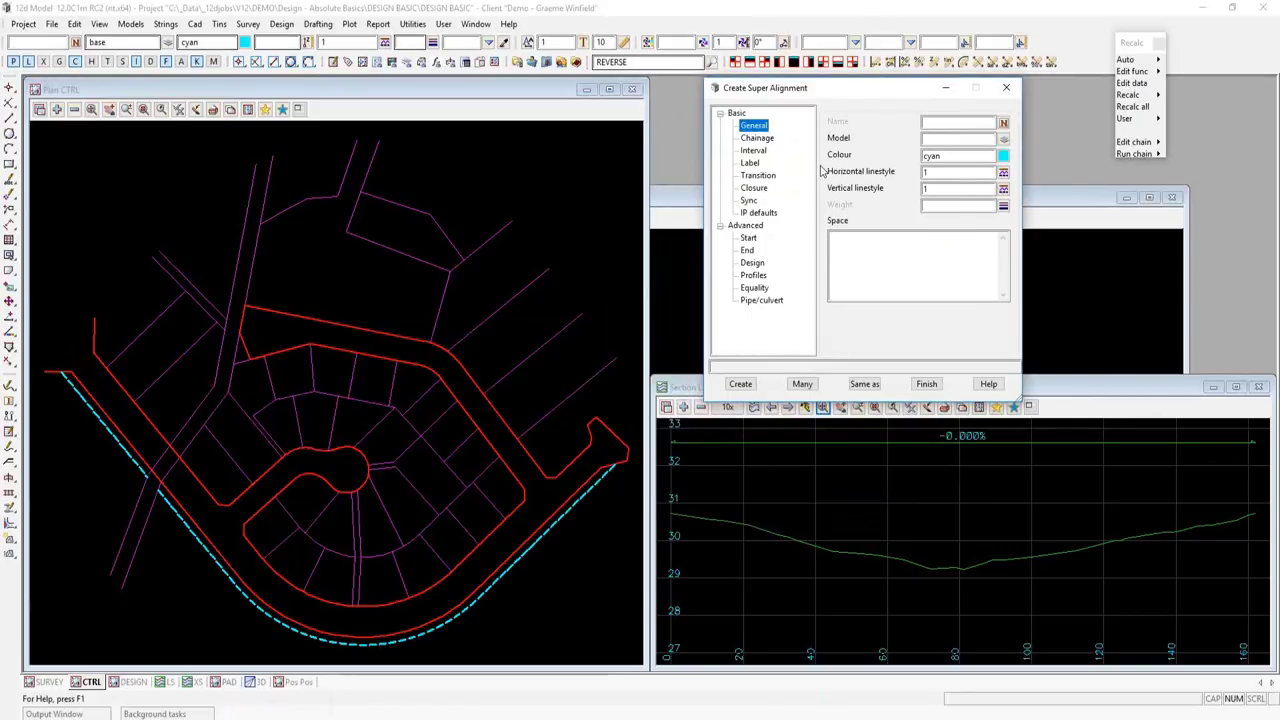
{"action": "left_click", "coordinate": [1004, 122]}
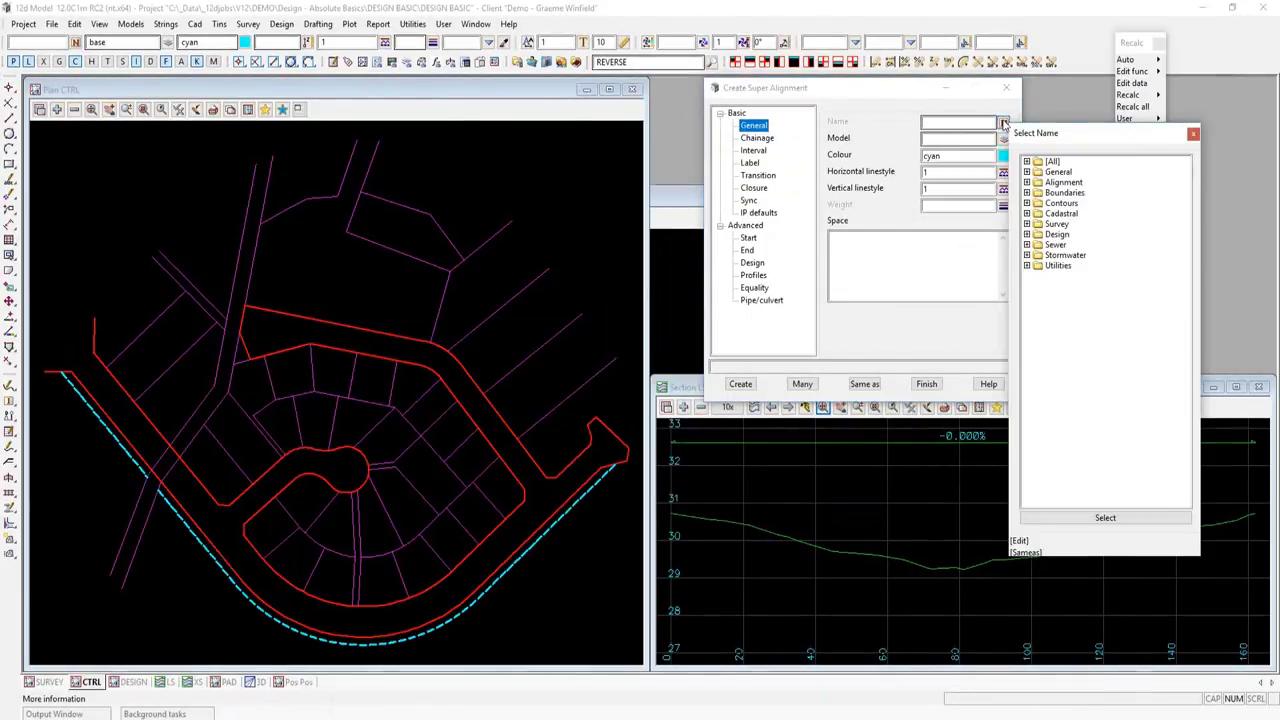
{"action": "double_click", "coordinate": [1033, 182]}
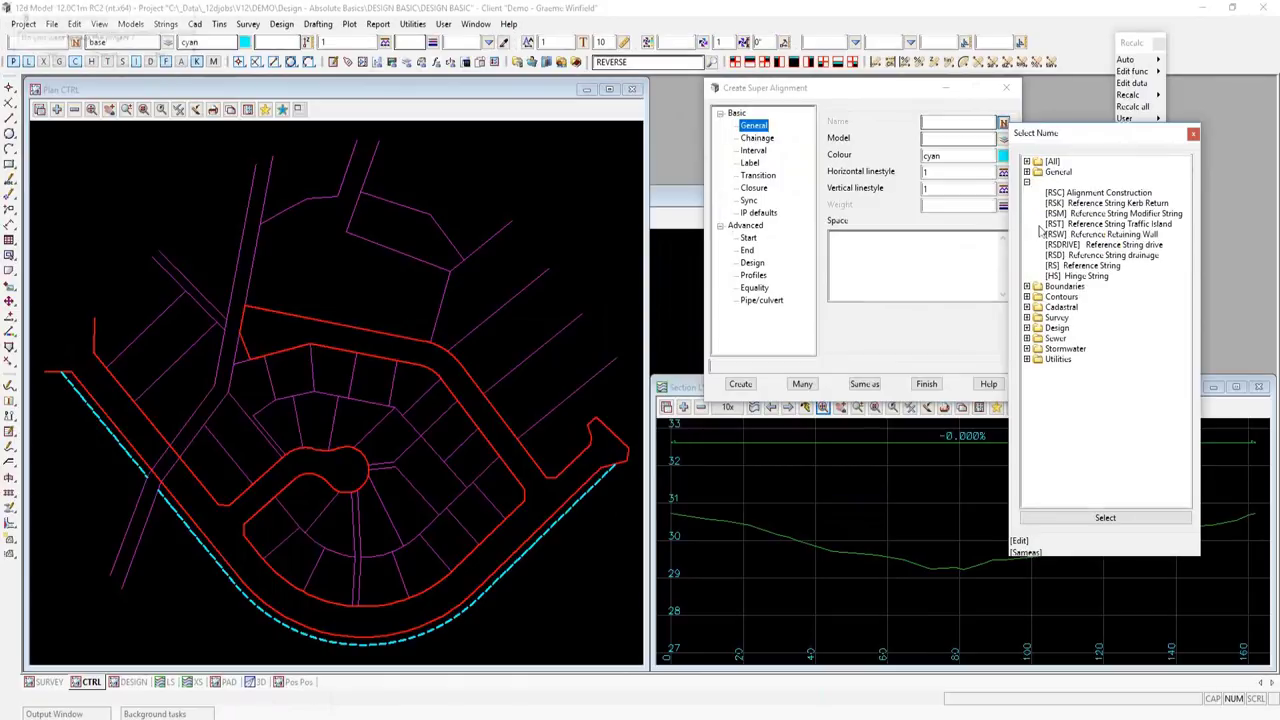
{"action": "double_click", "coordinate": [1090, 266]}
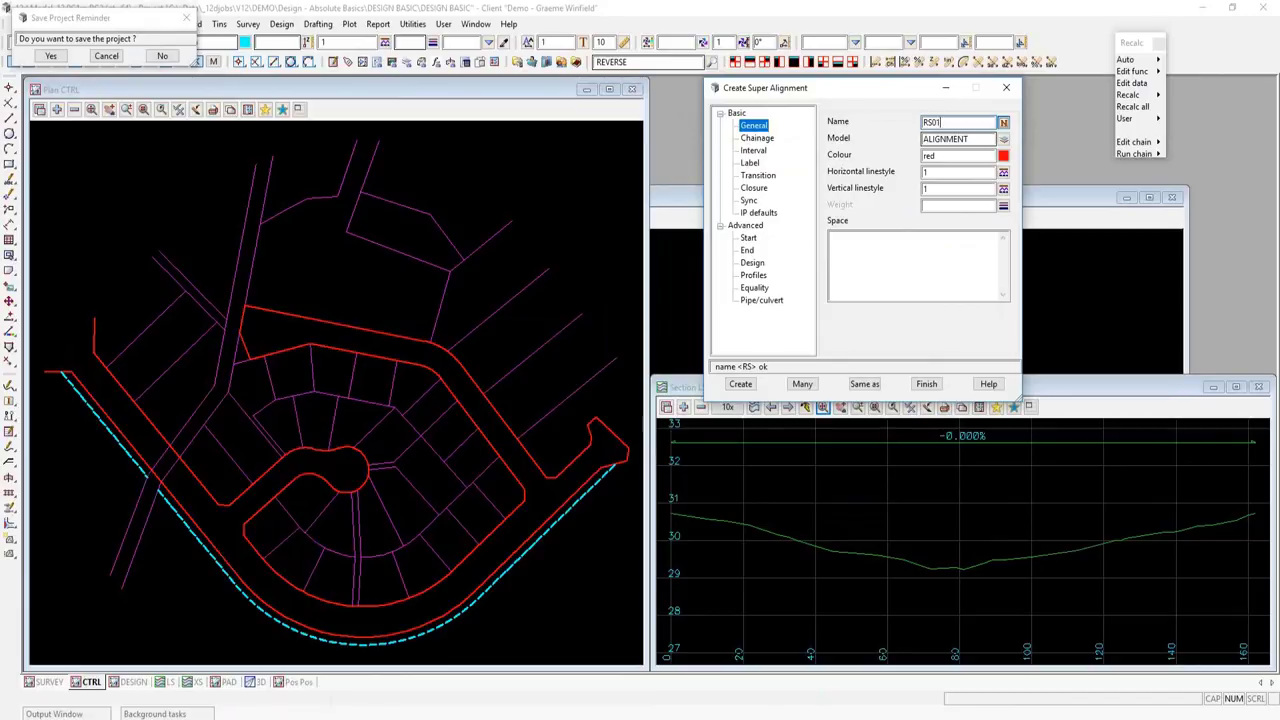
- Give the alignment the label style DESIGN PLAIN LHS with a major interval of 50, and create it
{"action": "left_click", "coordinate": [750, 162]}
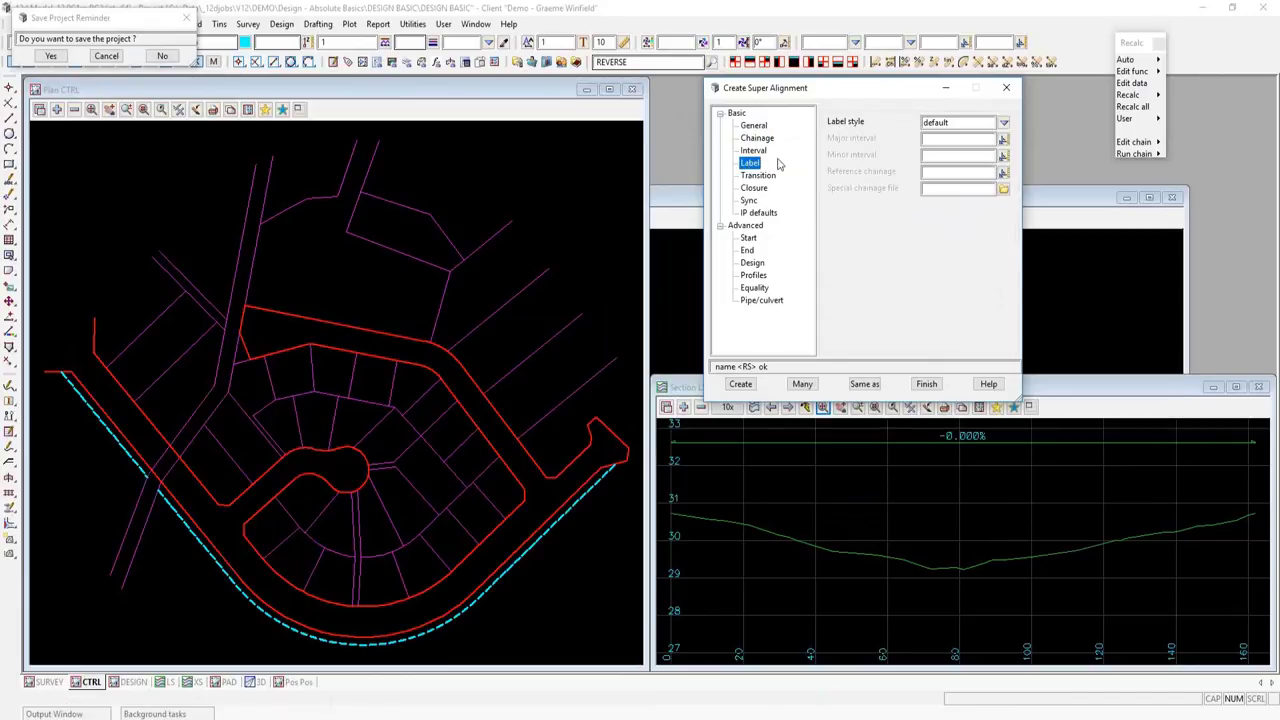
{"action": "left_click", "coordinate": [1003, 122]}
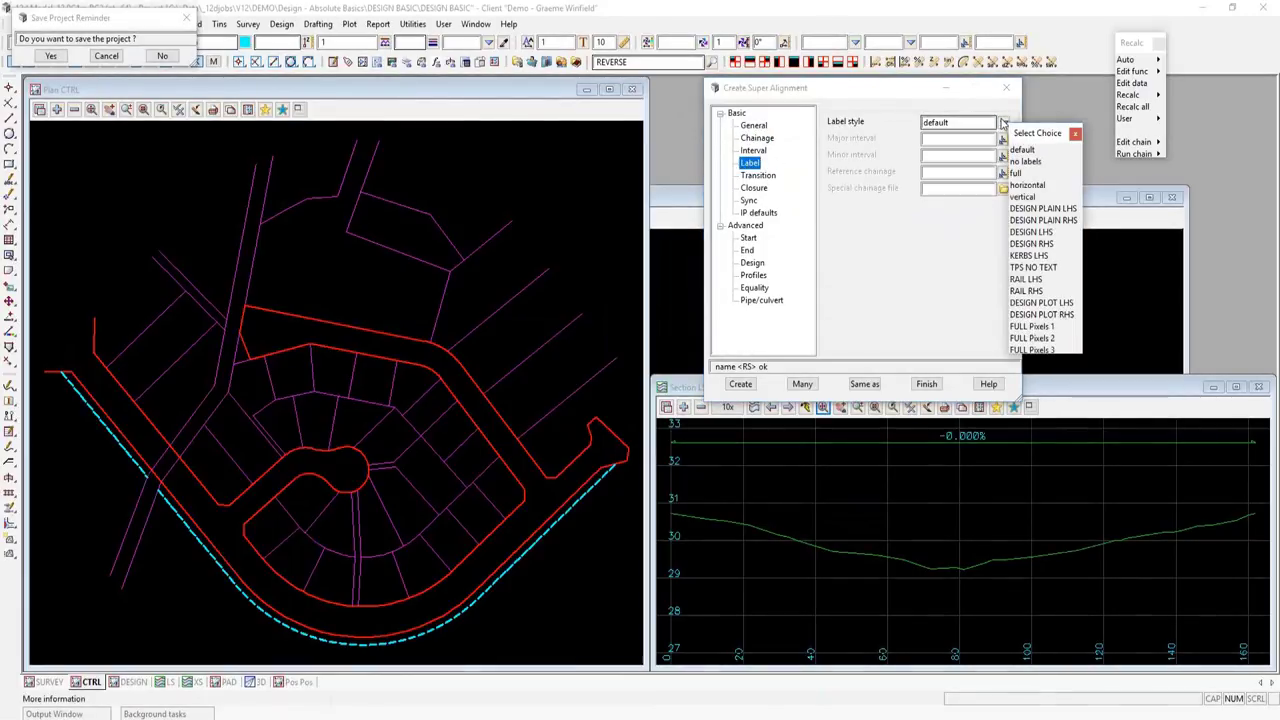
{"action": "left_click", "coordinate": [1051, 208]}
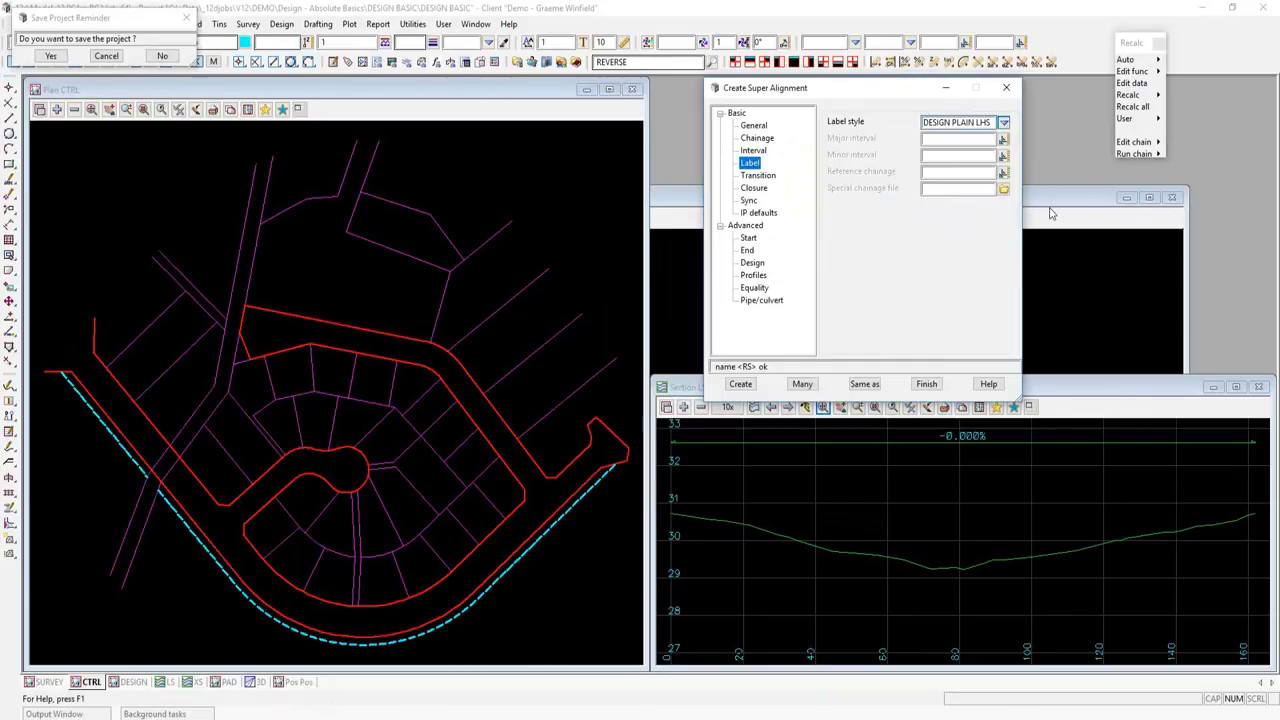
{"action": "left_click", "coordinate": [964, 140]}
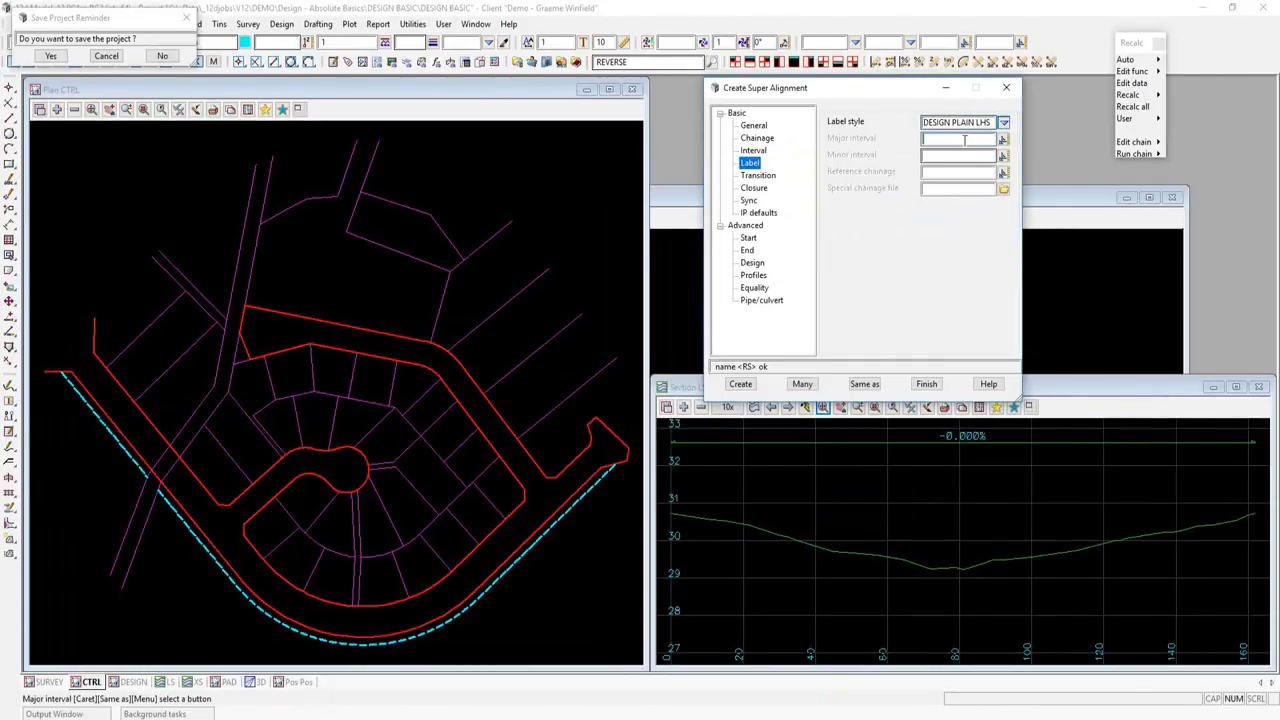
{"action": "type", "text": "50"}
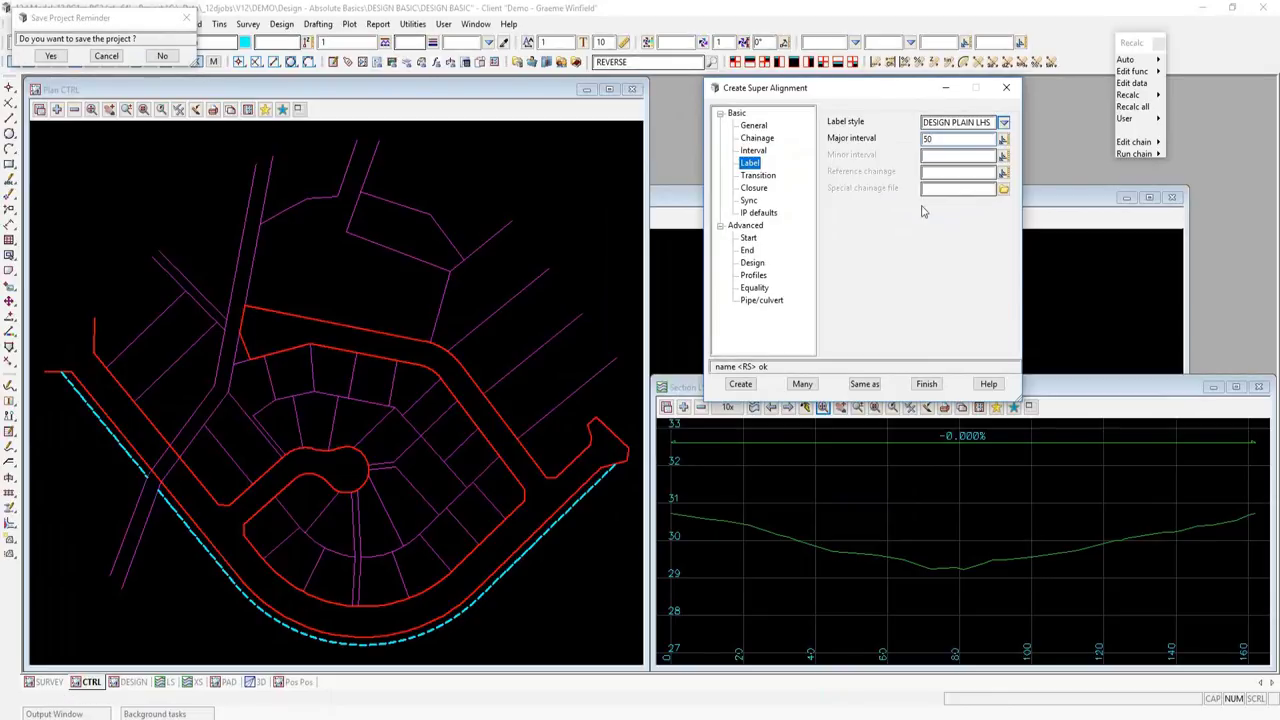
{"action": "left_click", "coordinate": [755, 386]}
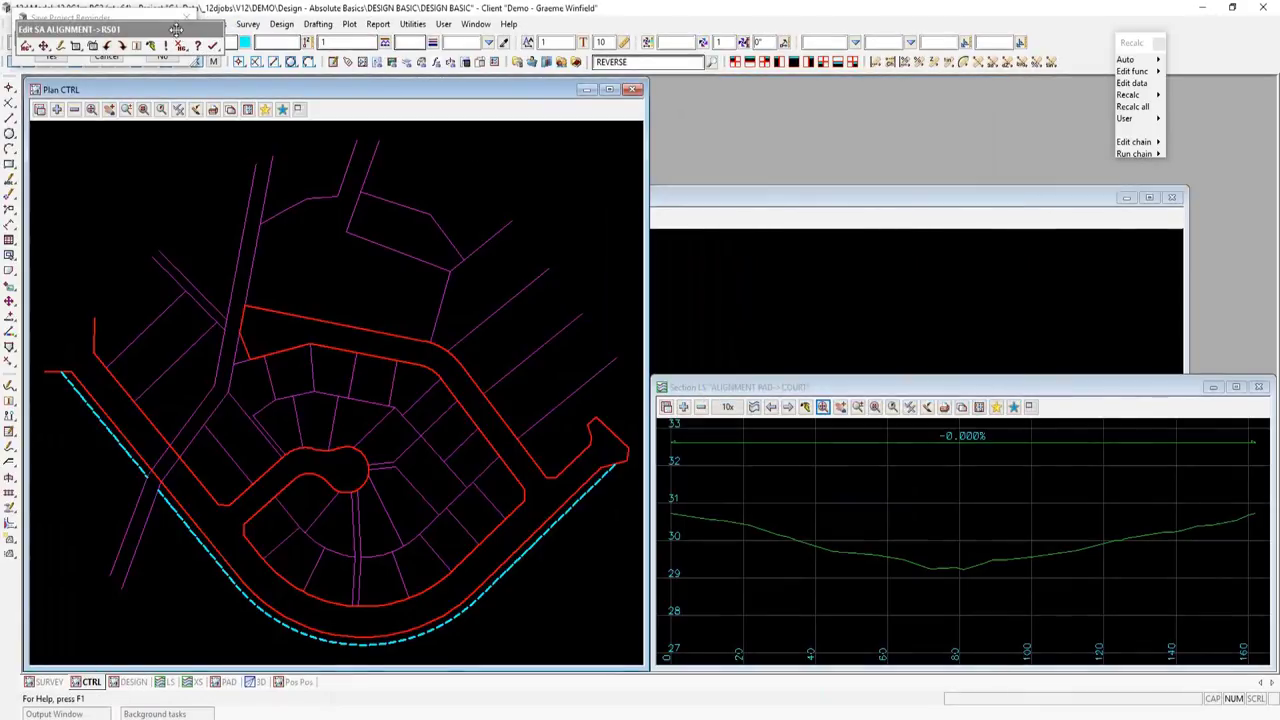
- Save the project and append a blank part to the horizontal geometry of alignment RS01
{"action": "left_click_drag", "start_coordinate": [180, 30], "coordinate": [493, 88]}
{"action": "left_click", "coordinate": [50, 56]}
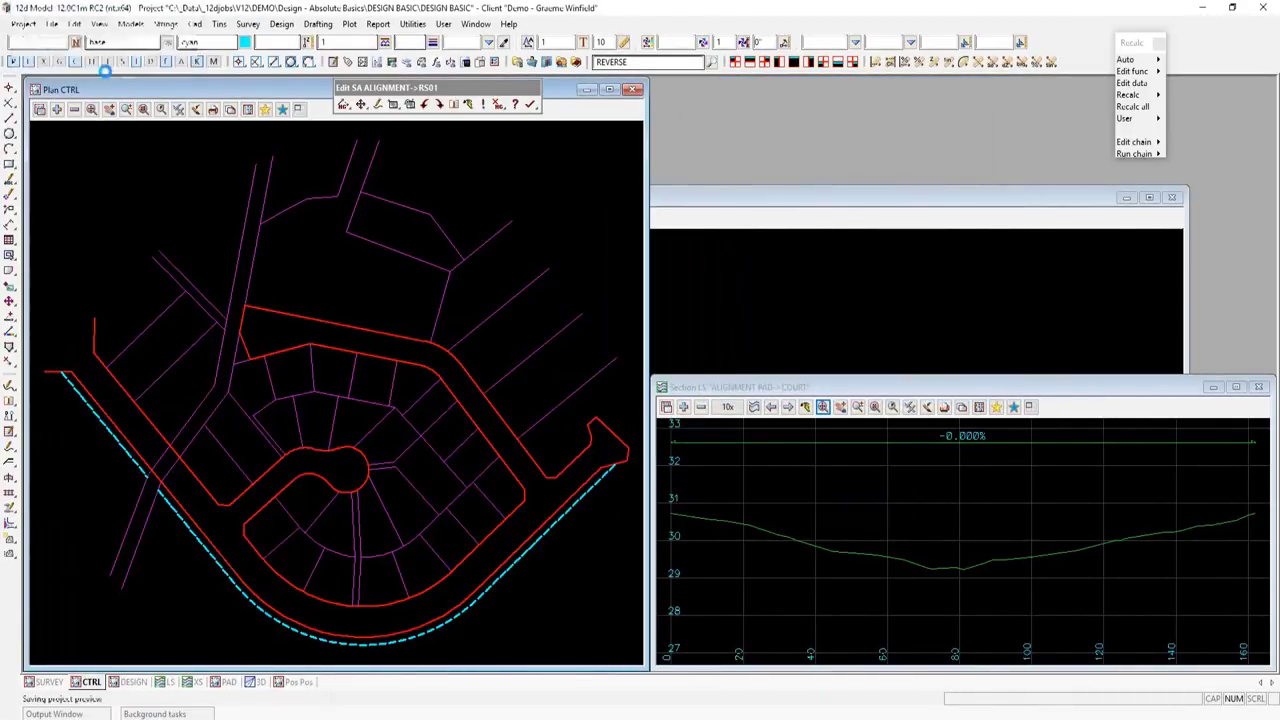
{"action": "left_click", "coordinate": [393, 104]}
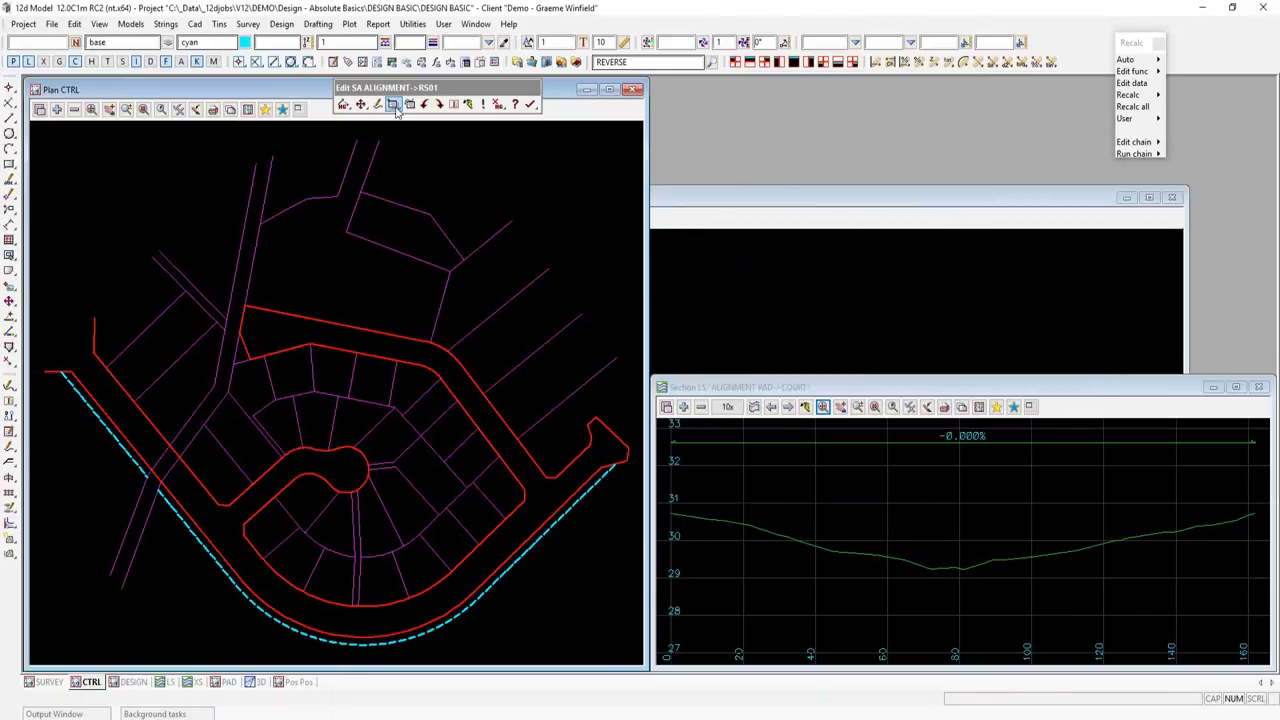
{"action": "left_click_drag", "start_coordinate": [460, 122], "coordinate": [753, 129]}
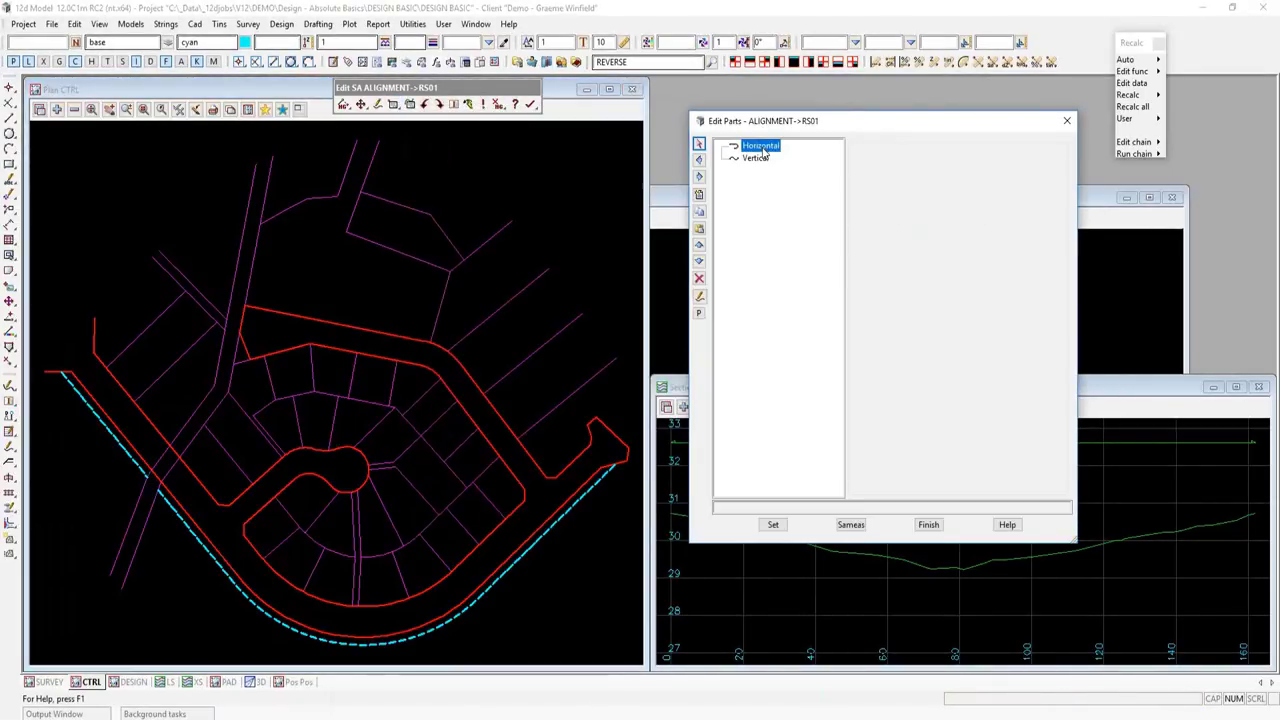
{"action": "left_click", "coordinate": [699, 196]}
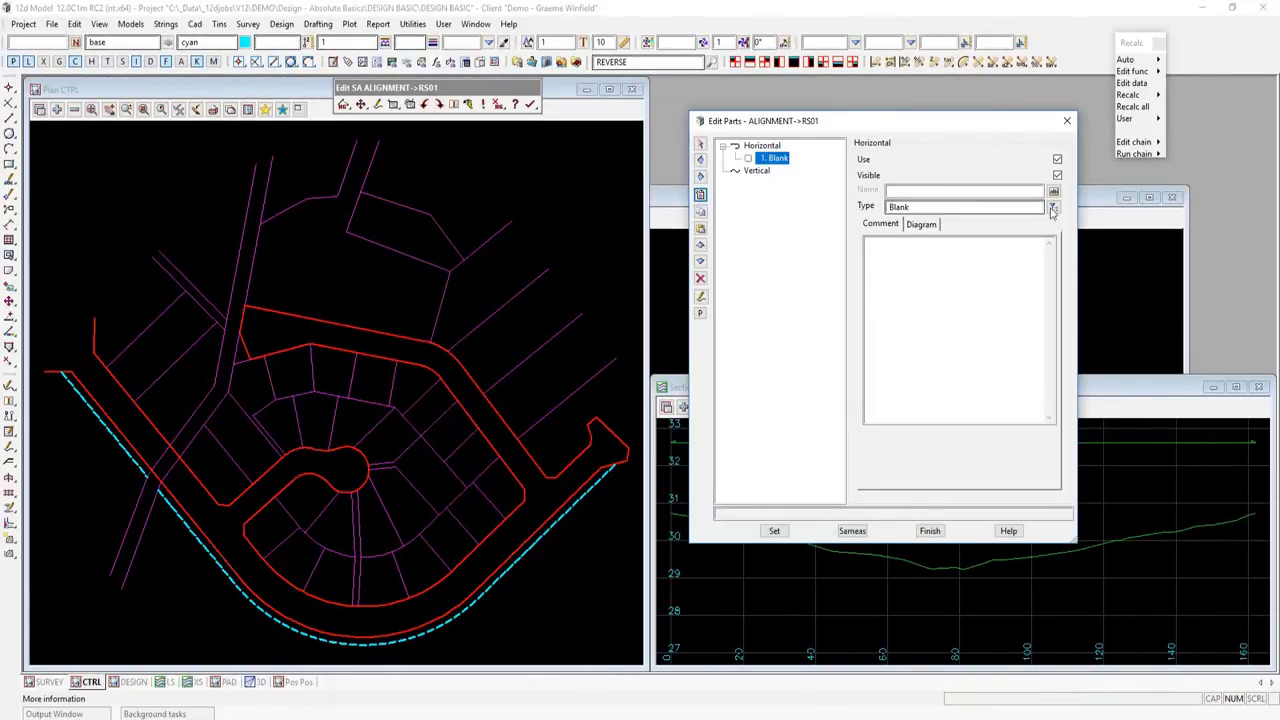
- Set the blank horizontal part's type to a fixed line defined by two points
{"action": "left_click", "coordinate": [1052, 207]}
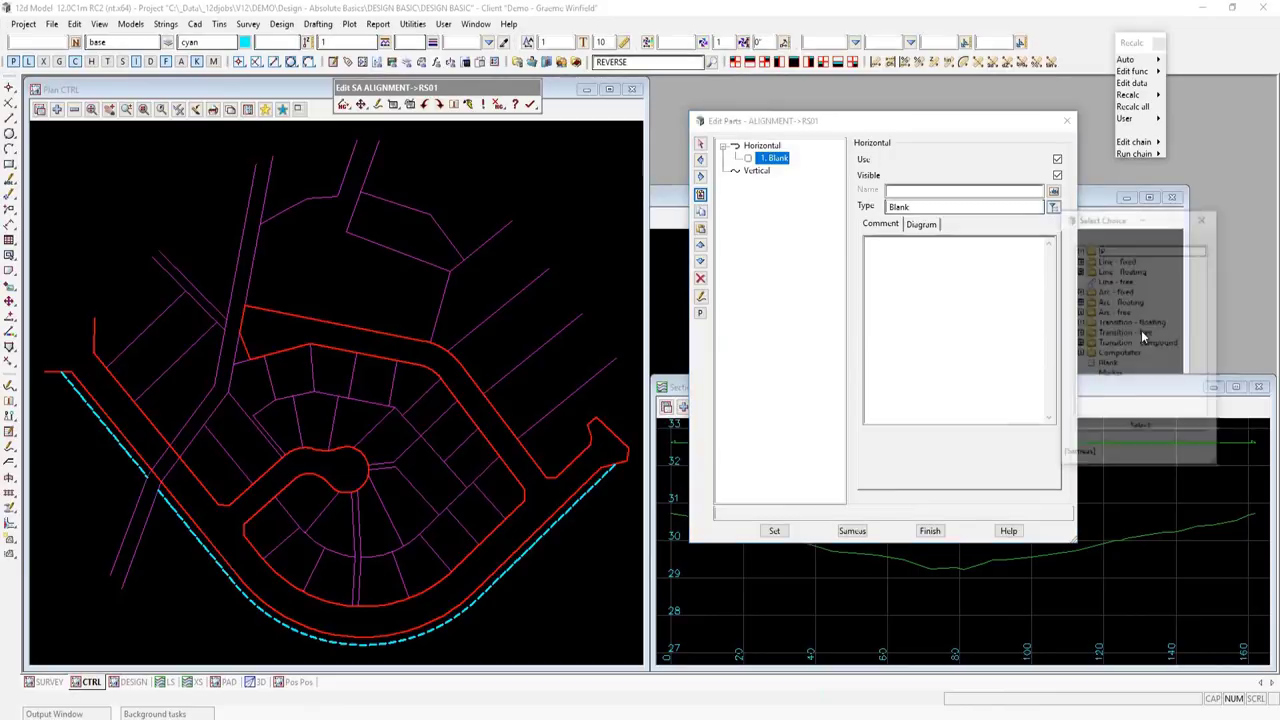
{"action": "double_click", "coordinate": [1099, 250]}
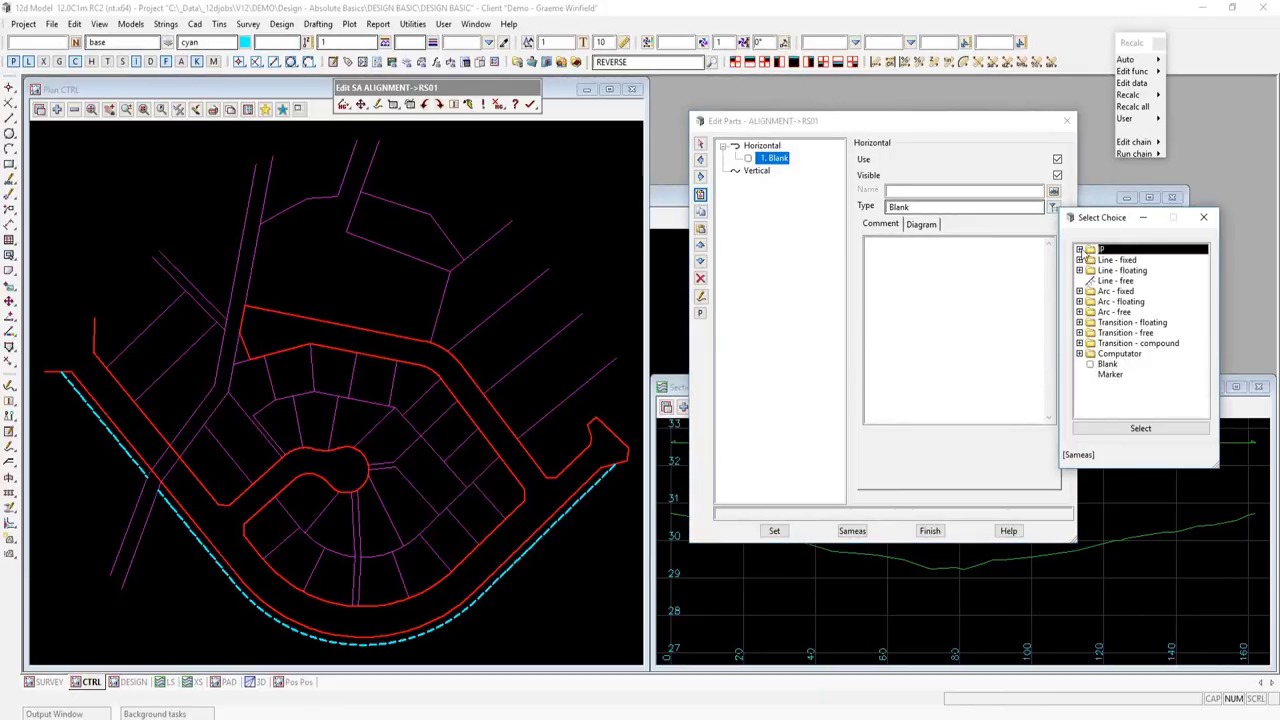
{"action": "left_click", "coordinate": [1079, 249]}
{"action": "left_click", "coordinate": [1080, 260]}
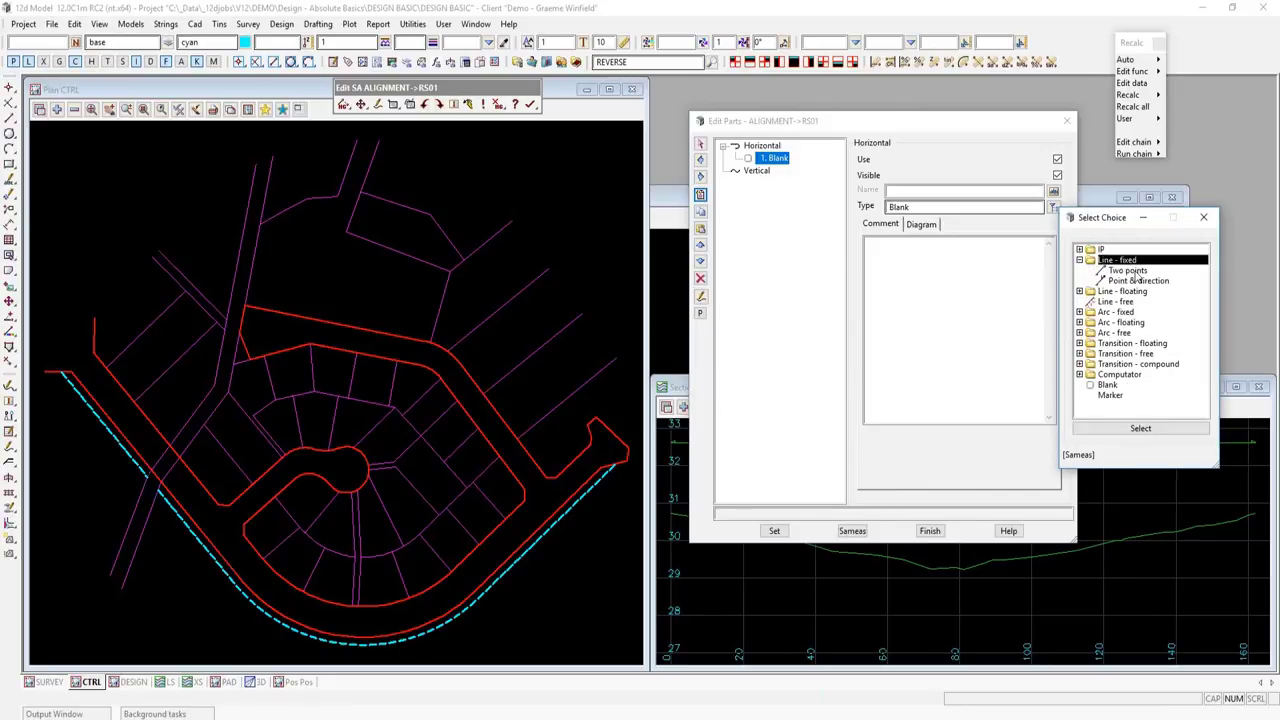
{"action": "left_click", "coordinate": [1128, 270]}
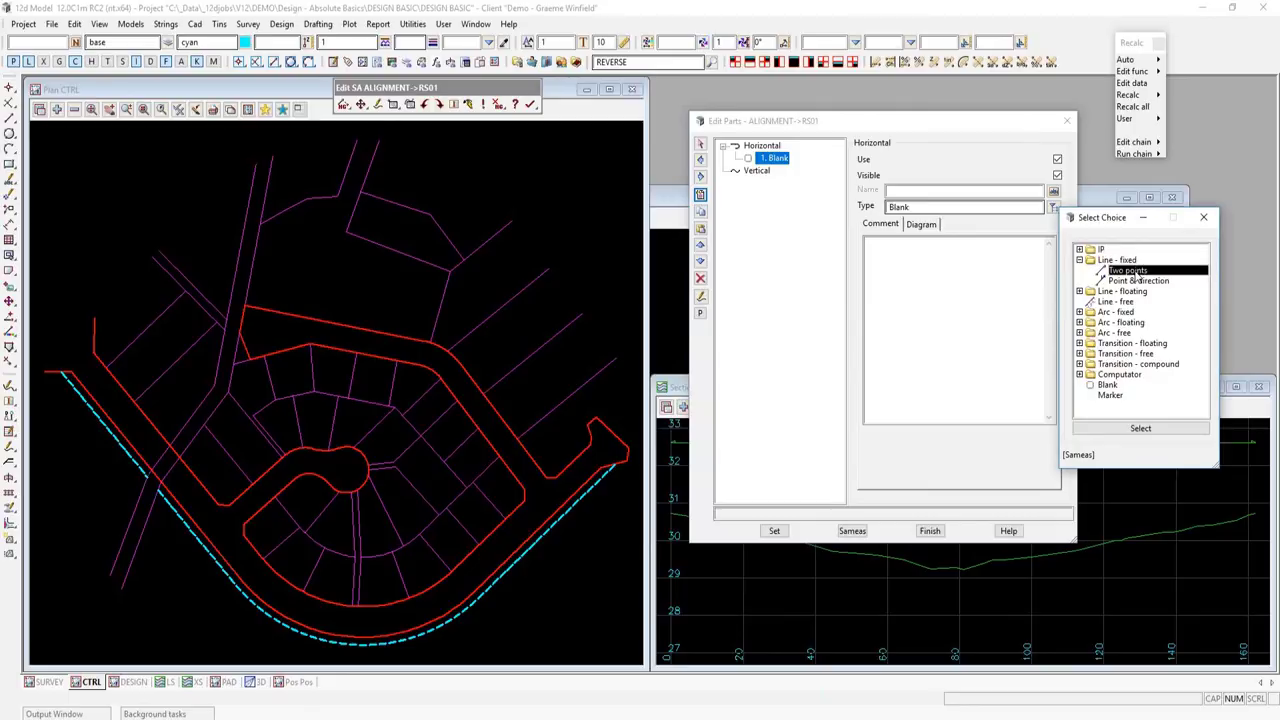
{"action": "left_click", "coordinate": [1141, 428]}
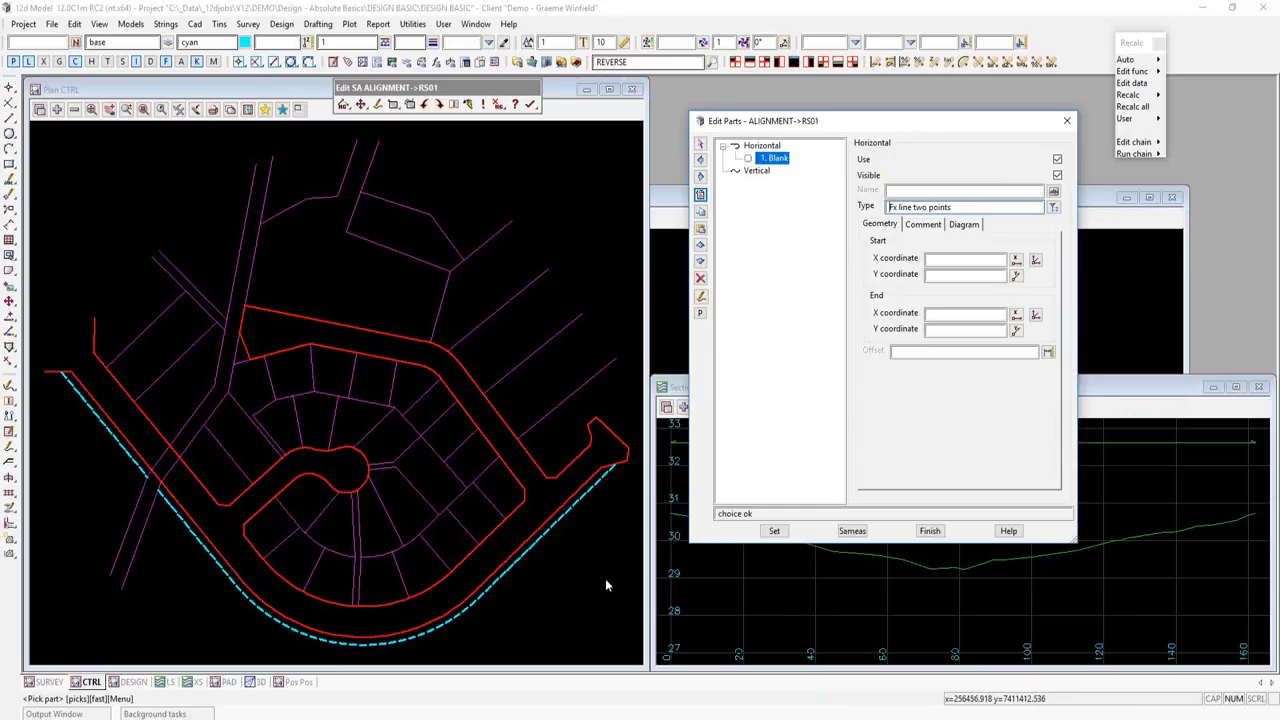
- Copy the fixed line's start and end coordinates from the southwestern straight of the outer red cadastral boundary SV RPR
{"action": "left_click", "coordinate": [855, 532]}
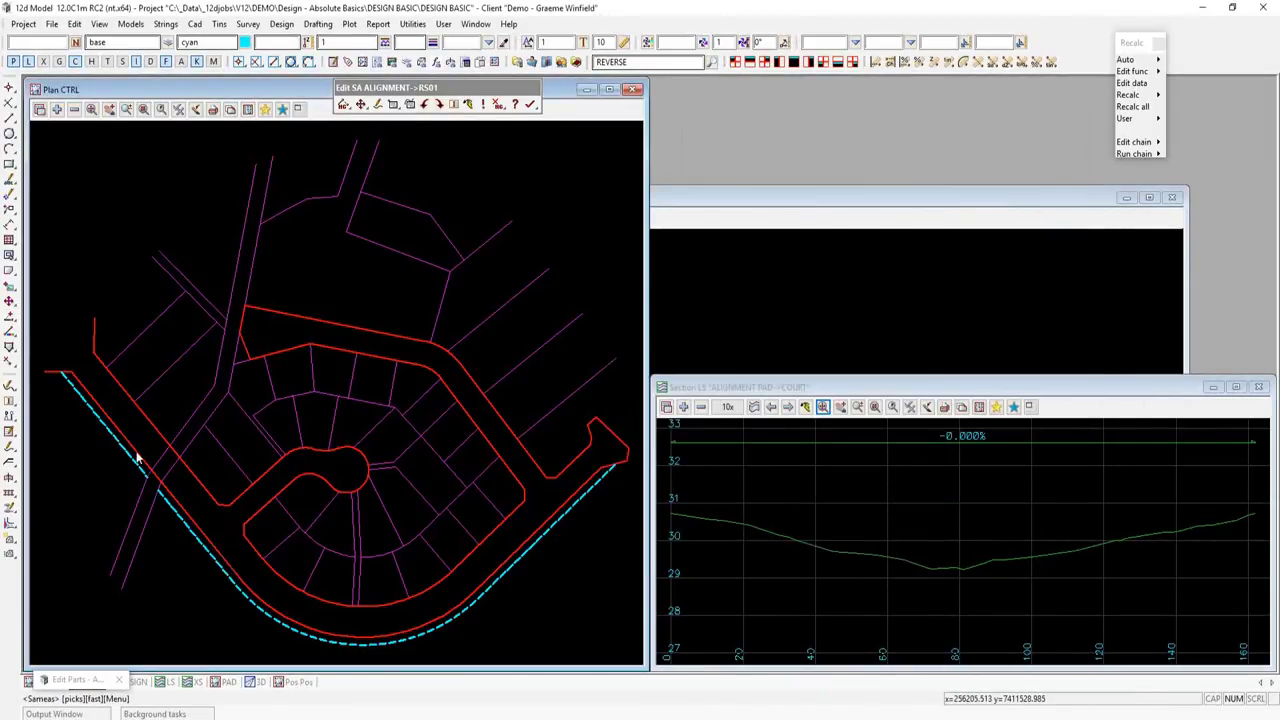
{"action": "left_click", "coordinate": [186, 517]}
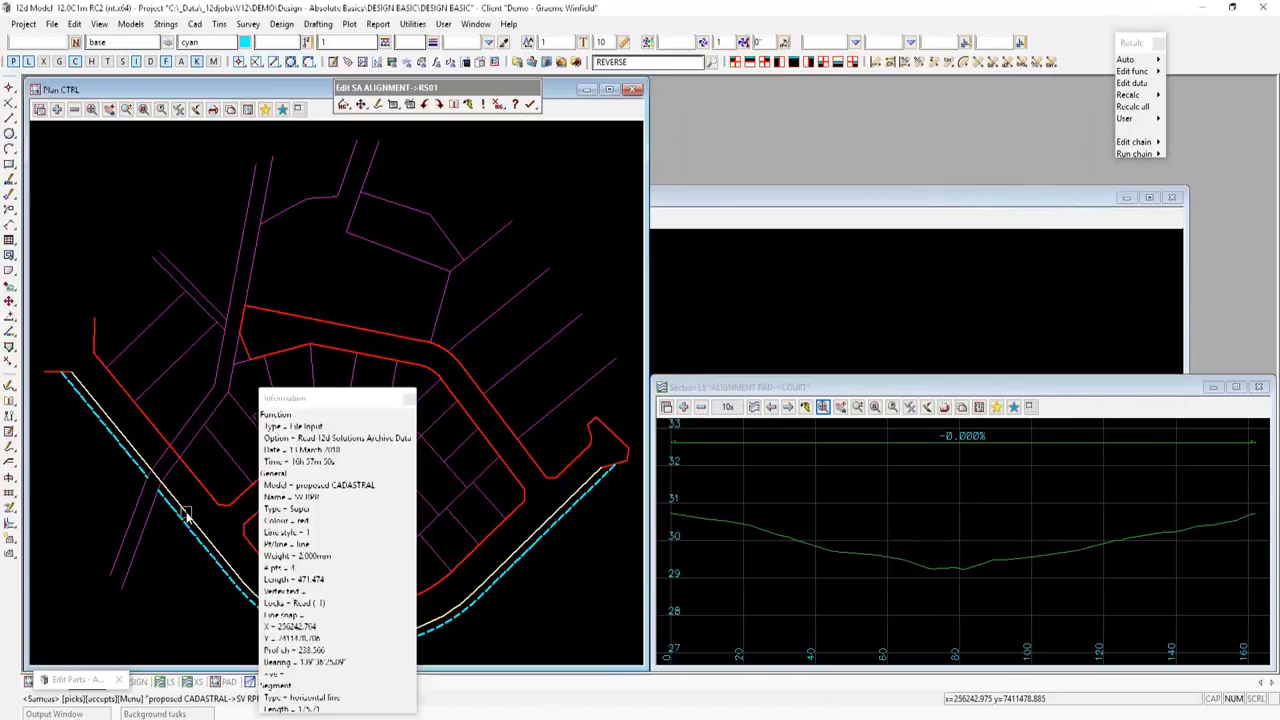
{"action": "middle_click", "coordinate": [186, 517]}
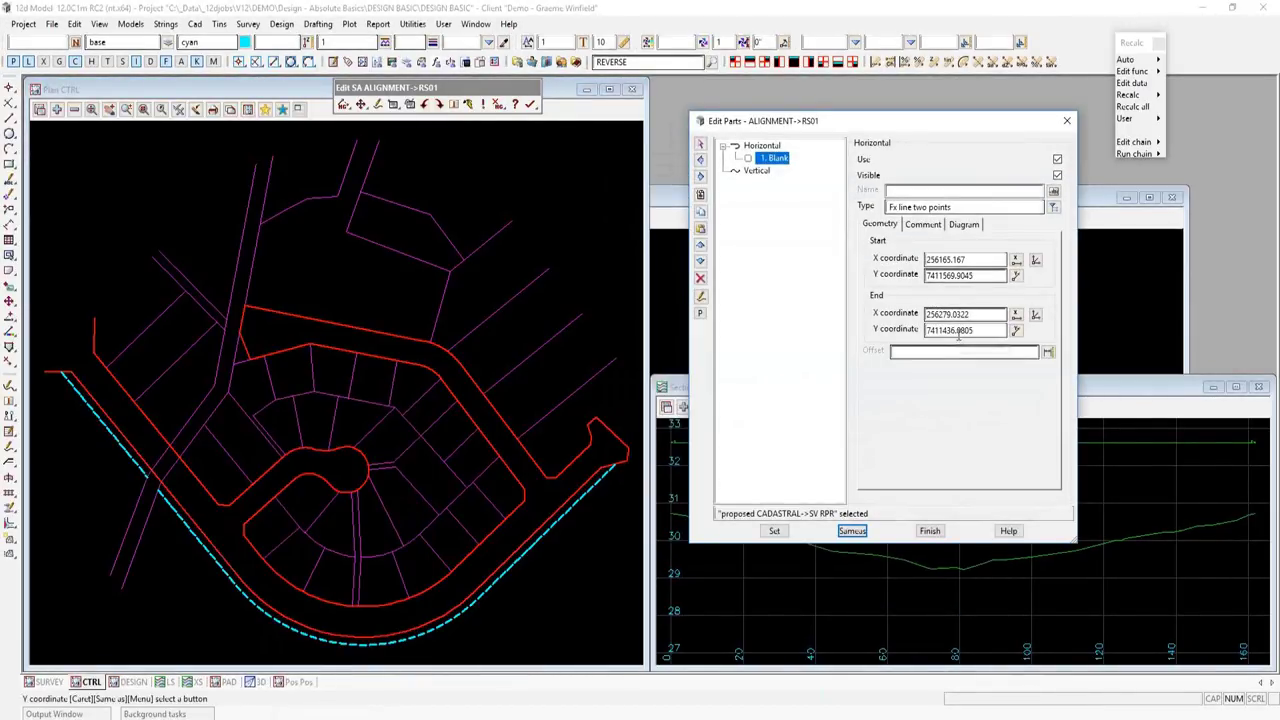
- Apply the fixed two-point line as the first horizontal part of alignment RS01
{"action": "left_click", "coordinate": [773, 531]}
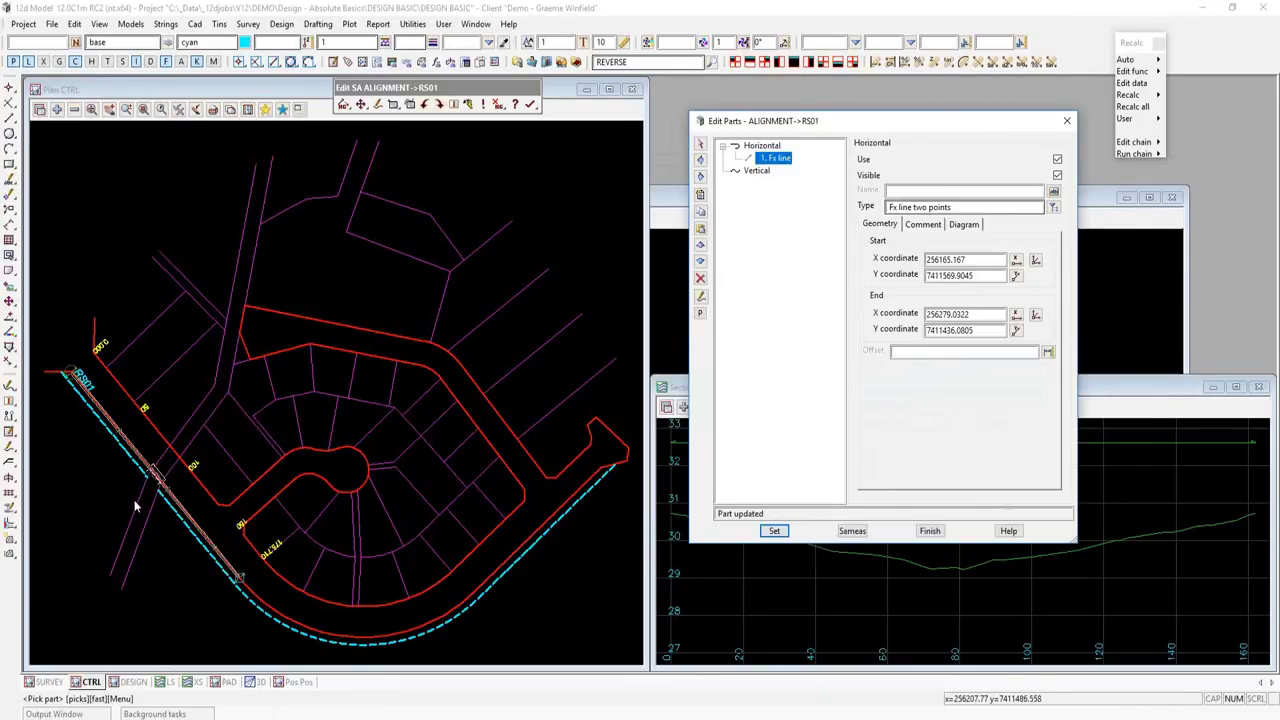
{"action": "scroll", "coordinate": [138, 505], "scroll_direction": "up", "scroll_amount": 3}
{"action": "scroll", "coordinate": [135, 507], "scroll_direction": "up", "scroll_amount": 2}
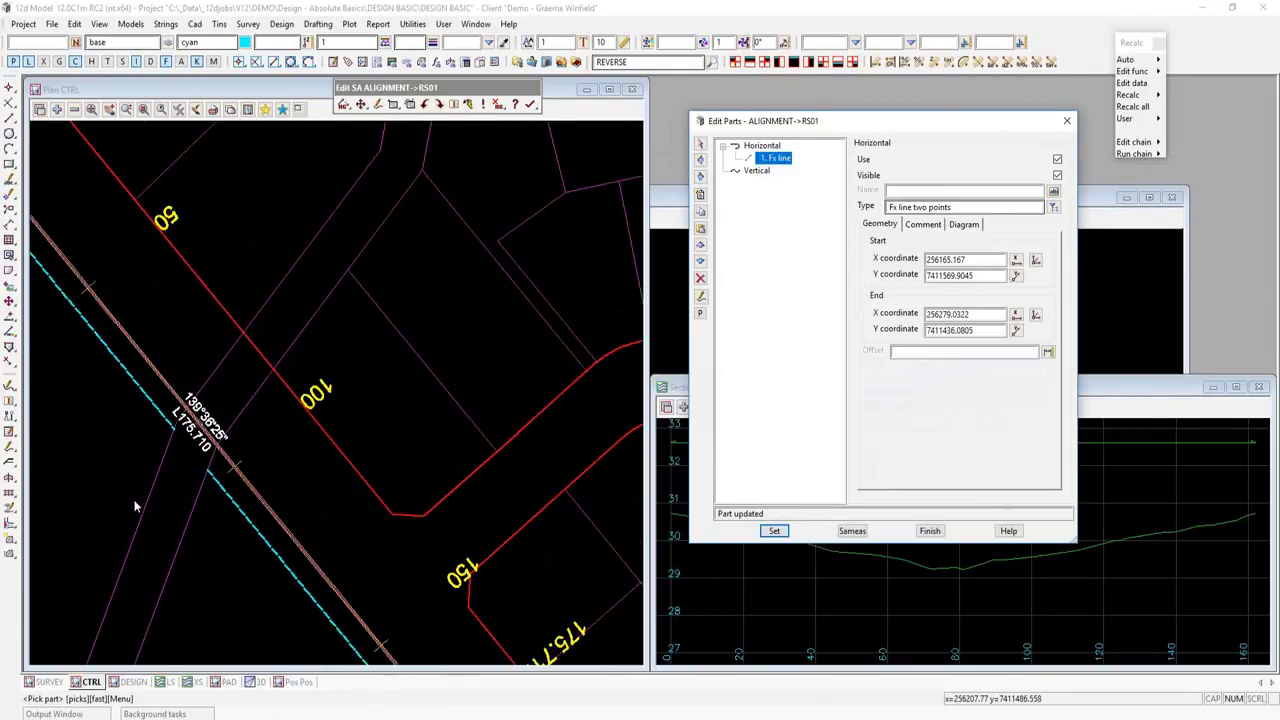
- Fill the line's offset with a string-to-point measurement from the SV RPR cadastral boundary to the opposite road reserve corner
{"action": "left_click", "coordinate": [910, 352]}
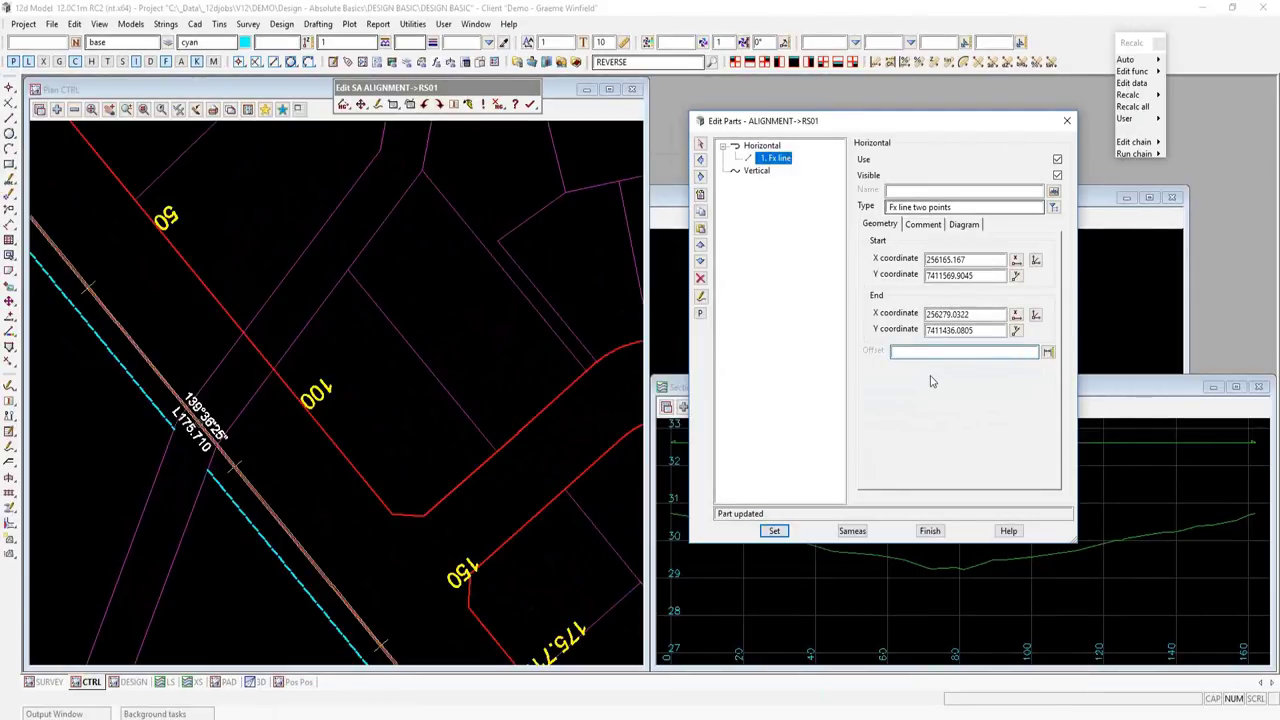
{"action": "left_click", "coordinate": [1048, 352]}
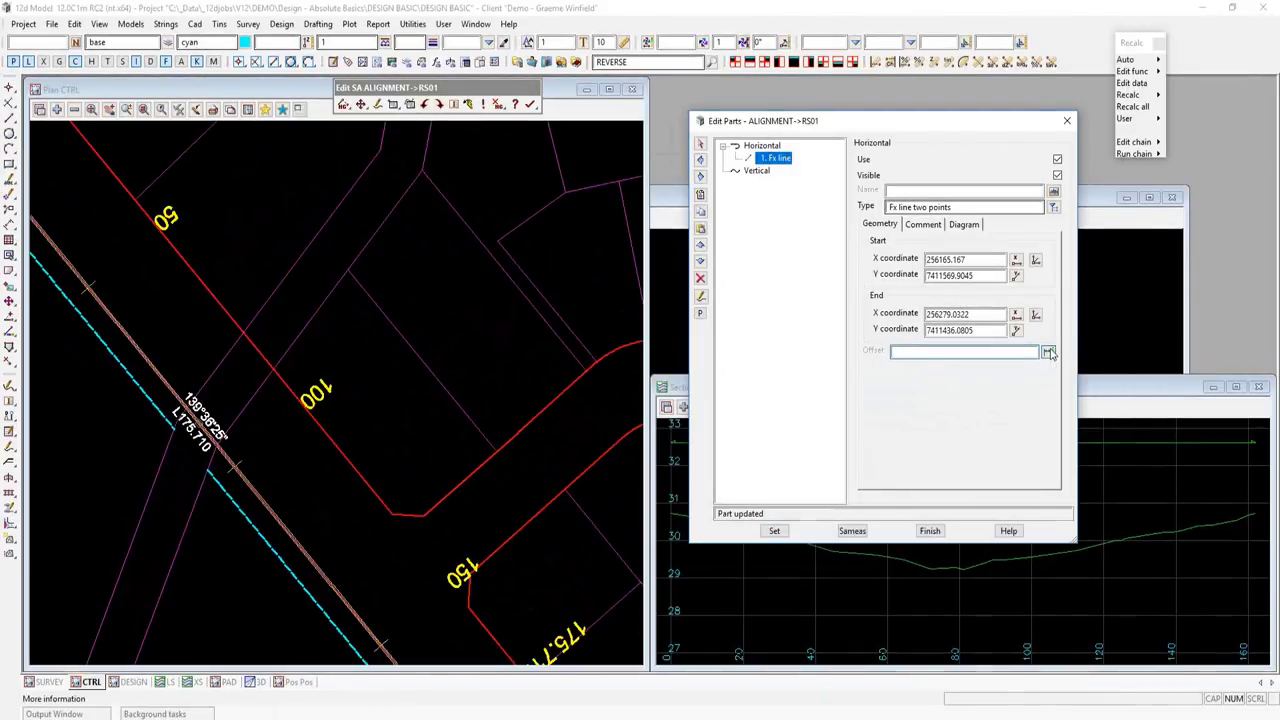
{"action": "left_click", "coordinate": [1049, 353]}
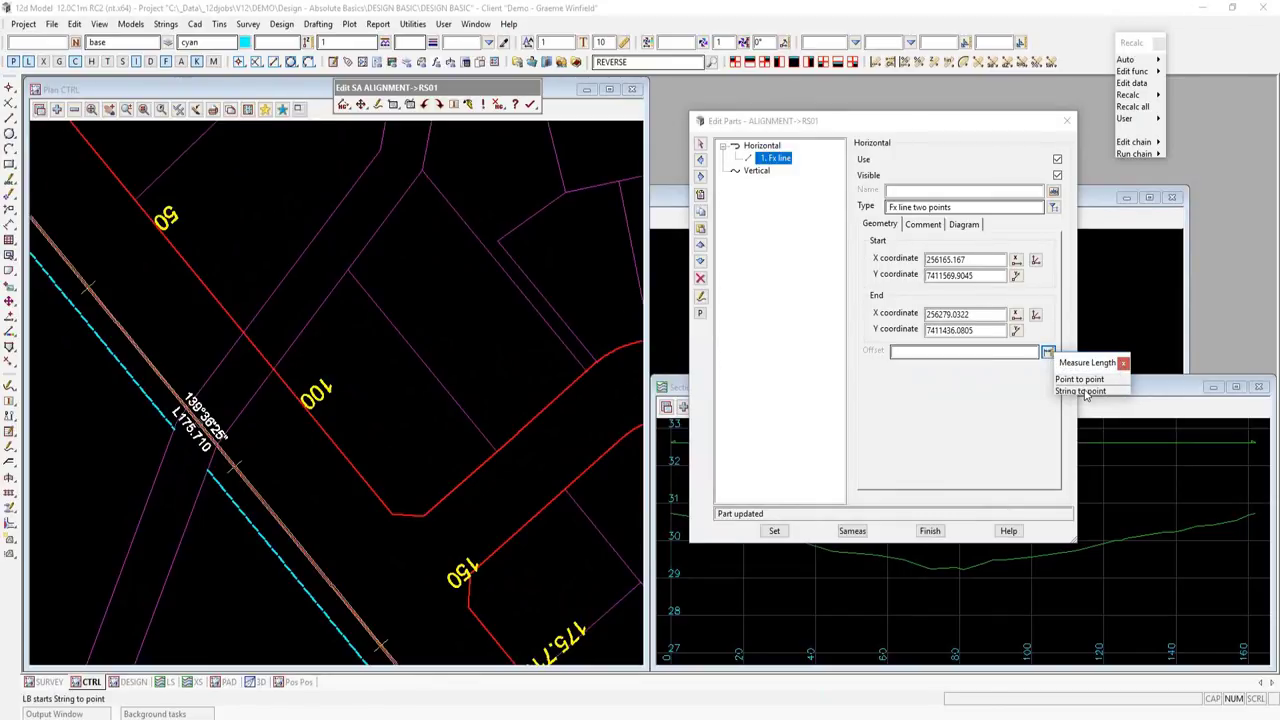
{"action": "left_click", "coordinate": [1082, 391]}
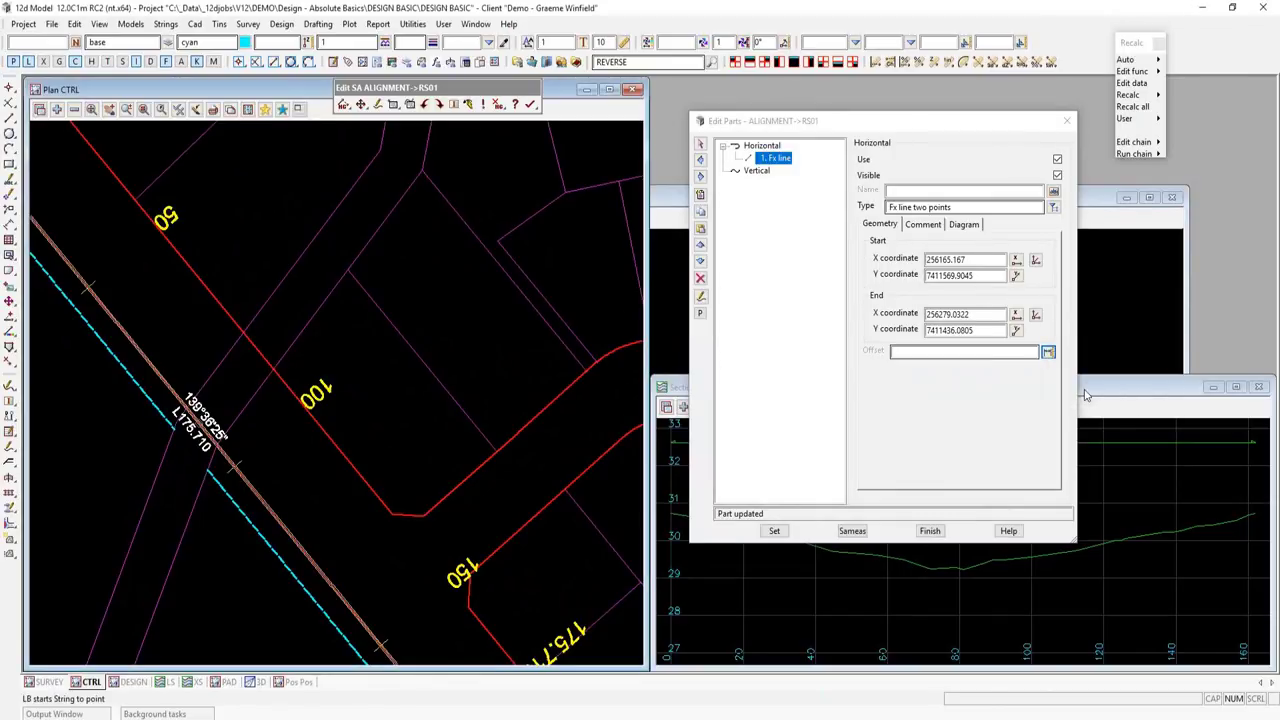
{"action": "left_click", "coordinate": [311, 560]}
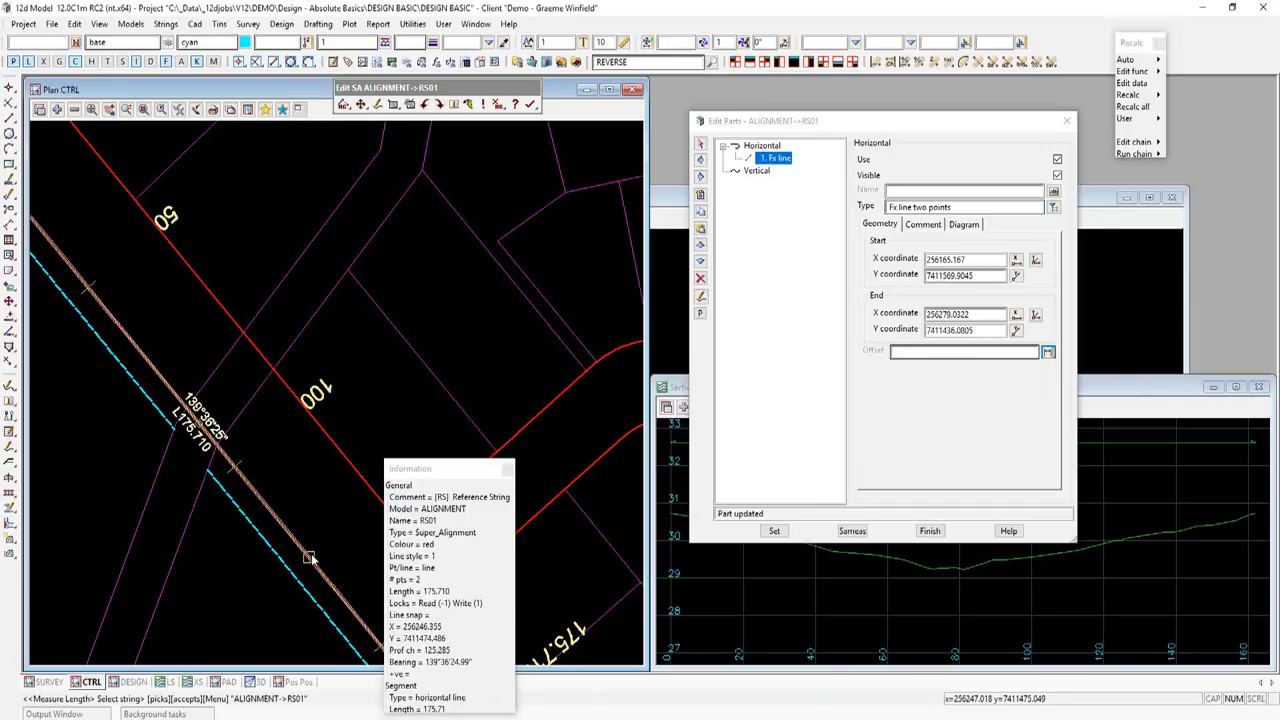
{"action": "left_click", "coordinate": [311, 558]}
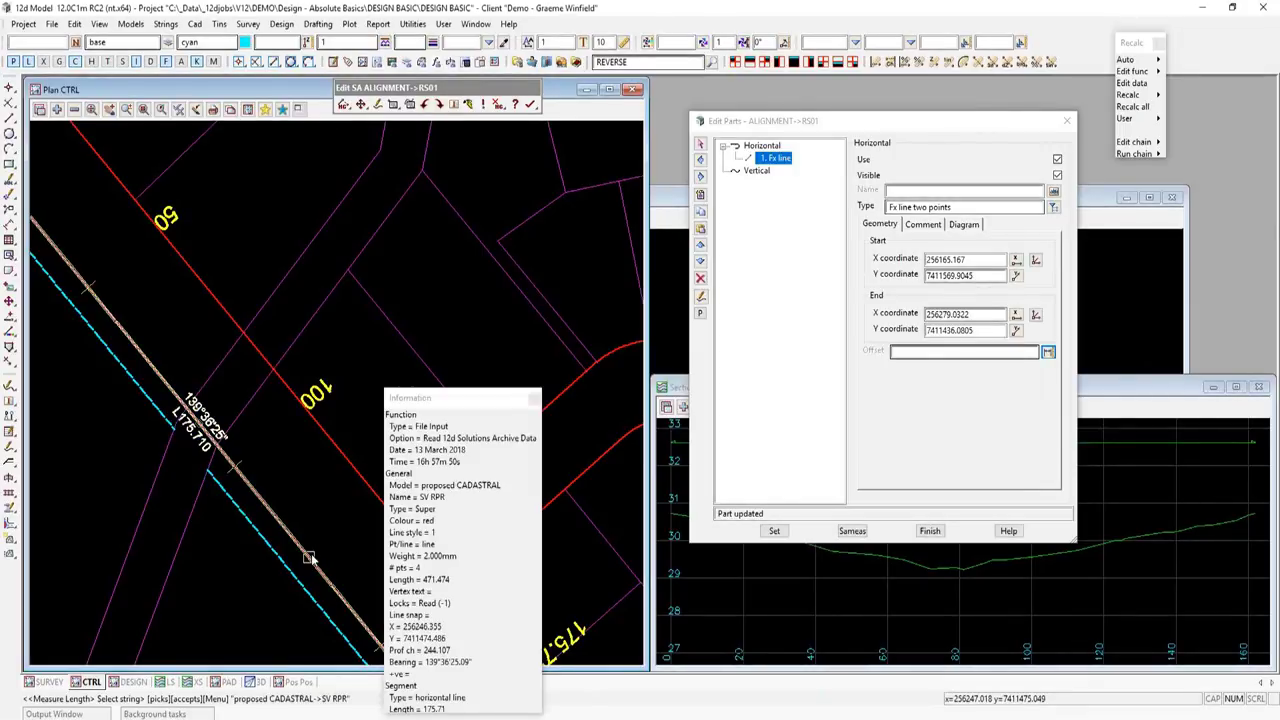
{"action": "middle_click", "coordinate": [311, 558]}
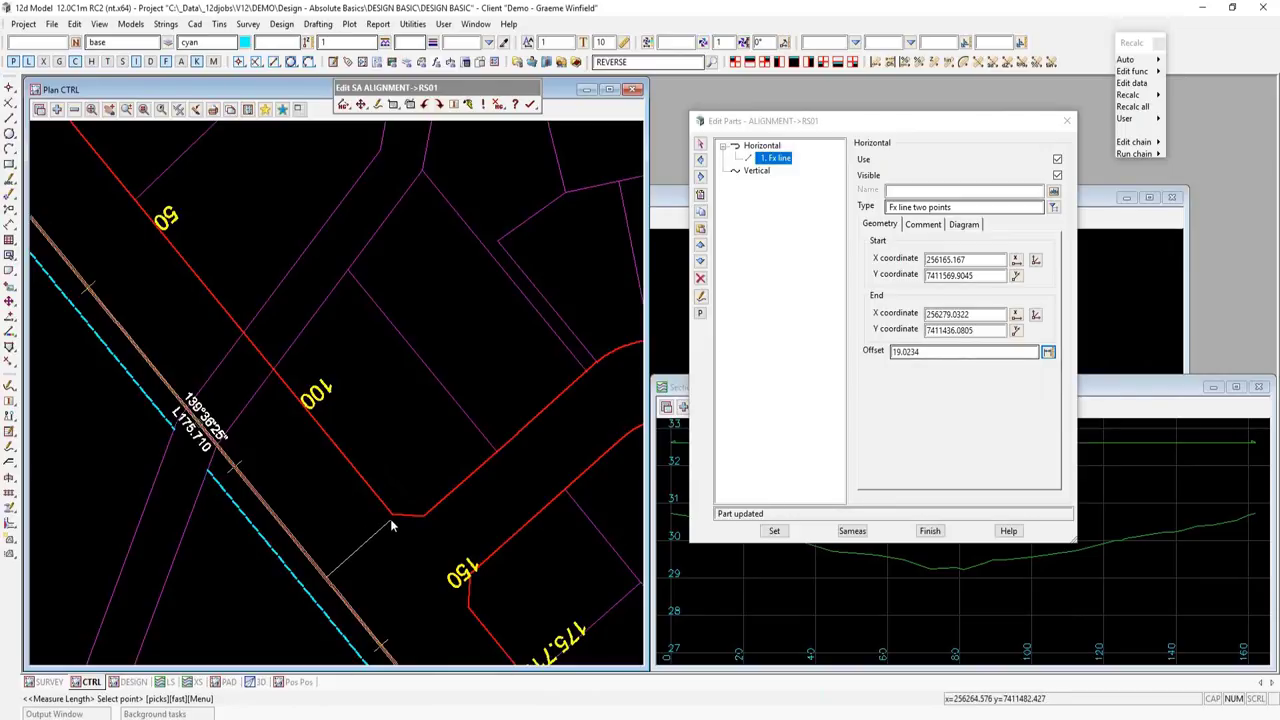
{"action": "left_click", "coordinate": [391, 527]}
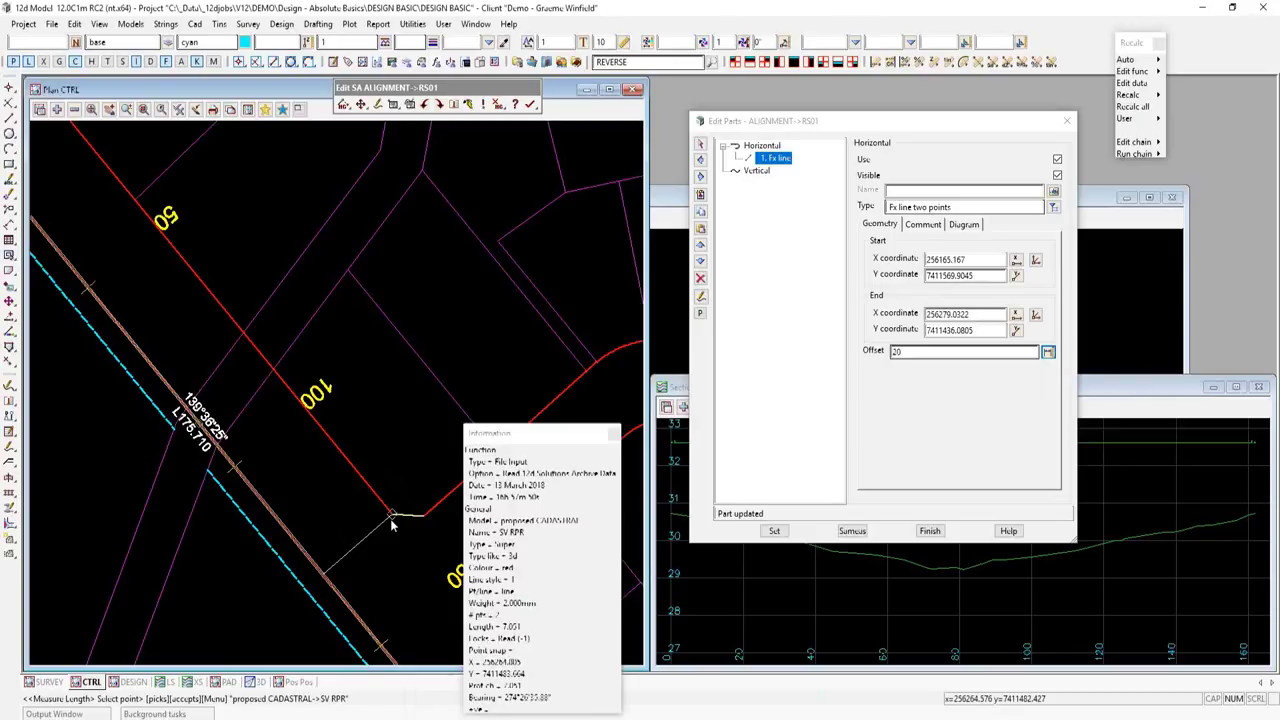
{"action": "middle_click", "coordinate": [391, 527]}
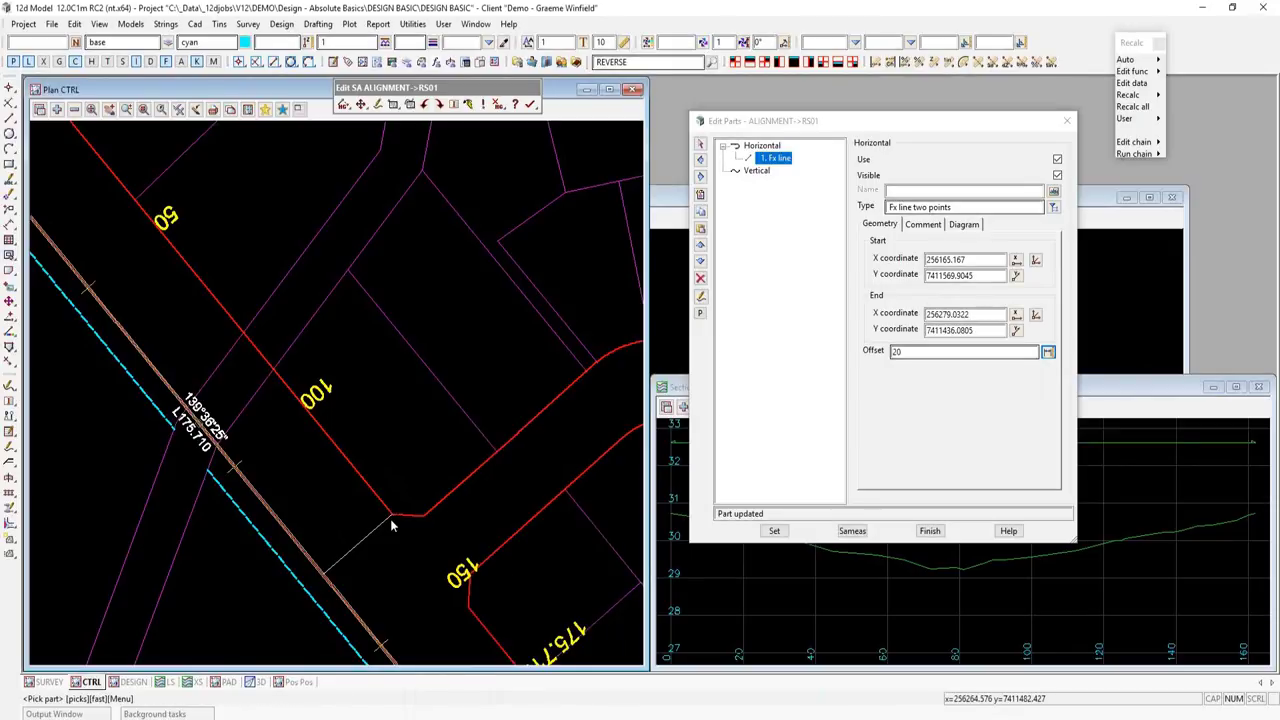
- Halve the measured offset, set it to -10 and apply it to the first fixed line
{"action": "left_click", "coordinate": [912, 351]}
{"action": "left_click", "coordinate": [912, 351]}
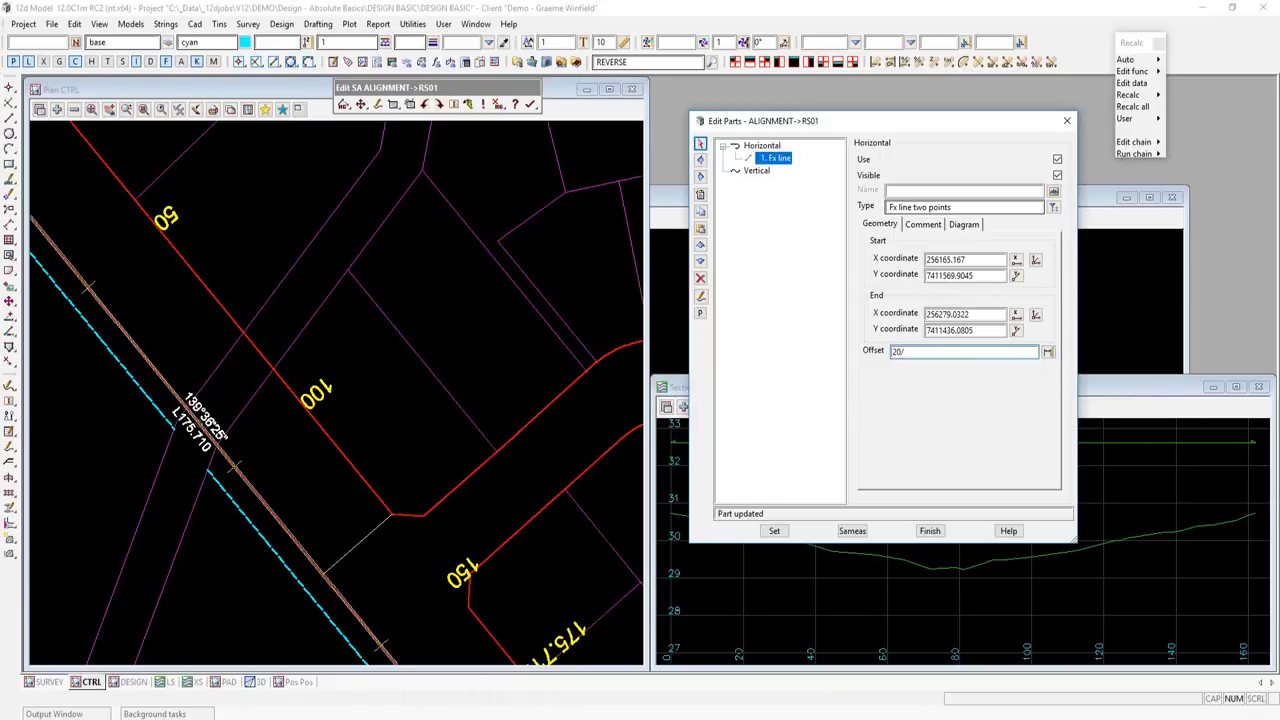
{"action": "key", "text": "Return"}
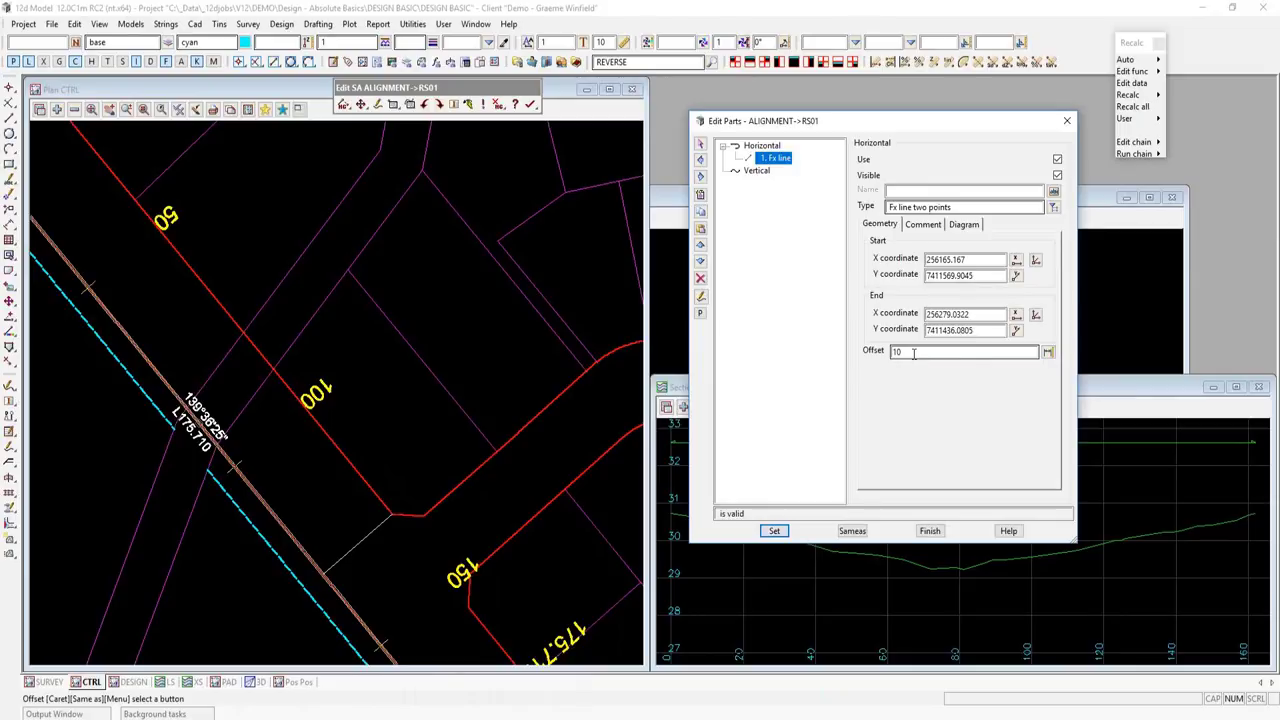
{"action": "double_click", "coordinate": [911, 352]}
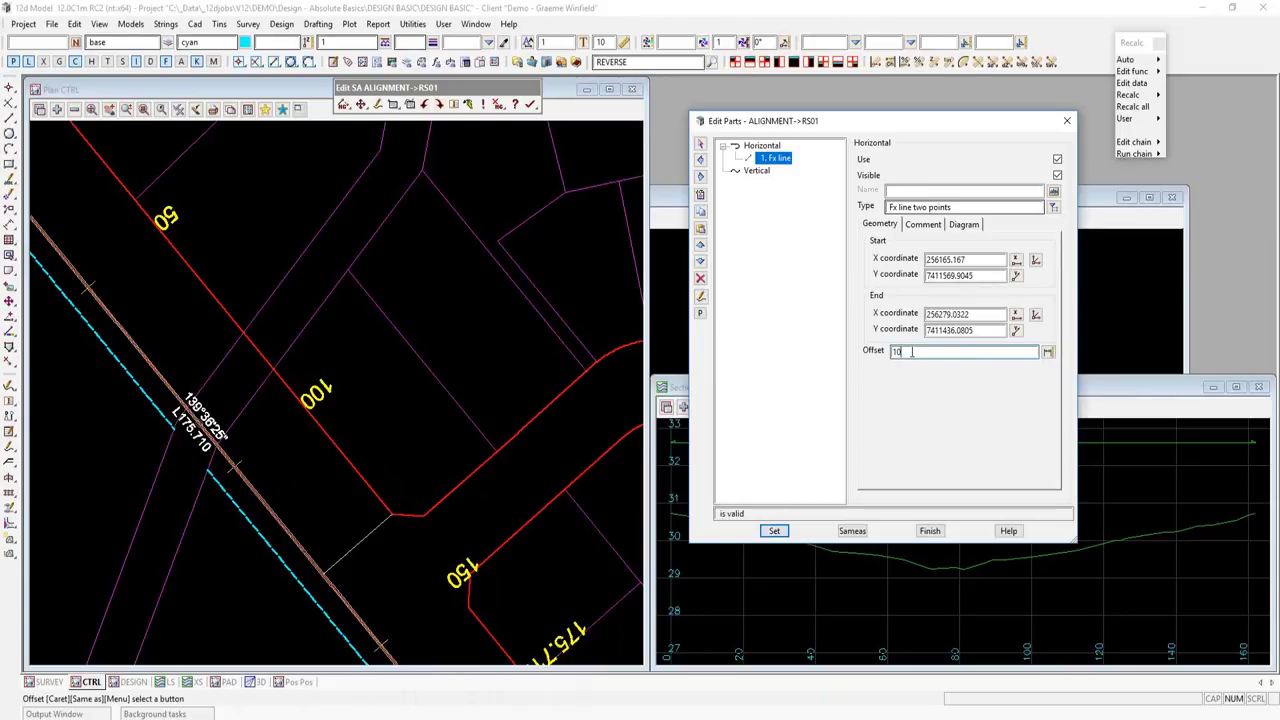
{"action": "left_click", "coordinate": [893, 352]}
{"action": "type", "text": "-"}
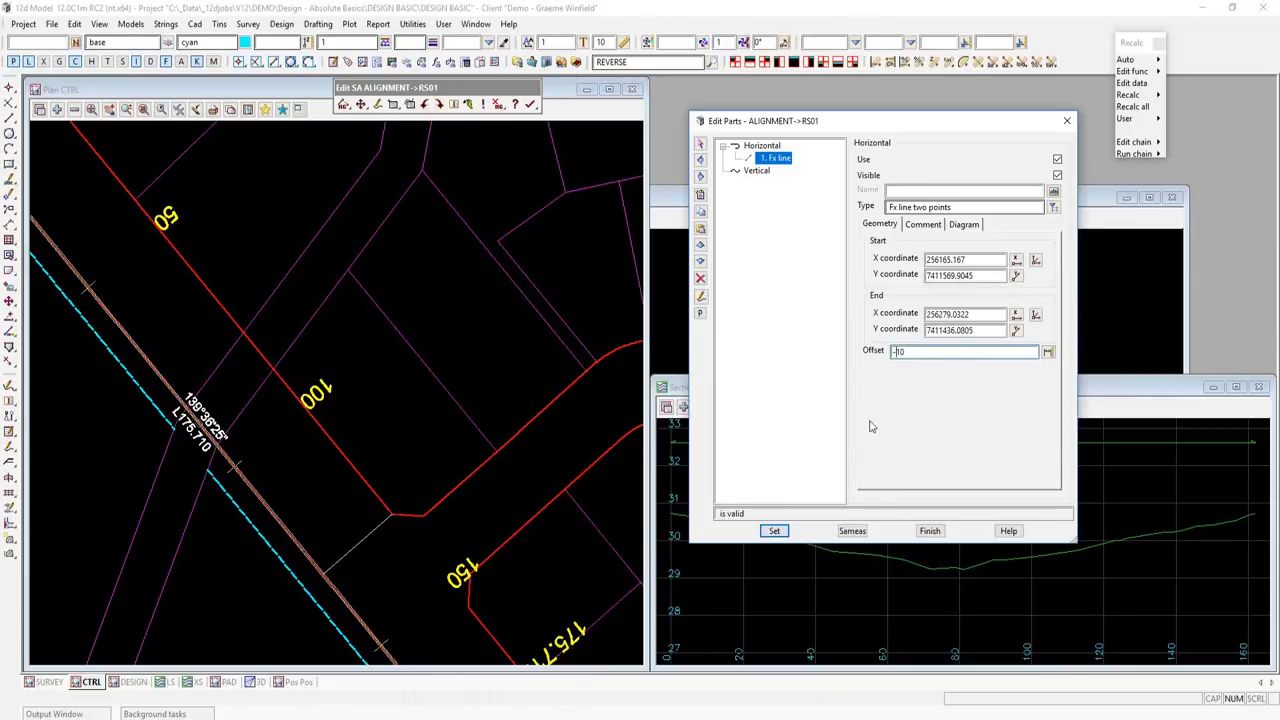
{"action": "left_click", "coordinate": [771, 531]}
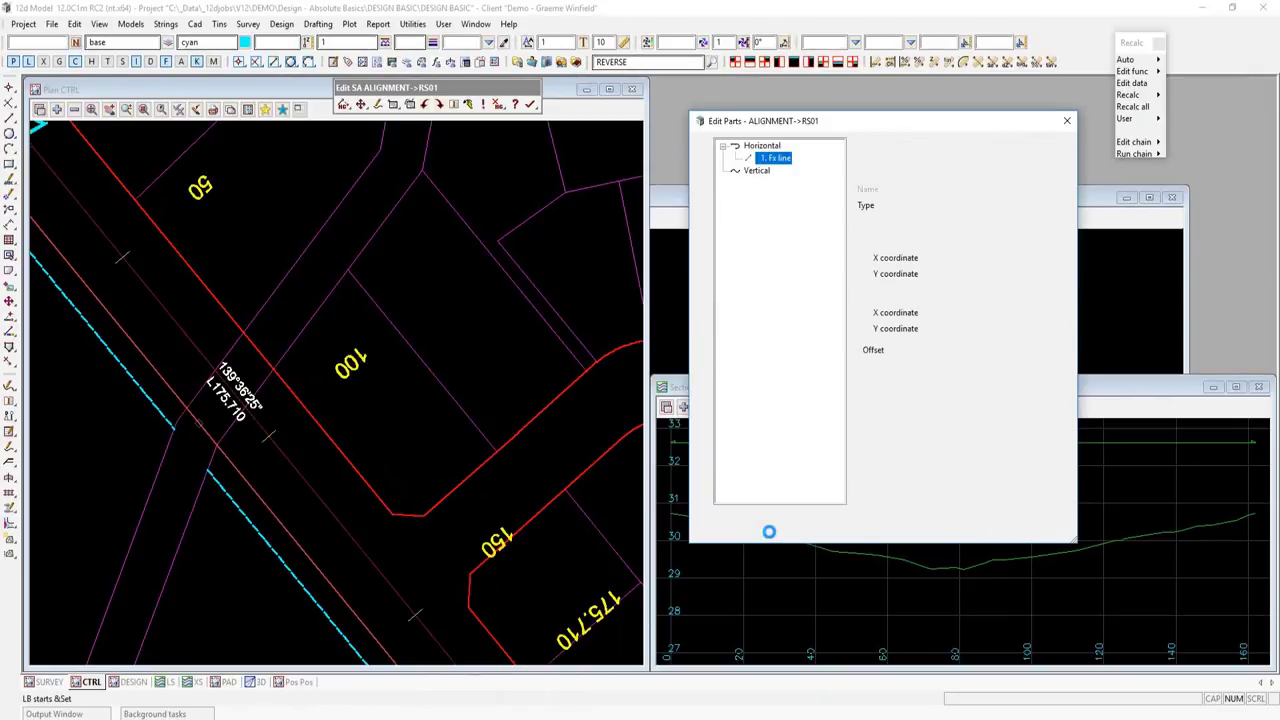
- Append a second horizontal part and set its type to a fixed line by point and direction
{"action": "left_click", "coordinate": [90, 110]}
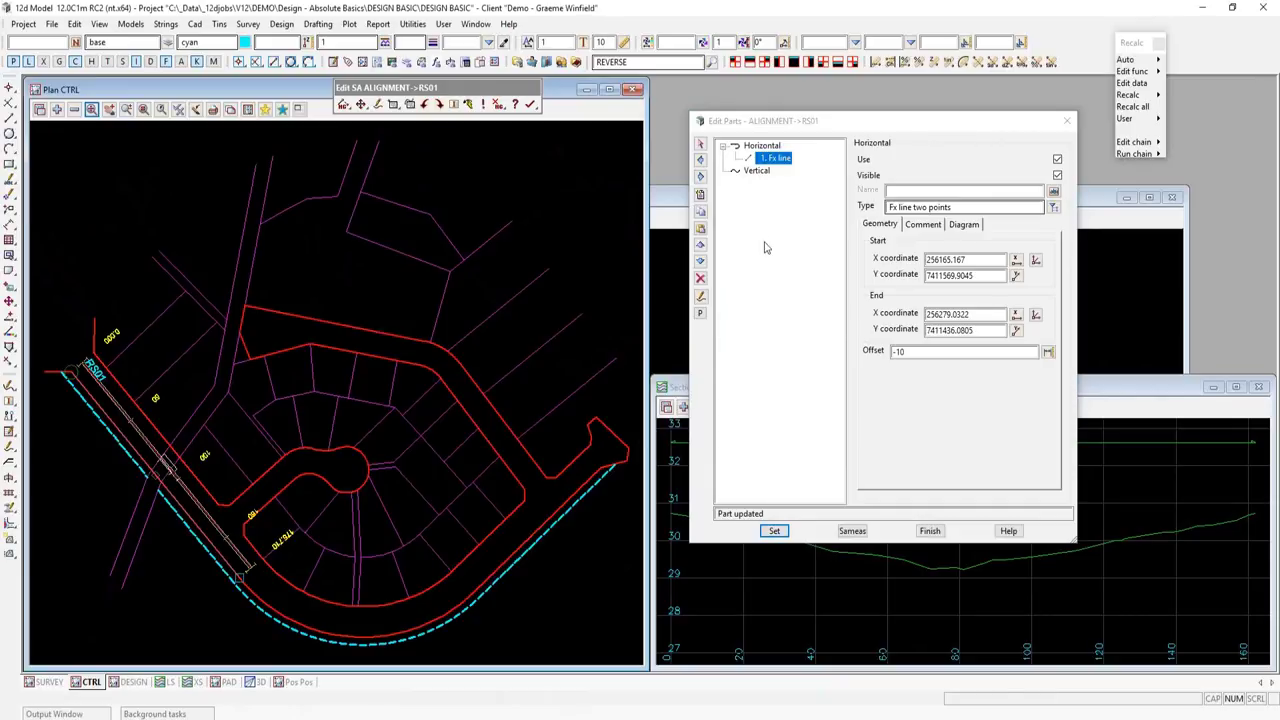
{"action": "left_click", "coordinate": [700, 194]}
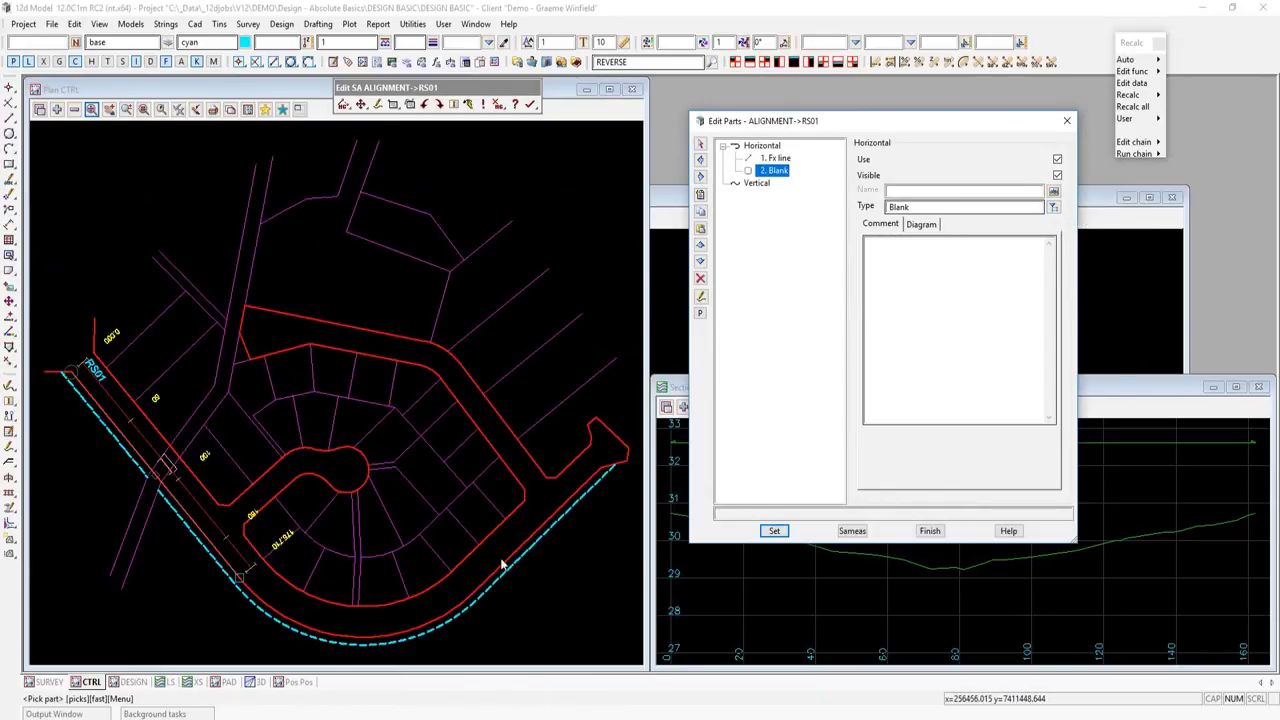
{"action": "left_click", "coordinate": [1054, 207]}
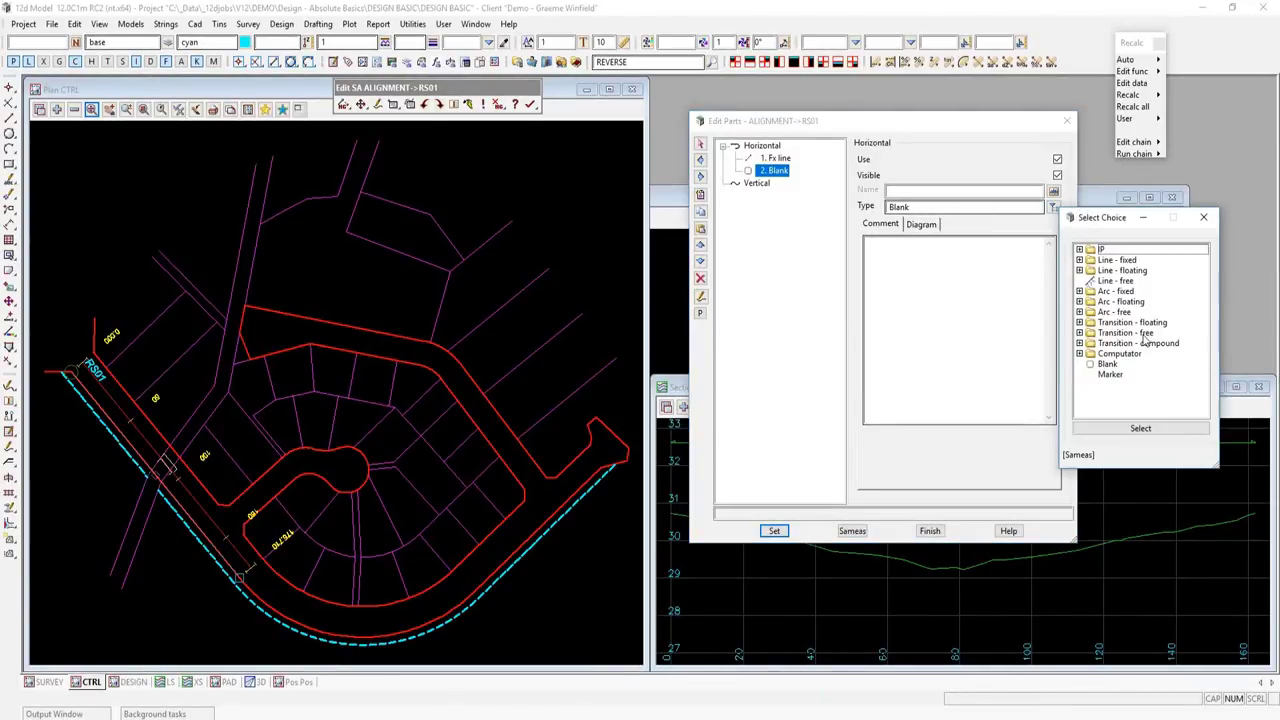
{"action": "left_click", "coordinate": [1079, 260]}
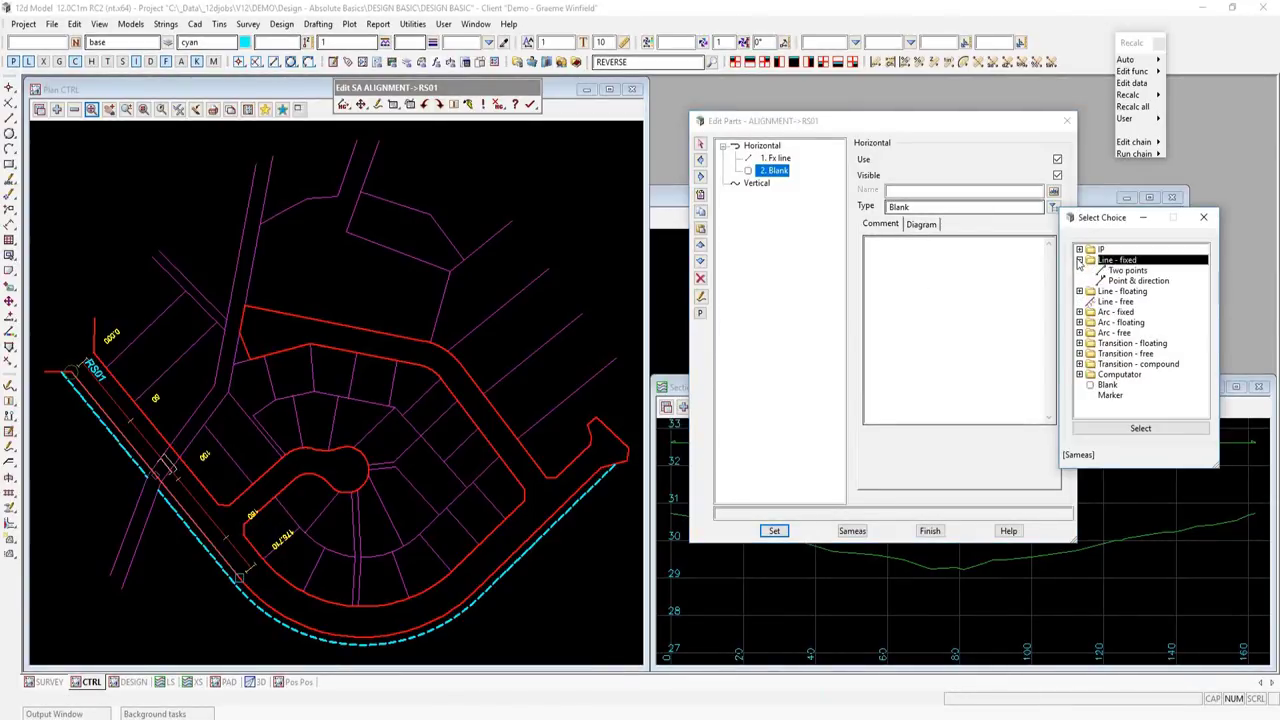
{"action": "left_click", "coordinate": [1150, 281]}
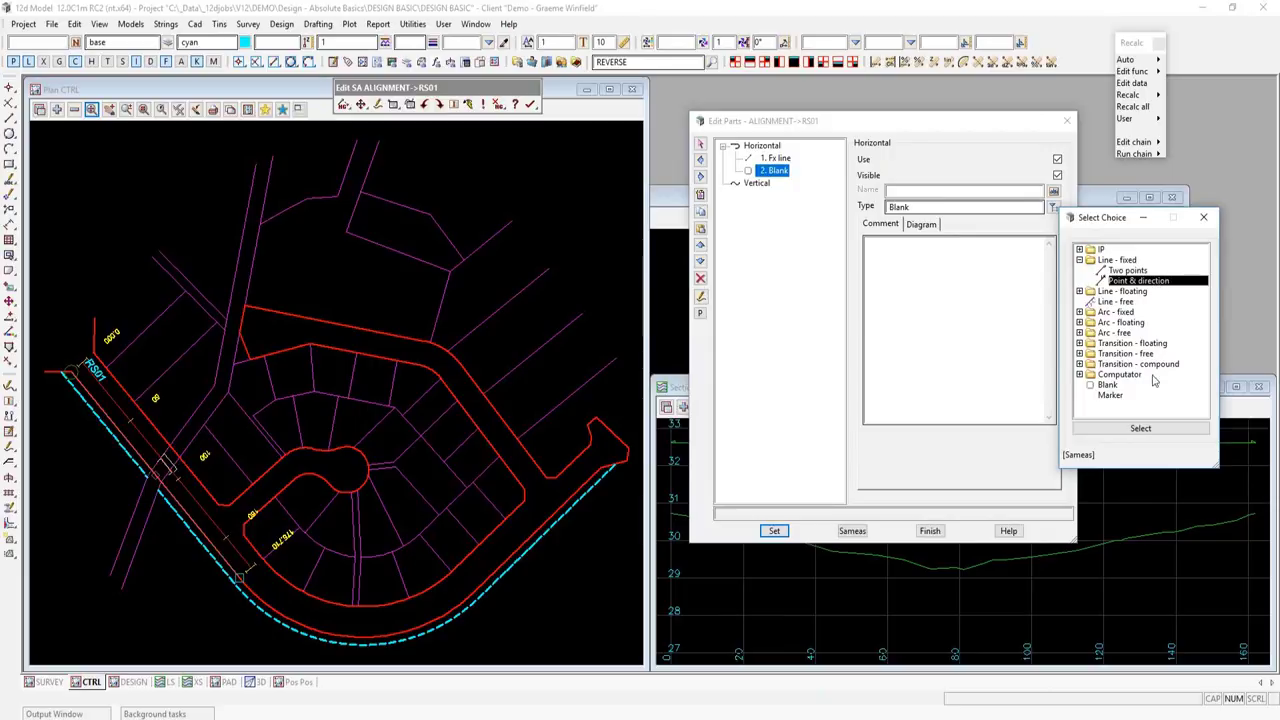
{"action": "left_click", "coordinate": [1141, 429]}
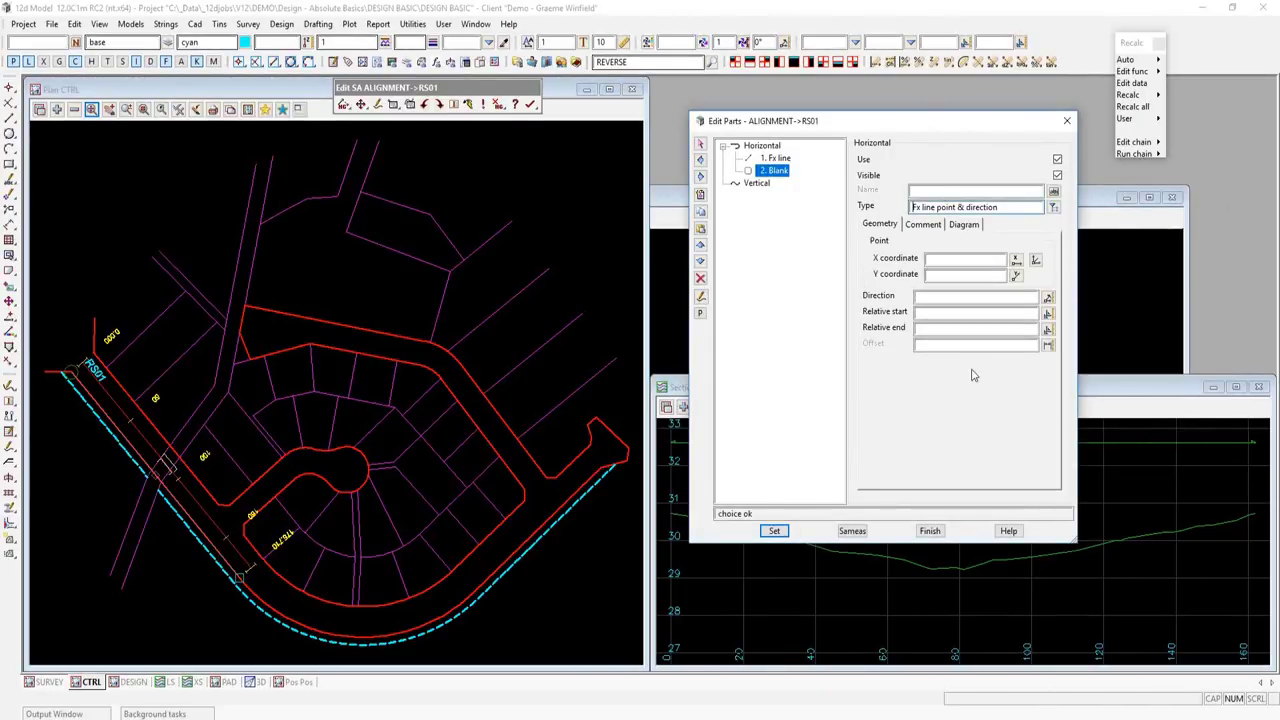
- Pick the road-side corner at the eastern end of the inner lot block as the second line's point
{"action": "left_click", "coordinate": [1037, 262]}
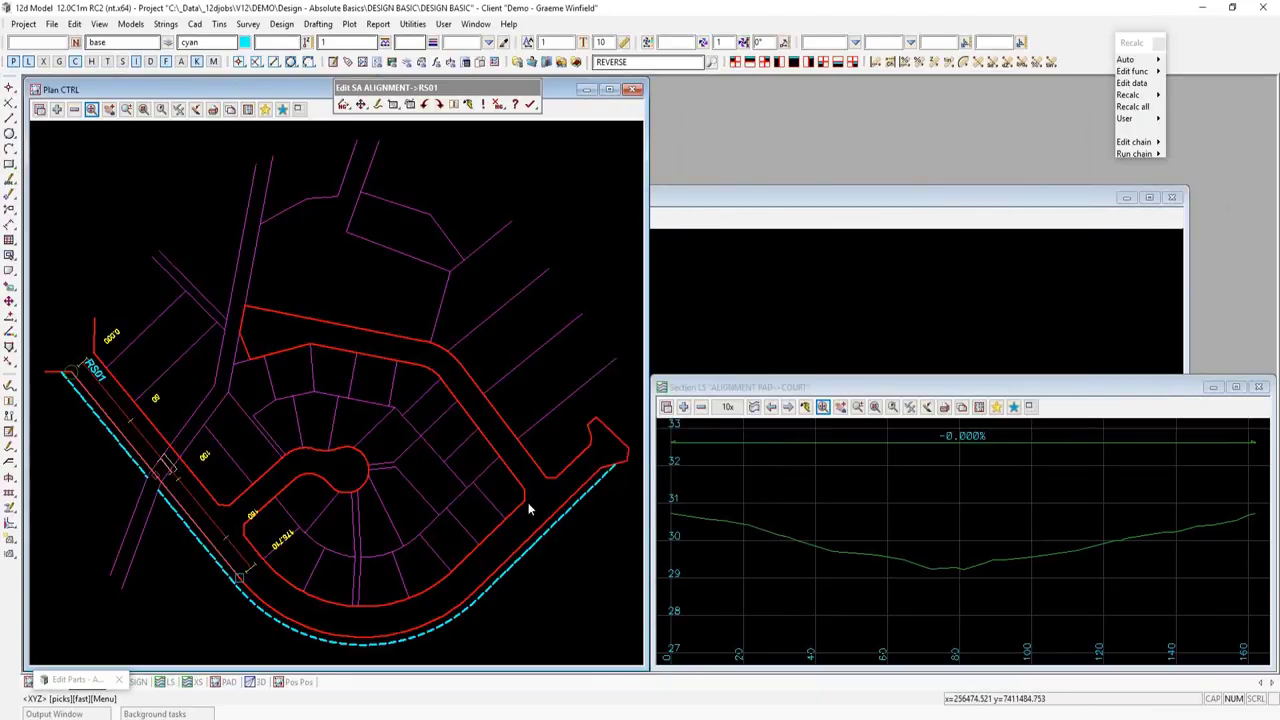
{"action": "left_click", "coordinate": [527, 503]}
{"action": "middle_click", "coordinate": [528, 502]}
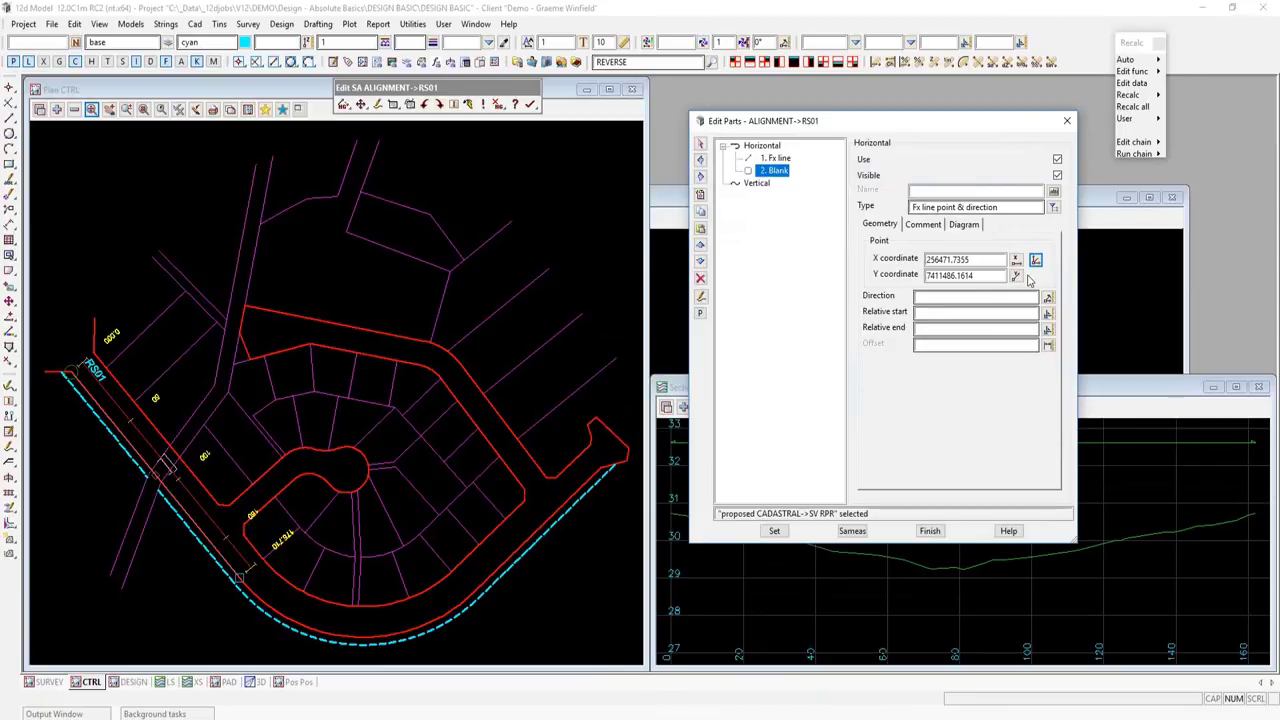
{"action": "left_click", "coordinate": [1017, 277]}
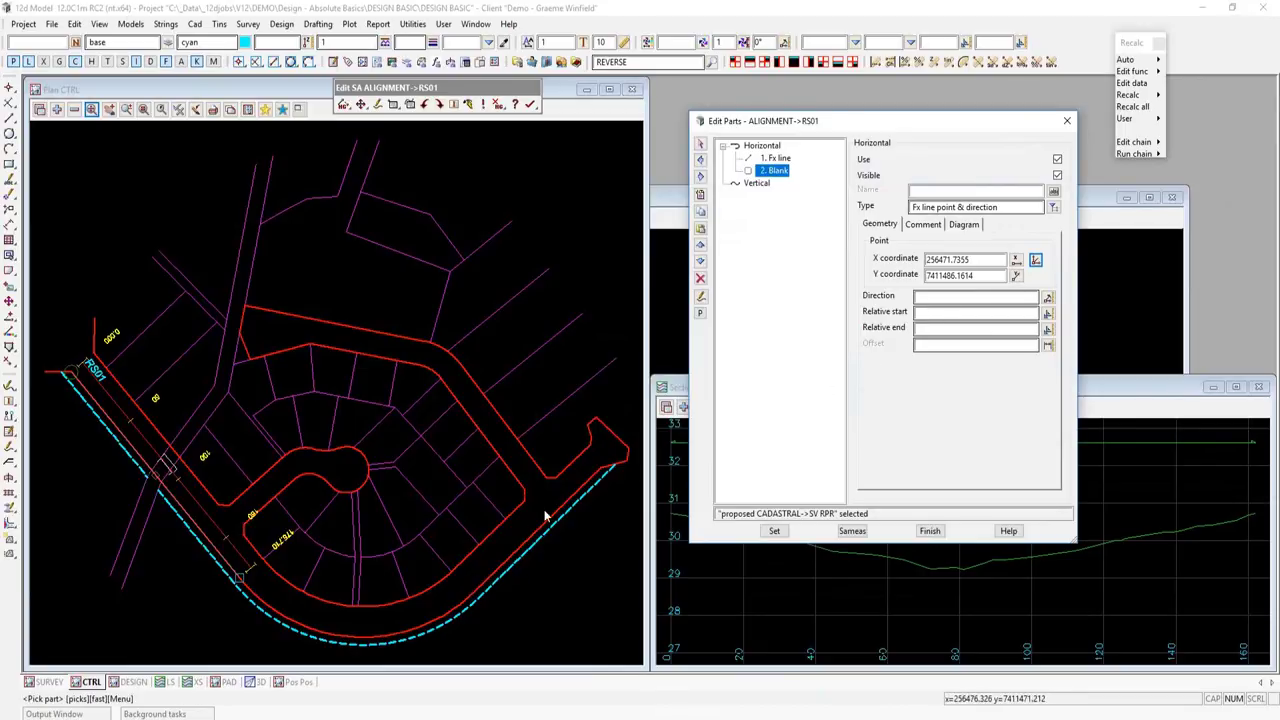
- Fill the second line's direction by measuring the bearing at a point on the southeastern SV RPR boundary
{"action": "left_click", "coordinate": [1047, 298]}
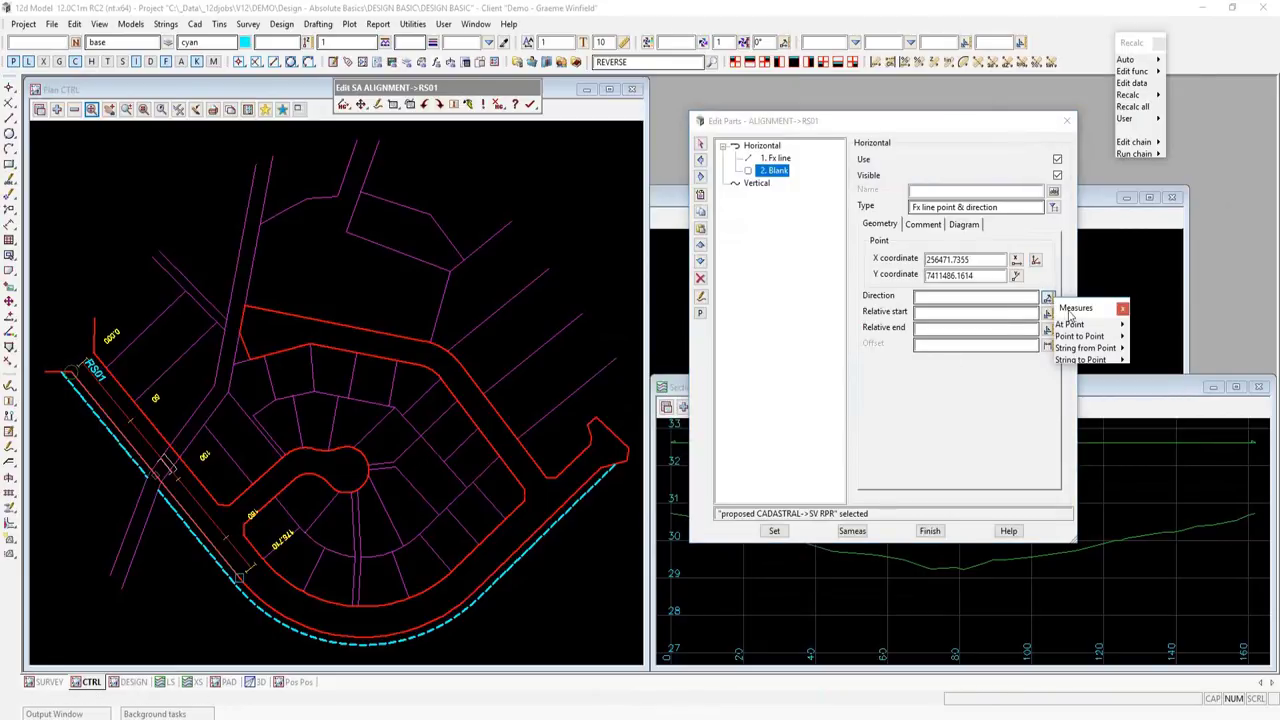
{"action": "mouse_move", "coordinate": [1120, 328]}
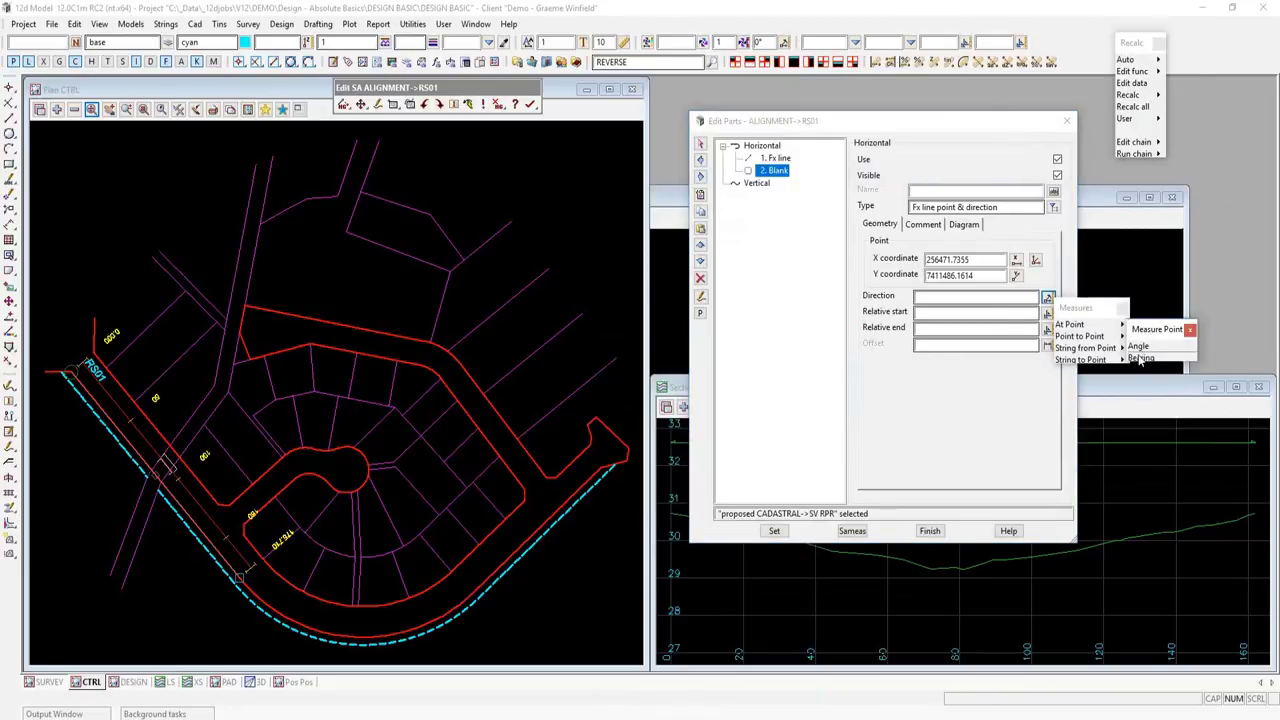
{"action": "left_click", "coordinate": [1140, 357]}
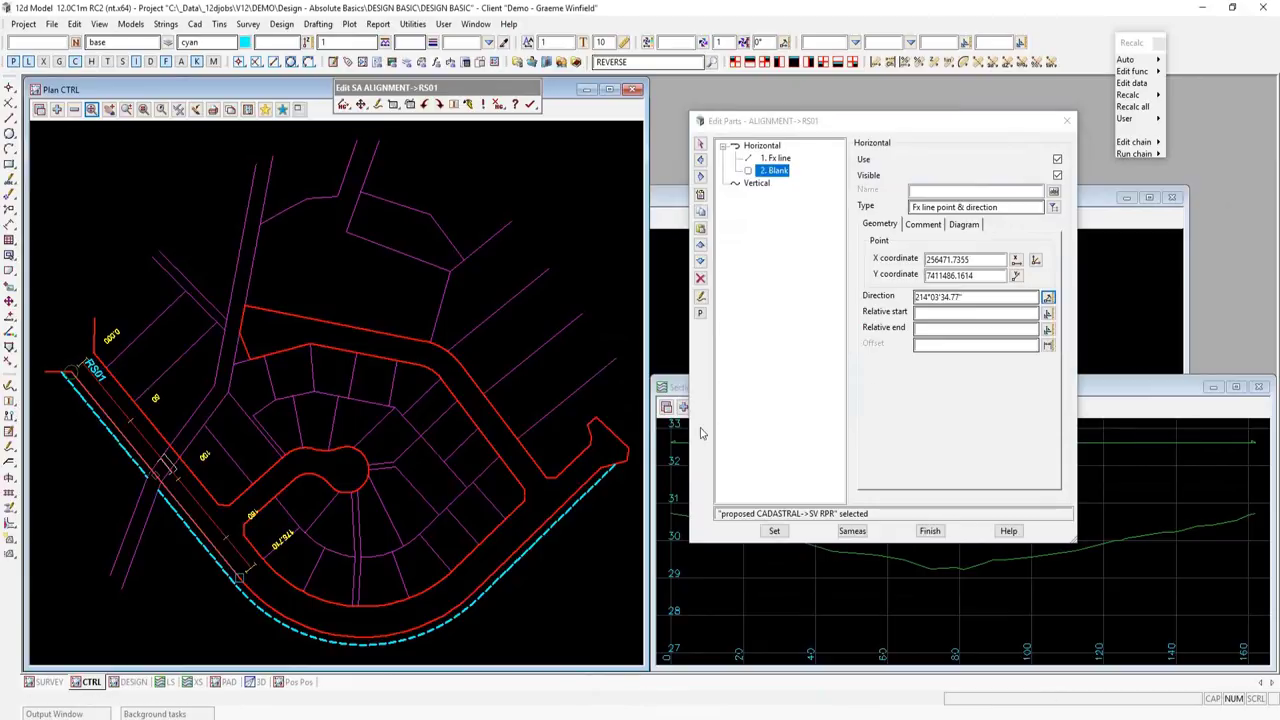
{"action": "left_click", "coordinate": [530, 536]}
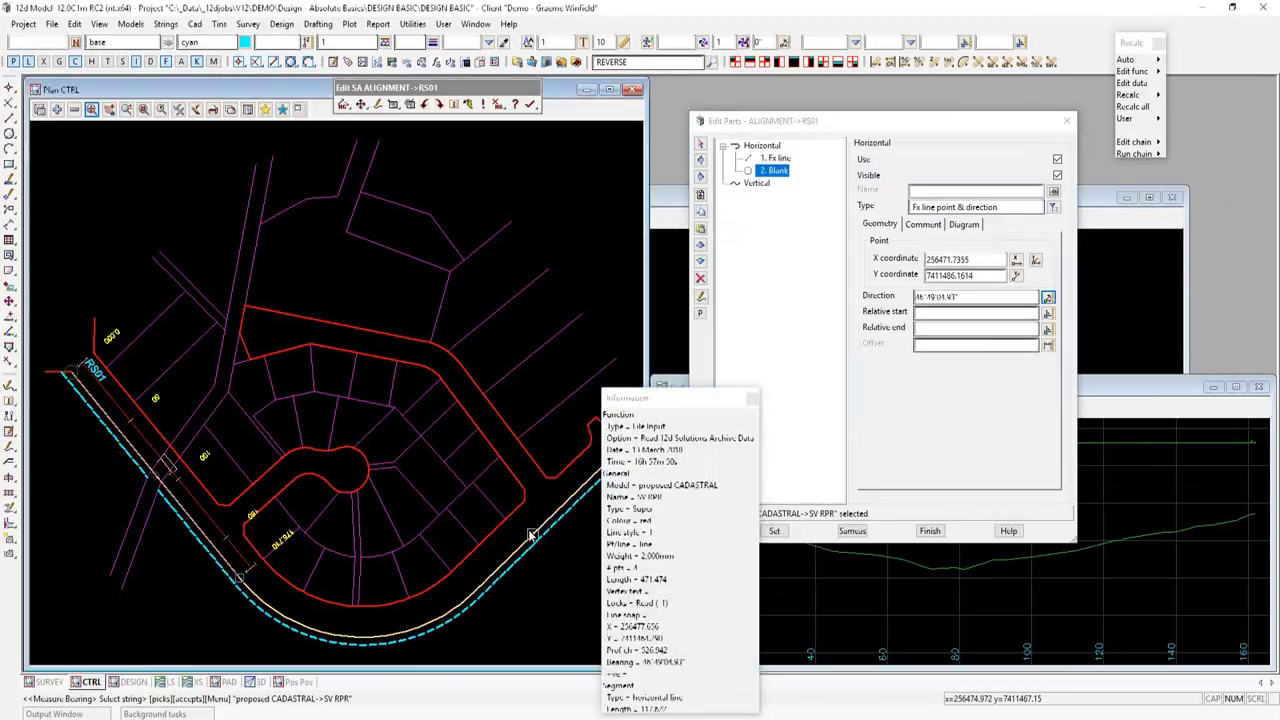
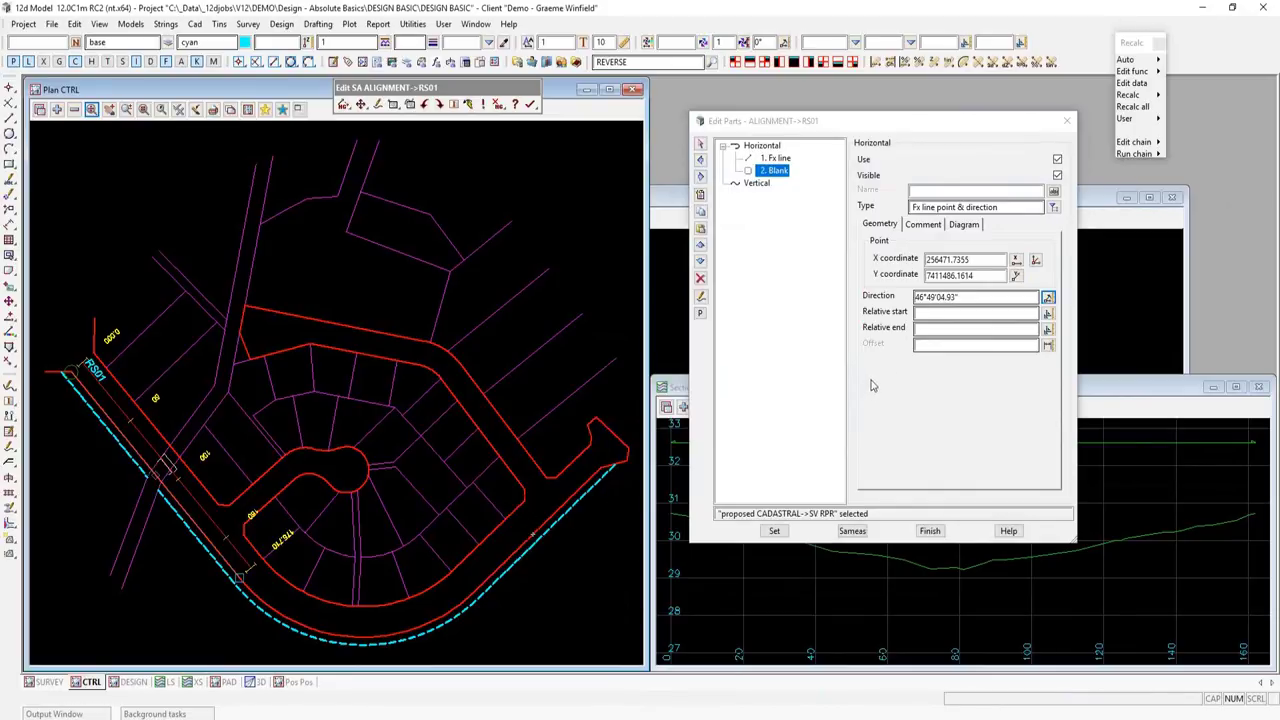
- Set the second line's relative start to -20, relative end to 50 and offset to 10, and apply the part
{"action": "left_click", "coordinate": [930, 316]}
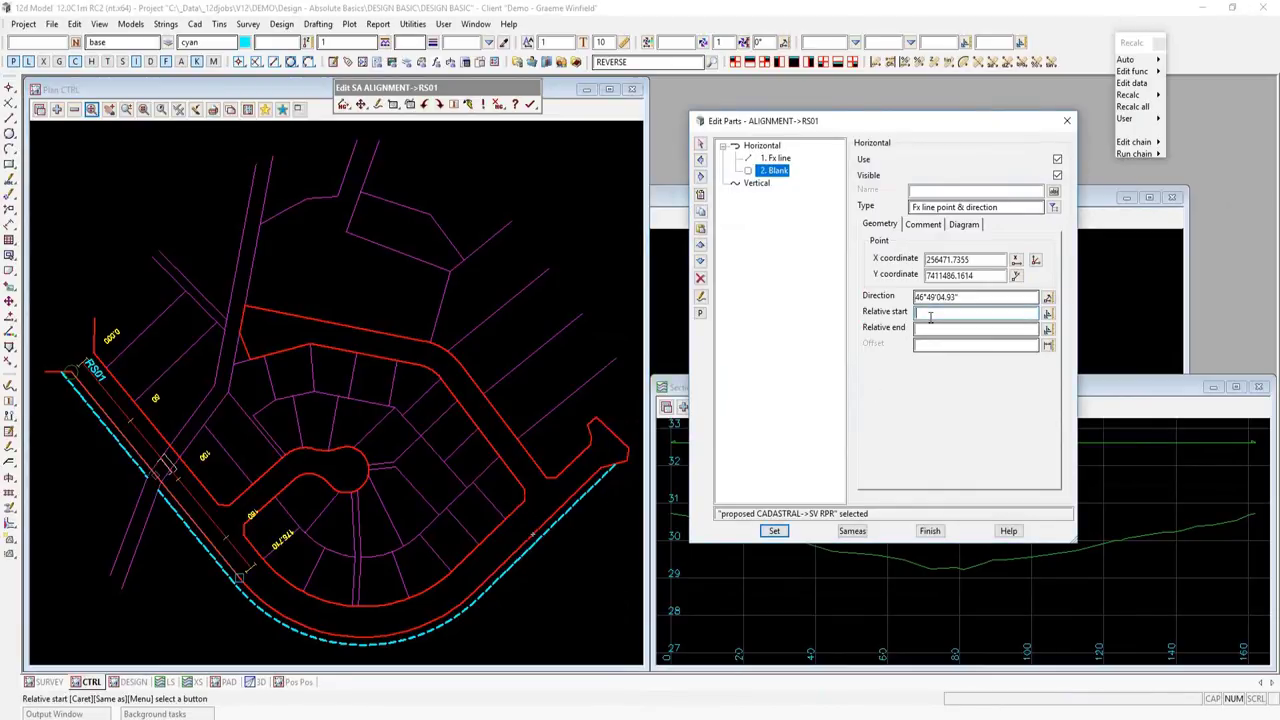
{"action": "type", "text": "-20"}
{"action": "left_click", "coordinate": [941, 329]}
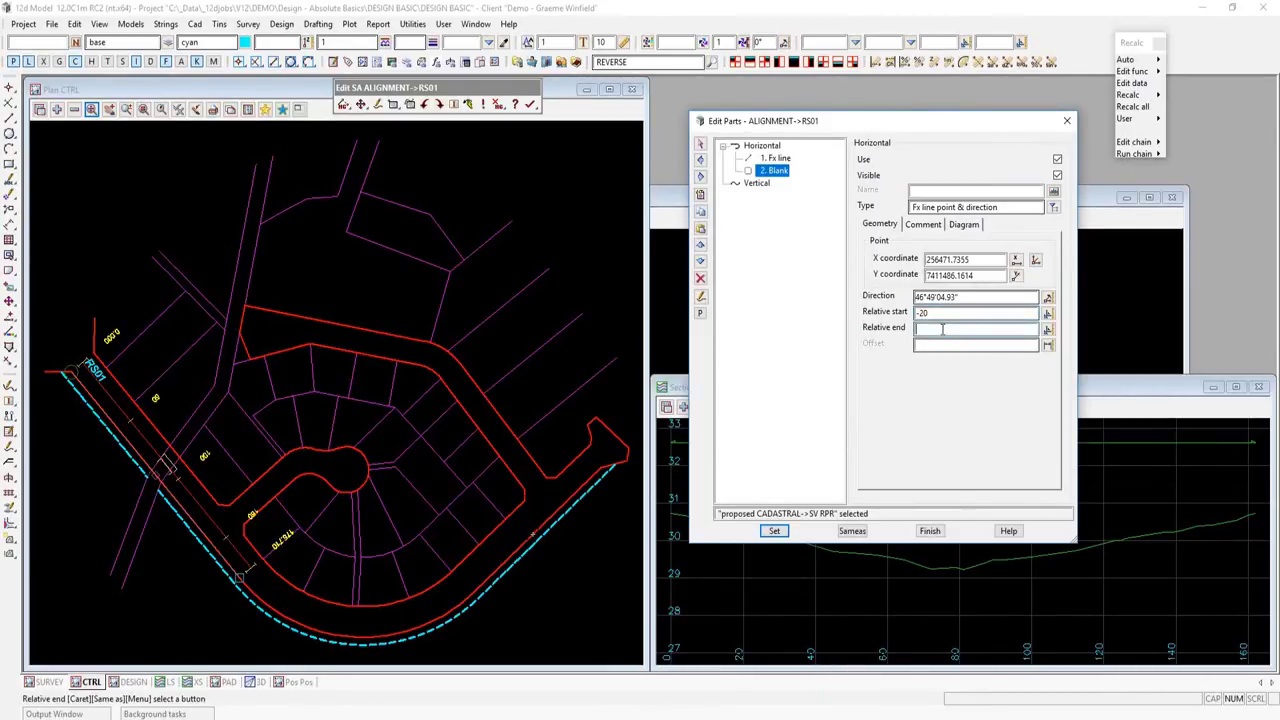
{"action": "type", "text": "50"}
{"action": "left_click", "coordinate": [947, 346]}
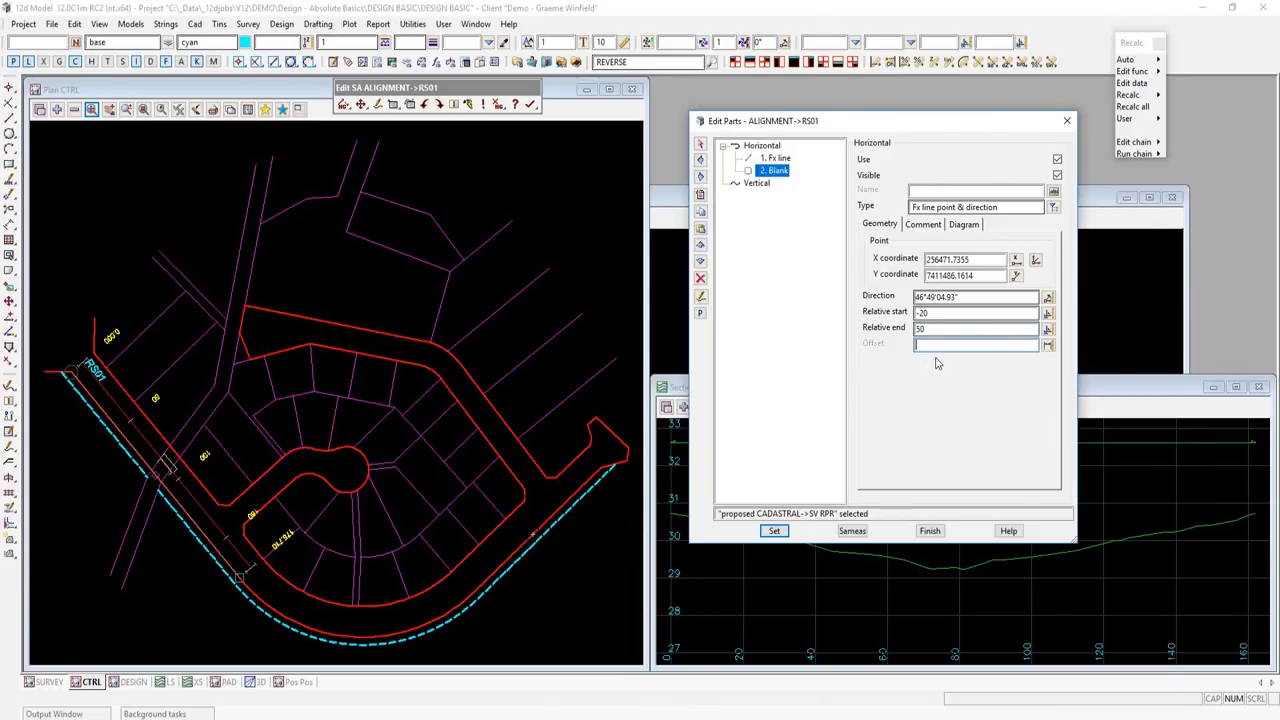
{"action": "type", "text": "10"}
{"action": "left_click", "coordinate": [772, 531]}
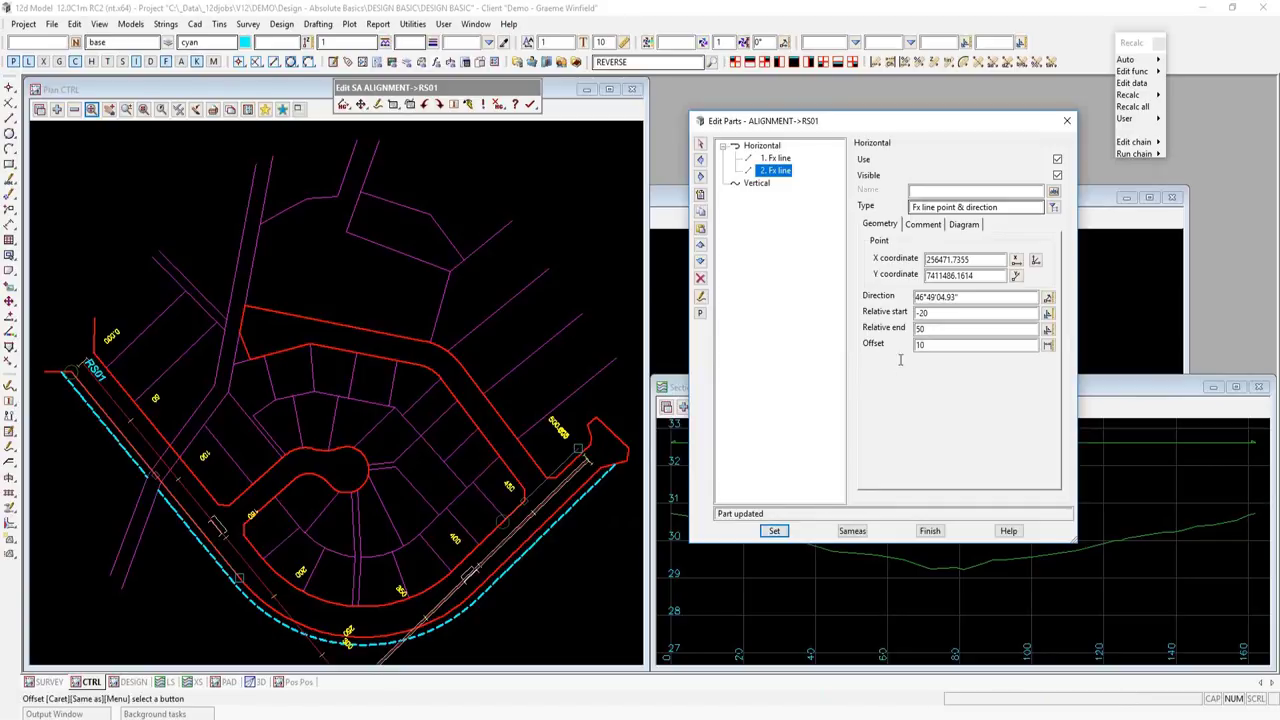
- Set the second fixed line's relative end to 70 and apply the part
{"action": "left_click", "coordinate": [958, 345]}
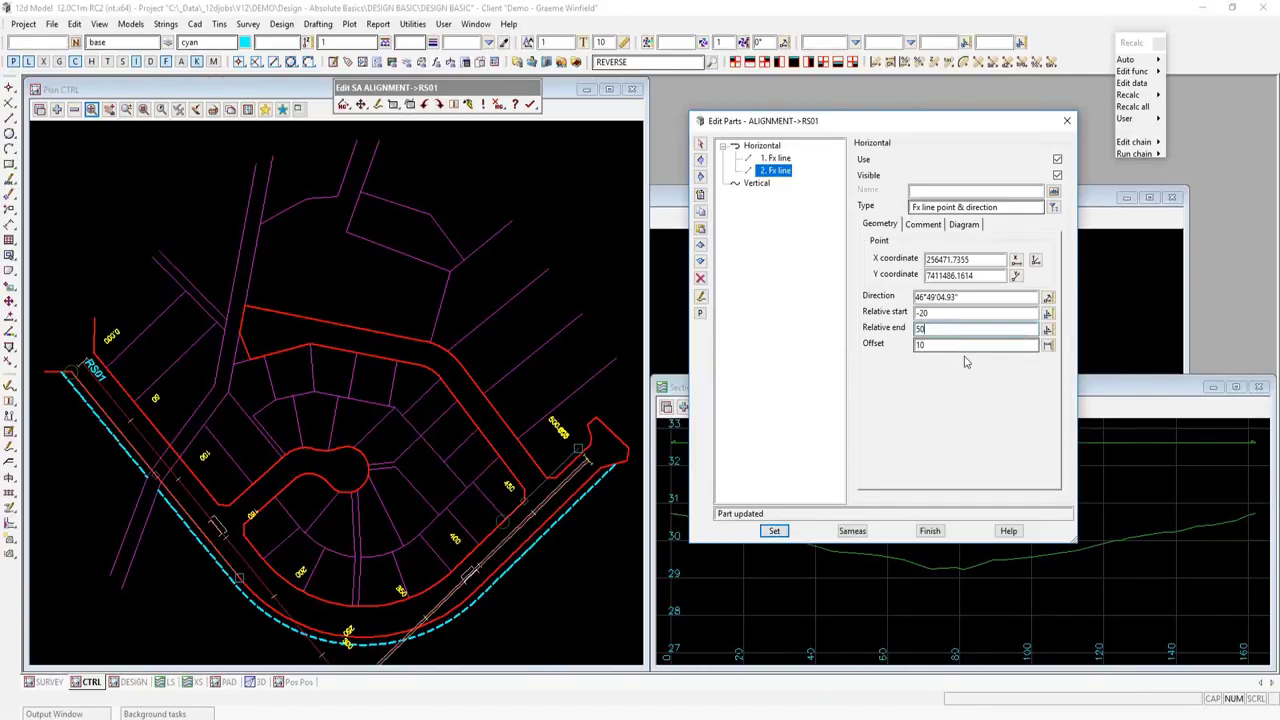
{"action": "type", "text": "0"}
{"action": "left_click", "coordinate": [978, 345]}
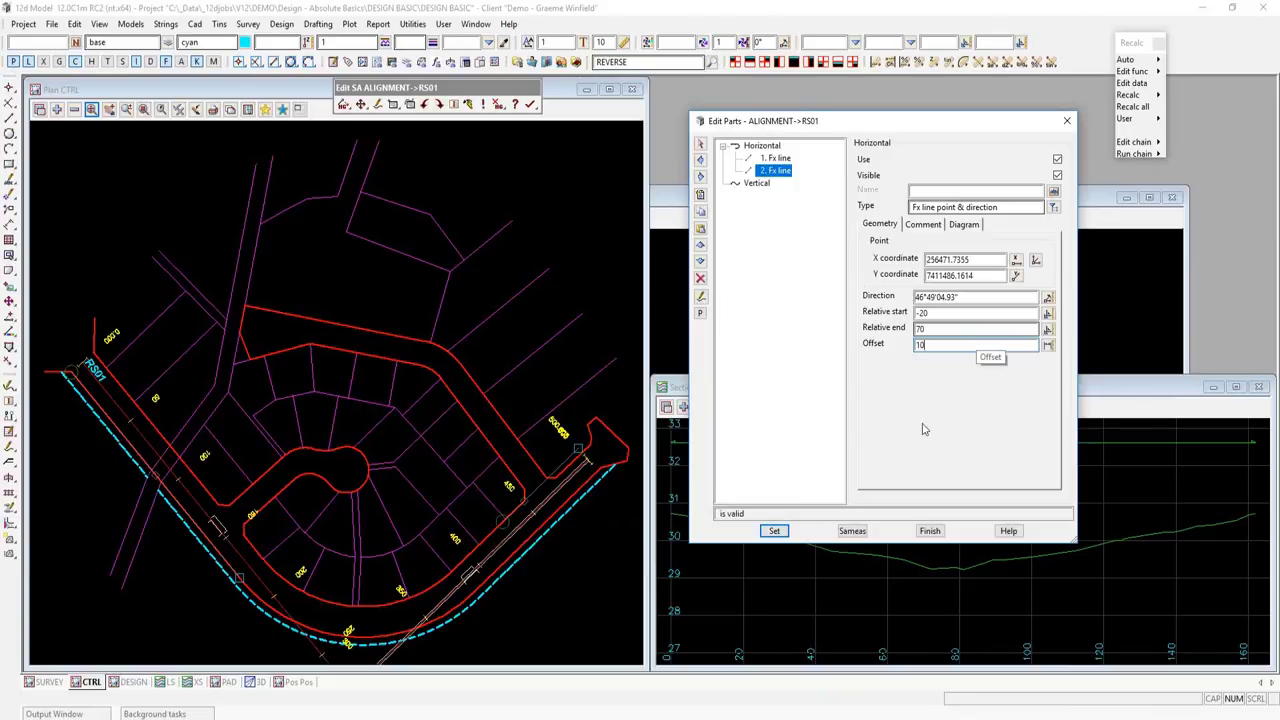
{"action": "left_click", "coordinate": [775, 531]}
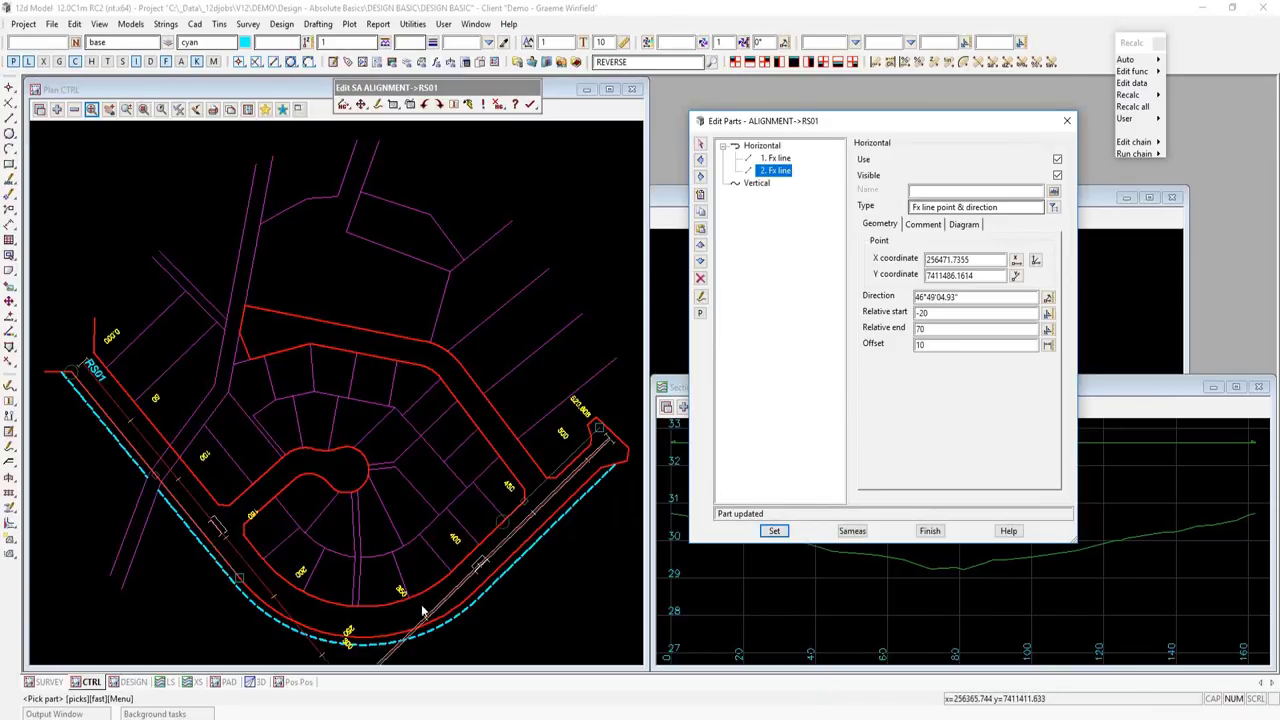
- Insert a part between the two fixed lines and set its type to a free arc through point
{"action": "left_click", "coordinate": [778, 160]}
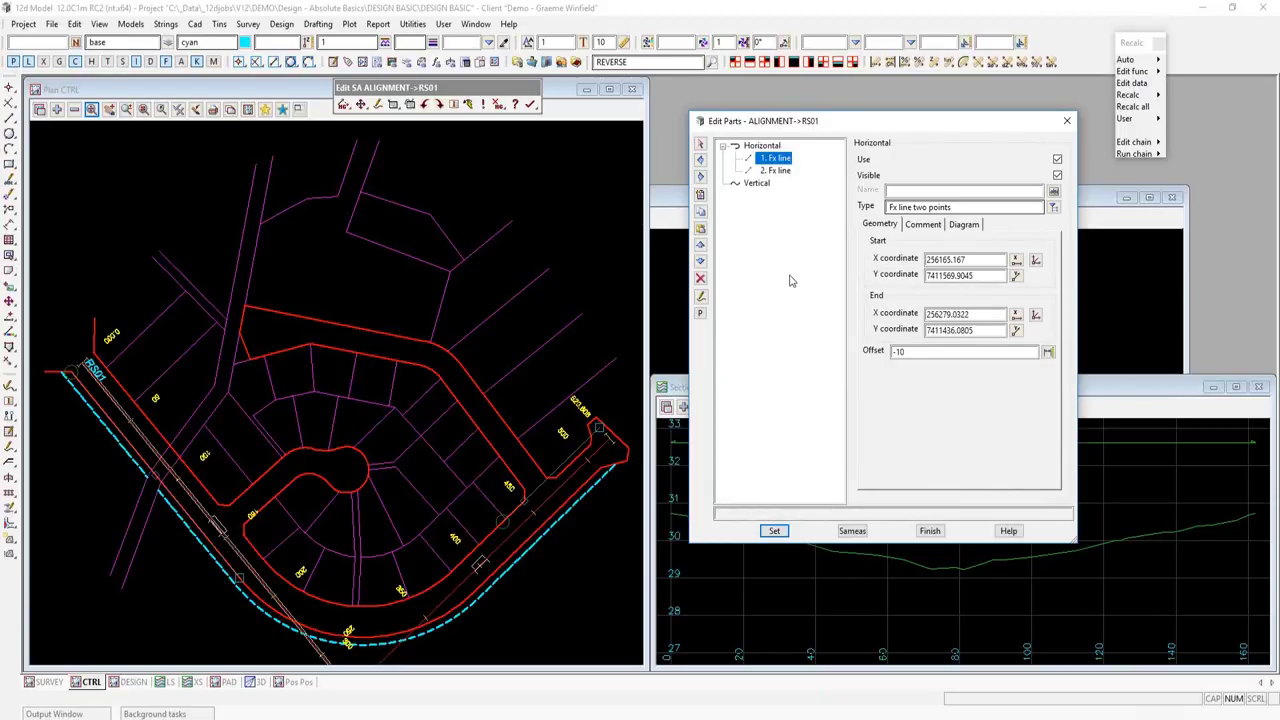
{"action": "left_click", "coordinate": [700, 195]}
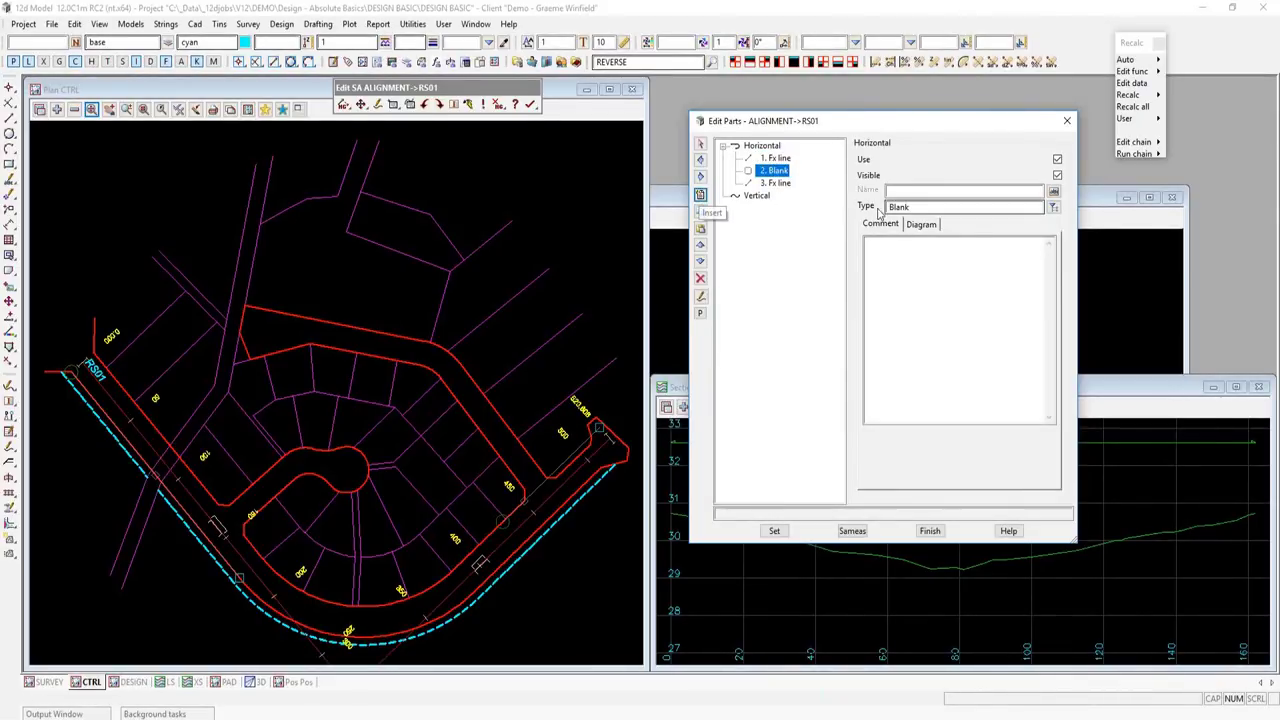
{"action": "left_click", "coordinate": [1053, 207]}
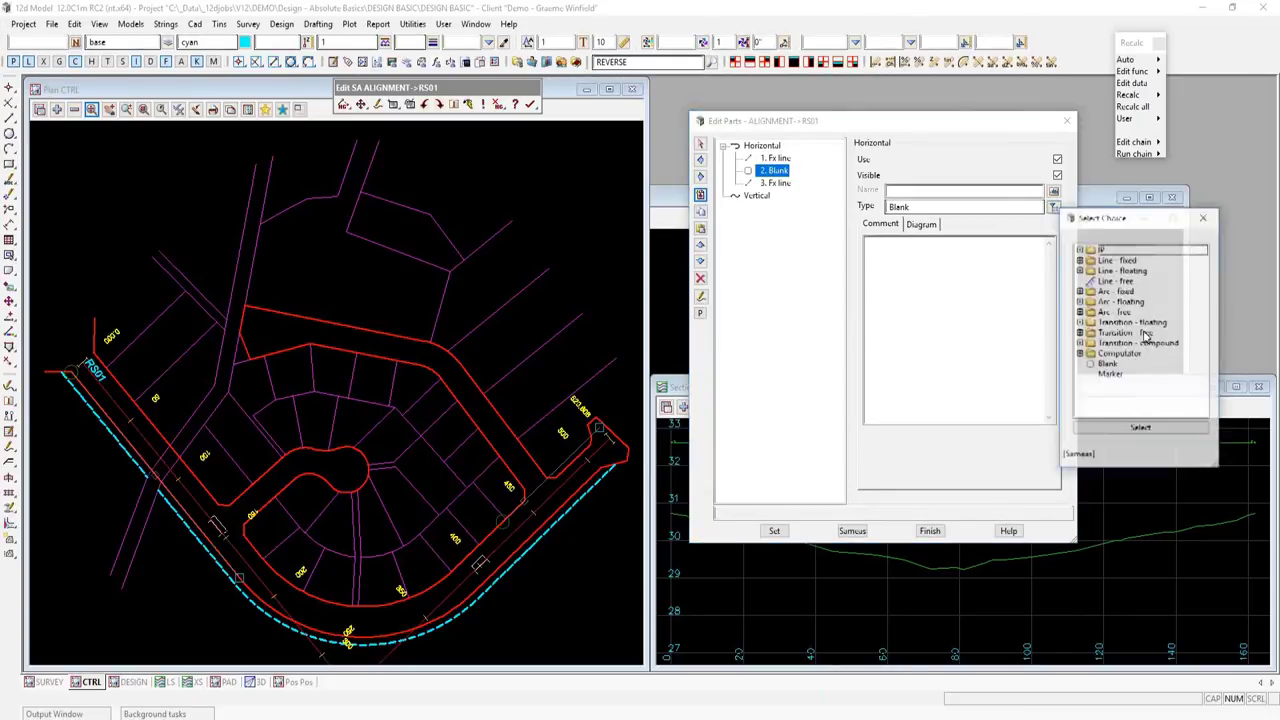
{"action": "left_click", "coordinate": [1081, 318]}
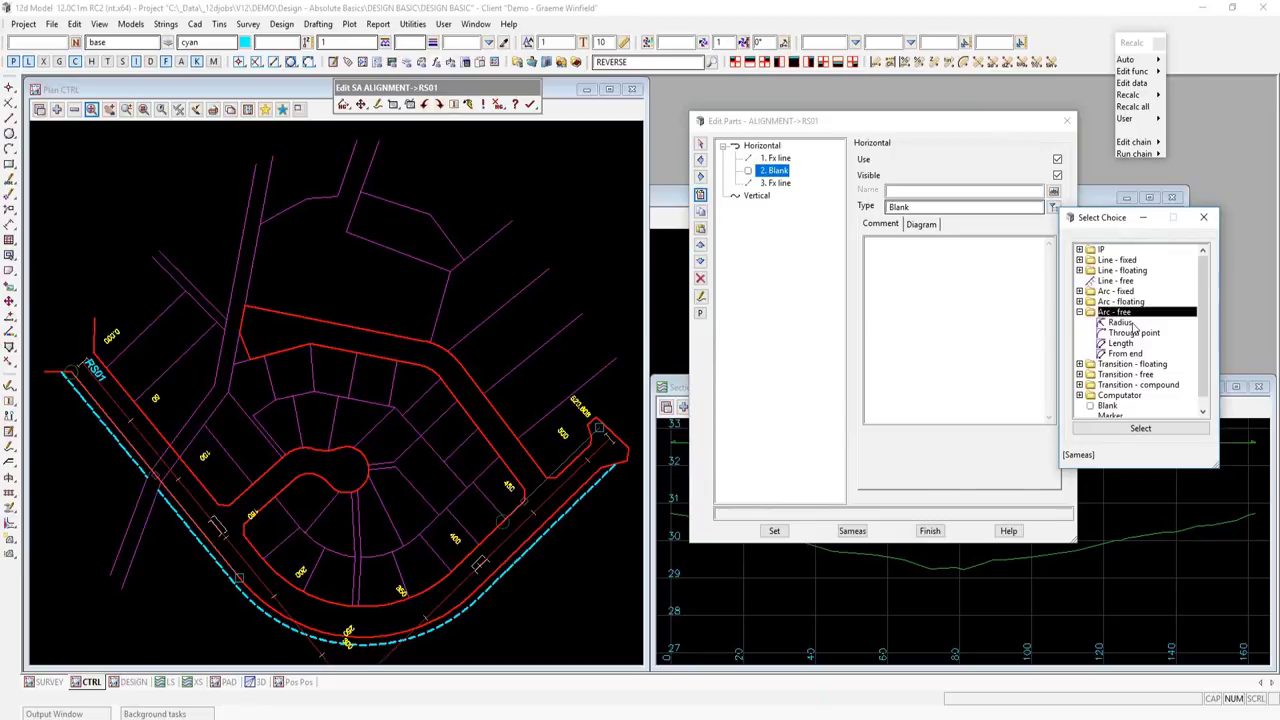
{"action": "left_click", "coordinate": [1139, 336]}
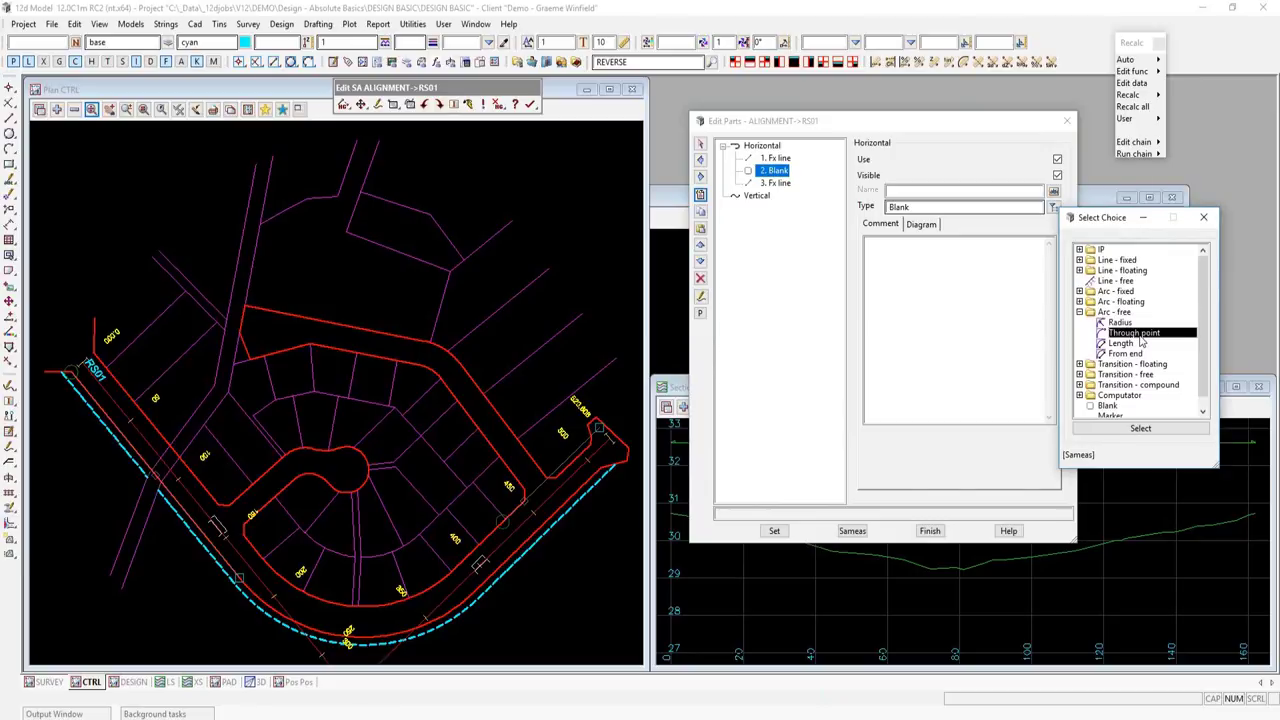
{"action": "left_click", "coordinate": [1158, 427]}
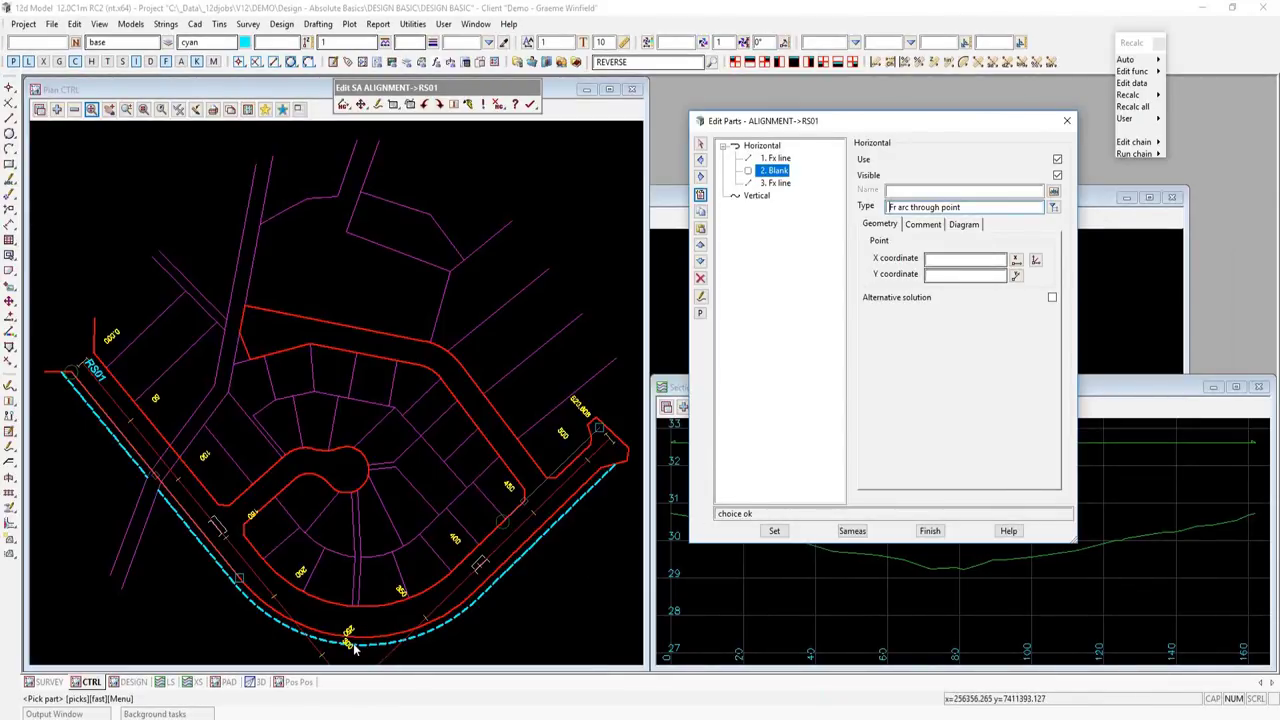
- Start defining the arc's point as a midpoint snap, with the pathway lot corner on the inner road boundary as first position
{"action": "scroll", "coordinate": [352, 648], "scroll_direction": "up", "scroll_amount": 3}
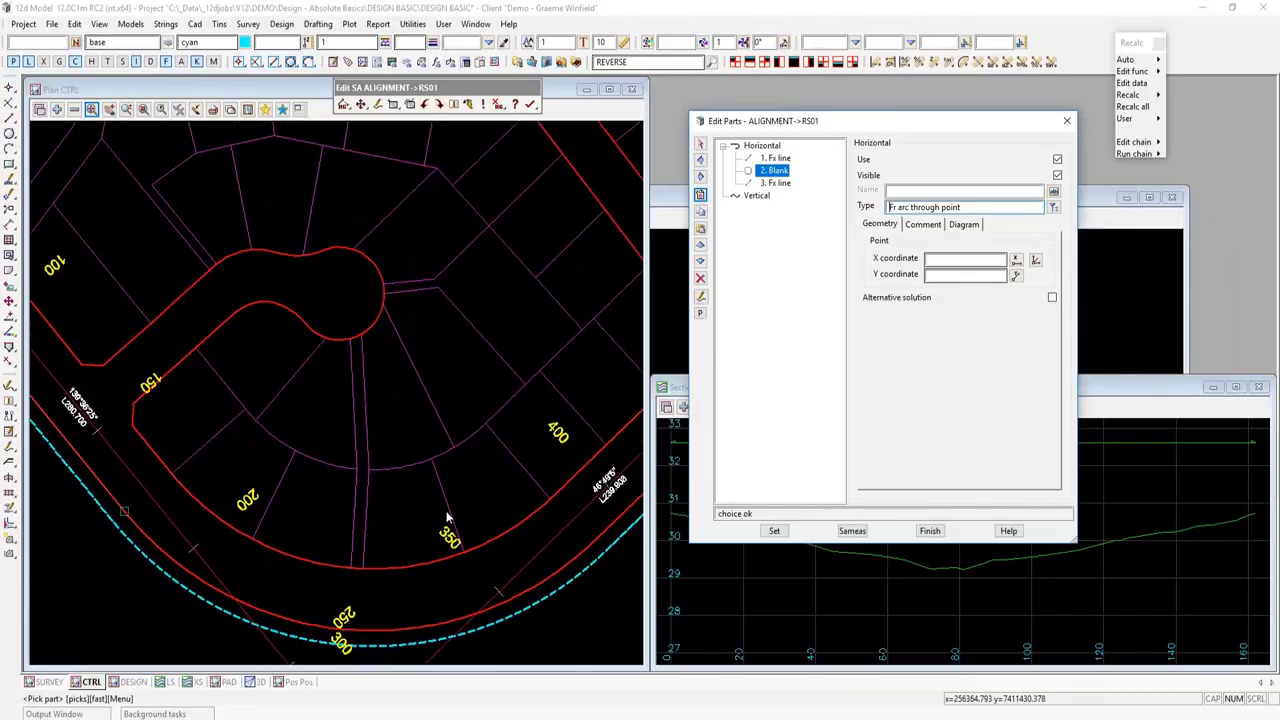
{"action": "left_click", "coordinate": [1036, 260]}
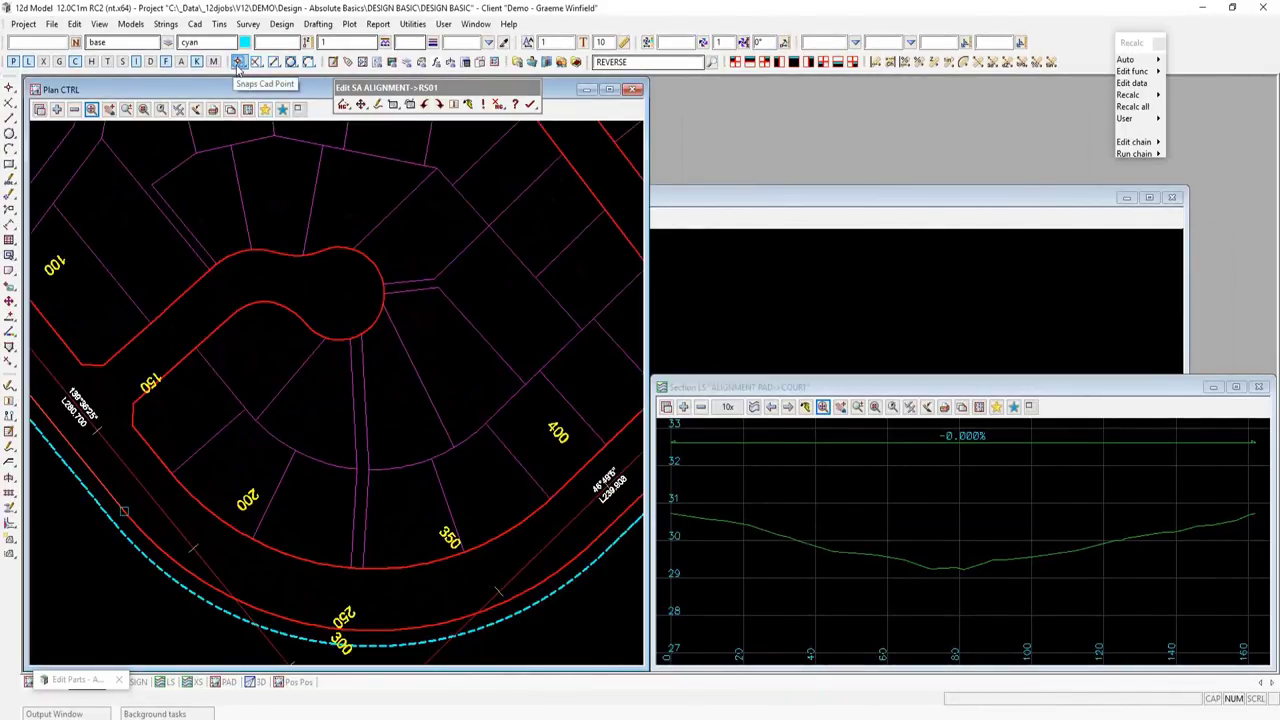
{"action": "left_click", "coordinate": [238, 66]}
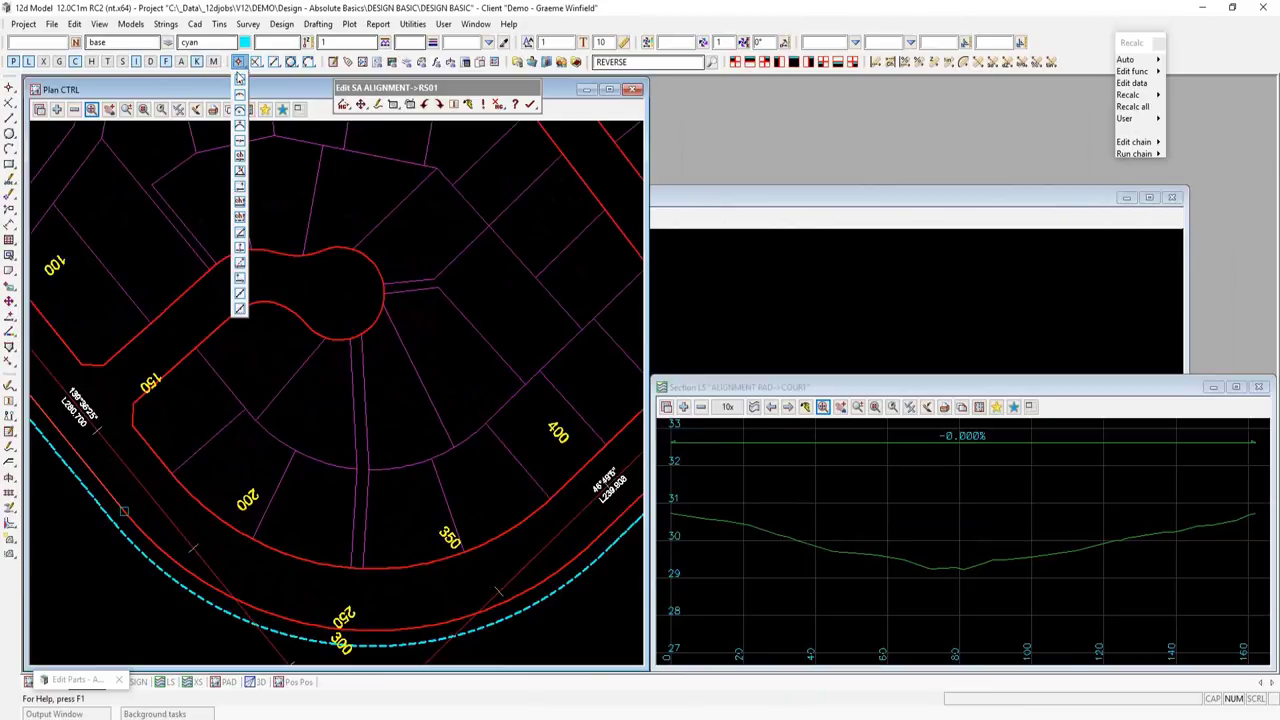
{"action": "left_click", "coordinate": [240, 146]}
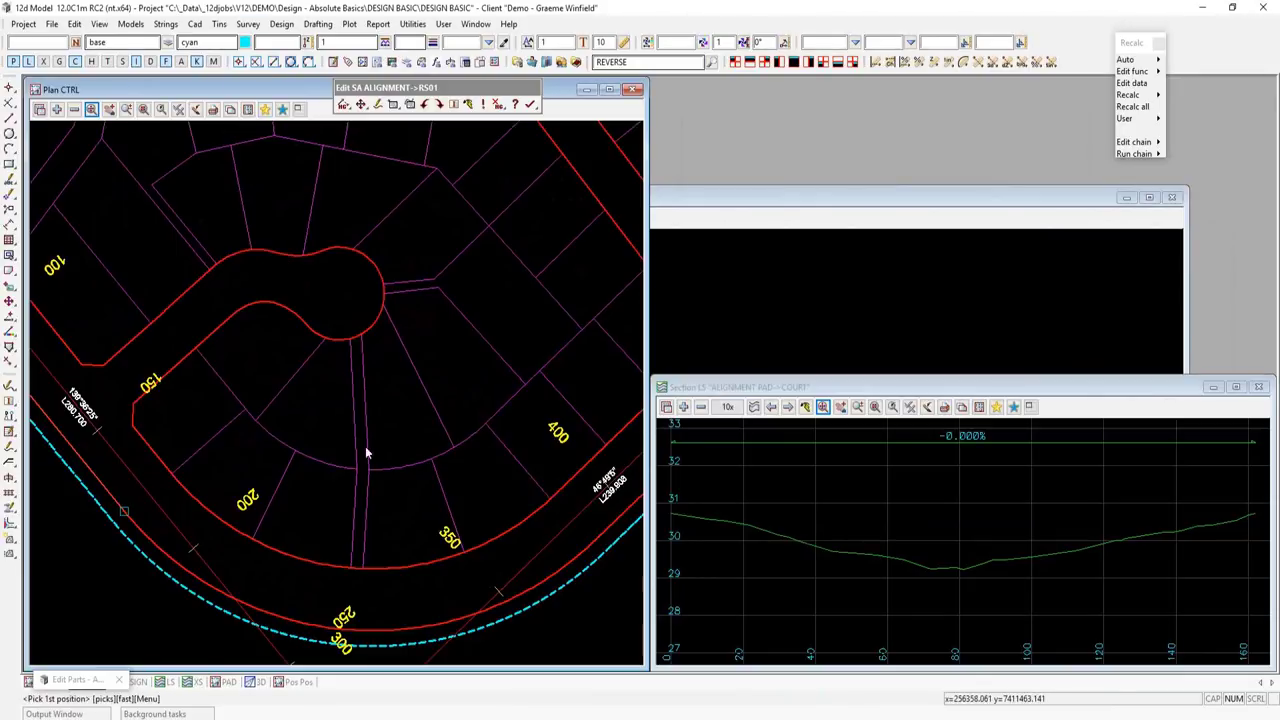
{"action": "left_click", "coordinate": [362, 581]}
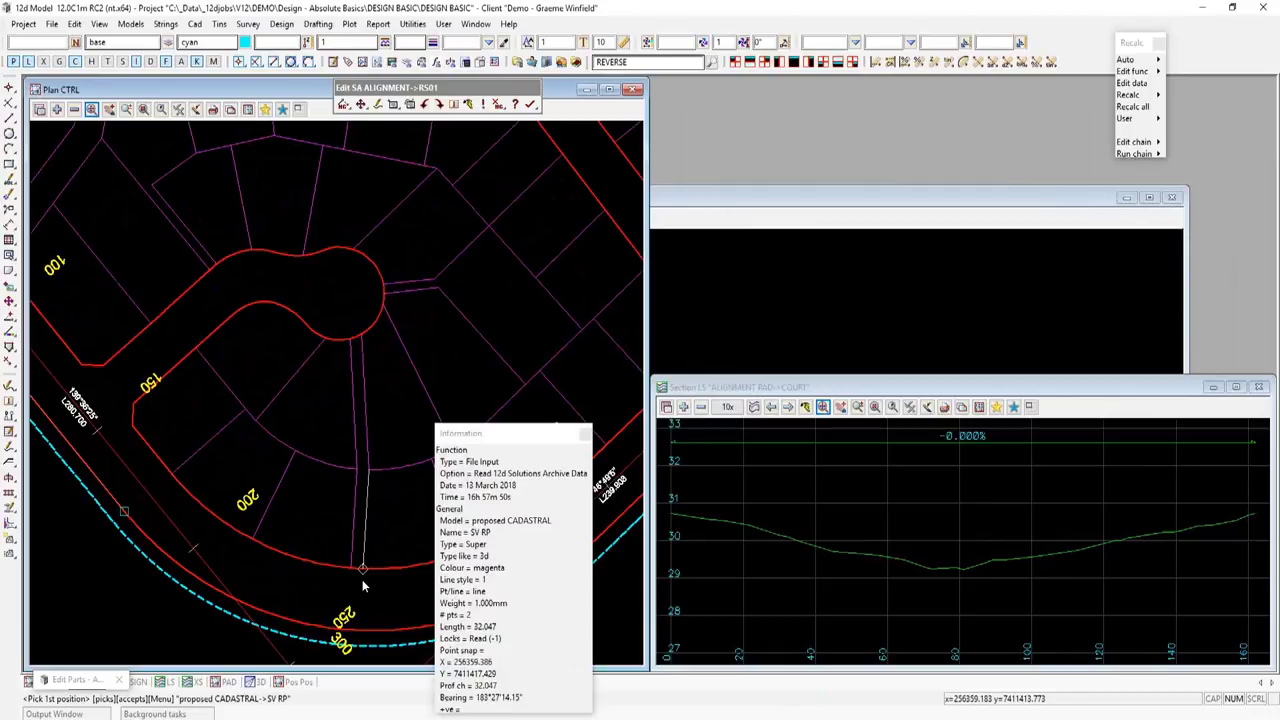
{"action": "middle_click", "coordinate": [363, 586]}
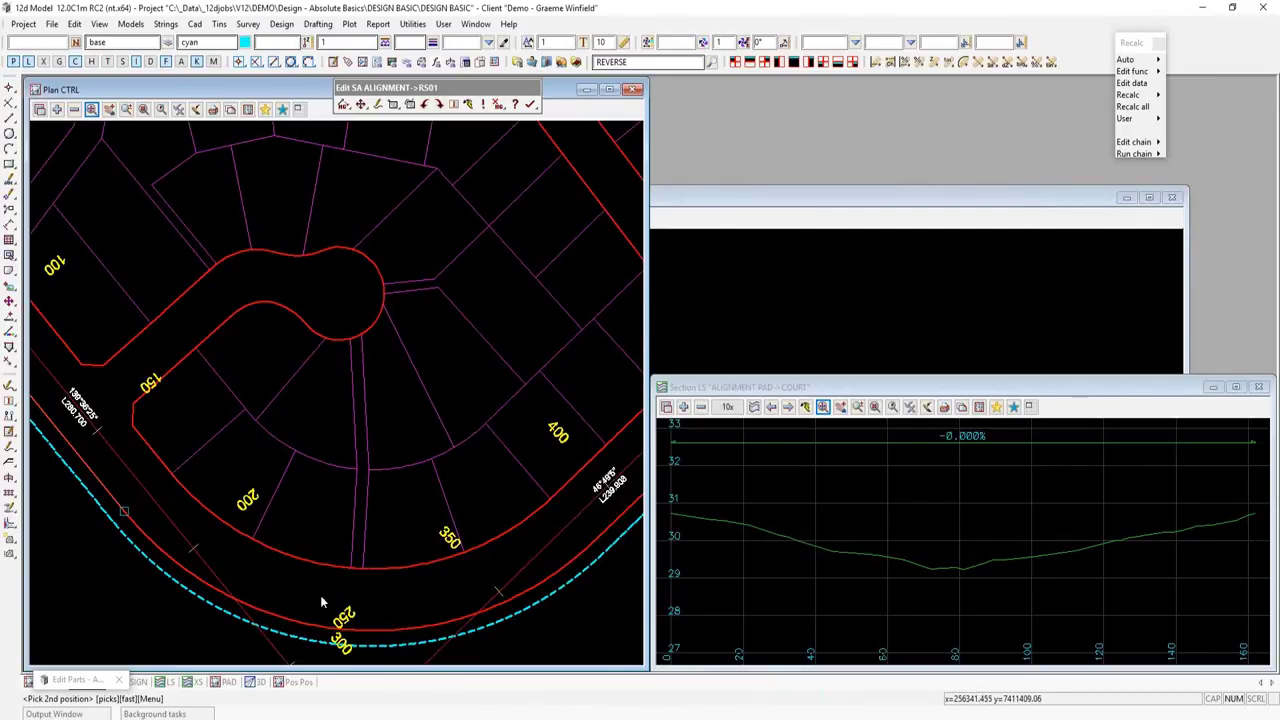
- Take the midpoint's second position perpendicular from the lot corner onto the outer SV RPR boundary arc, and apply the free arc
{"action": "right_click", "coordinate": [380, 581]}
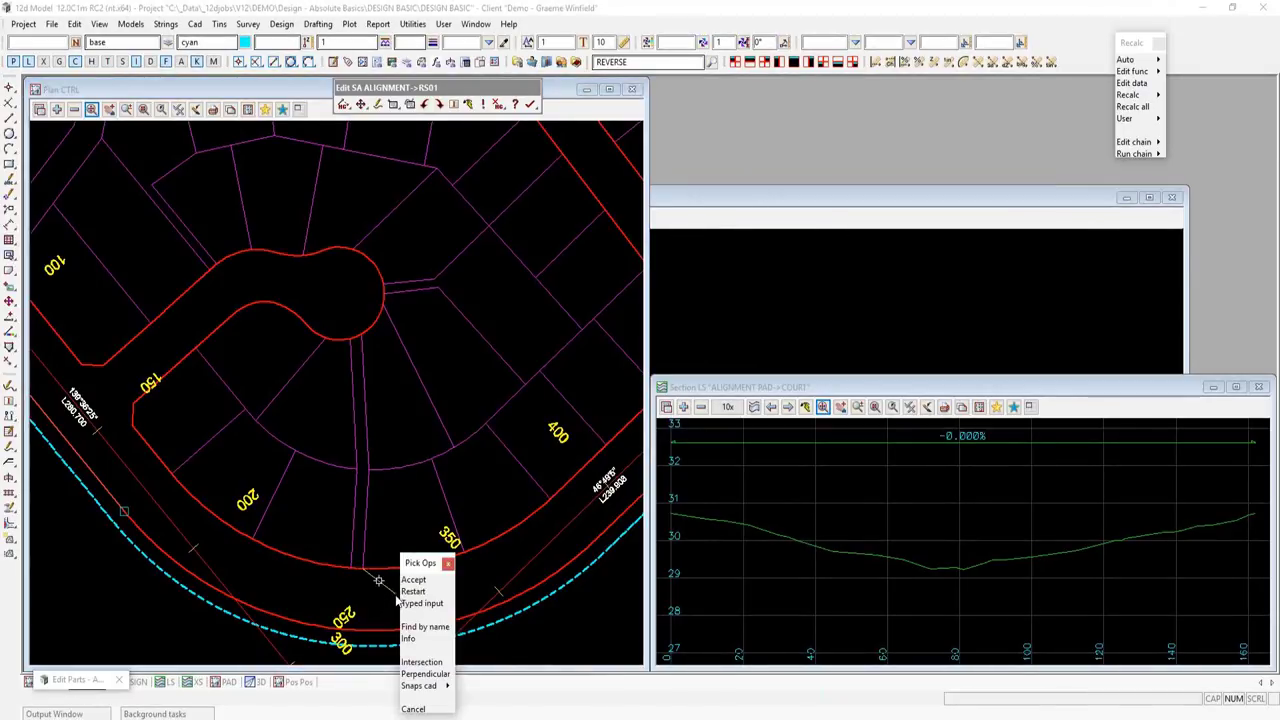
{"action": "left_click", "coordinate": [422, 673]}
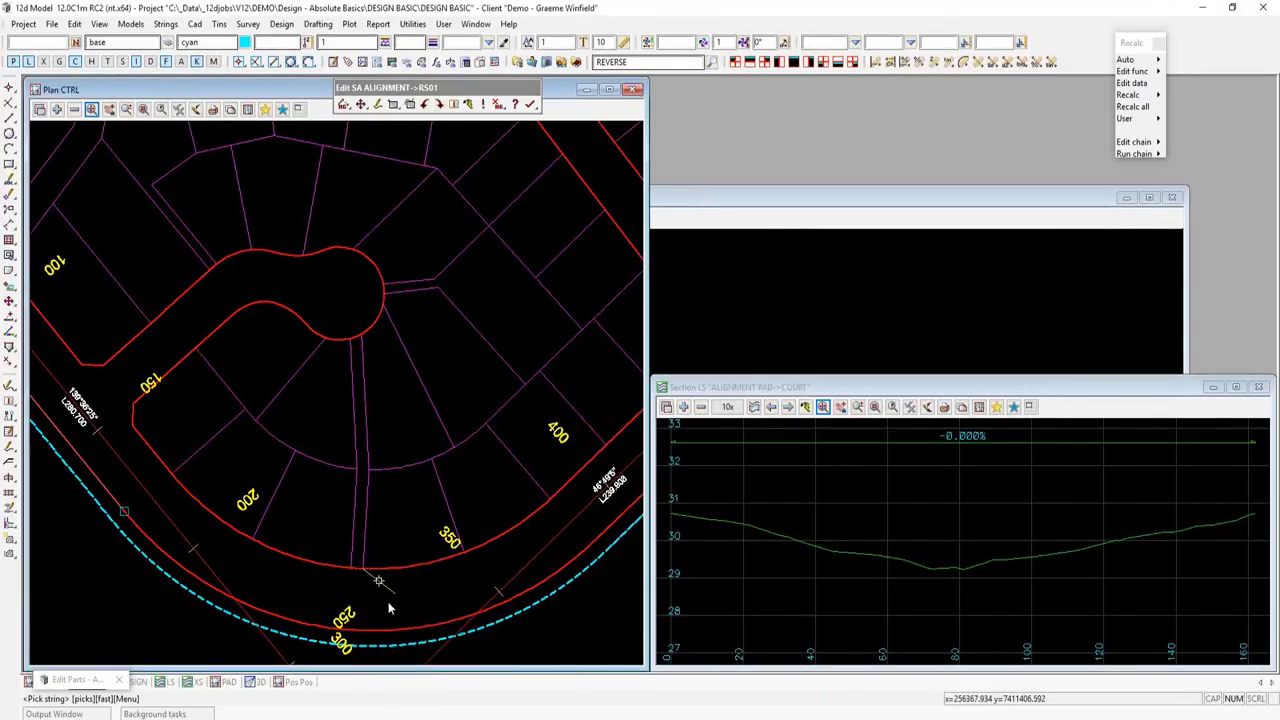
{"action": "left_click", "coordinate": [380, 631]}
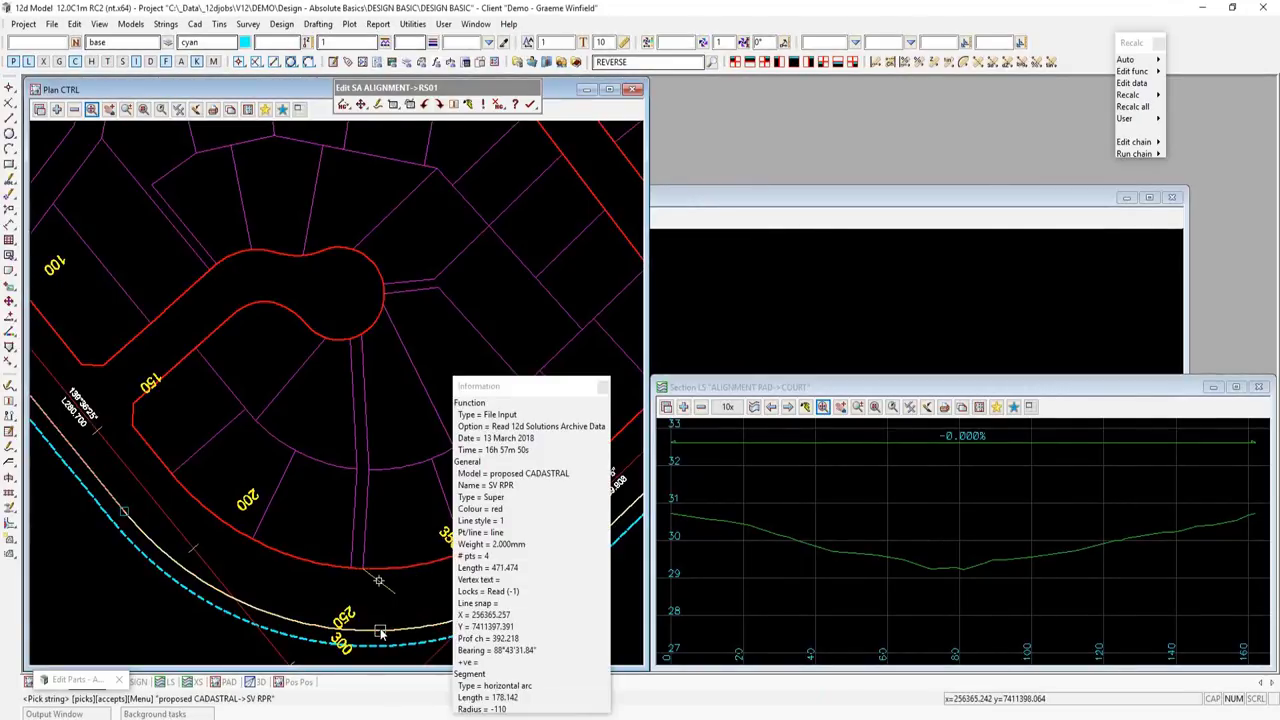
{"action": "middle_click", "coordinate": [380, 631]}
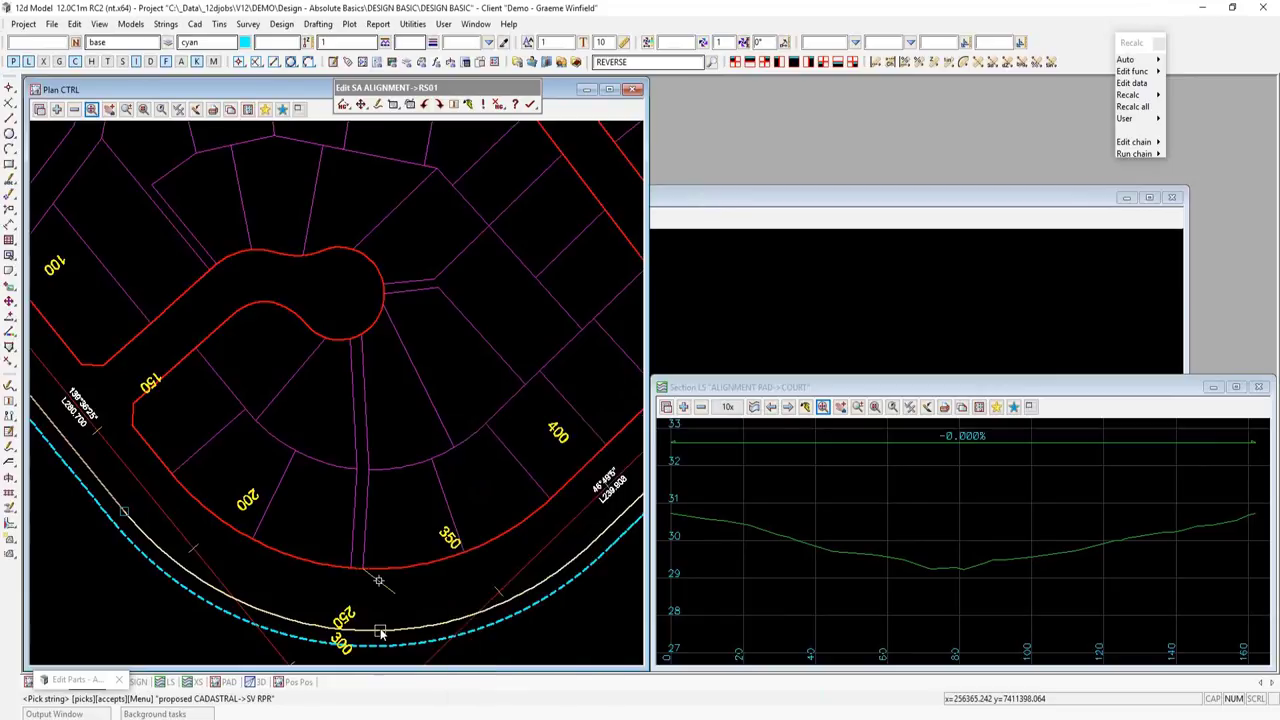
{"action": "left_click", "coordinate": [363, 579]}
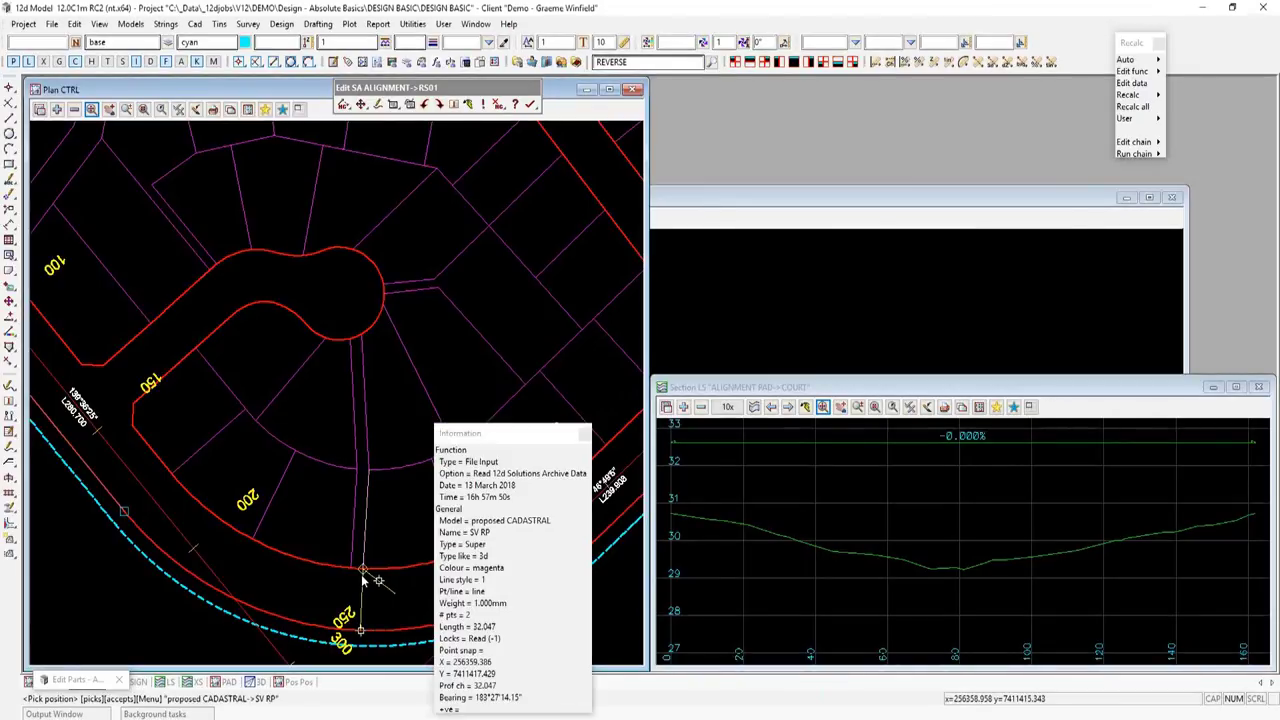
{"action": "left_click", "coordinate": [362, 576]}
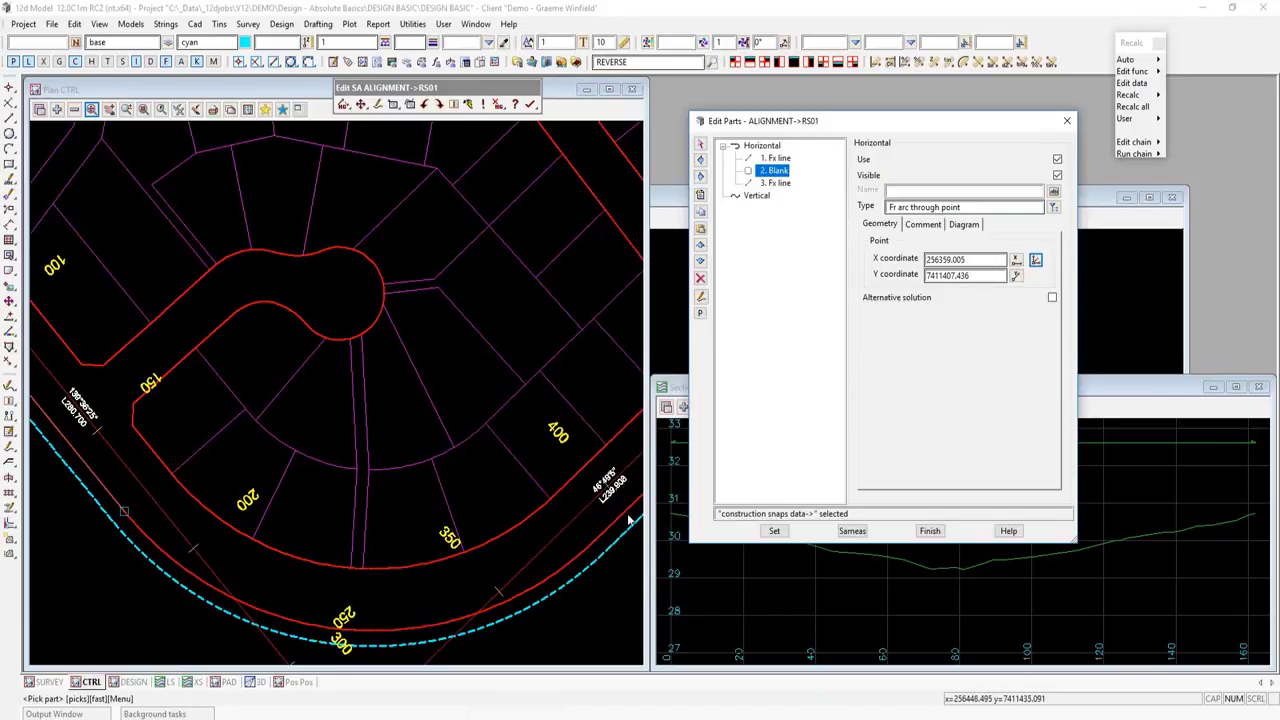
{"action": "left_click", "coordinate": [774, 531]}
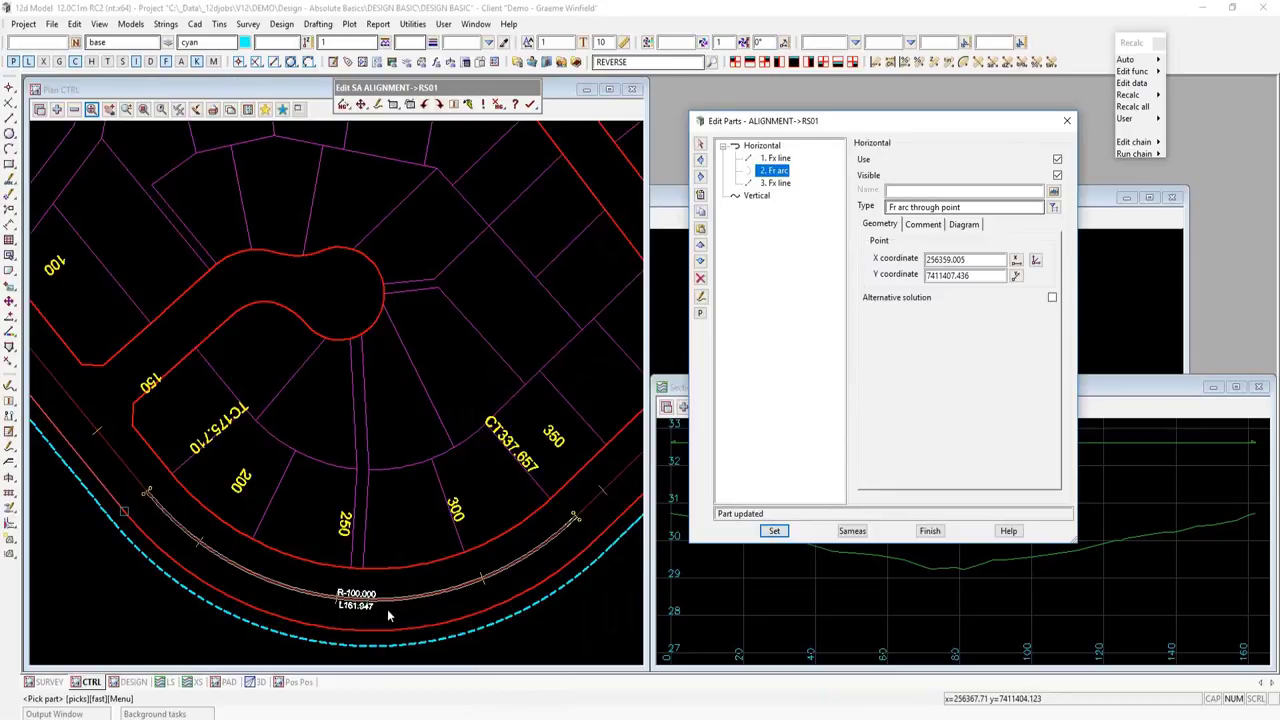
- Check the whole RS01 alignment in the CTRL plan and finish the super alignment edit
{"action": "scroll", "coordinate": [389, 615], "scroll_direction": "down", "scroll_amount": 1}
{"action": "scroll", "coordinate": [389, 615], "scroll_direction": "down", "scroll_amount": 2}
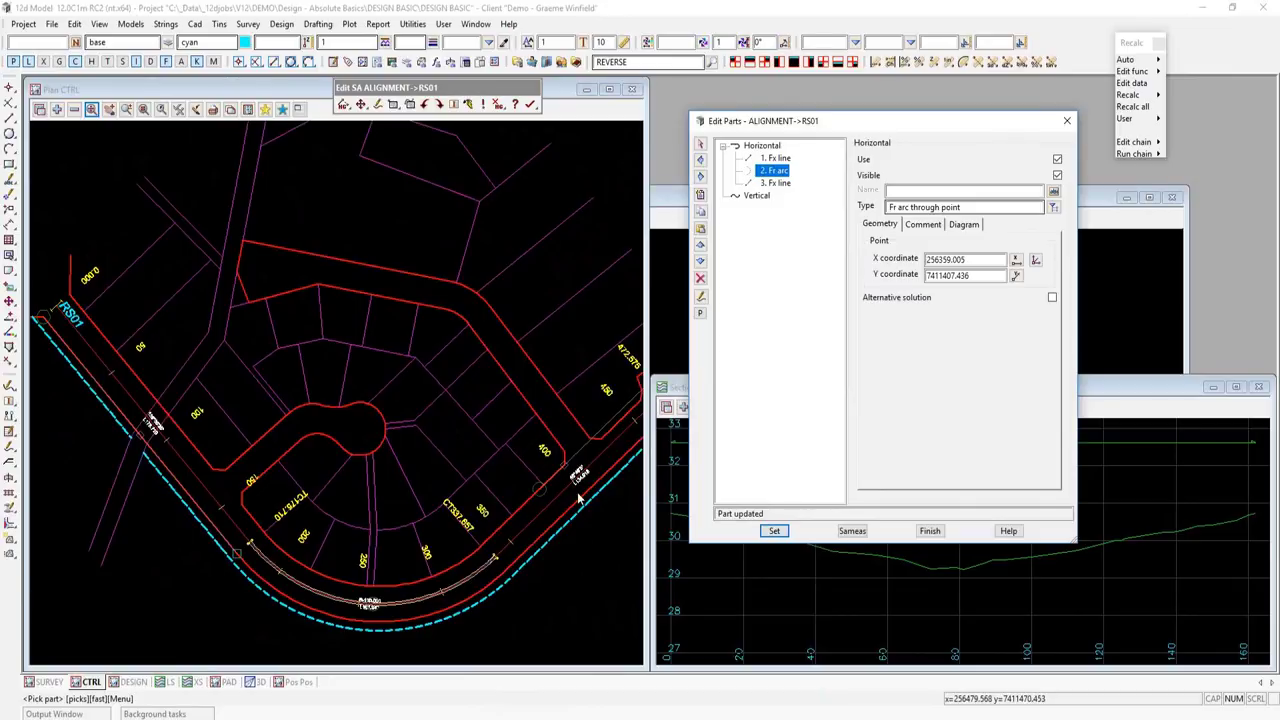
{"action": "left_click", "coordinate": [97, 113]}
{"action": "left_click", "coordinate": [97, 113]}
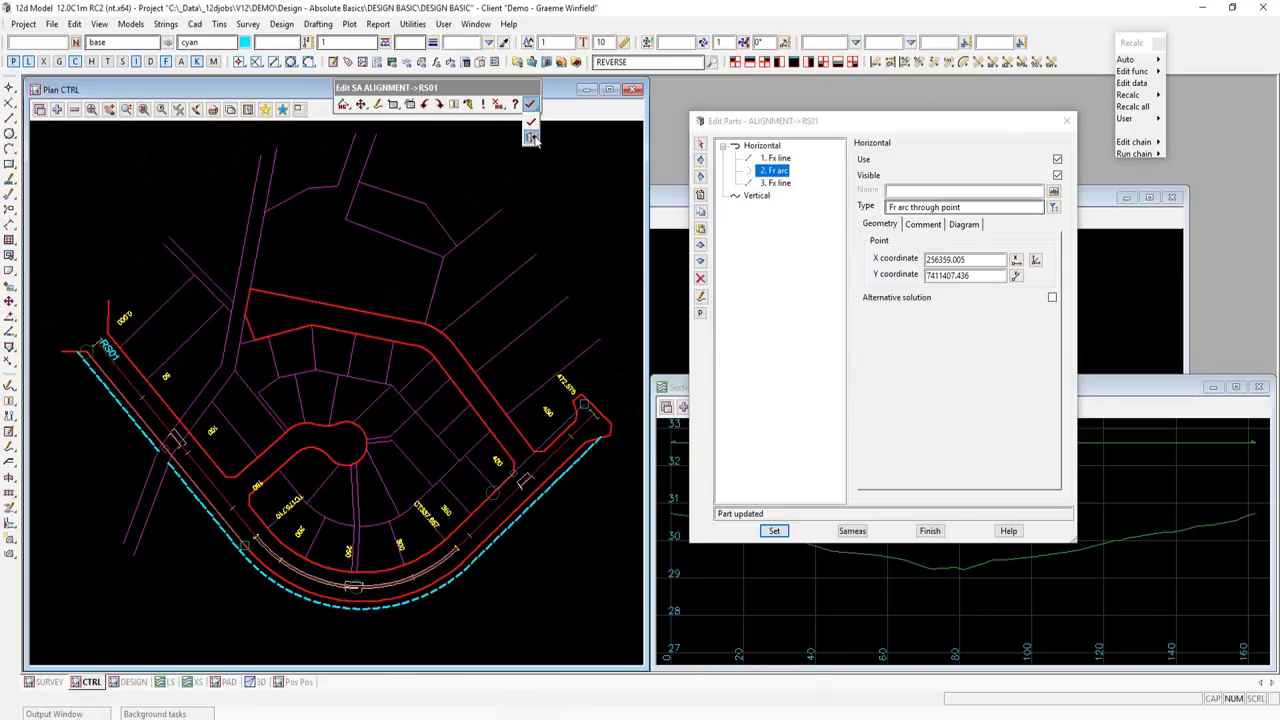
{"action": "left_click", "coordinate": [531, 103]}
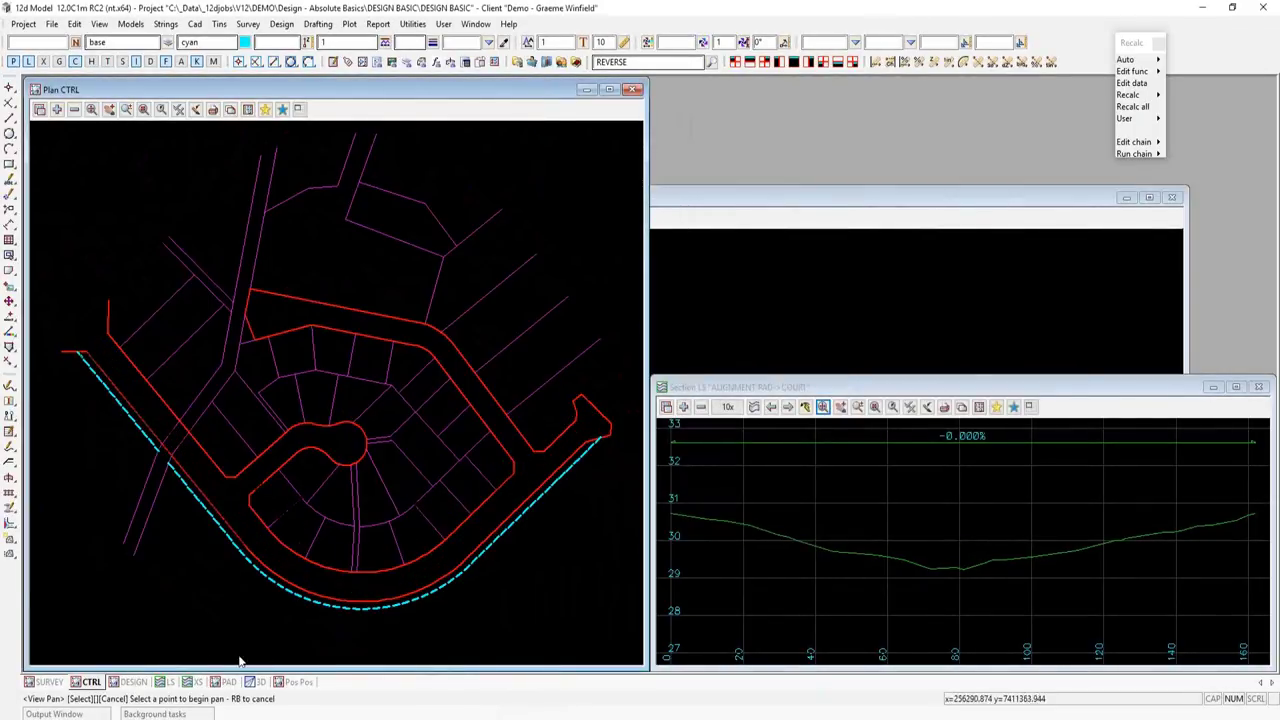
- Bring up the DESIGN plan view and dock the XS section view in the upper-right quarter of the workspace
{"action": "left_click", "coordinate": [134, 684]}
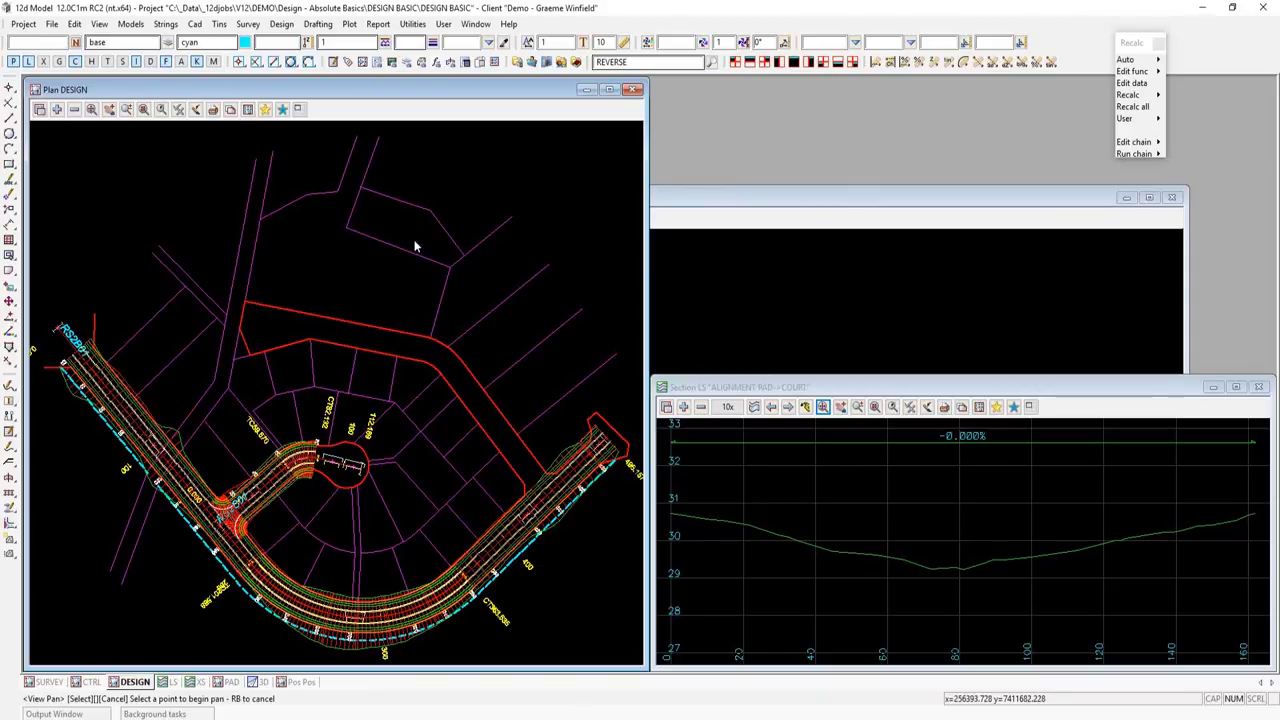
{"action": "left_click", "coordinate": [199, 684]}
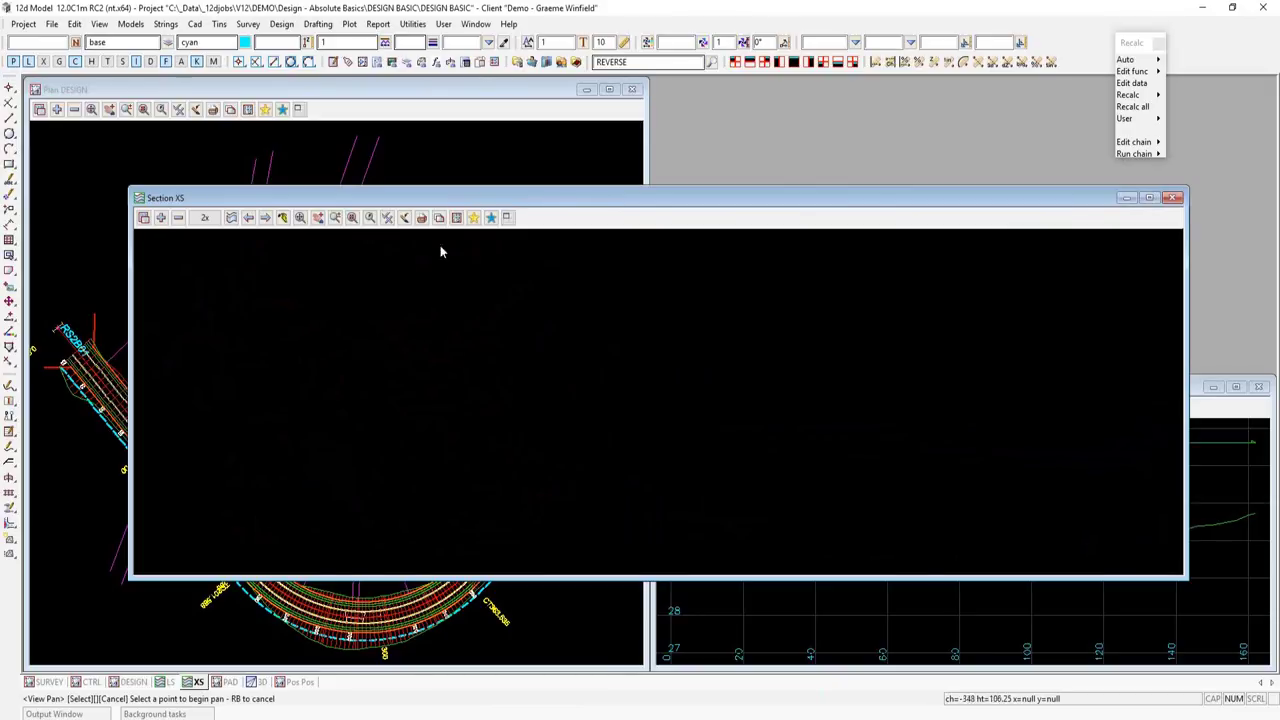
{"action": "left_click", "coordinate": [507, 217]}
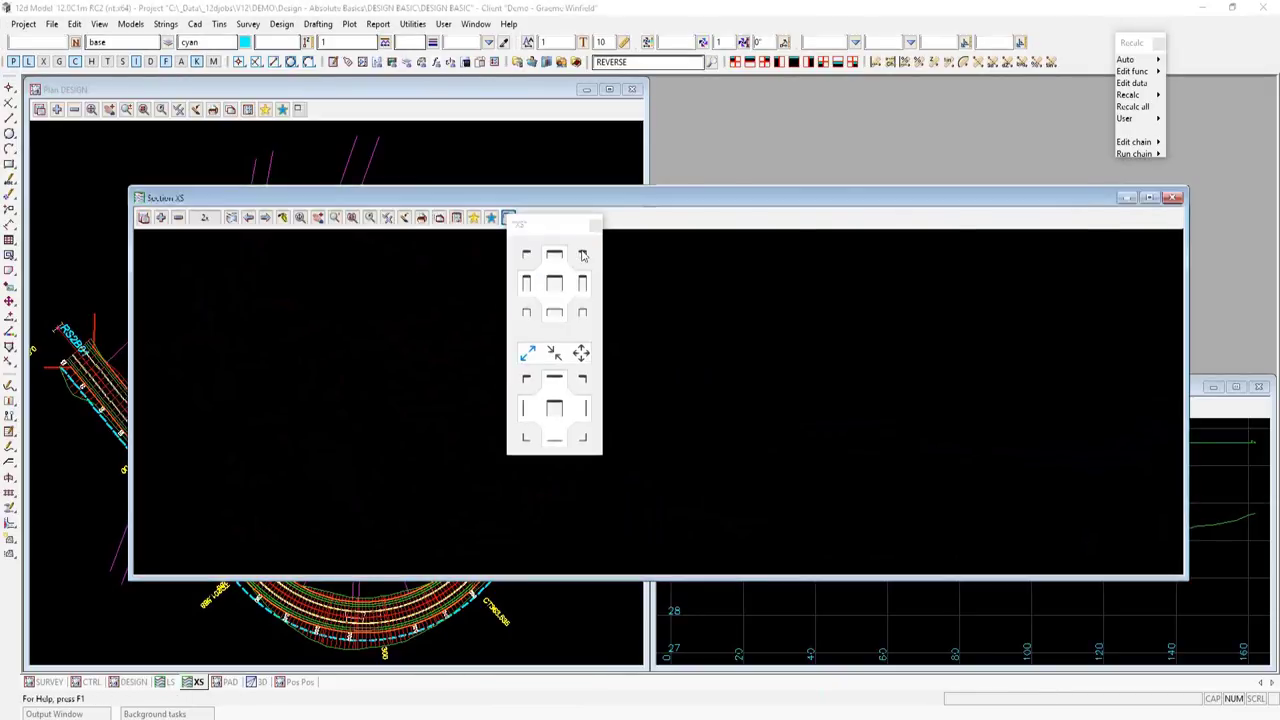
{"action": "left_click", "coordinate": [582, 254]}
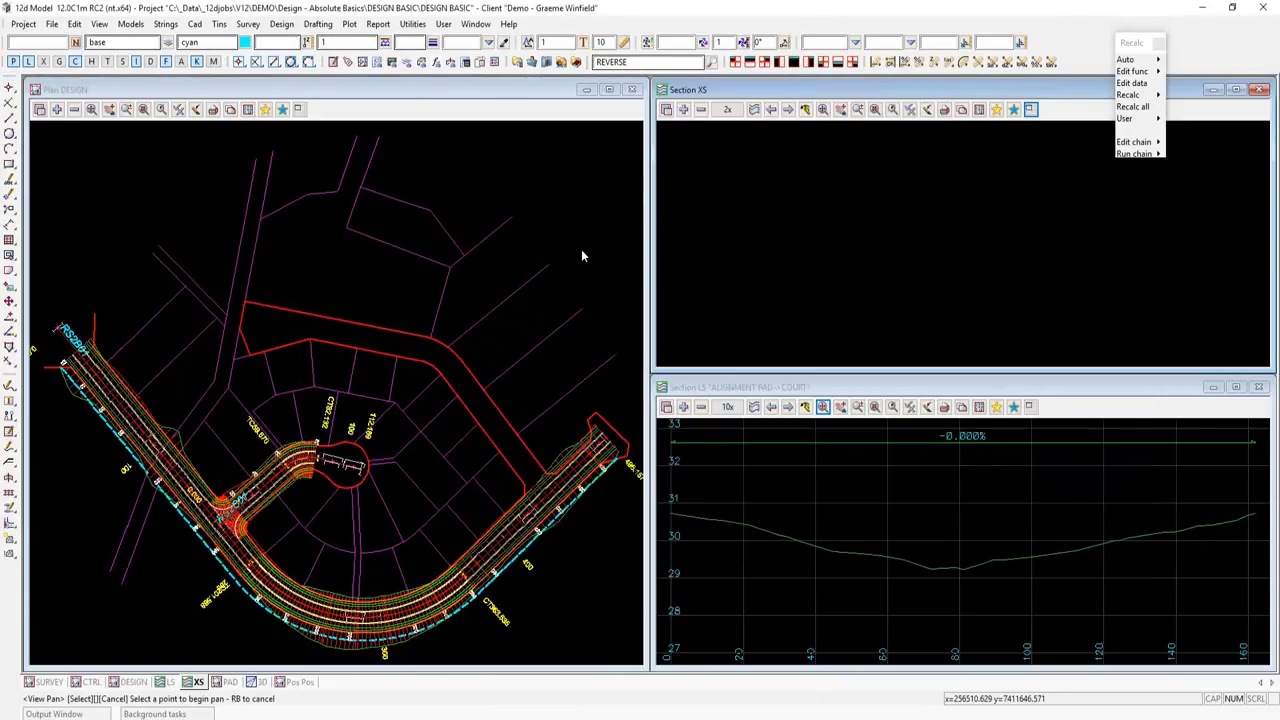
- Open model strings profiling for the XS section view and place its dialog over the DESIGN plan
{"action": "left_click", "coordinate": [754, 109]}
{"action": "left_click", "coordinate": [775, 160]}
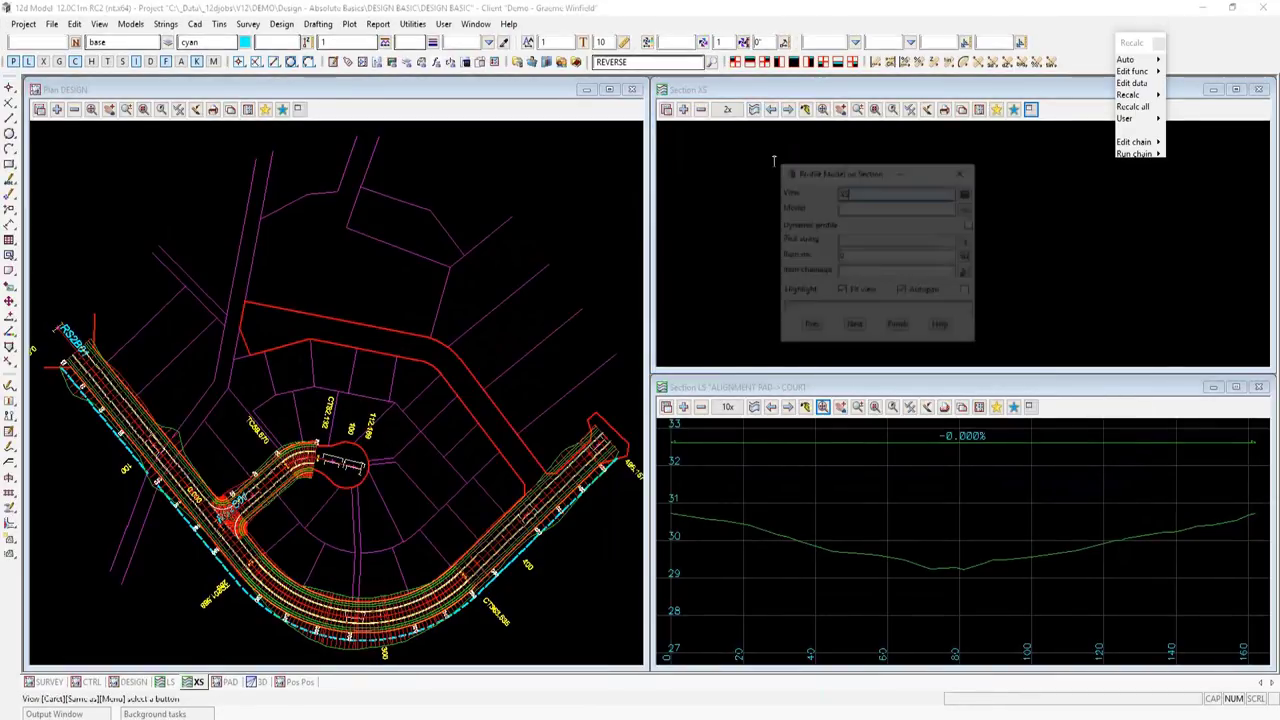
{"action": "left_click_drag", "start_coordinate": [853, 176], "coordinate": [512, 118]}
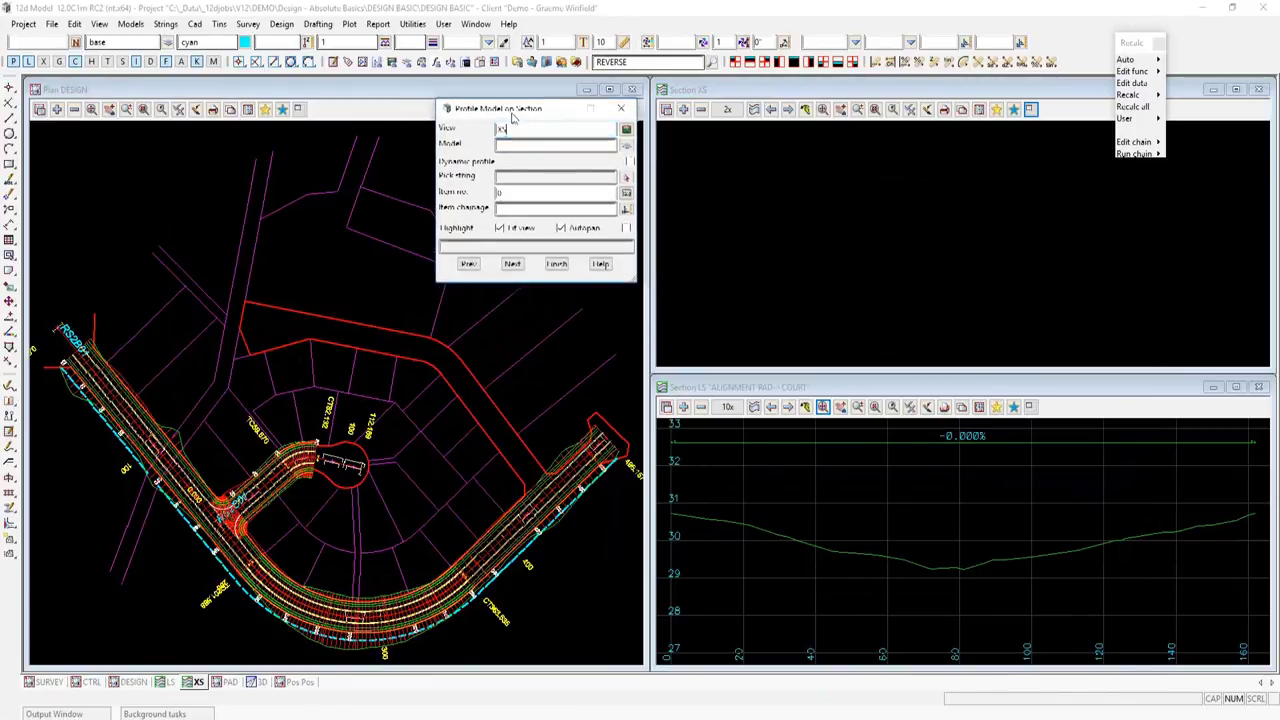
{"action": "left_click", "coordinate": [754, 110]}
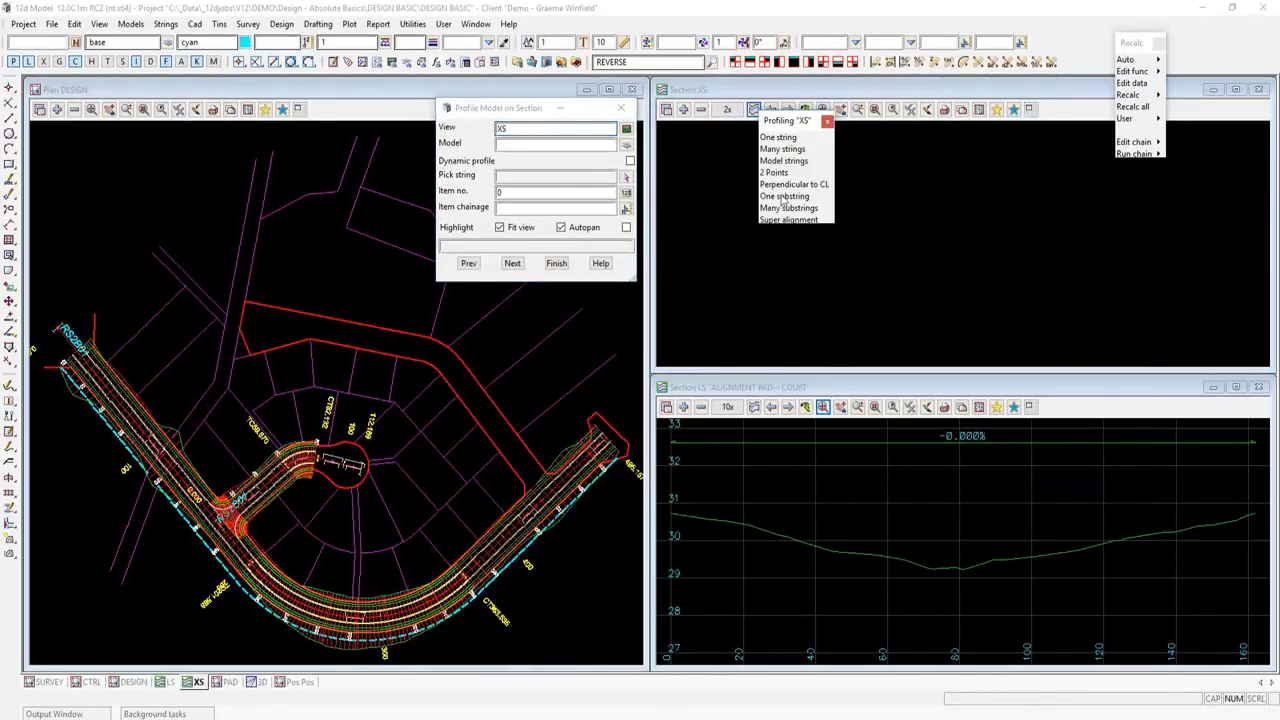
{"action": "left_click", "coordinate": [826, 123]}
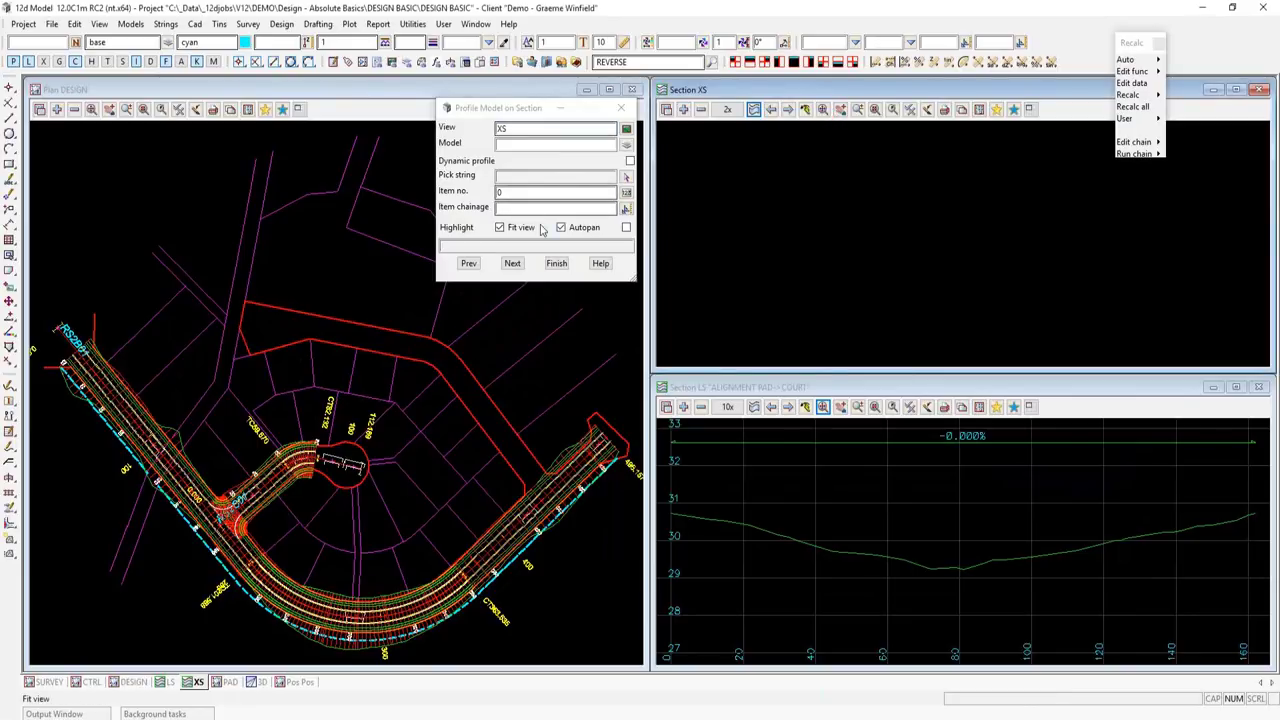
- Pick the design 110 cross section string in the DESIGN plan to profile it in the XS view
{"action": "right_click", "coordinate": [333, 232]}
{"action": "left_click", "coordinate": [370, 380]}
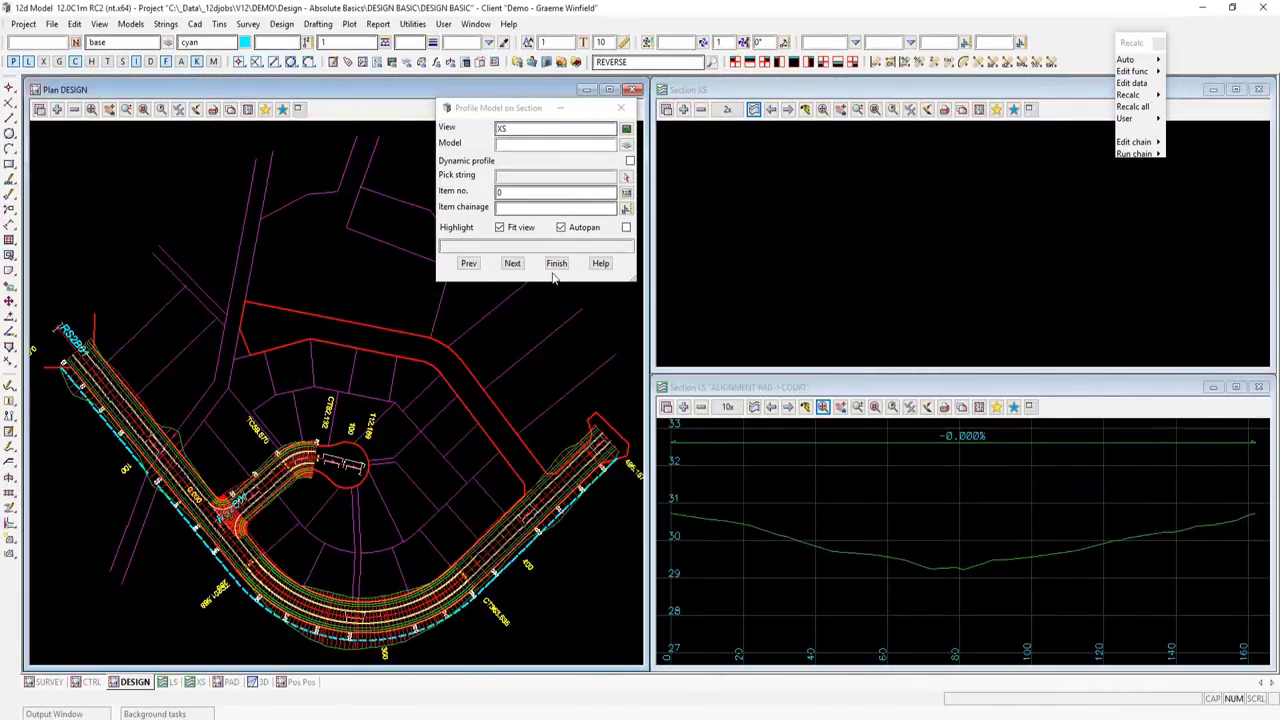
{"action": "left_click", "coordinate": [623, 177]}
{"action": "scroll", "coordinate": [172, 488], "scroll_direction": "up", "scroll_amount": 4}
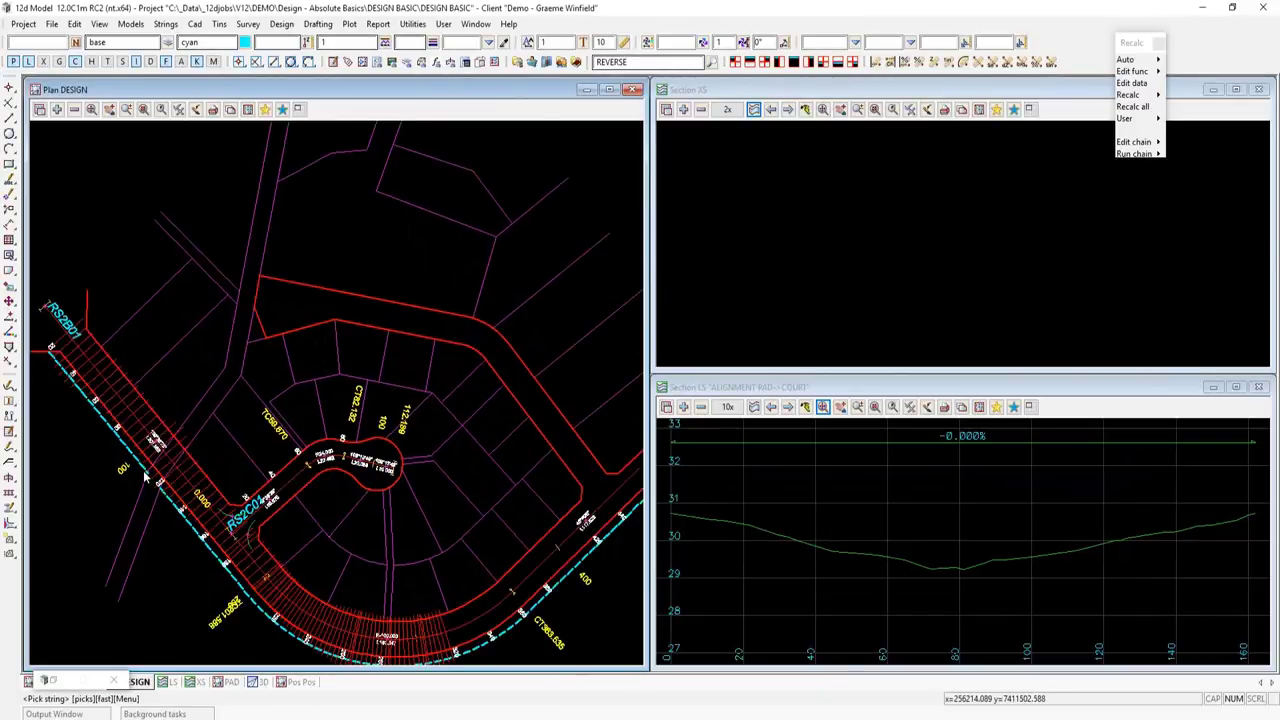
{"action": "left_click", "coordinate": [172, 488]}
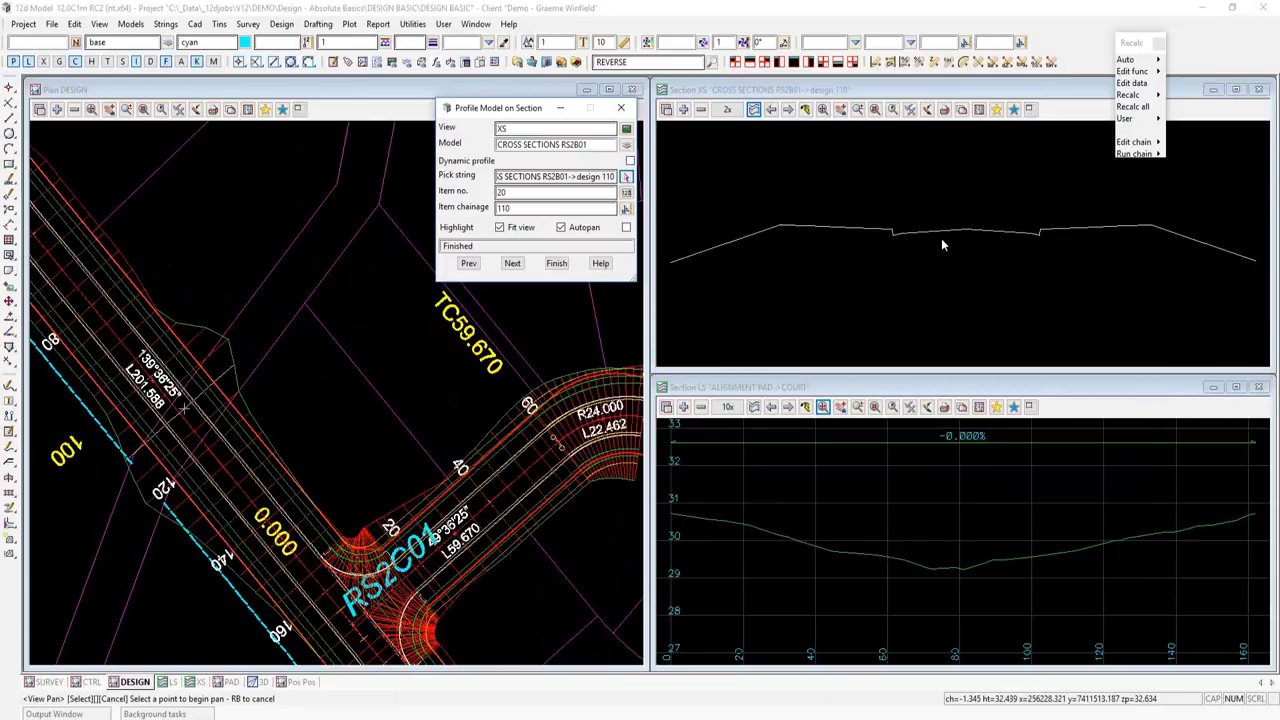
- Bring up the XS view's properties beside the section and set its grids to draw first on view
{"action": "left_click", "coordinate": [979, 112]}
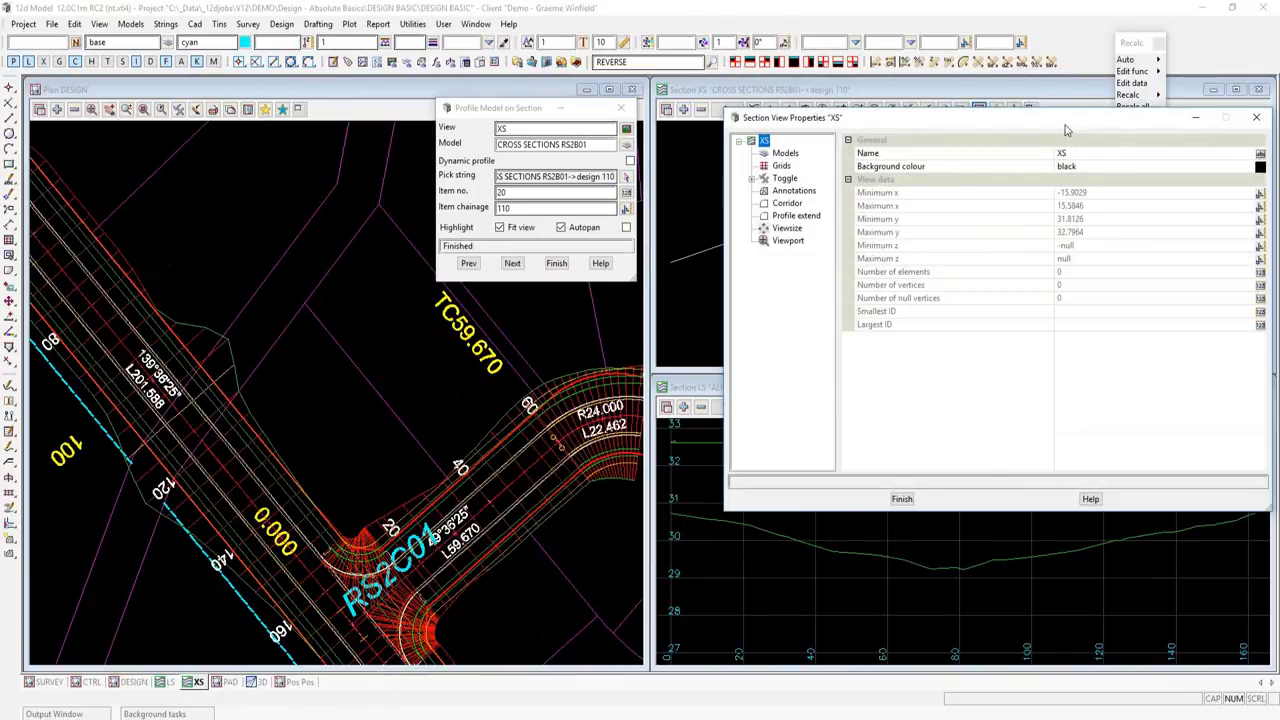
{"action": "left_click_drag", "start_coordinate": [1065, 122], "coordinate": [413, 248]}
{"action": "left_click", "coordinate": [134, 293]}
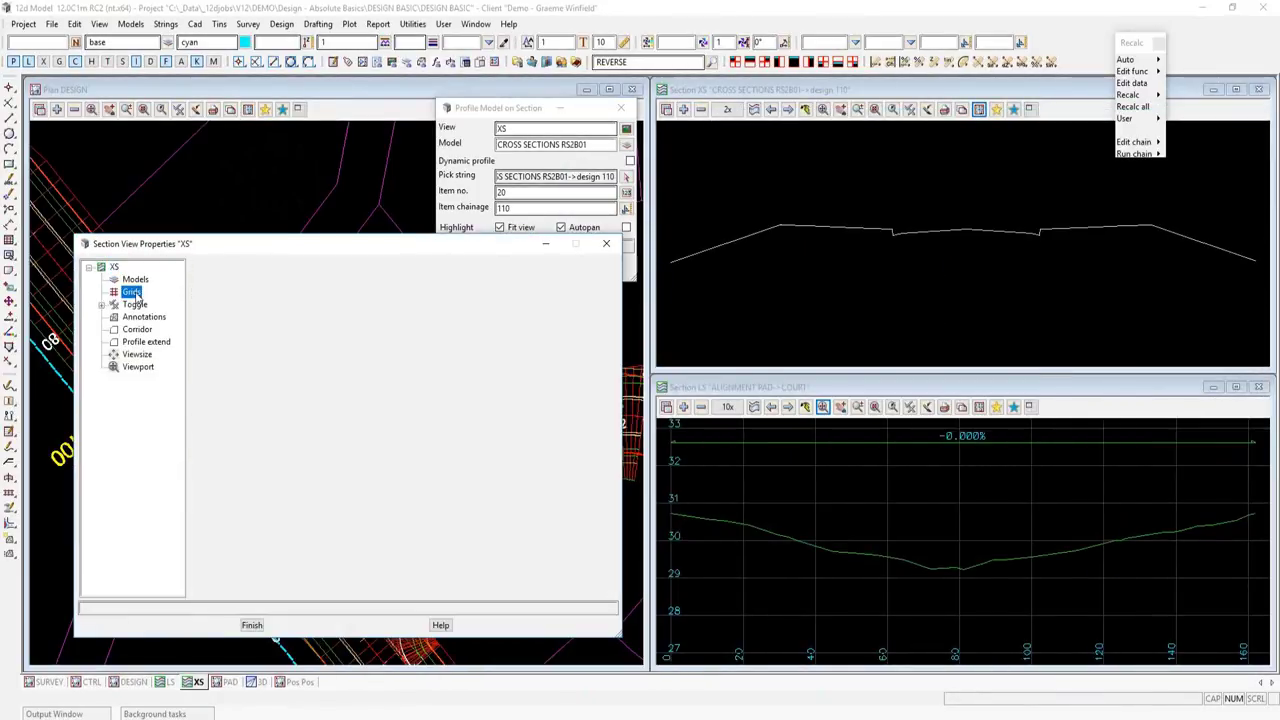
{"action": "left_click", "coordinate": [610, 280]}
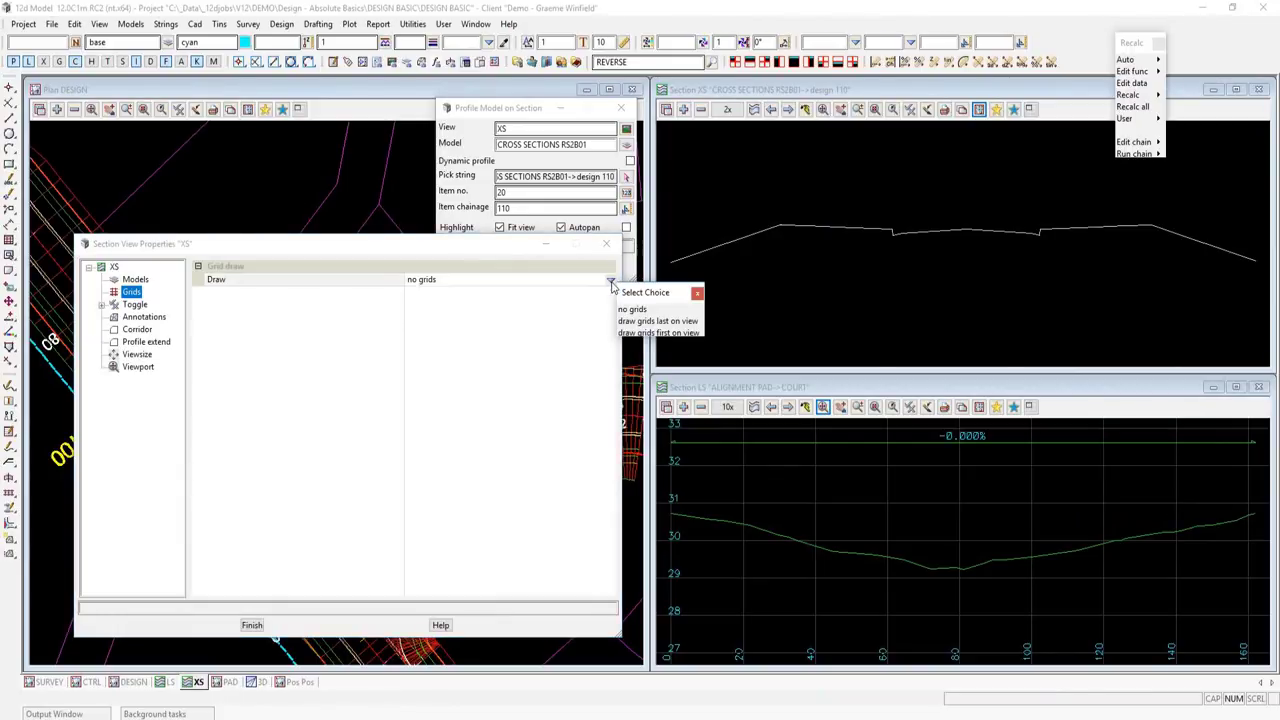
{"action": "left_click", "coordinate": [633, 334]}
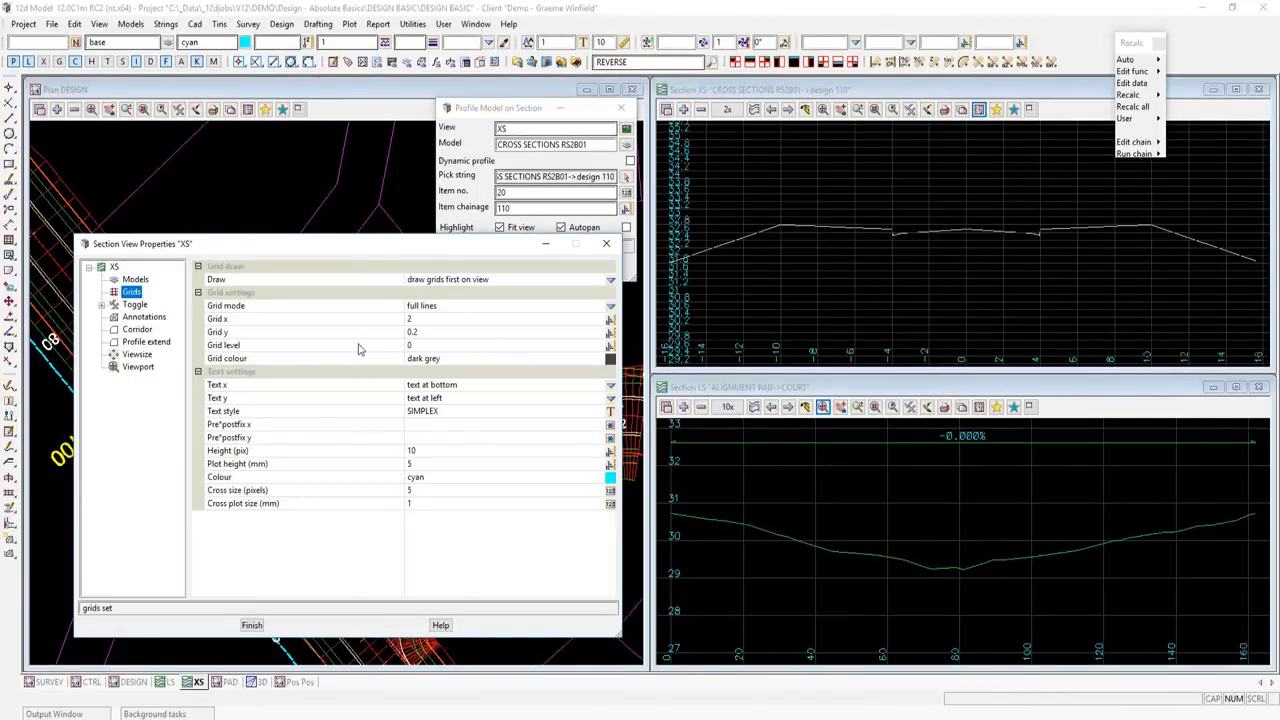
- Set the XS view's grade annotations to show grade
{"action": "left_click", "coordinate": [140, 317]}
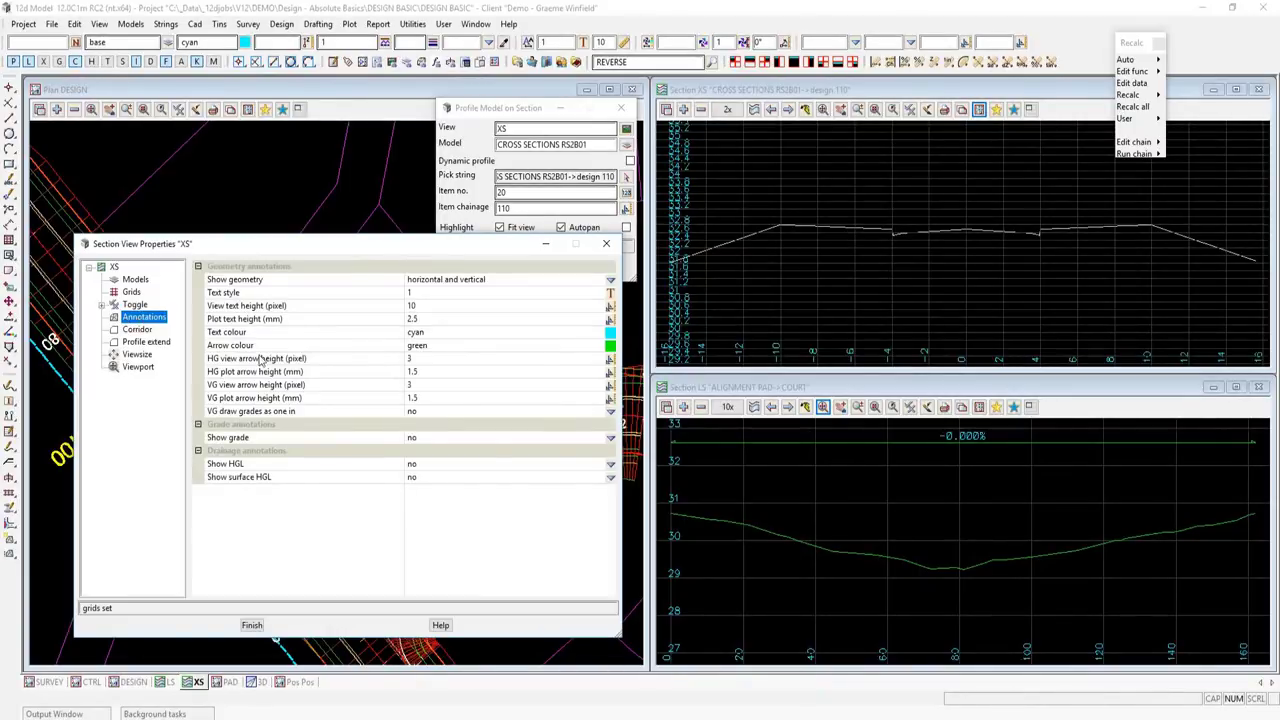
{"action": "left_click", "coordinate": [610, 440]}
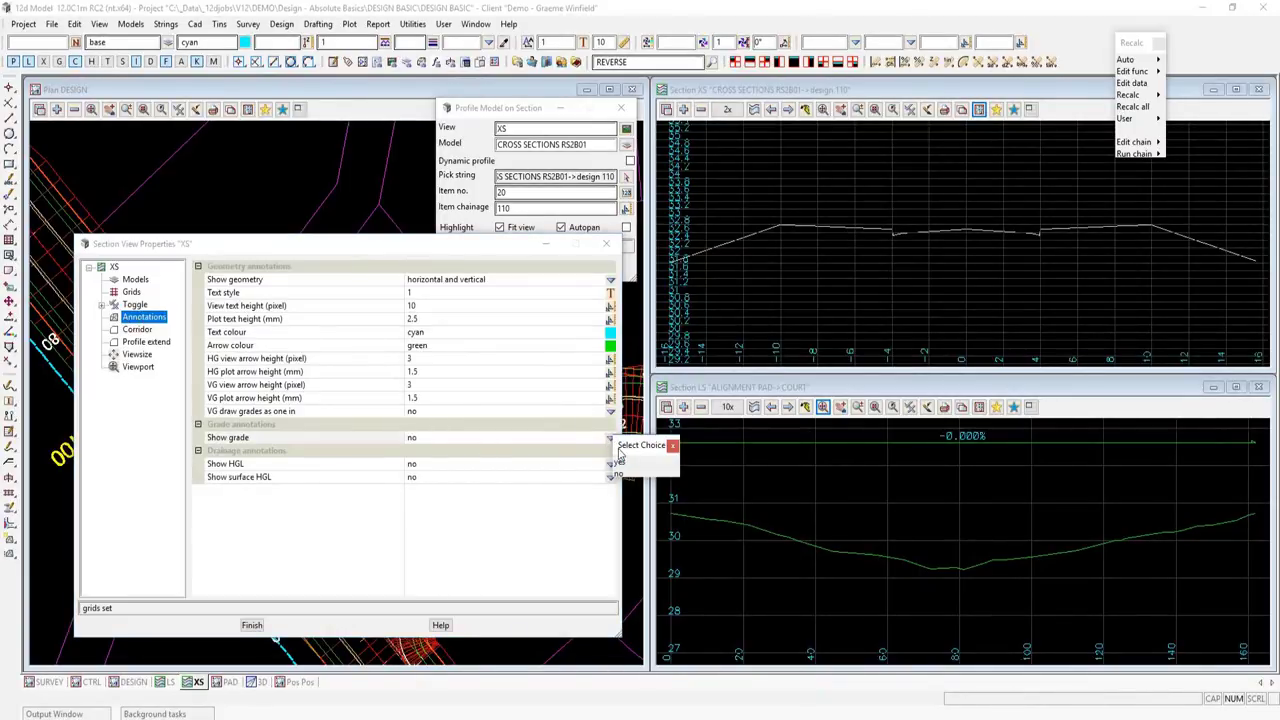
{"action": "left_click", "coordinate": [628, 467]}
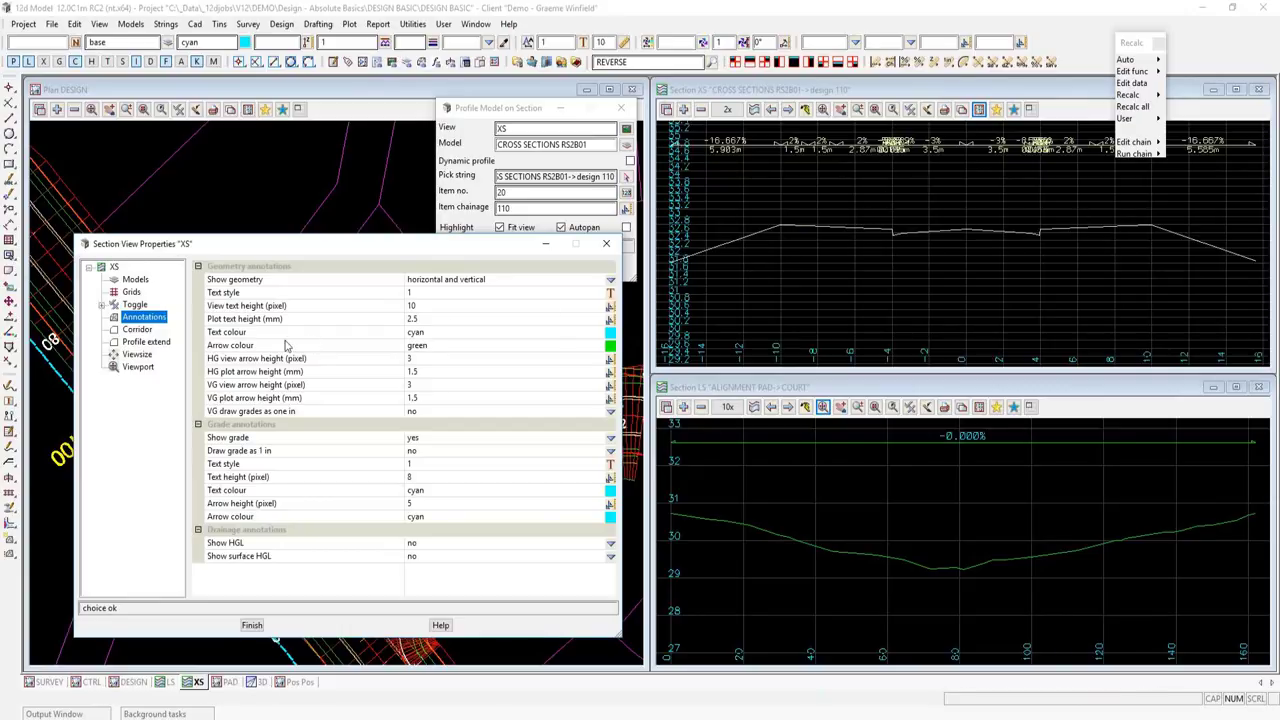
- Add the tin SURVEY model to the XS section view
{"action": "left_click", "coordinate": [145, 342]}
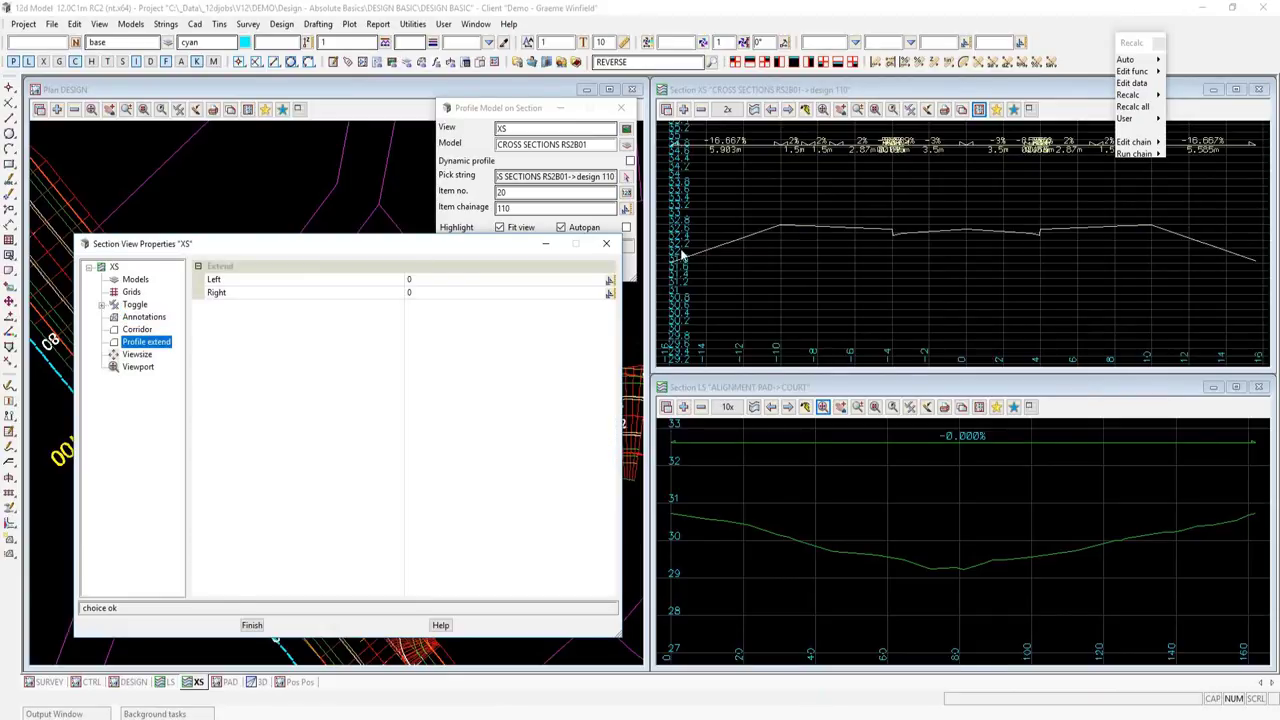
{"action": "left_click", "coordinate": [701, 109]}
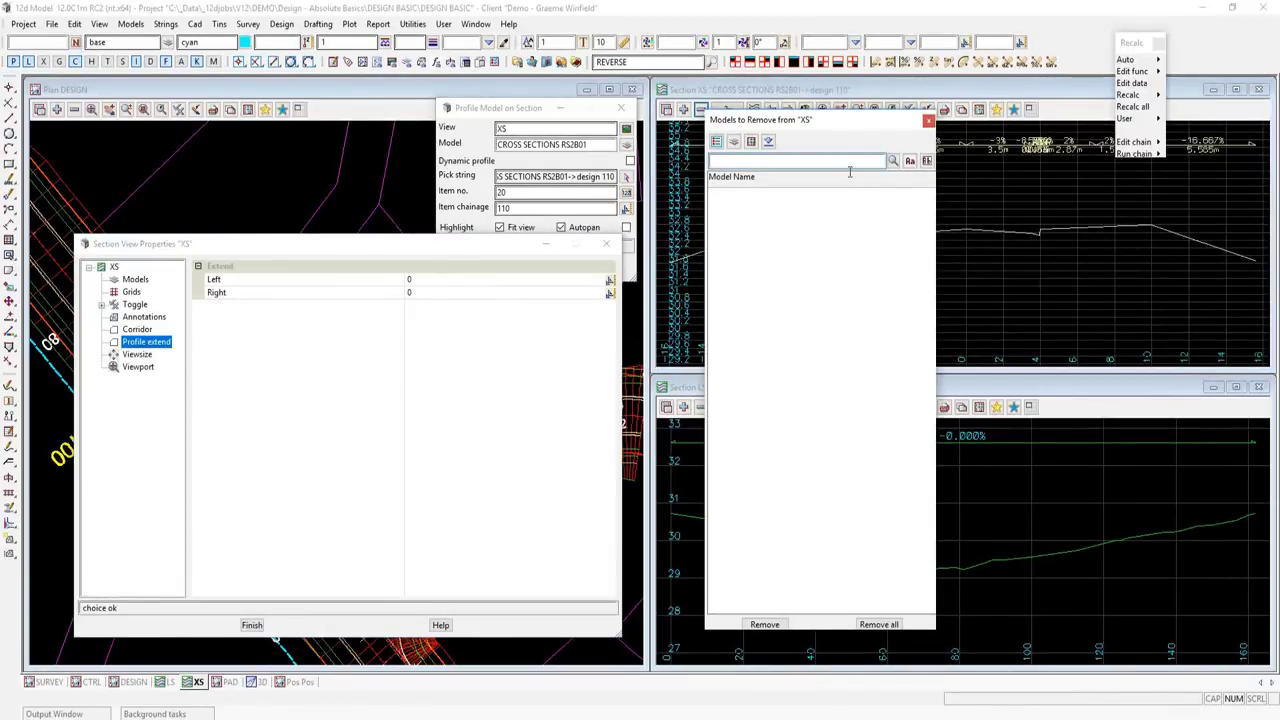
{"action": "left_click", "coordinate": [928, 120]}
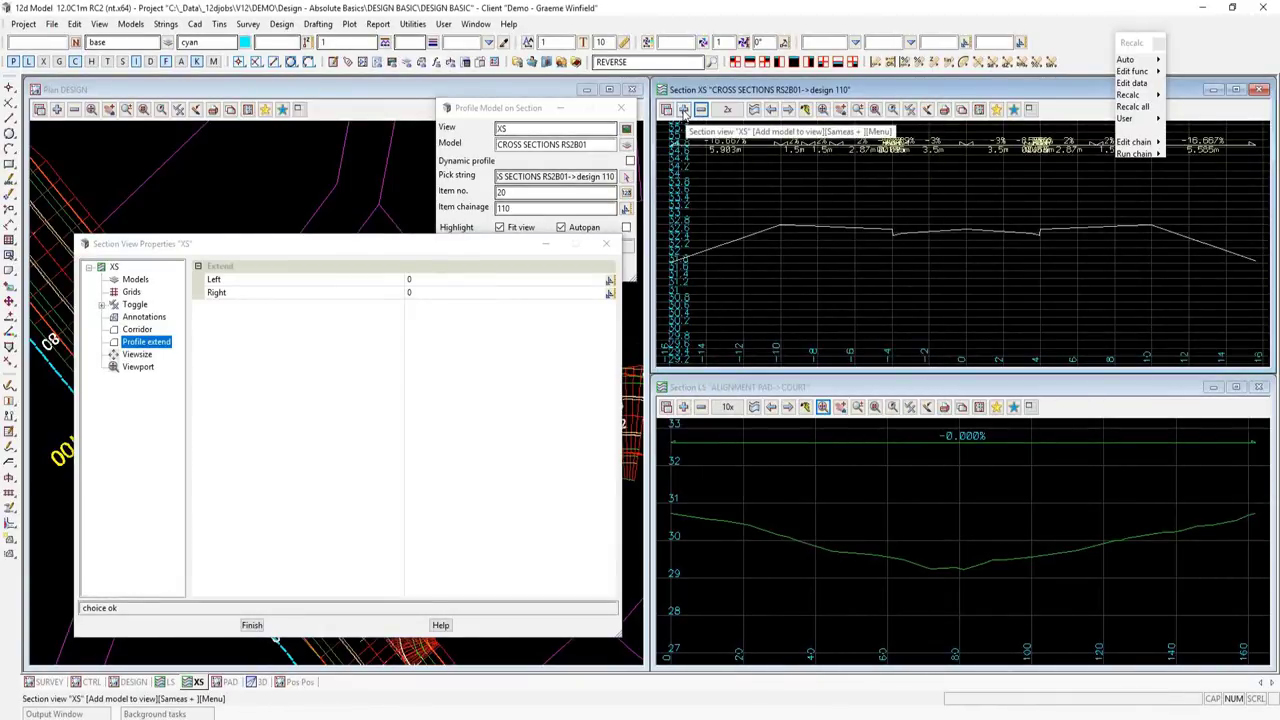
{"action": "left_click", "coordinate": [684, 110]}
{"action": "type", "text": "ti"}
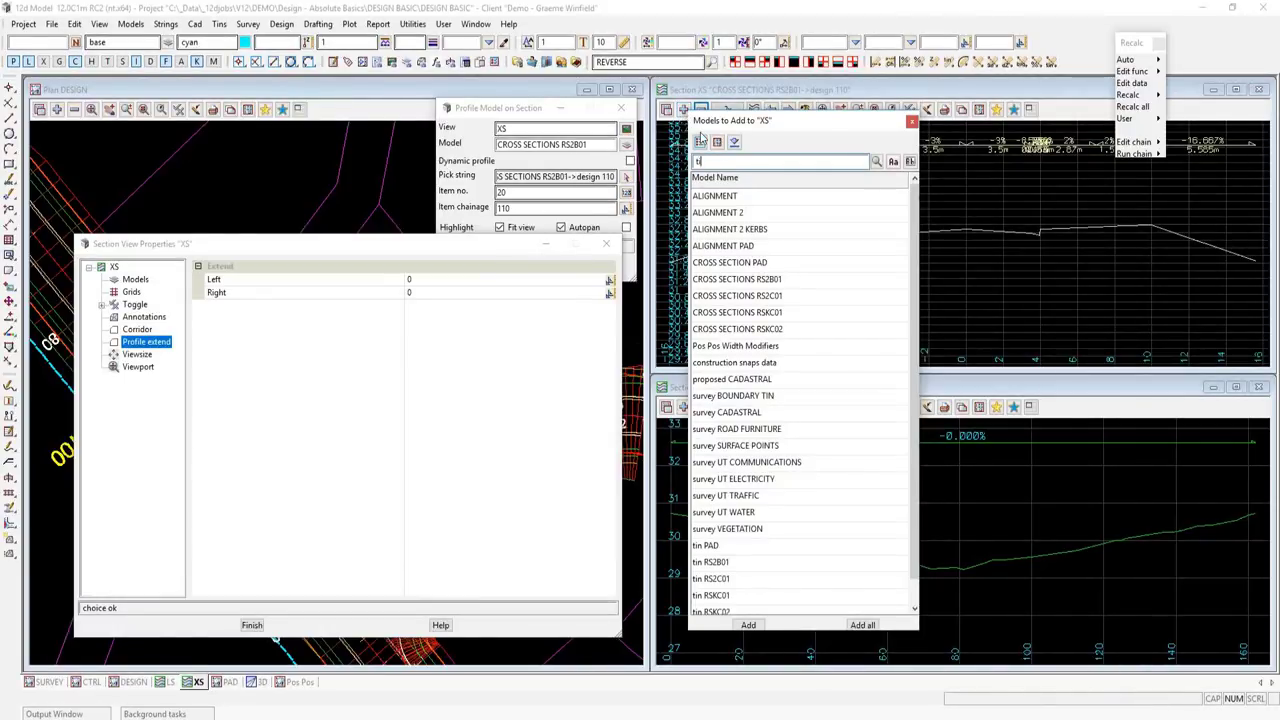
{"action": "type", "text": "n"}
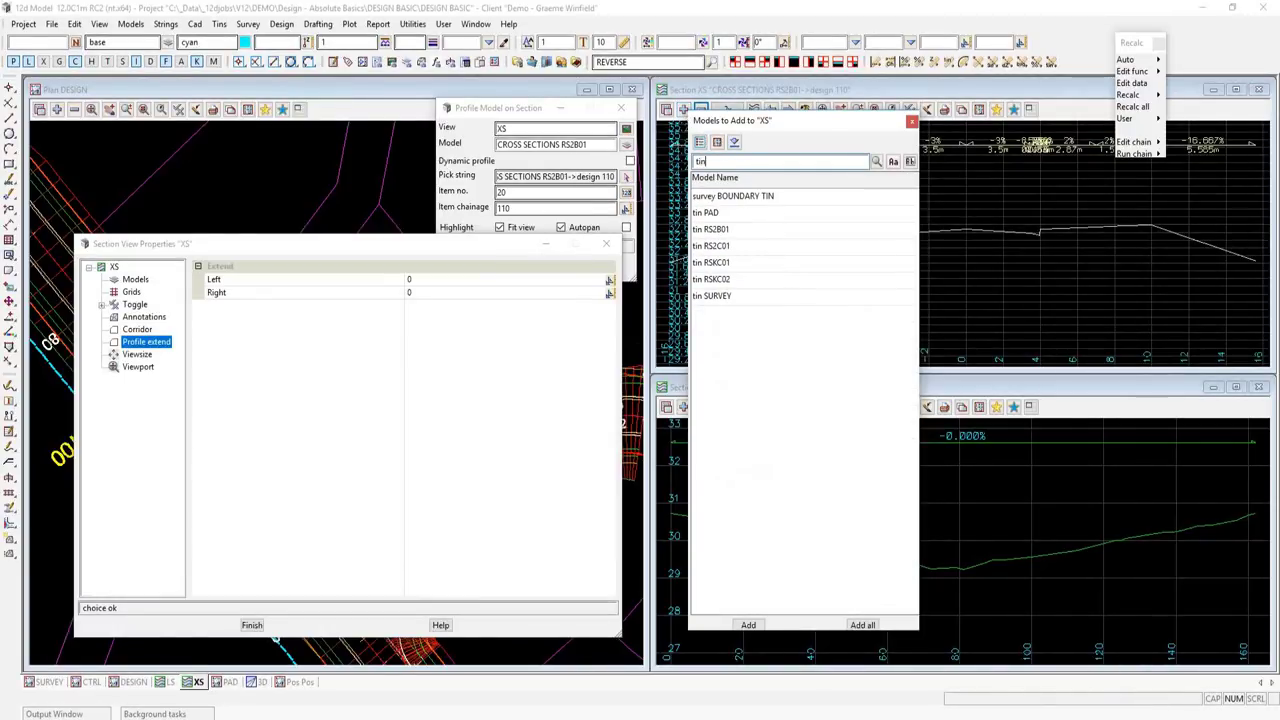
{"action": "double_click", "coordinate": [720, 297]}
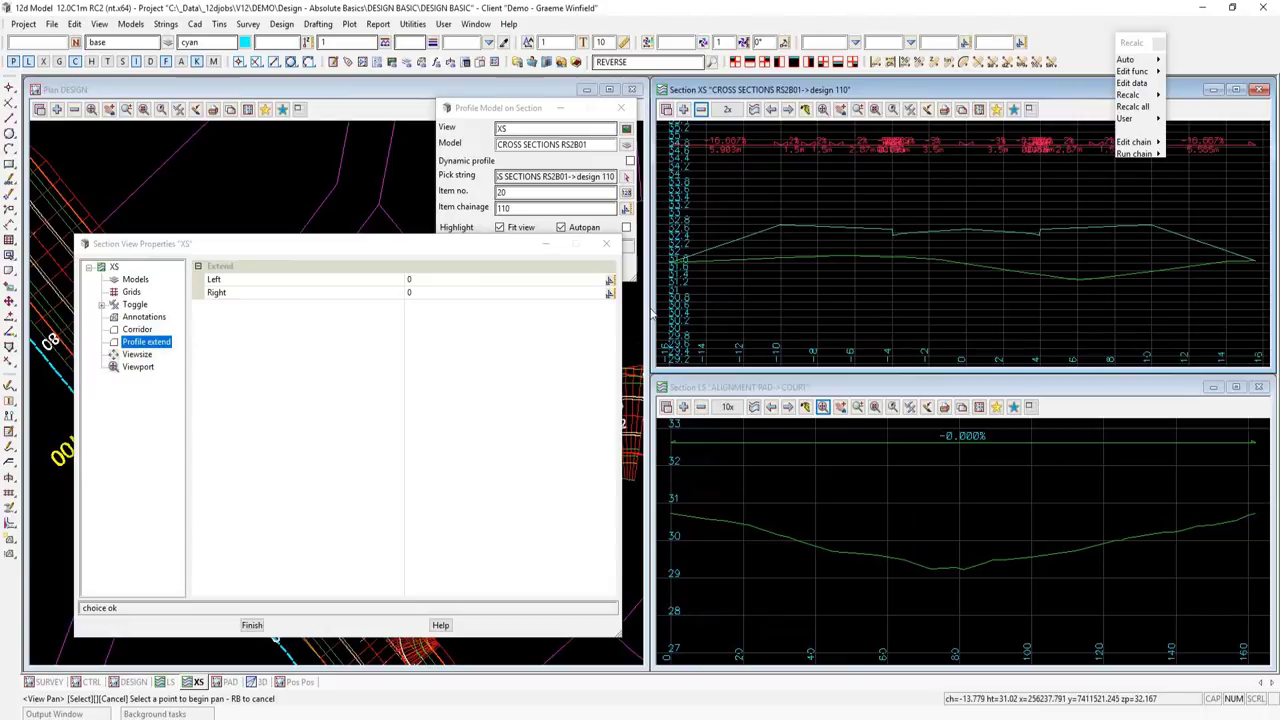
- Extend the XS profile by 01 on both the left and the right, and finish the view properties
{"action": "left_click", "coordinate": [441, 284]}
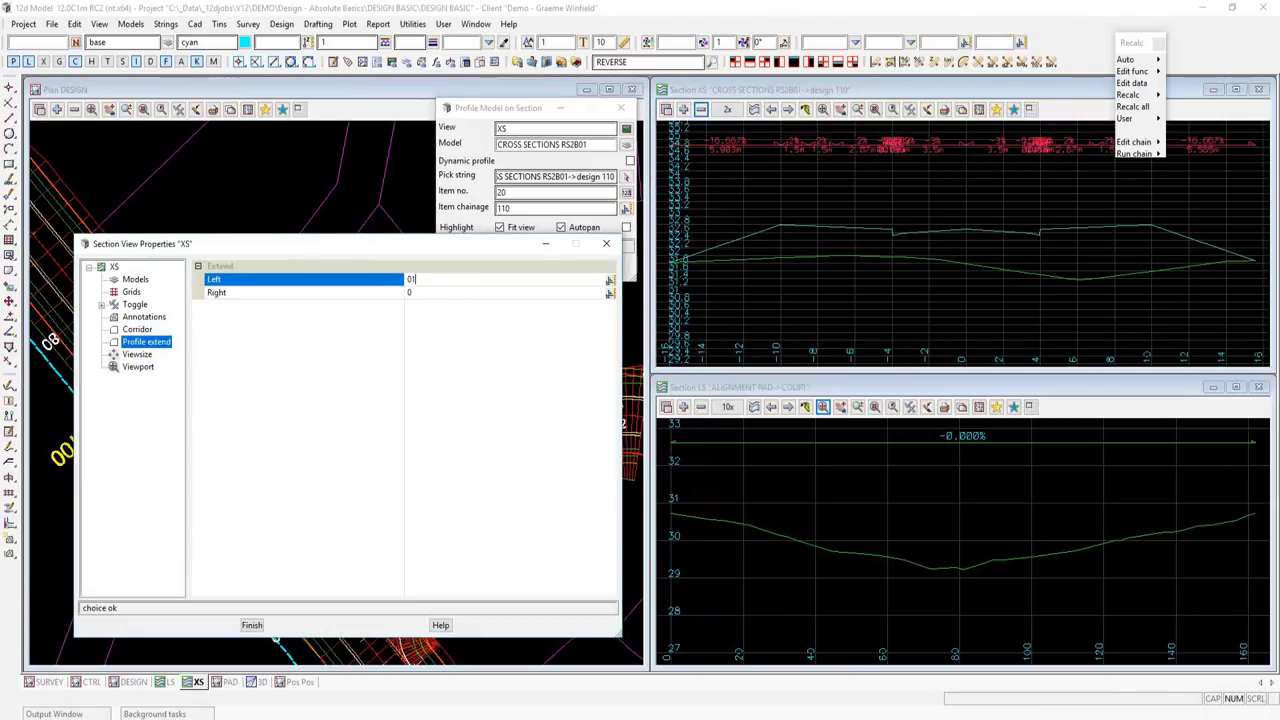
{"action": "key", "text": "Return"}
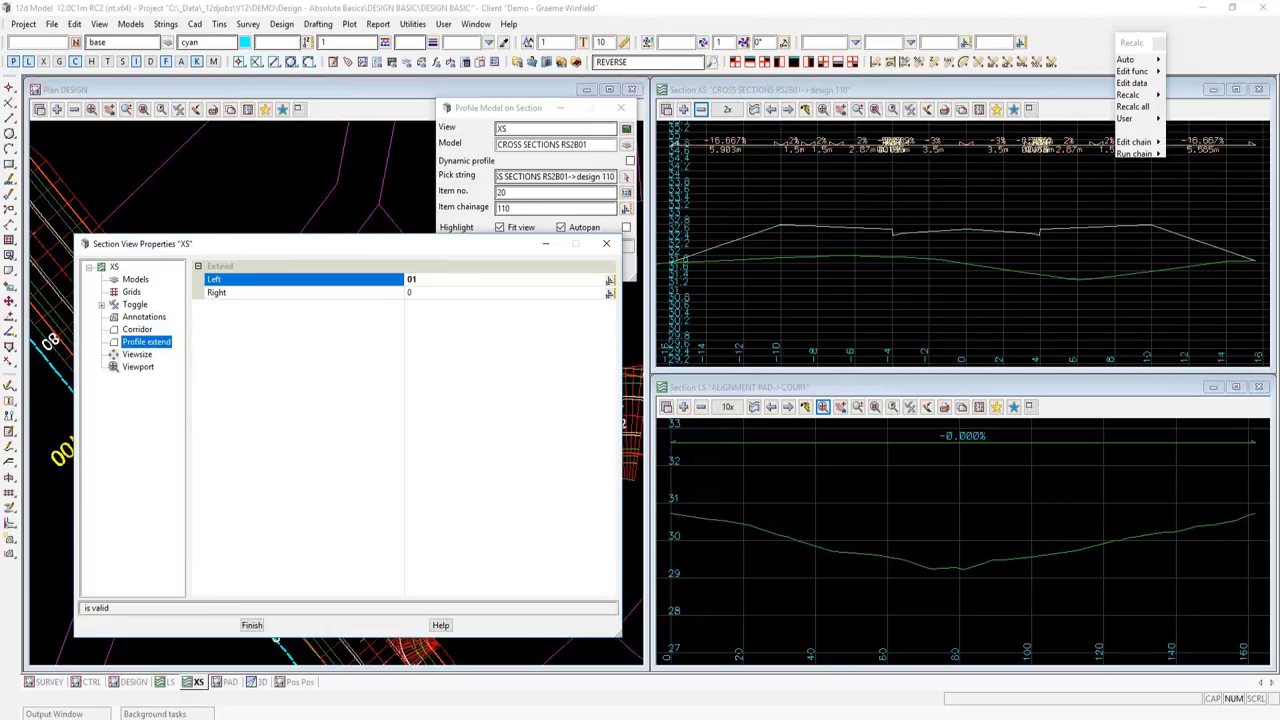
{"action": "left_click", "coordinate": [436, 293]}
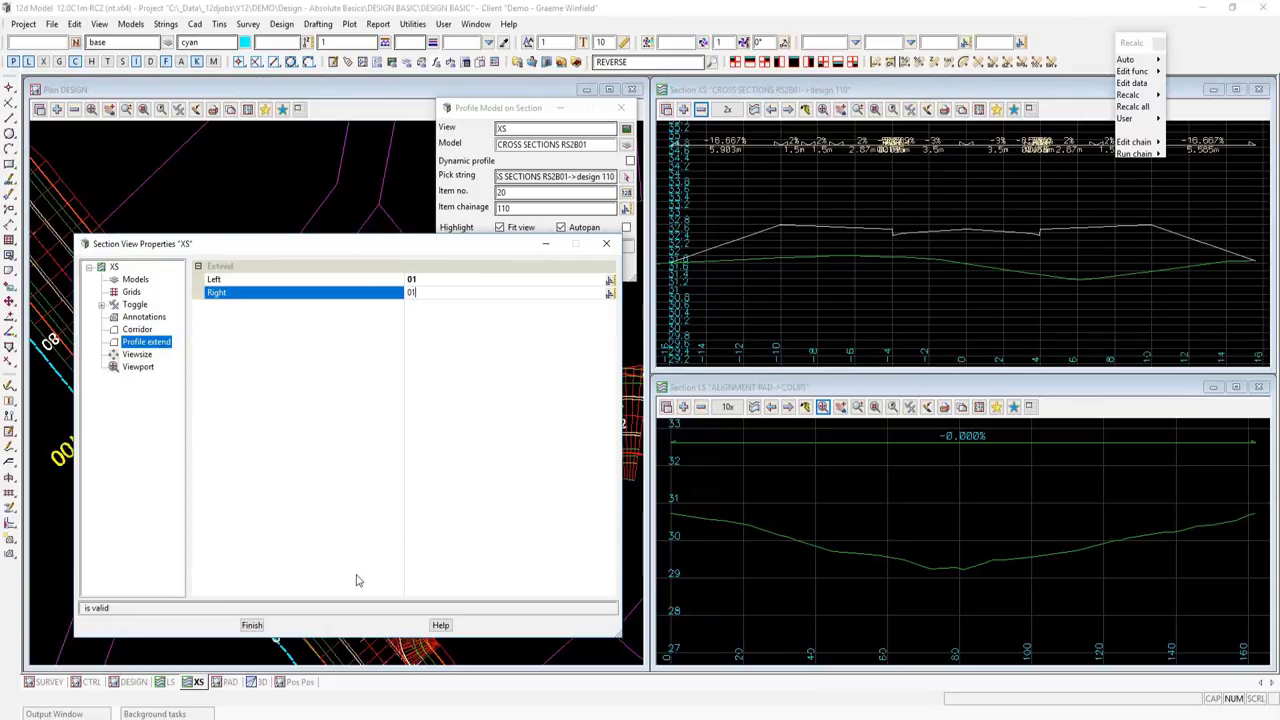
{"action": "key", "text": "Return"}
{"action": "left_click", "coordinate": [252, 625]}
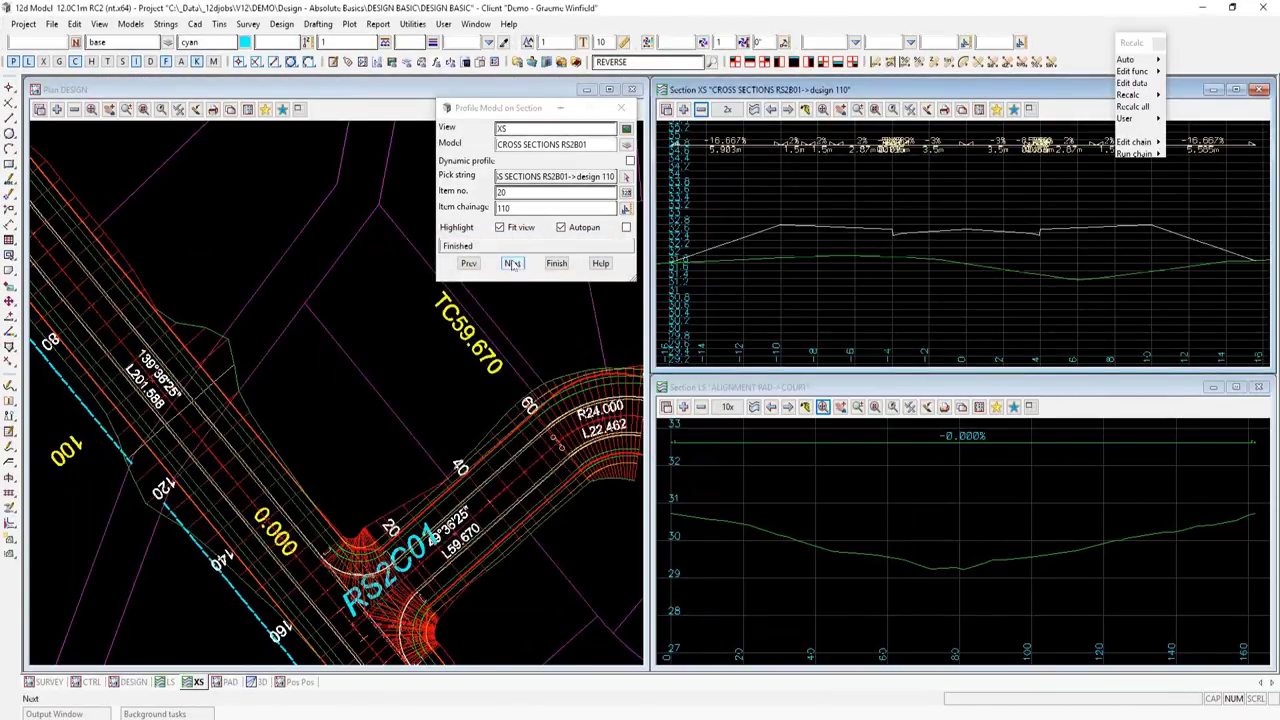
- Step forward and back through the RS2B01 cross sections, ending at chainage 100
{"action": "left_click", "coordinate": [512, 263]}
{"action": "left_click", "coordinate": [468, 264]}
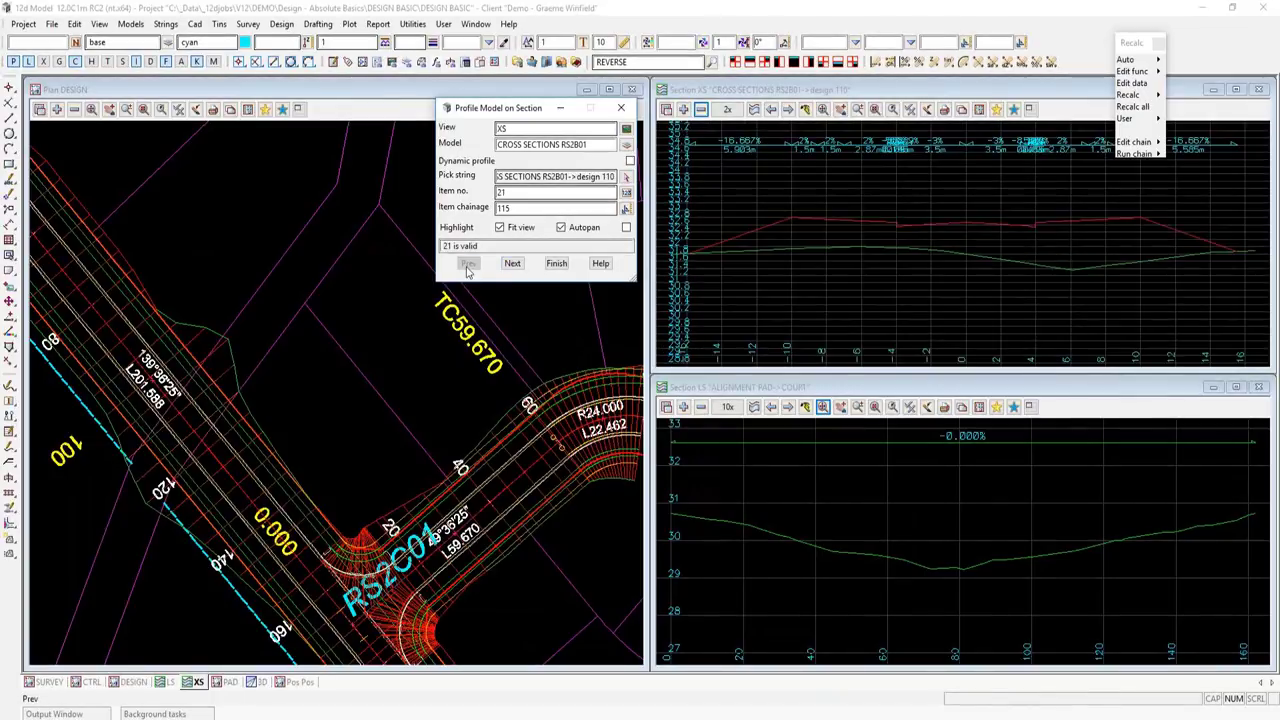
{"action": "left_click", "coordinate": [468, 264]}
{"action": "left_click", "coordinate": [468, 266]}
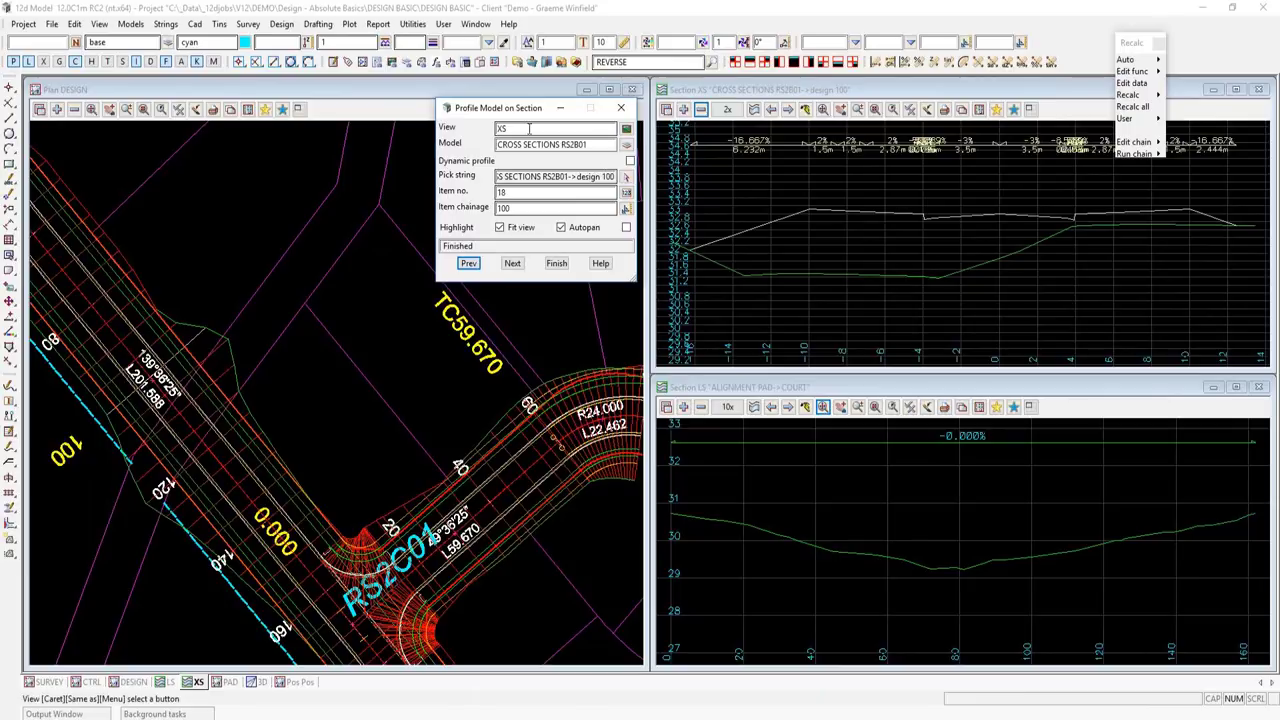
- Switch off Highlight and step forward through the cross sections to chainage 115
{"action": "left_click", "coordinate": [499, 228]}
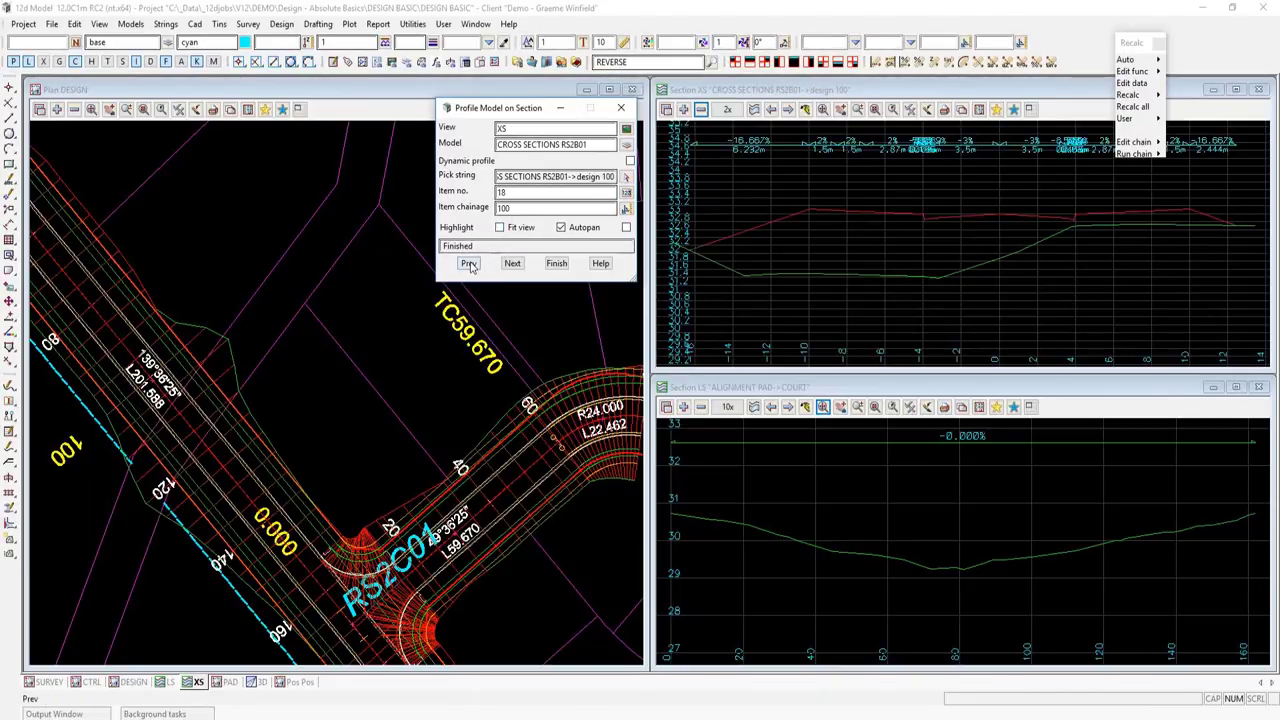
{"action": "left_click", "coordinate": [514, 264]}
{"action": "left_click", "coordinate": [514, 264]}
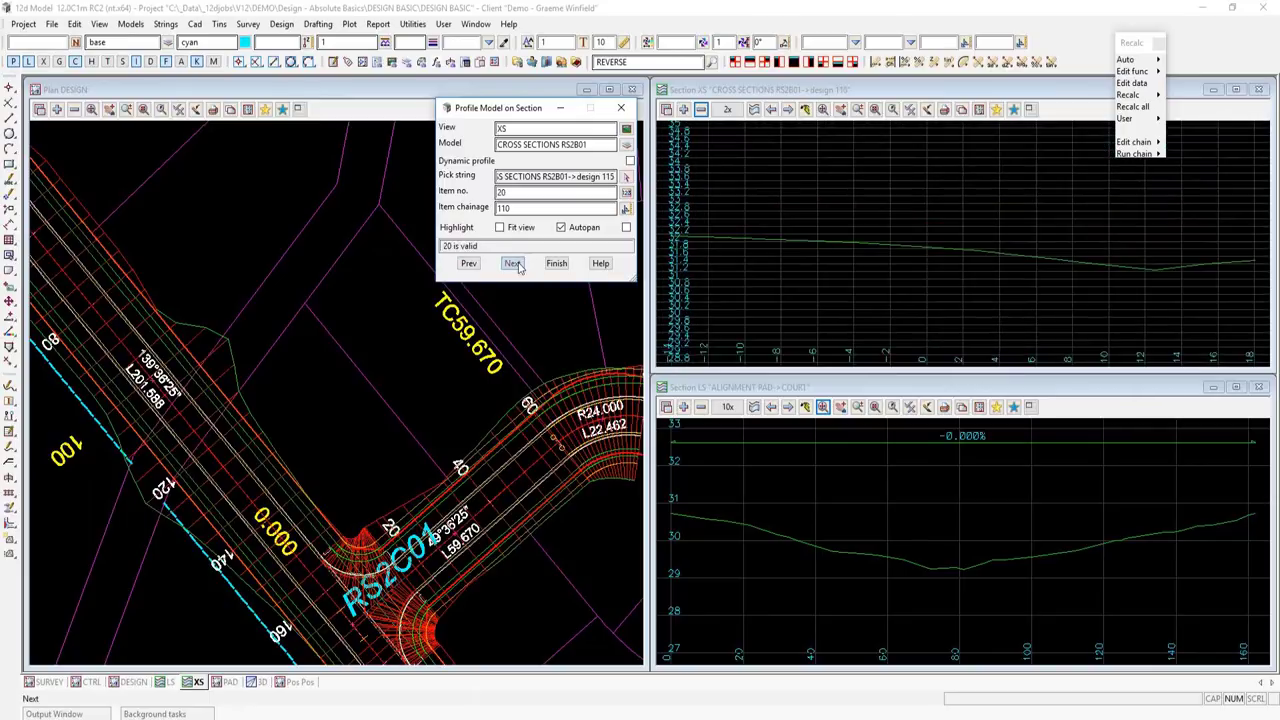
{"action": "left_click", "coordinate": [514, 264]}
- Switch Highlight back on and step back through the cross sections to chainage 95
{"action": "left_click", "coordinate": [499, 228]}
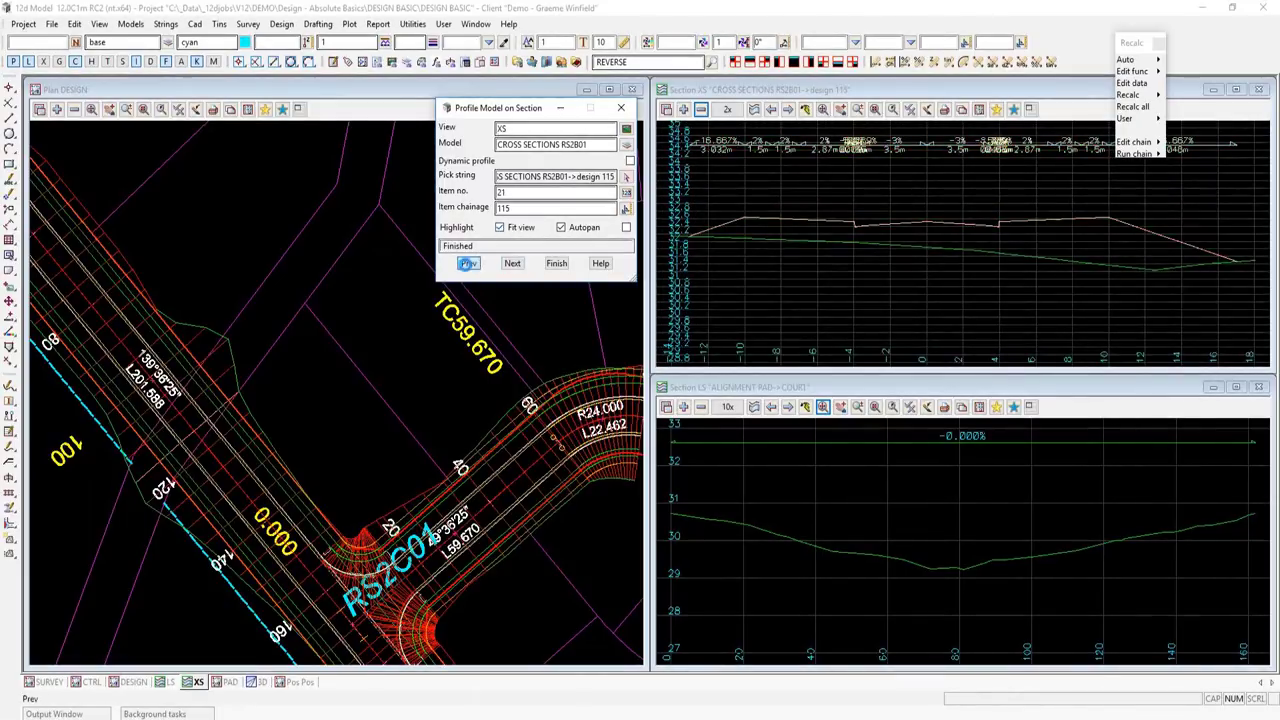
{"action": "left_click", "coordinate": [468, 264]}
{"action": "left_click", "coordinate": [468, 264]}
{"action": "left_click", "coordinate": [468, 264]}
{"action": "left_click", "coordinate": [468, 264]}
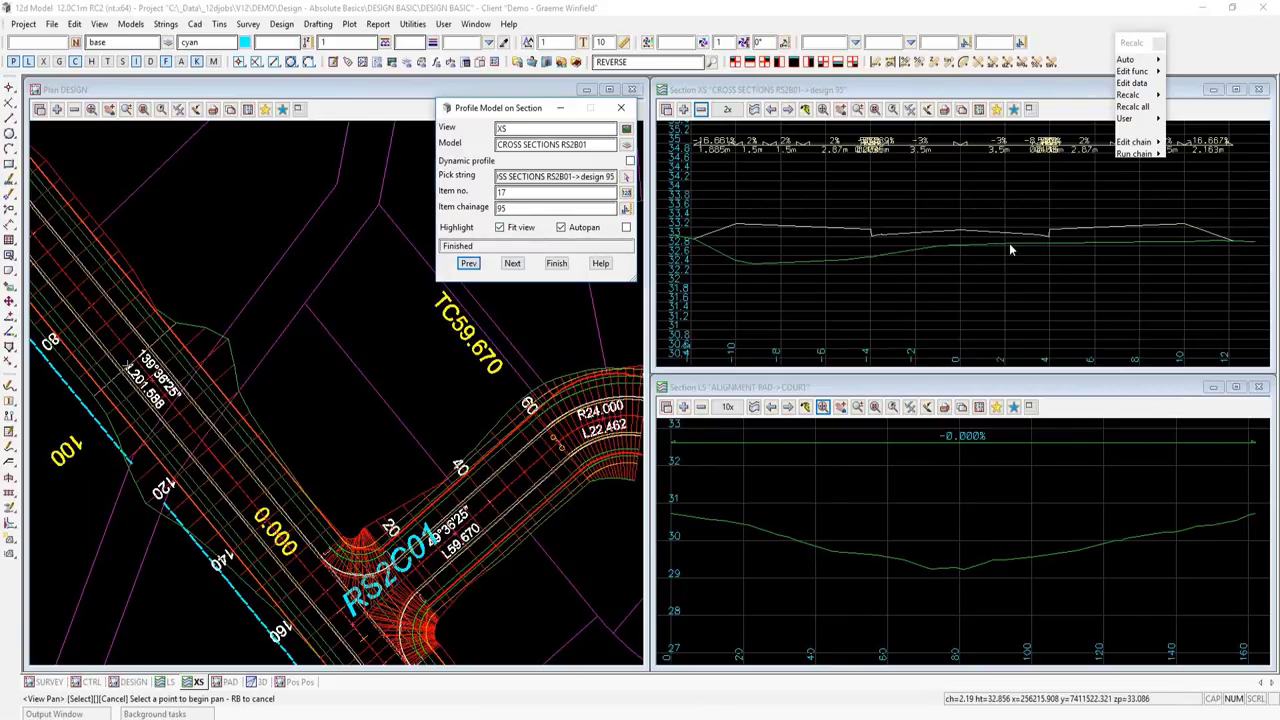
- Switch off Fit view and step forward to chainage 115 while examining the left side of the sections up close
{"action": "left_click", "coordinate": [562, 228]}
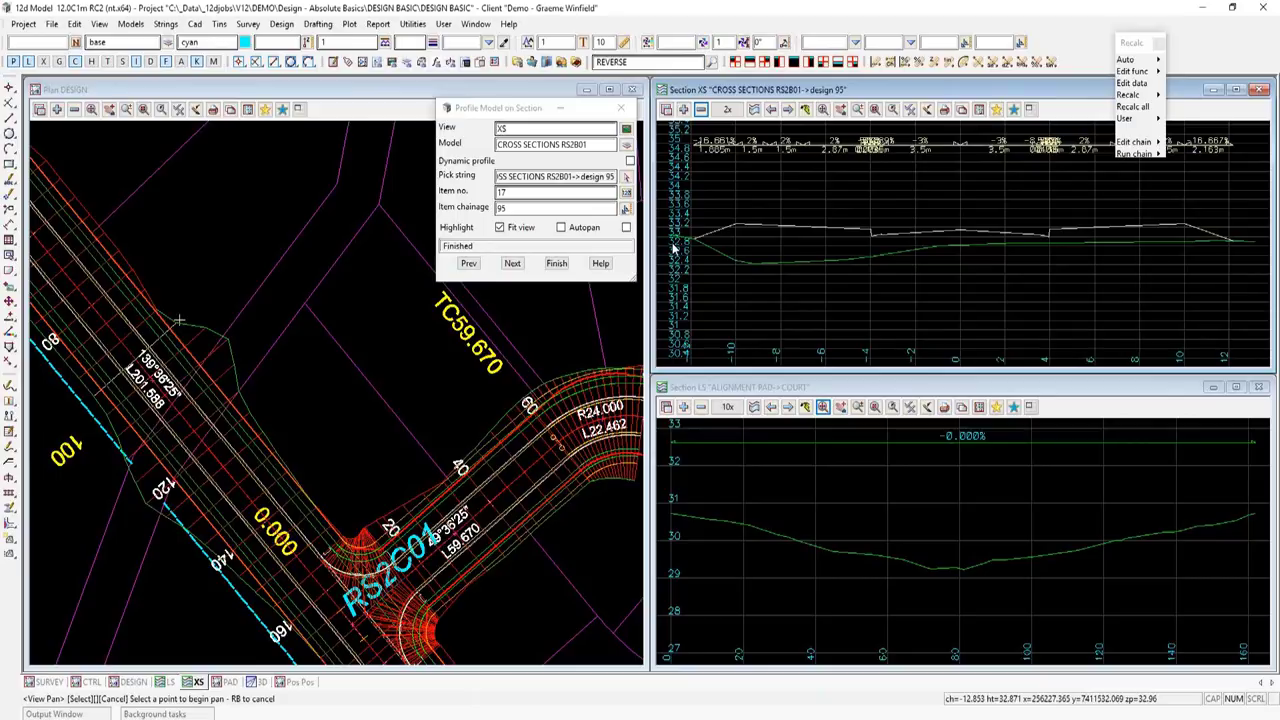
{"action": "scroll", "coordinate": [674, 247], "scroll_direction": "up", "scroll_amount": 3}
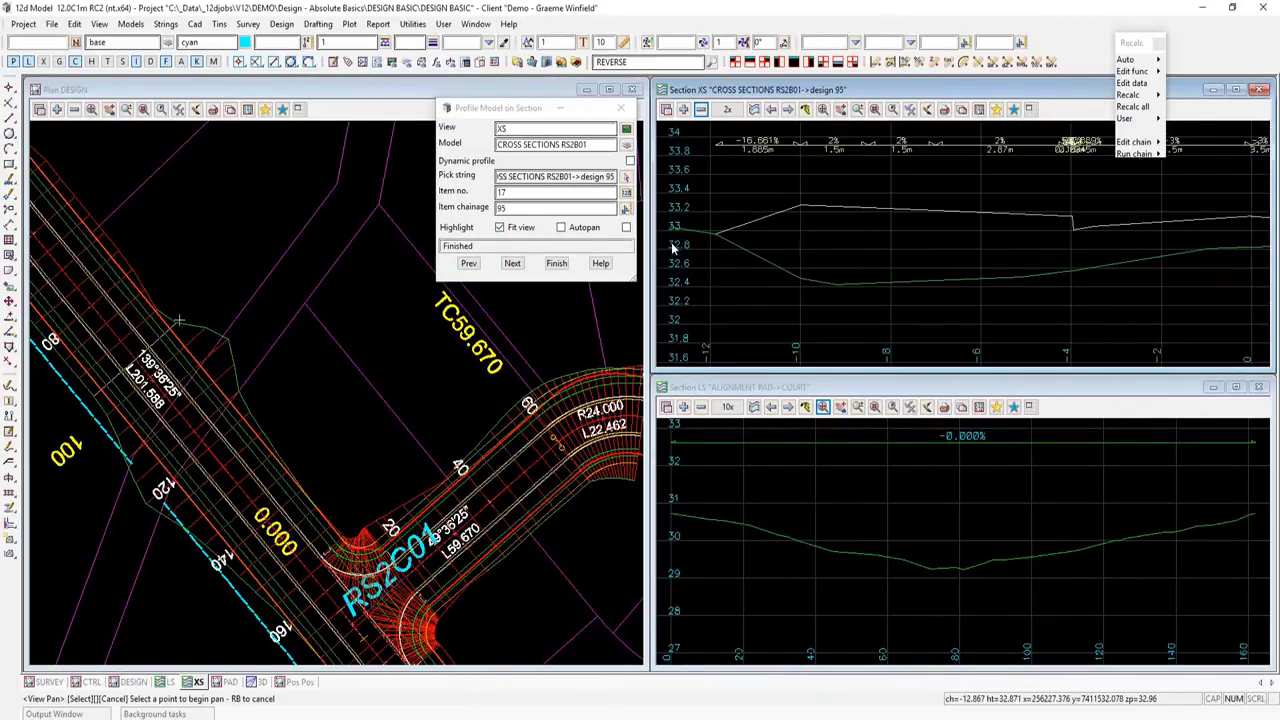
{"action": "left_click", "coordinate": [512, 263]}
{"action": "left_click", "coordinate": [512, 263]}
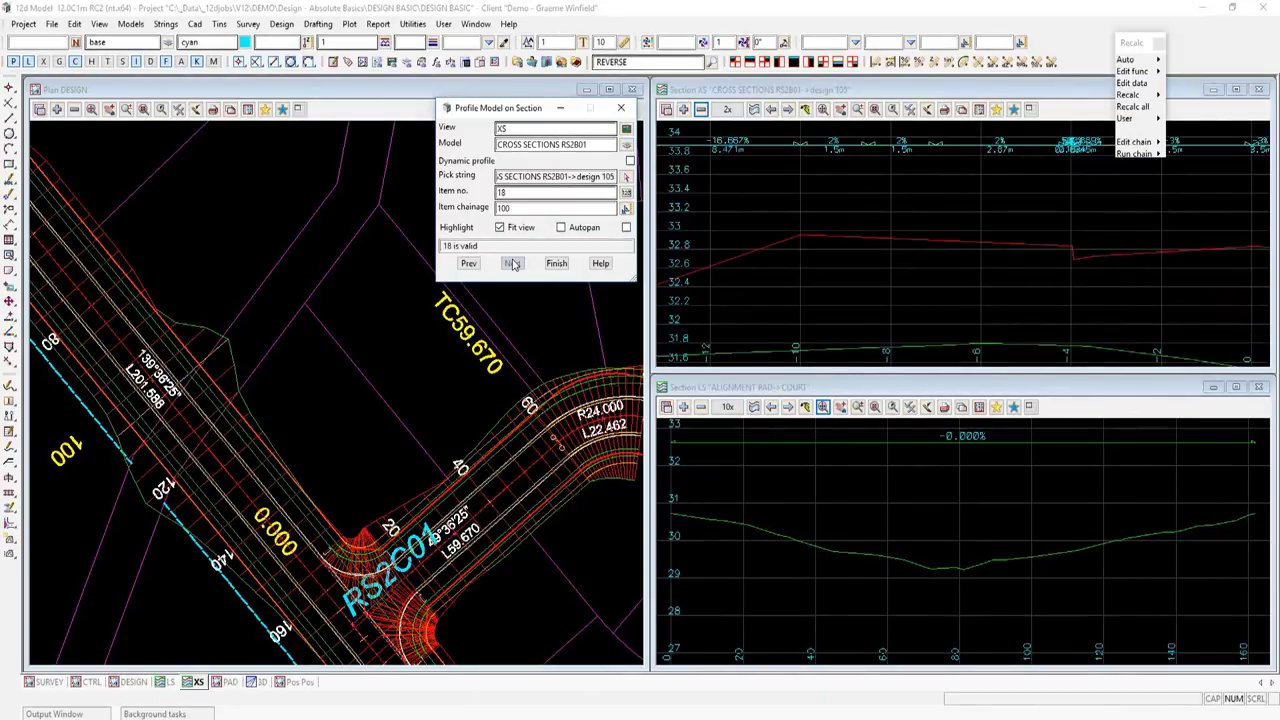
{"action": "left_click", "coordinate": [512, 263]}
{"action": "left_click", "coordinate": [512, 263]}
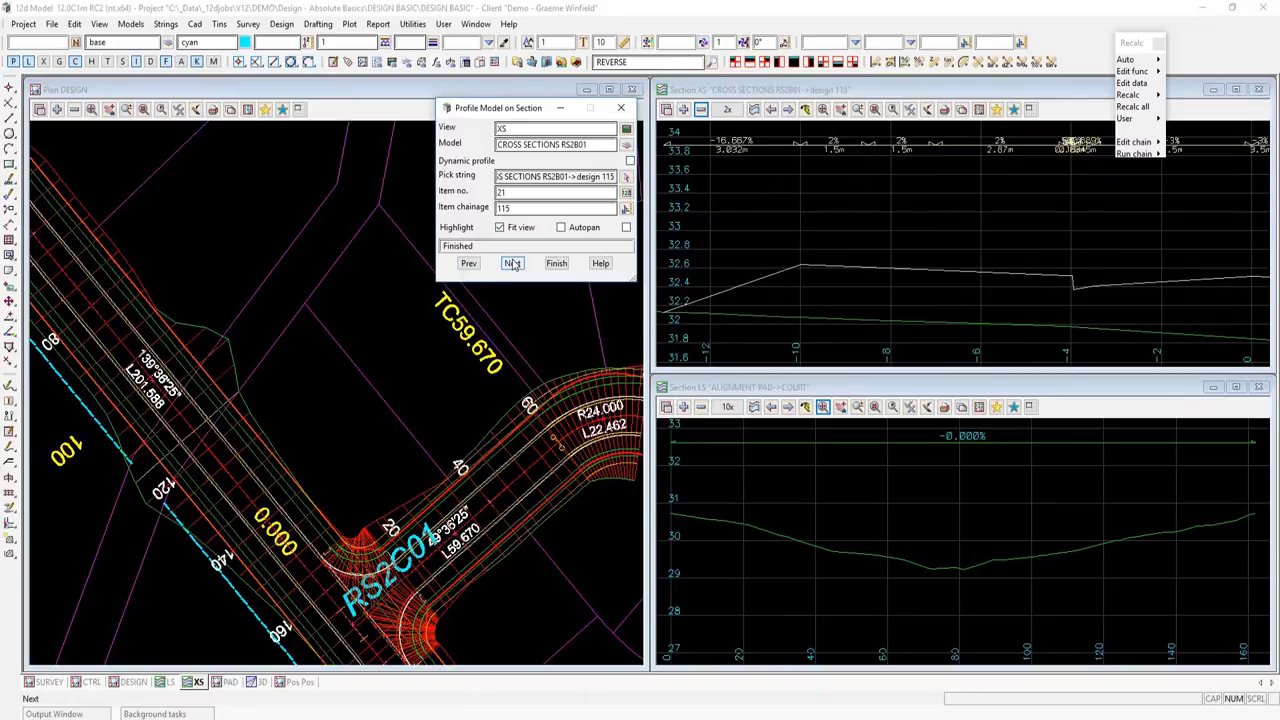
- Switch on Fit view and Autopan while stepping forward through the cross sections to chainage 130
{"action": "left_click", "coordinate": [561, 228]}
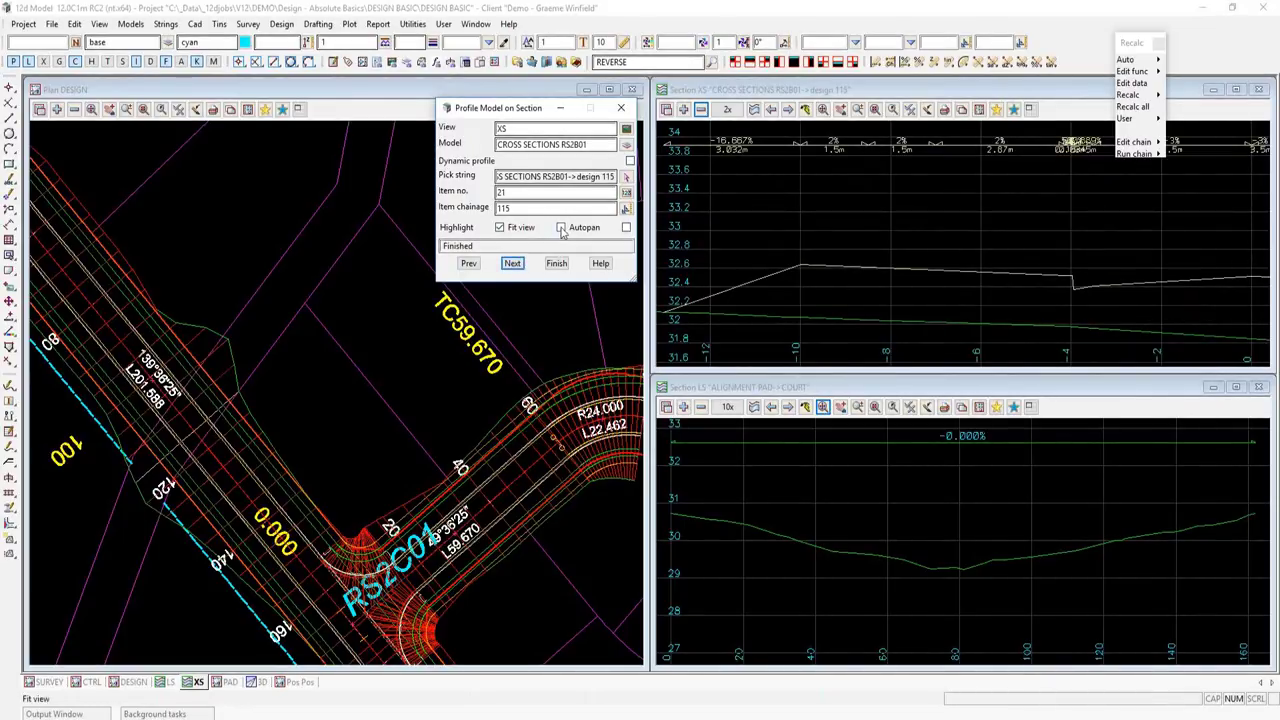
{"action": "left_click", "coordinate": [519, 268]}
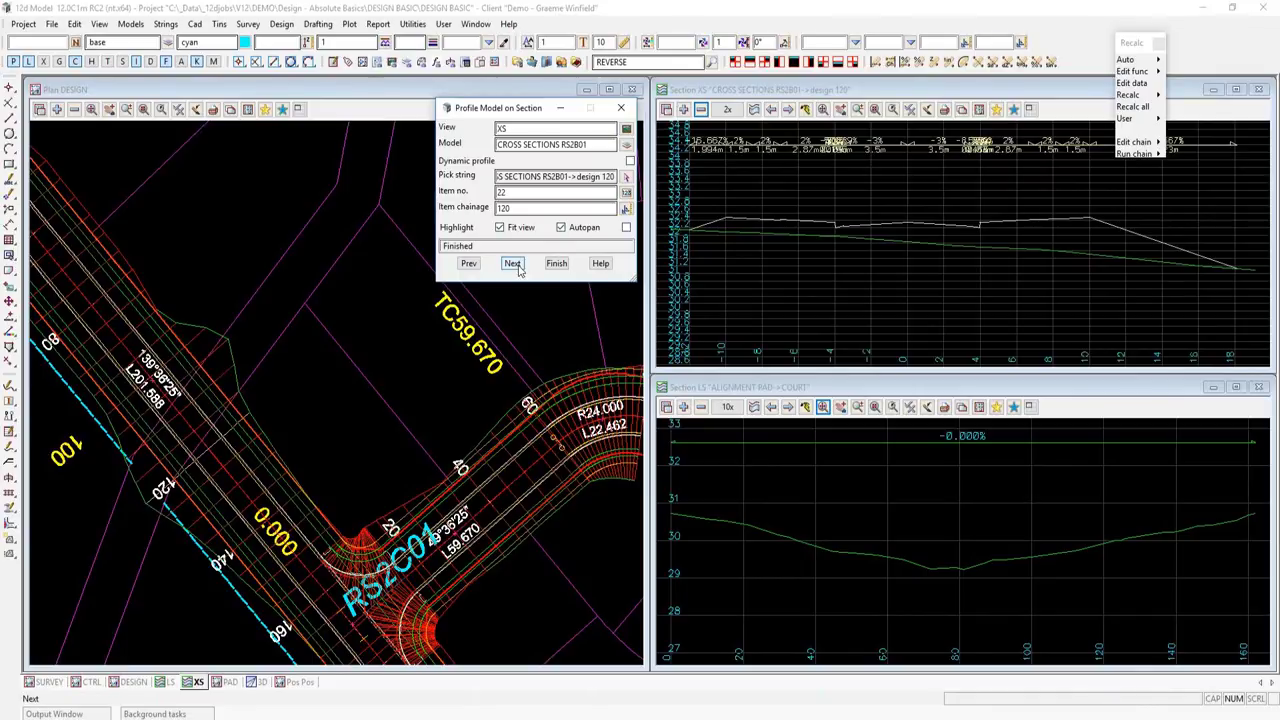
{"action": "left_click", "coordinate": [625, 229]}
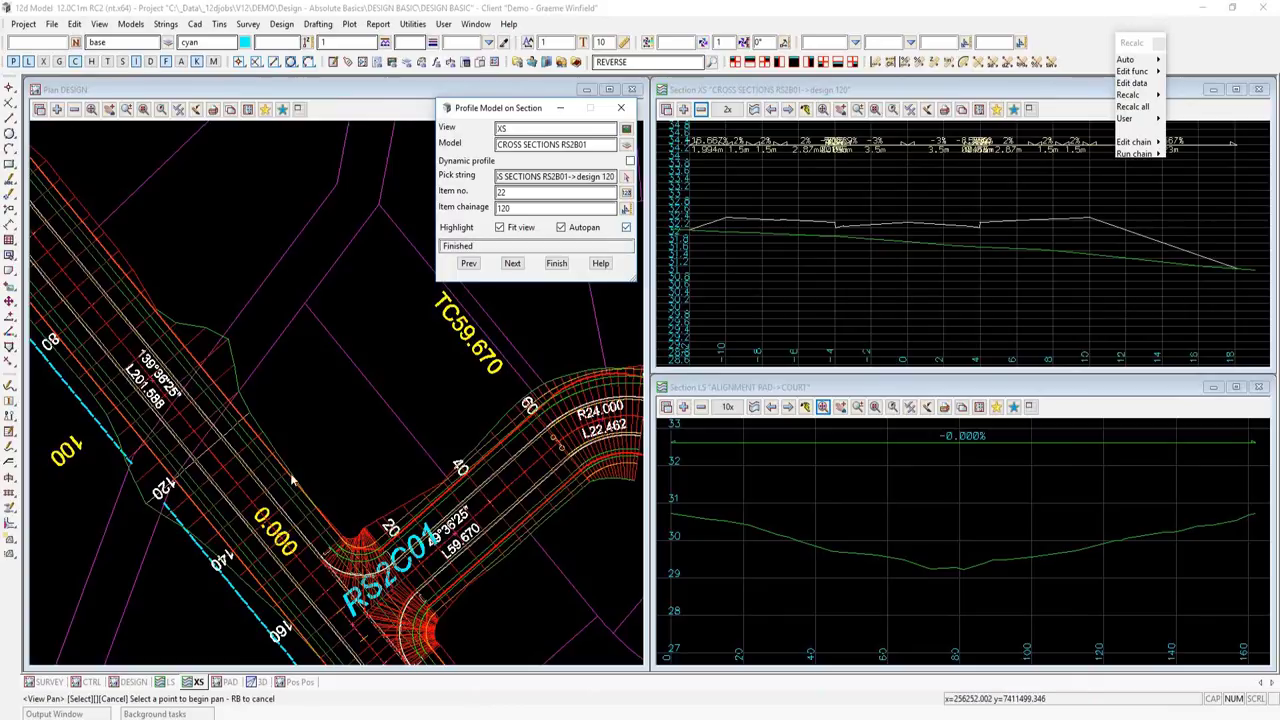
{"action": "scroll", "coordinate": [295, 556], "scroll_direction": "up", "scroll_amount": 2}
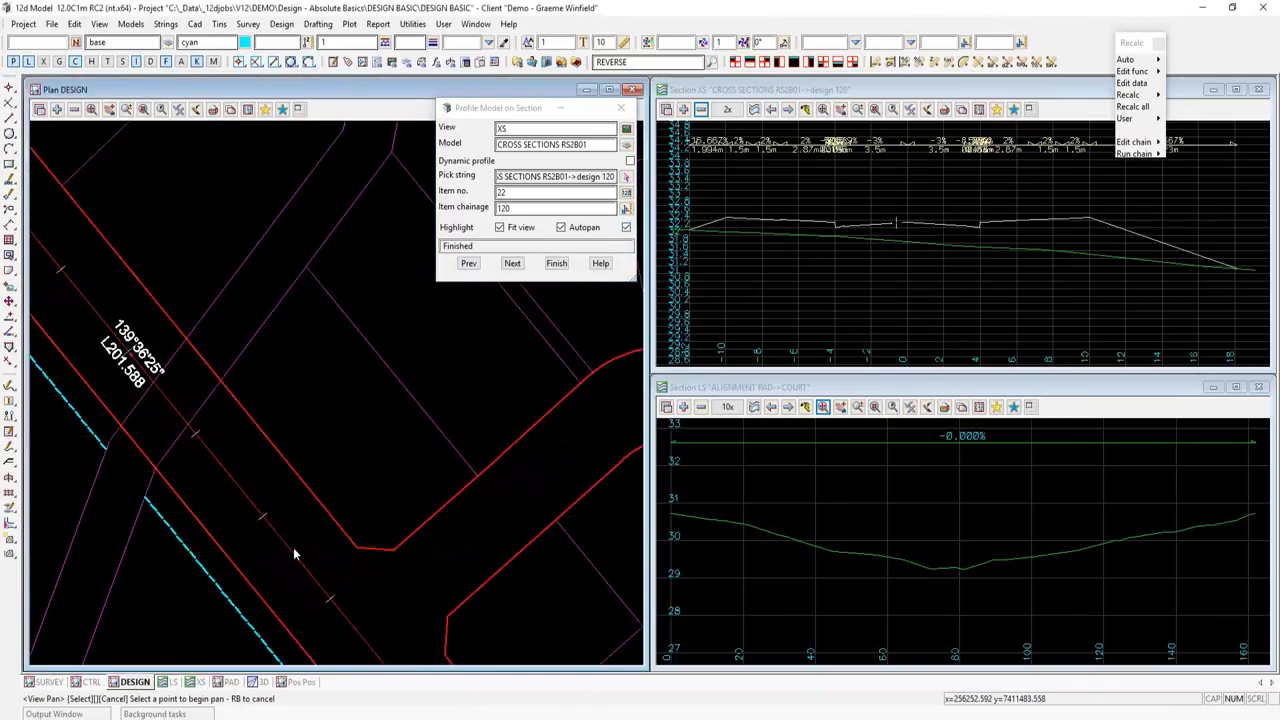
{"action": "scroll", "coordinate": [295, 556], "scroll_direction": "down", "scroll_amount": 2}
{"action": "left_click", "coordinate": [512, 263]}
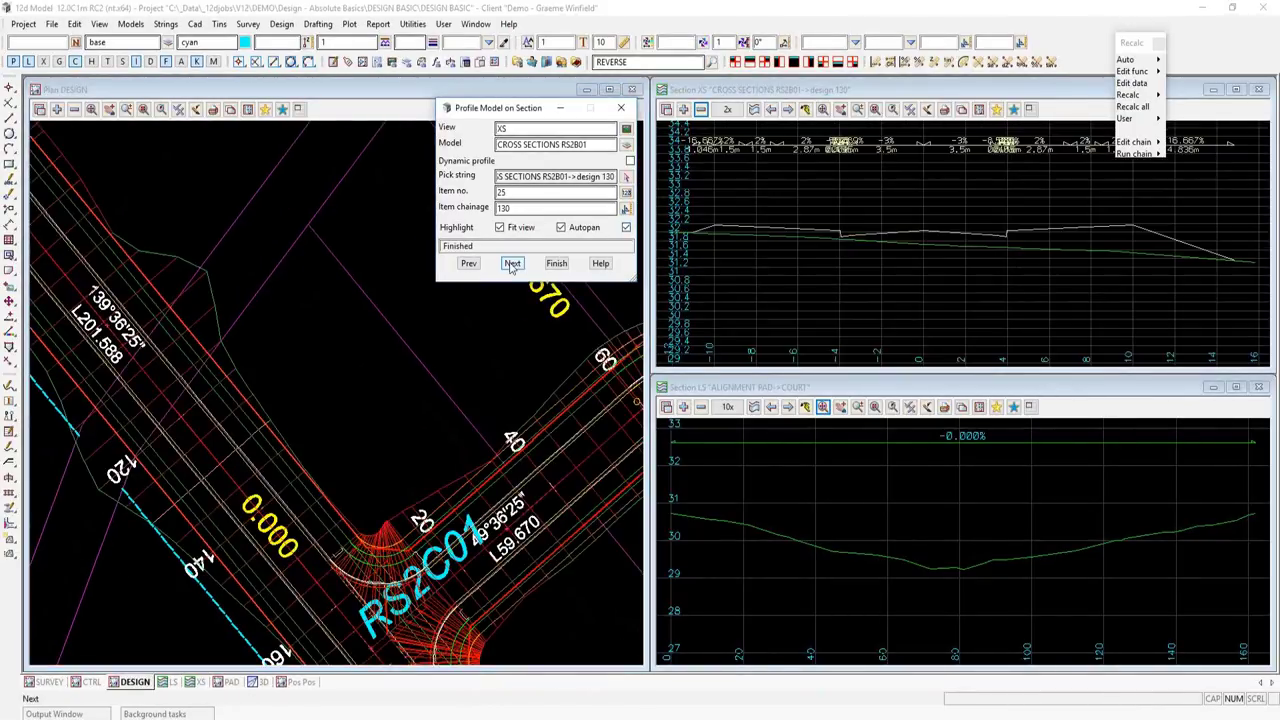
- Step forward through the RS2B01 cross sections to chainage 165, and try Dynamic profile along the road, ending at chainage 180
{"action": "left_click", "coordinate": [512, 263]}
{"action": "left_click", "coordinate": [512, 263]}
{"action": "left_click", "coordinate": [512, 263]}
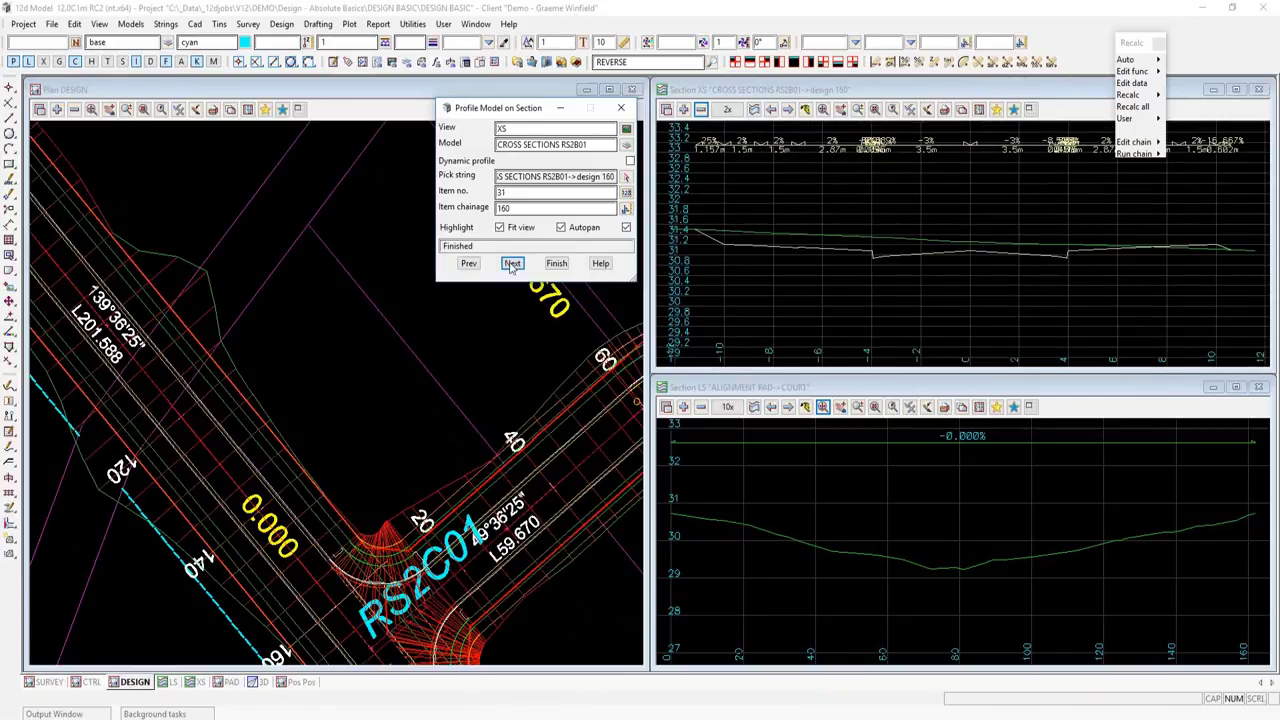
{"action": "left_click", "coordinate": [512, 263]}
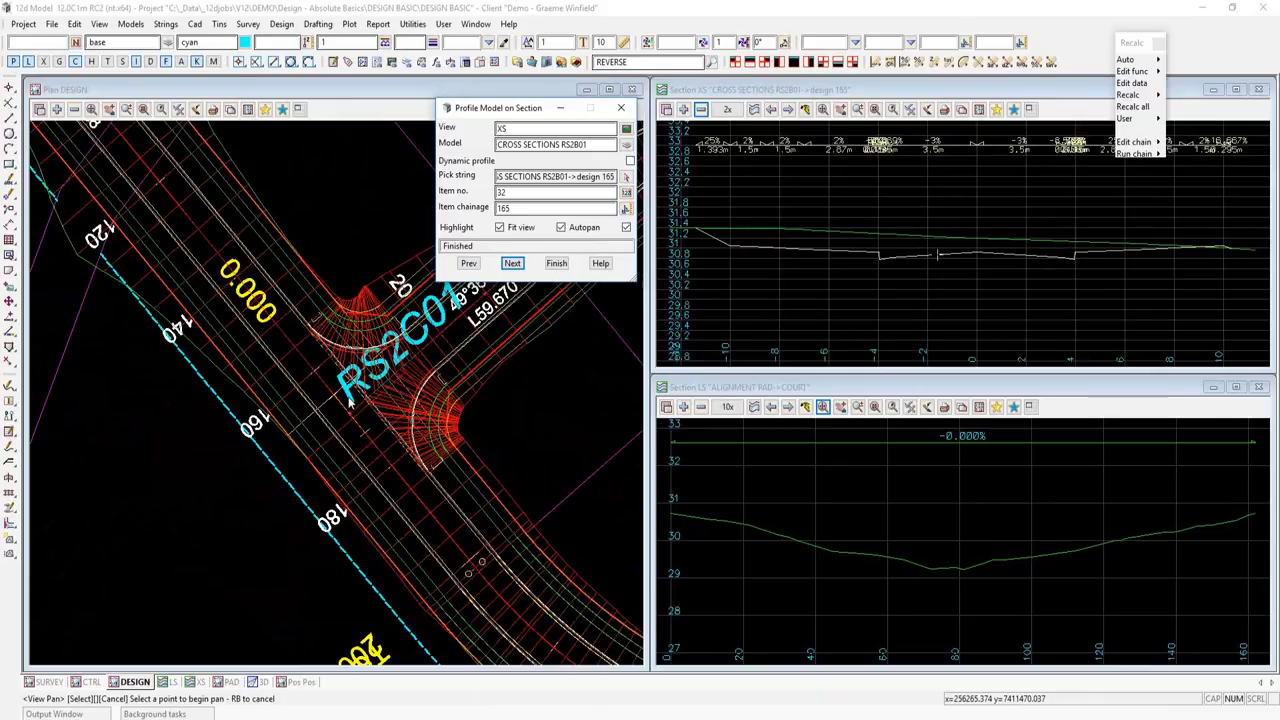
{"action": "left_click", "coordinate": [629, 161]}
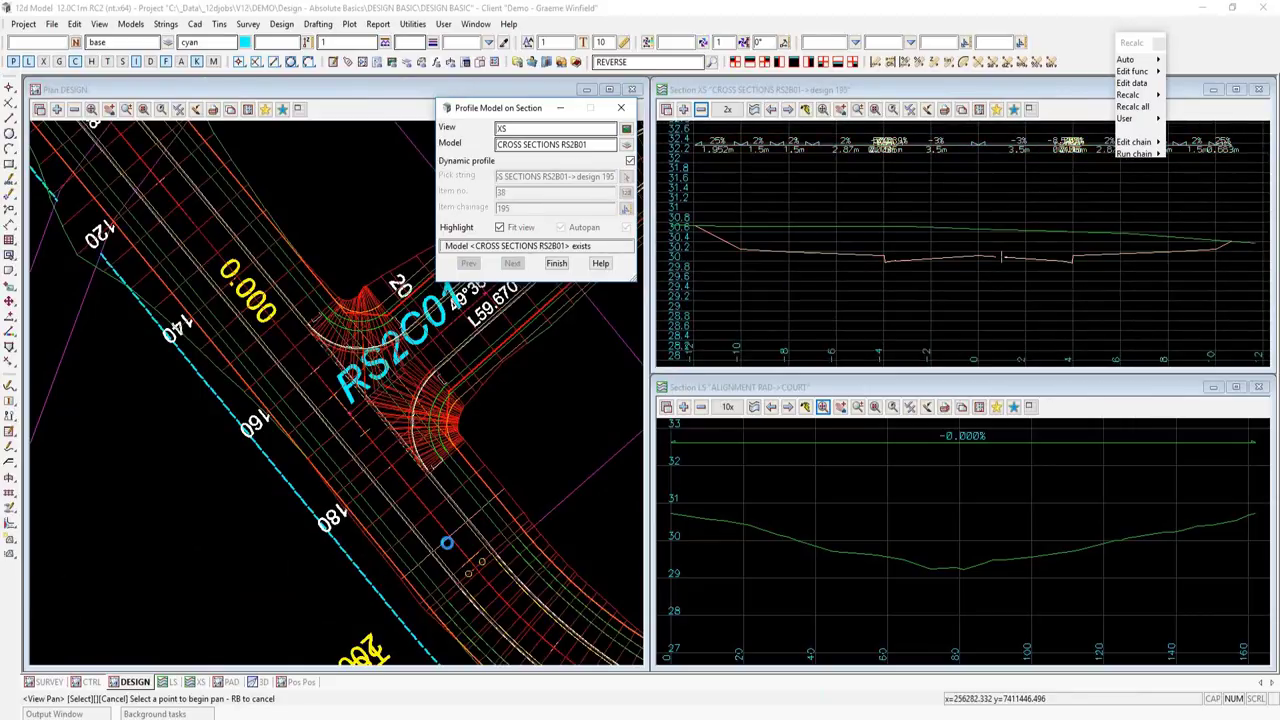
{"action": "left_click", "coordinate": [630, 162]}
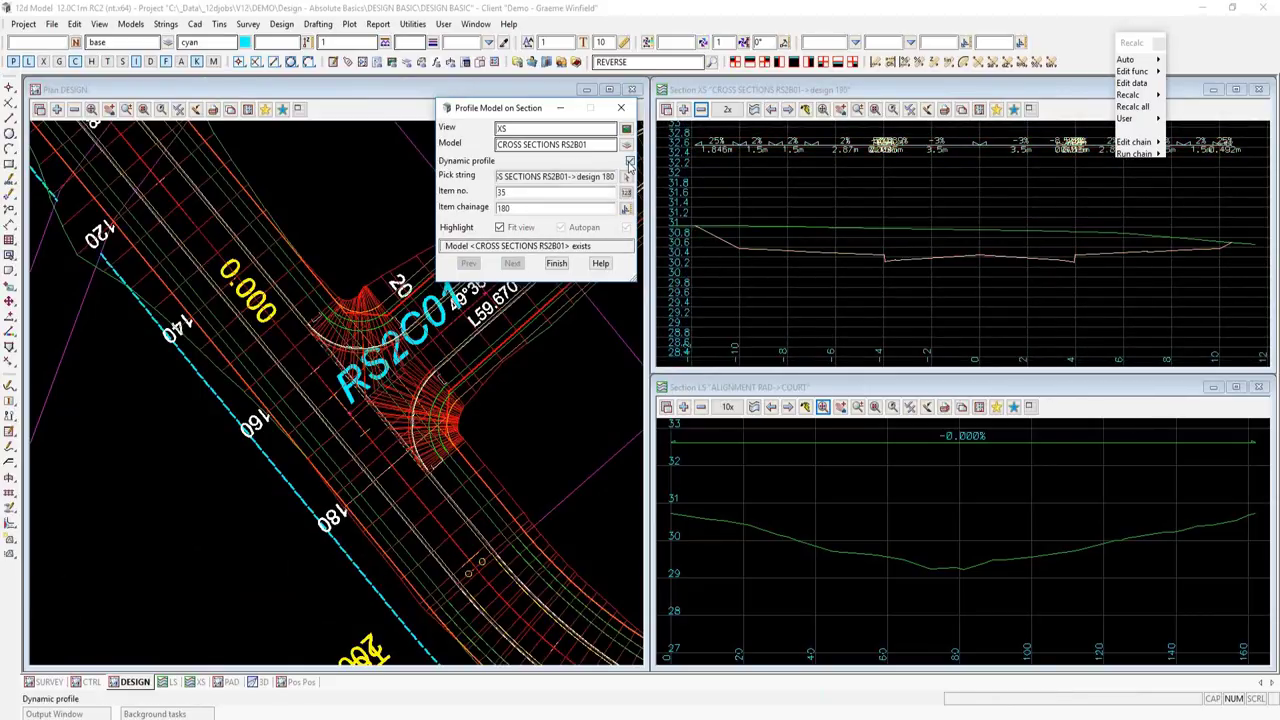
- Display the RS2B01 cross section at item chainage 250, followed by the one at chainage 150
{"action": "left_click", "coordinate": [516, 210]}
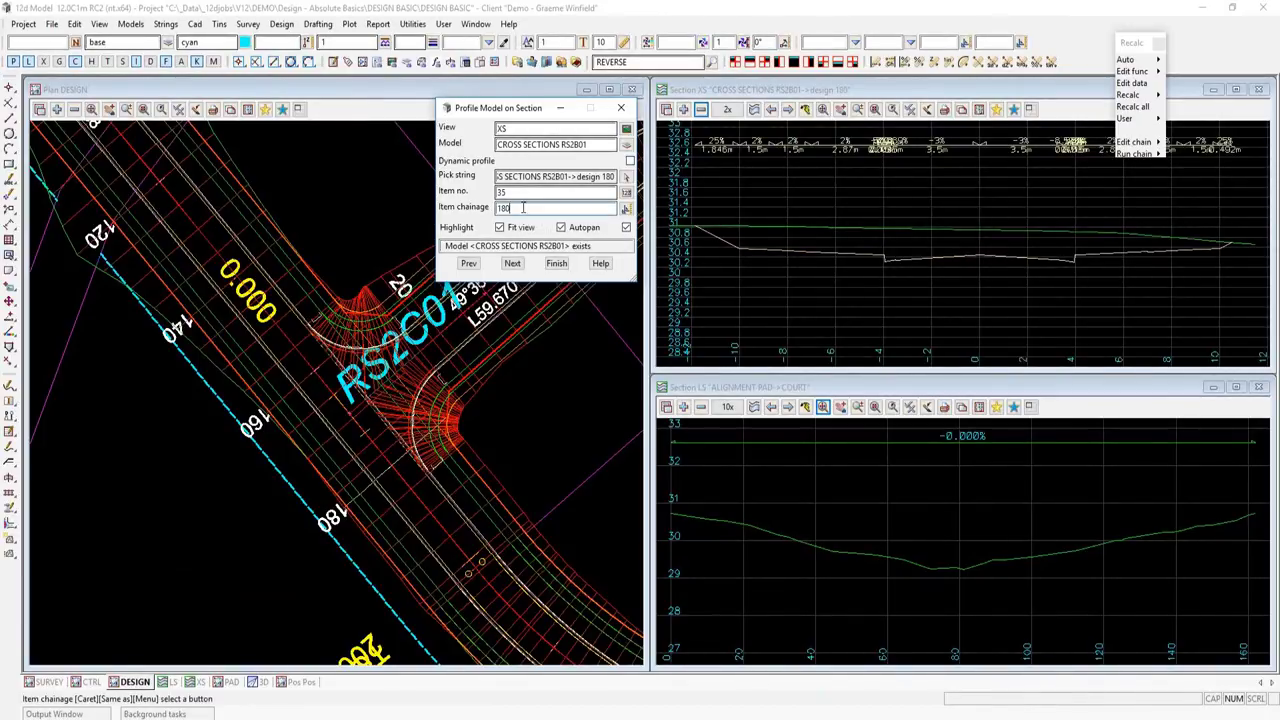
{"action": "key", "text": "Return"}
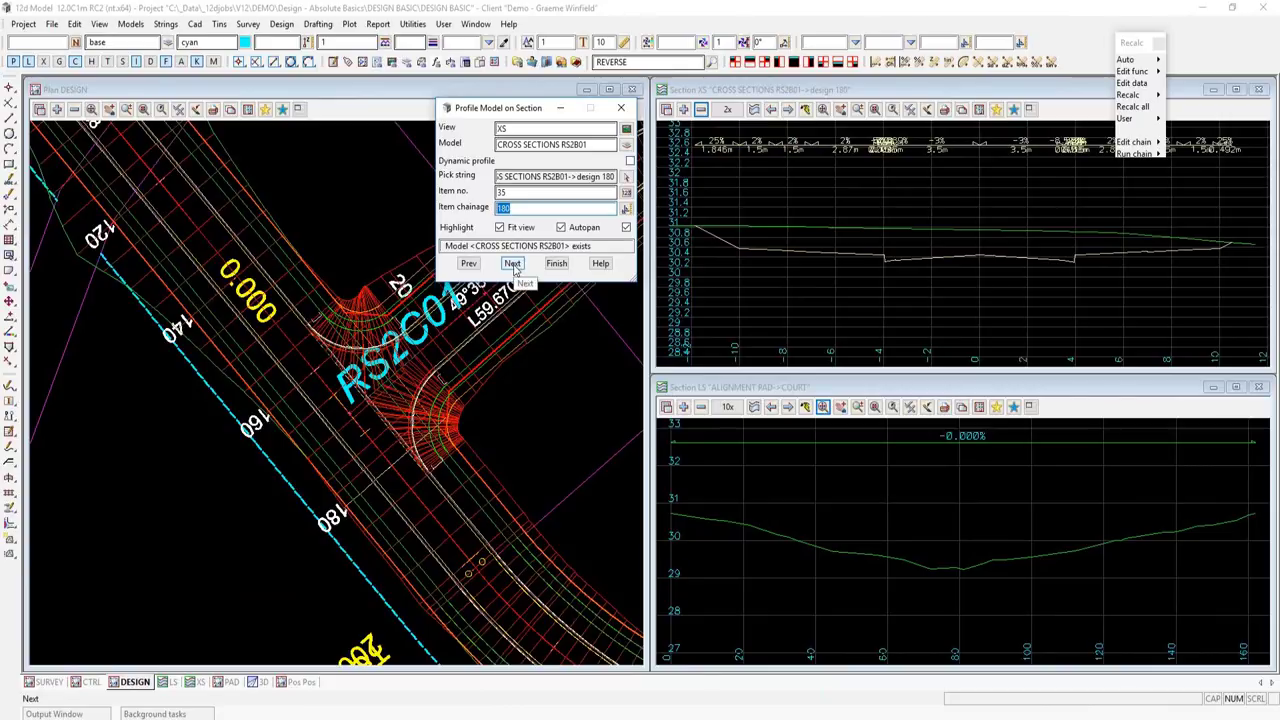
{"action": "type", "text": "250"}
{"action": "key", "text": "Return"}
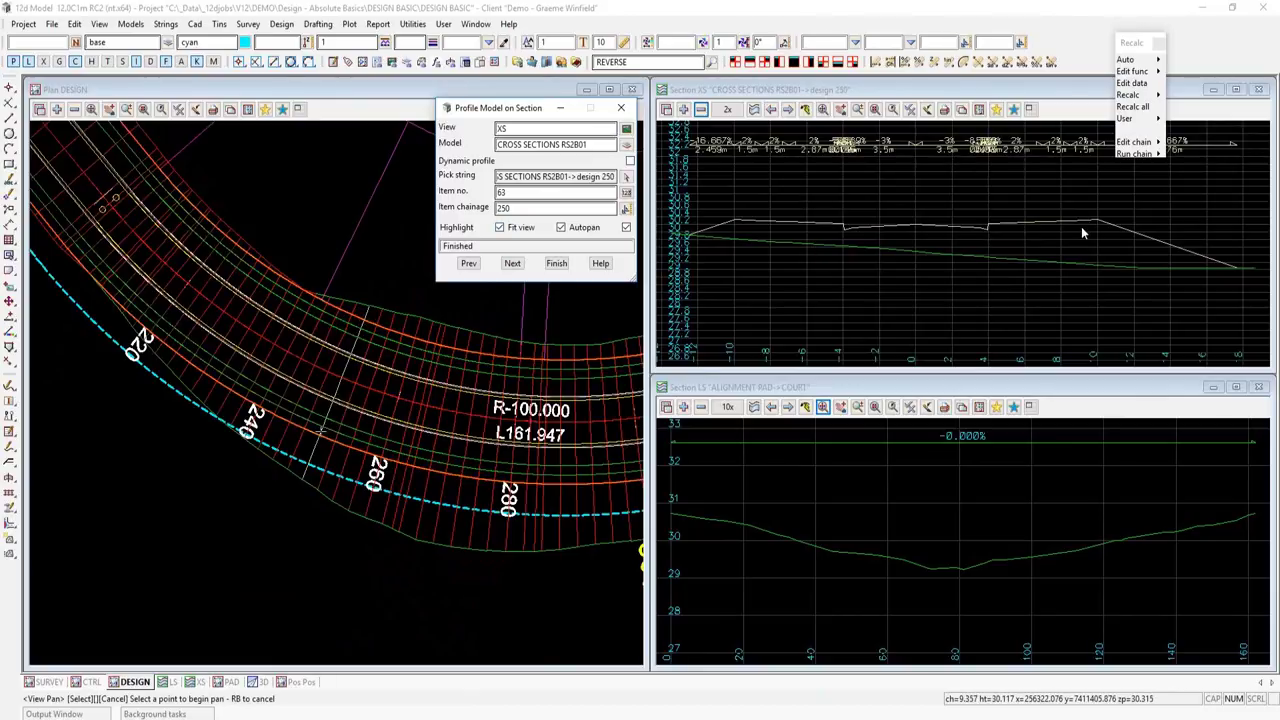
{"action": "double_click", "coordinate": [555, 207]}
{"action": "type", "text": "1"}
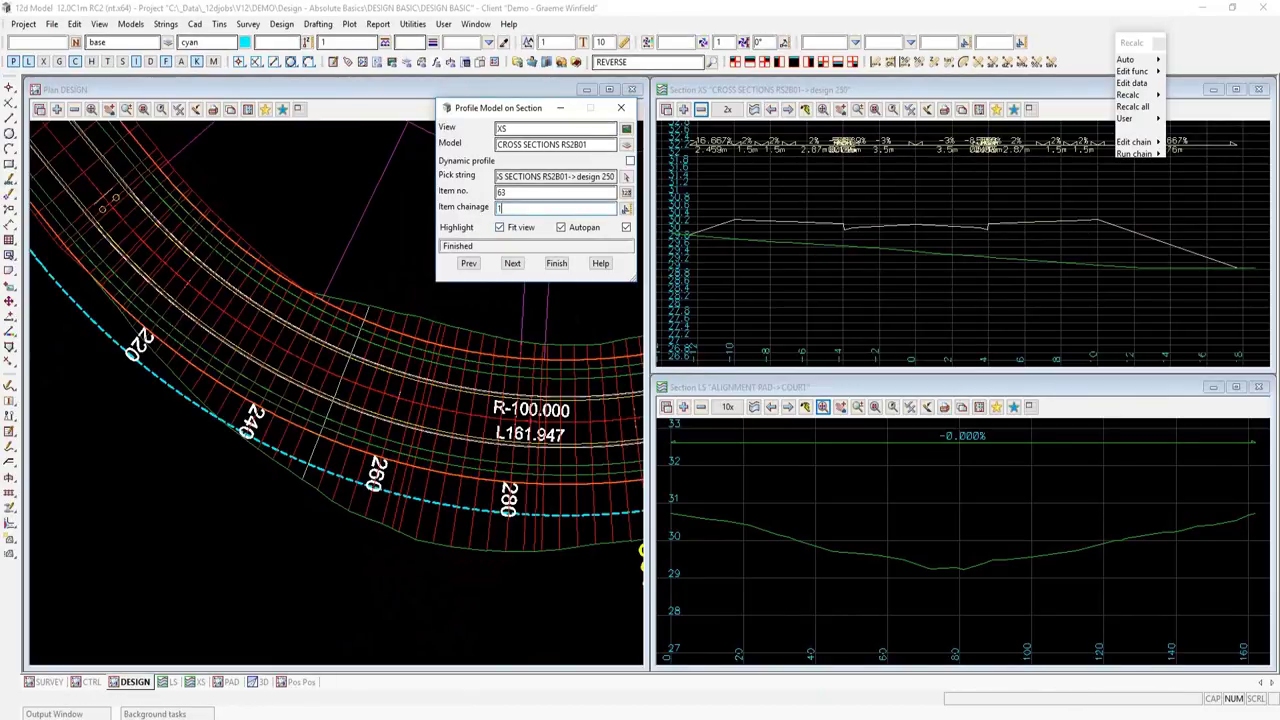
{"action": "key", "text": "Return"}
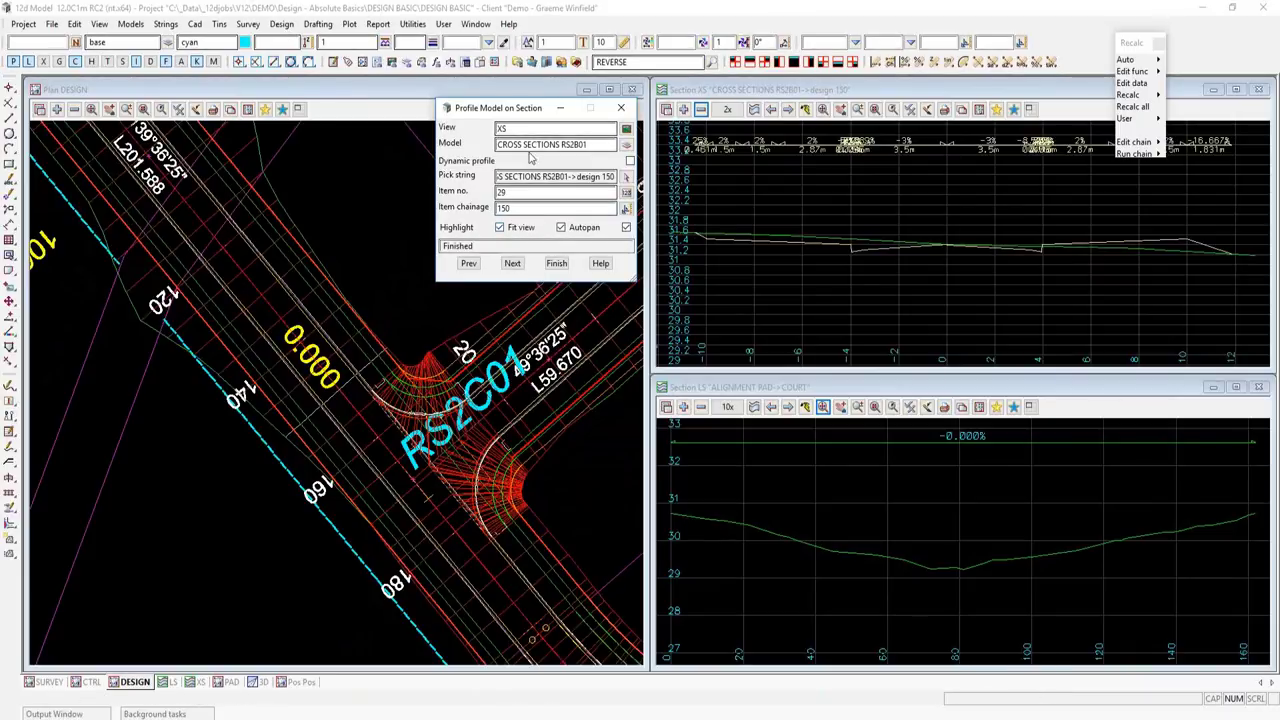
{"action": "left_click_drag", "start_coordinate": [526, 108], "coordinate": [541, 89]}
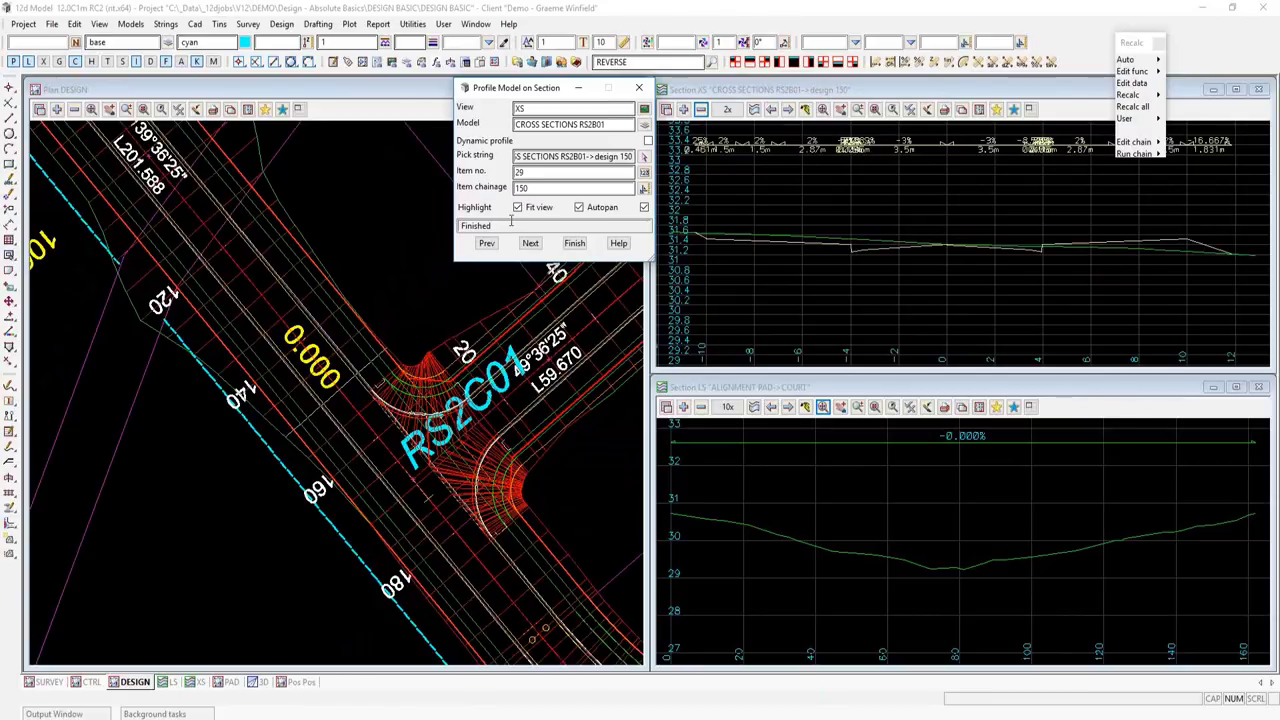
{"action": "middle_click", "coordinate": [604, 303]}
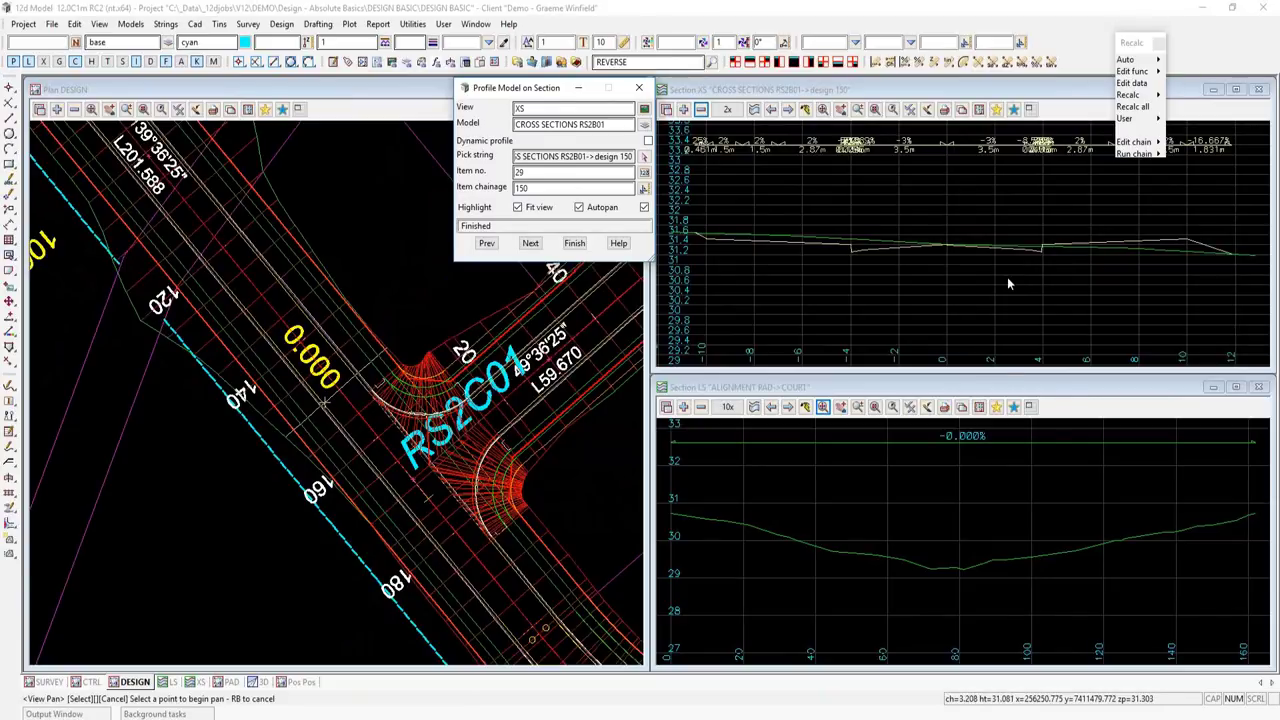
- Profile the RS2B01 reference string from model ALIGNMENT 2 in the LS section view
{"action": "left_click", "coordinate": [762, 408]}
{"action": "left_click", "coordinate": [371, 430]}
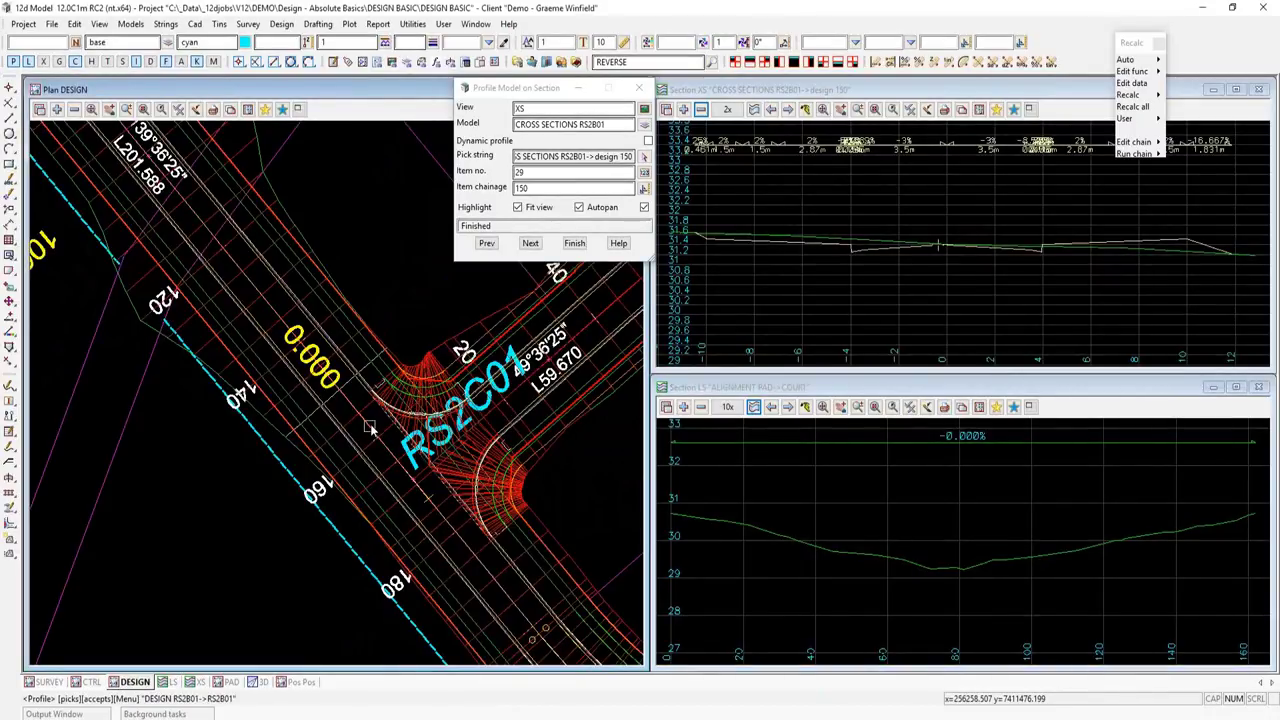
{"action": "left_click", "coordinate": [371, 430]}
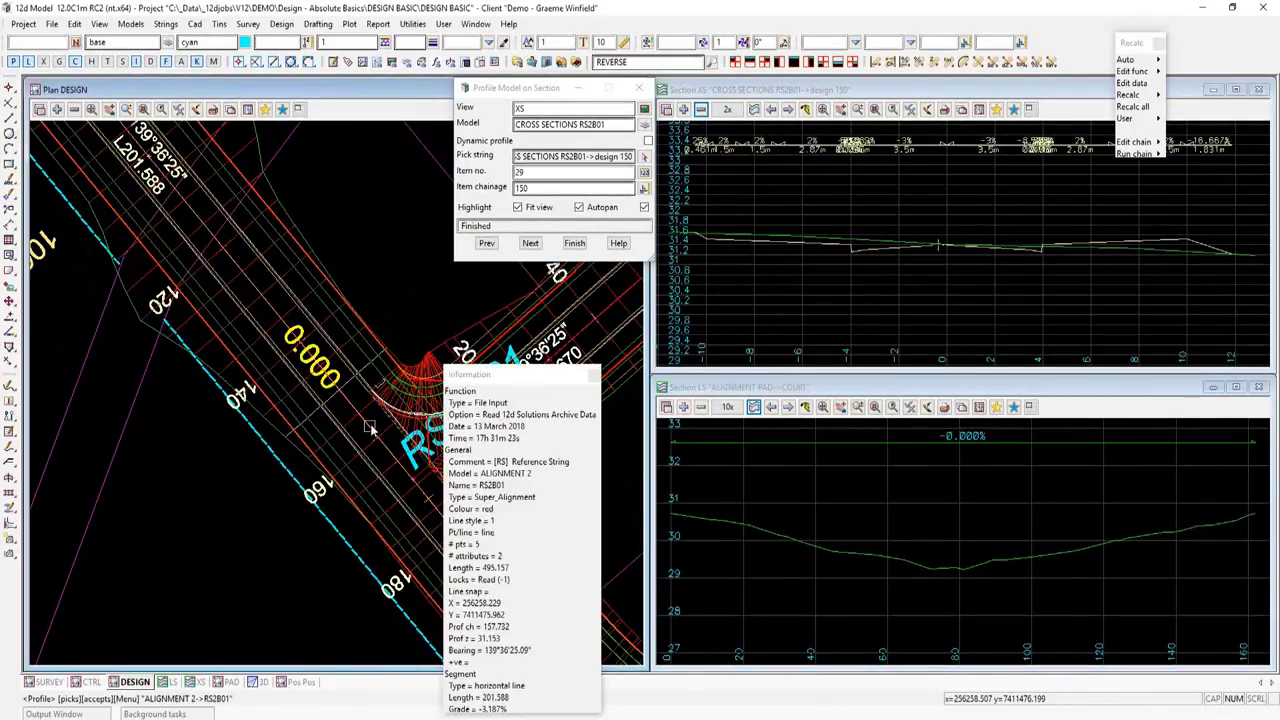
{"action": "middle_click", "coordinate": [371, 430]}
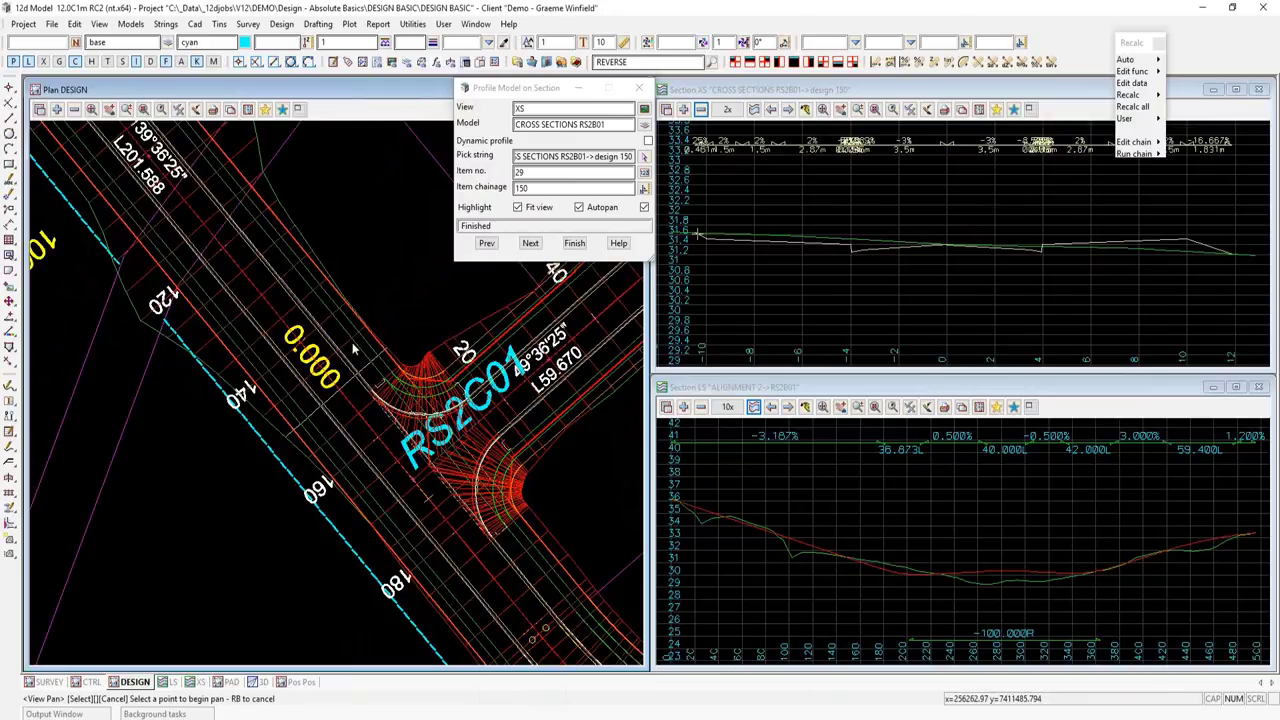
- Bring the 3D perspective view forward and remove all models from it
{"action": "left_click", "coordinate": [257, 683]}
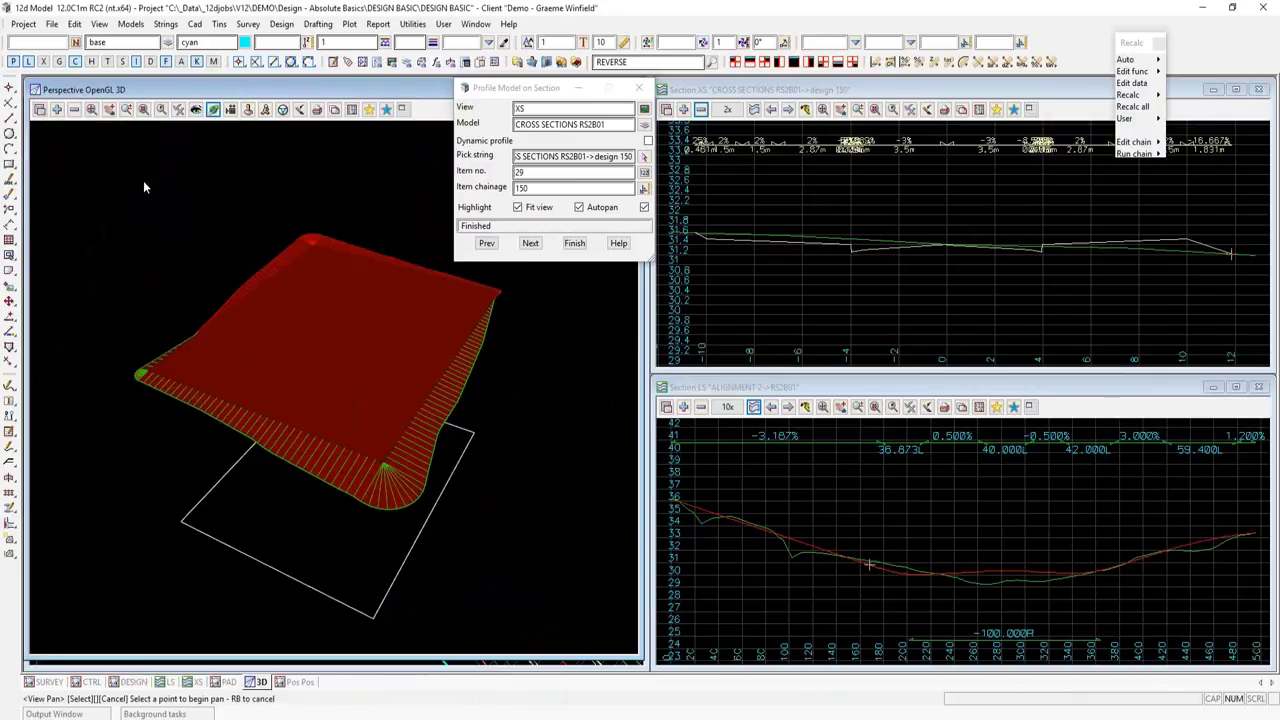
{"action": "left_click", "coordinate": [74, 110]}
{"action": "left_click_drag", "start_coordinate": [110, 197], "coordinate": [114, 246]}
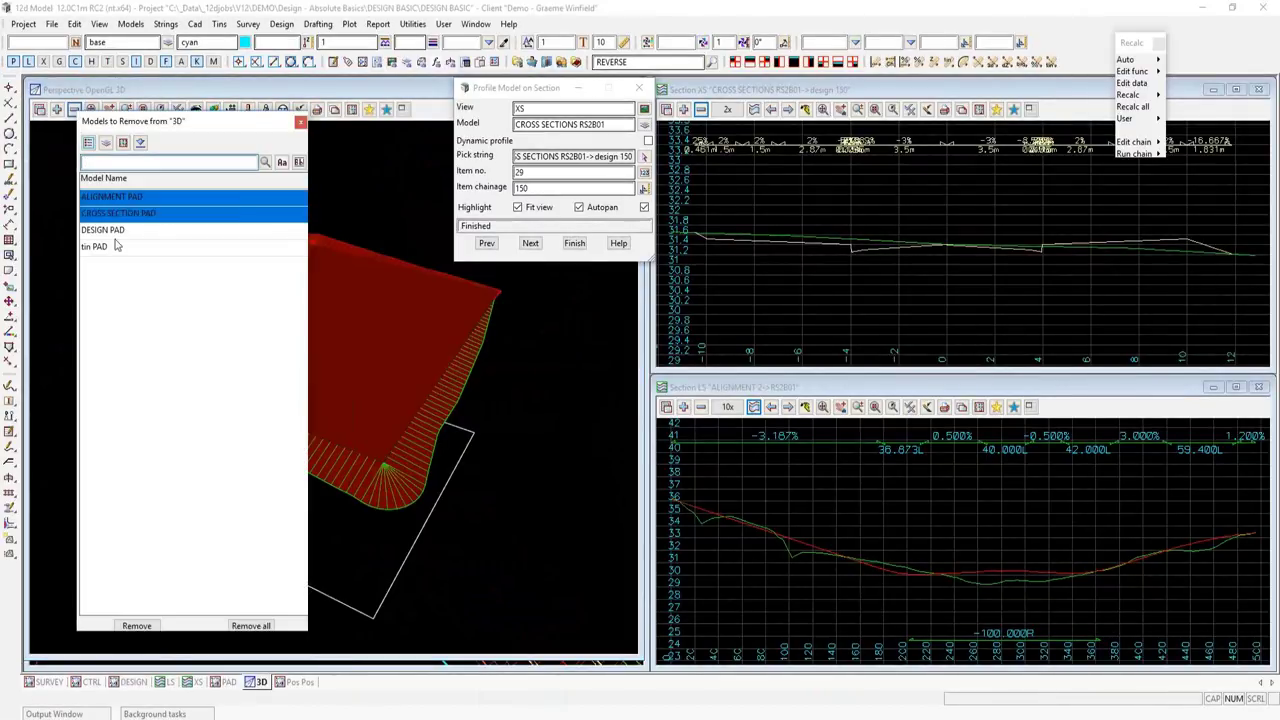
{"action": "left_click", "coordinate": [251, 626]}
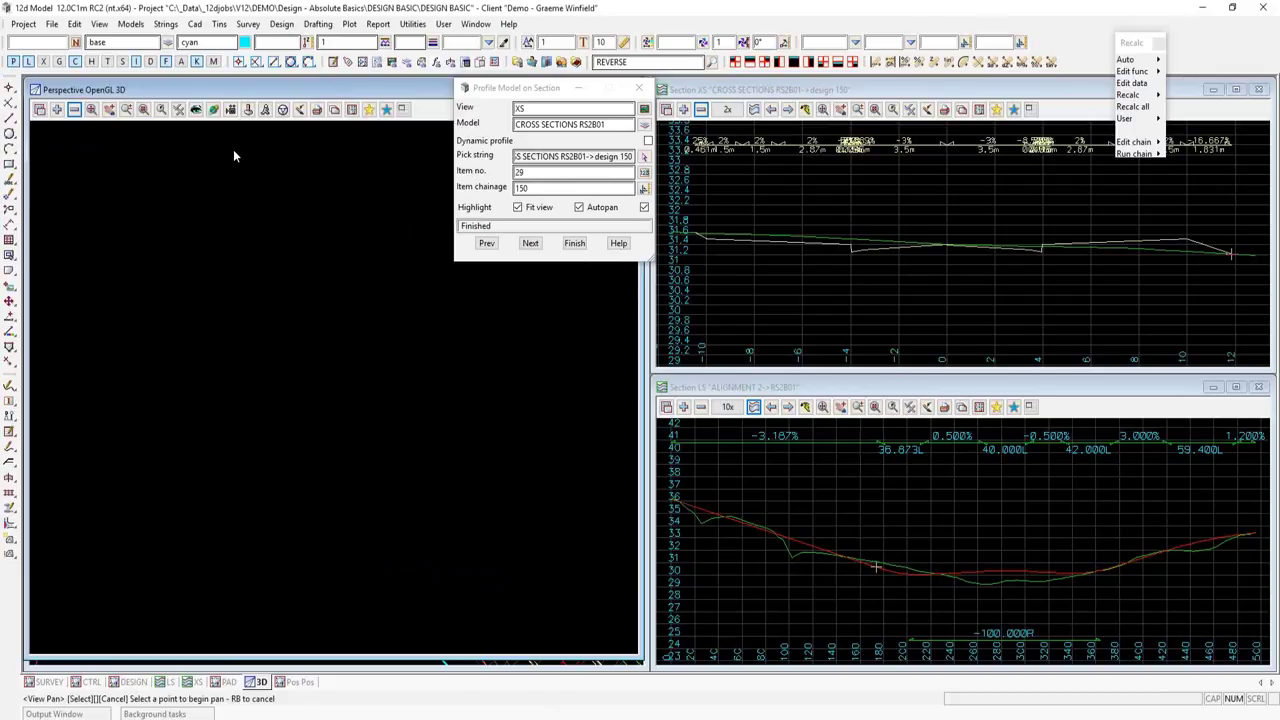
- Load the PARKING favourite into the 3D perspective view and look along the road surface
{"action": "left_click", "coordinate": [369, 109]}
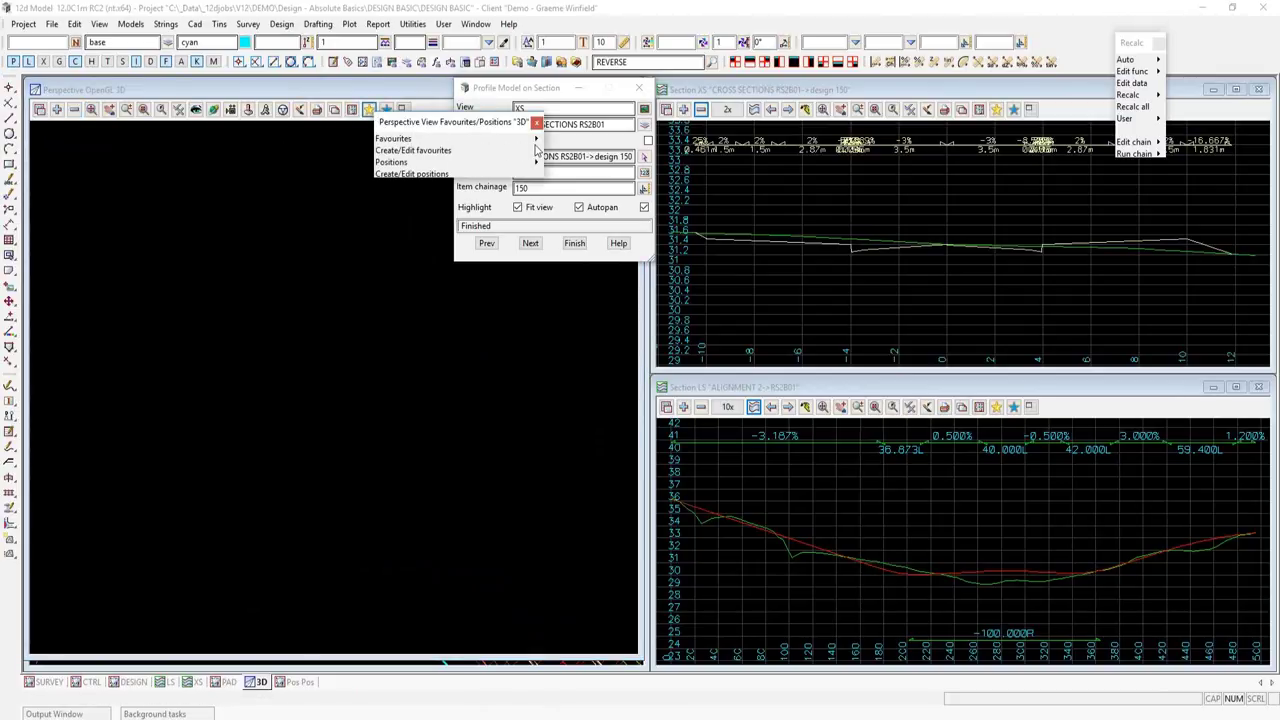
{"action": "left_click", "coordinate": [530, 138]}
{"action": "left_click", "coordinate": [587, 172]}
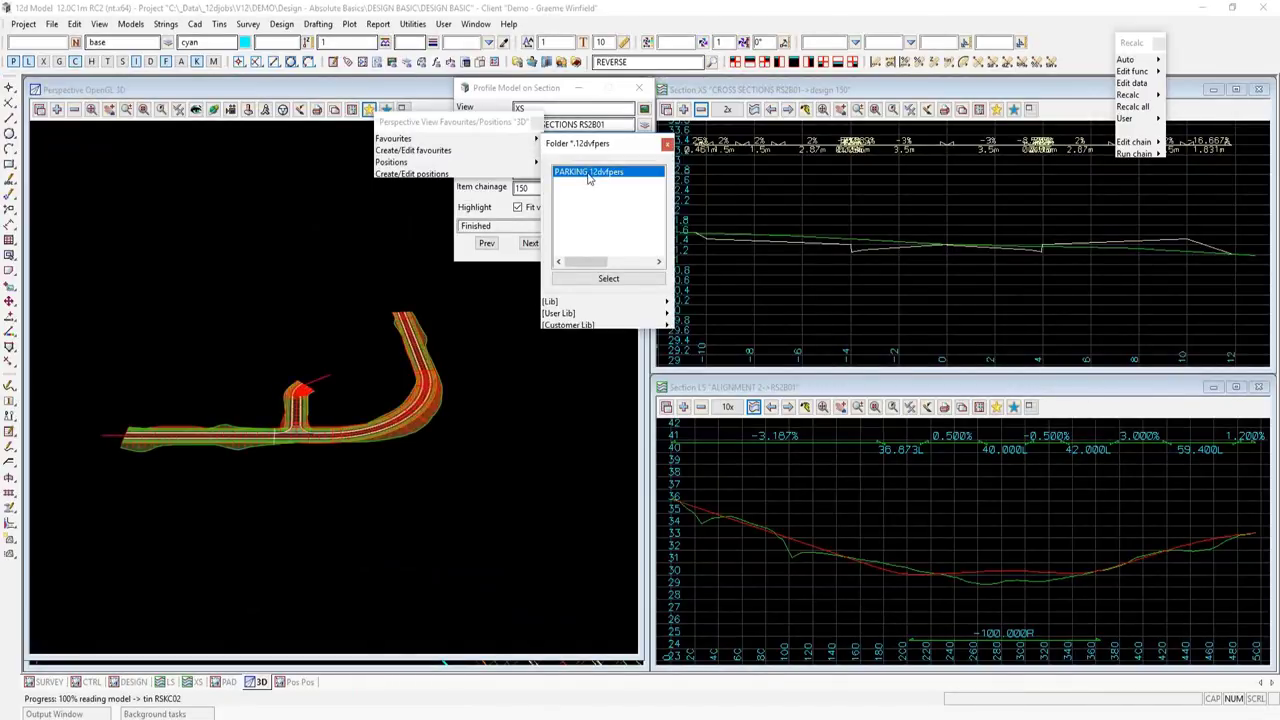
{"action": "left_click", "coordinate": [588, 172]}
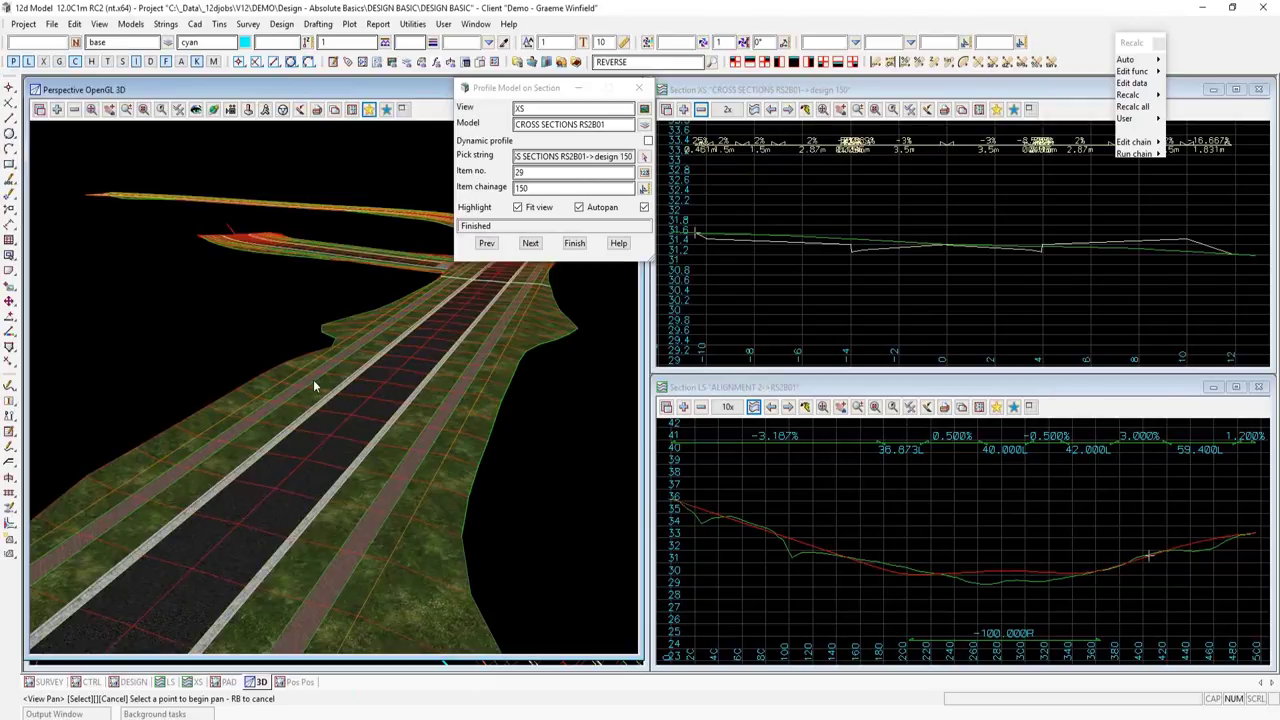
- Minimise the Profile Model on Section dialog and bring the Pos Pos plan view forward
{"action": "left_click", "coordinate": [486, 243]}
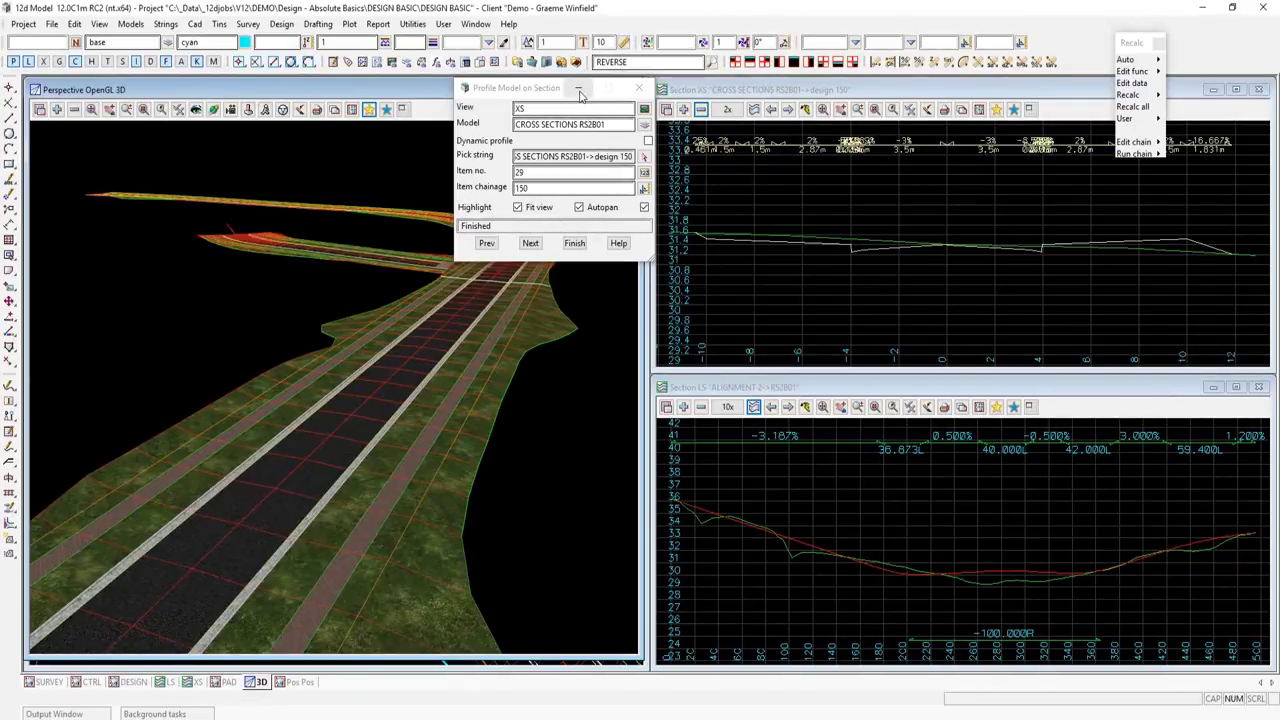
{"action": "left_click", "coordinate": [574, 243]}
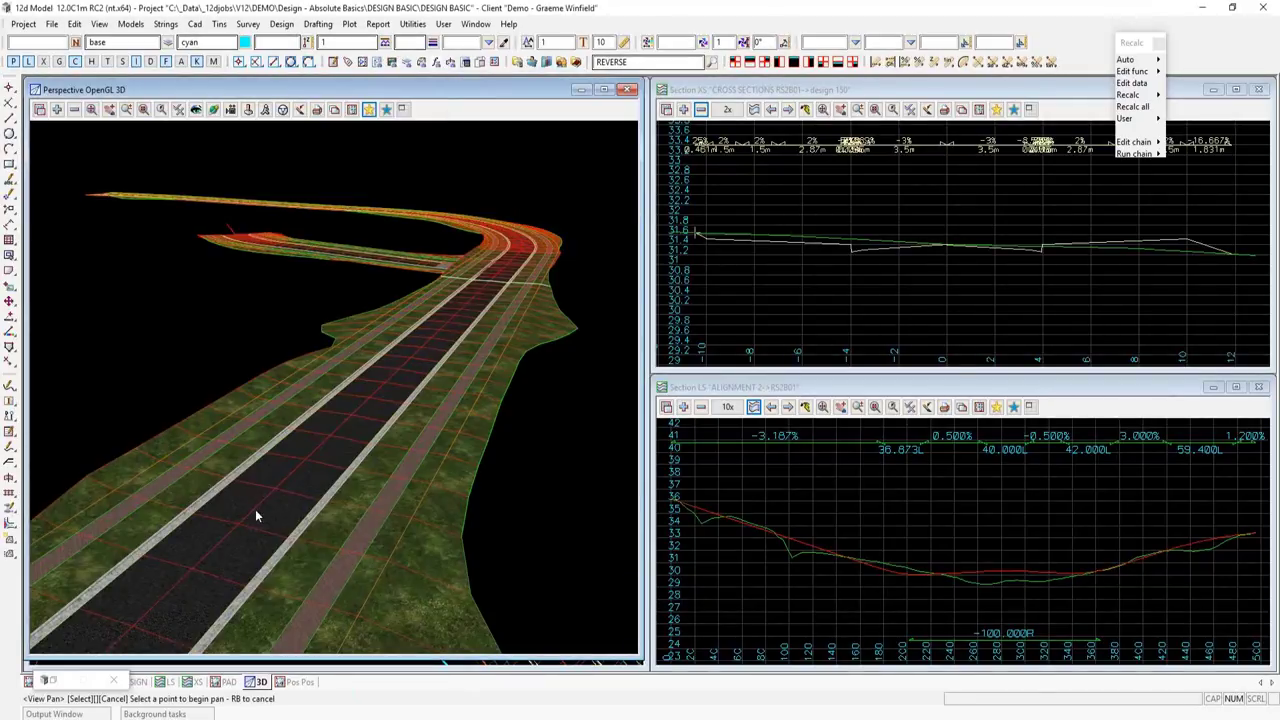
{"action": "left_click", "coordinate": [44, 680]}
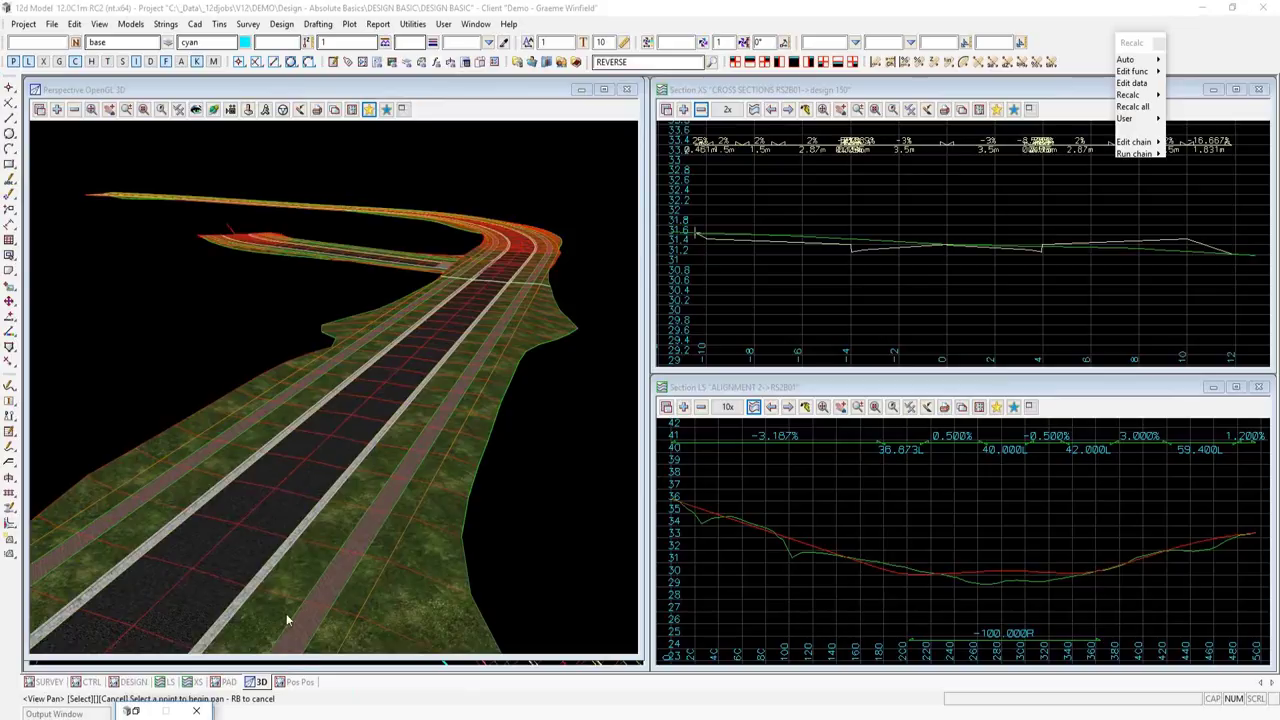
{"action": "left_click", "coordinate": [295, 683]}
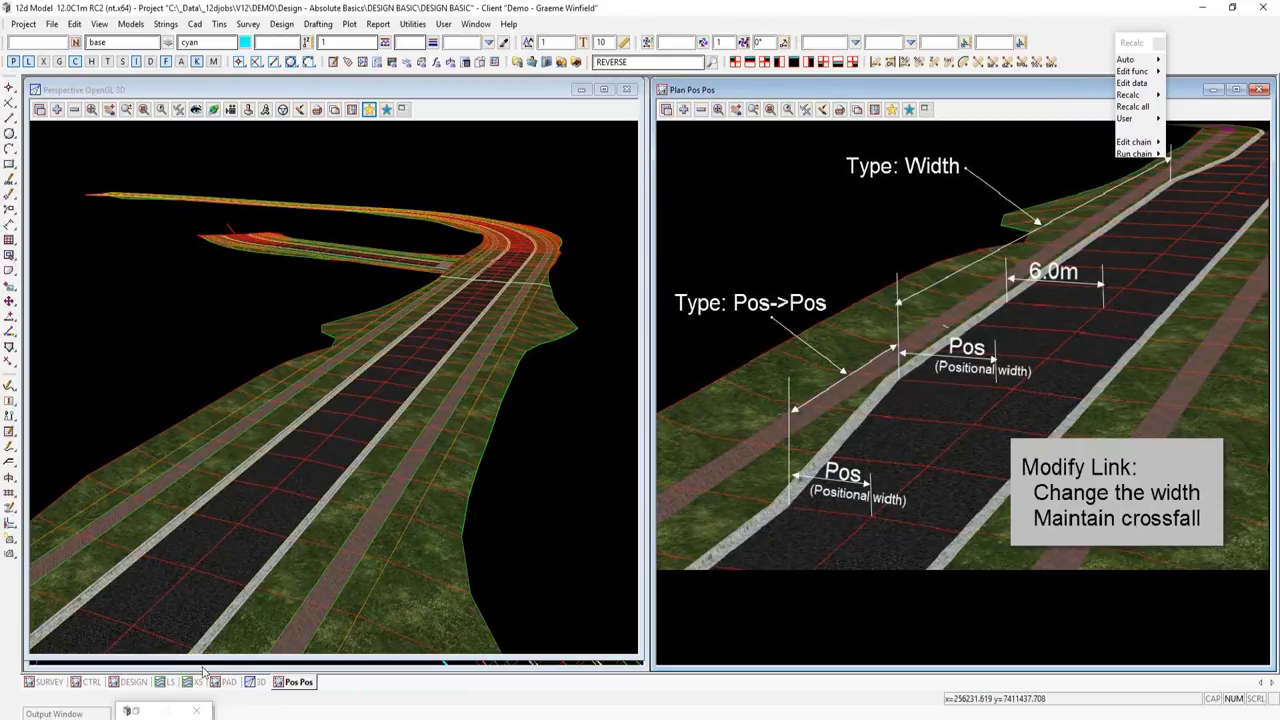
- Edit RS2B01's function data from its design 130 string in the DESIGN plan, opening the left MTF modifiers alongside the XS view
{"action": "left_click", "coordinate": [133, 683]}
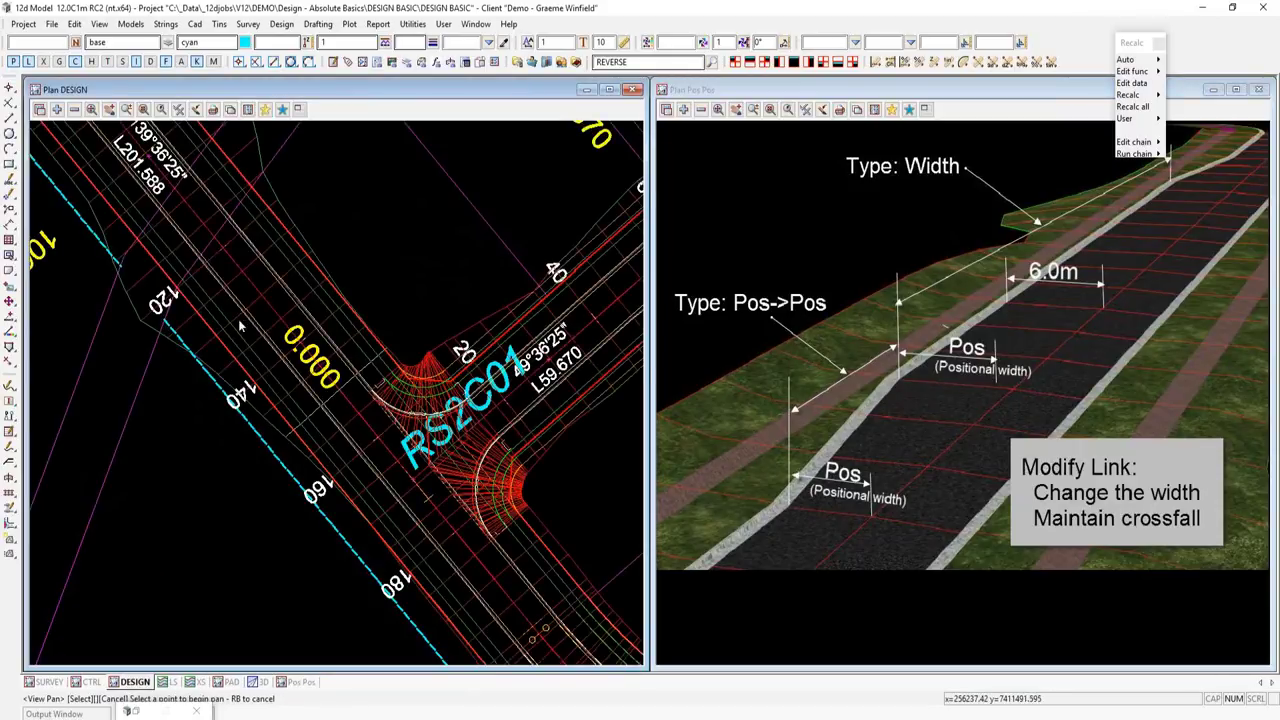
{"action": "left_click", "coordinate": [1132, 83]}
{"action": "left_click", "coordinate": [292, 265]}
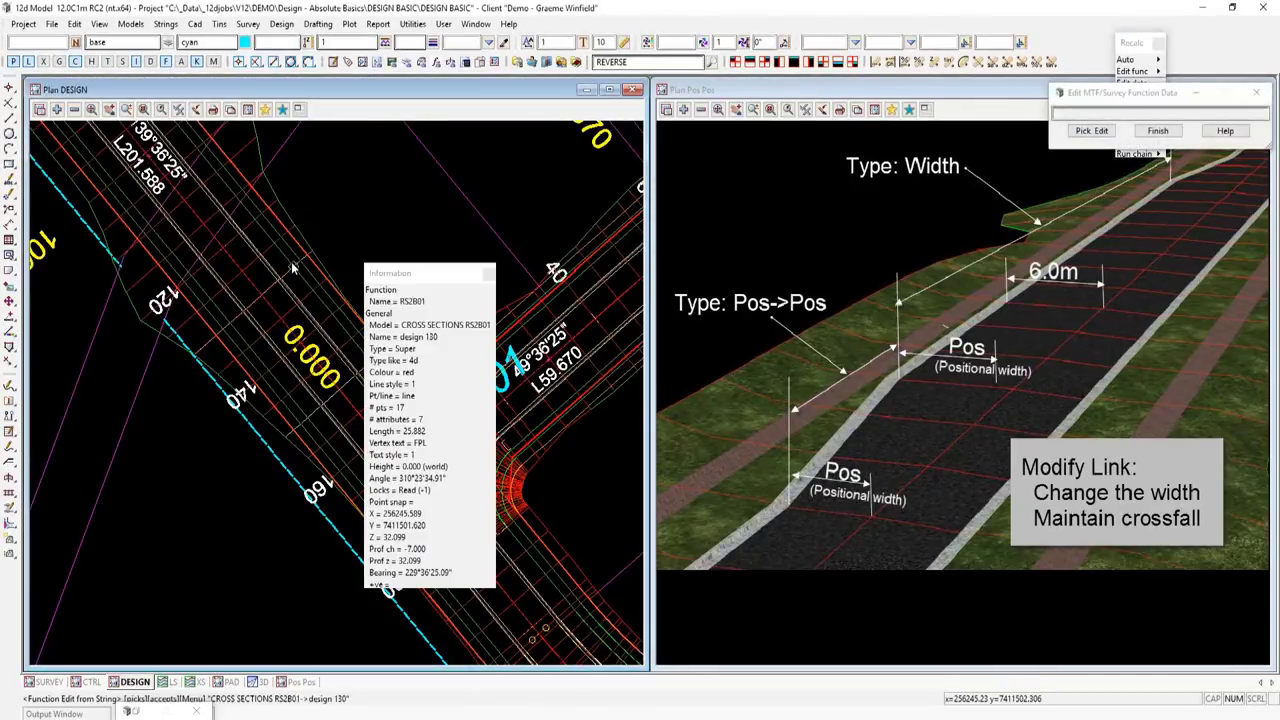
{"action": "middle_click", "coordinate": [291, 261]}
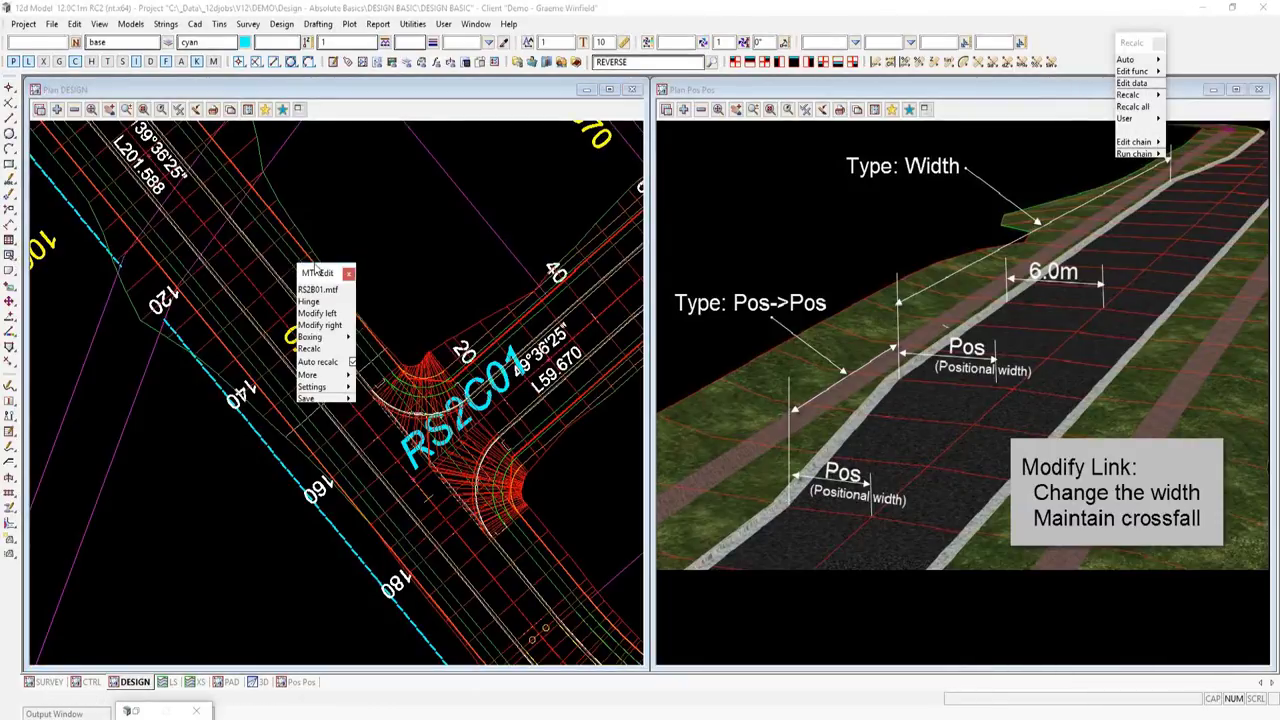
{"action": "left_click_drag", "start_coordinate": [315, 267], "coordinate": [47, 124]}
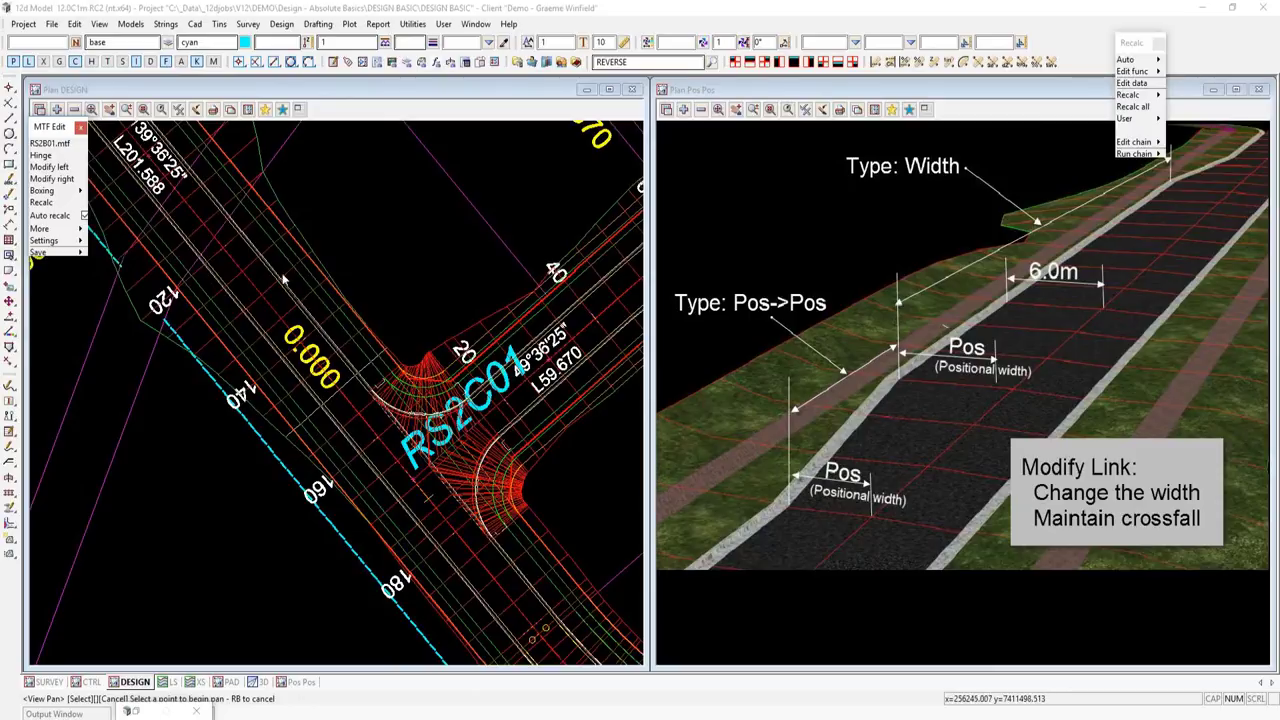
{"action": "left_click", "coordinate": [196, 681]}
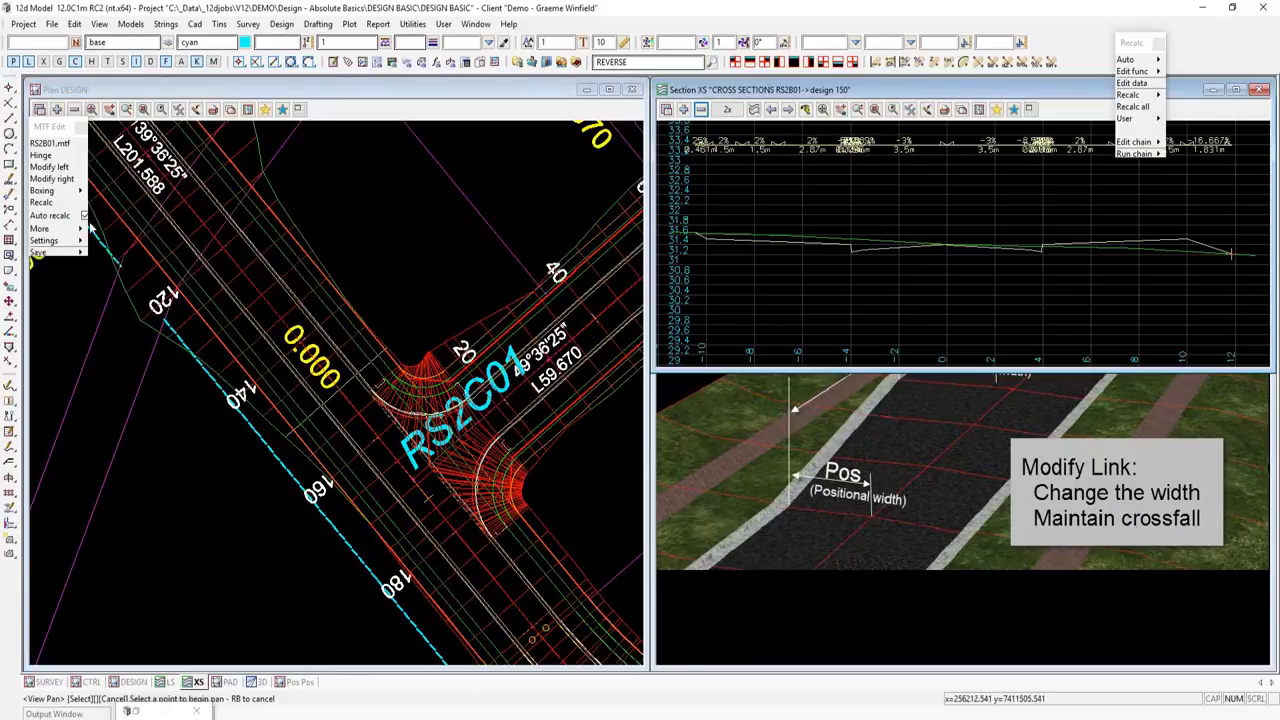
{"action": "left_click", "coordinate": [58, 169]}
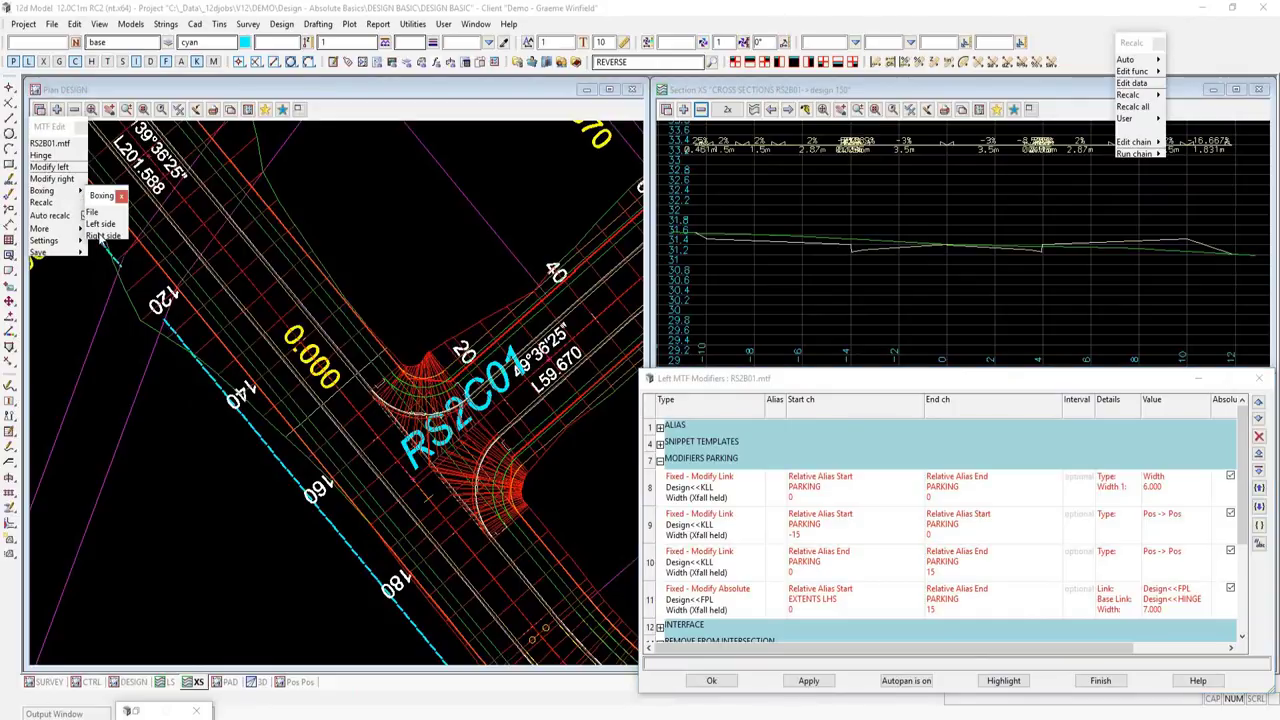
{"action": "left_click", "coordinate": [102, 236]}
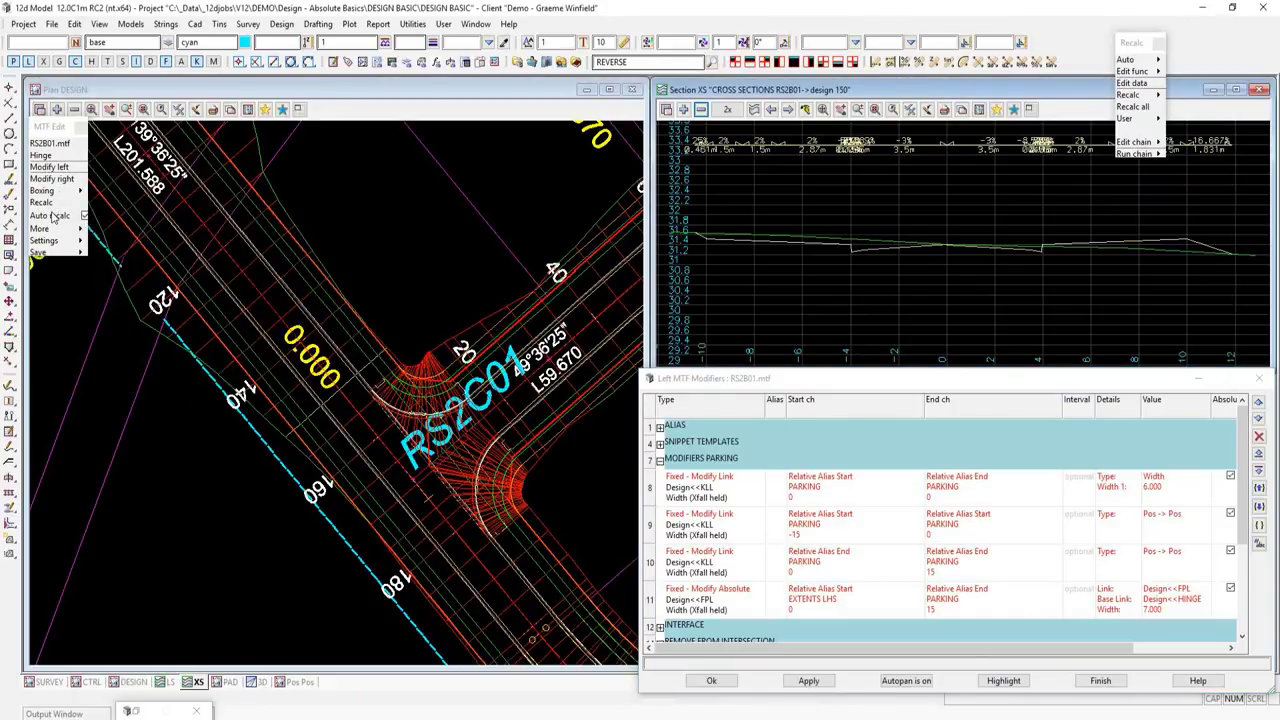
{"action": "left_click", "coordinate": [70, 236]}
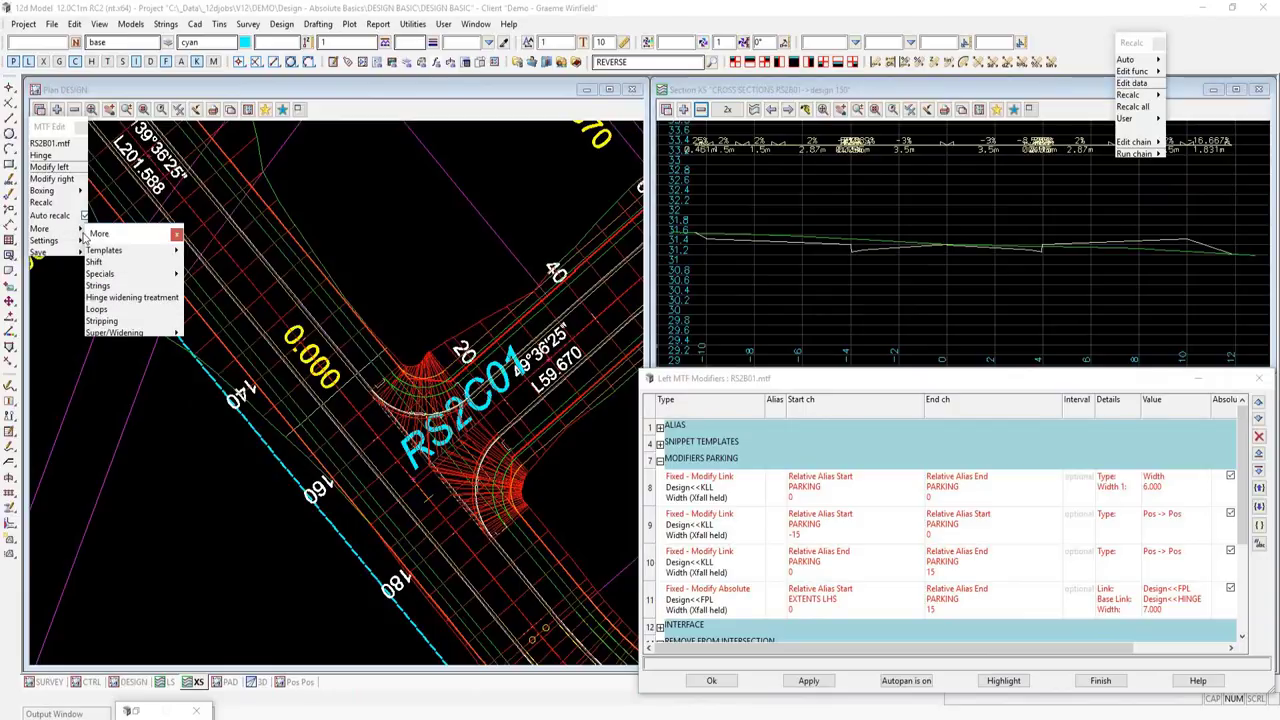
{"action": "left_click", "coordinate": [176, 256]}
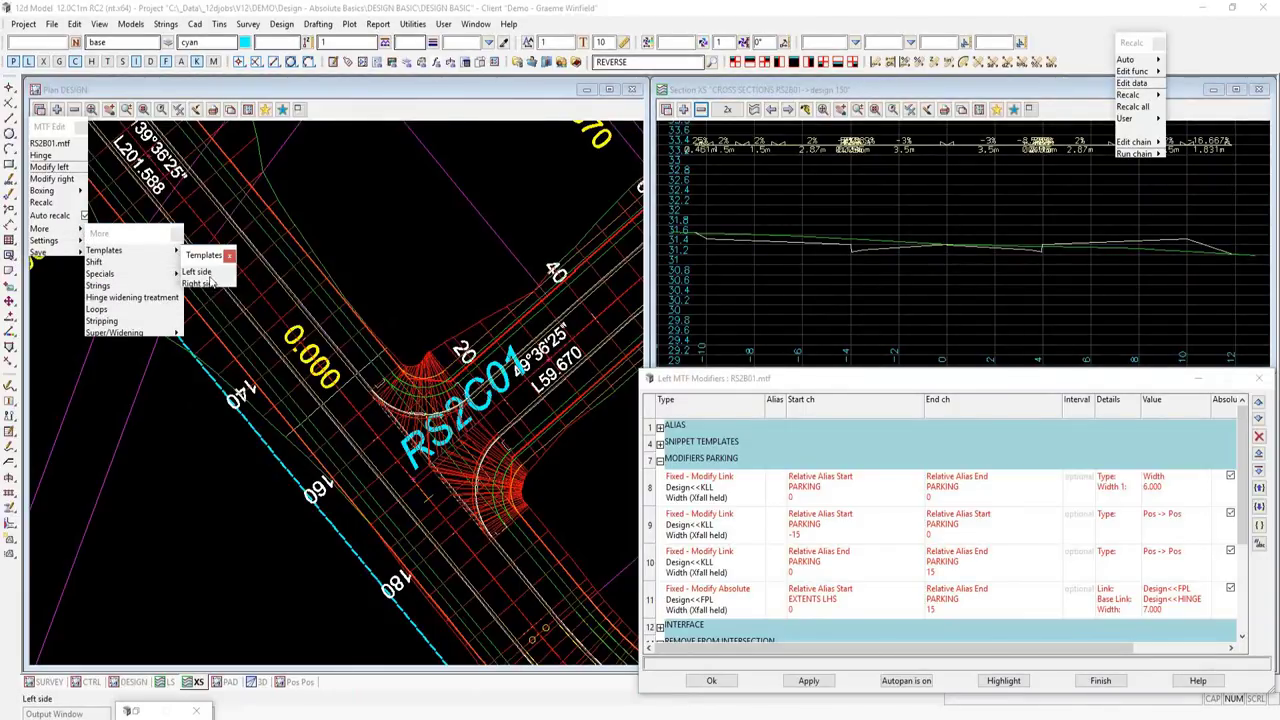
{"action": "left_click", "coordinate": [208, 285]}
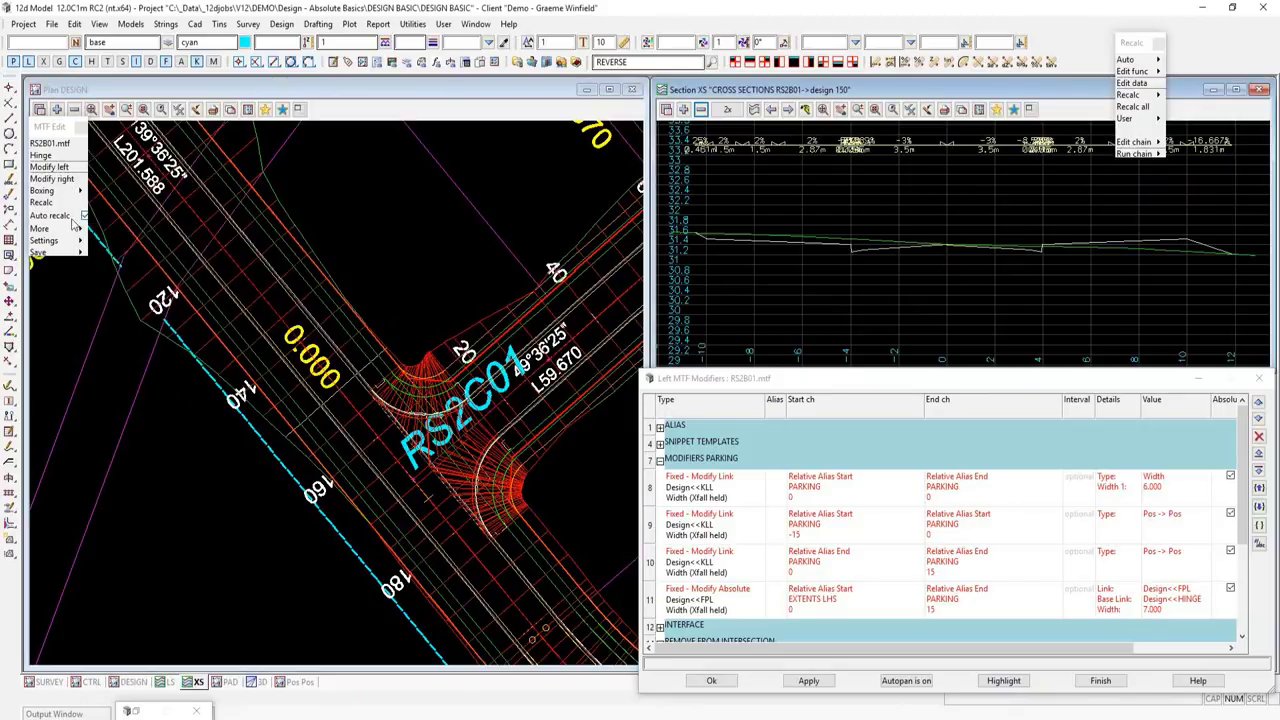
{"action": "left_click", "coordinate": [173, 216]}
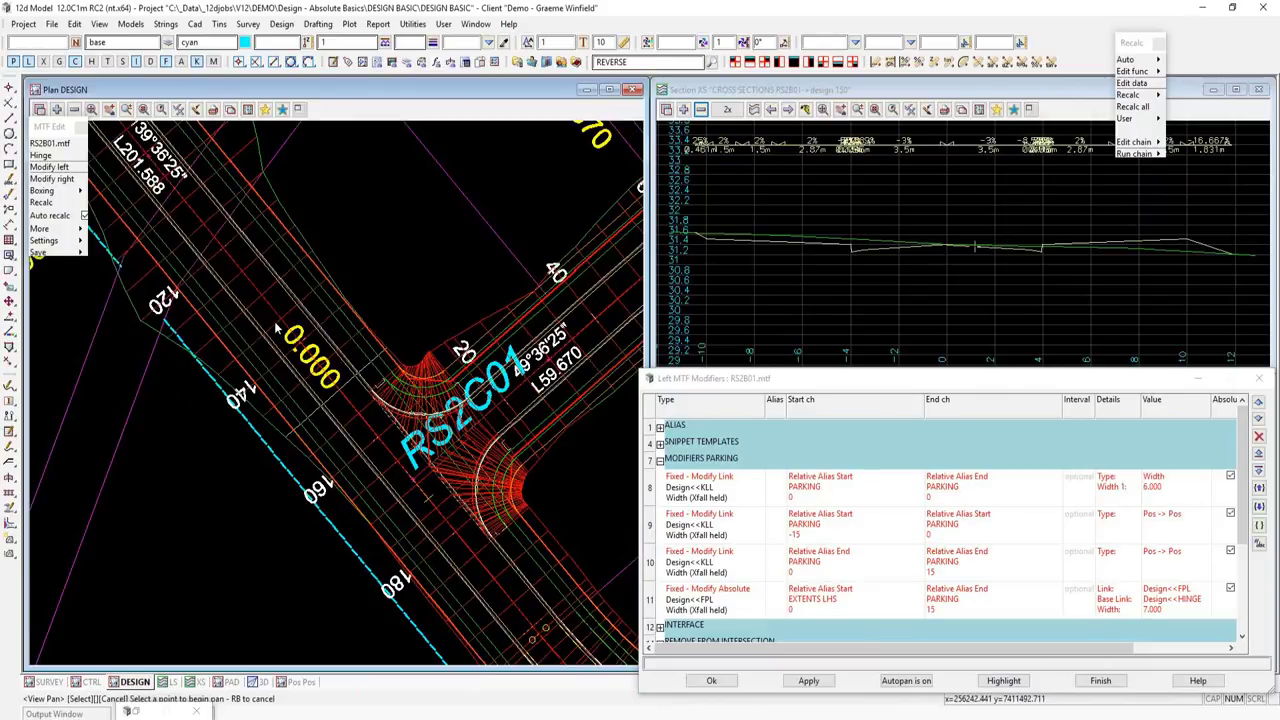
- Activate and apply the Fixed - Modify Link modifier that sets KLL to 6.000 wide between the PARKING start and end
{"action": "left_click", "coordinate": [227, 248]}
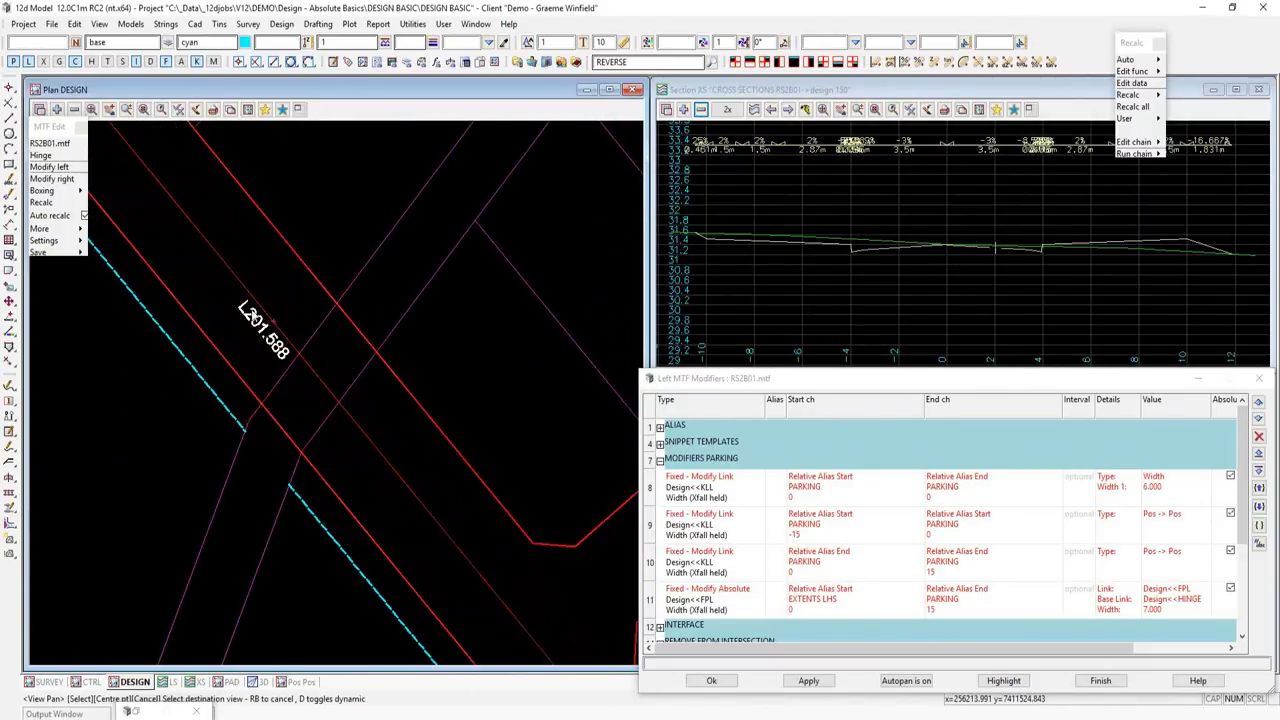
{"action": "left_click", "coordinate": [355, 430]}
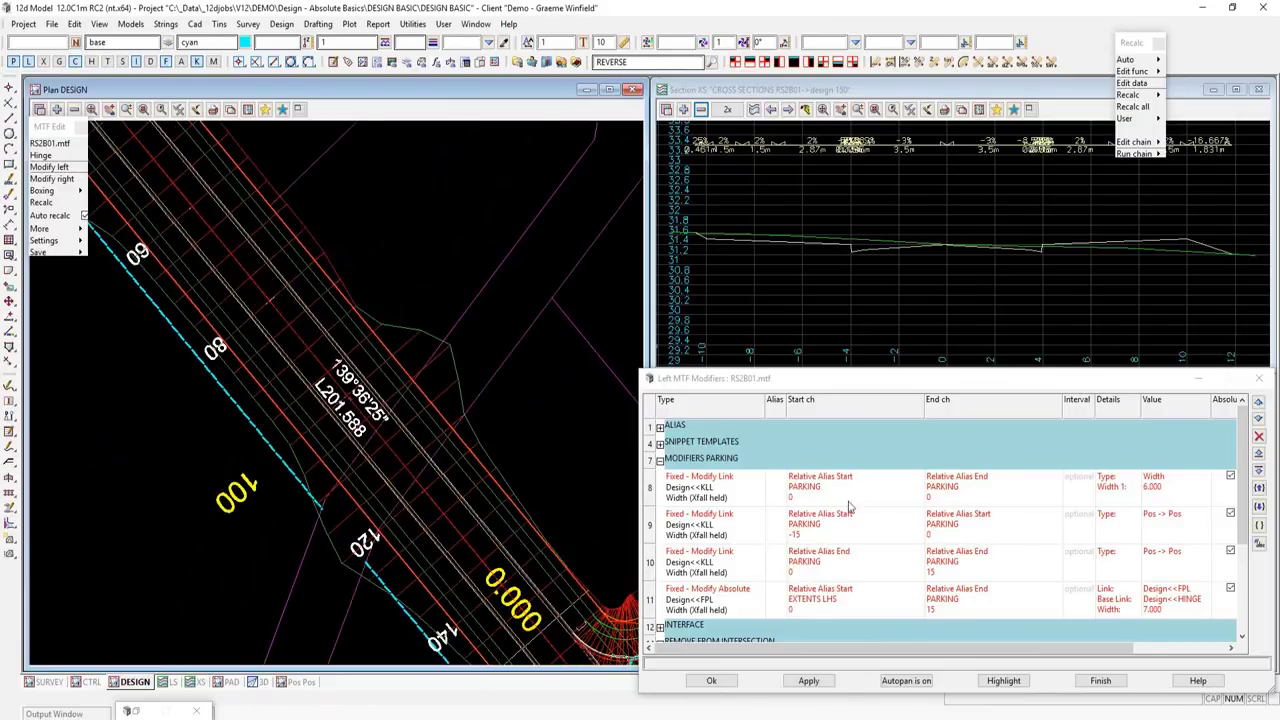
{"action": "double_click", "coordinate": [730, 492]}
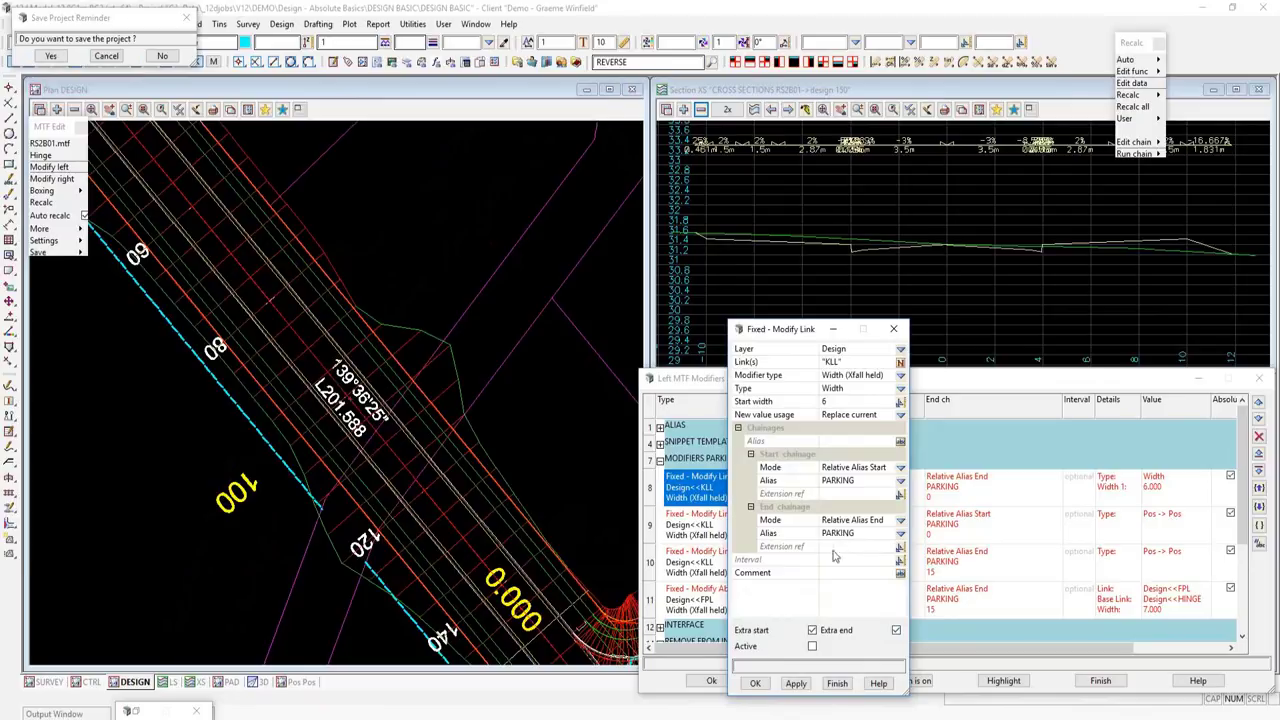
{"action": "left_click", "coordinate": [795, 683]}
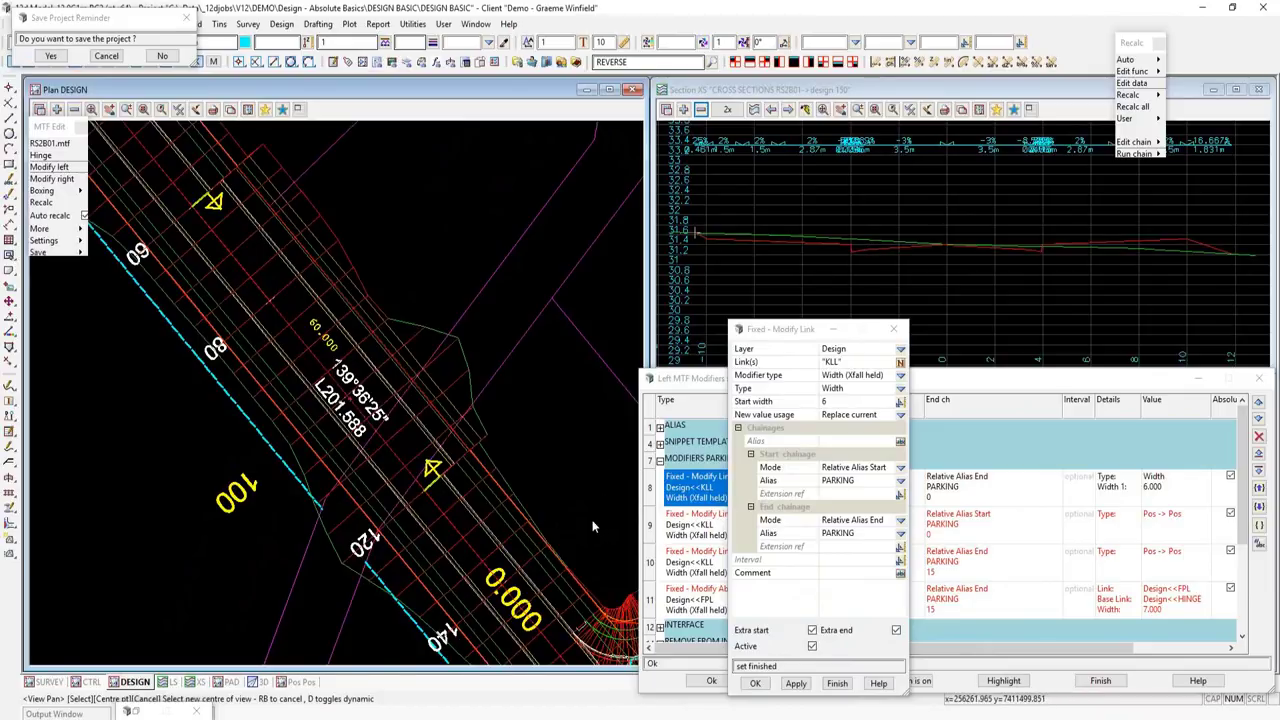
- Profile RS2B01's design 100 cross section in the XS view and close the KLL width modifier's settings
{"action": "left_click", "coordinate": [136, 712]}
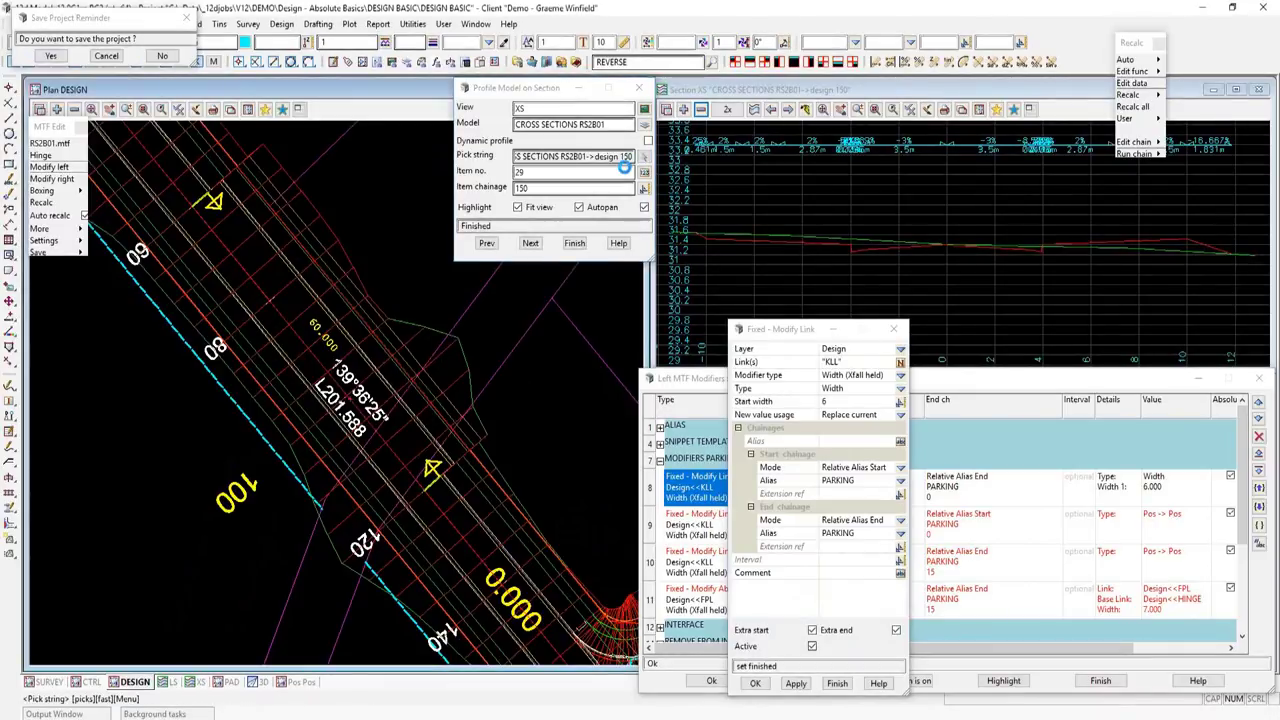
{"action": "left_click", "coordinate": [418, 333]}
{"action": "middle_click", "coordinate": [418, 333]}
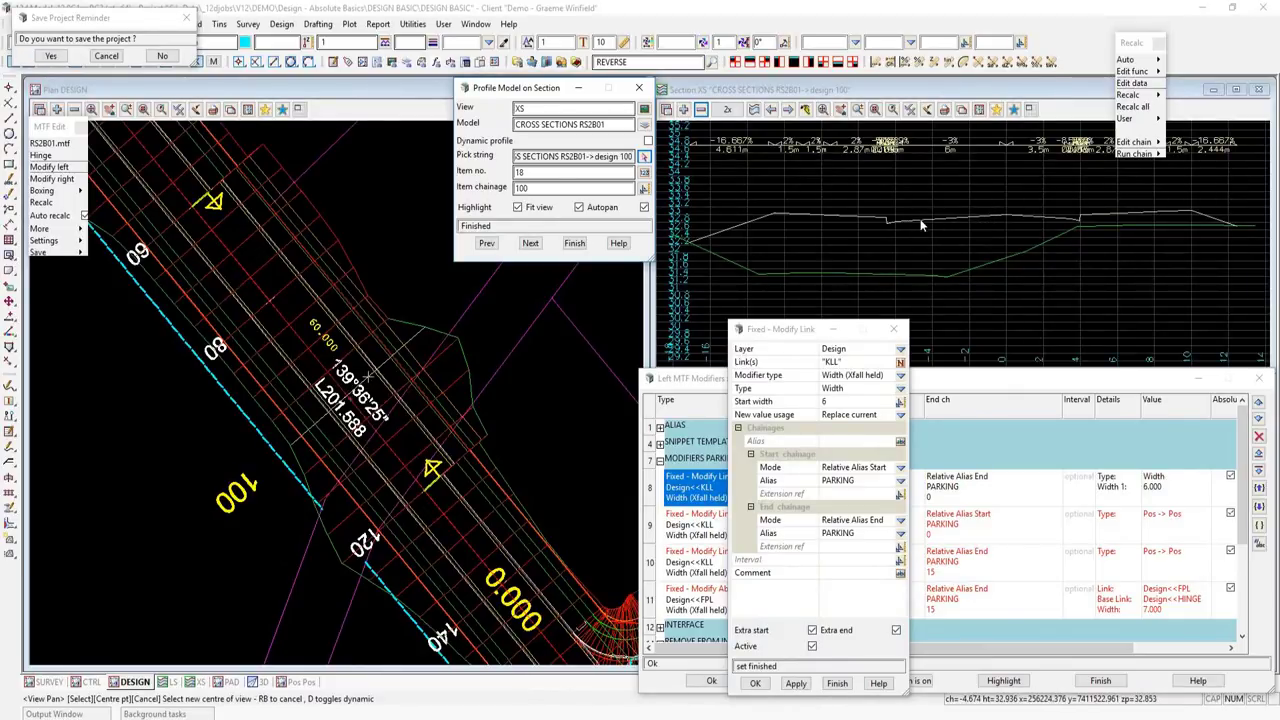
{"action": "left_click", "coordinate": [837, 683]}
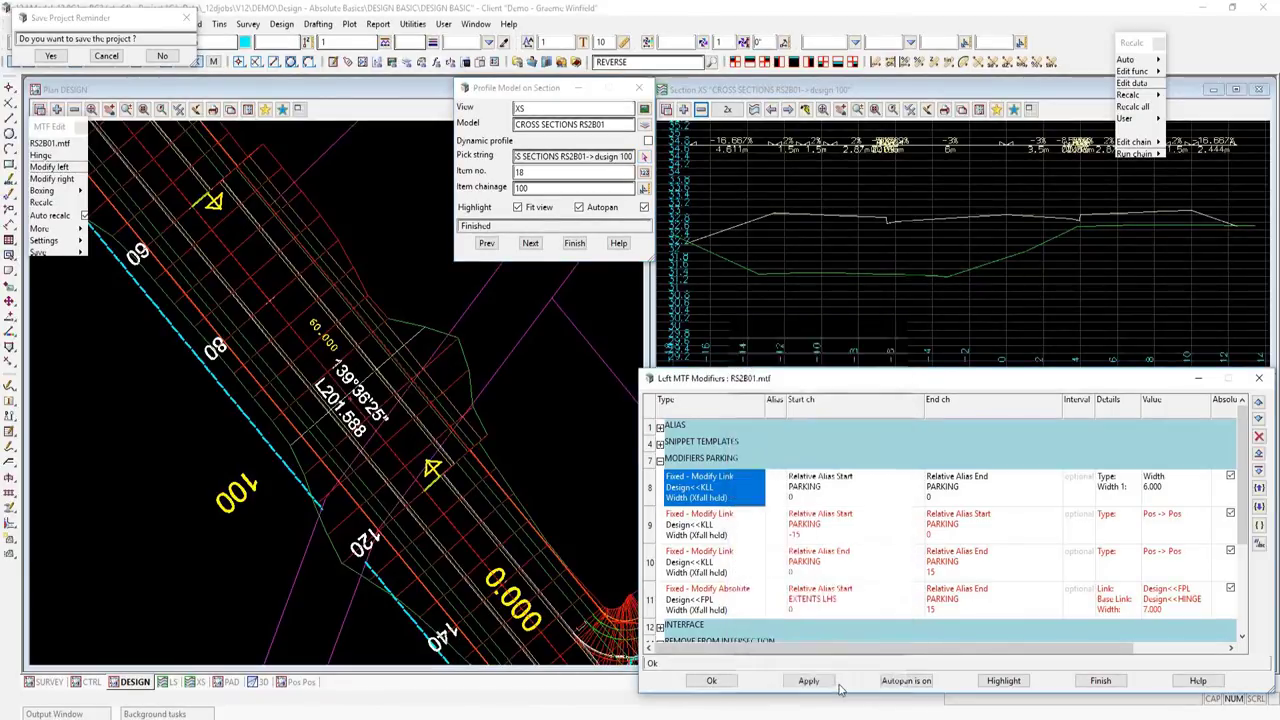
- Activate and apply the KLL Pos -> Pos modifier running from -15 before the PARKING start to the PARKING start
{"action": "left_click", "coordinate": [817, 530]}
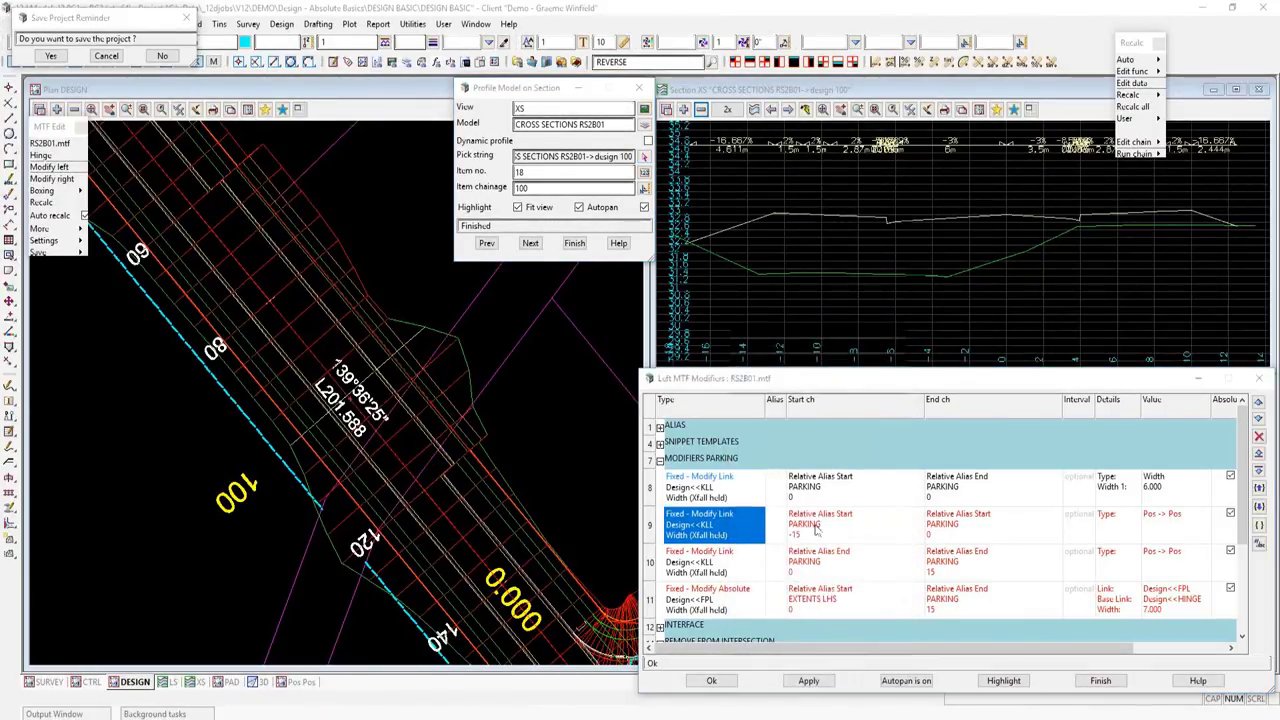
{"action": "double_click", "coordinate": [817, 530]}
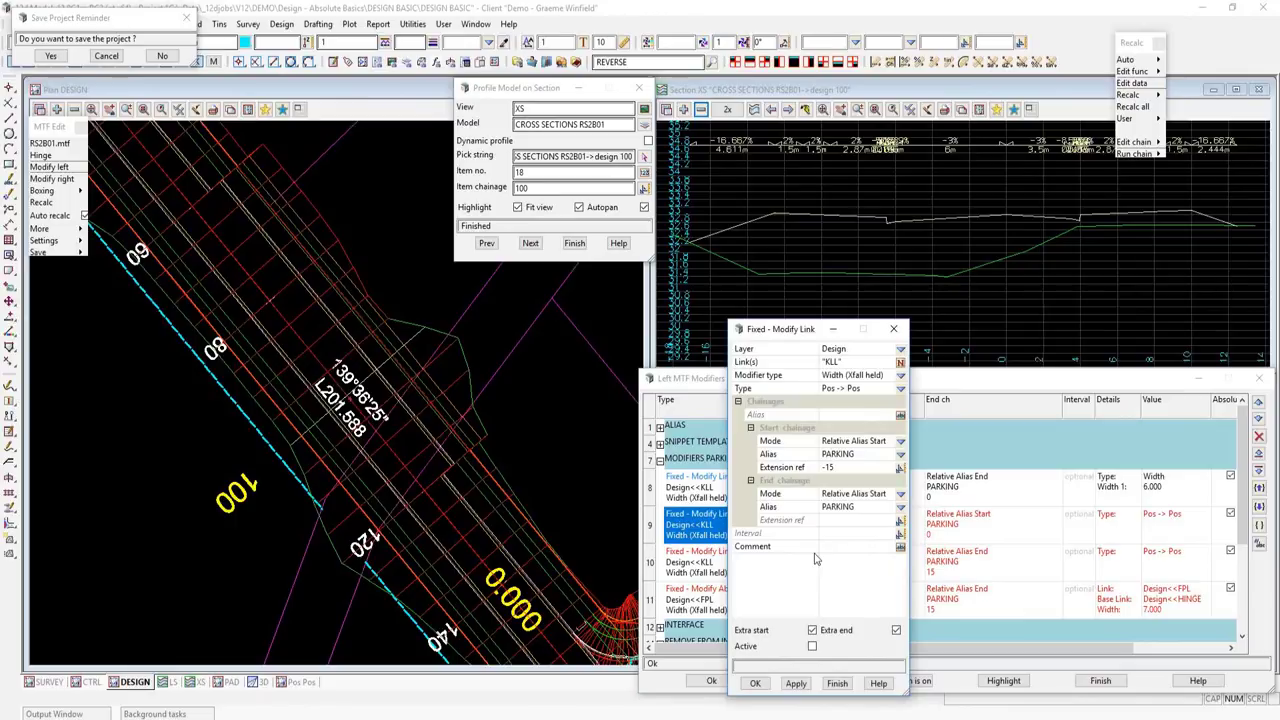
{"action": "middle_click", "coordinate": [469, 268]}
{"action": "left_click", "coordinate": [161, 108]}
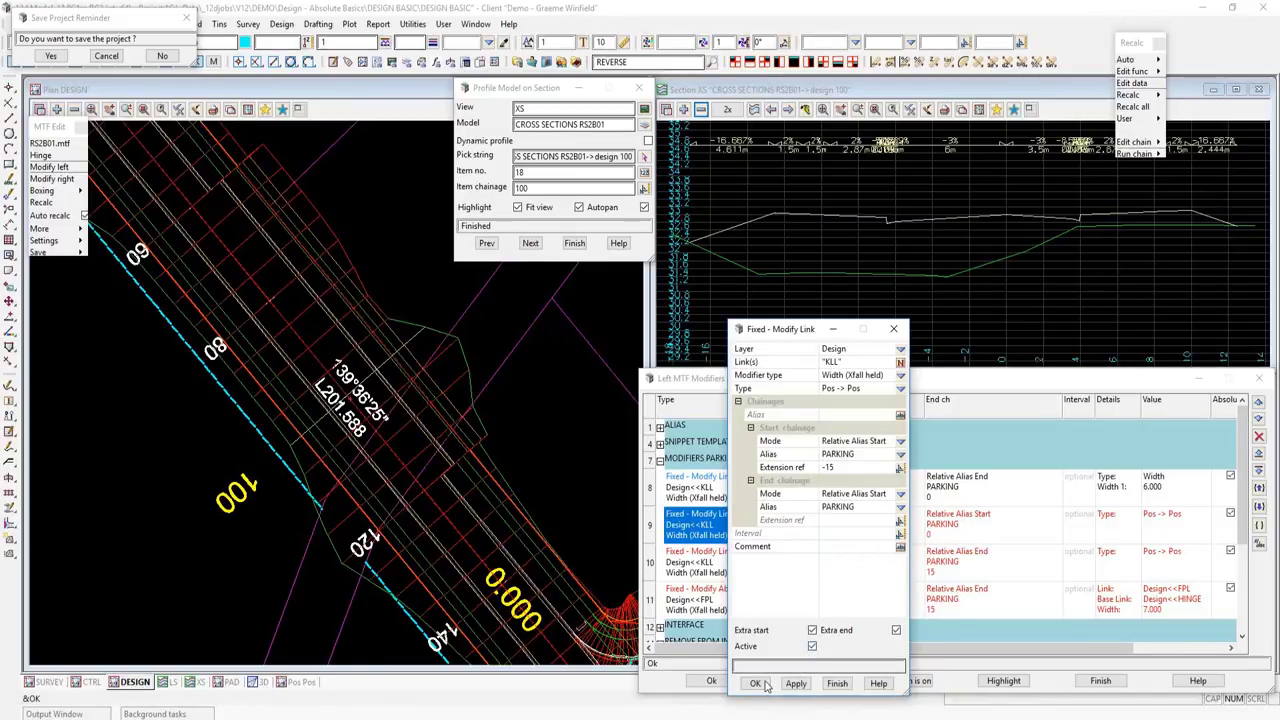
{"action": "left_click", "coordinate": [795, 683]}
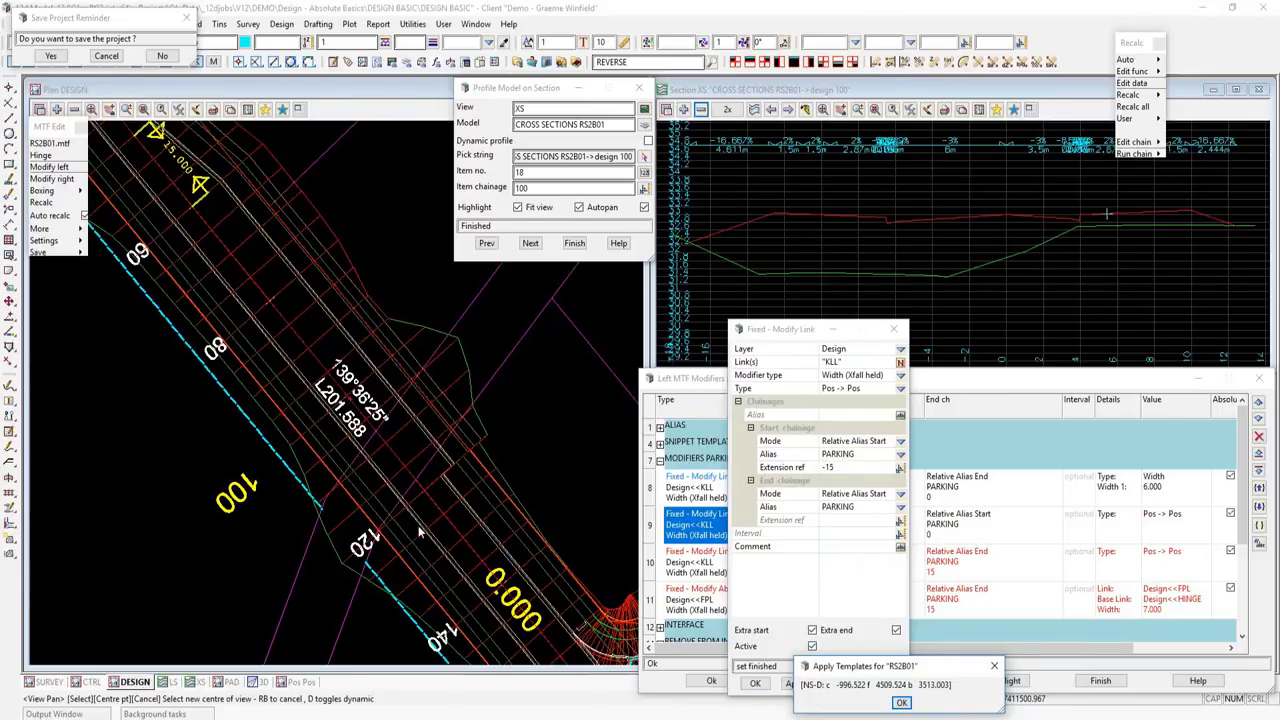
{"action": "left_click", "coordinate": [901, 702]}
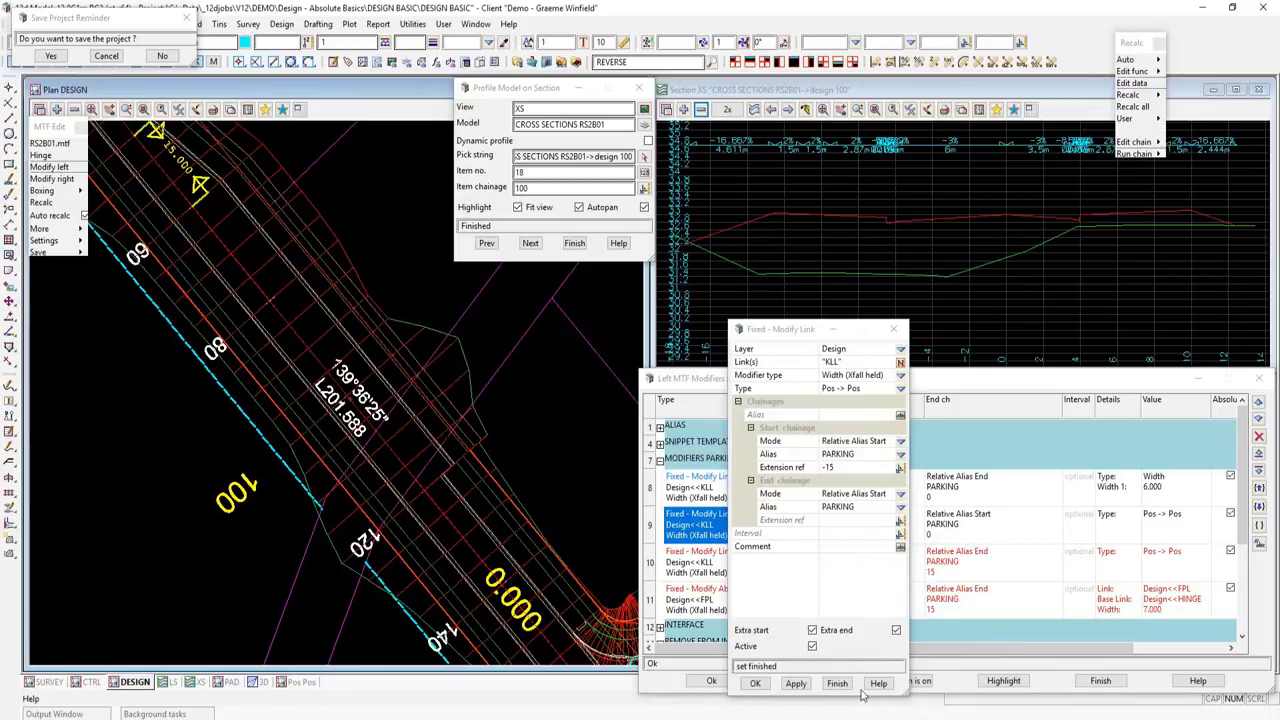
{"action": "left_click", "coordinate": [838, 686]}
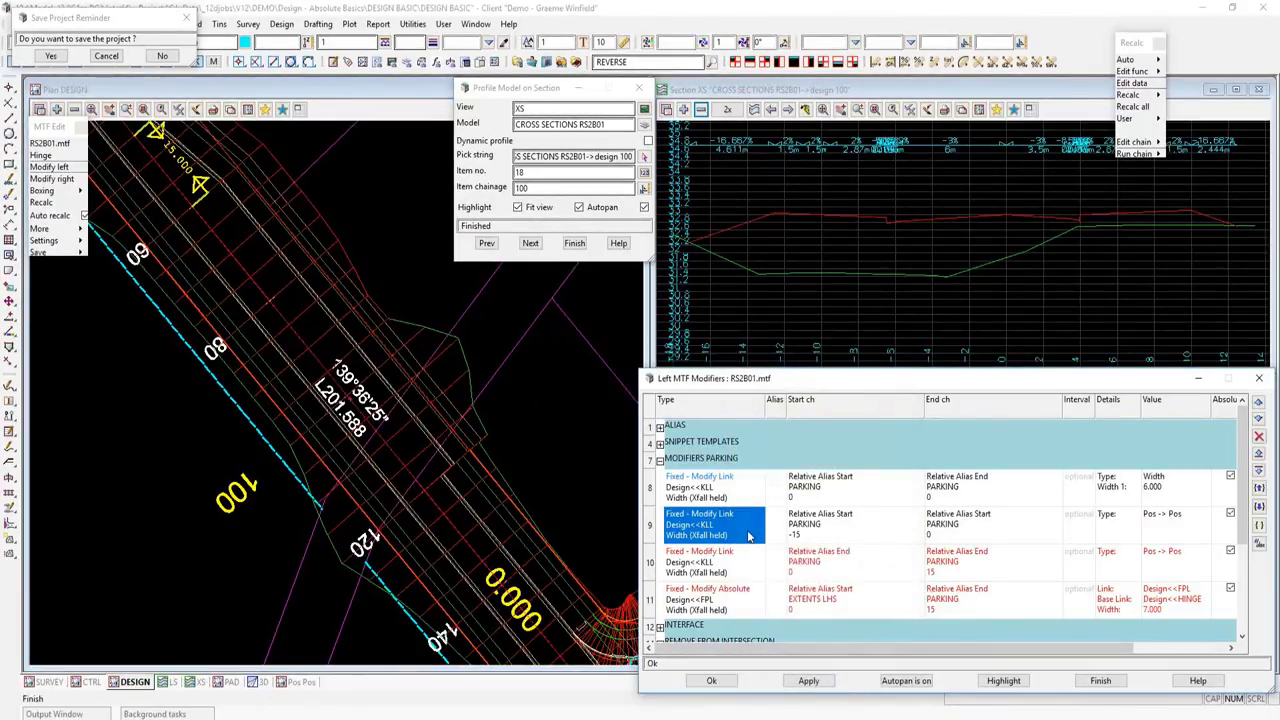
- Try moving the -15 Pos -> Pos modifier above the 6.000 KLL width modifier and apply the modifiers
{"action": "left_click", "coordinate": [1258, 402]}
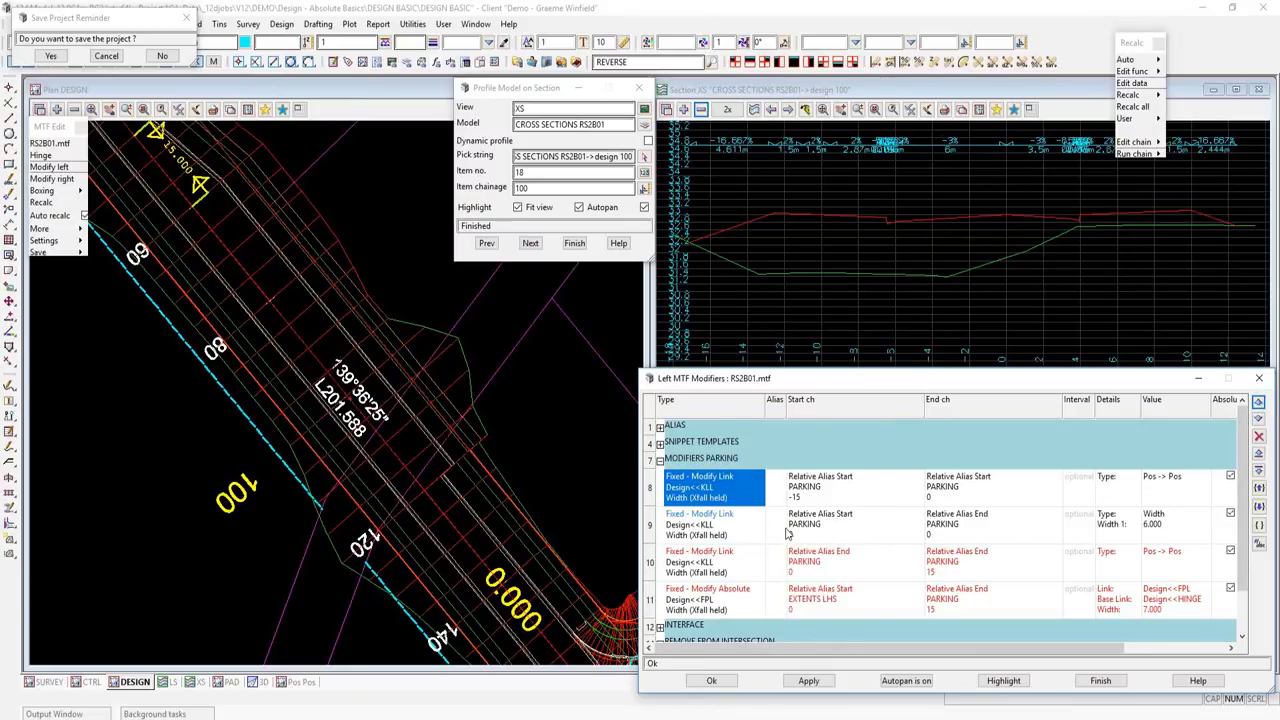
{"action": "left_click", "coordinate": [820, 682]}
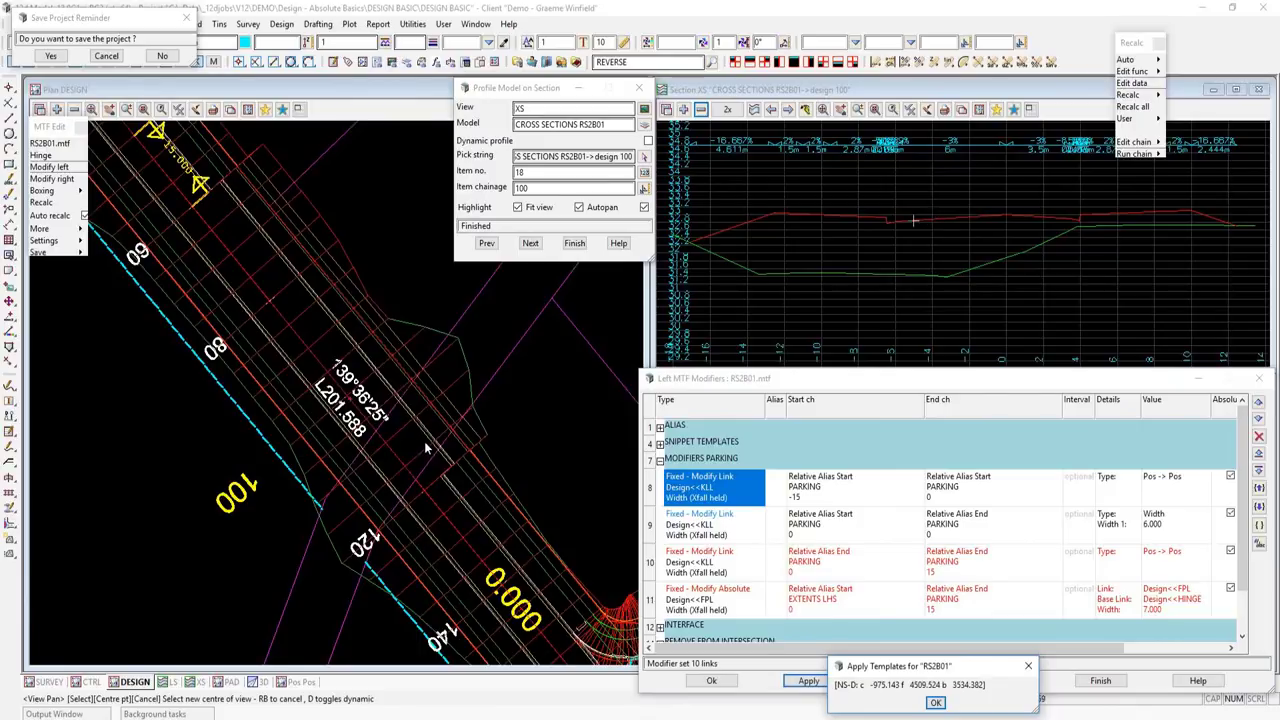
{"action": "left_click", "coordinate": [935, 702]}
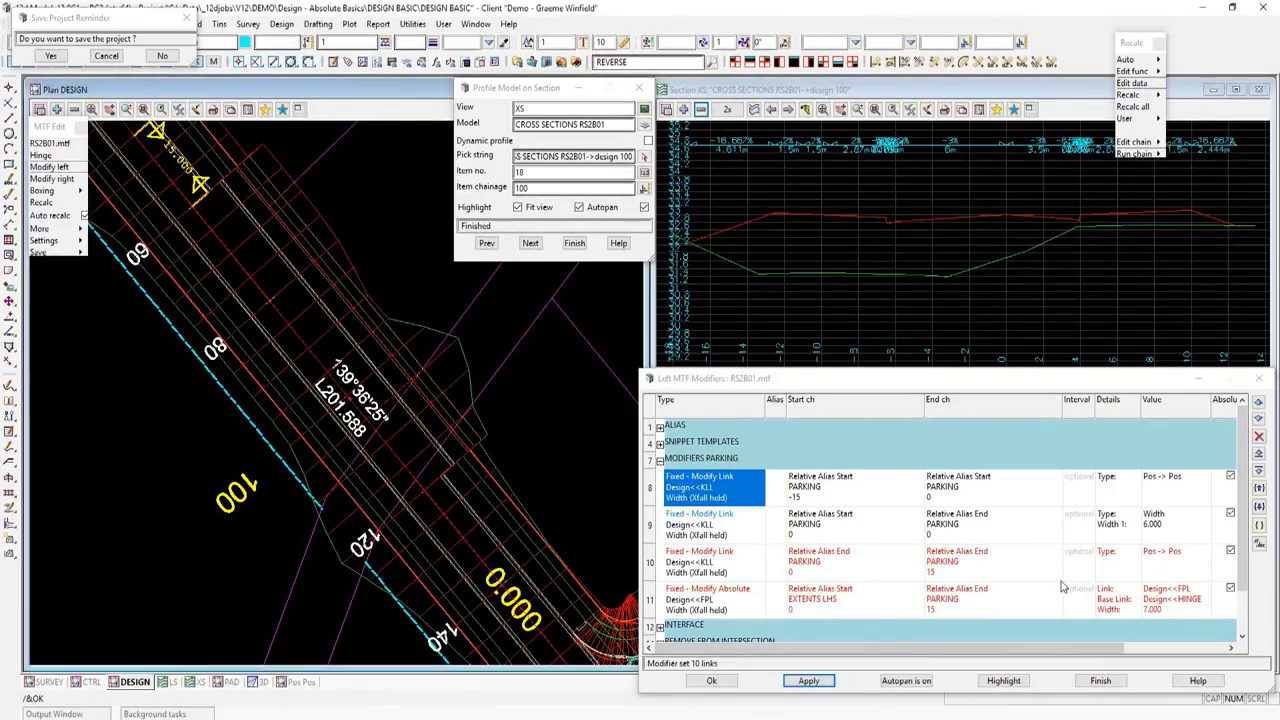
- Move the -15 Pos -> Pos modifier back below the 6.000 KLL width modifier and reapply the modifiers
{"action": "left_click", "coordinate": [1258, 418]}
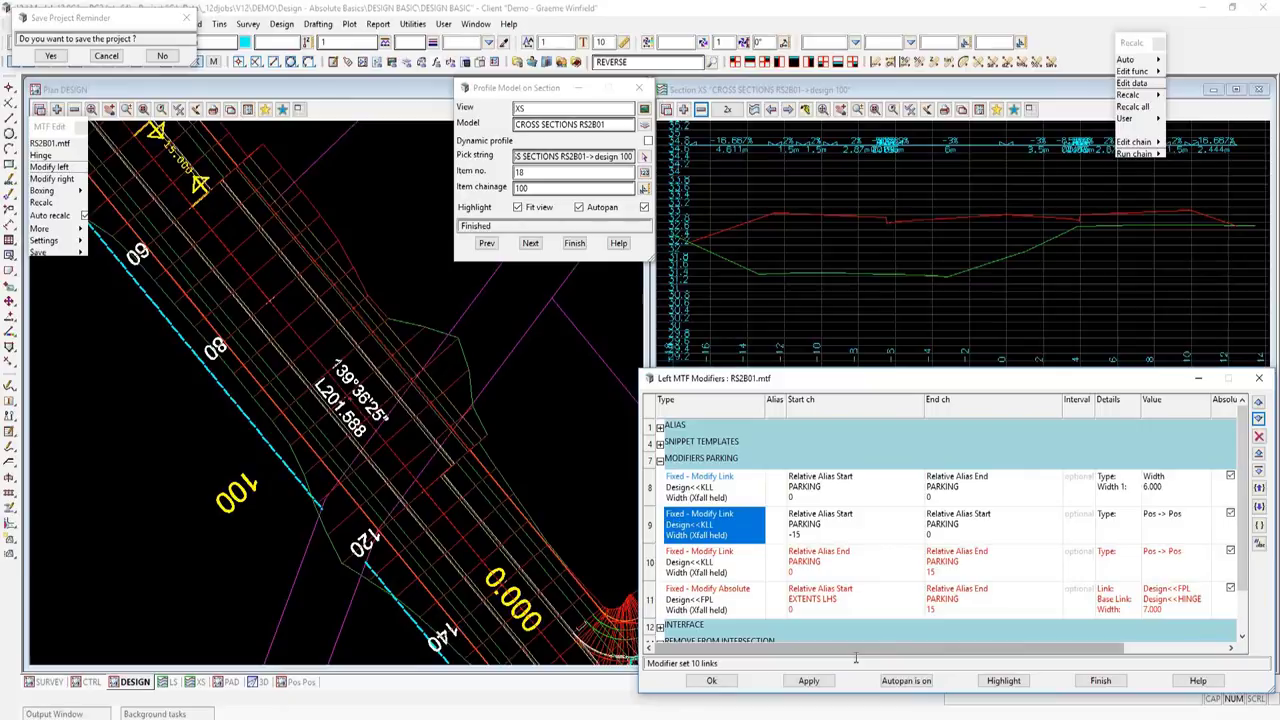
{"action": "left_click", "coordinate": [826, 682]}
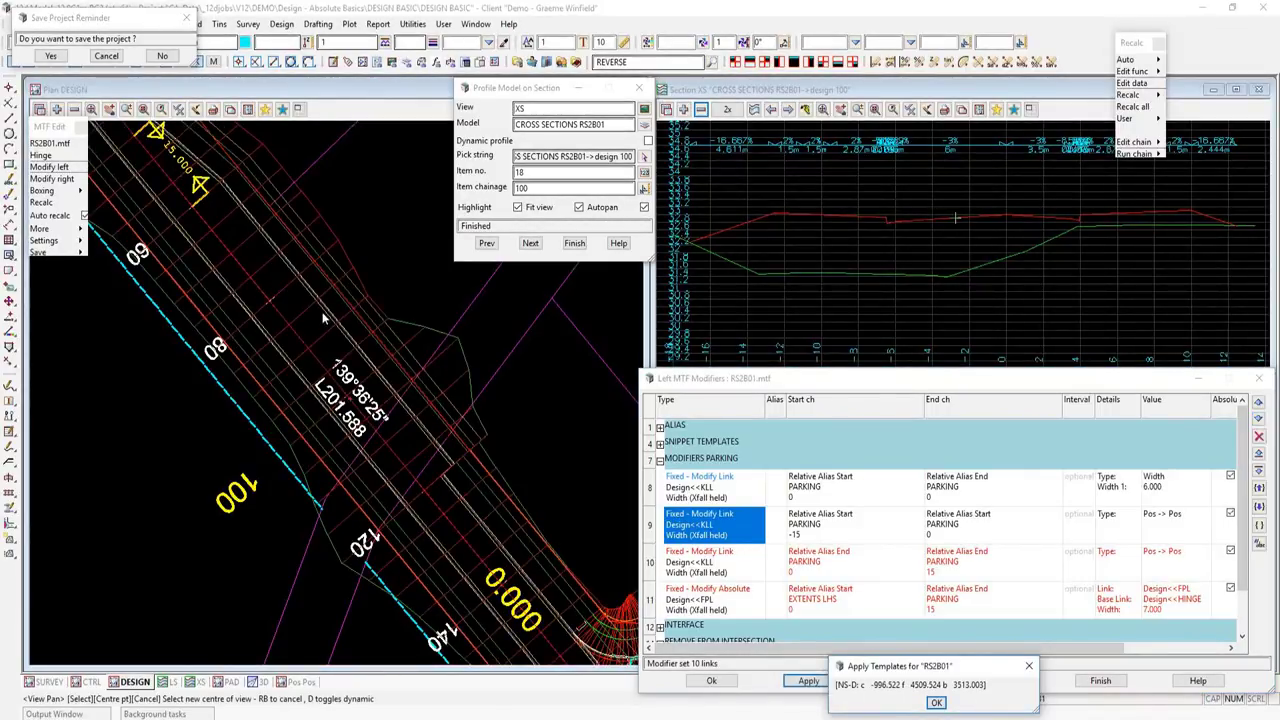
{"action": "left_click", "coordinate": [936, 702]}
- Activate and apply the KLL Pos -> Pos modifier running from the PARKING end to 15 beyond it
{"action": "left_click", "coordinate": [743, 566]}
{"action": "double_click", "coordinate": [743, 566]}
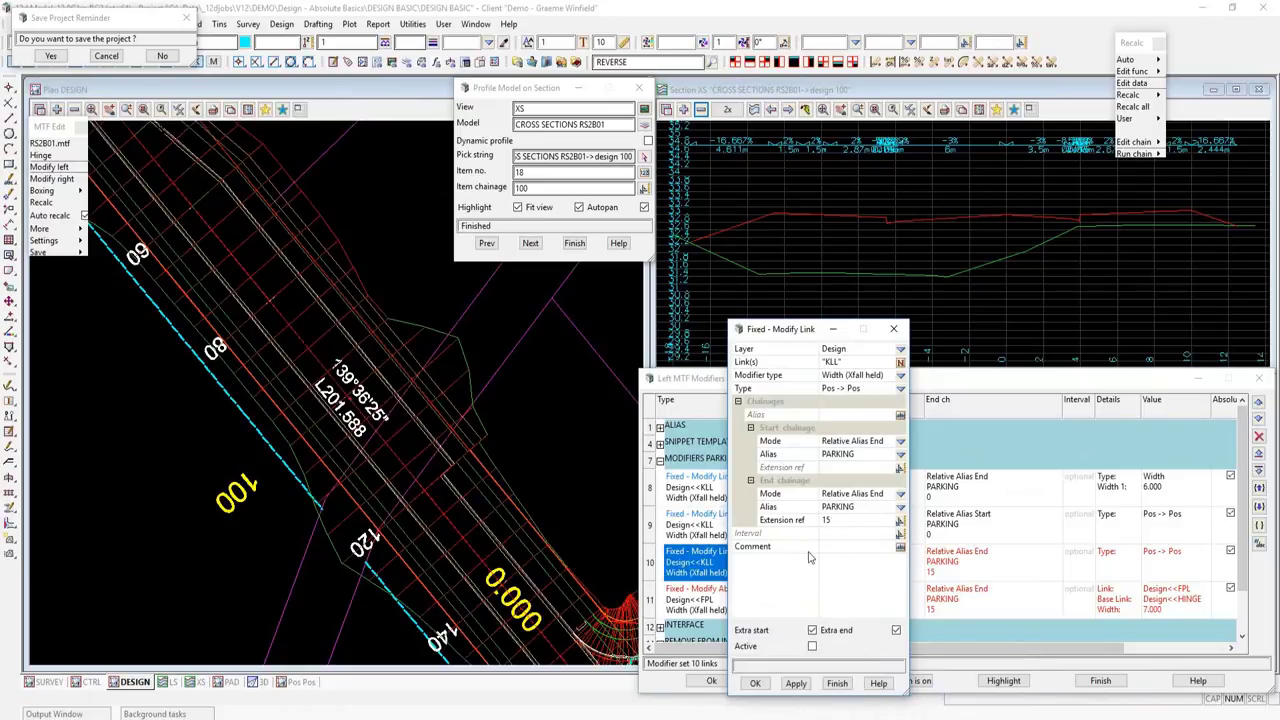
{"action": "left_click", "coordinate": [812, 646]}
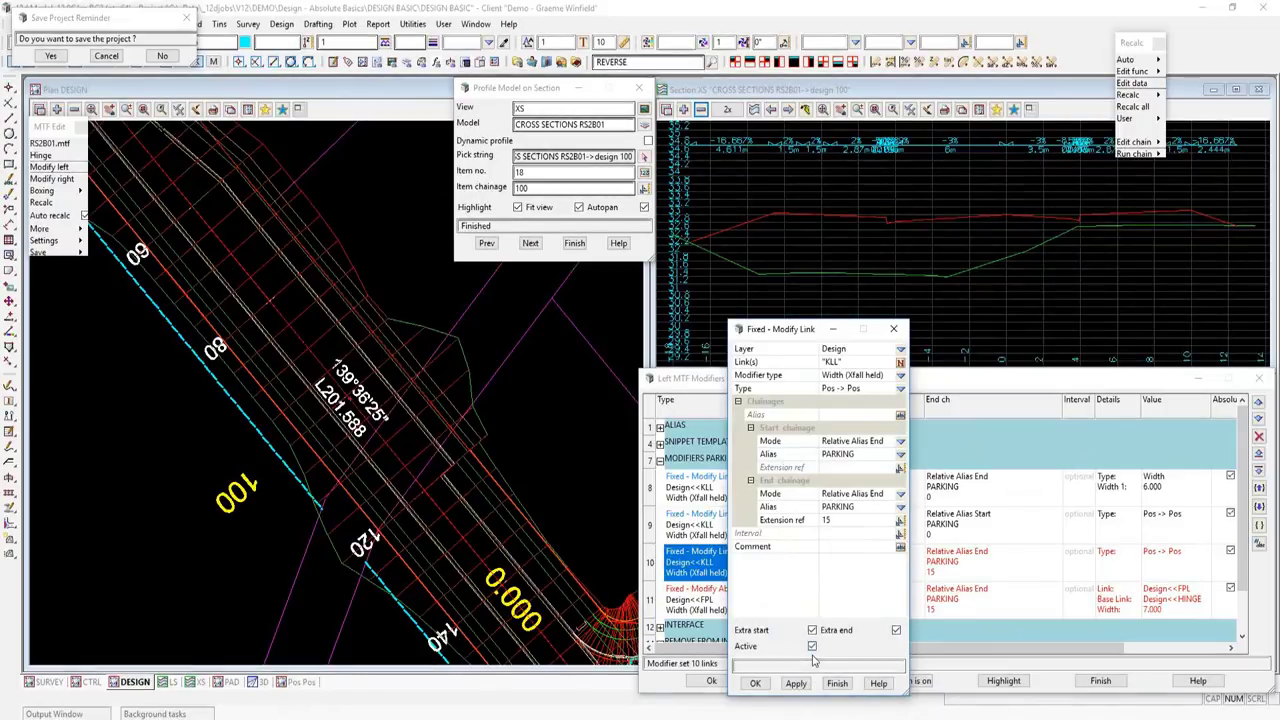
{"action": "left_click", "coordinate": [796, 683]}
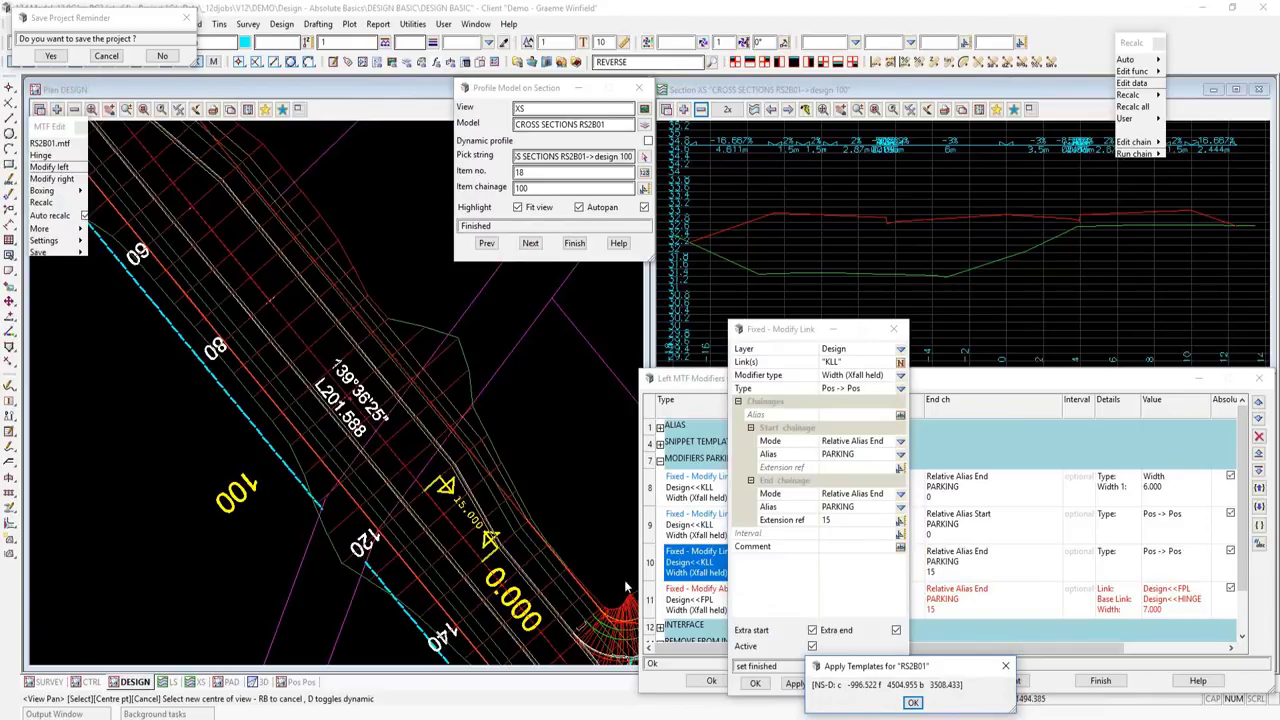
{"action": "left_click", "coordinate": [915, 702]}
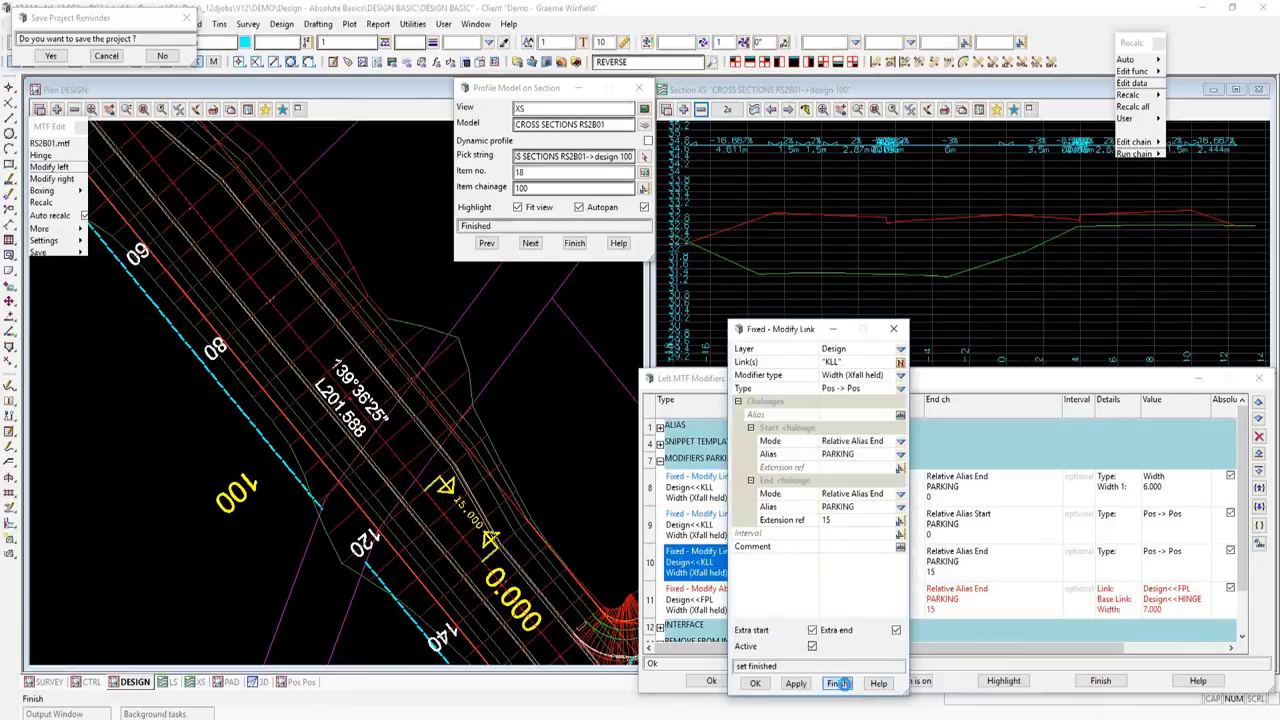
{"action": "left_click", "coordinate": [755, 683]}
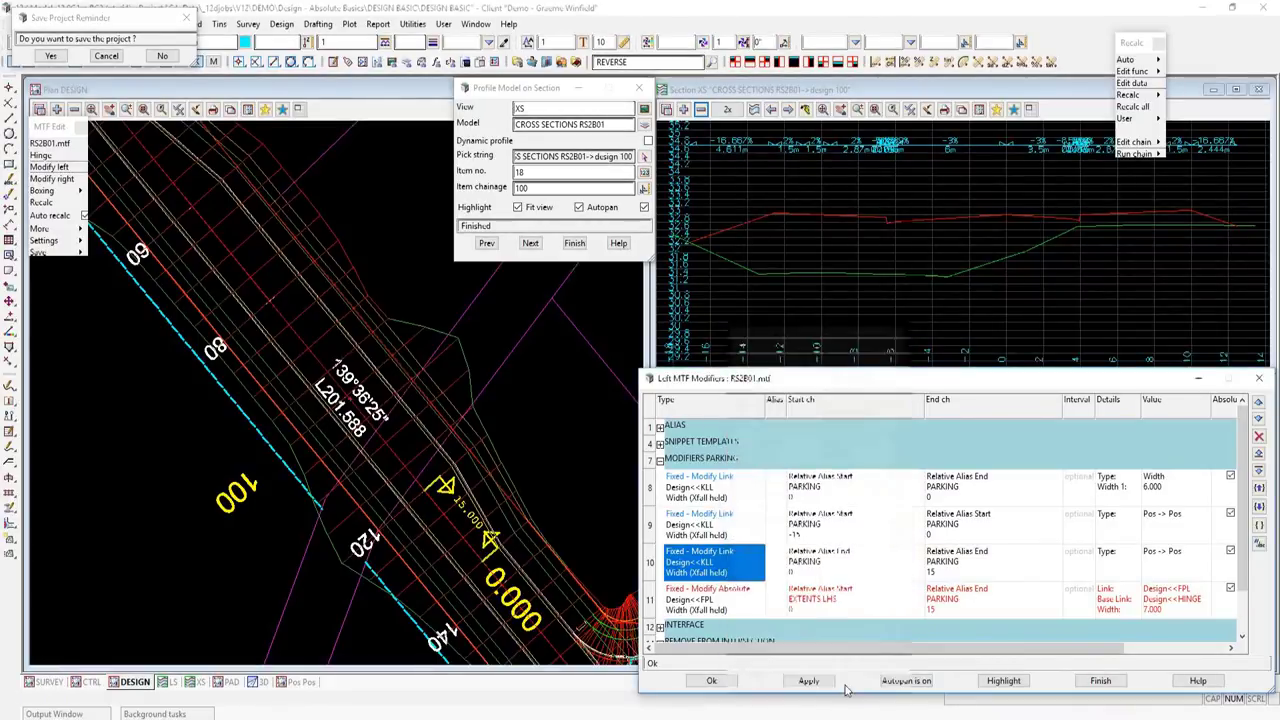
- Bring the 3D perspective view forward, restore its saved PARKING view position, and save the project
{"action": "left_click", "coordinate": [258, 682]}
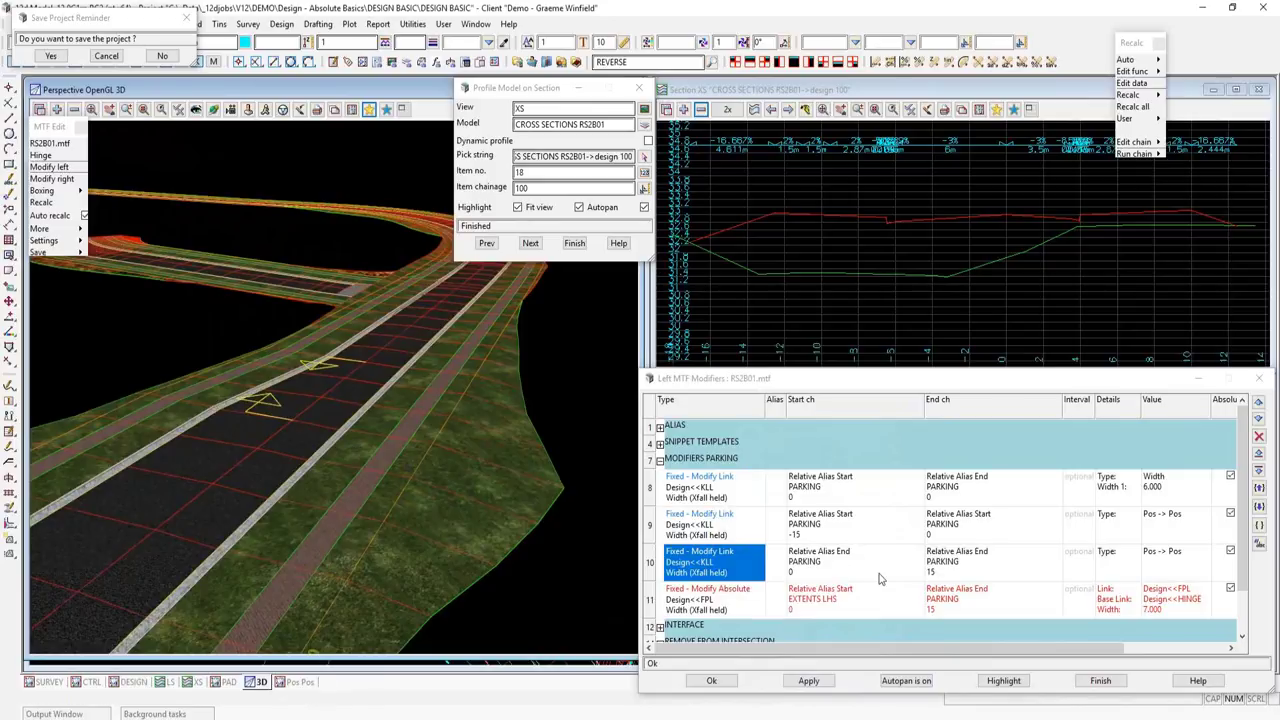
{"action": "left_click", "coordinate": [922, 684]}
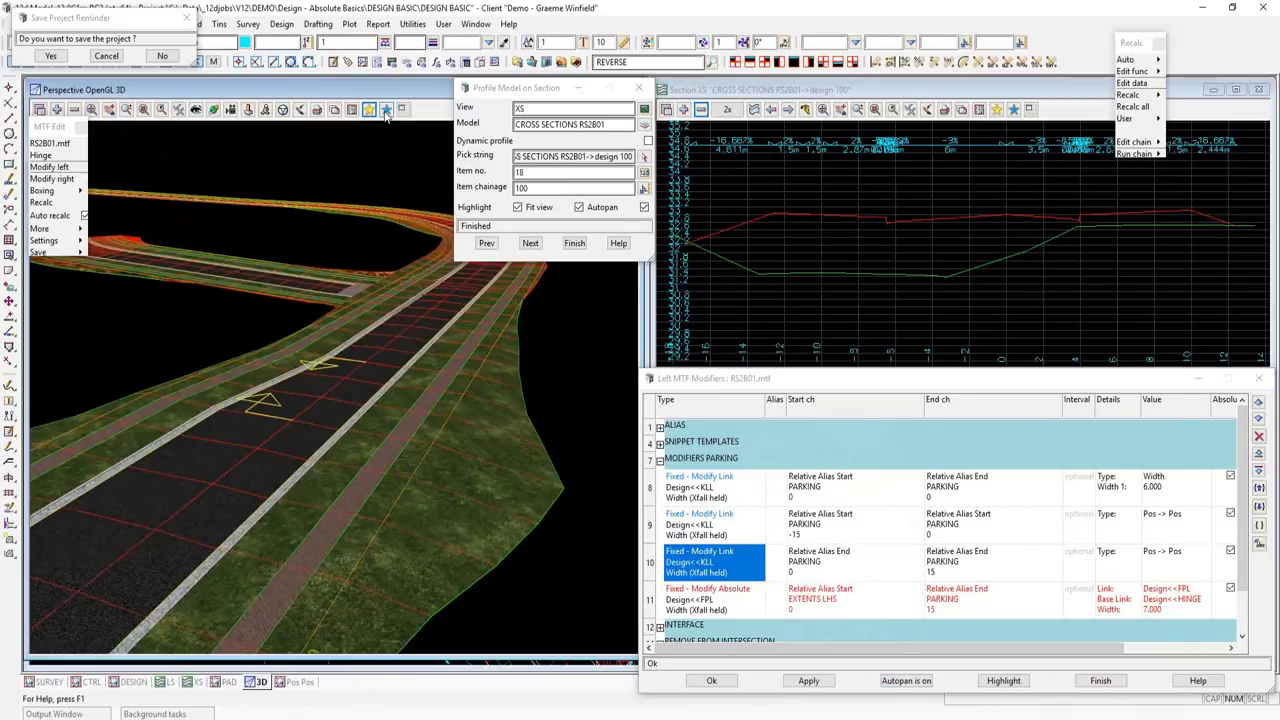
{"action": "left_click", "coordinate": [386, 110]}
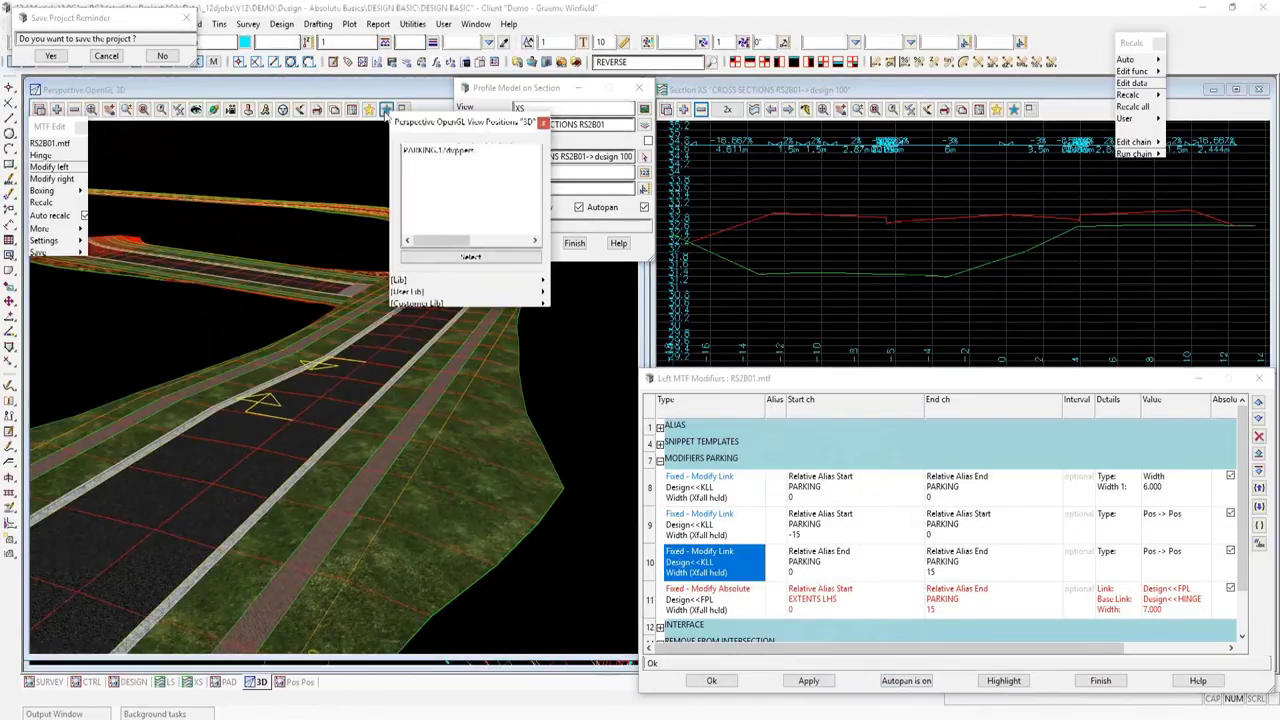
{"action": "left_click", "coordinate": [432, 151]}
{"action": "double_click", "coordinate": [432, 151]}
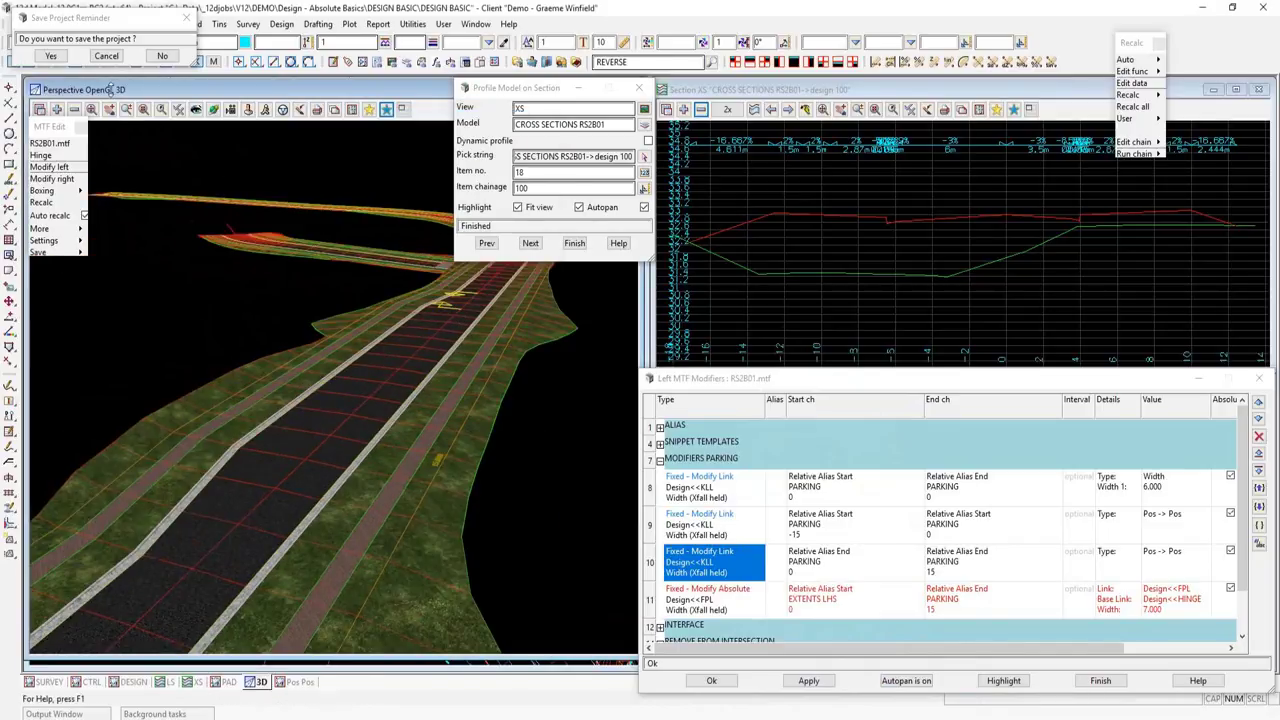
{"action": "key", "text": "Return"}
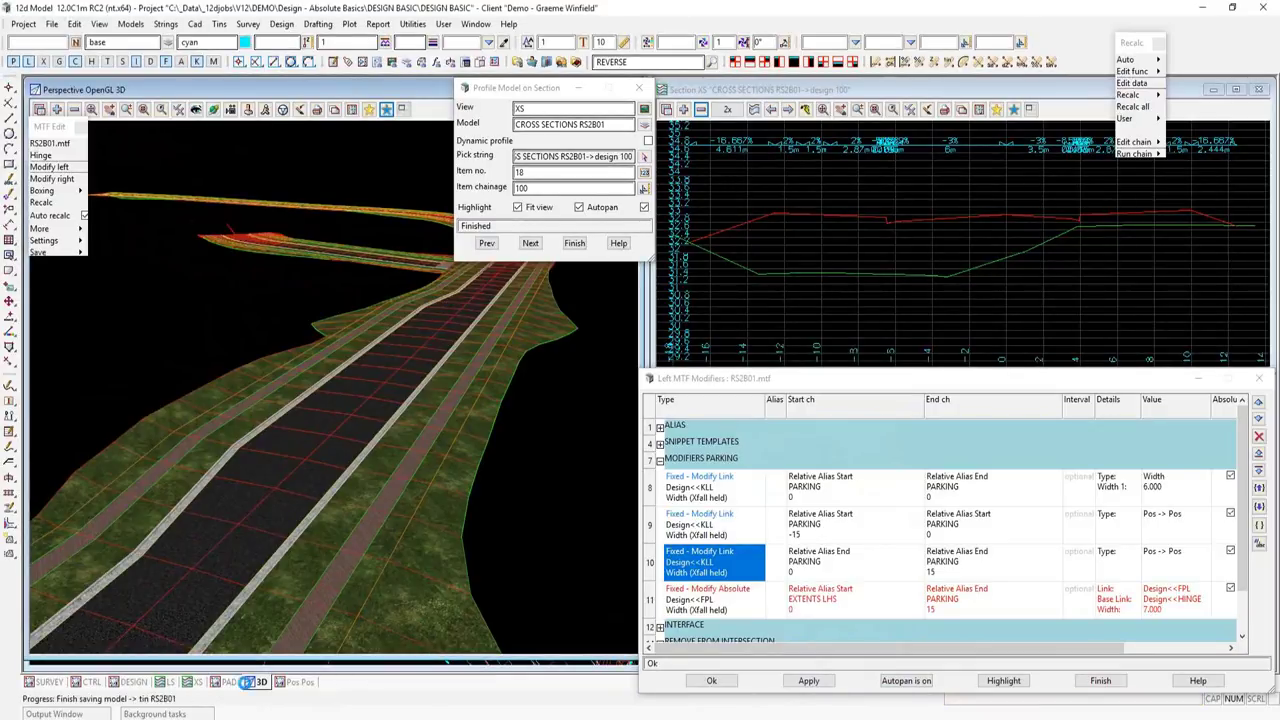
- Bring the DESIGN plan forward and inspect the widened kerb line along RS2B01 around the parking tapers
{"action": "left_click", "coordinate": [127, 683]}
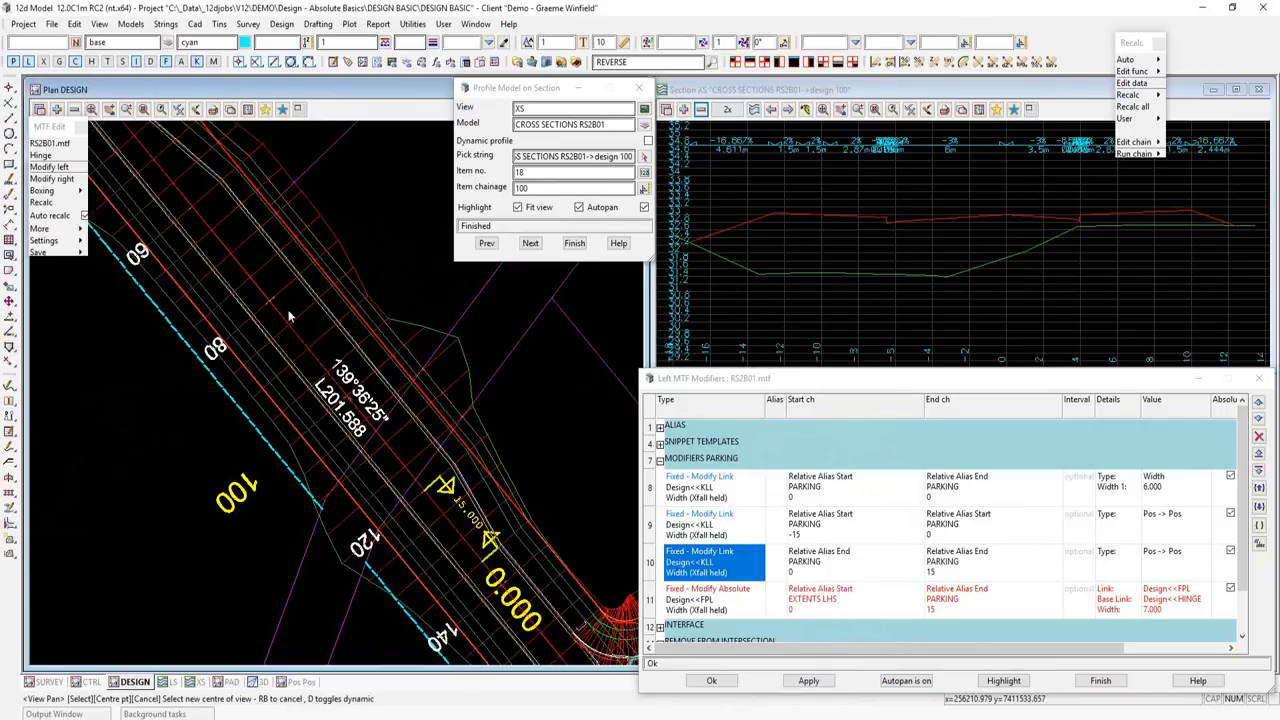
{"action": "scroll", "coordinate": [537, 590], "scroll_direction": "down", "scroll_amount": 2}
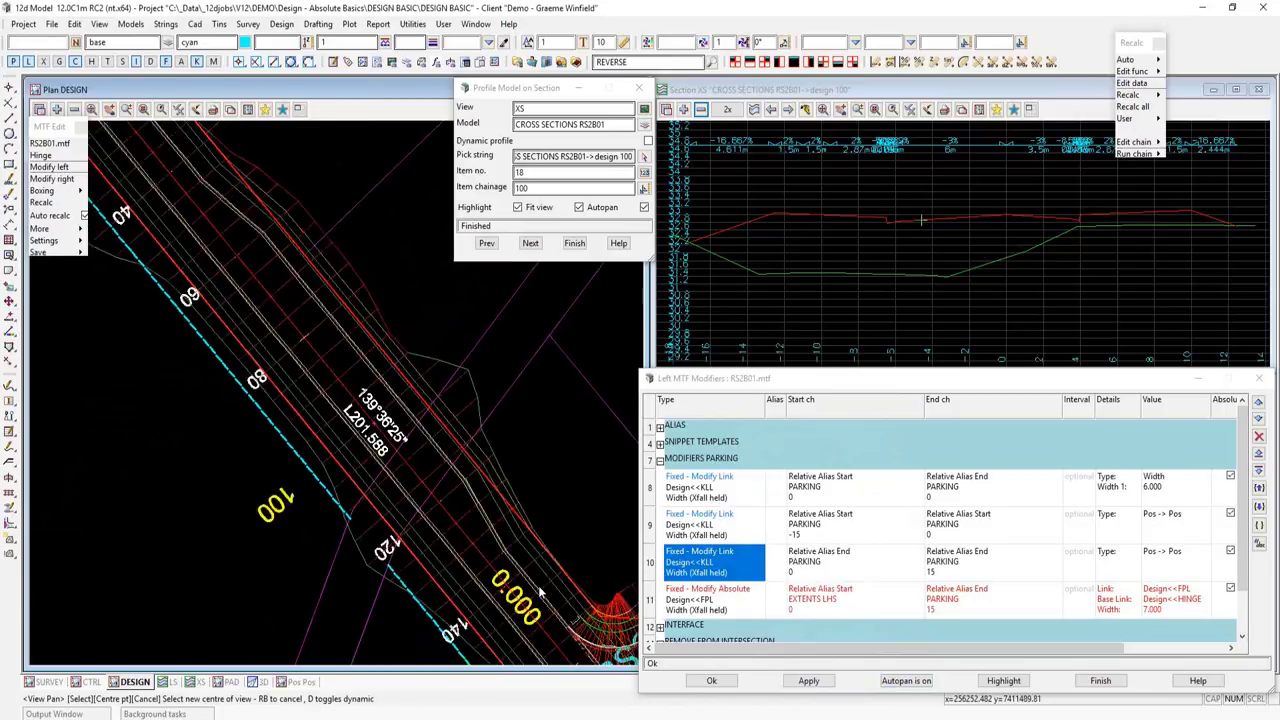
{"action": "left_click", "coordinate": [282, 290]}
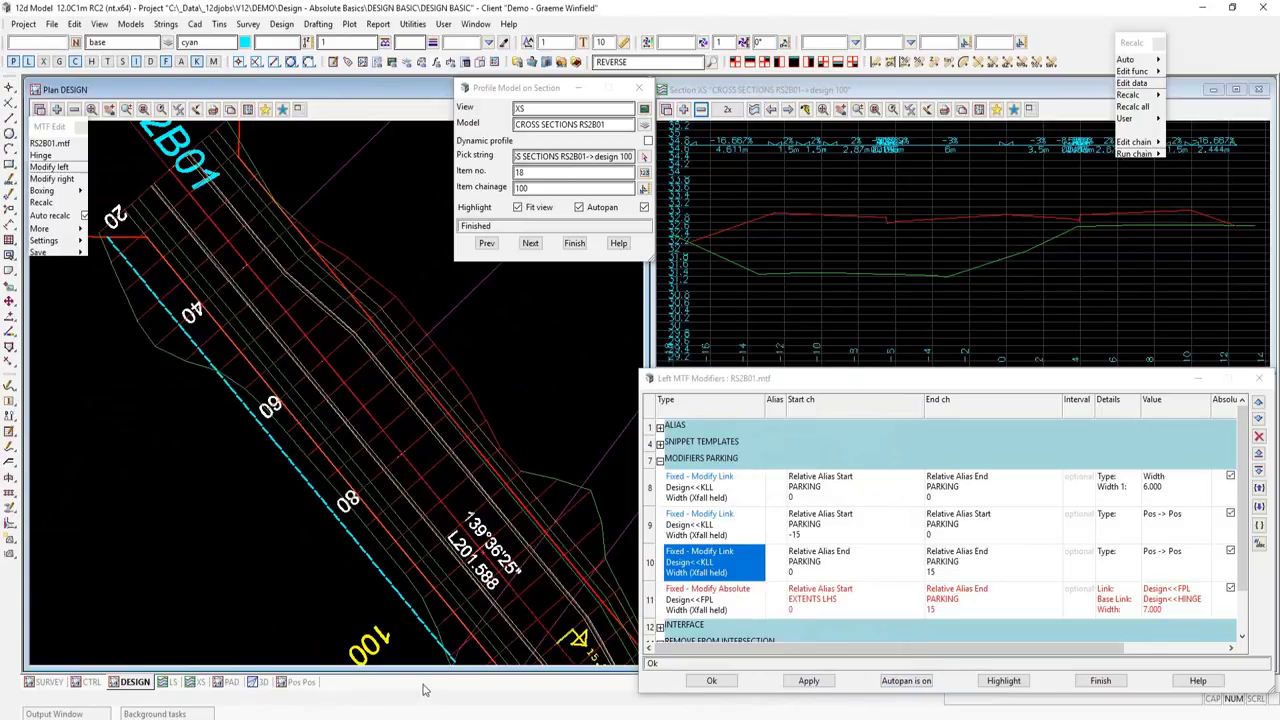
- Bring the 3D perspective view forward and open the FPL Fixed - Modify Absolute modifier under MODIFIERS PARKING
{"action": "left_click", "coordinate": [252, 682]}
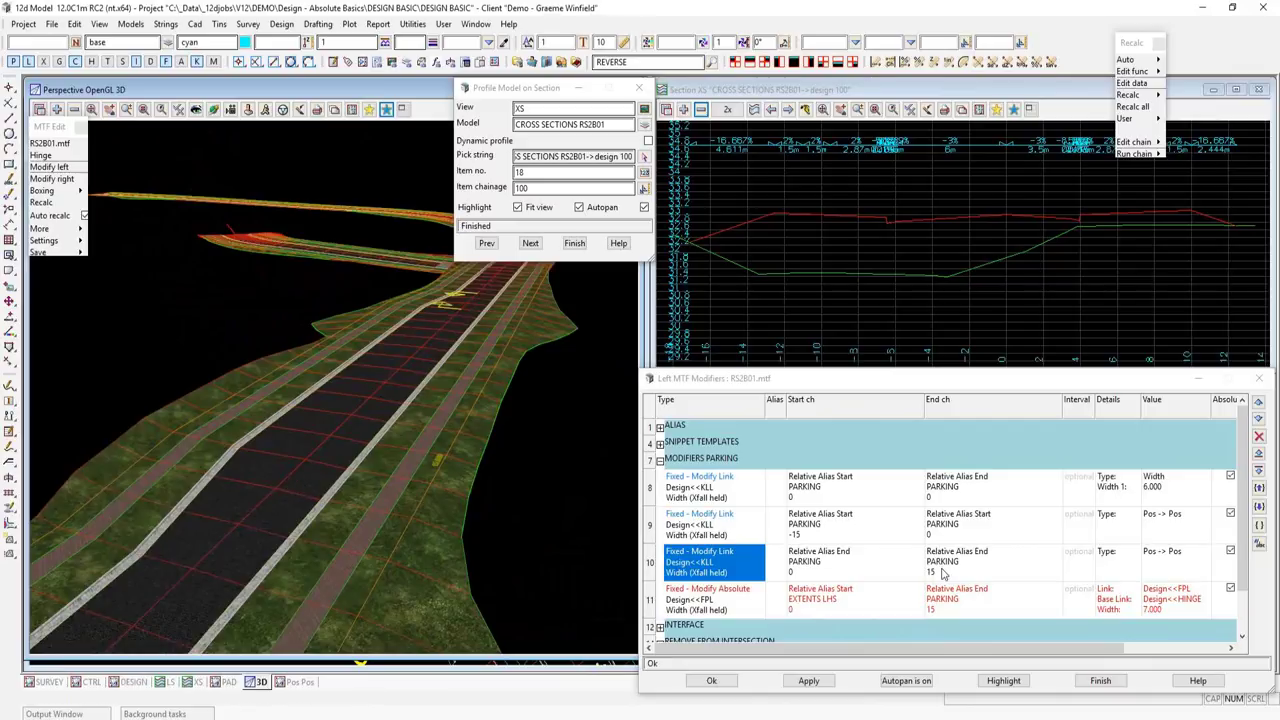
{"action": "left_click", "coordinate": [722, 601]}
{"action": "double_click", "coordinate": [722, 601]}
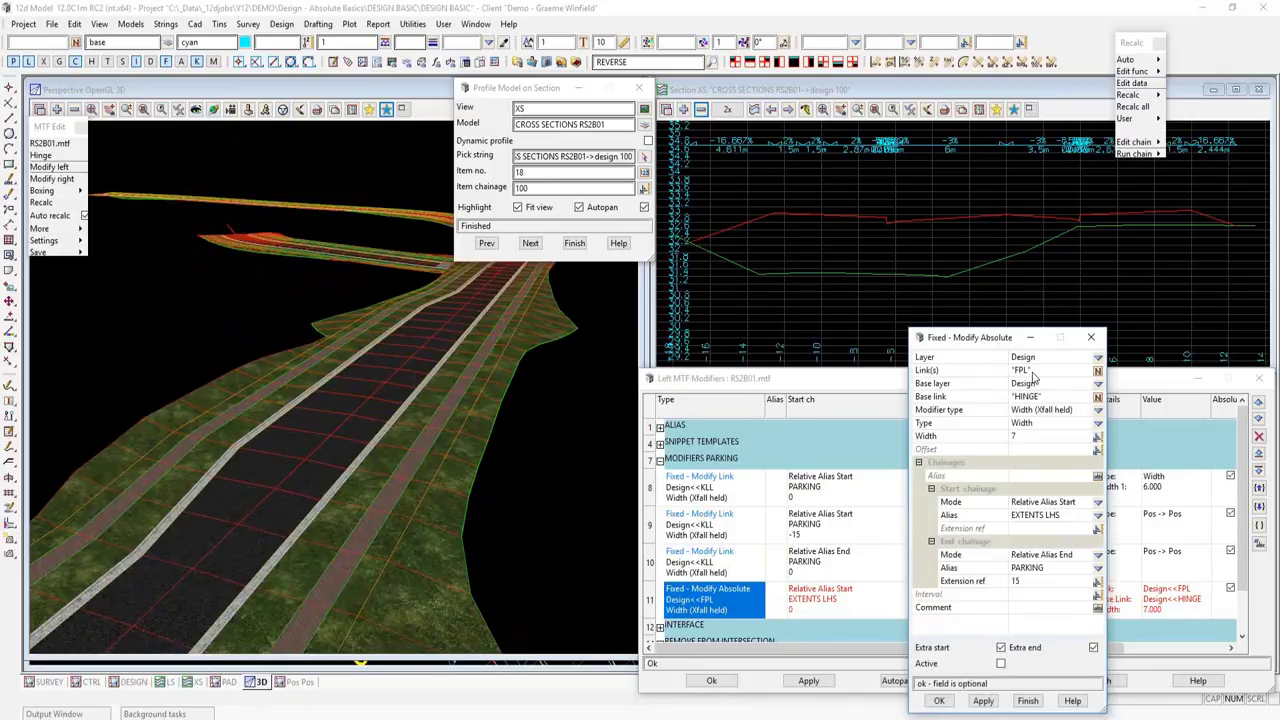
- Inquire on the front-of-footpath string FPL beside the left kerb of RS2B01 in the 3D view
{"action": "left_click", "coordinate": [143, 109]}
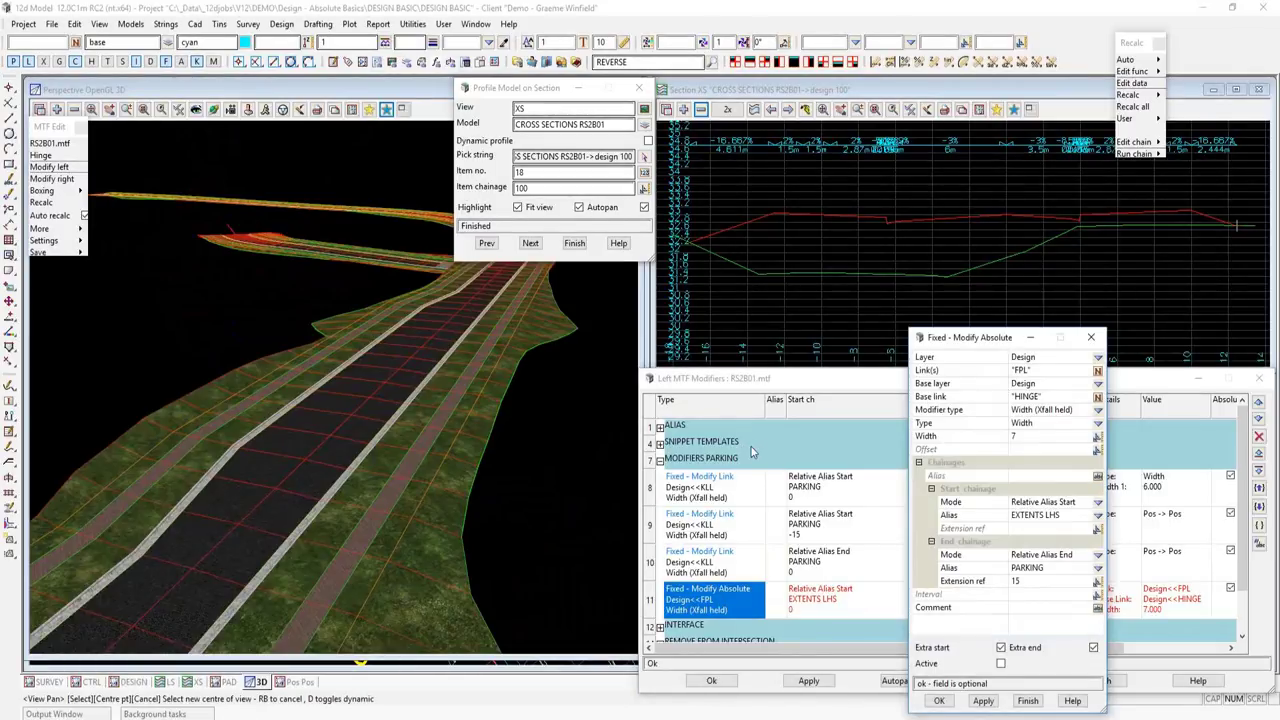
{"action": "right_click", "coordinate": [518, 463]}
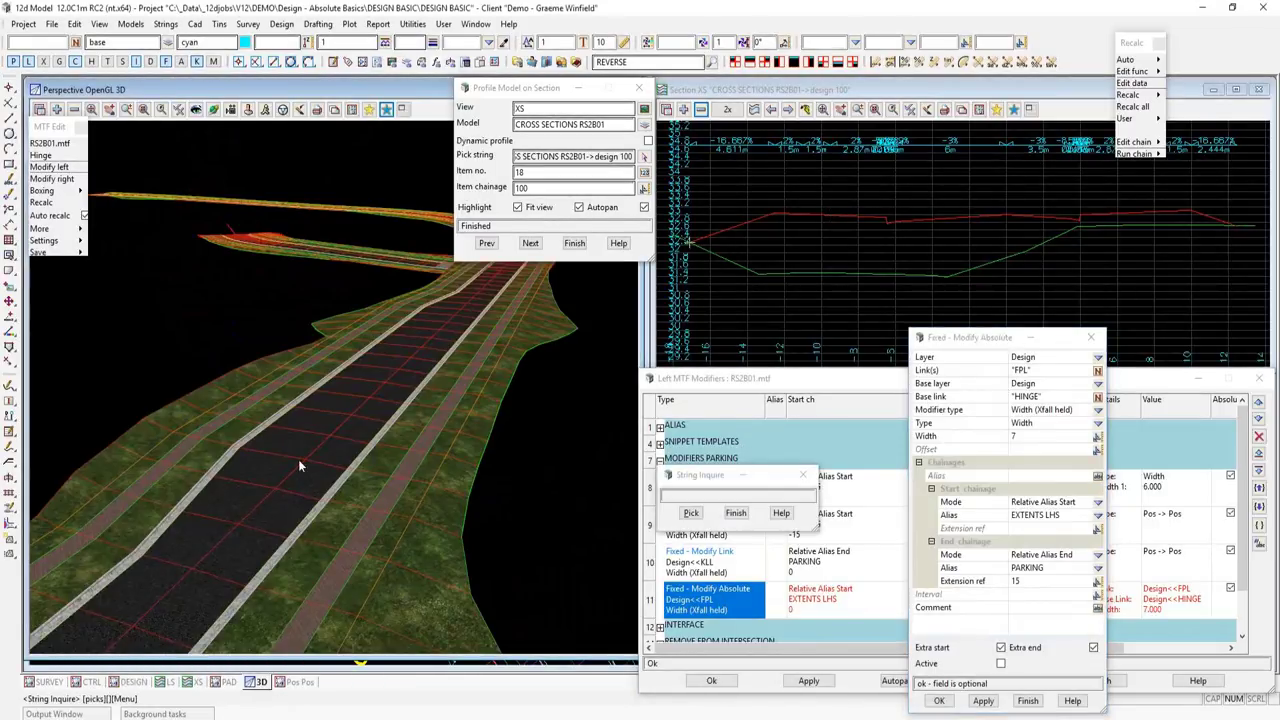
{"action": "left_click", "coordinate": [122, 516]}
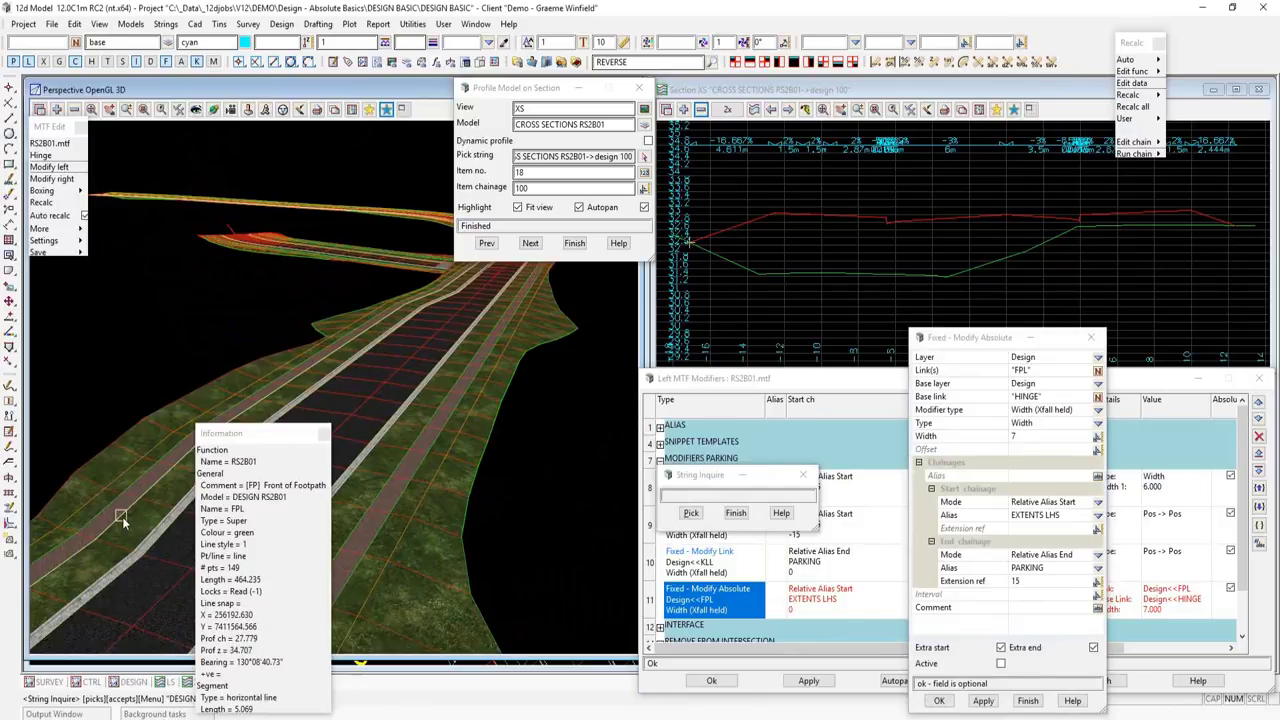
{"action": "left_click", "coordinate": [736, 514]}
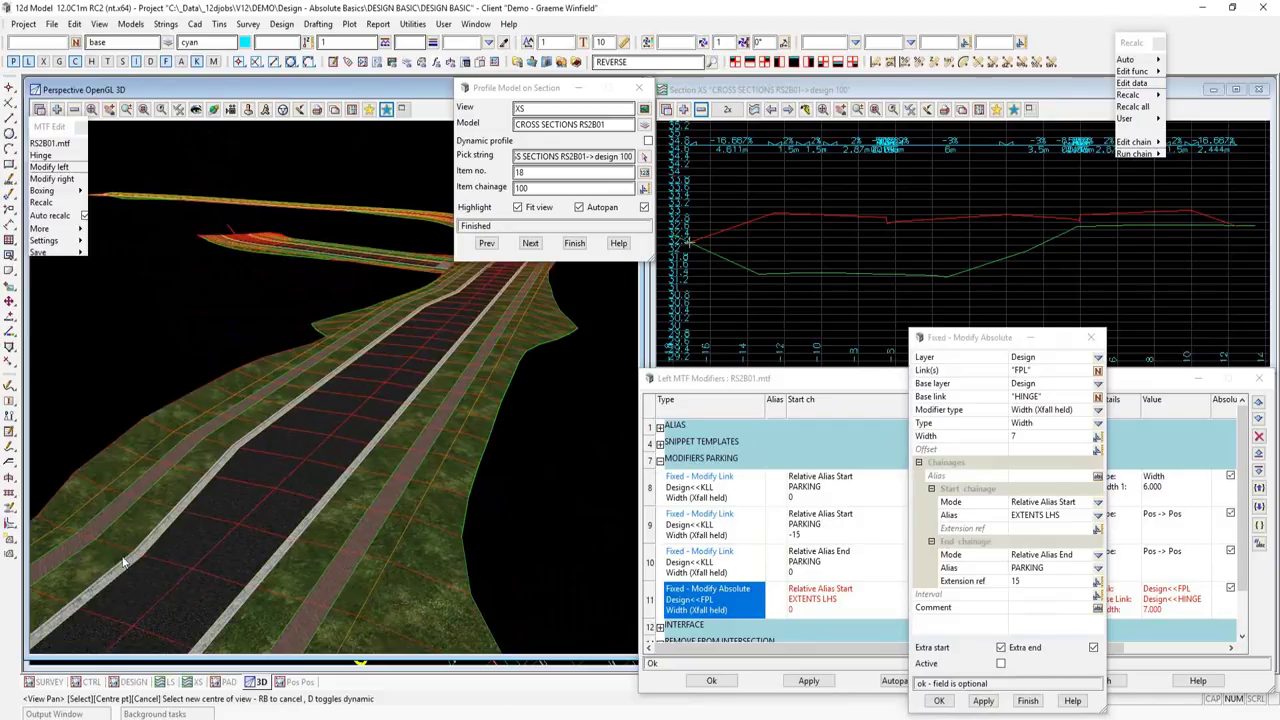
{"action": "right_click", "coordinate": [224, 537]}
- Measure the point-to-point length from the RS2B01 reference string across to the FPL front-of-footpath string
{"action": "left_click", "coordinate": [414, 26]}
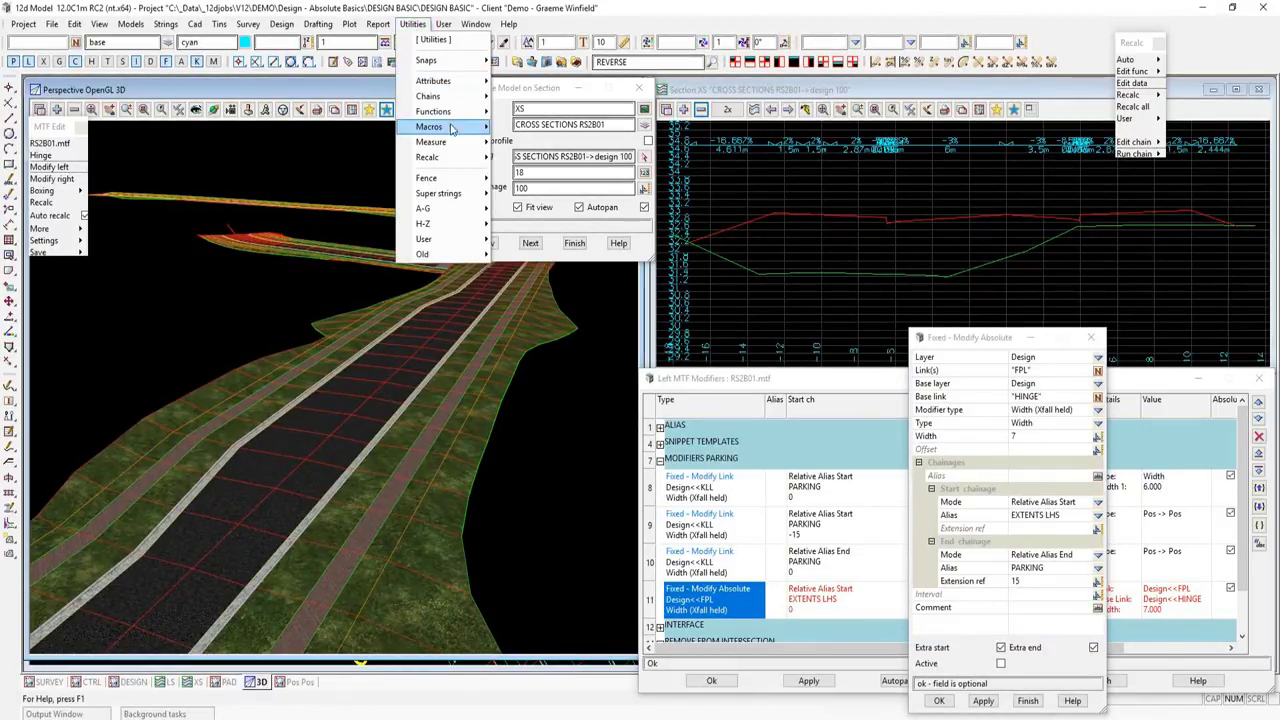
{"action": "mouse_move", "coordinate": [463, 145]}
{"action": "left_click", "coordinate": [521, 223]}
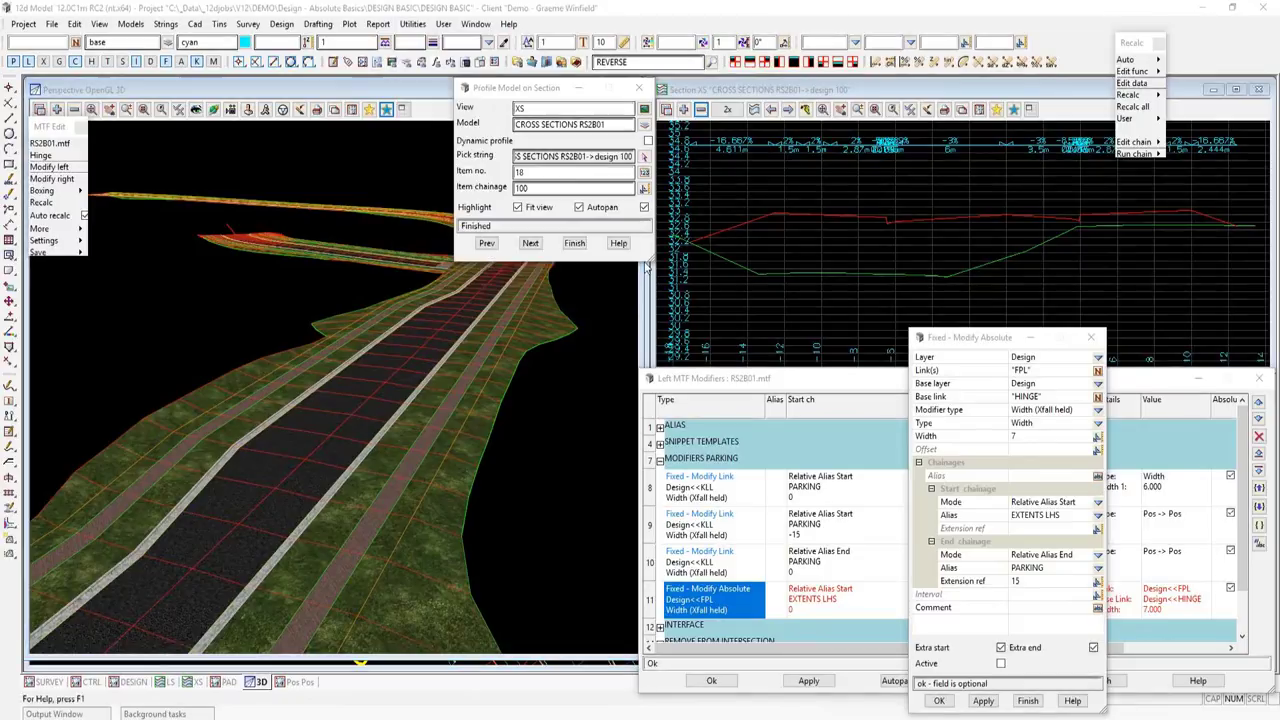
{"action": "left_click_drag", "start_coordinate": [625, 243], "coordinate": [730, 131]}
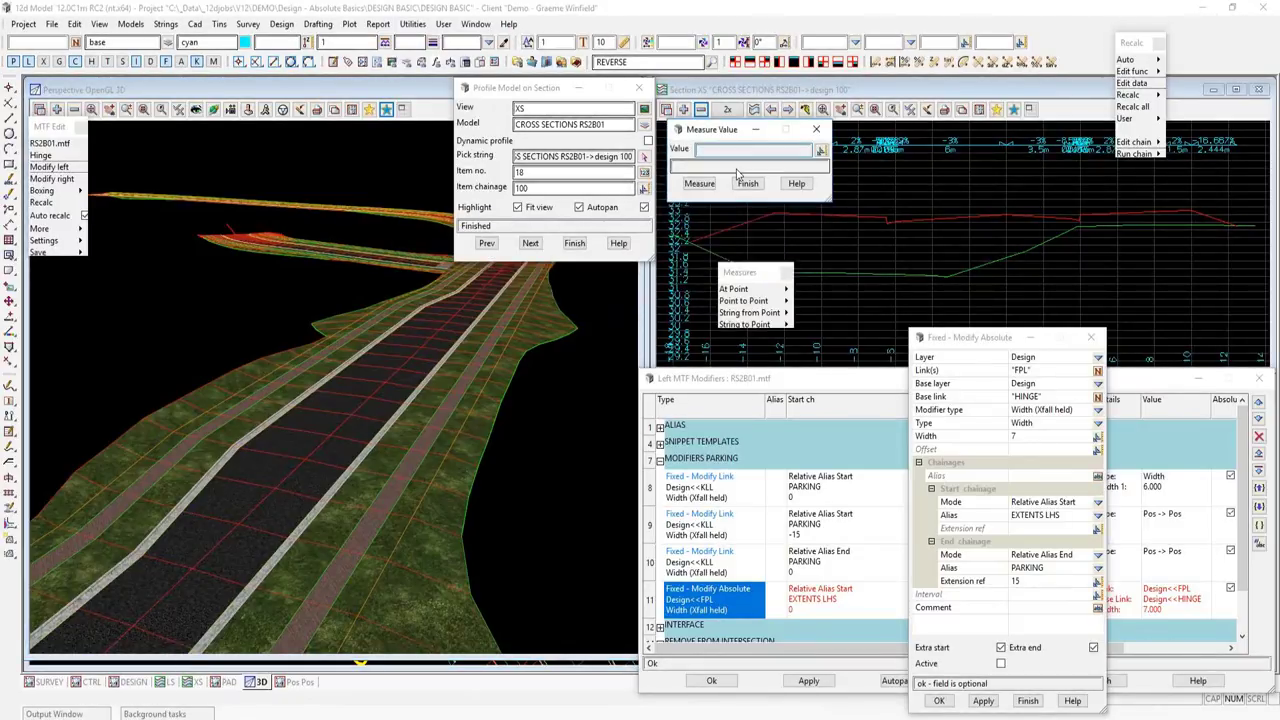
{"action": "mouse_move", "coordinate": [757, 300]}
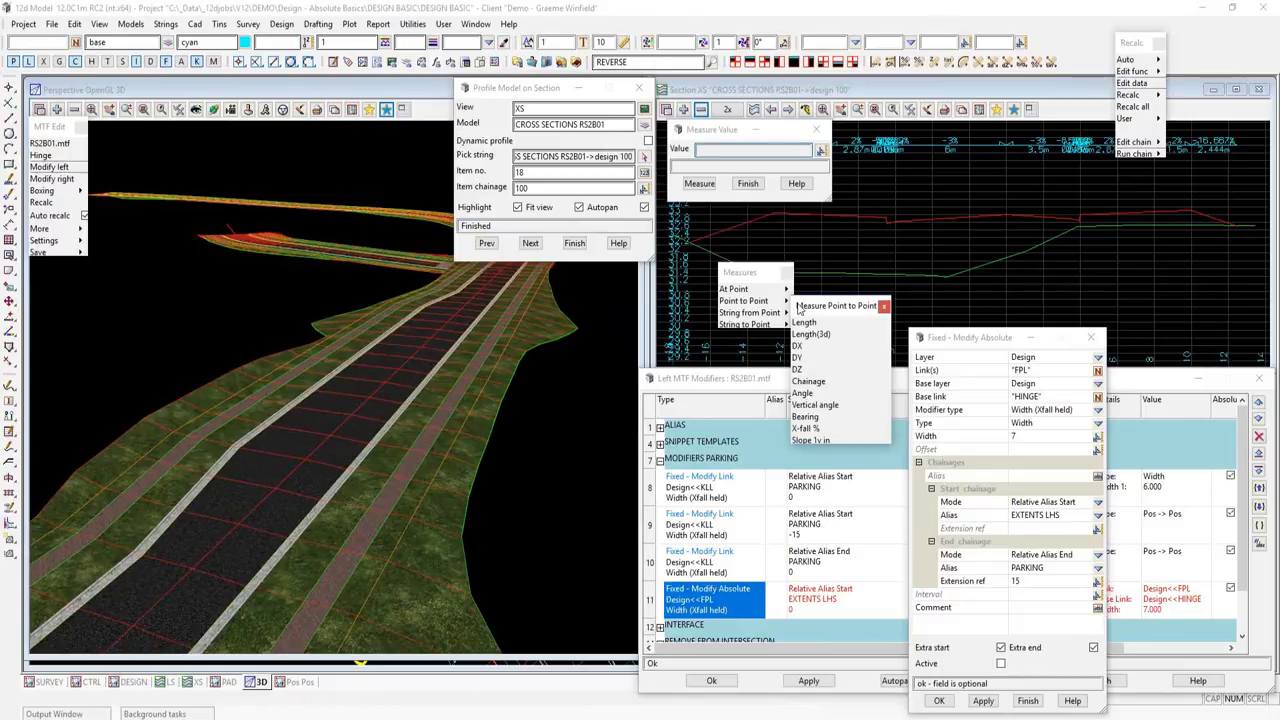
{"action": "left_click", "coordinate": [808, 330]}
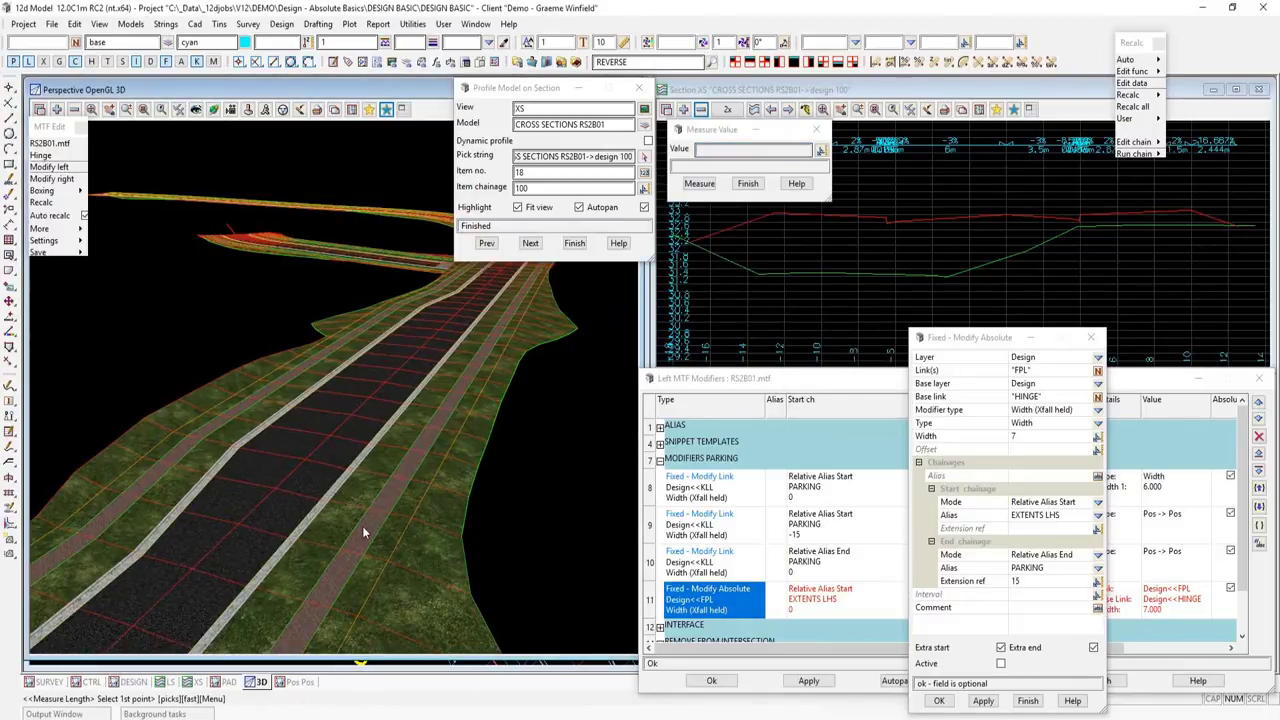
{"action": "left_click", "coordinate": [190, 568]}
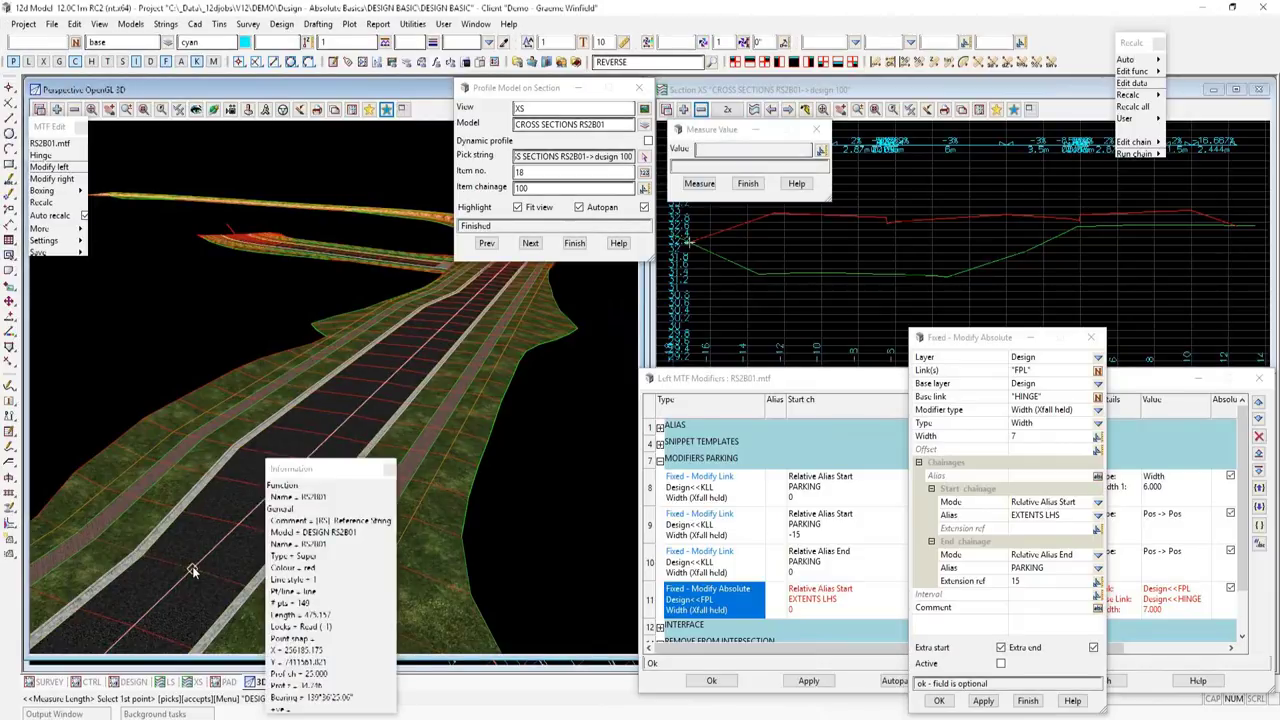
{"action": "left_click", "coordinate": [193, 570]}
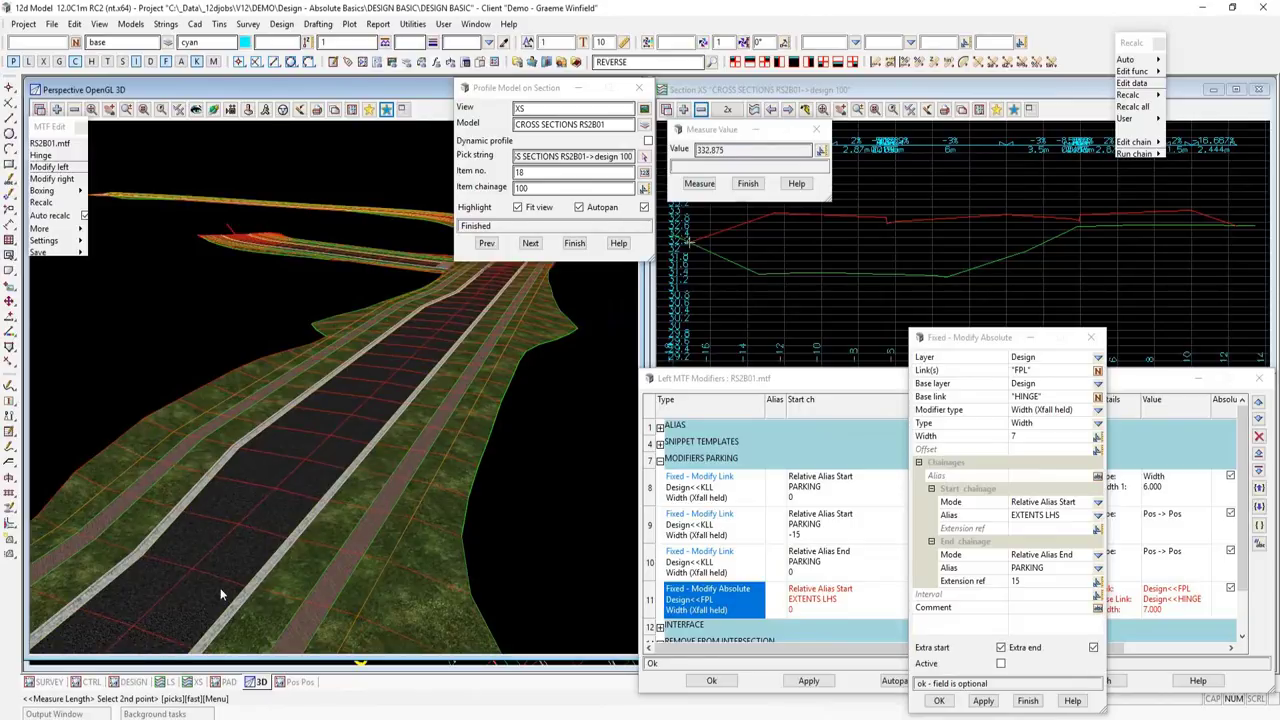
{"action": "left_click", "coordinate": [94, 539]}
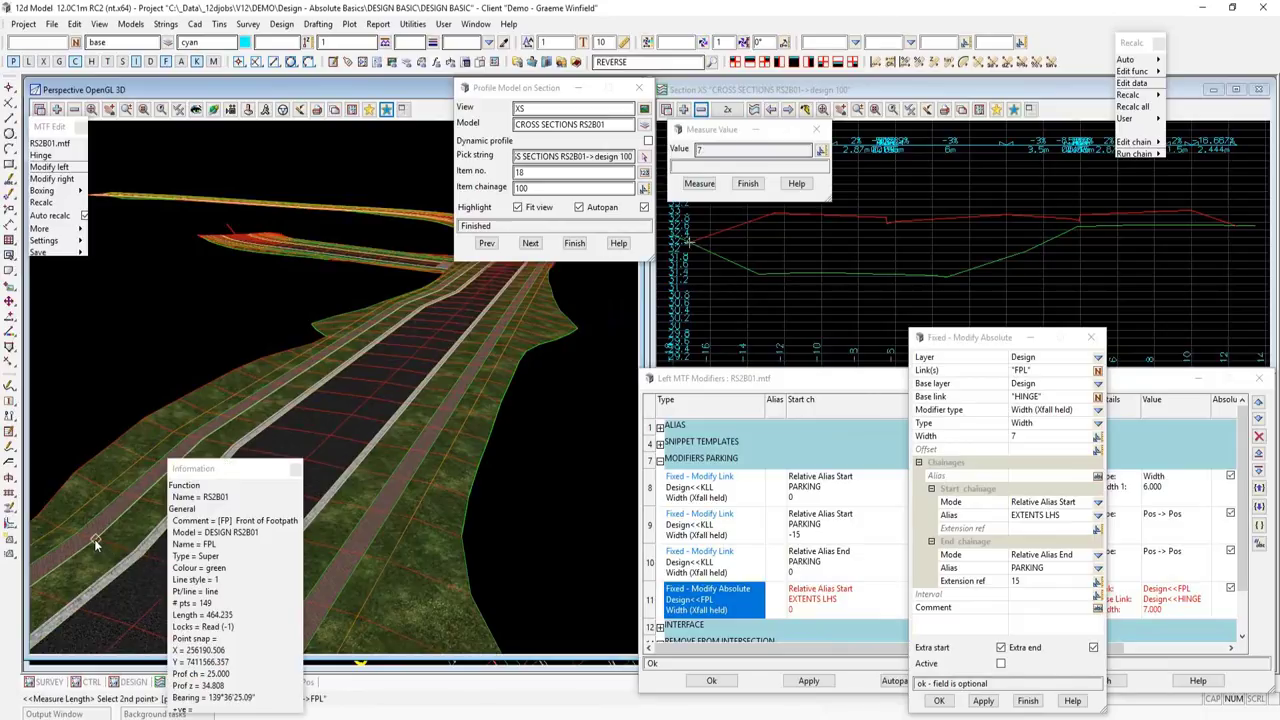
{"action": "key", "text": "p"}
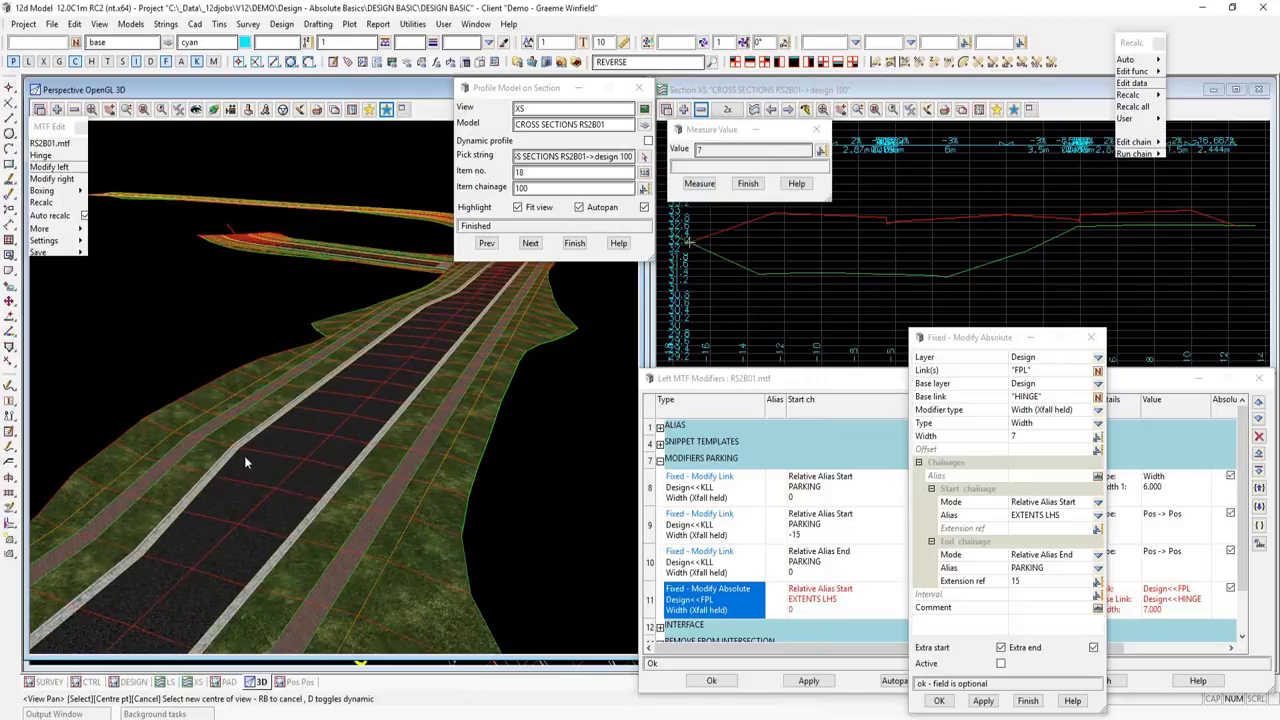
{"action": "left_click", "coordinate": [373, 316]}
{"action": "right_click", "coordinate": [516, 331]}
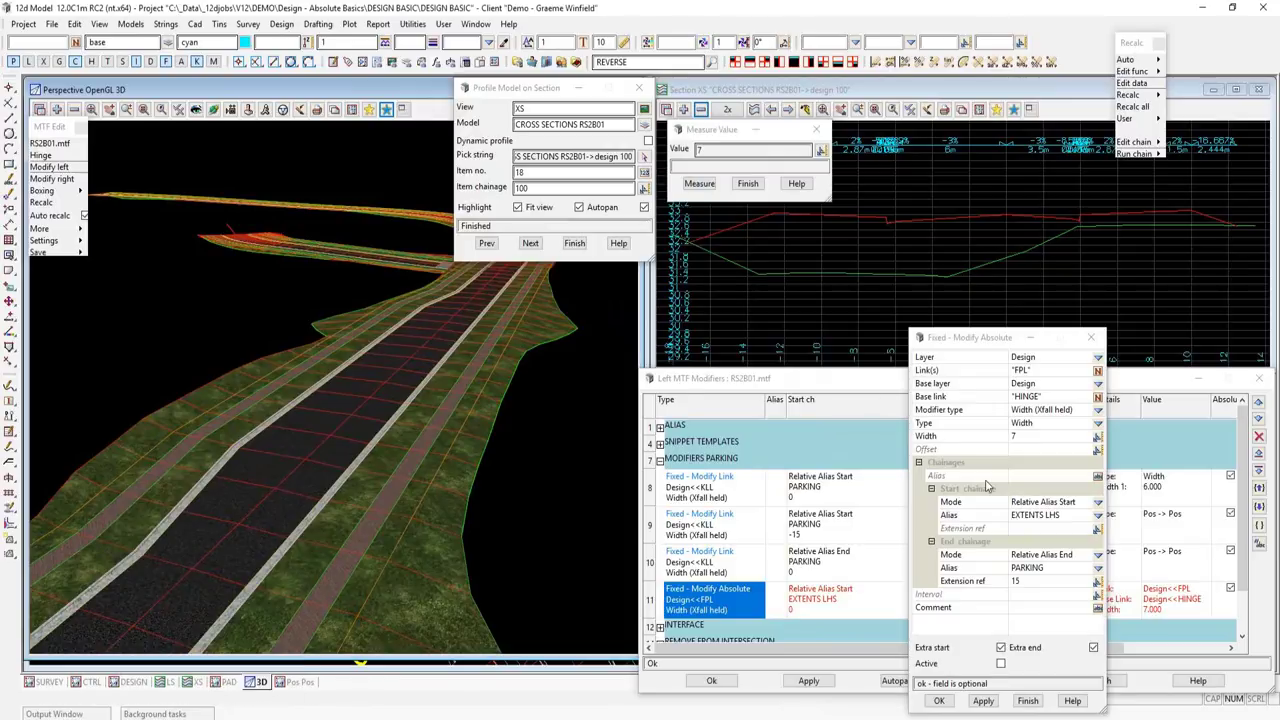
- Activate and apply the FPL width 7 modifier running from the EXTENTS LHS start to 15 beyond the PARKING end
{"action": "left_click", "coordinate": [1001, 664]}
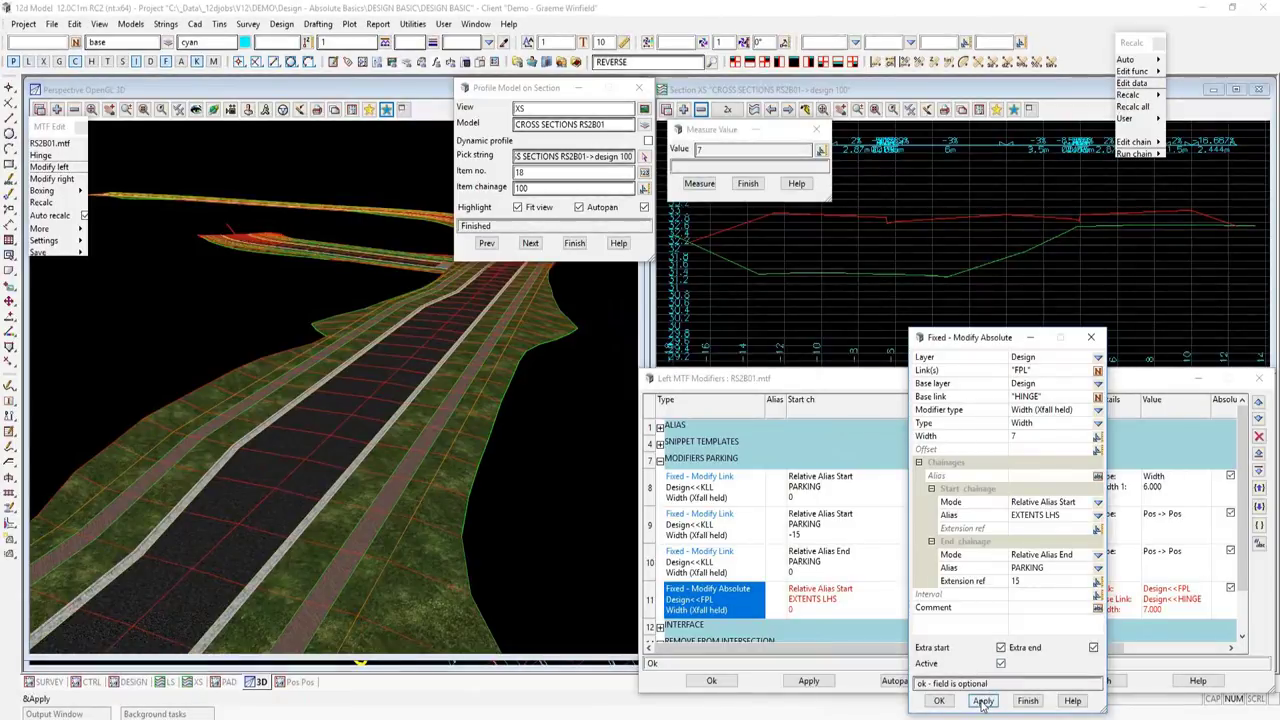
{"action": "left_click", "coordinate": [983, 701]}
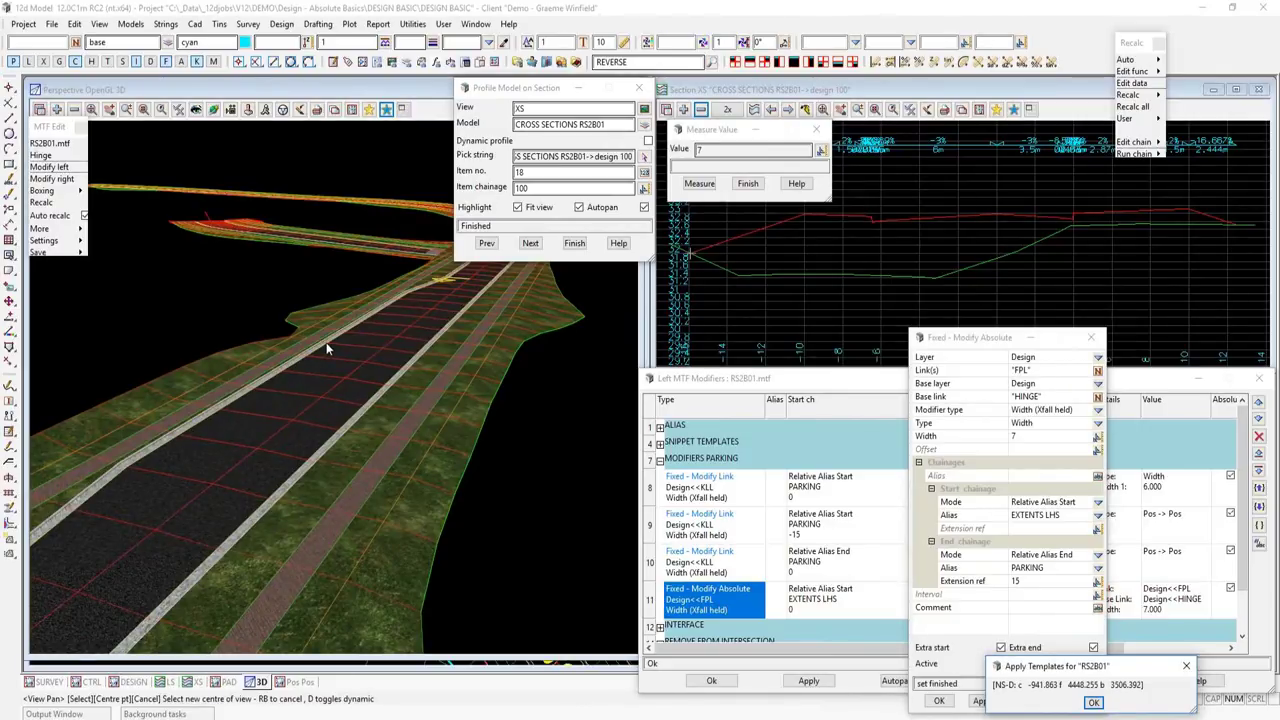
- Examine the left kerb and footpath closely in the XS section, and close the modifier and Profile Model on Section dialogs
{"action": "left_click", "coordinate": [866, 228]}
{"action": "scroll", "coordinate": [866, 204], "scroll_direction": "up", "scroll_amount": 2}
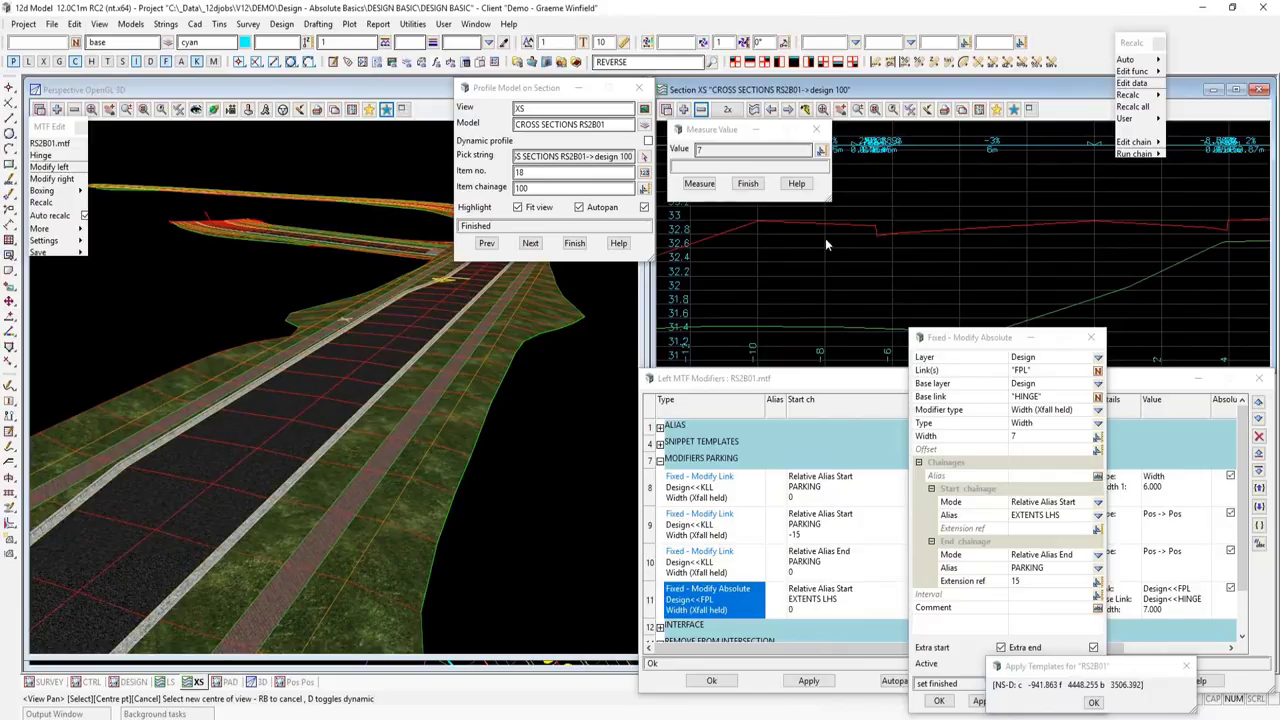
{"action": "scroll", "coordinate": [850, 224], "scroll_direction": "up", "scroll_amount": 5}
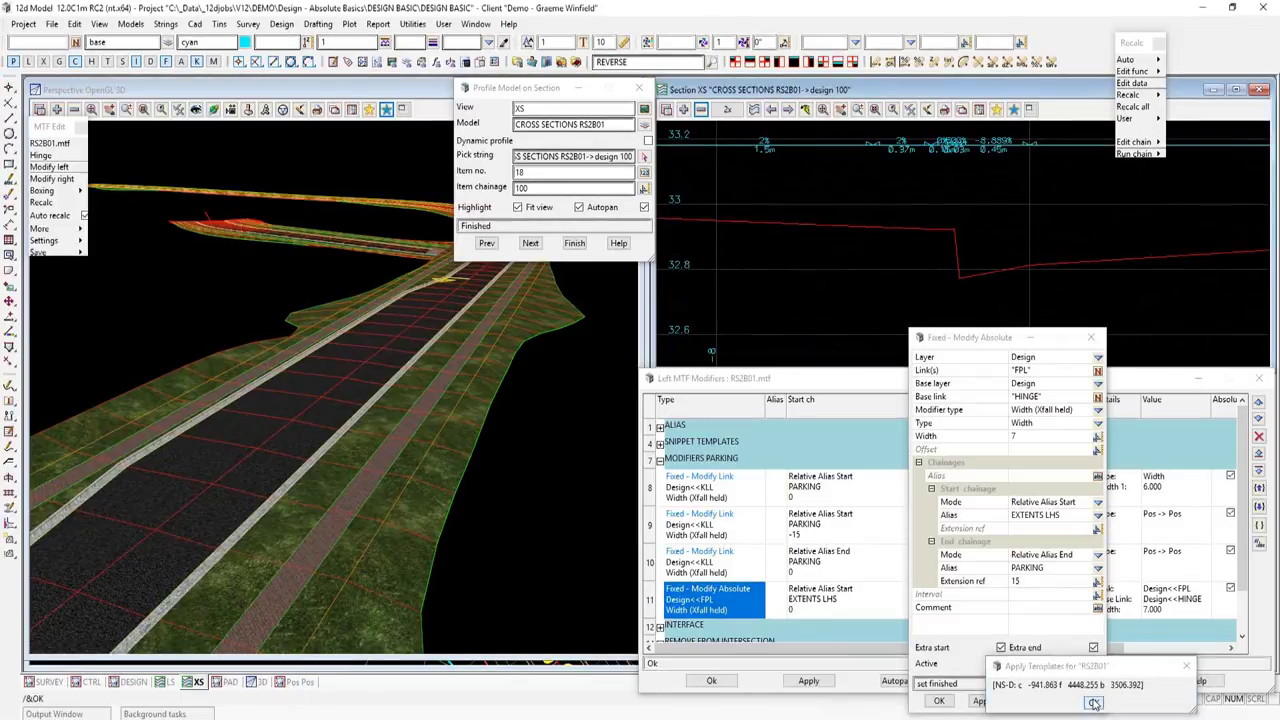
{"action": "left_click", "coordinate": [1028, 701]}
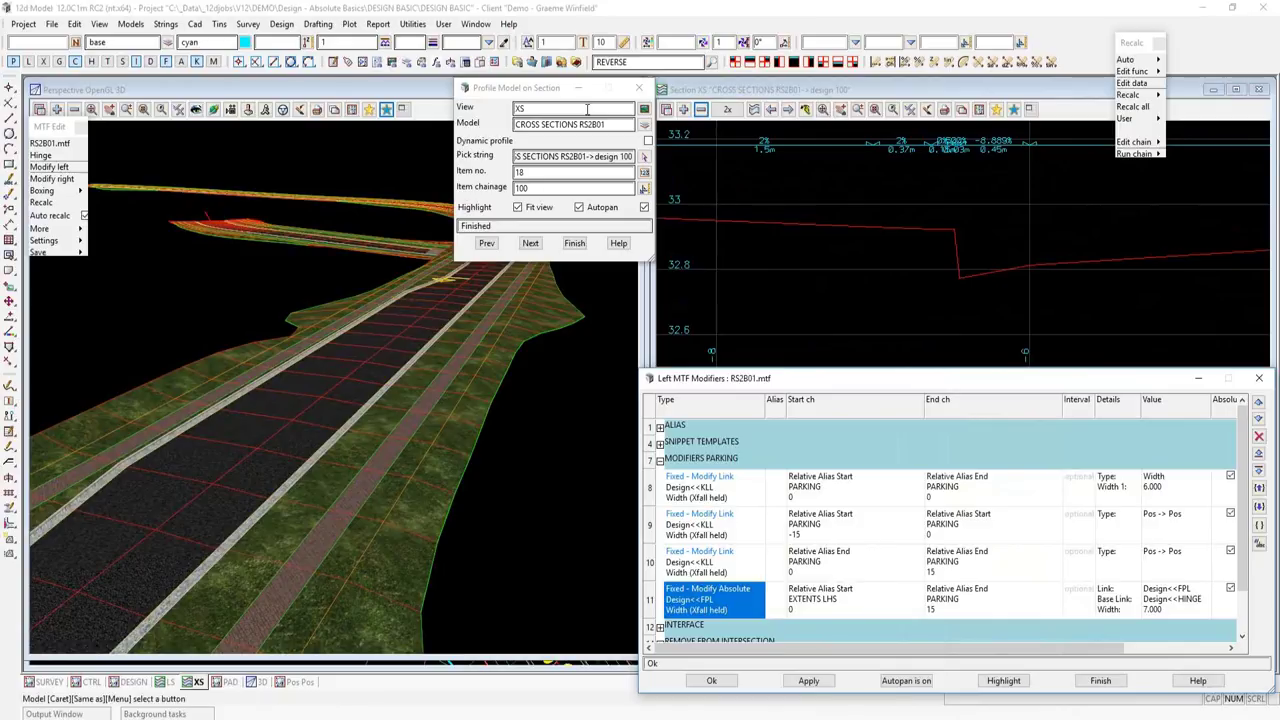
{"action": "left_click", "coordinate": [574, 243]}
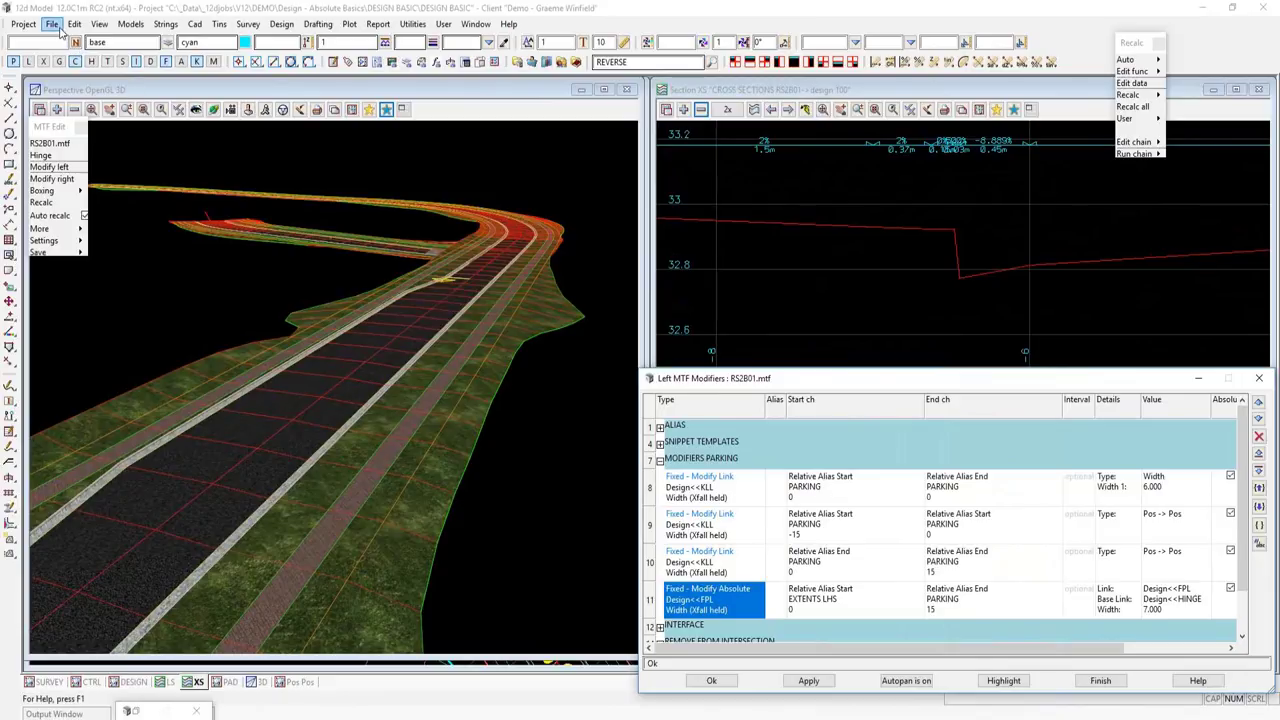
- Run String_Drive_for_View along RS2B01 in the 3D view, stop it partway, and inspect the side-road junction from above
{"action": "left_click", "coordinate": [59, 28]}
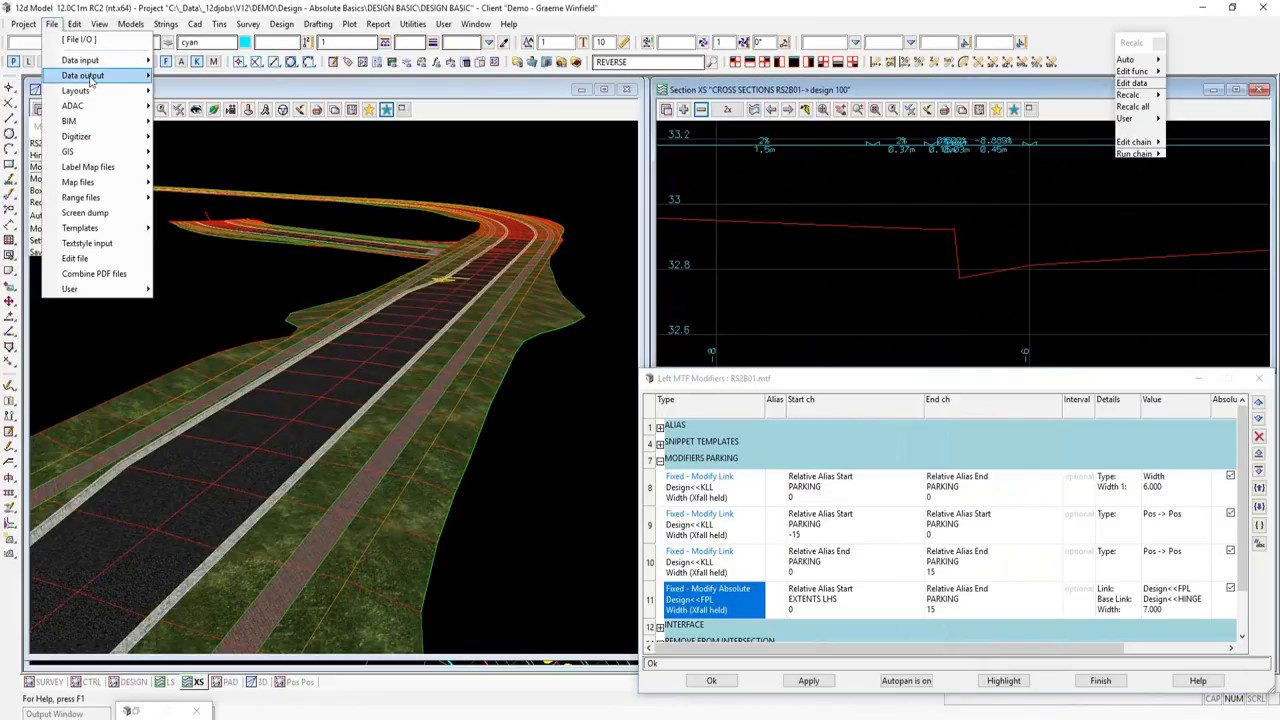
{"action": "mouse_move", "coordinate": [130, 91]}
{"action": "mouse_move", "coordinate": [228, 112]}
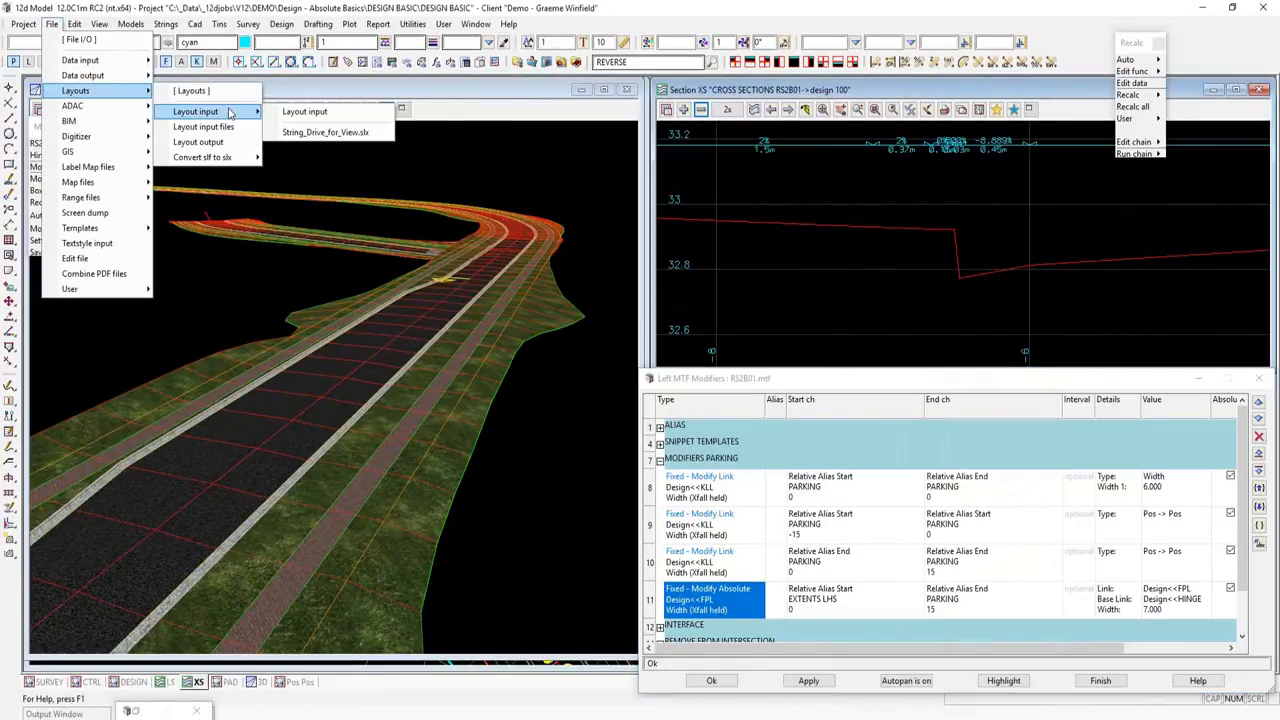
{"action": "left_click", "coordinate": [370, 134]}
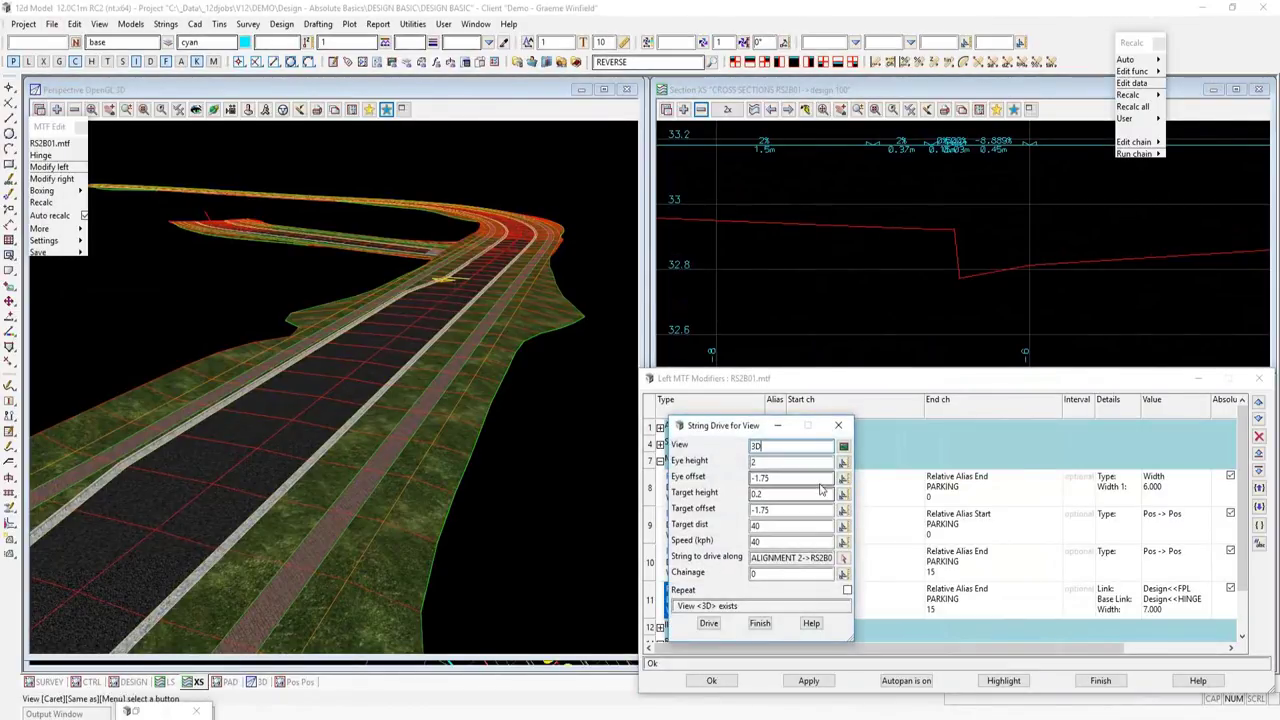
{"action": "left_click_drag", "start_coordinate": [730, 428], "coordinate": [730, 133]}
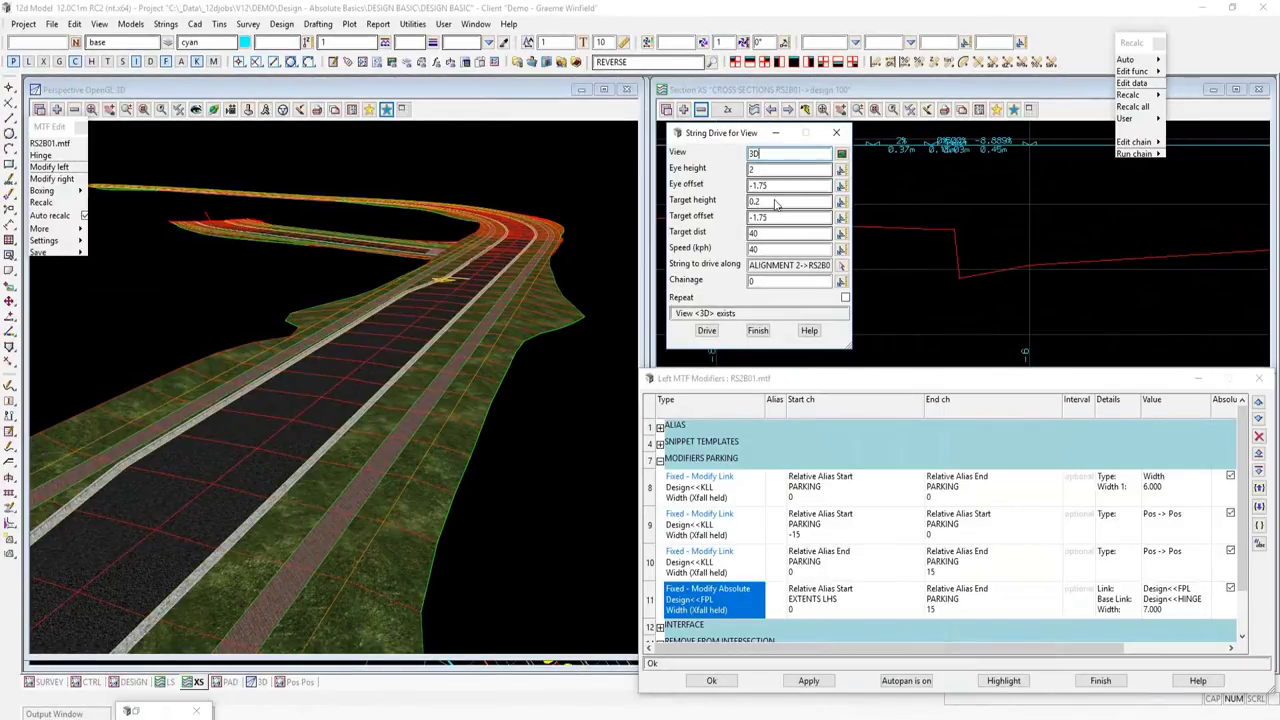
{"action": "left_click", "coordinate": [707, 331]}
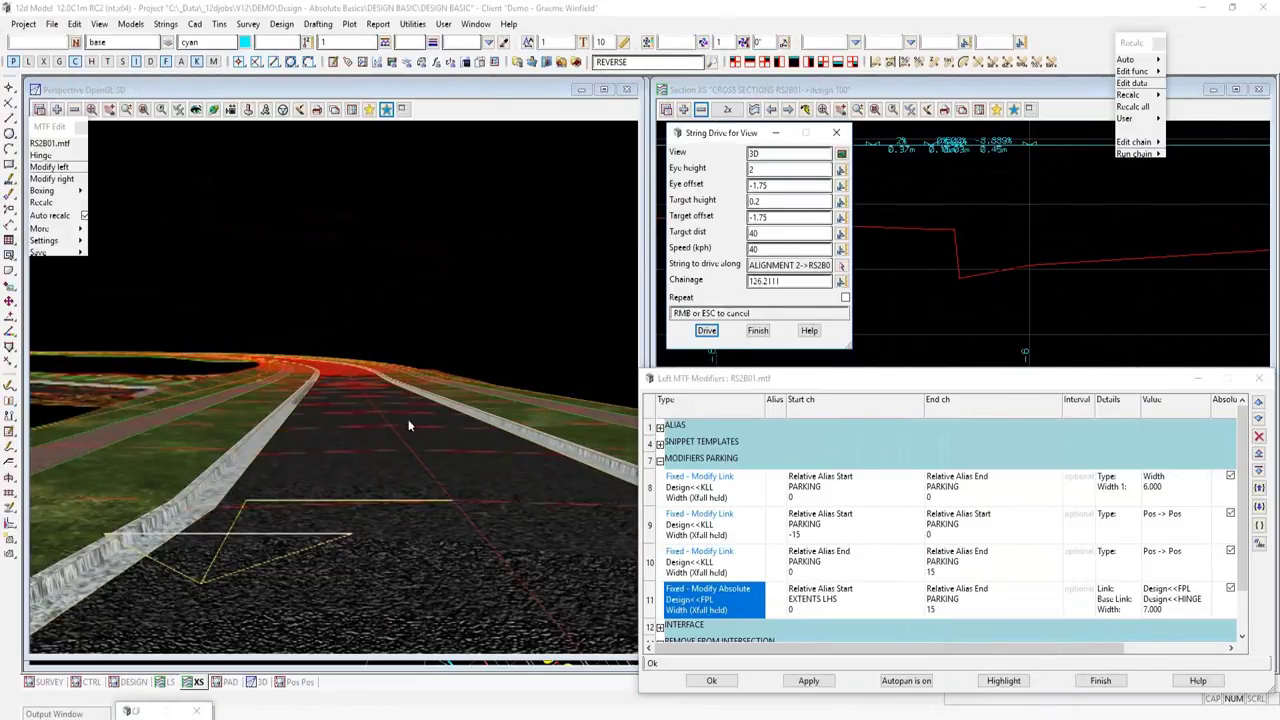
{"action": "right_click", "coordinate": [221, 121]}
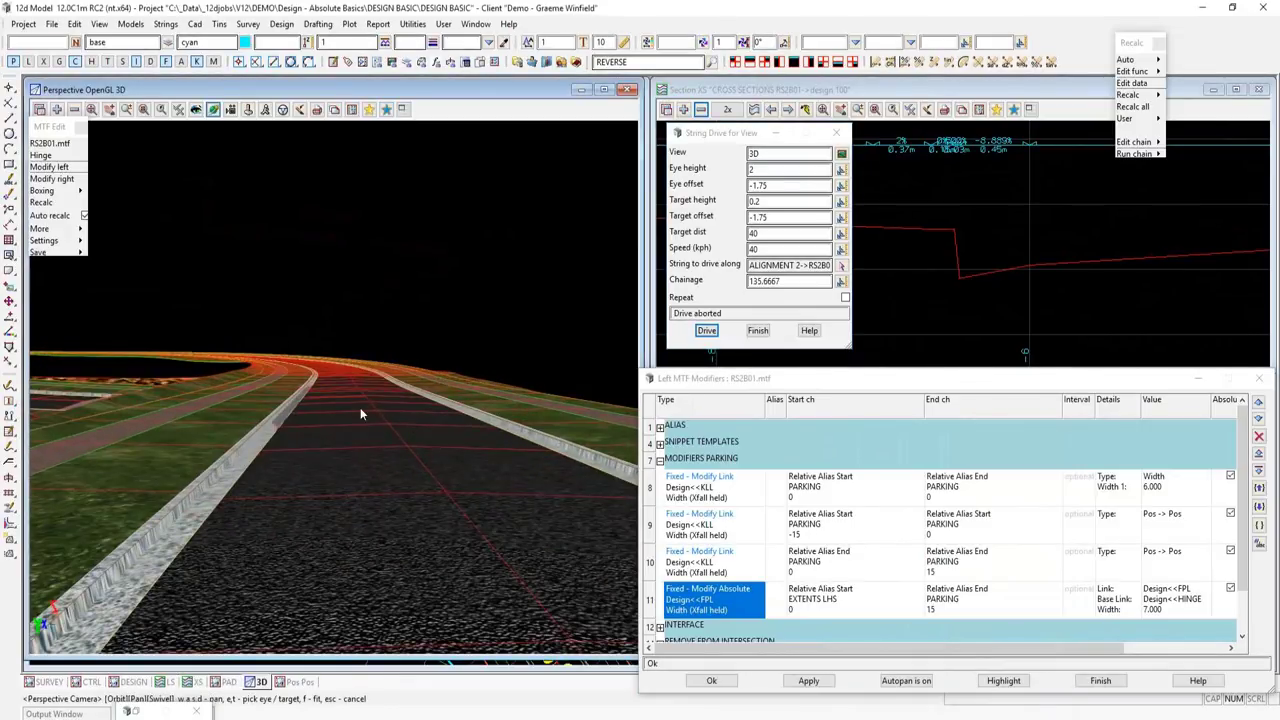
{"action": "mouse_move", "coordinate": [360, 407]}
{"action": "left_mouse_down"}
{"action": "mouse_move", "coordinate": [344, 475]}
{"action": "mouse_move", "coordinate": [369, 415]}
{"action": "mouse_move", "coordinate": [144, 430]}
{"action": "left_mouse_up"}
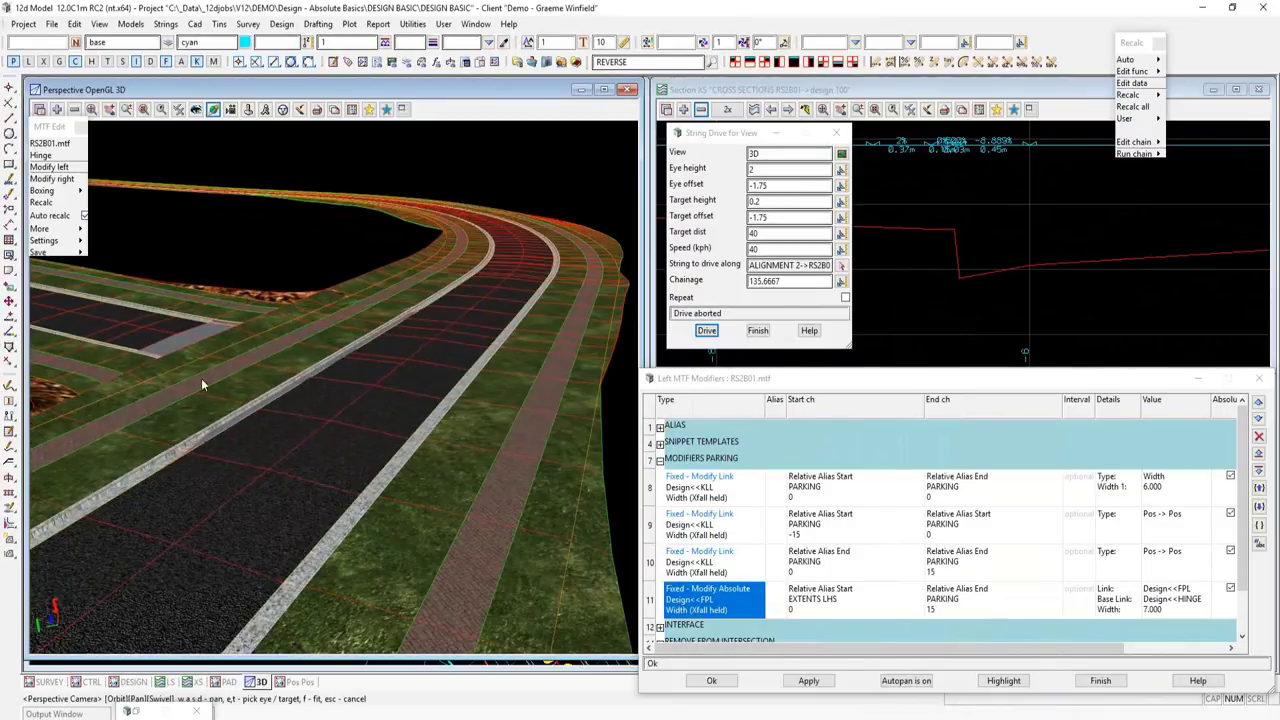
{"action": "left_click", "coordinate": [450, 367]}
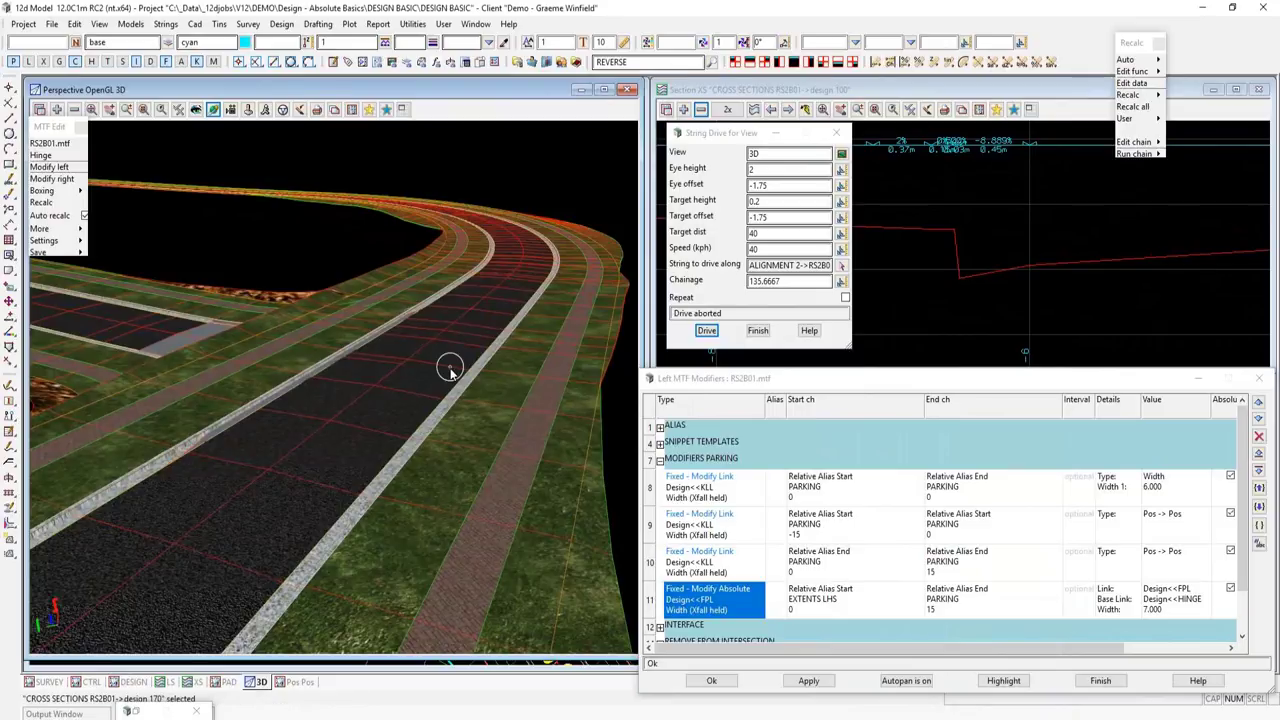
{"action": "left_click_drag", "start_coordinate": [450, 367], "coordinate": [269, 395]}
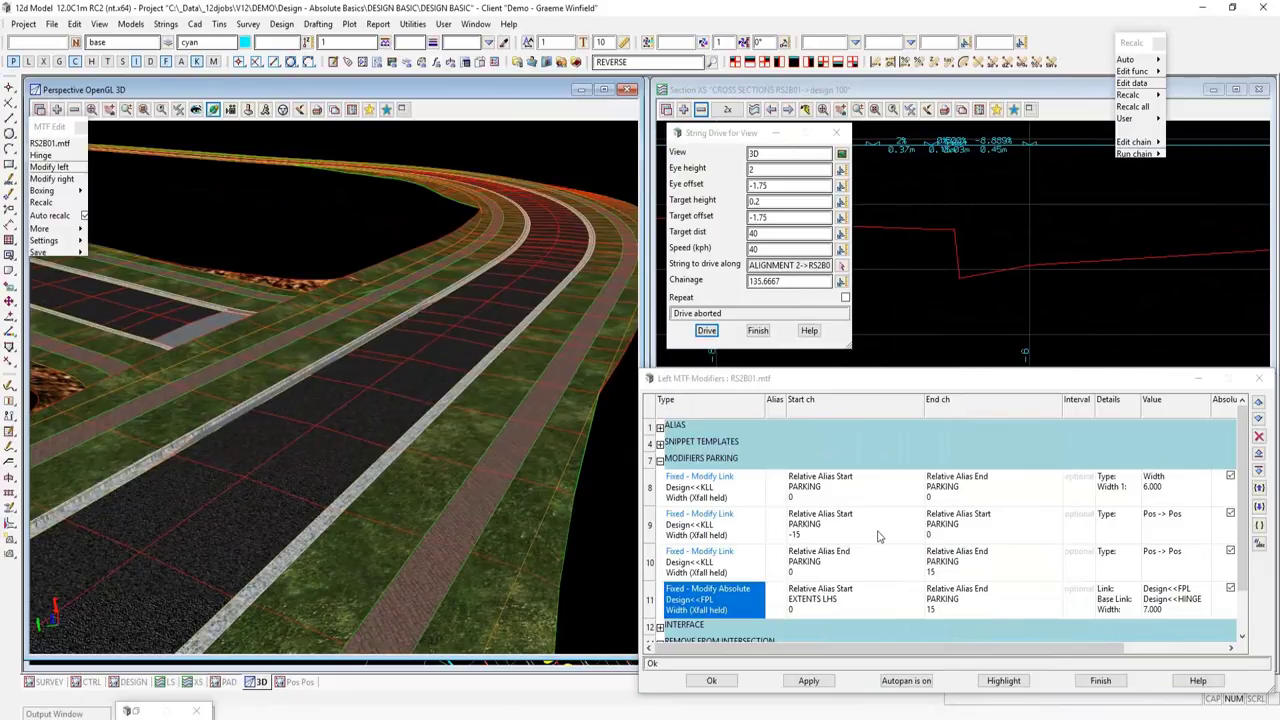
- Open the KLL Only Fixed From Name modifier under REMOVE FROM INTERSECTION and review its start chainage mode choices
{"action": "left_click", "coordinate": [659, 460]}
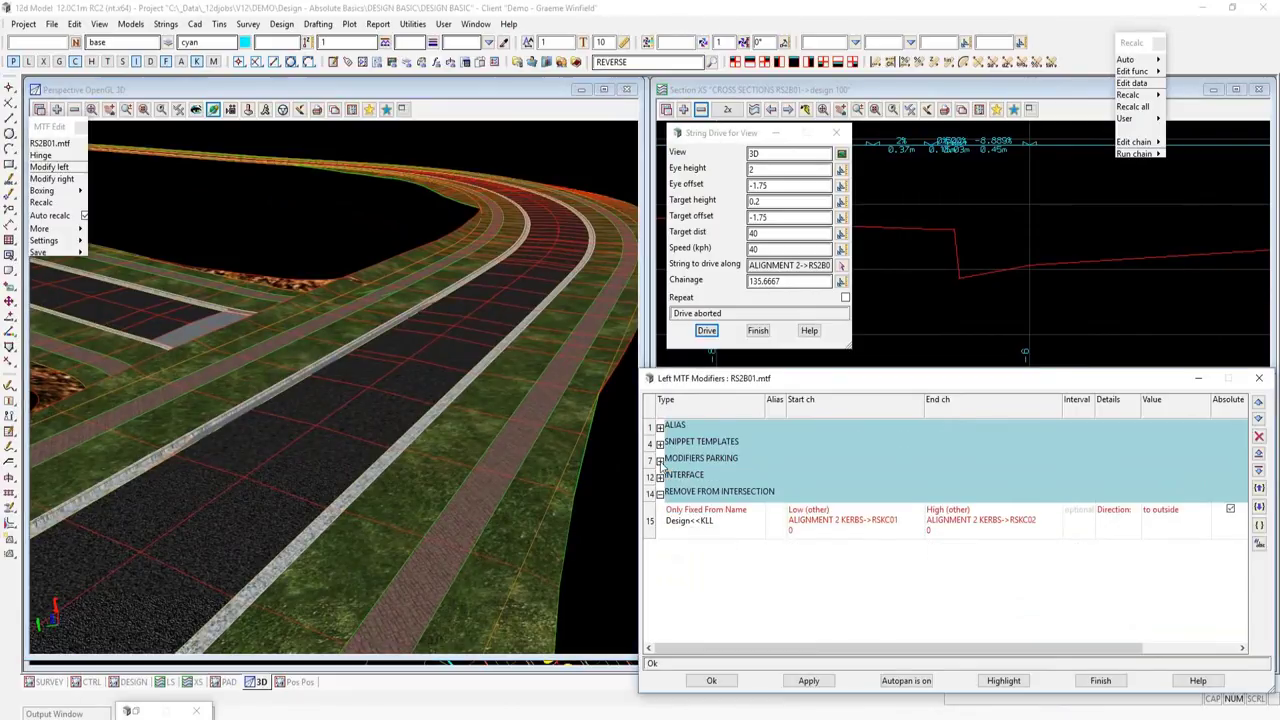
{"action": "double_click", "coordinate": [726, 518]}
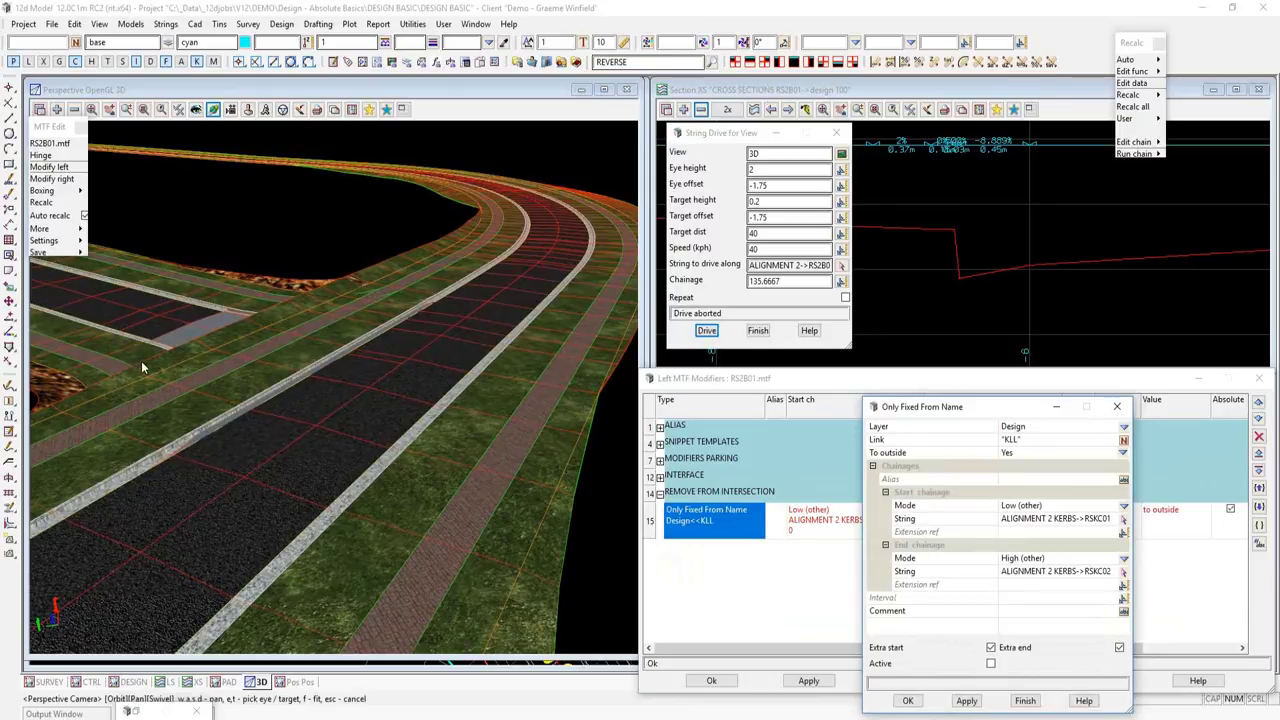
{"action": "left_click", "coordinate": [1124, 506]}
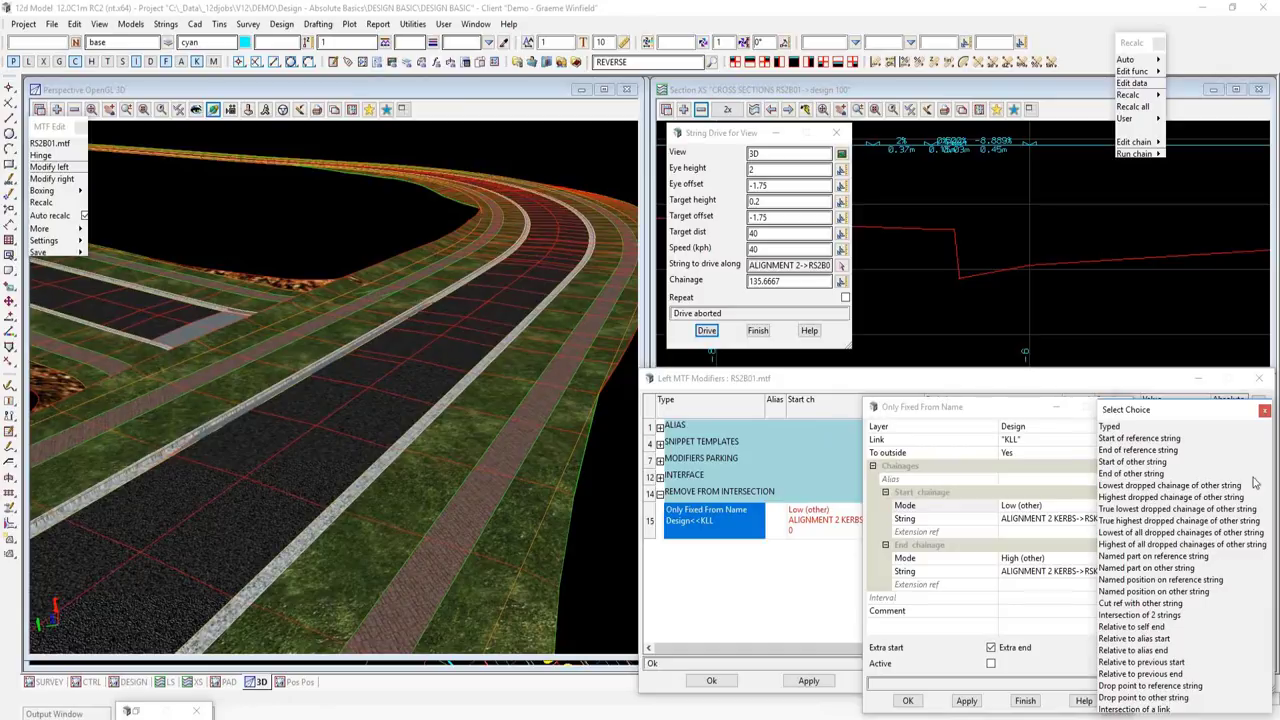
{"action": "left_click", "coordinate": [1264, 410]}
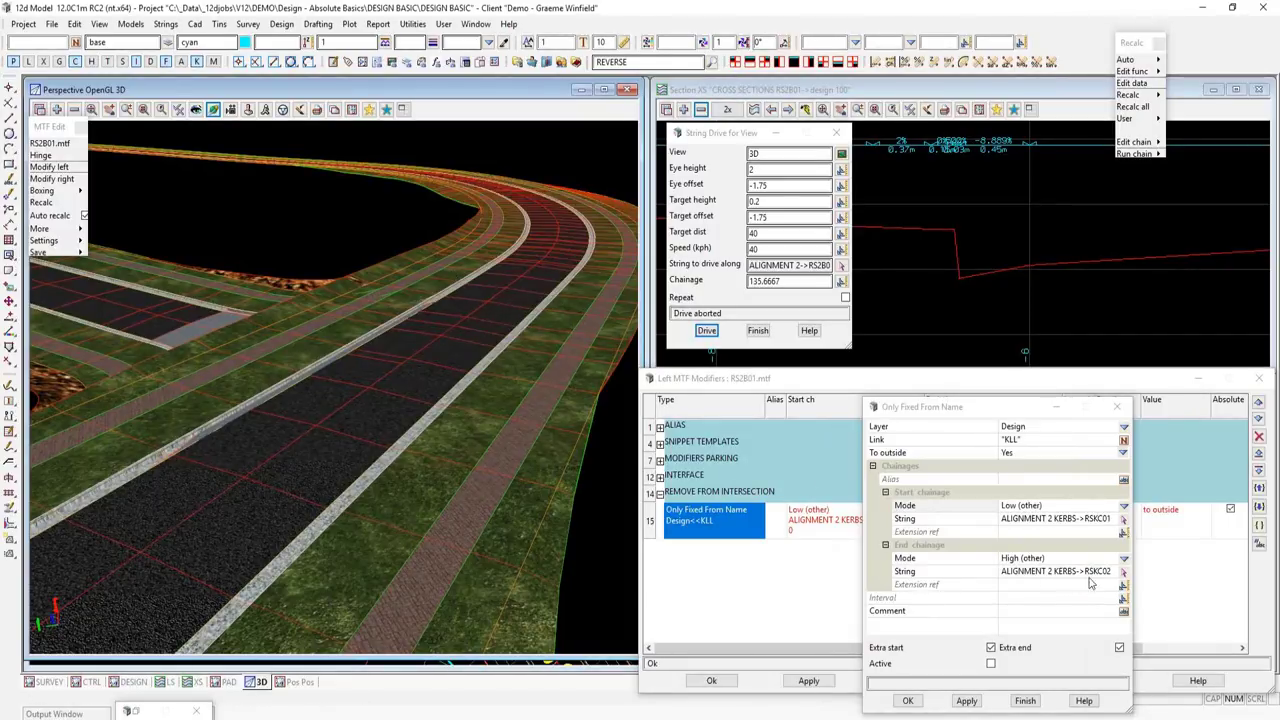
- Activate and apply the KLL Only Fixed From Name modifier between RSKC01 and RSKC02, and close the String Drive for View dialog
{"action": "left_click", "coordinate": [991, 664]}
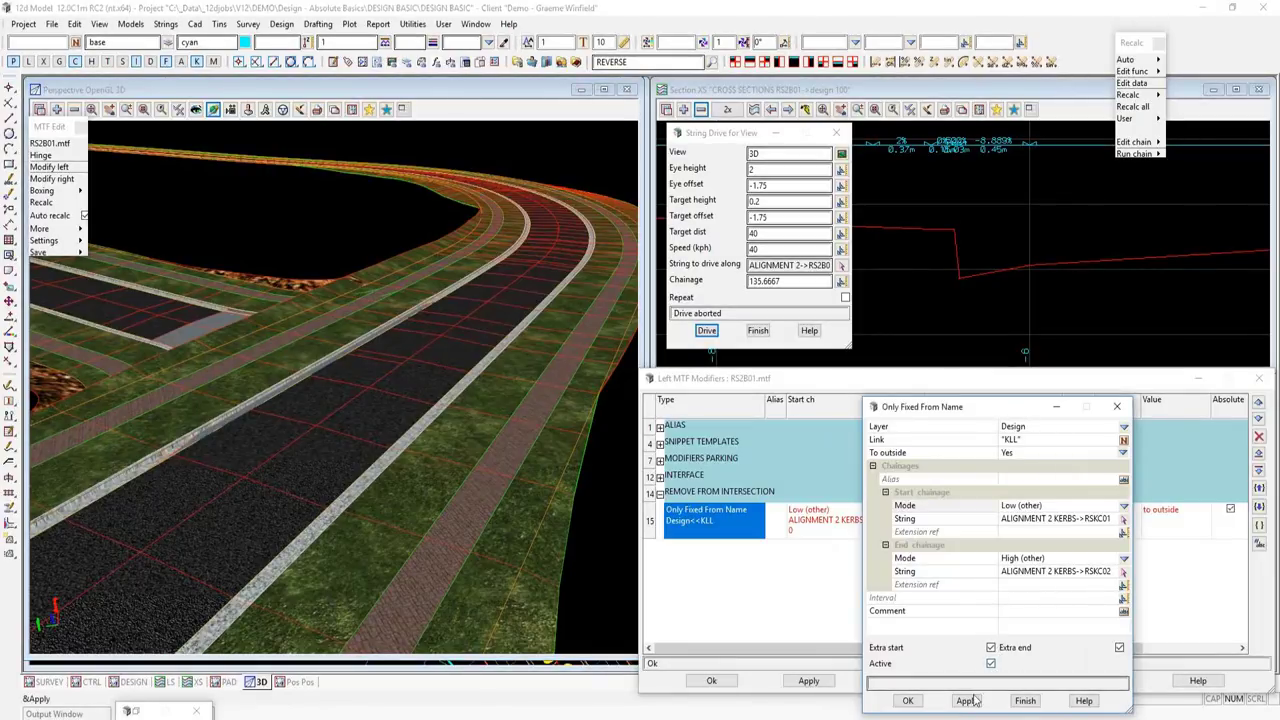
{"action": "left_click", "coordinate": [966, 701]}
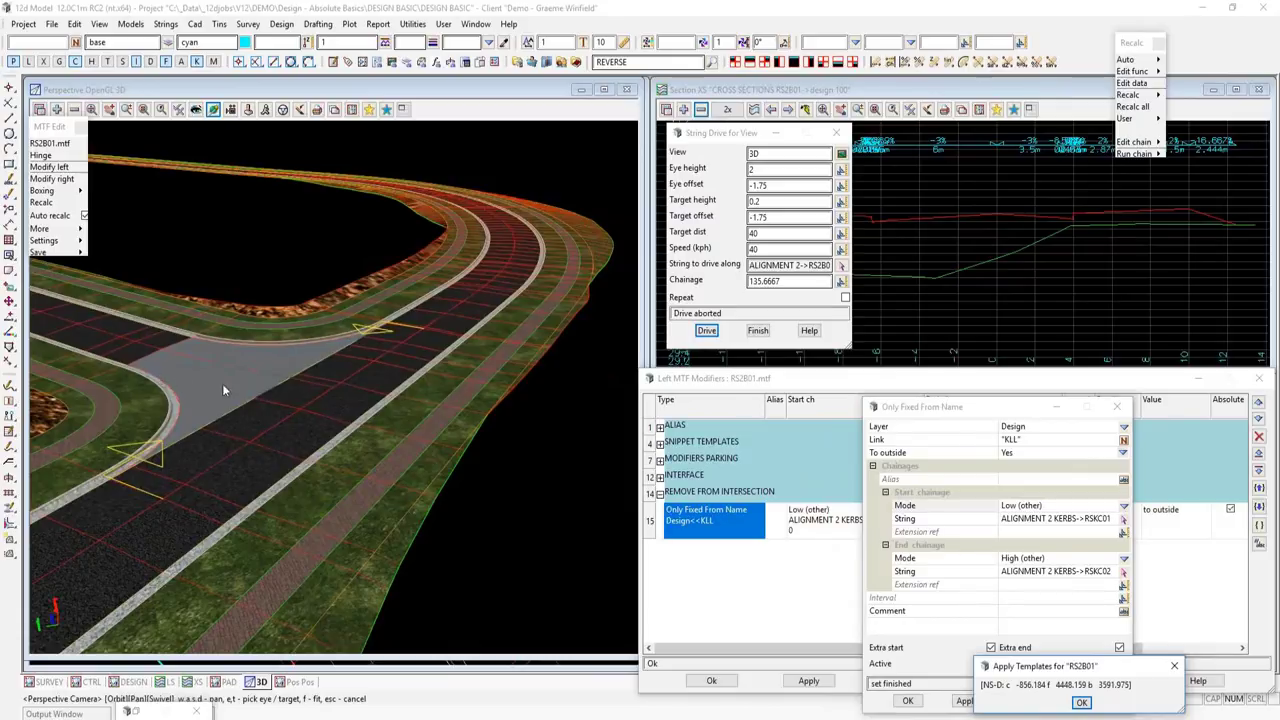
{"action": "left_click", "coordinate": [758, 331]}
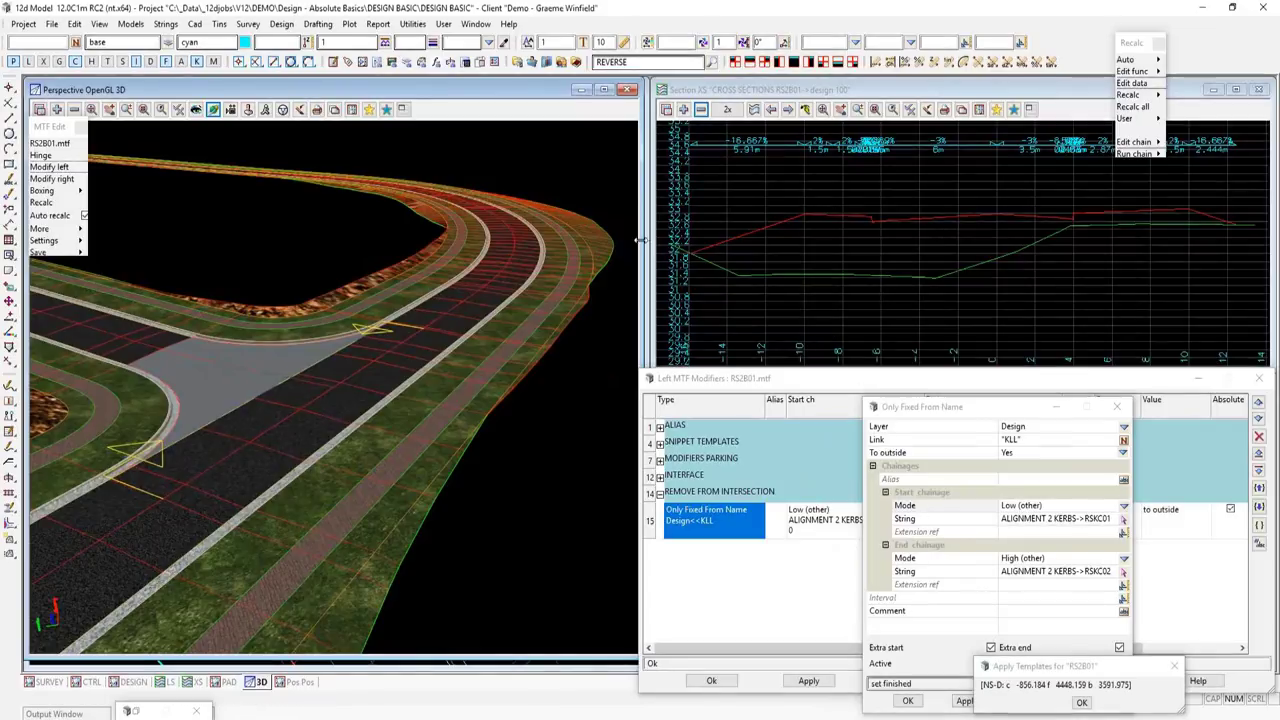
- Profile the RS2B01 cross section at chainage 160 in the XS view, and close the template message and the KLL modifier settings
{"action": "left_click", "coordinate": [131, 711]}
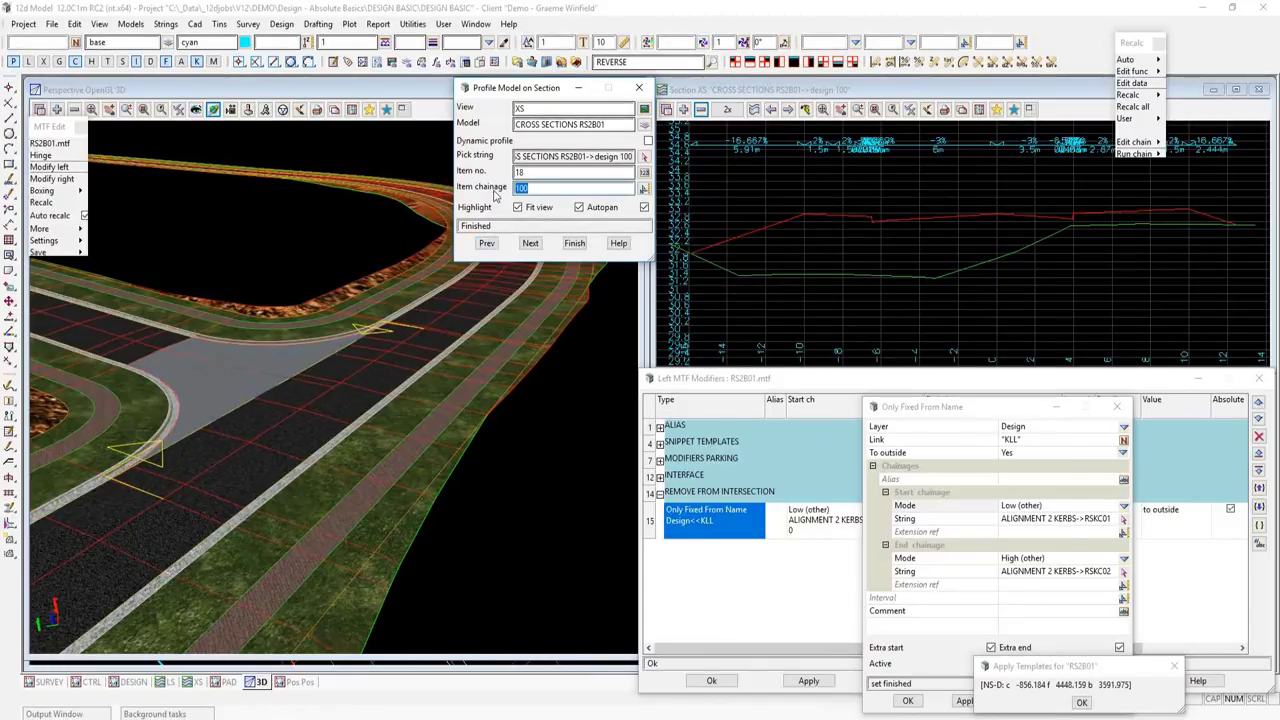
{"action": "key", "text": "BackSpace"}
{"action": "key", "text": "BackSpace"}
{"action": "type", "text": "60"}
{"action": "key", "text": "Return"}
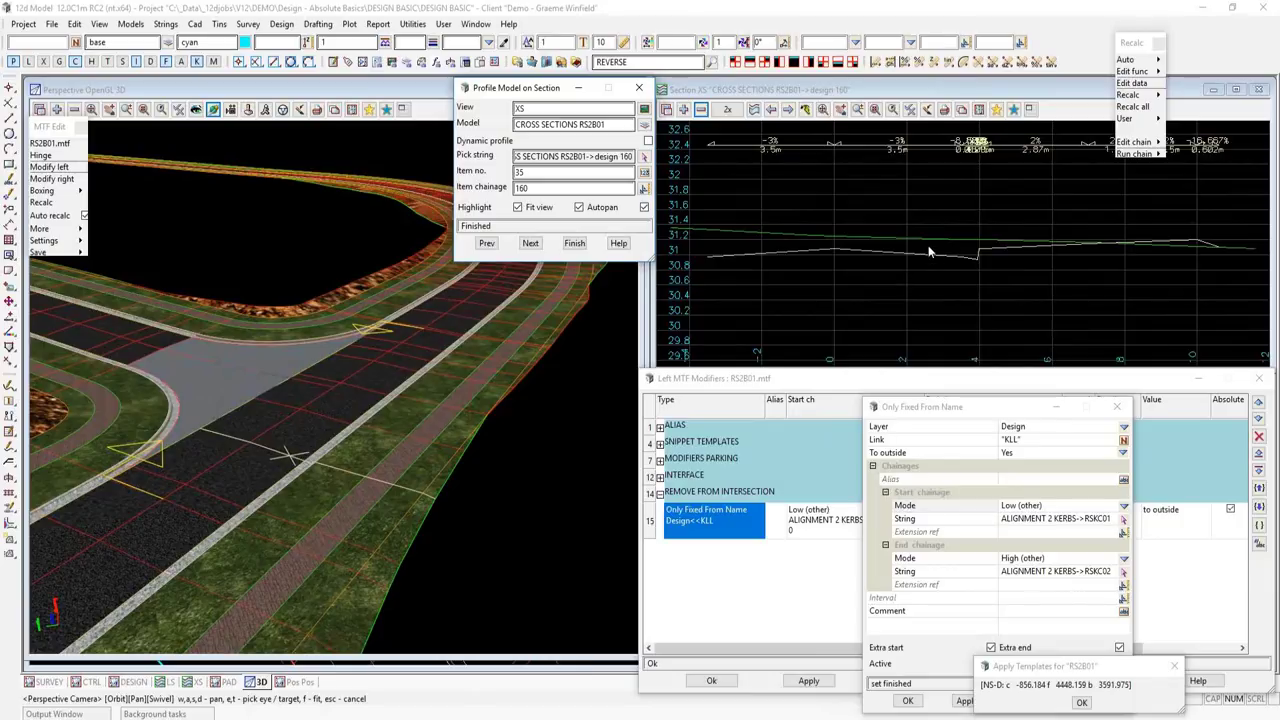
{"action": "left_click", "coordinate": [1081, 702]}
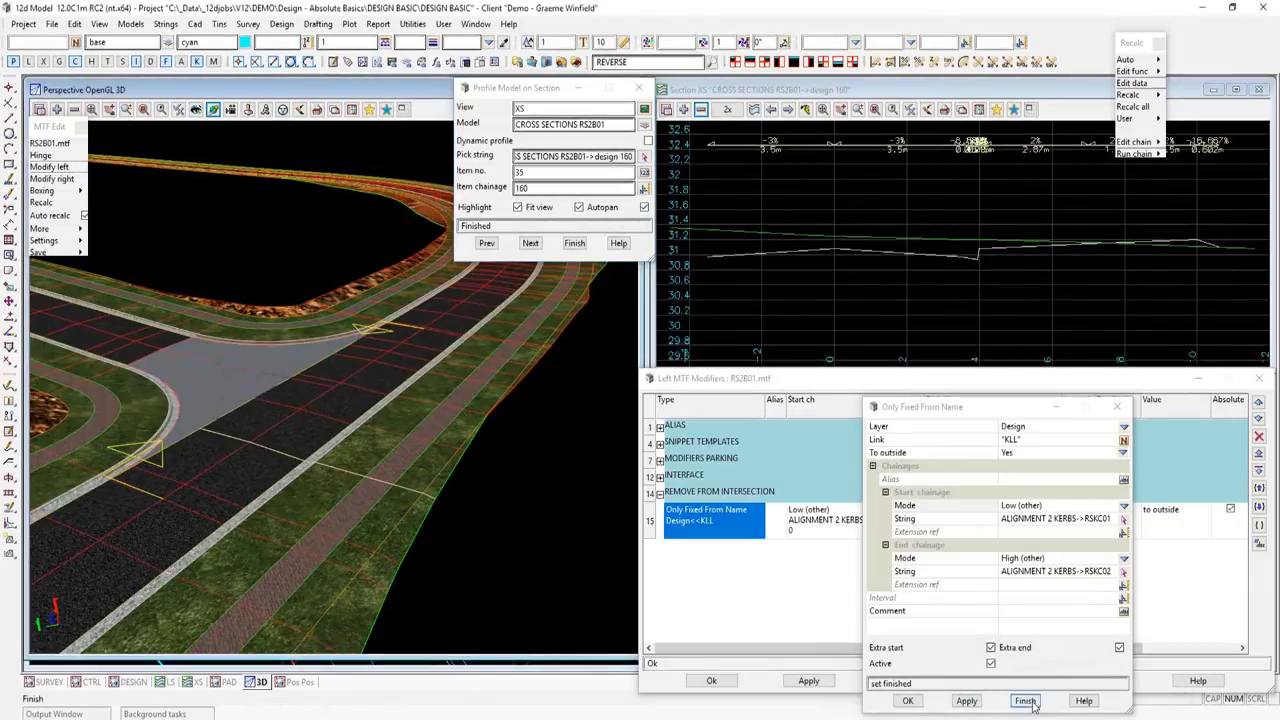
{"action": "left_click", "coordinate": [1027, 701]}
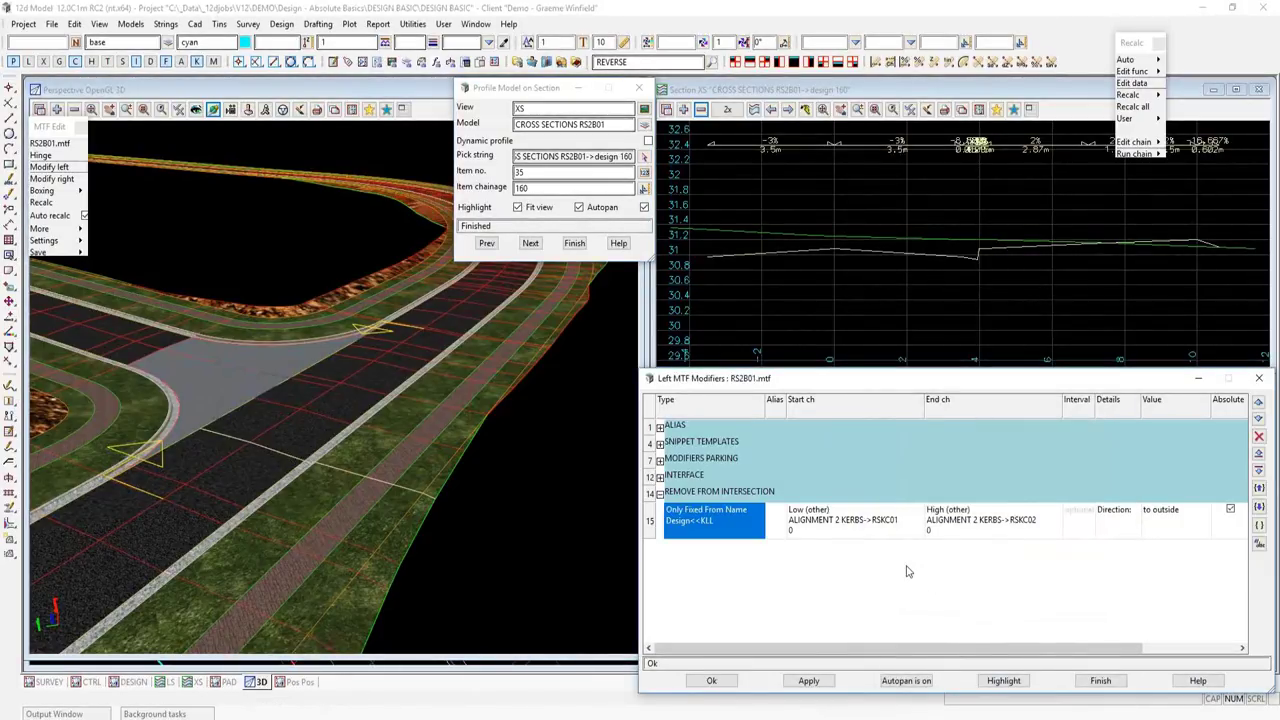
- Inspect the side-road junction in the 3D view, and save RS2B01.mtf while exiting the MTF editor
{"action": "left_click", "coordinate": [363, 381]}
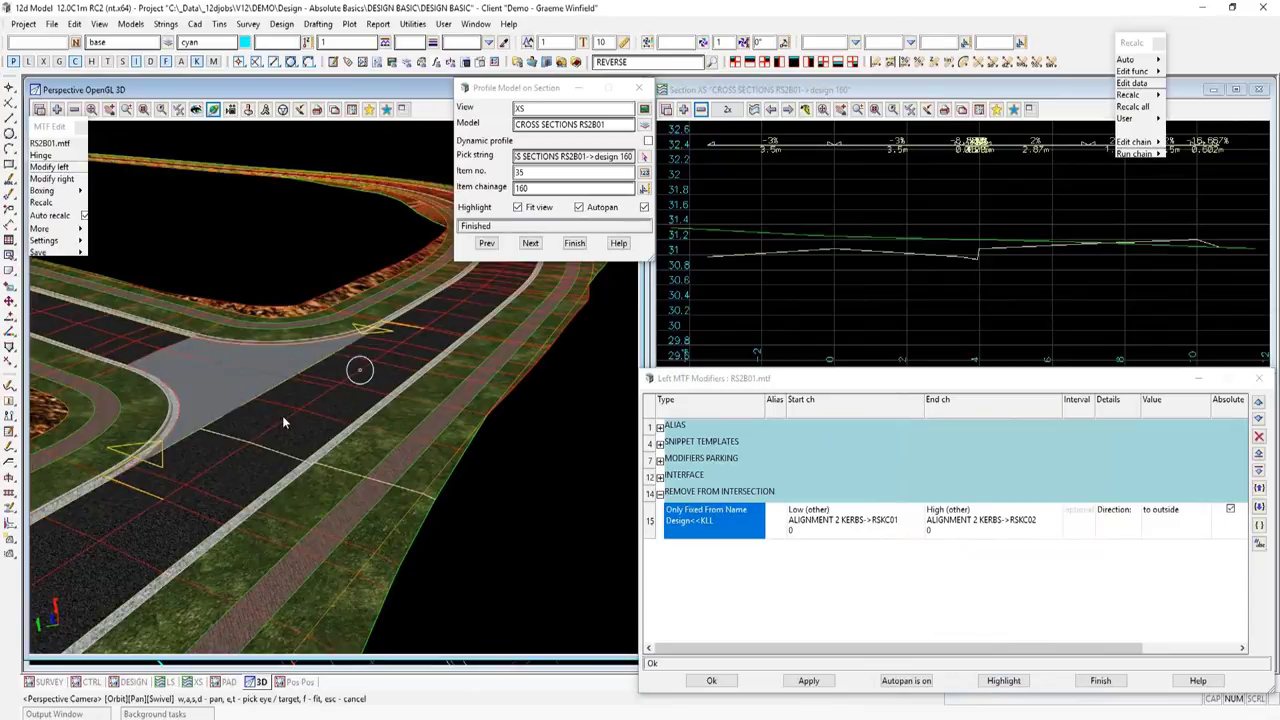
{"action": "left_click_drag", "start_coordinate": [282, 415], "coordinate": [336, 384]}
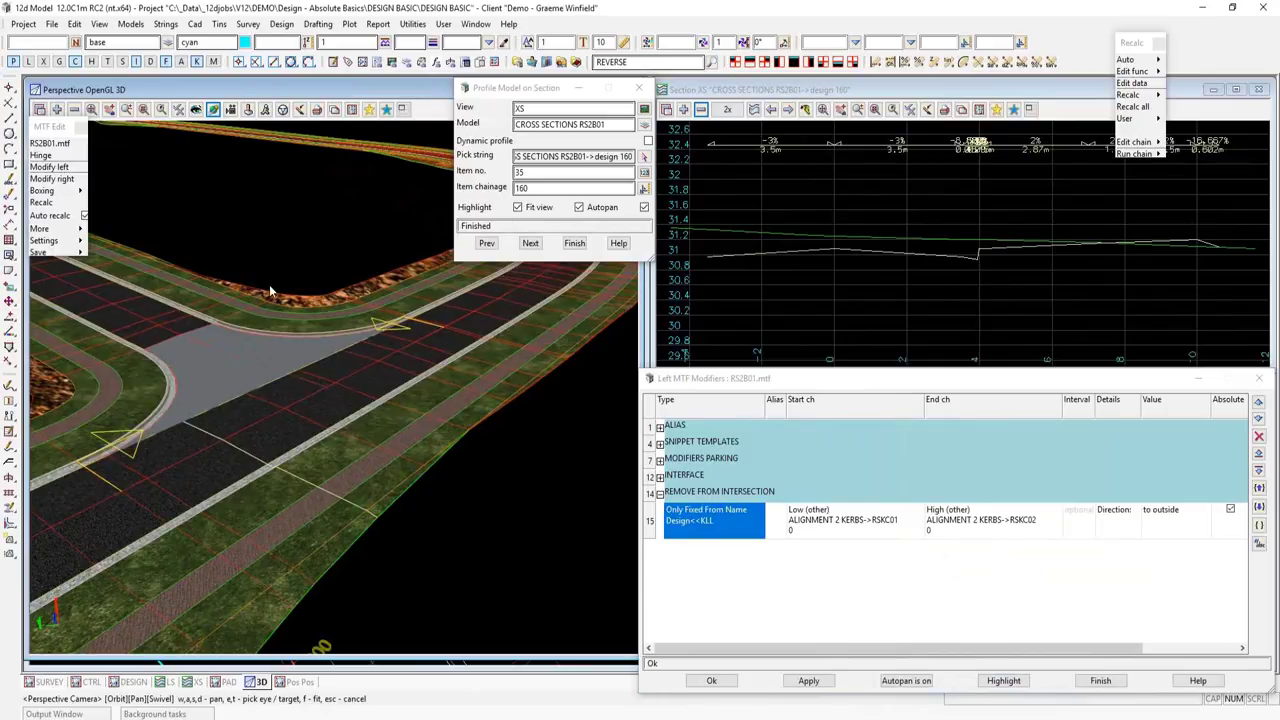
{"action": "left_click", "coordinate": [86, 254]}
{"action": "left_click", "coordinate": [104, 274]}
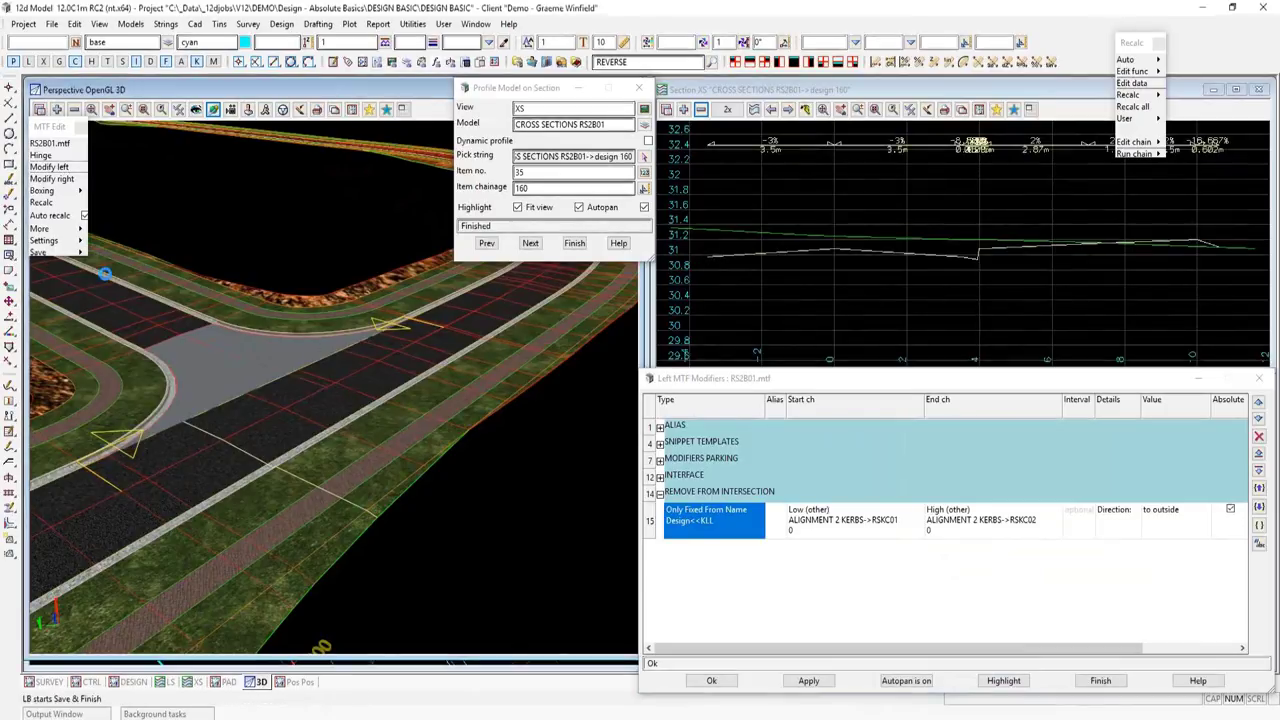
{"action": "left_click", "coordinate": [580, 415]}
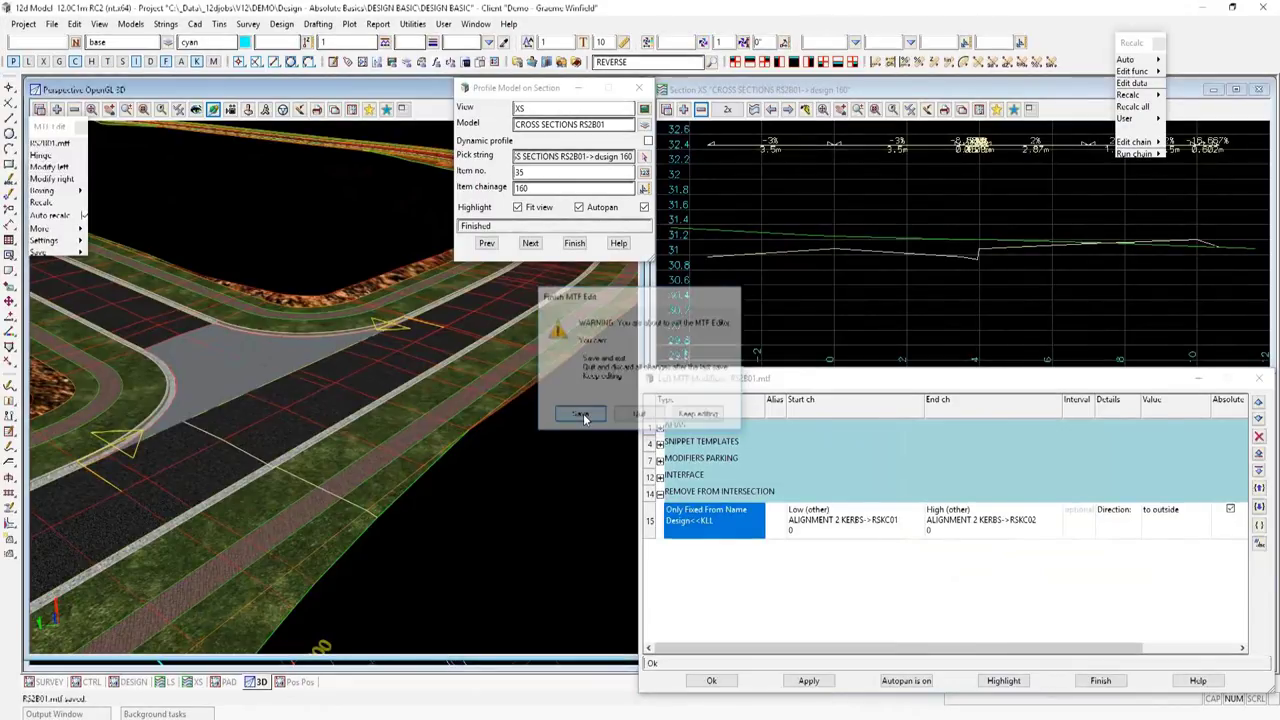